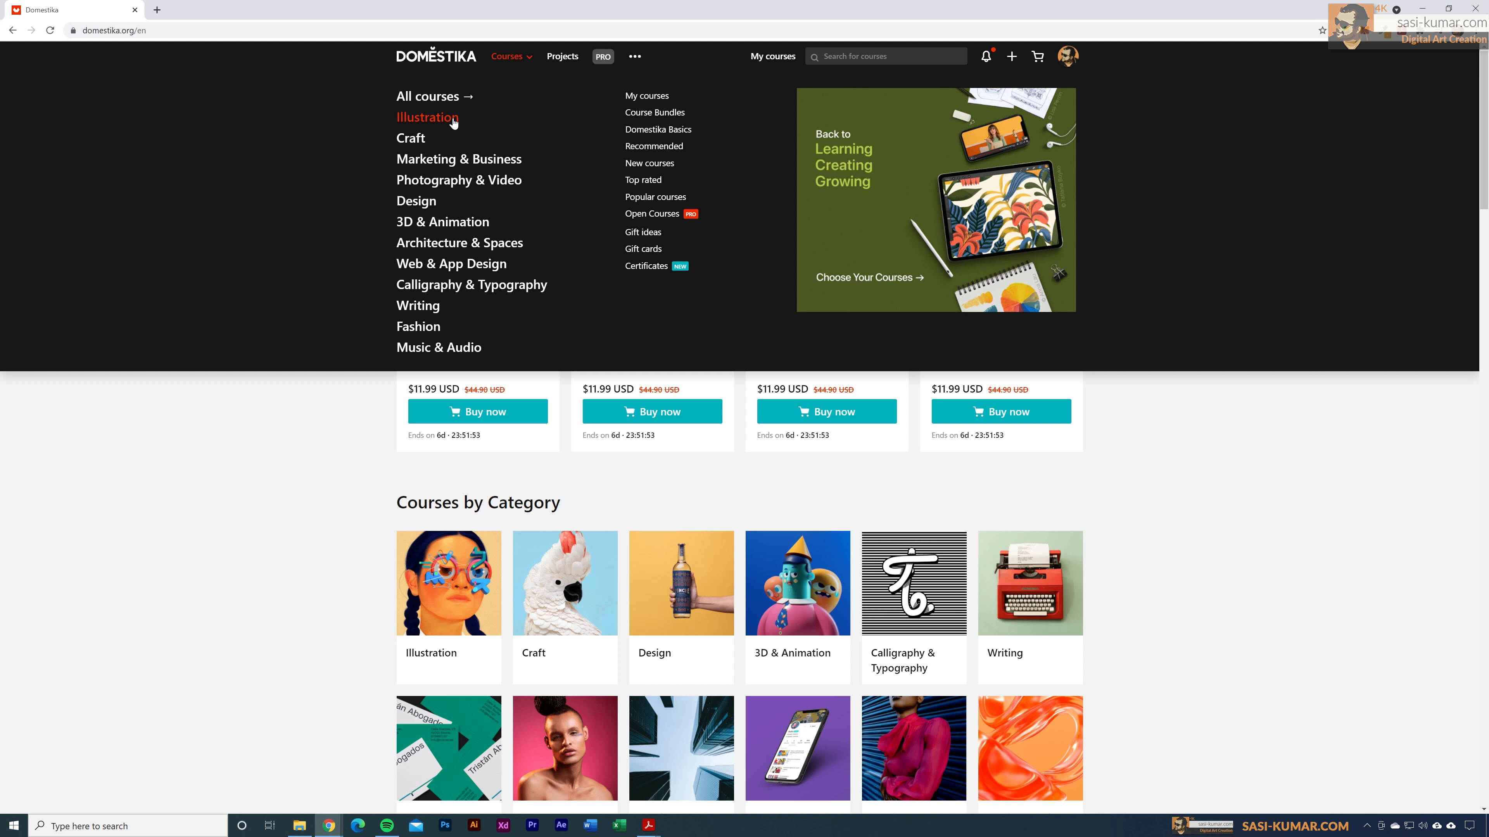
Browse Domestika's Illustration category and look through the courses for Adobe Illustrator software.
click(453, 119)
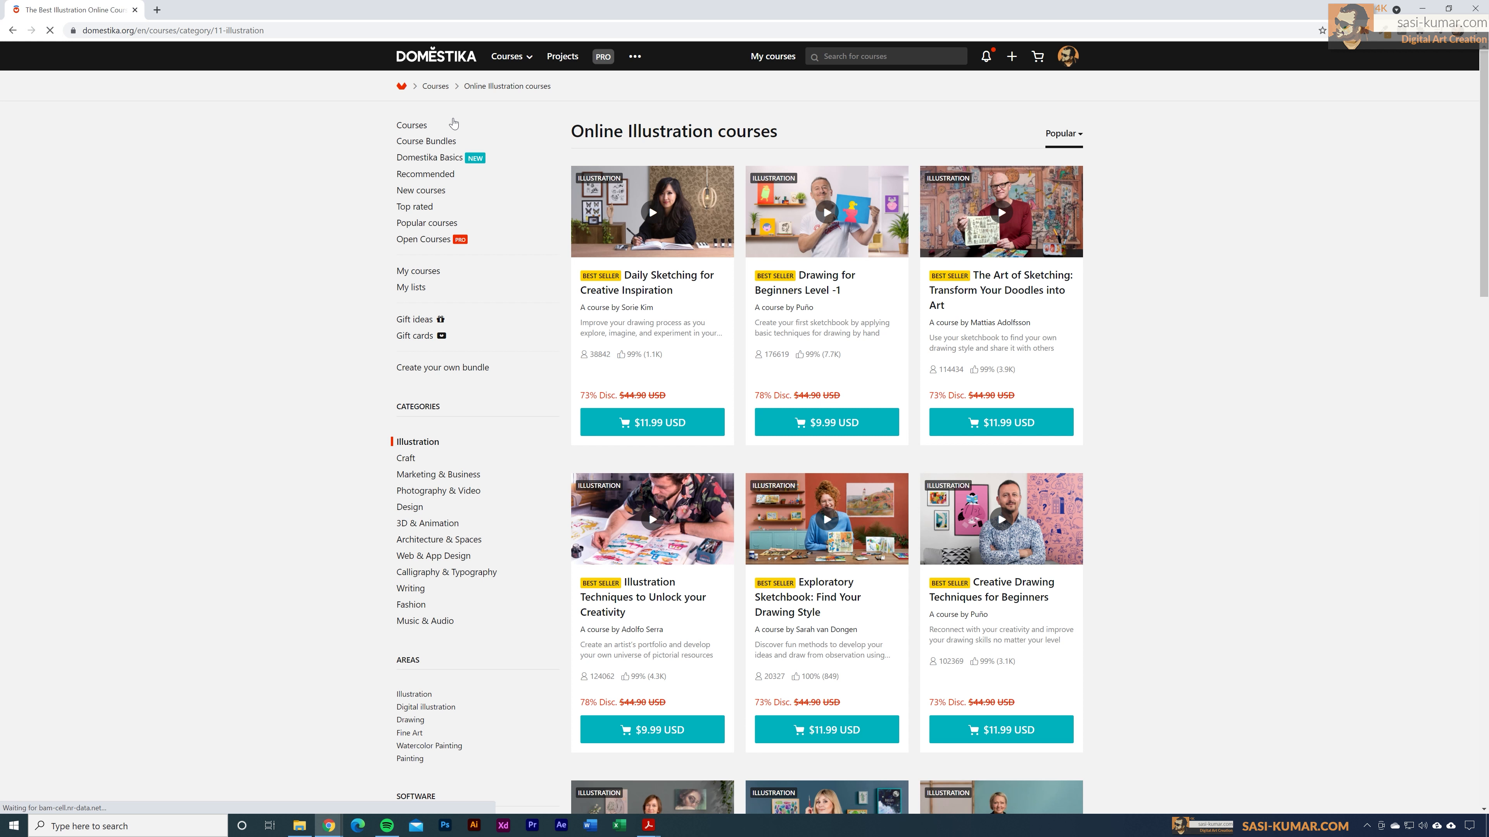
scroll(1271, 425, down, 2)
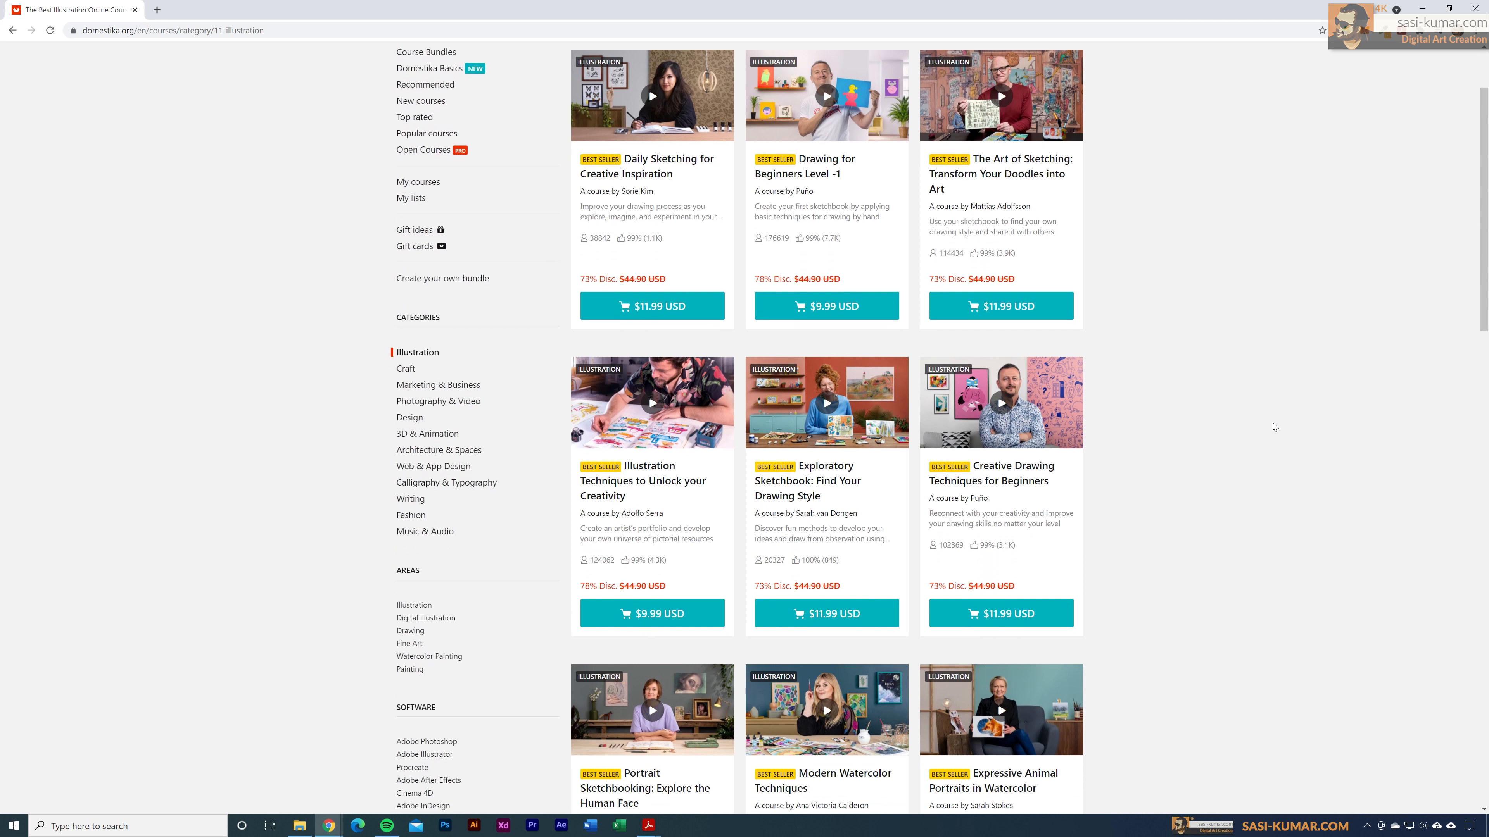
drag(1483, 134, 337, 656)
scroll(434, 746, down, 2)
click(452, 747)
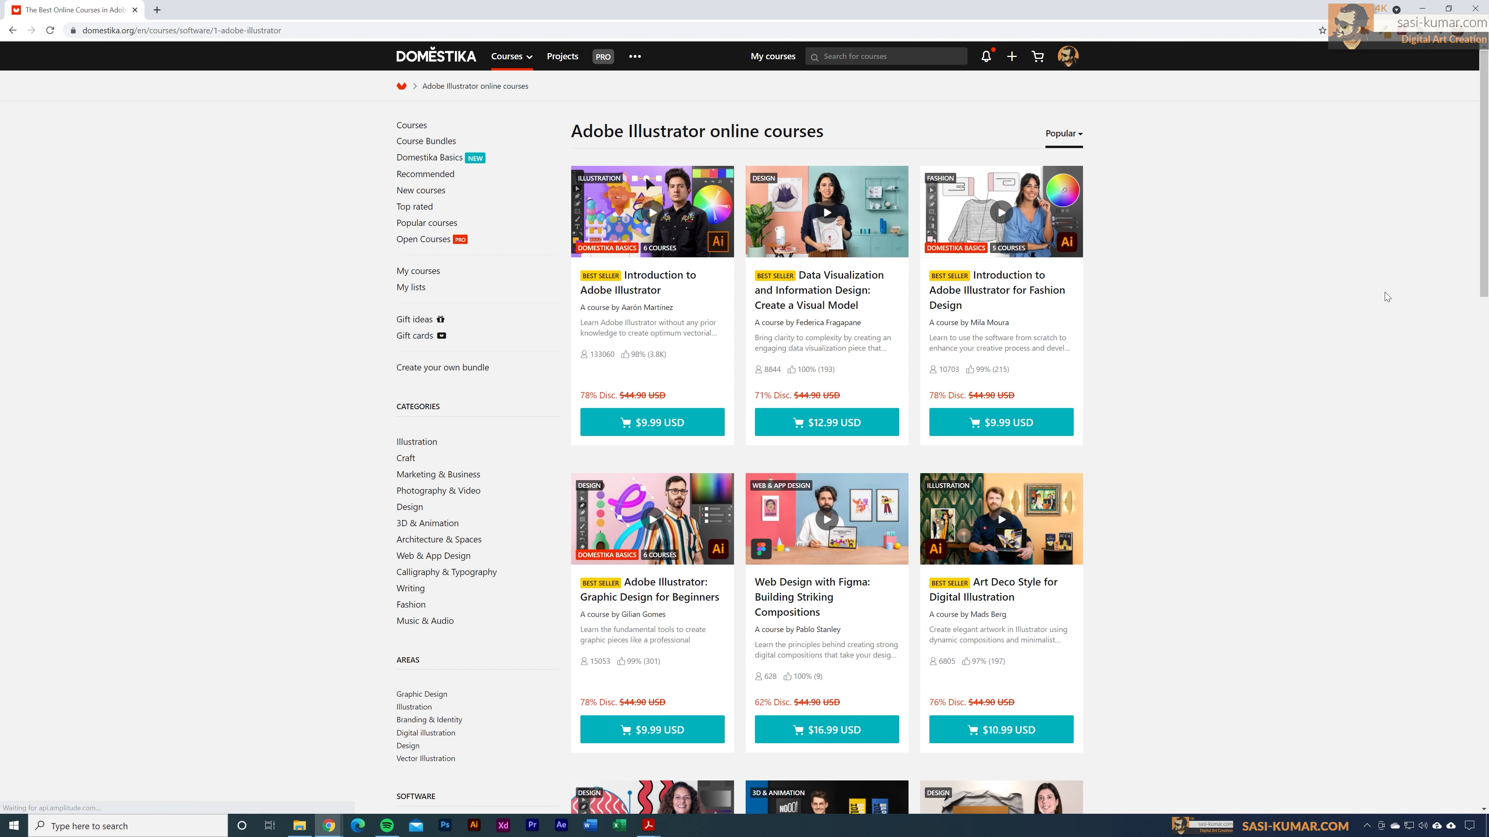
scroll(1486, 284, down, 5)
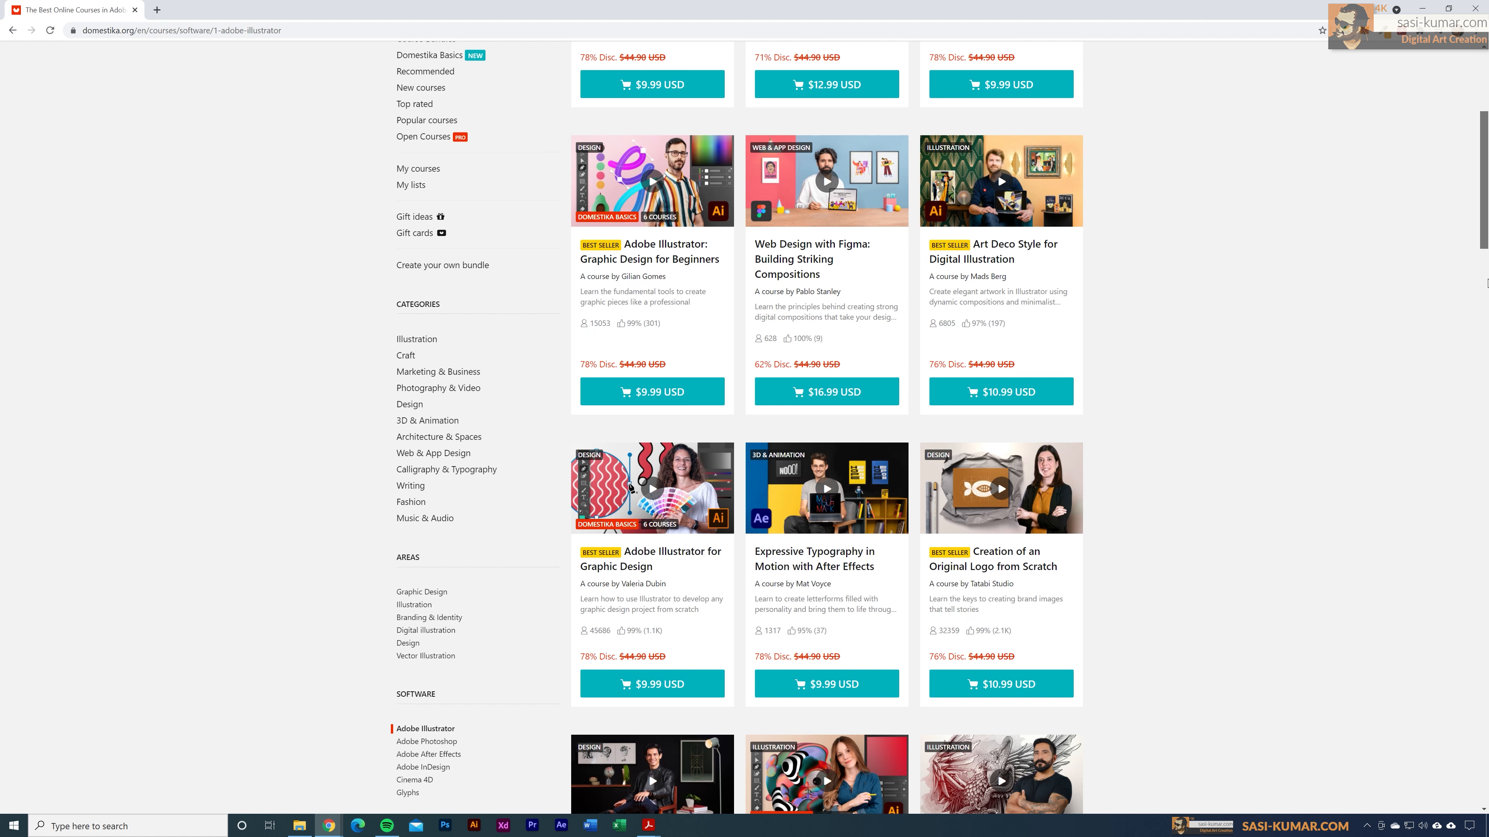
scroll(1487, 283, down, 5)
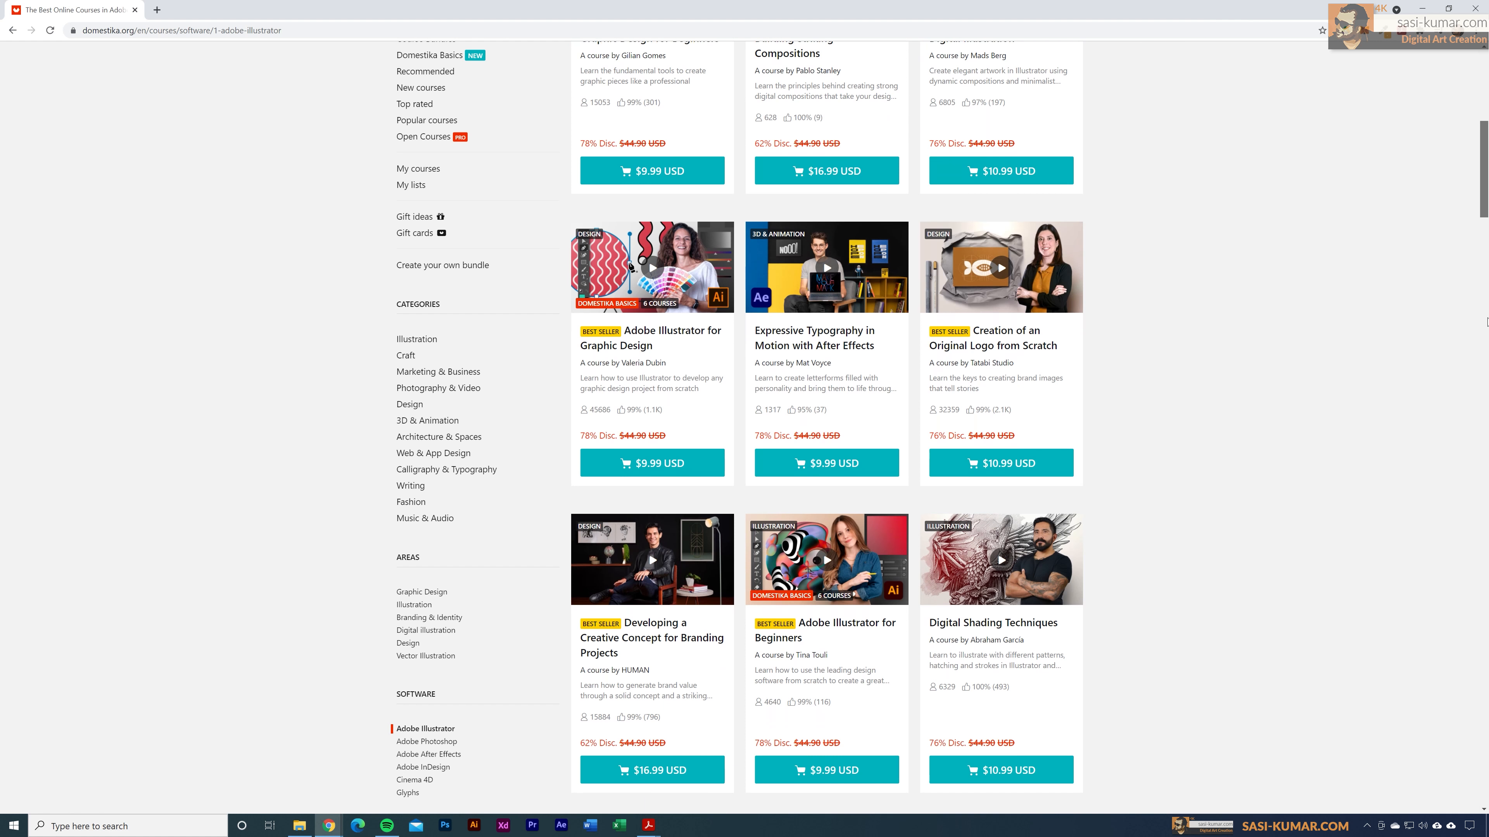
scroll(1486, 334, down, 10)
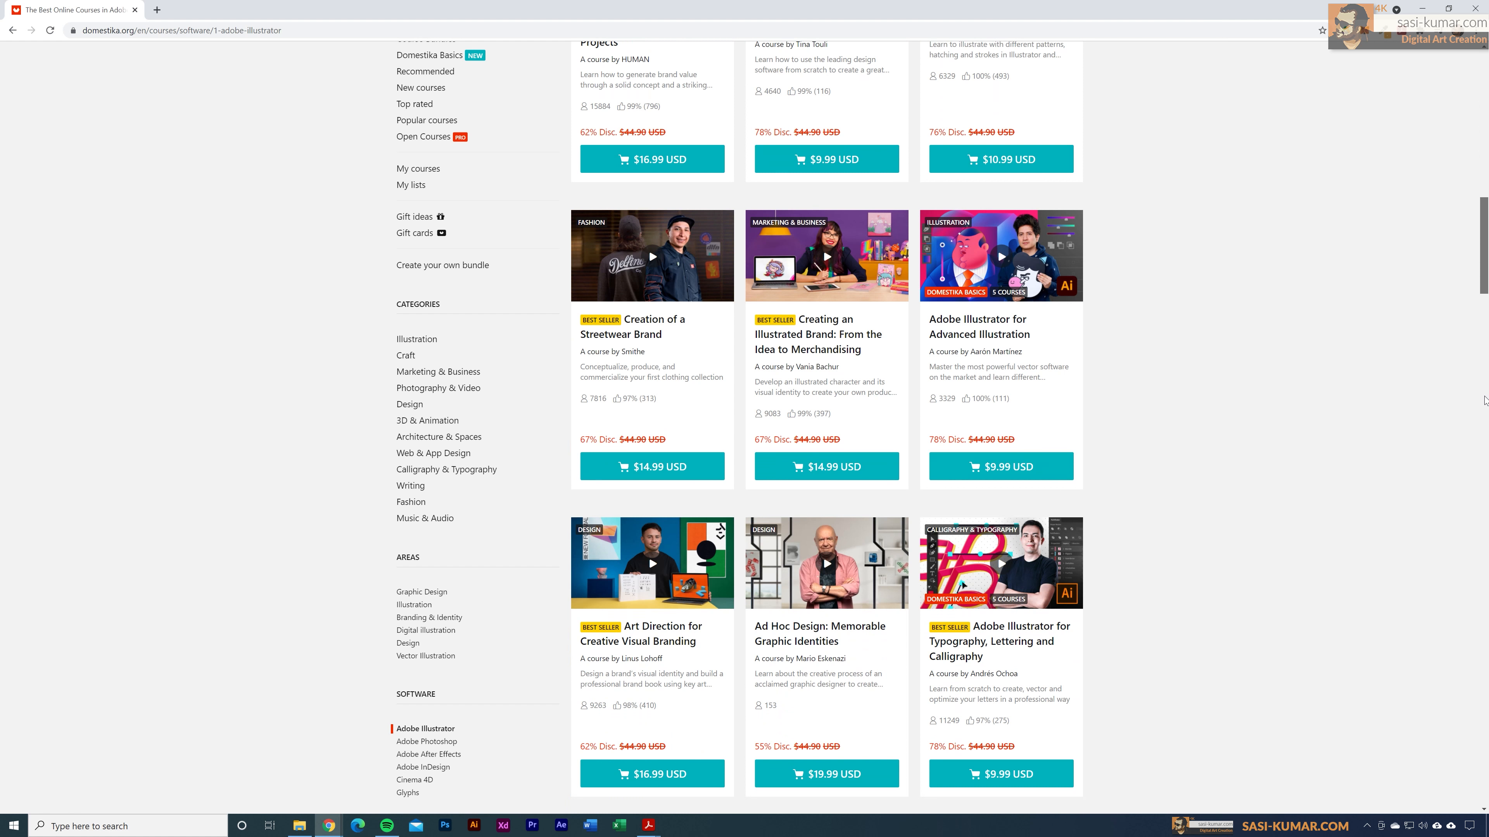
scroll(1484, 428, down, 1)
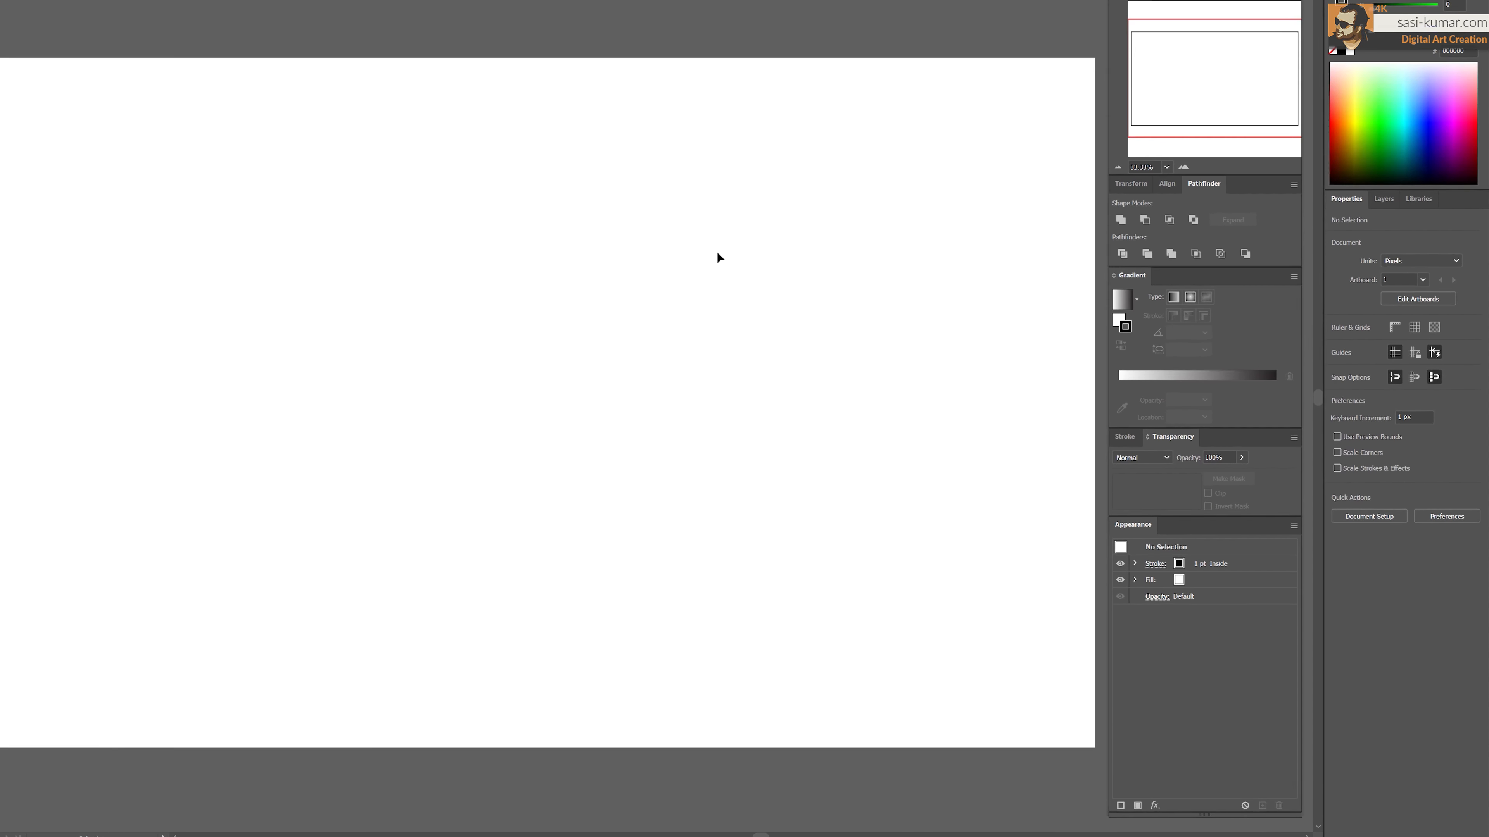
Switch to Adobe Illustrator and rename Layer 1 as Face.
click(1363, 136)
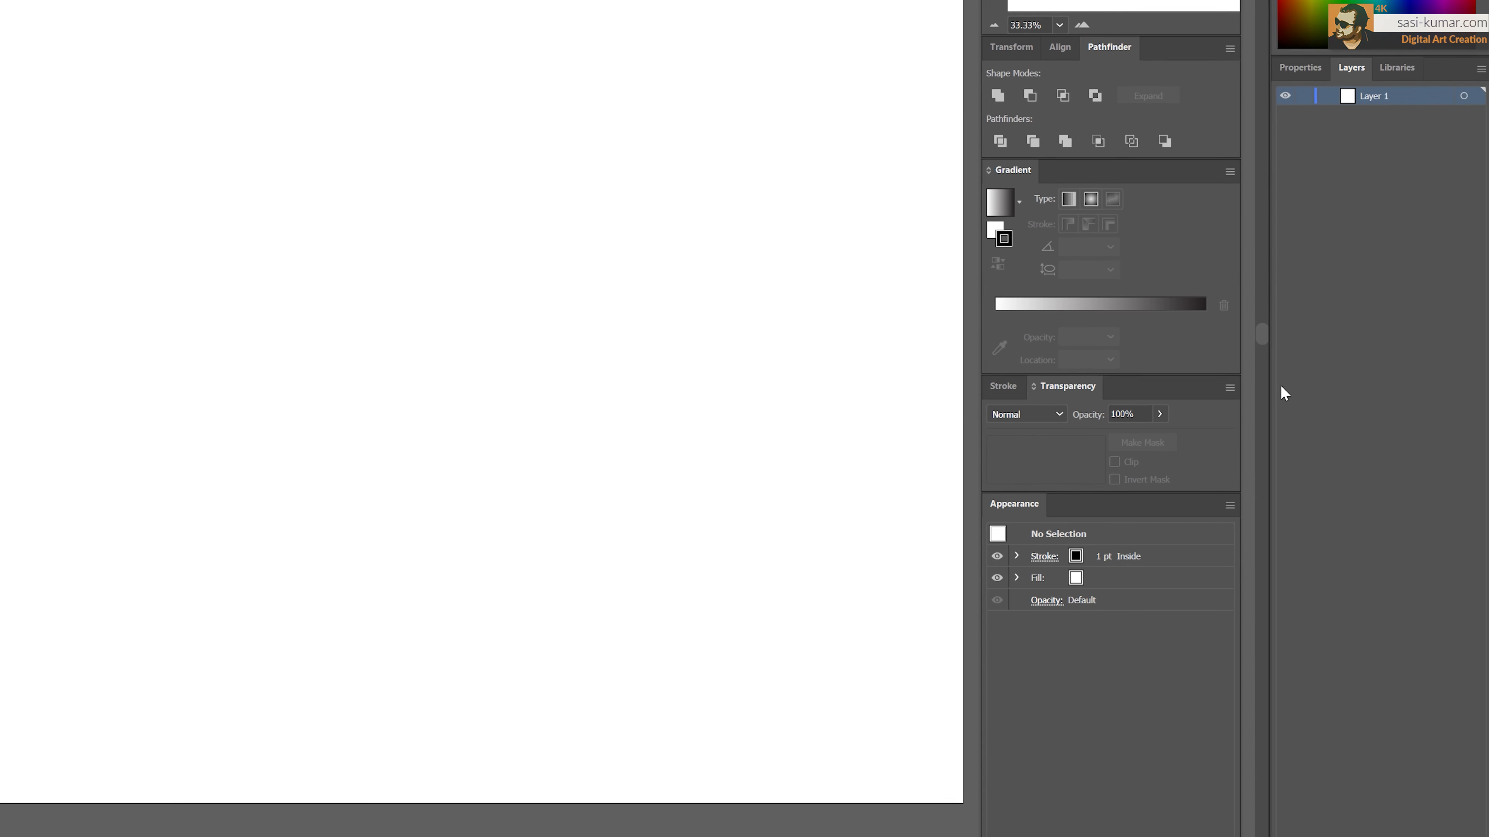
double_click(1370, 93)
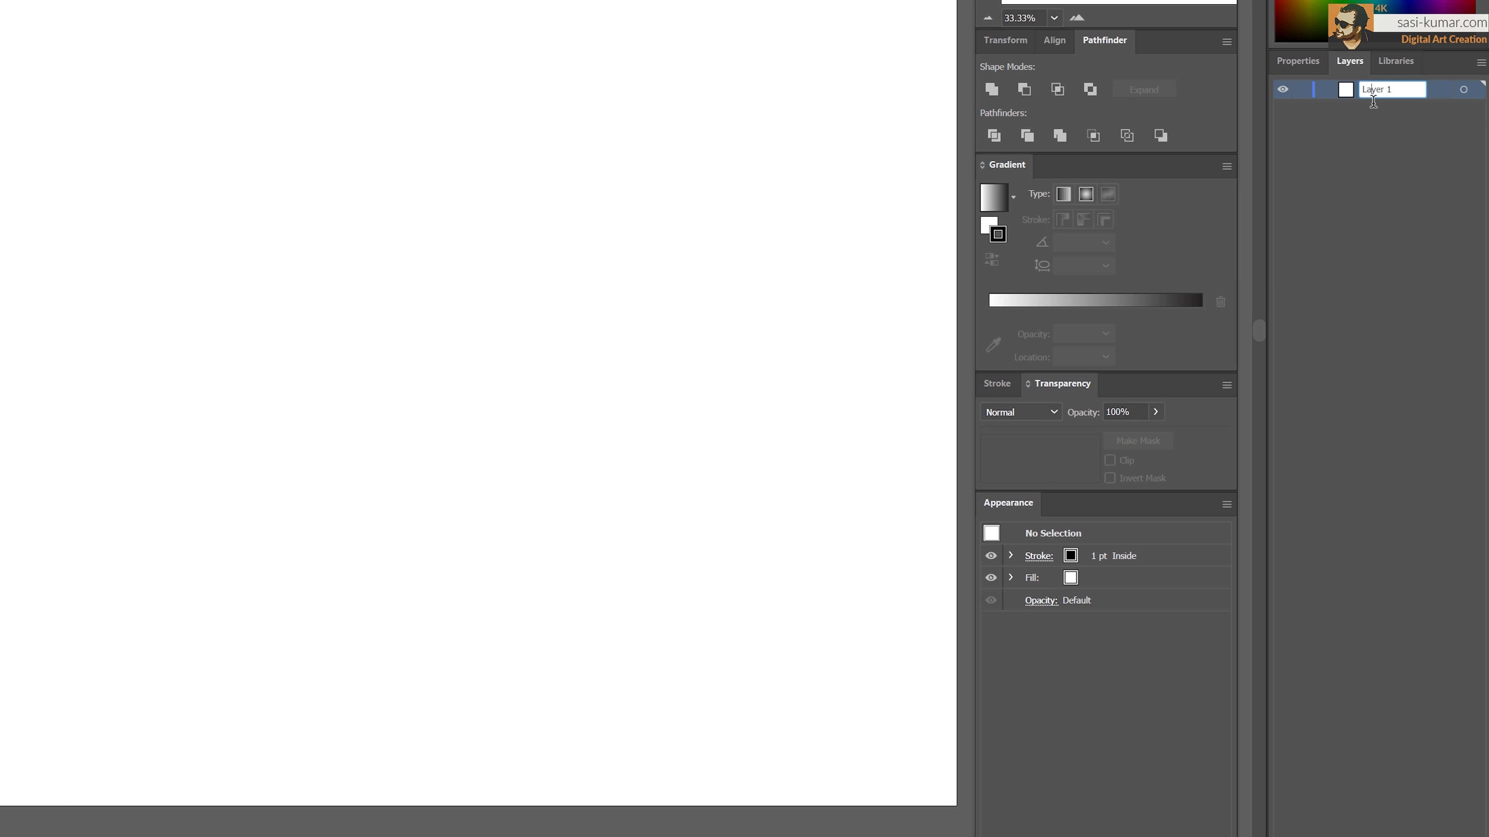
text(Fad)
text(e)
key(Return)
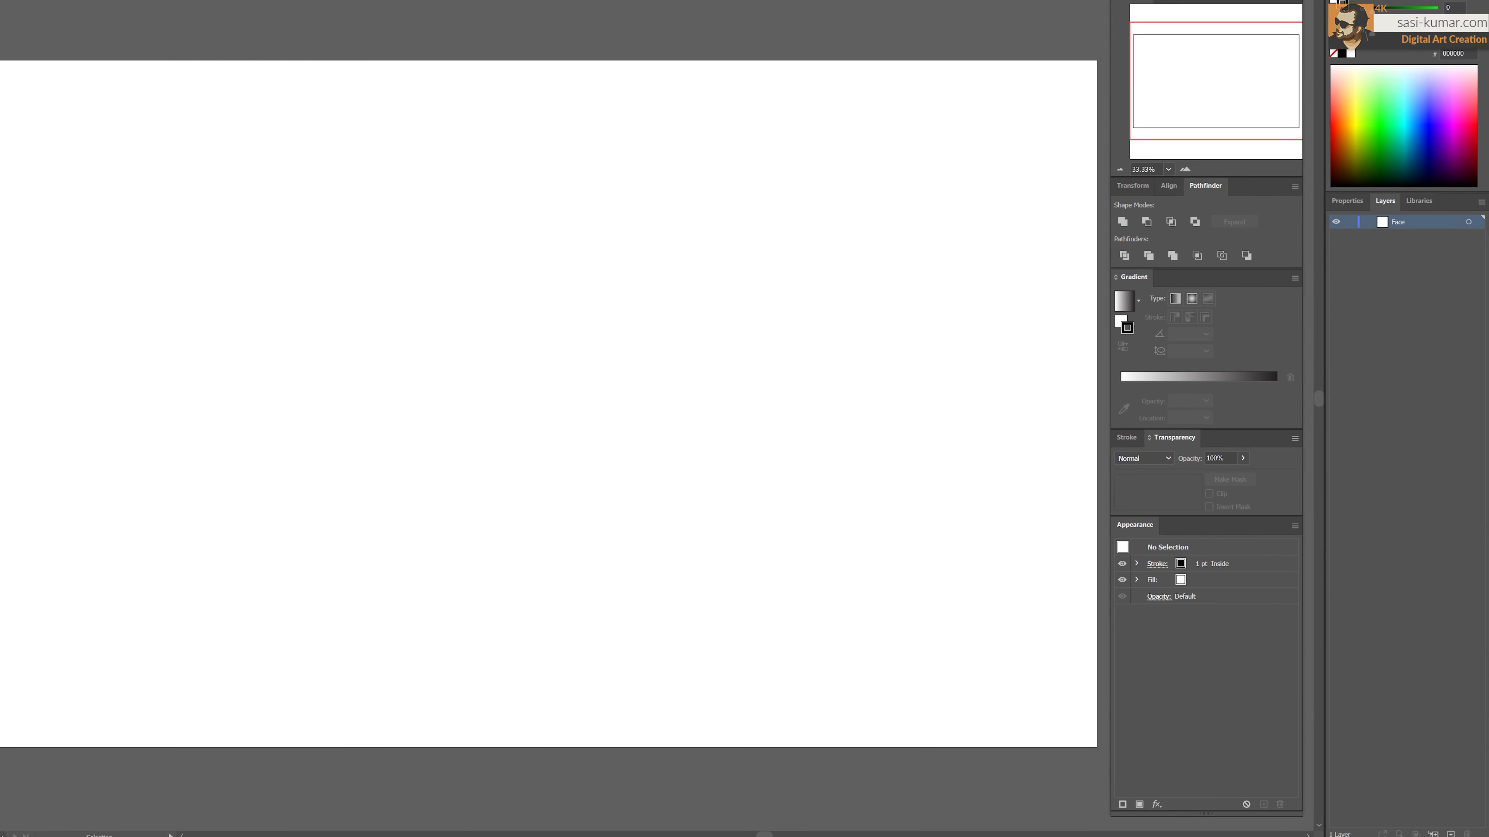
Draw a square near the middle of the empty artboard as the base of the face.
drag(13, 104, 59, 102)
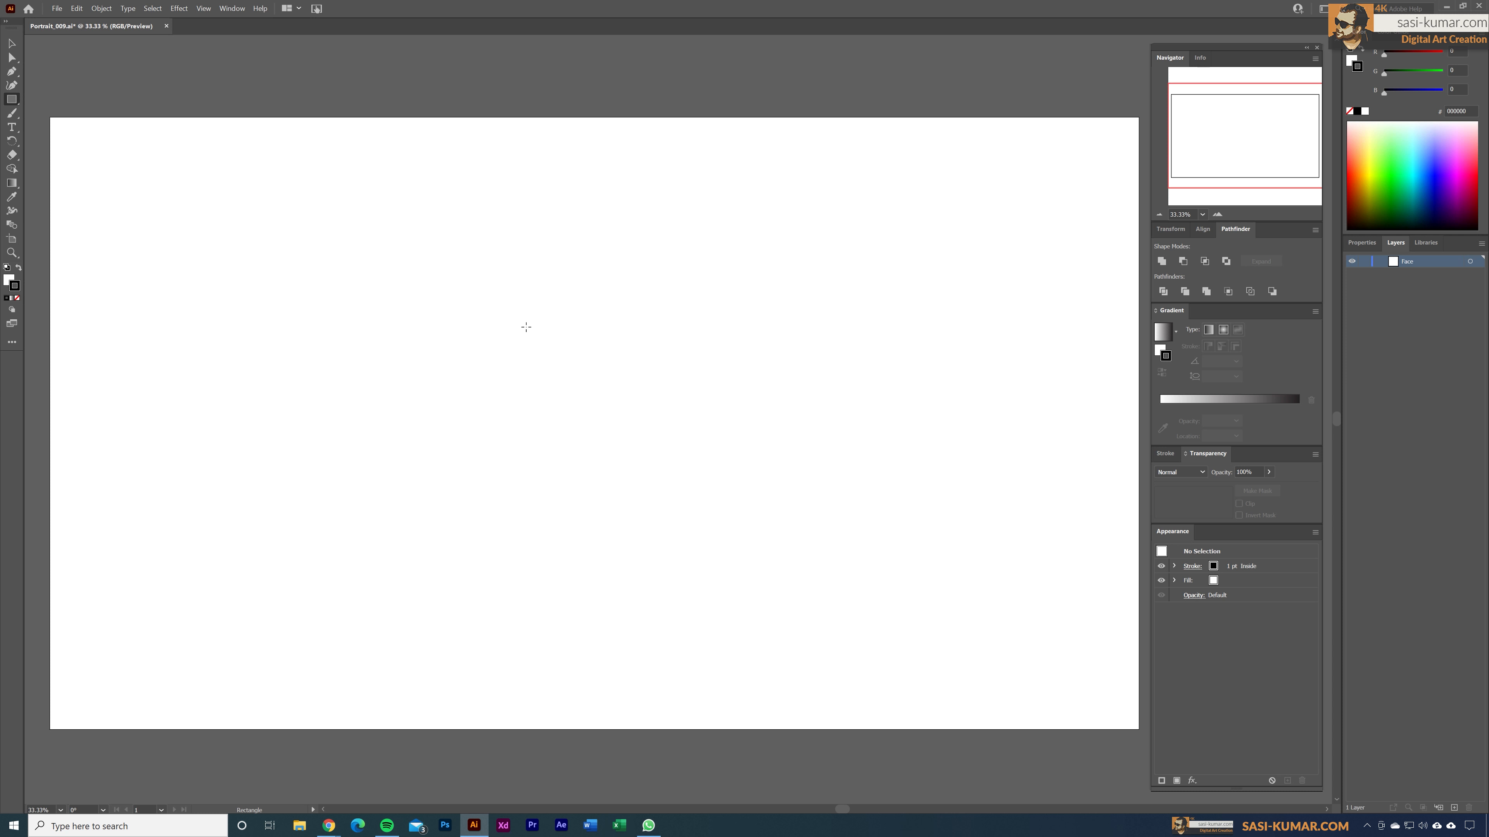
drag(507, 316, 650, 459)
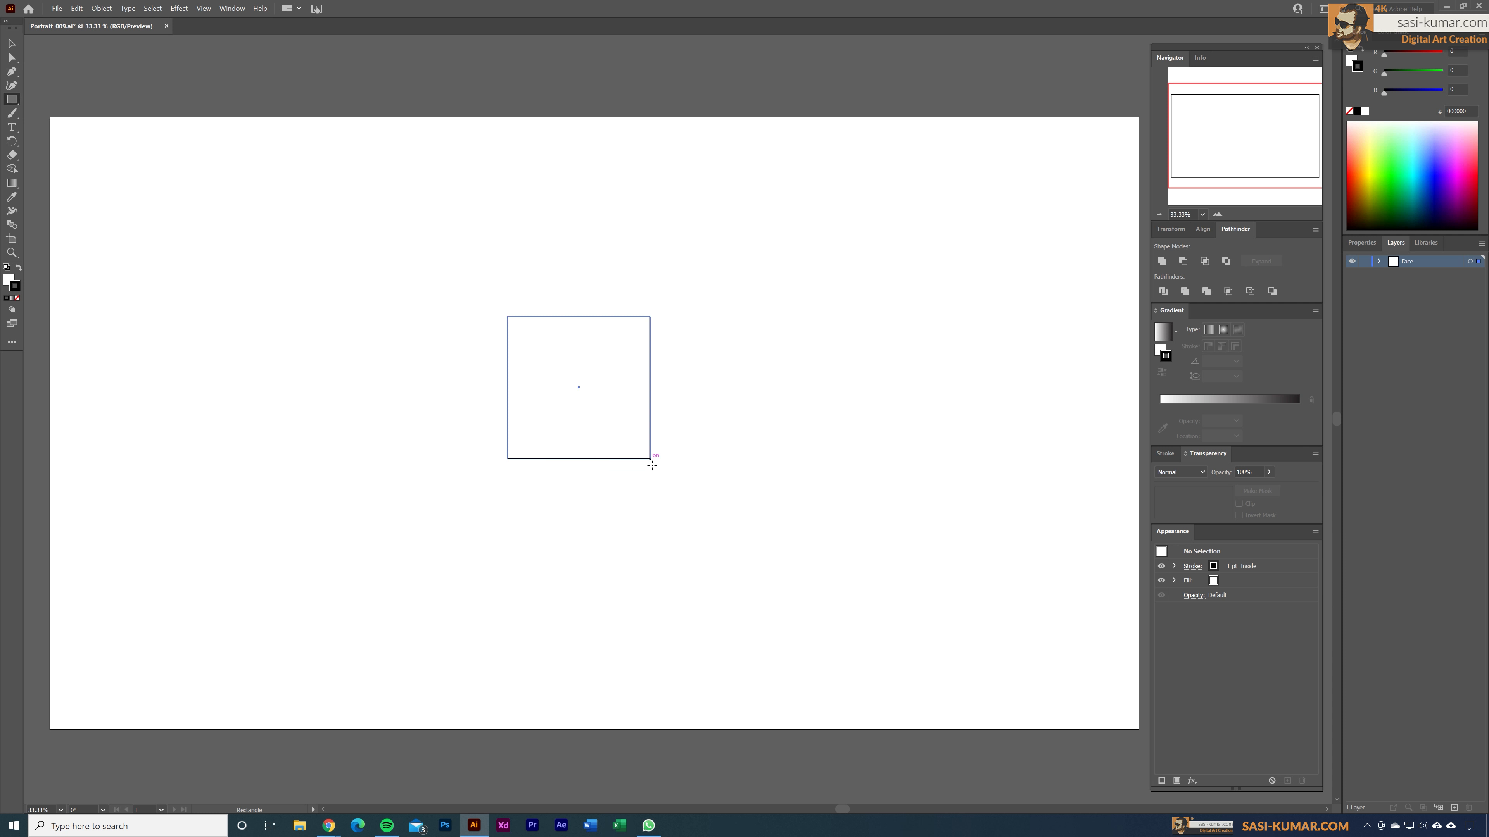
key(v)
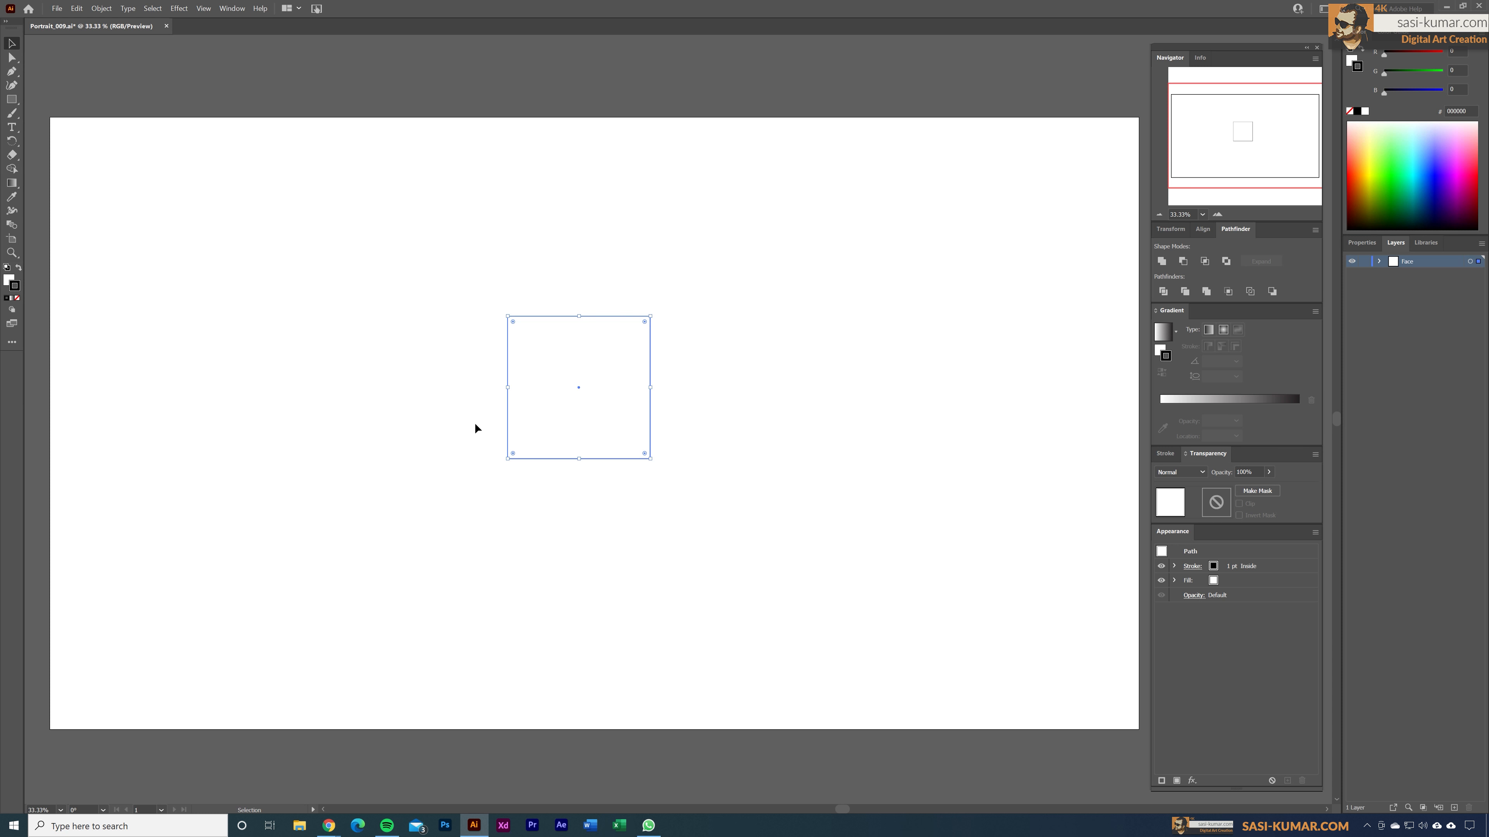
Remove the square's stroke and fill the square with the light cream skin colour F9ECD7.
click(17, 298)
click(9, 281)
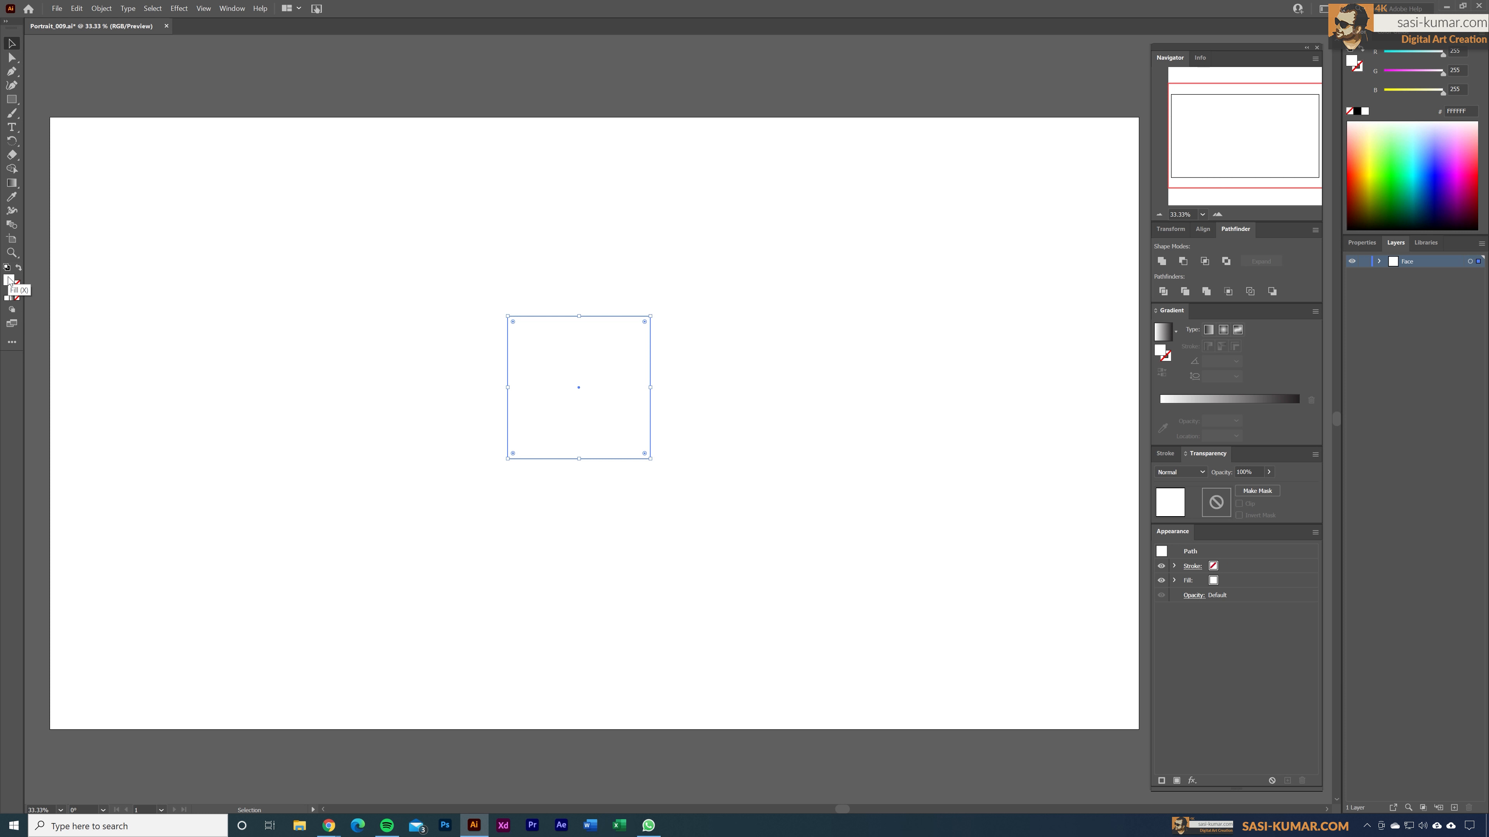
double_click(10, 280)
drag(759, 478, 762, 466)
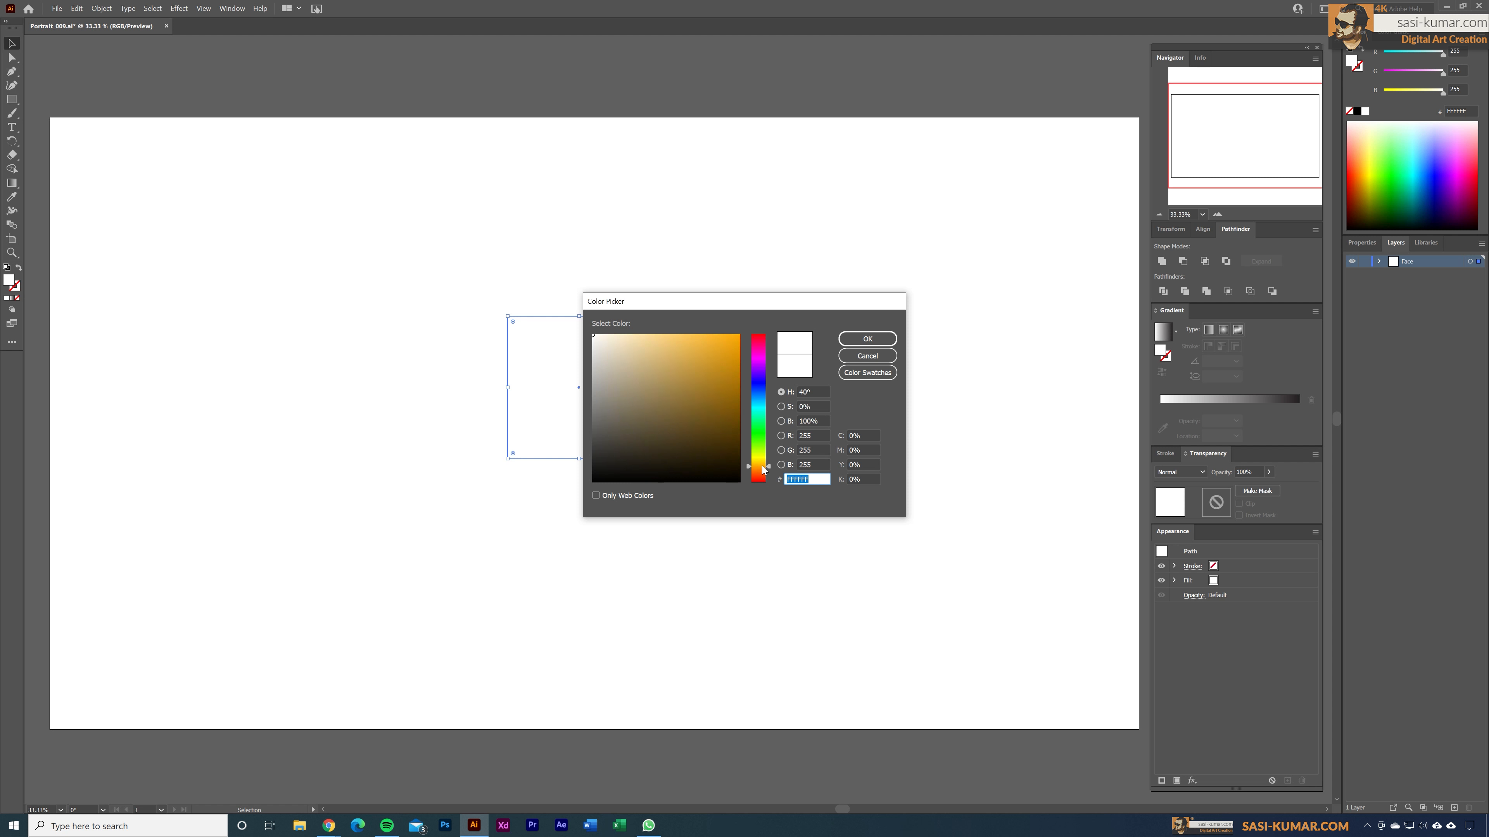
click(613, 339)
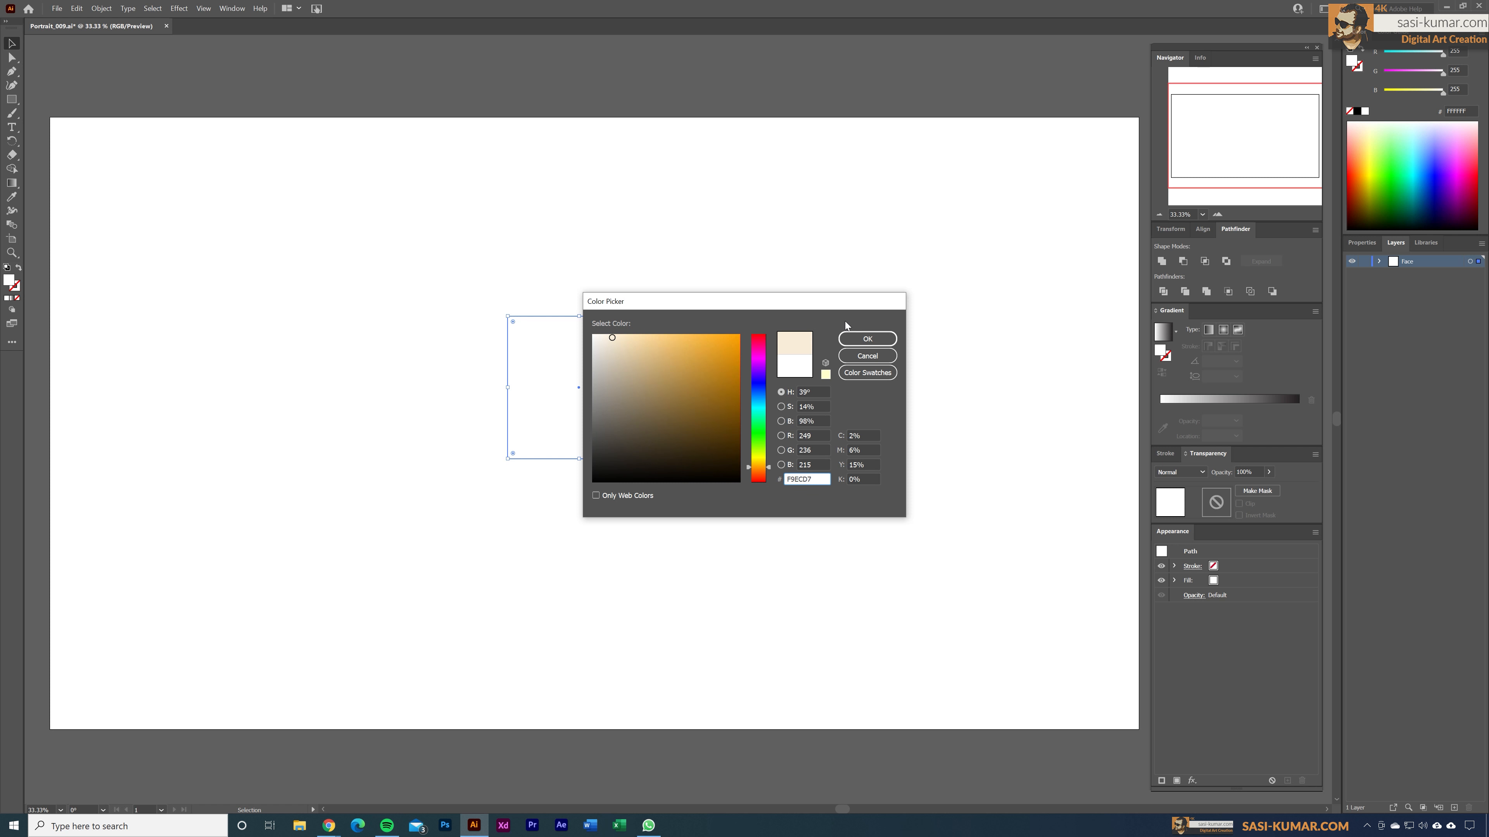
click(866, 339)
Move the cream square slightly upward on the artboard and deselect it.
click(179, 176)
drag(603, 362, 603, 342)
click(869, 339)
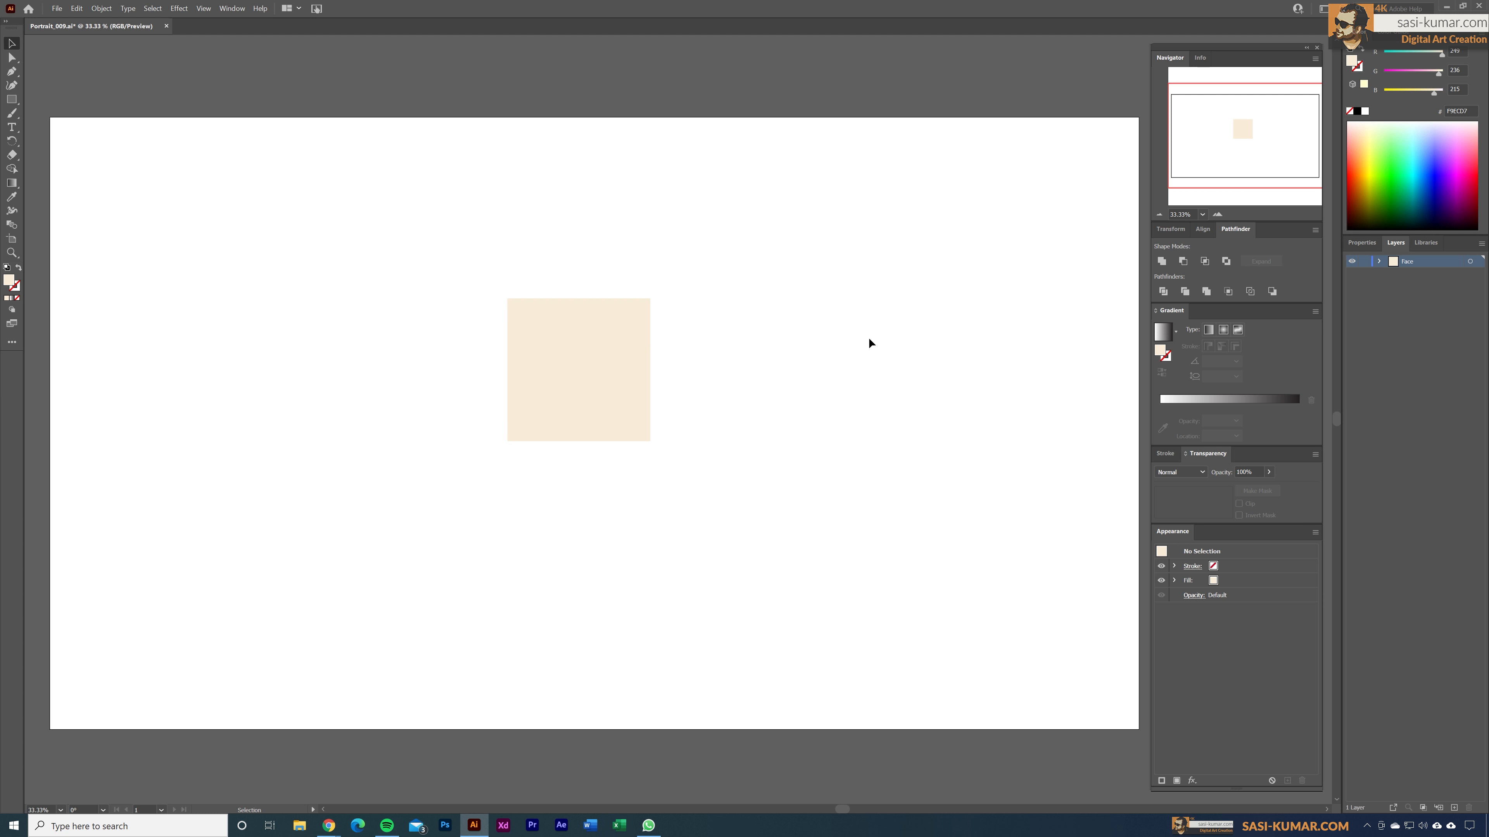
Round the square's two upper corners moderately and its two lower corners to the maximum radius to form a face shape.
click(11, 60)
drag(429, 326, 431, 330)
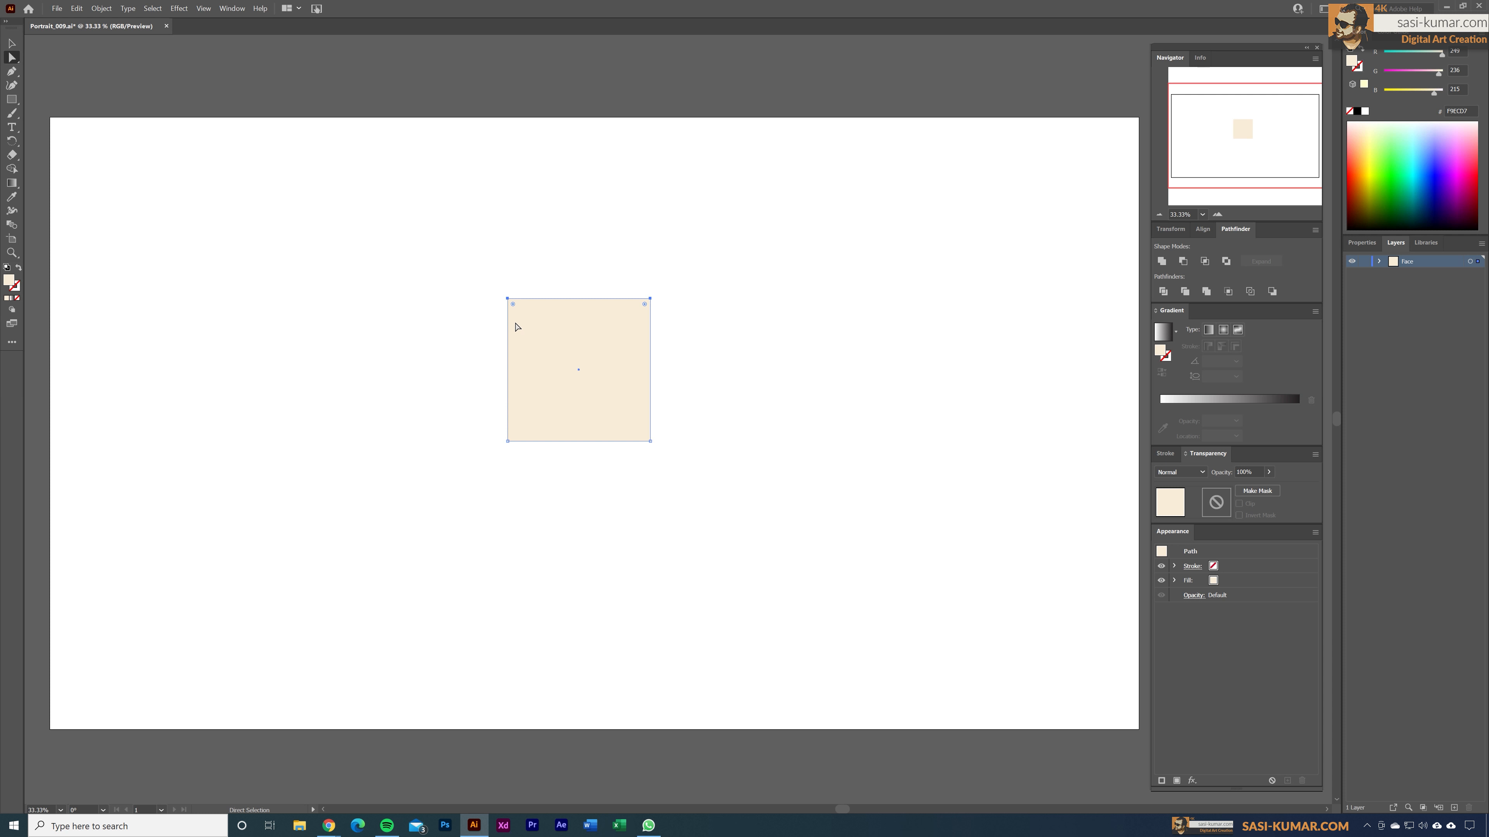
drag(515, 307, 540, 347)
drag(651, 441, 615, 348)
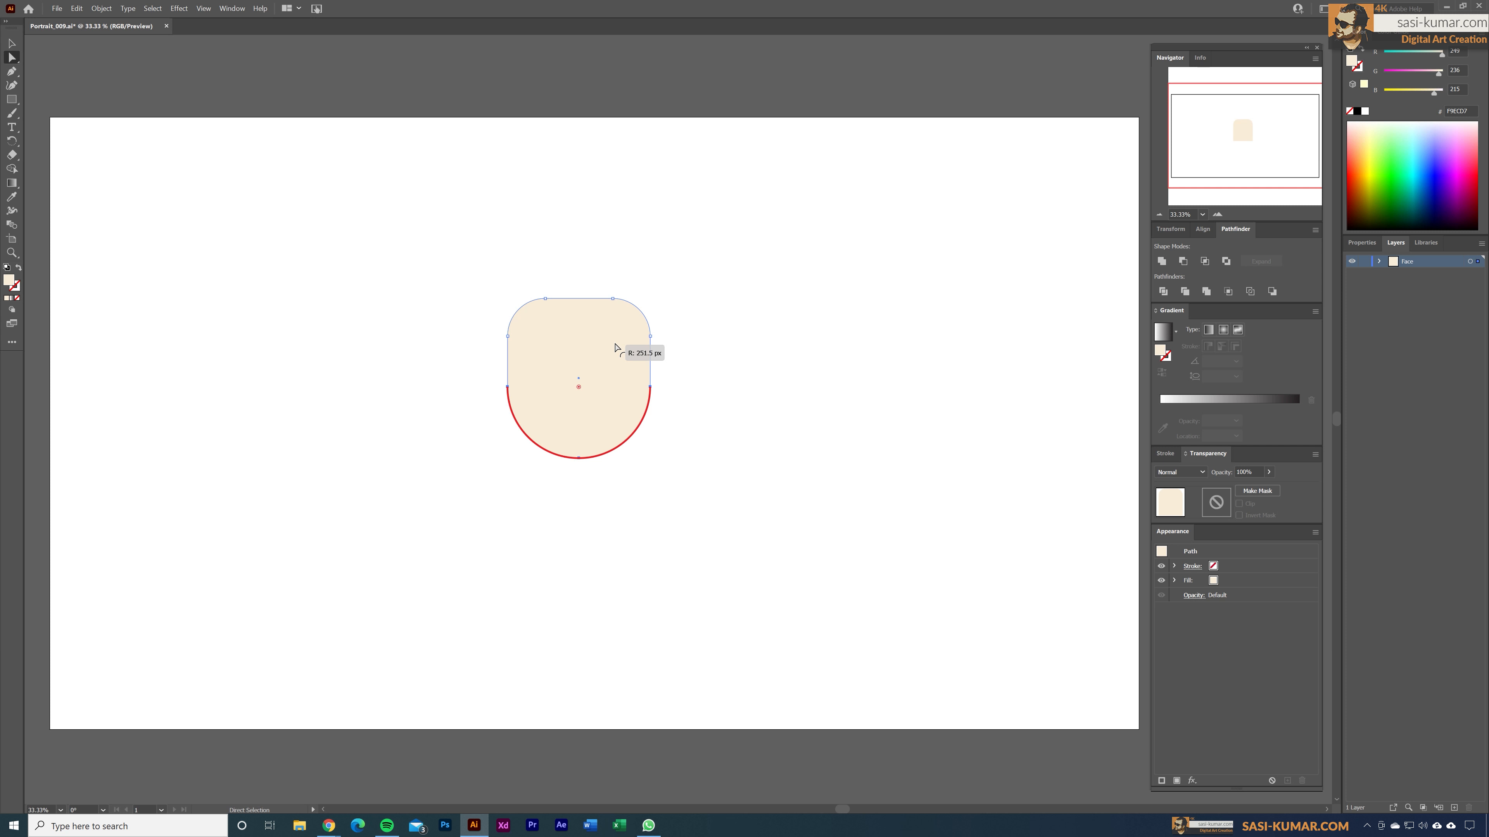
Duplicate the face shape to the right of the original and fill the copy with pink E50C65.
key(v)
key(shift+F7)
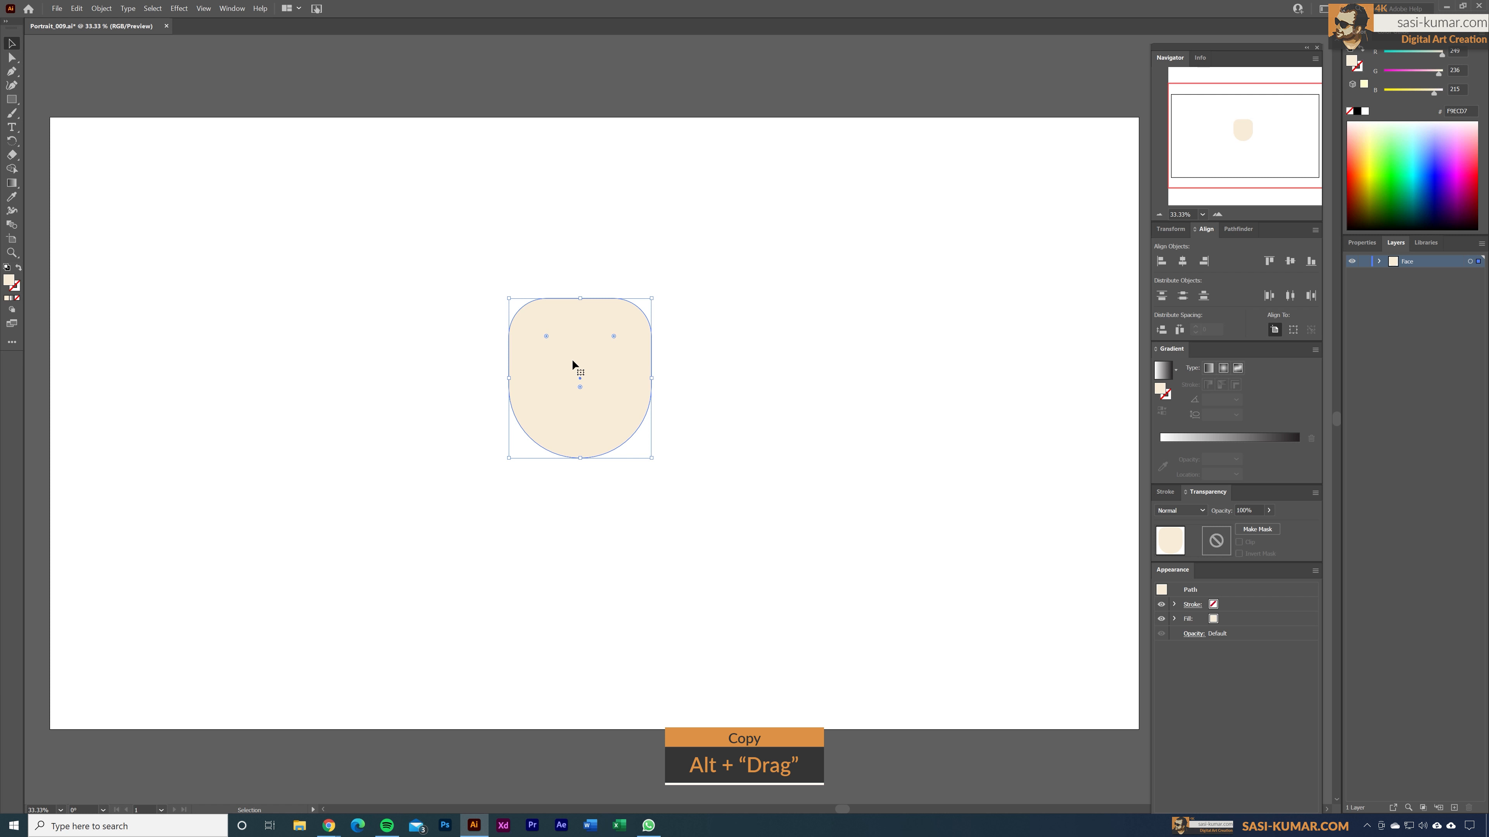
drag(573, 360, 752, 350)
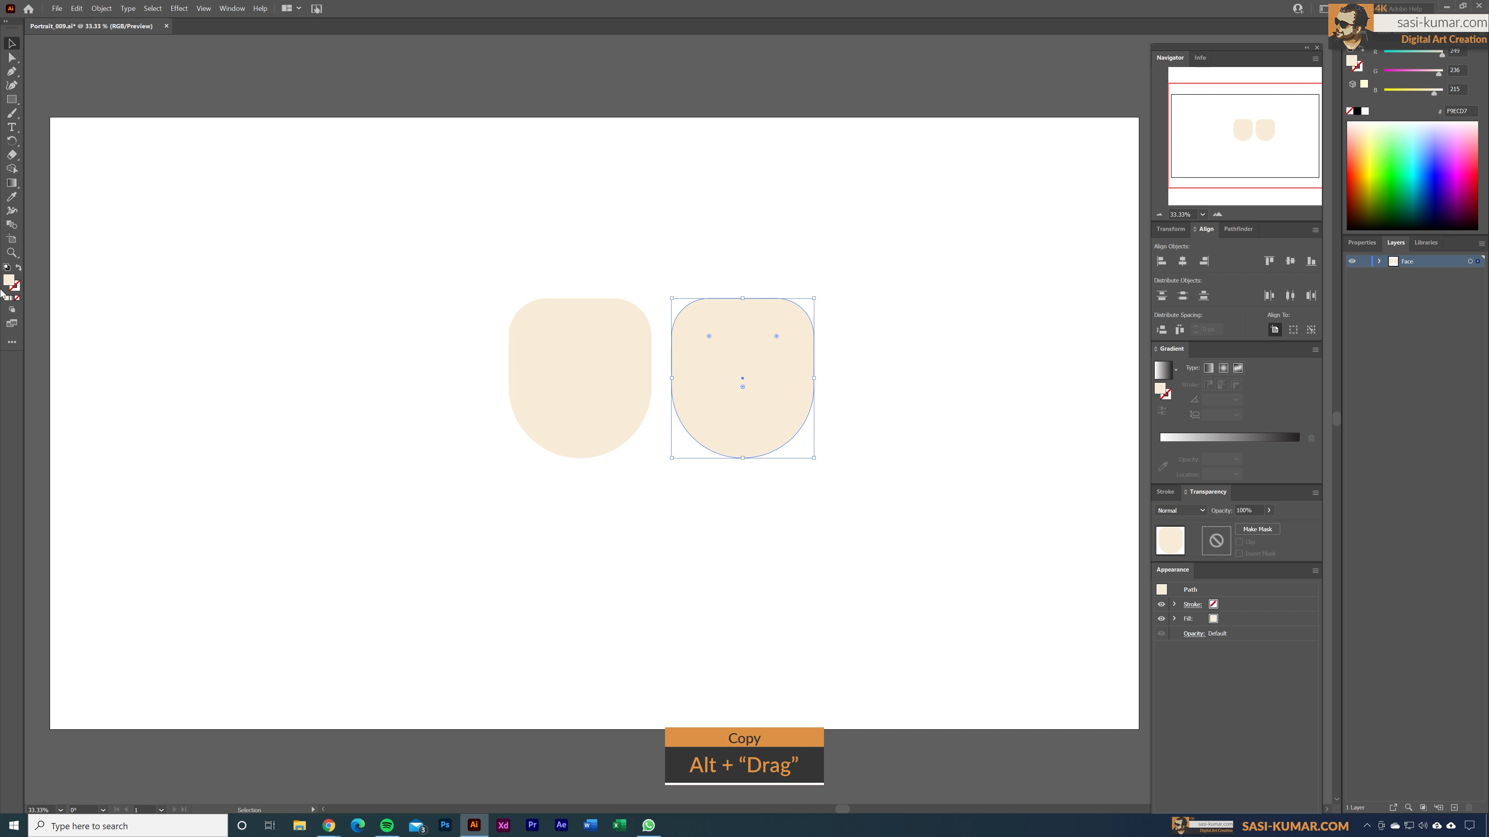
double_click(9, 280)
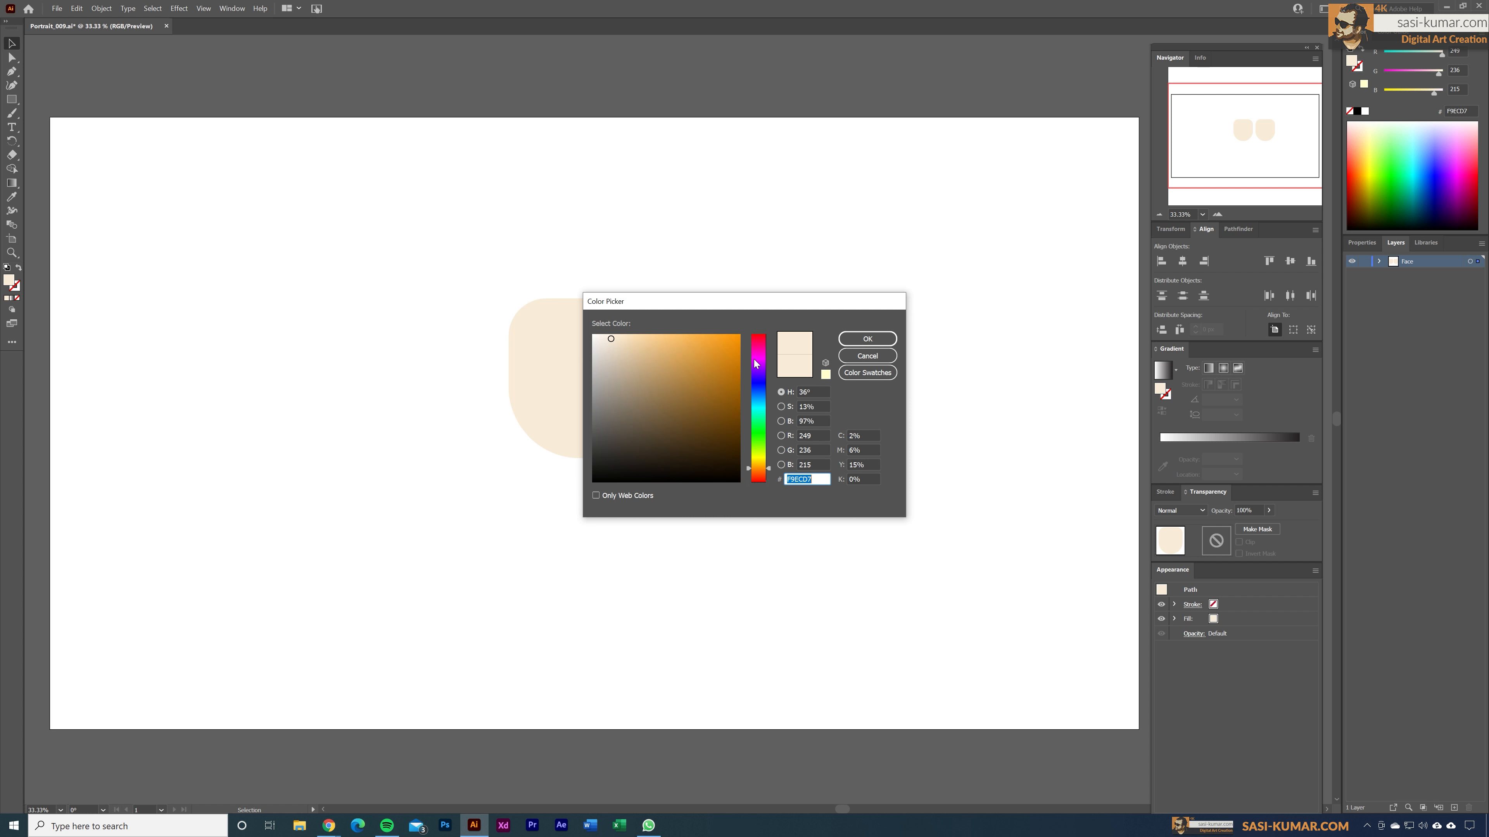
drag(755, 363, 755, 344)
click(732, 348)
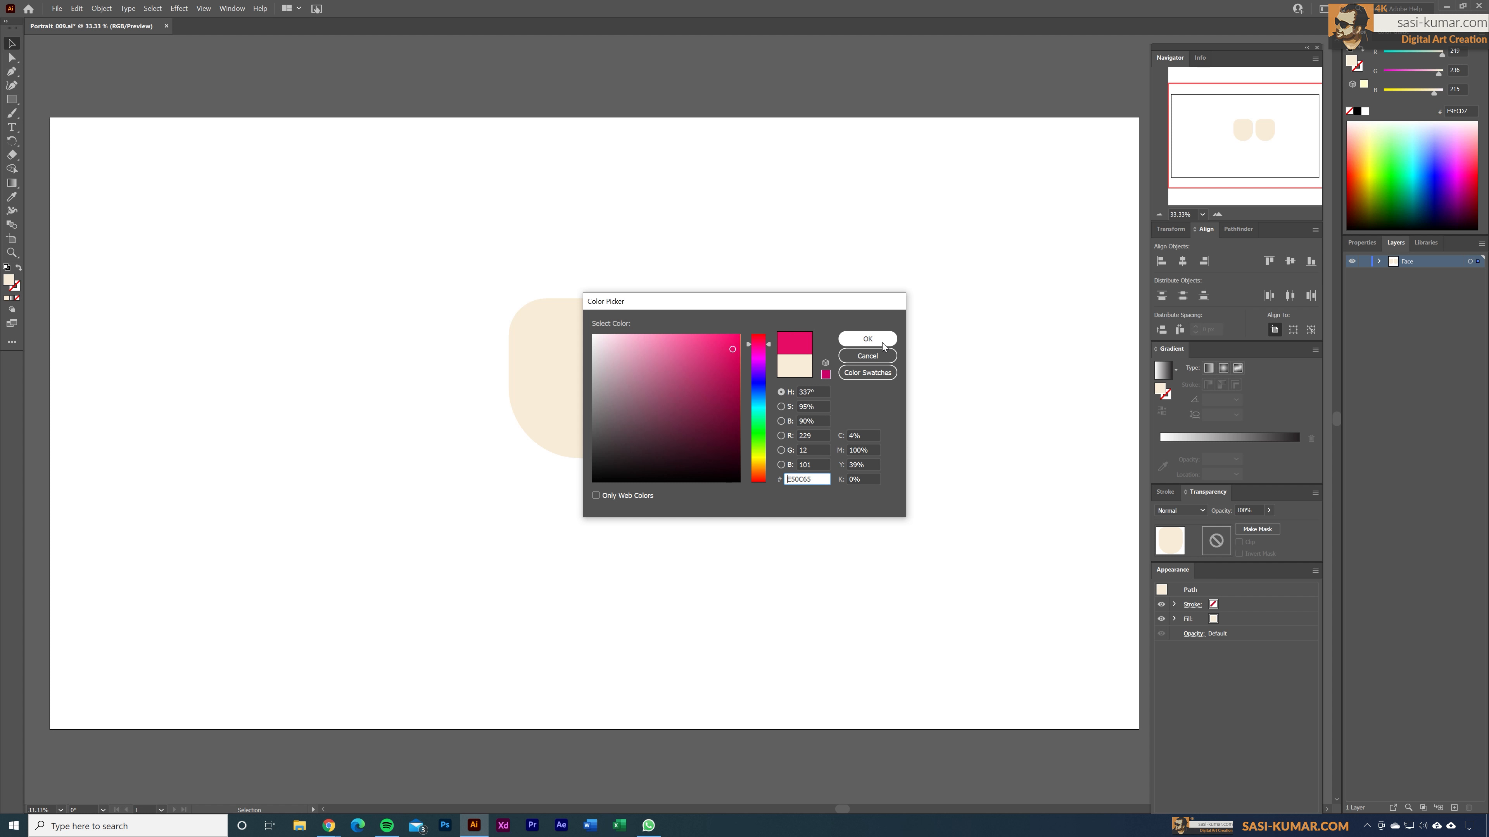
click(867, 339)
Enable Scale Corners in the General preferences.
key(ctrl+k)
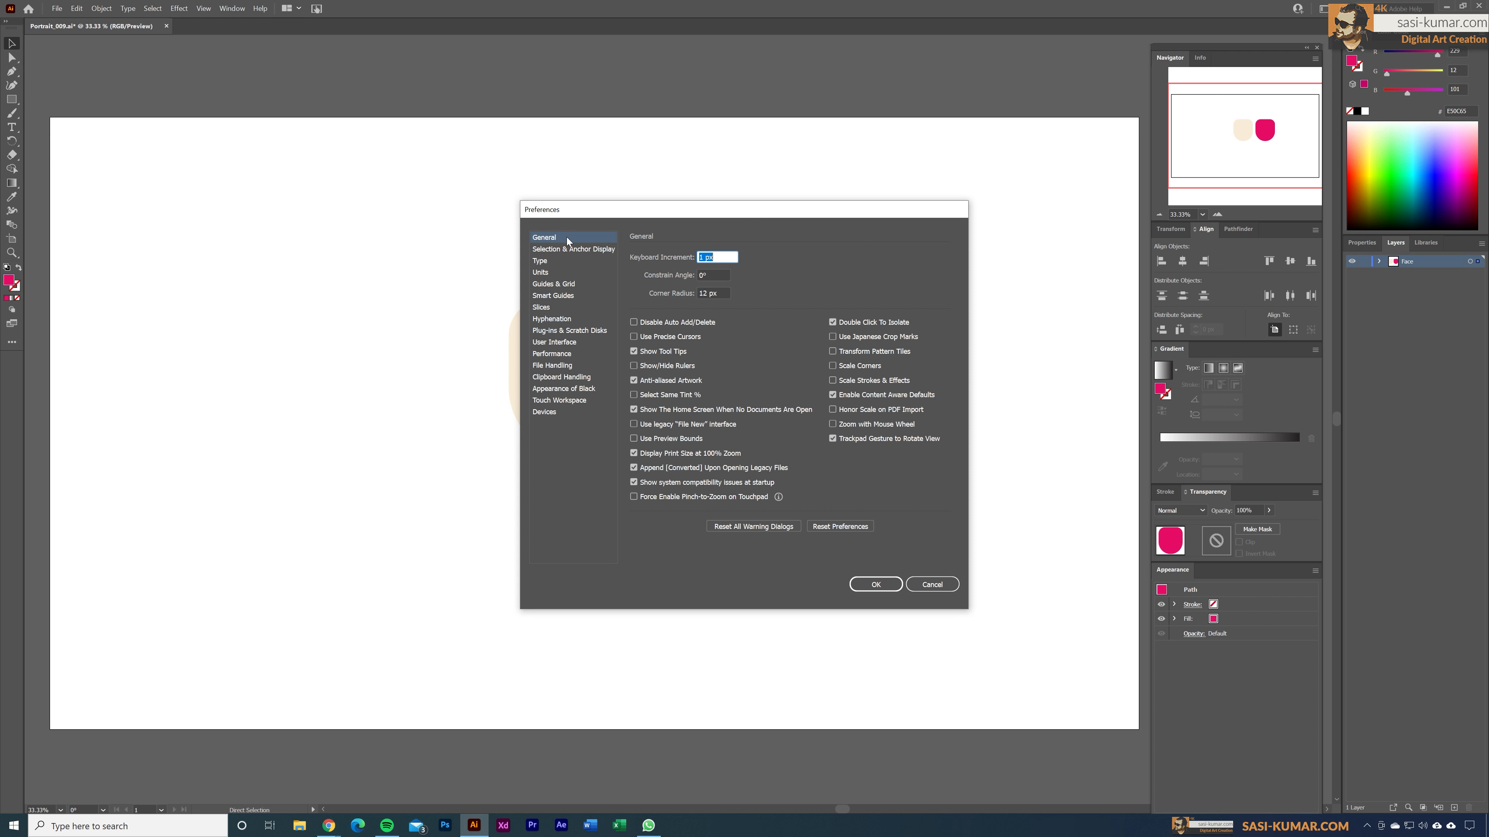
click(847, 368)
click(877, 585)
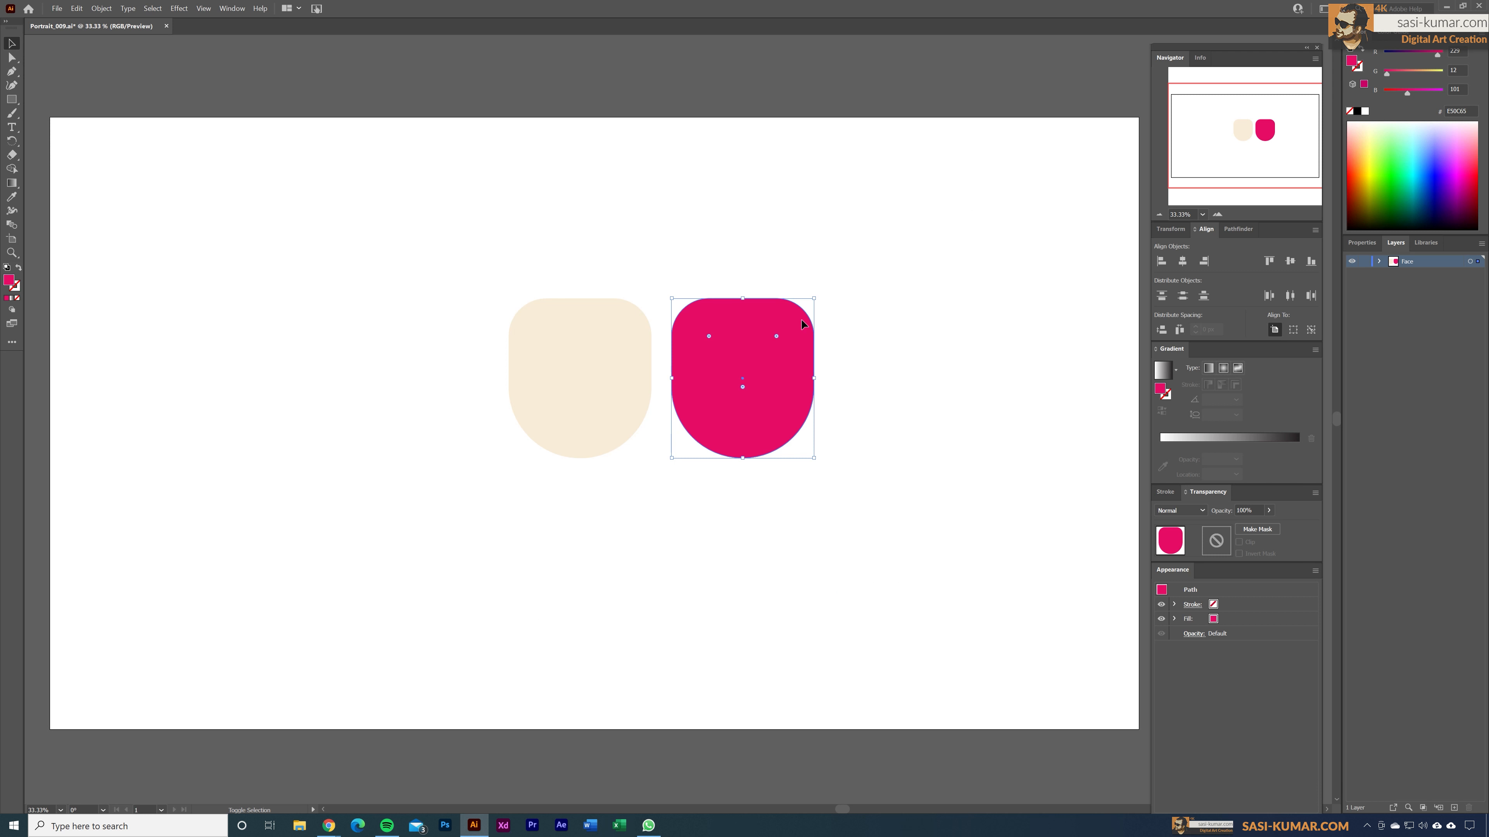
Shrink the pink shape to a smaller, flatter form and place it over the lower part of the face.
drag(819, 303, 625, 408)
key(alt)
click(669, 454)
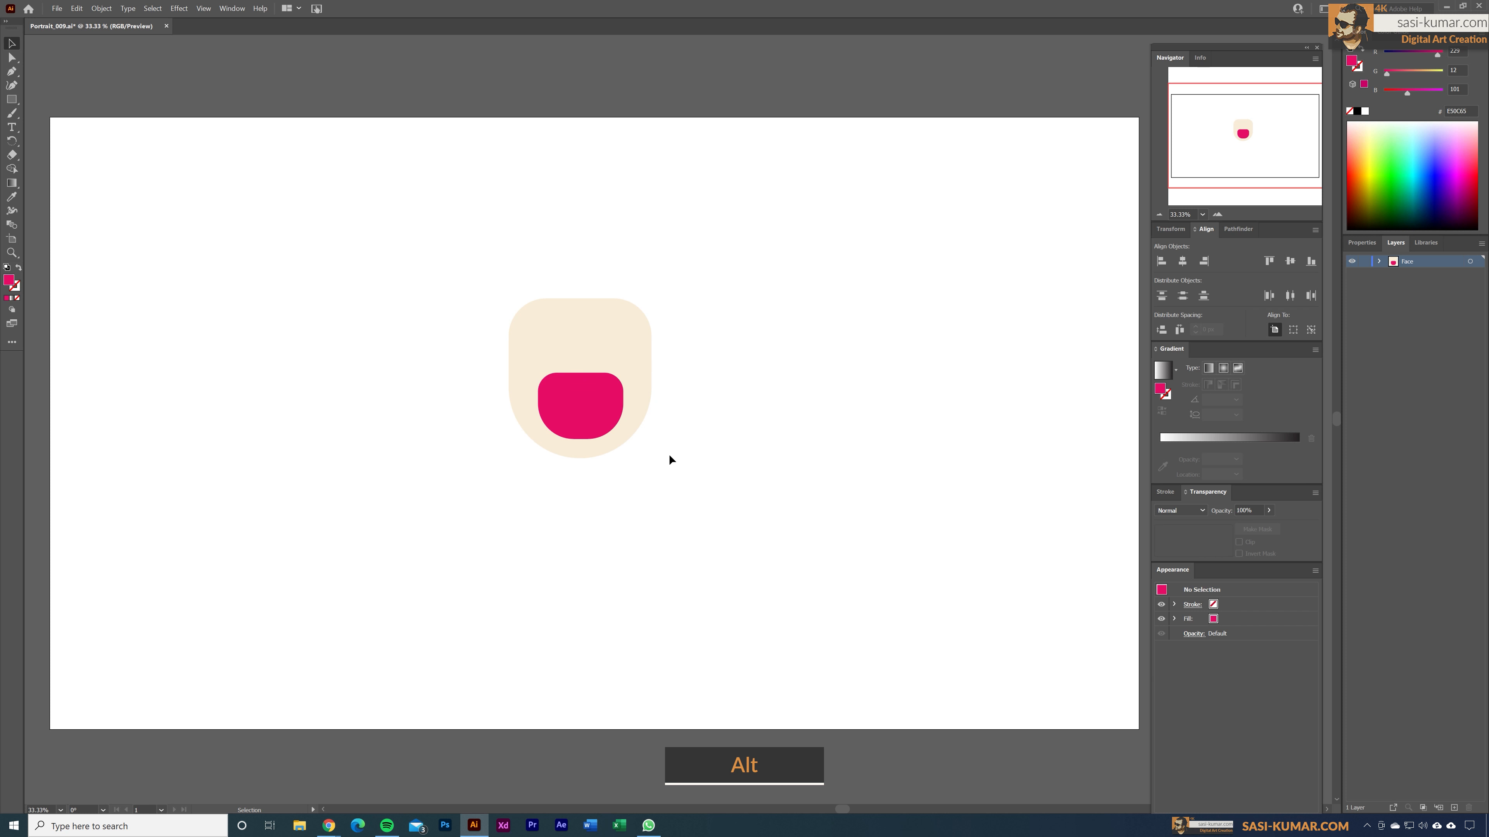
Align the pink shape and the face shape on their horizontal centres.
click(580, 406)
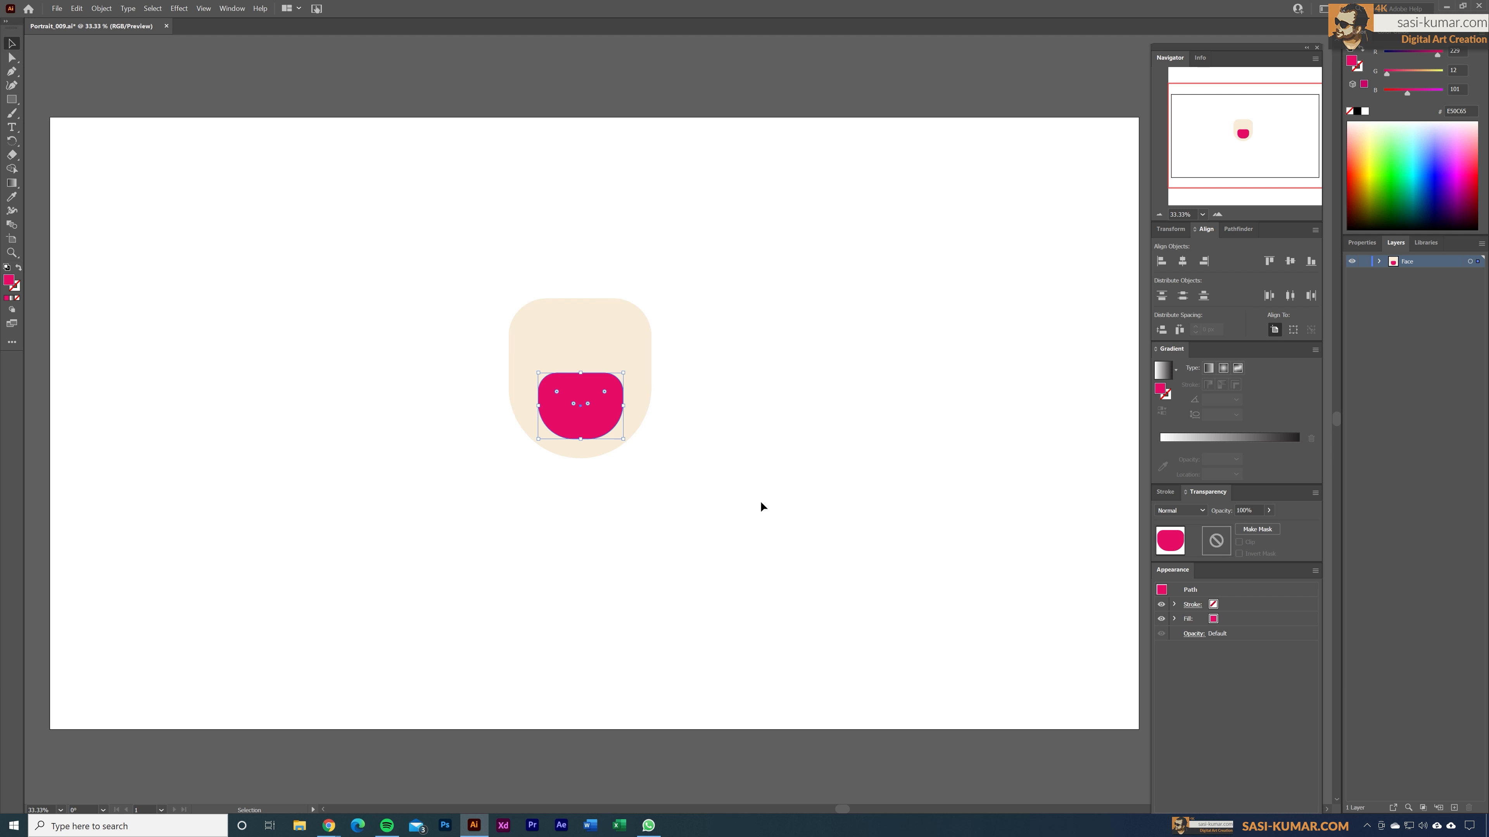
click(771, 522)
key(ctrl+a)
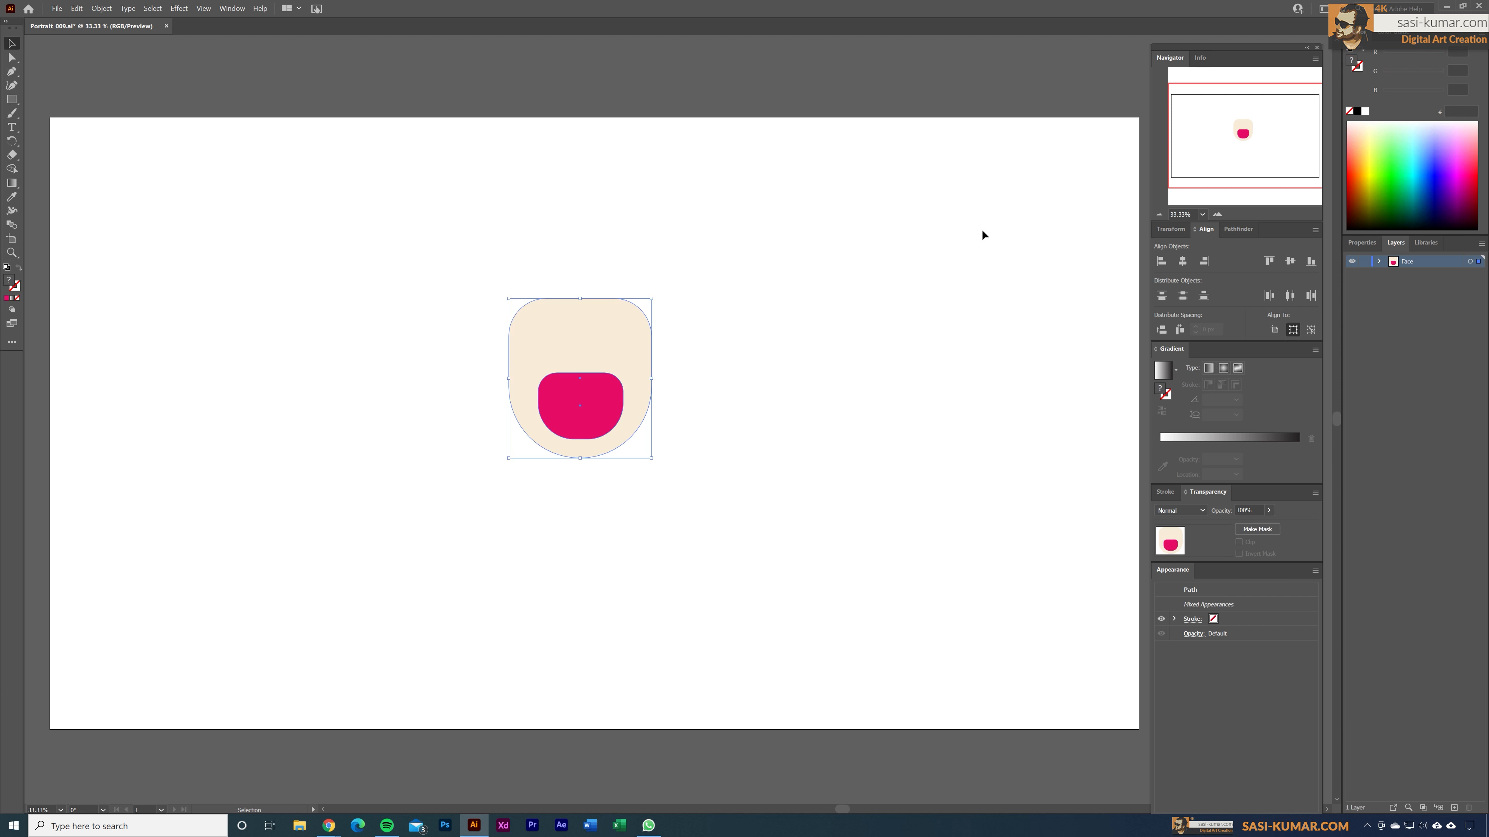
click(1182, 261)
click(762, 469)
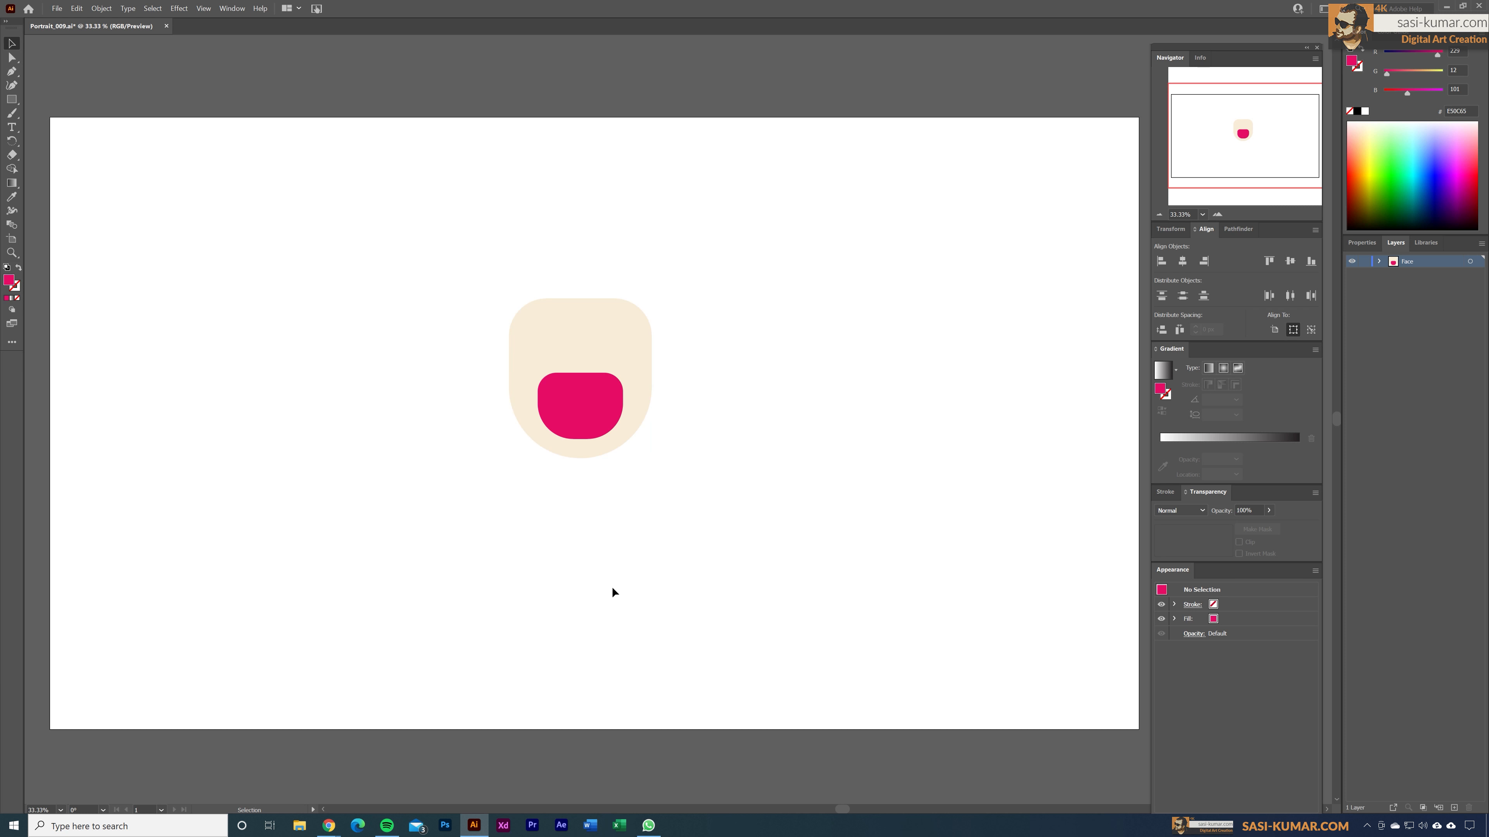
Duplicate the pink shape, making the copy larger and placing it centred lower down, overlapping the original and the chin.
click(573, 412)
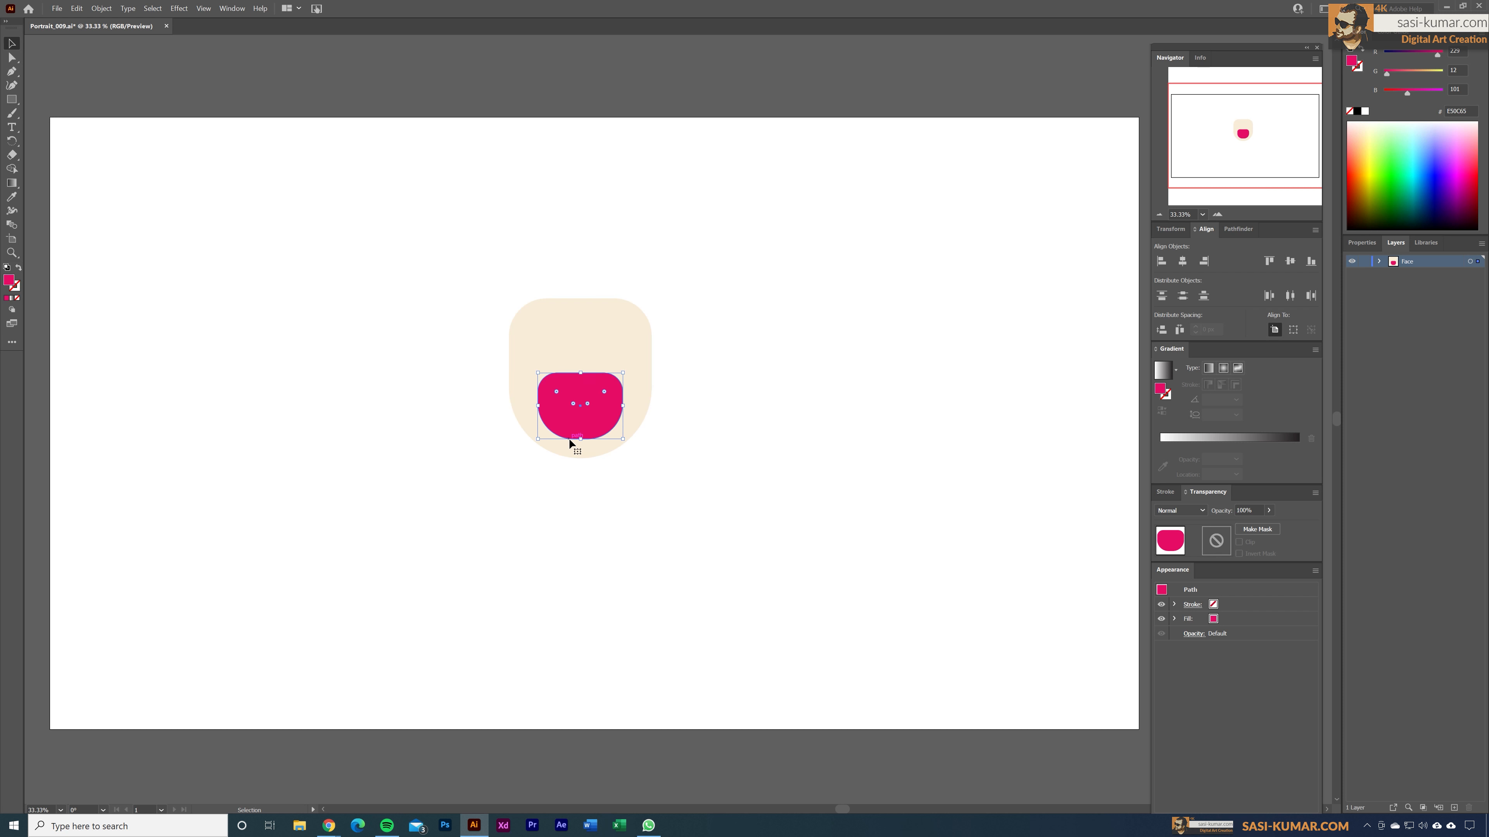
drag(579, 413, 611, 443)
click(691, 567)
drag(738, 598, 358, 285)
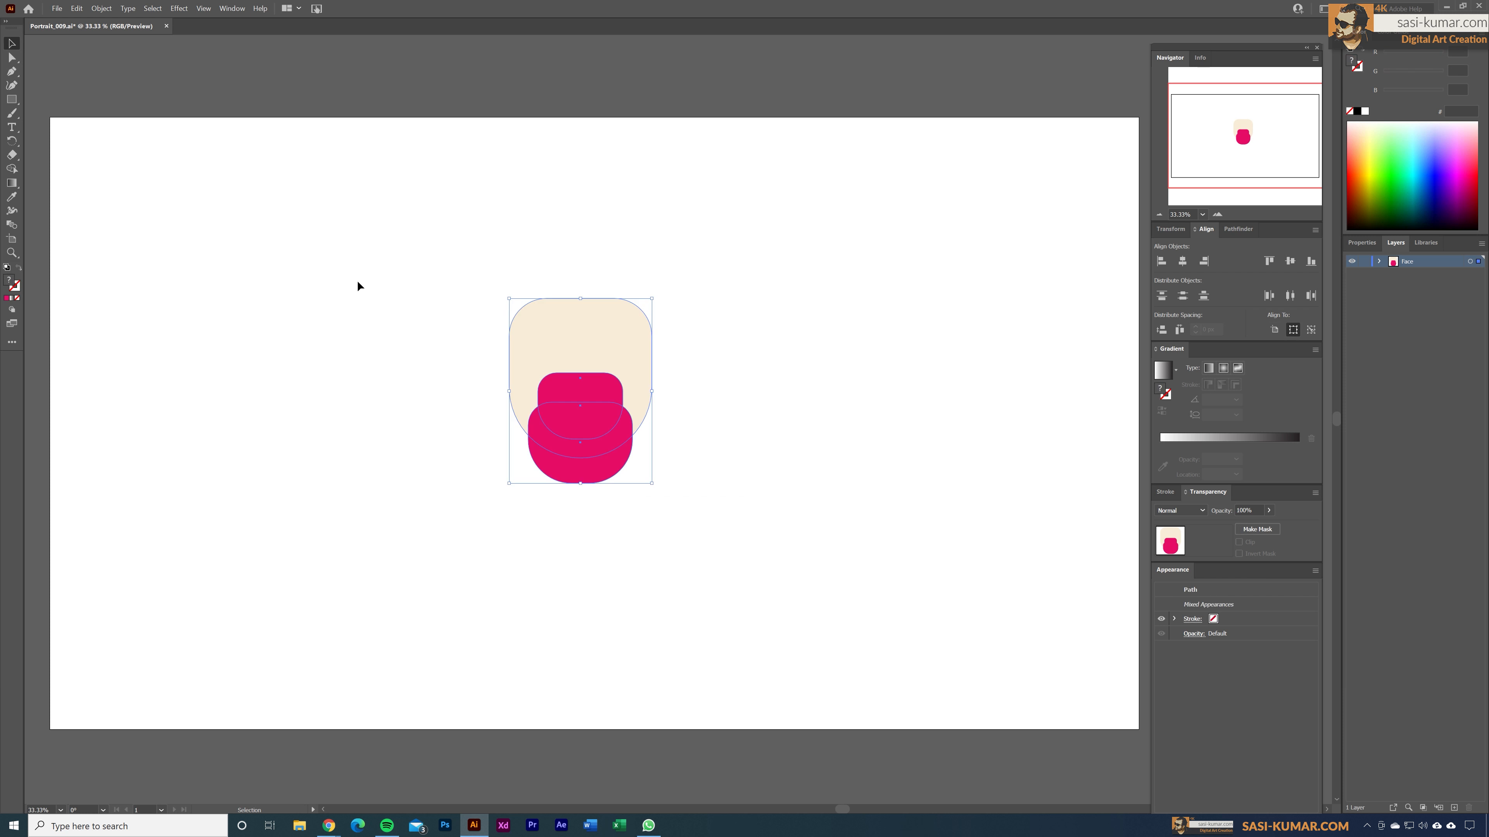
click(815, 546)
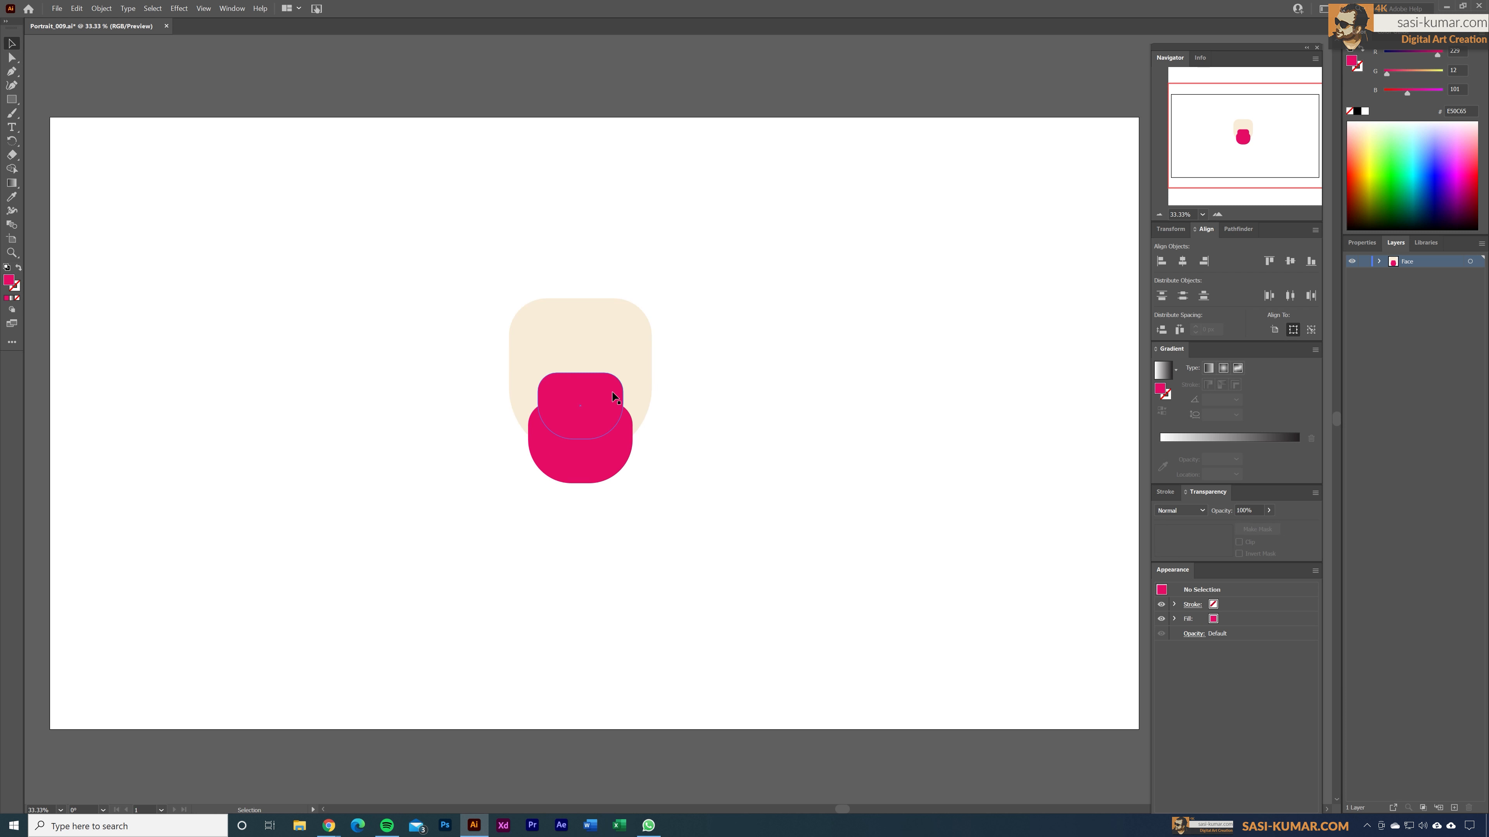
Select both pink shapes and separate their overlapping area with the Shape Builder tool.
click(608, 389)
shift+click(603, 475)
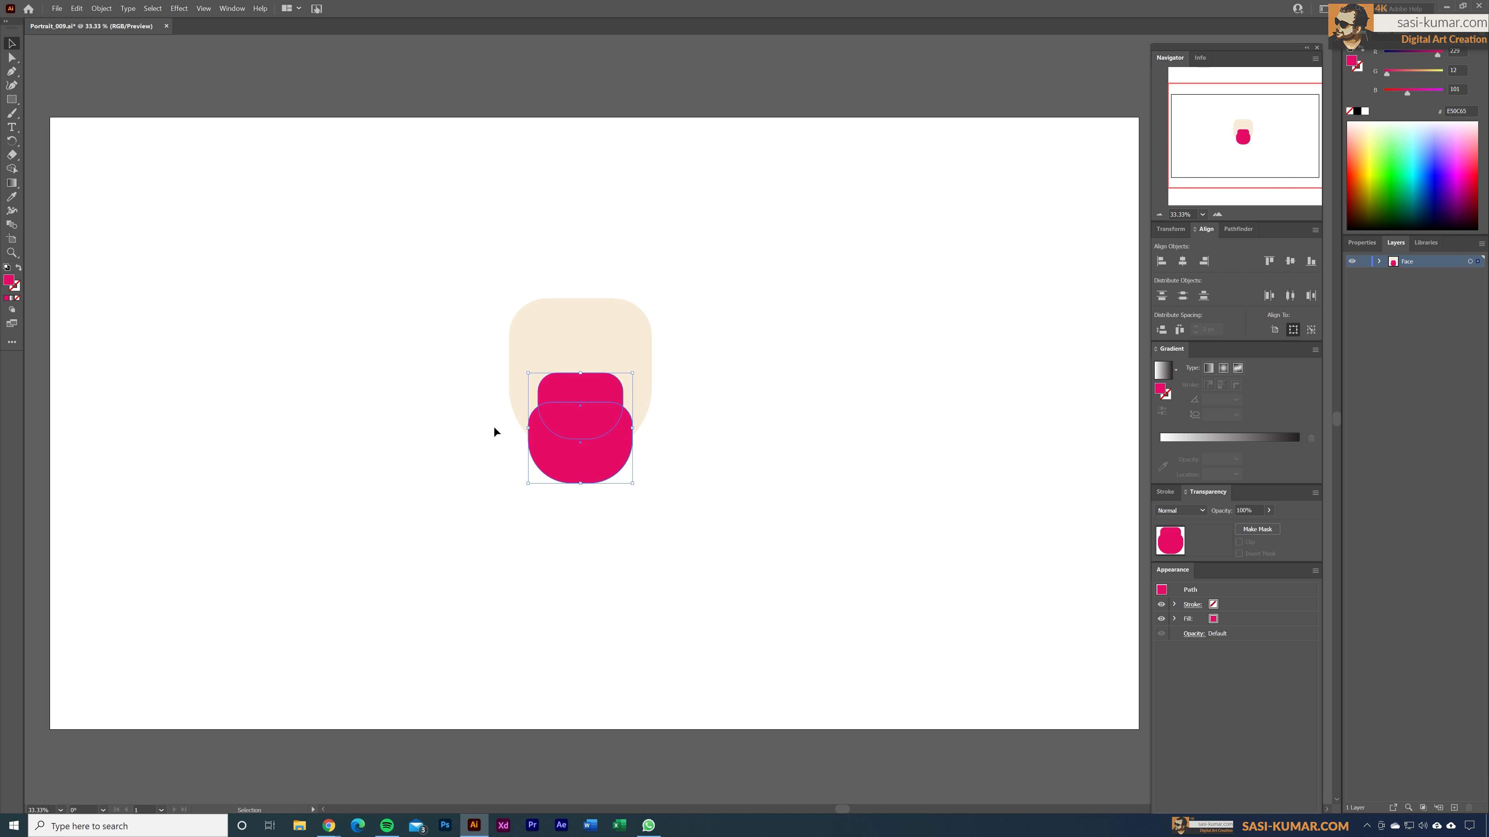
click(15, 170)
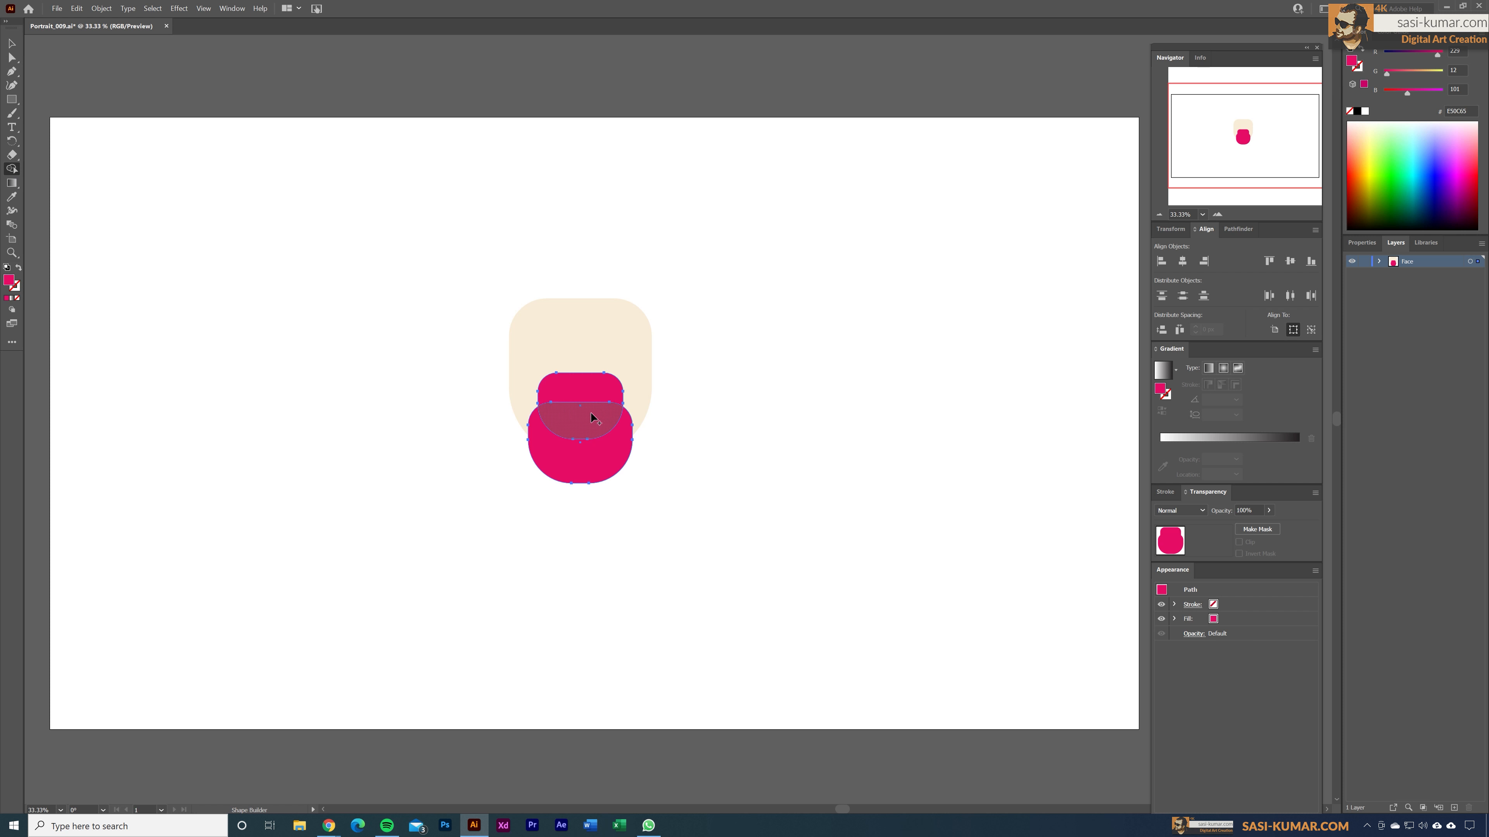
click(12, 43)
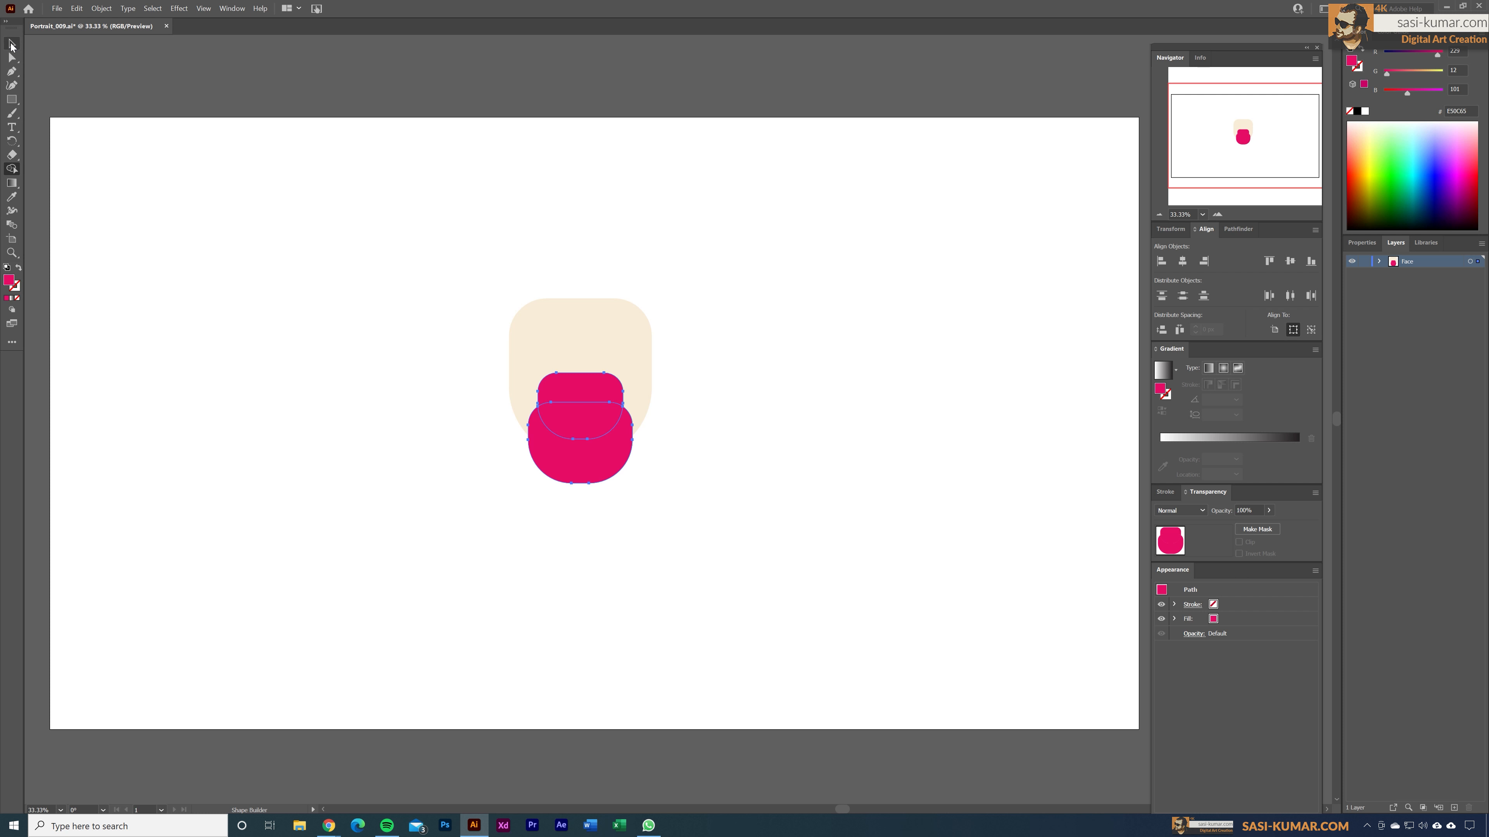
Delete the upper and lower leftover pink pieces, keeping only the overlapping area as the mouth.
click(608, 159)
click(604, 388)
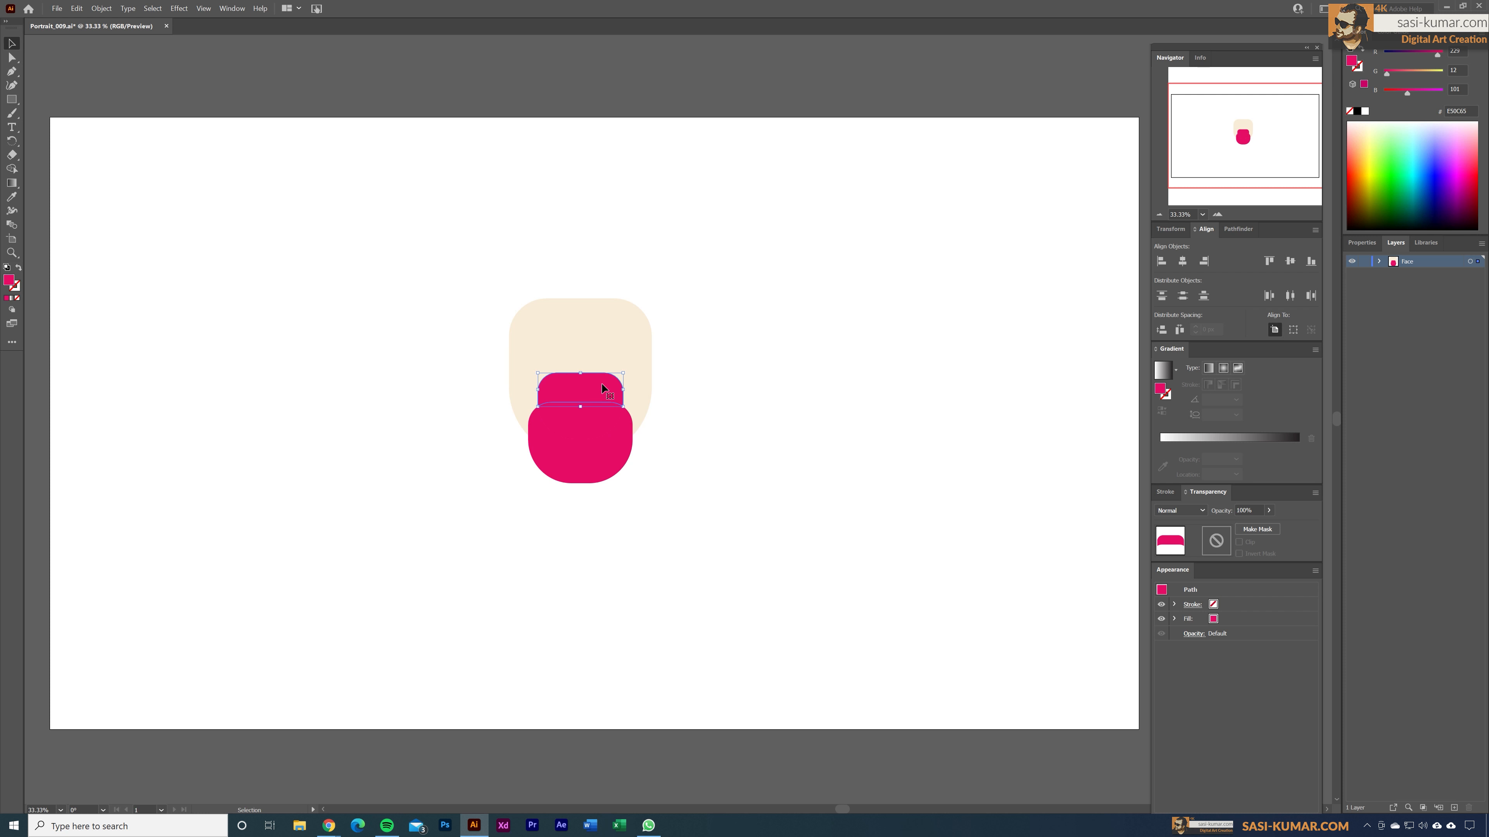
key(Delete)
click(599, 482)
key(Delete)
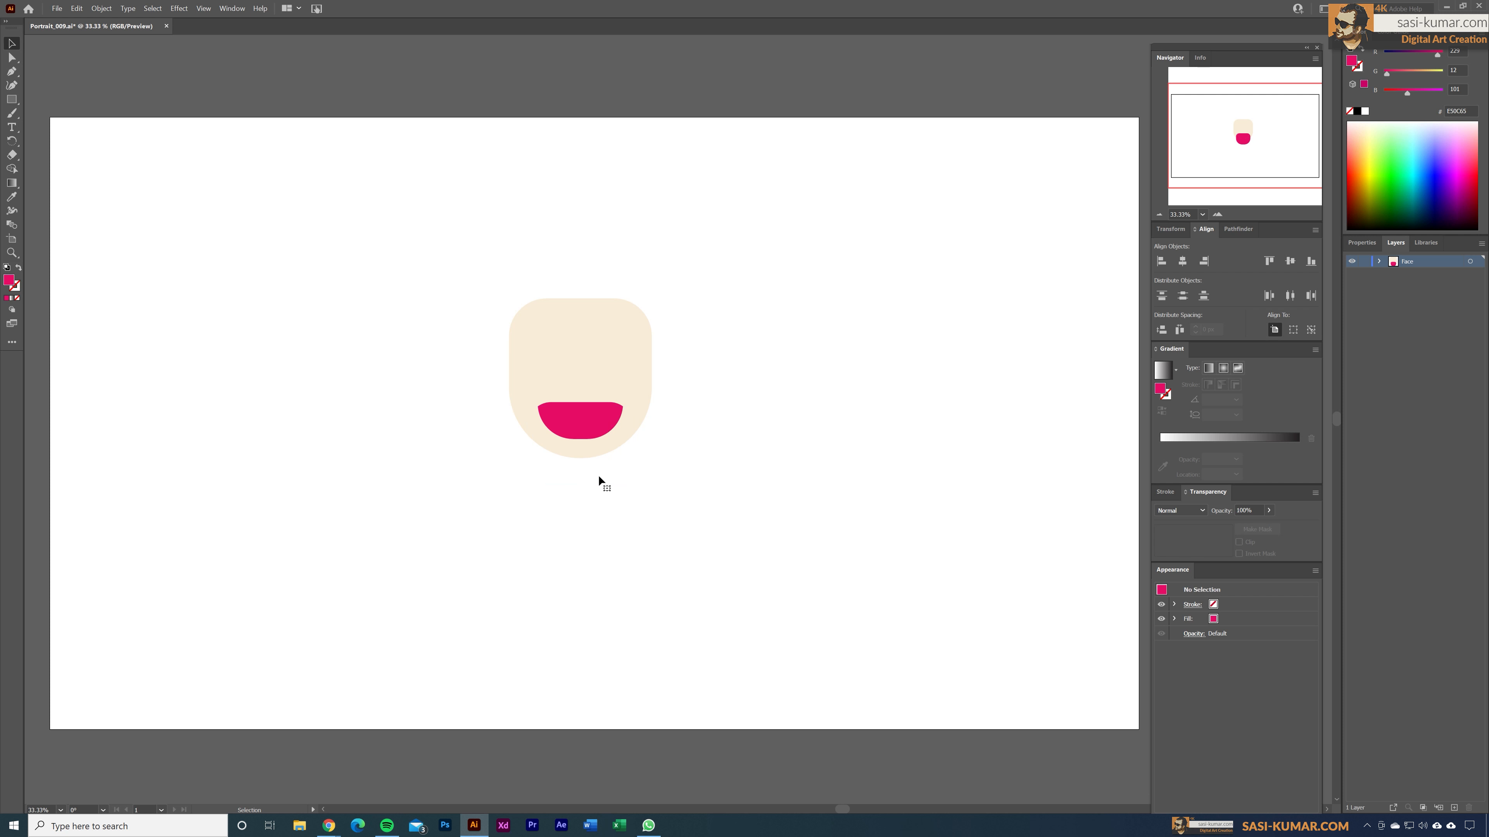
Round the two sharp upper side corners of the pink mouth shape.
click(592, 434)
key(ctrl+plus)
key(ctrl+plus)
key(ctrl+plus)
key(ctrl+plus)
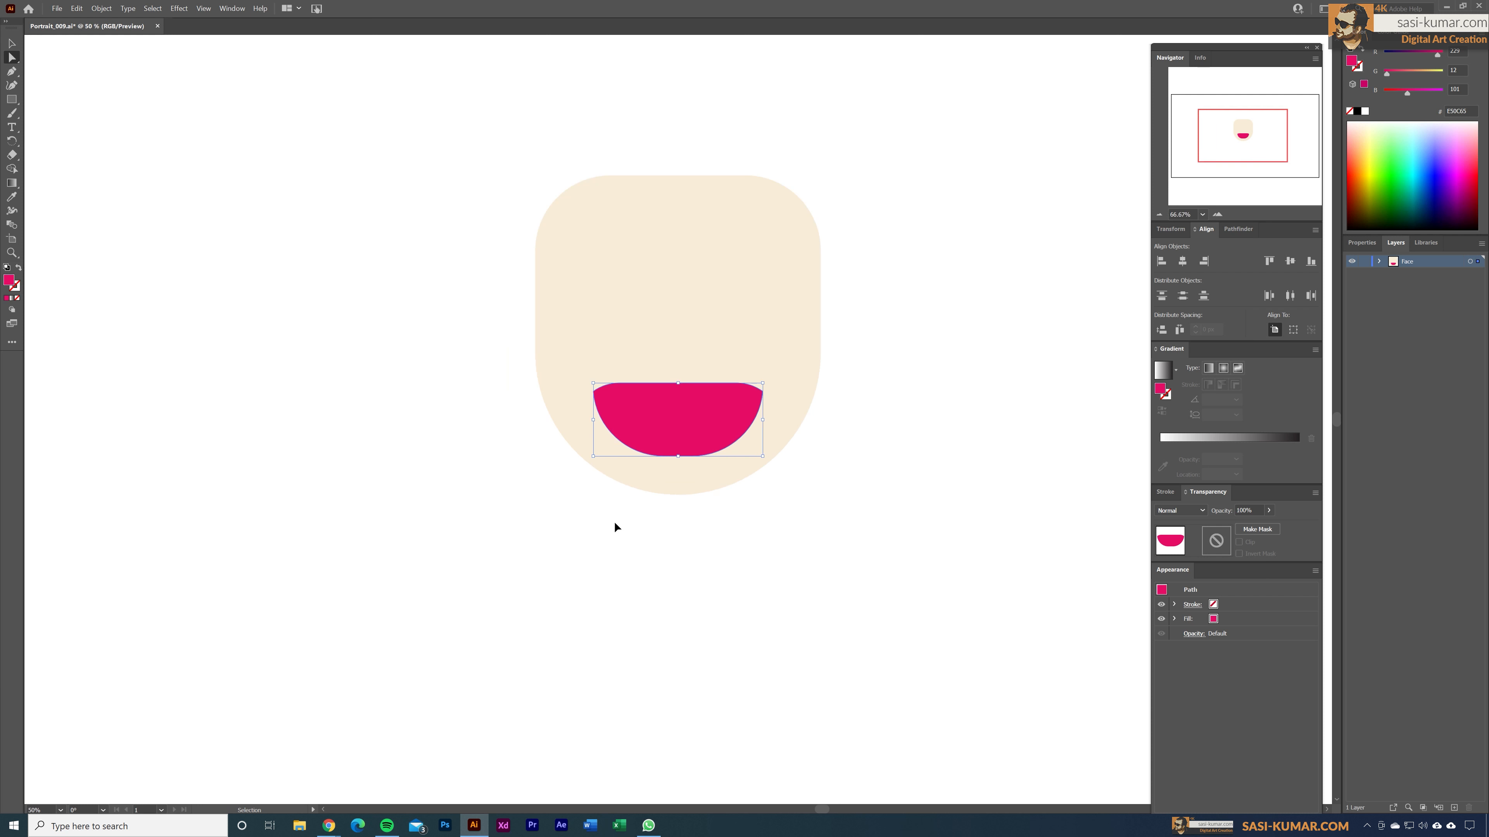
key(a)
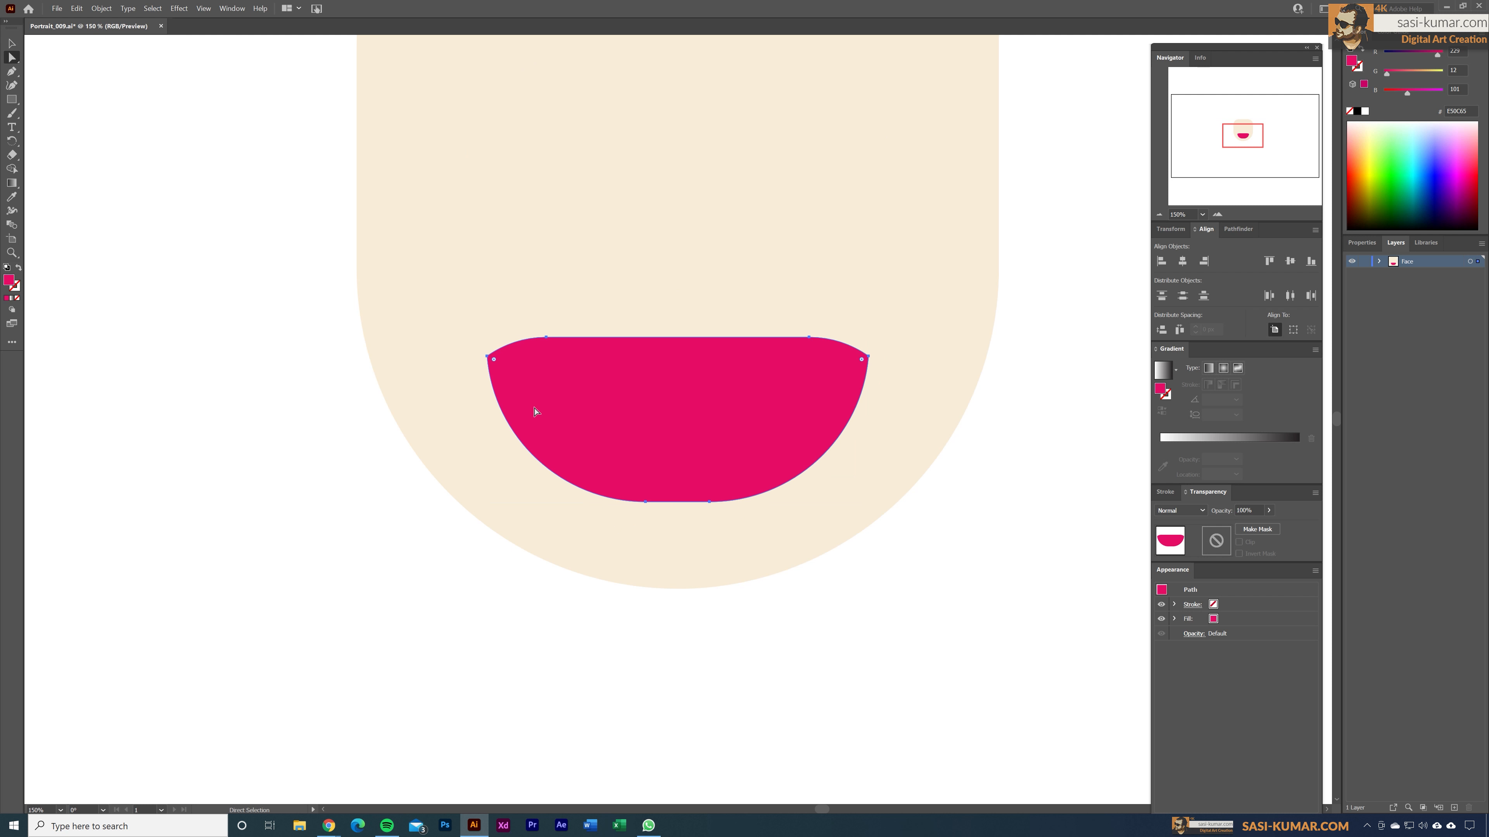
click(488, 355)
shift+click(868, 356)
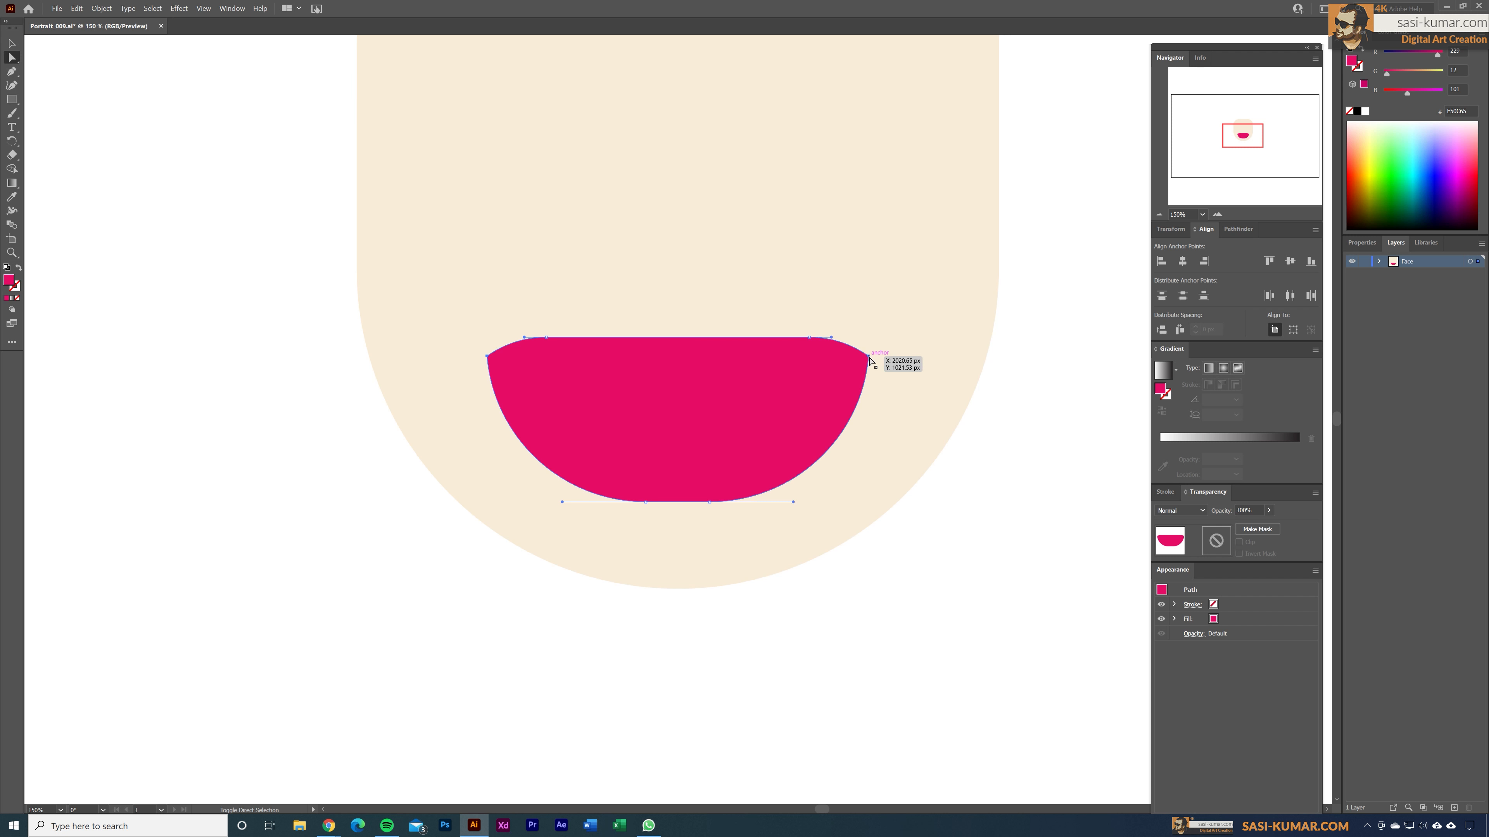
drag(861, 359, 818, 379)
key(v)
click(180, 129)
key(ctrl+minus)
key(ctrl+minus)
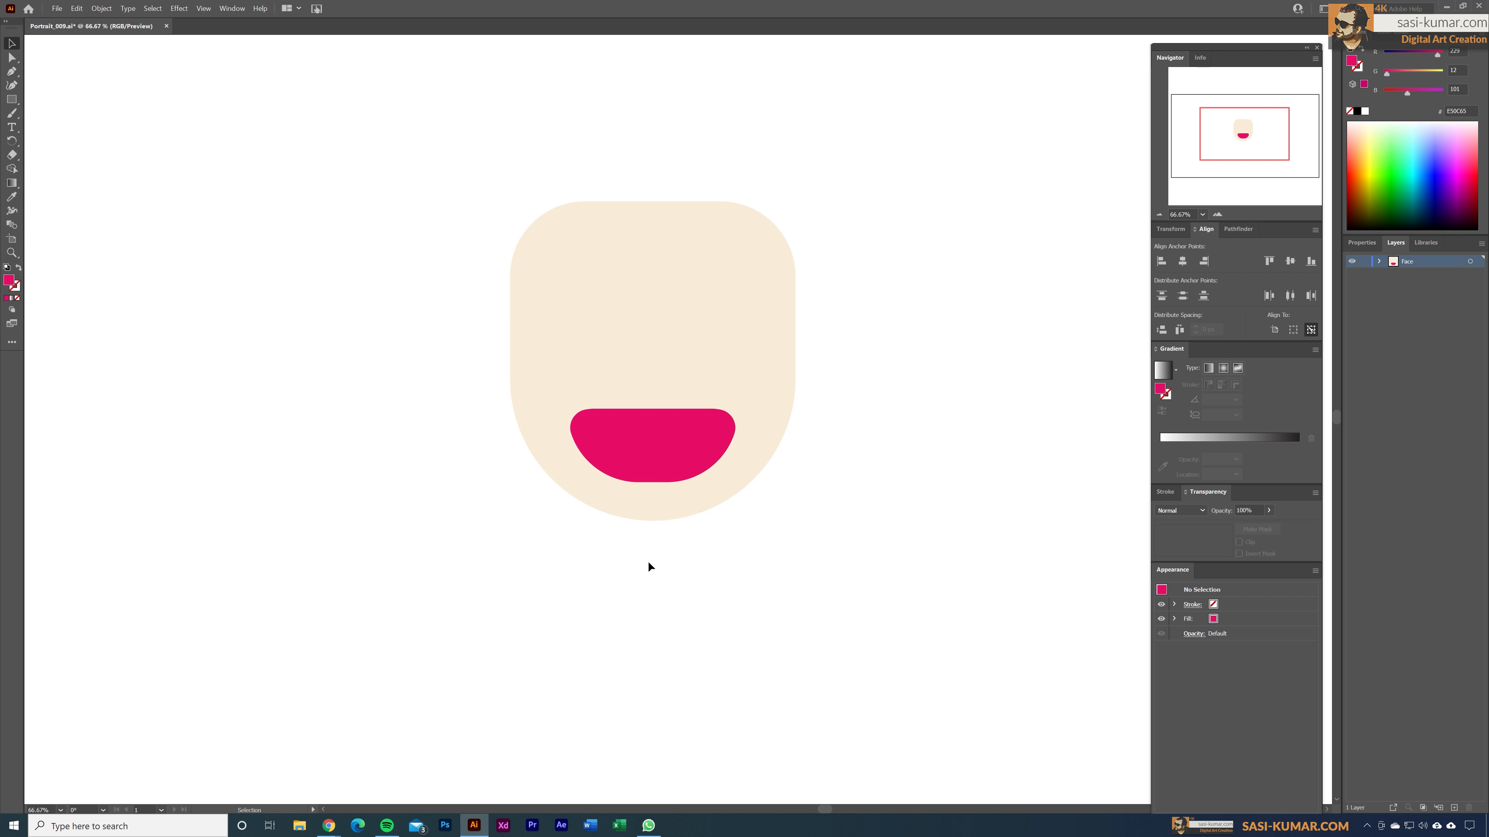
Draw a pink circle slightly wider than the mouth, overlapping the mouth's lower part and extending below the chin.
click(12, 100)
click(60, 119)
drag(592, 449, 782, 637)
click(11, 44)
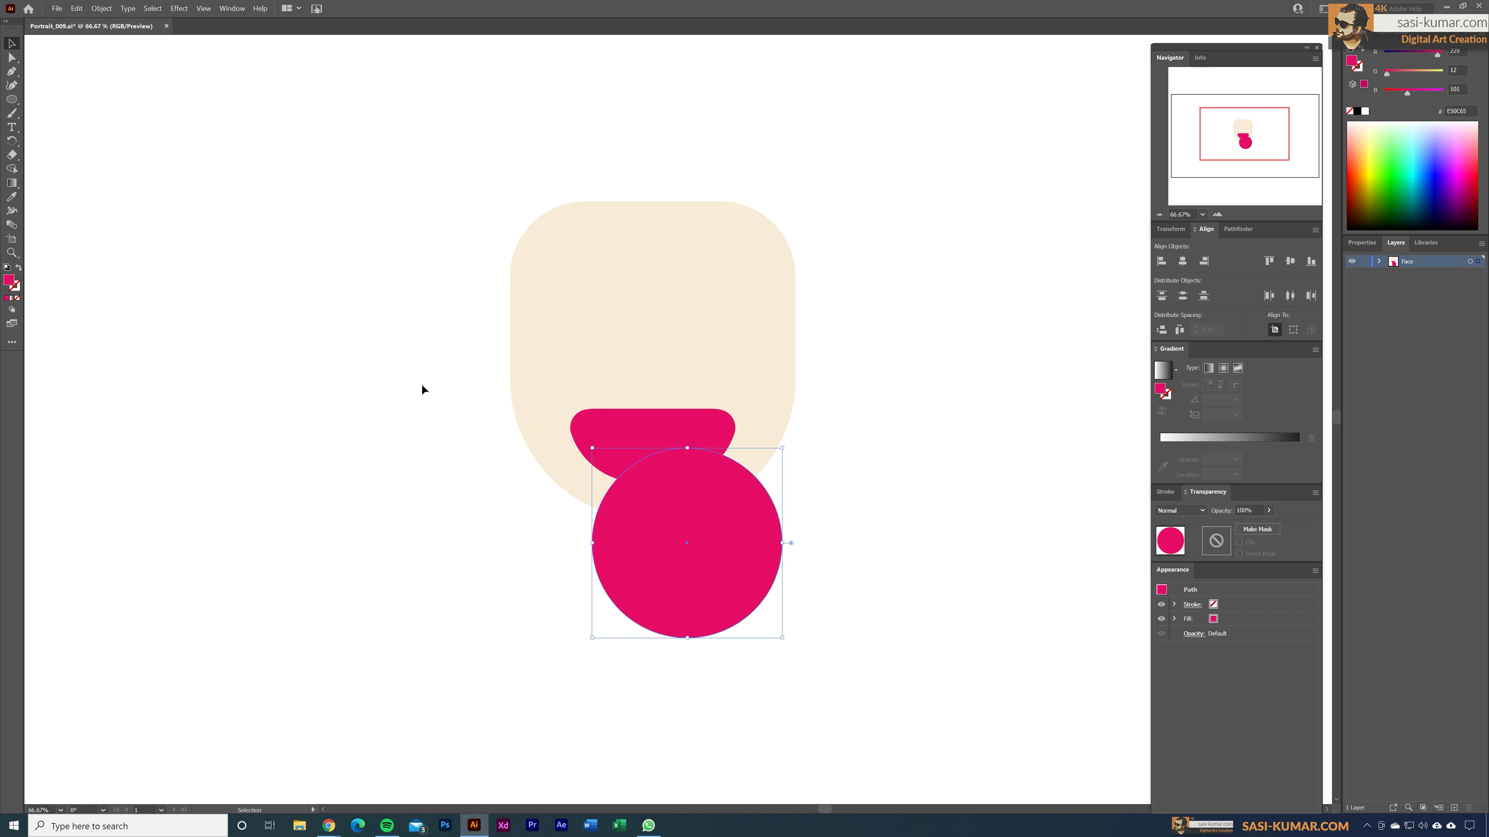
Align the face, mouth and circle on their horizontal centres.
drag(952, 689, 417, 217)
click(1182, 260)
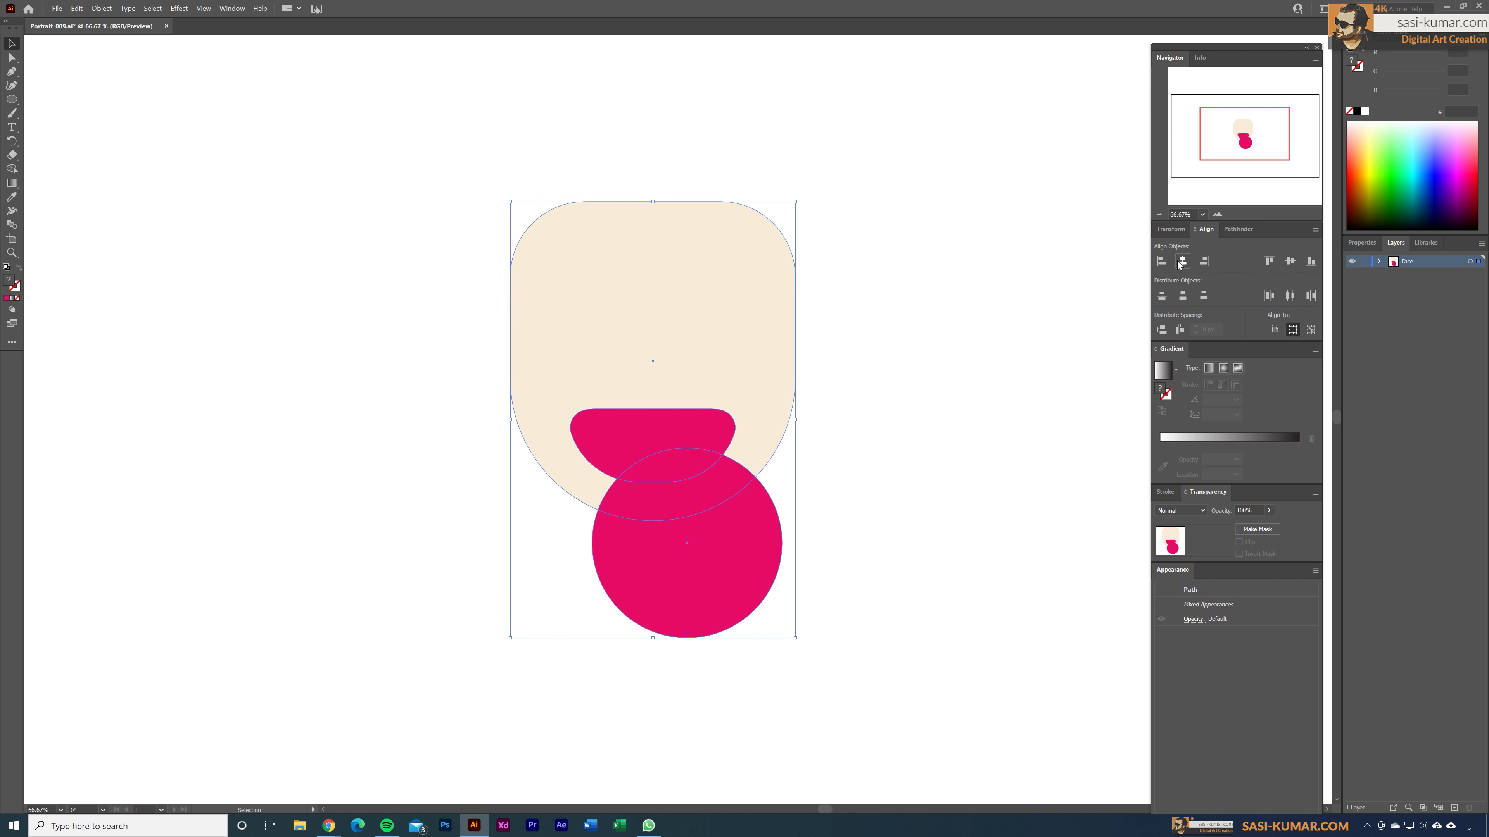
click(946, 336)
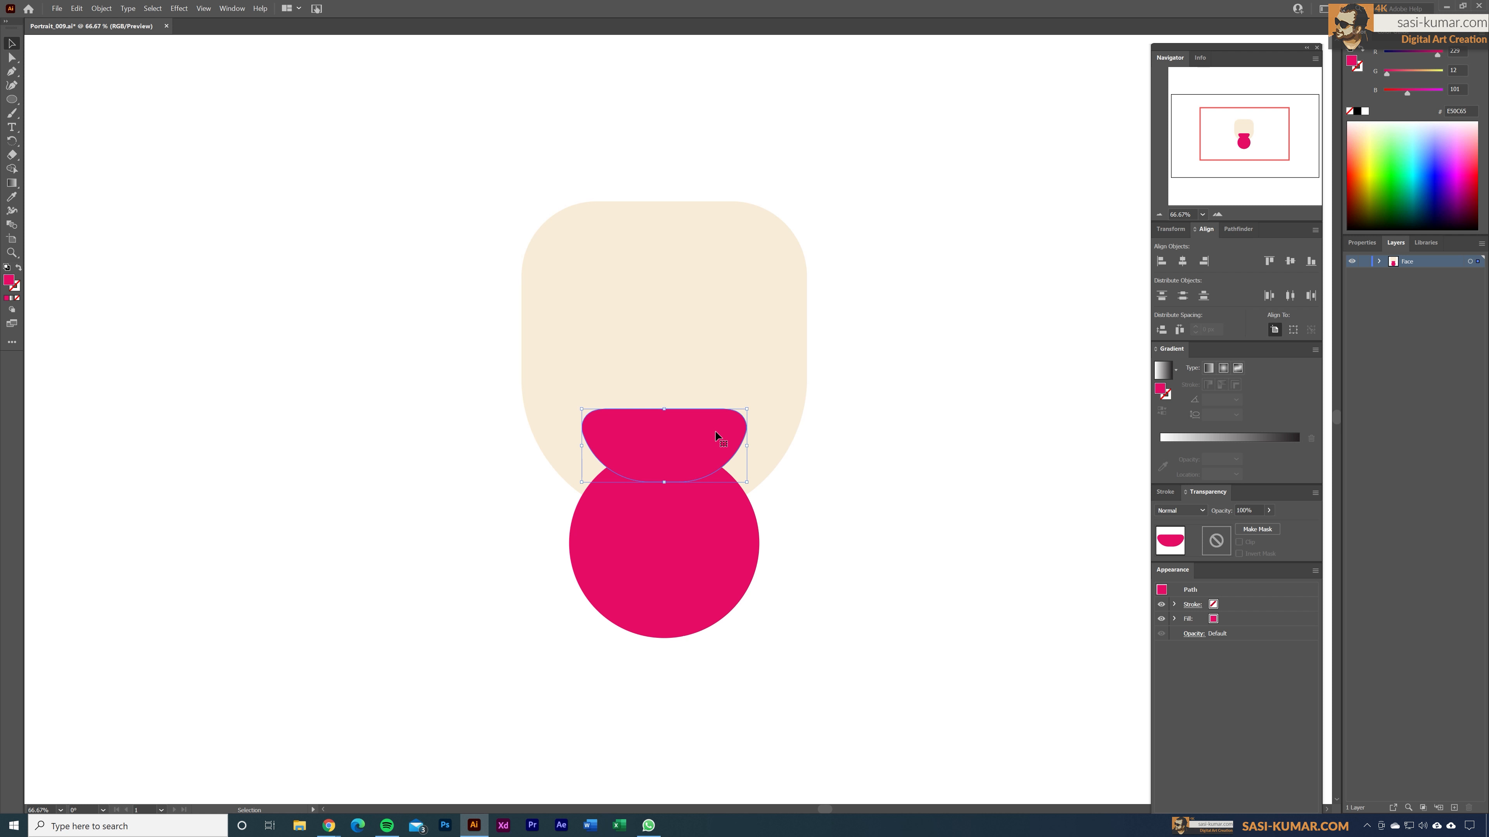
Change the circle's fill to red, EA0F29.
click(712, 603)
double_click(9, 280)
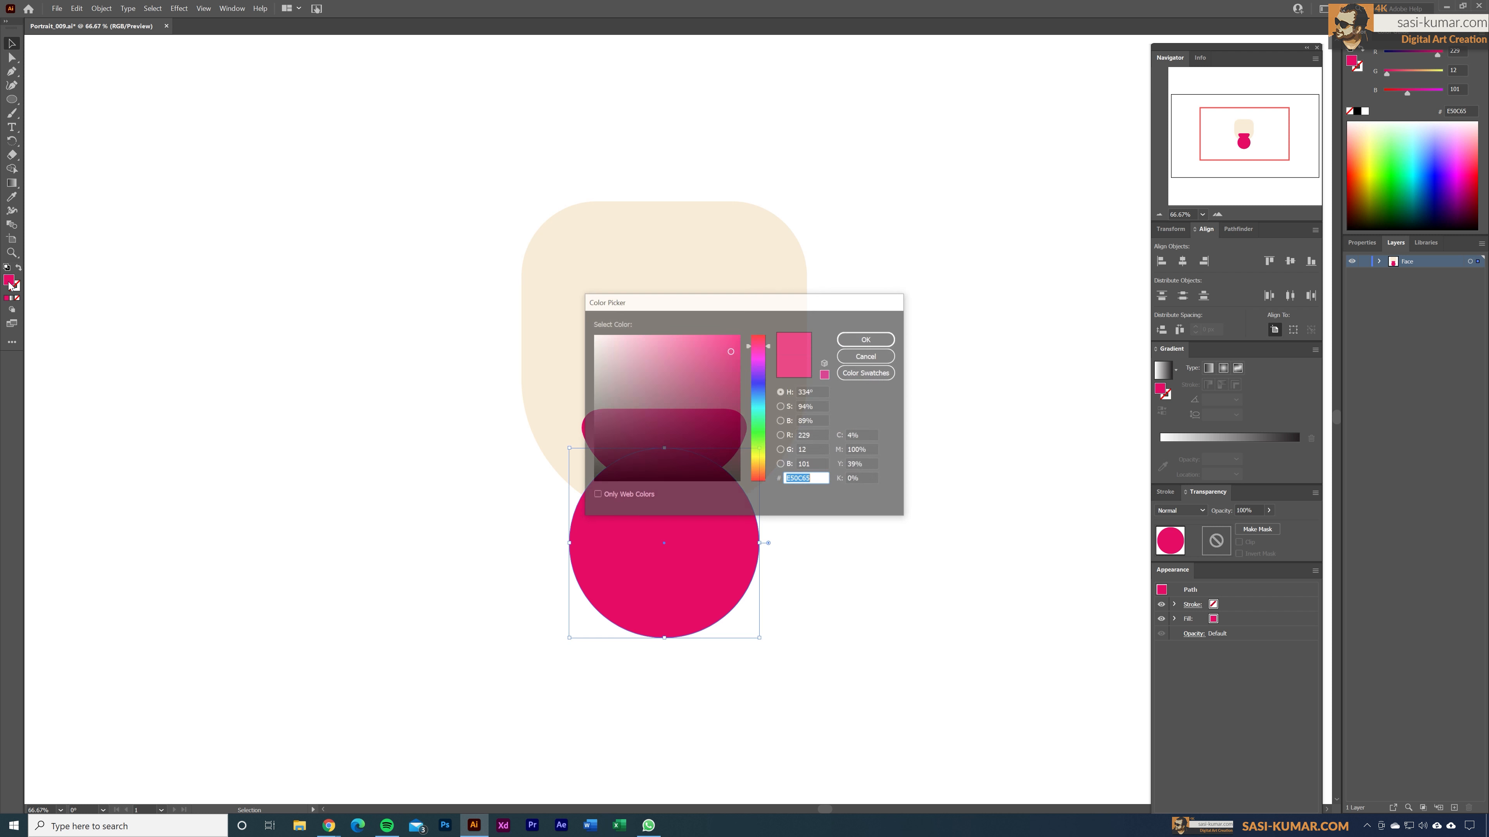
click(759, 339)
click(867, 339)
click(889, 373)
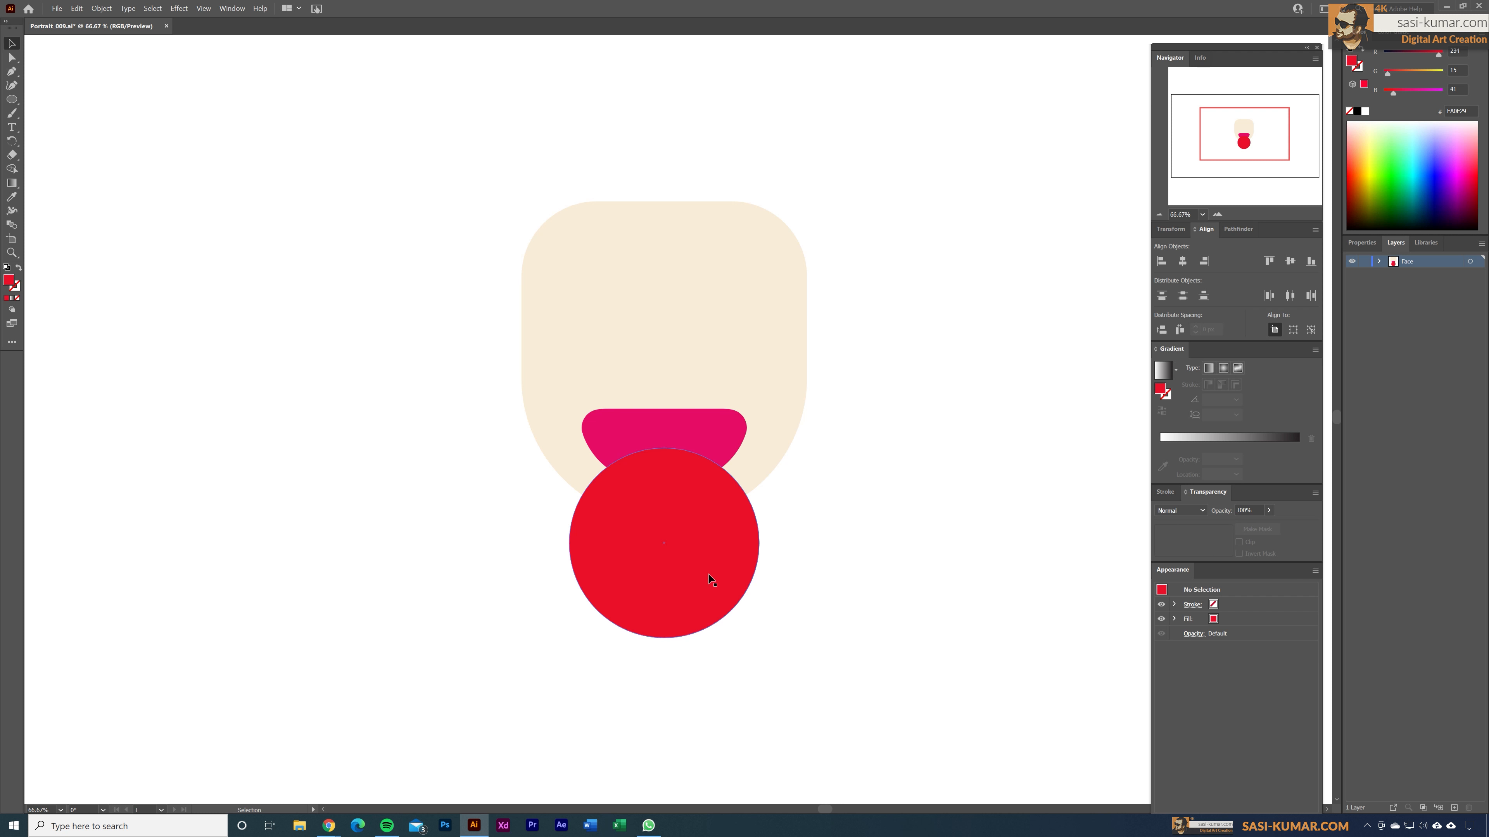
Move the red circle up about 10 px so it overlaps more of the mouth.
drag(681, 522, 681, 510)
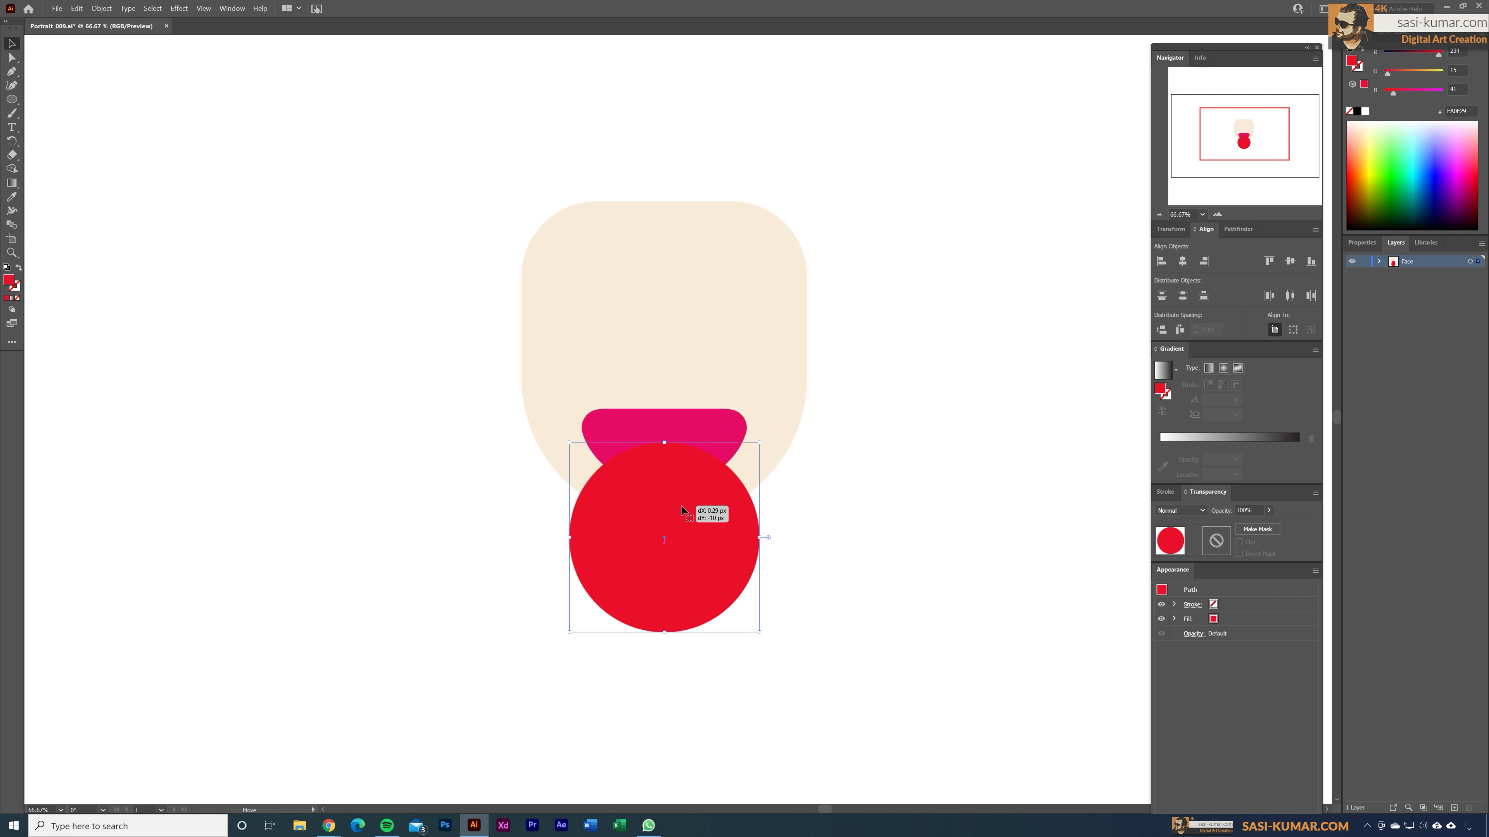
click(727, 463)
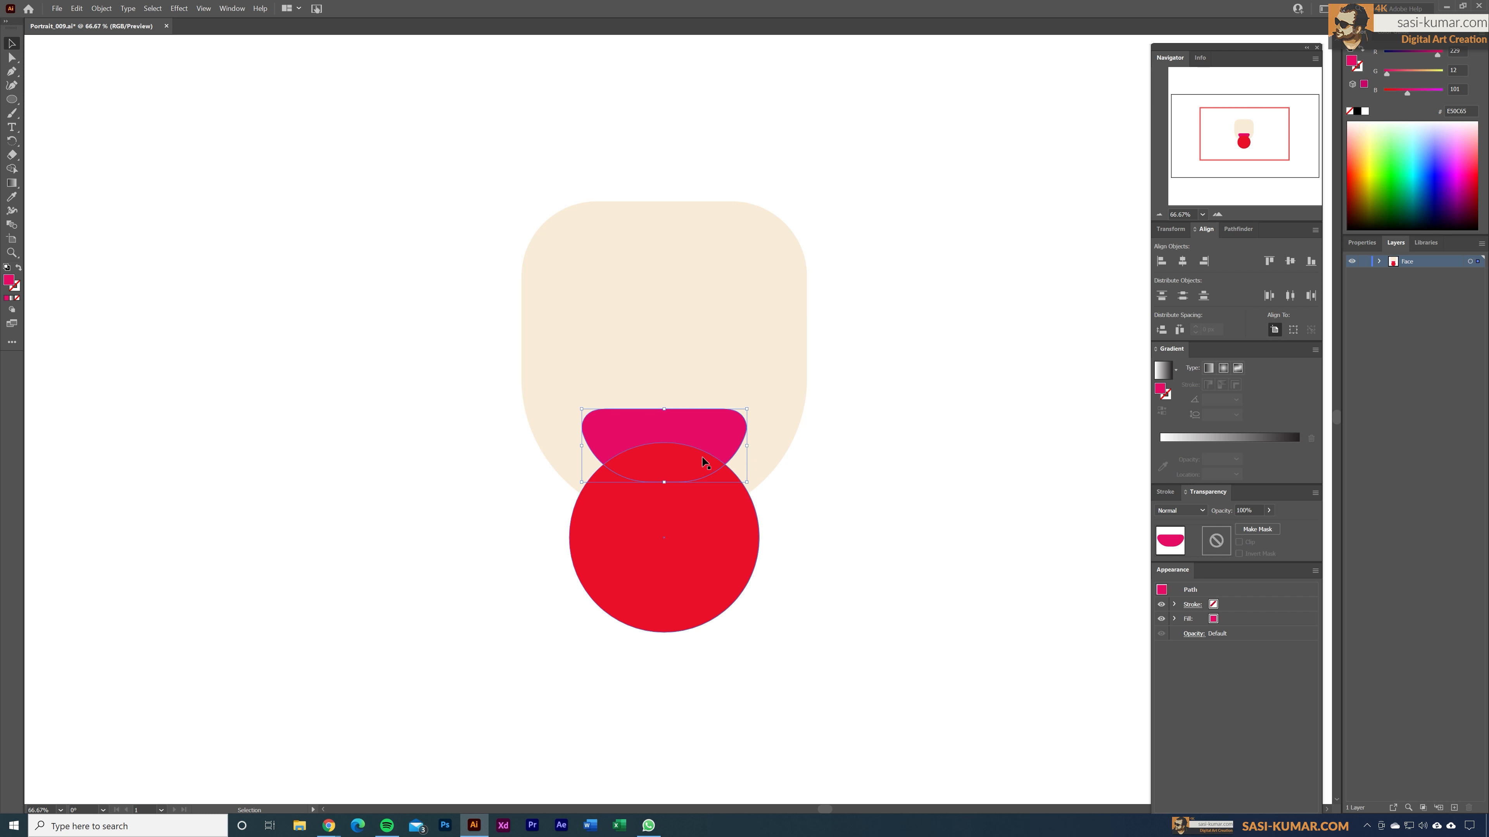
click(908, 527)
click(680, 545)
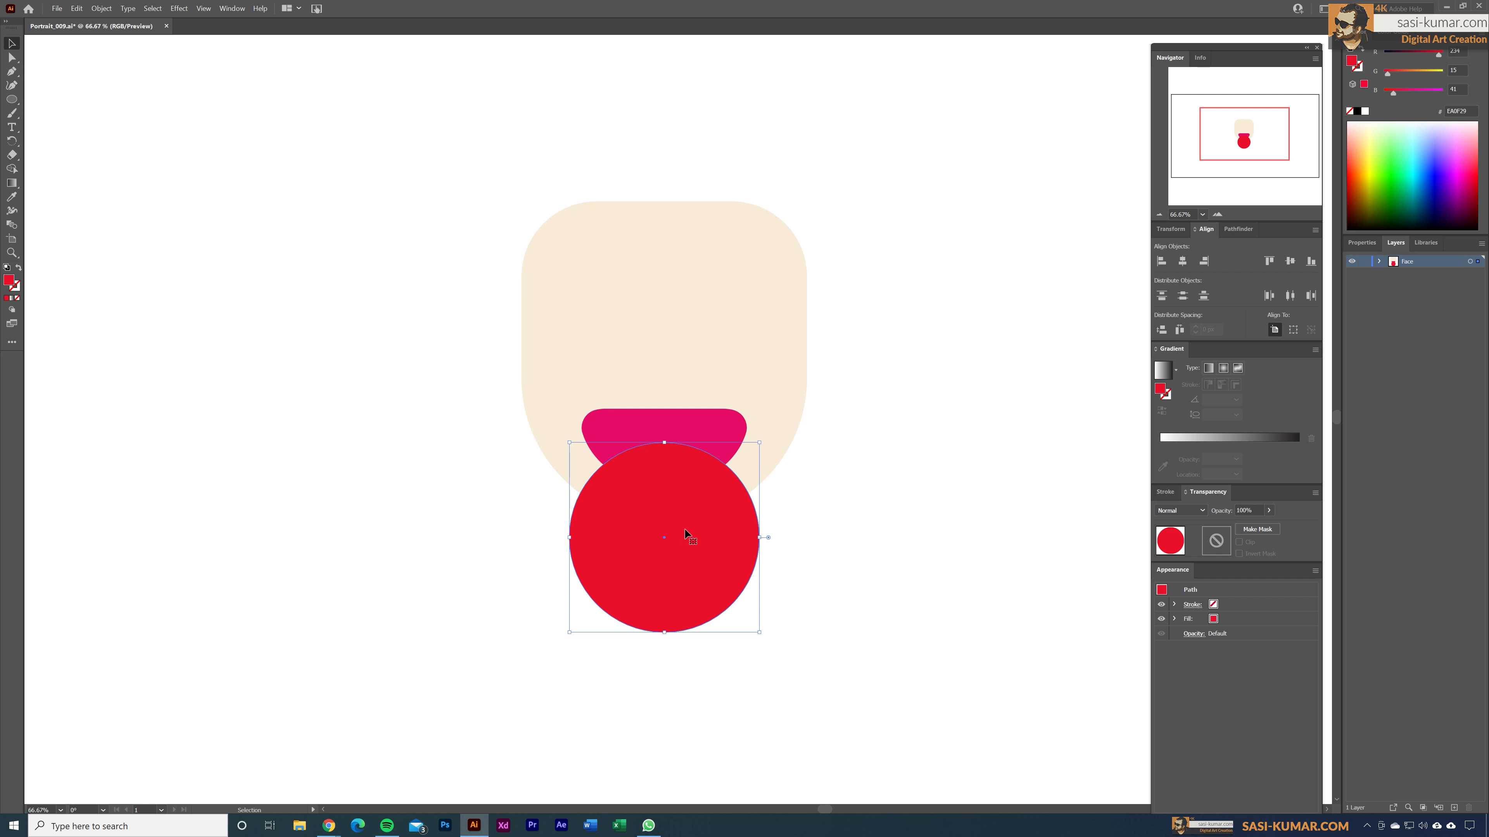
Copy the pink mouth shape and paste the copy in place in front of the red circle.
key(a)
click(733, 437)
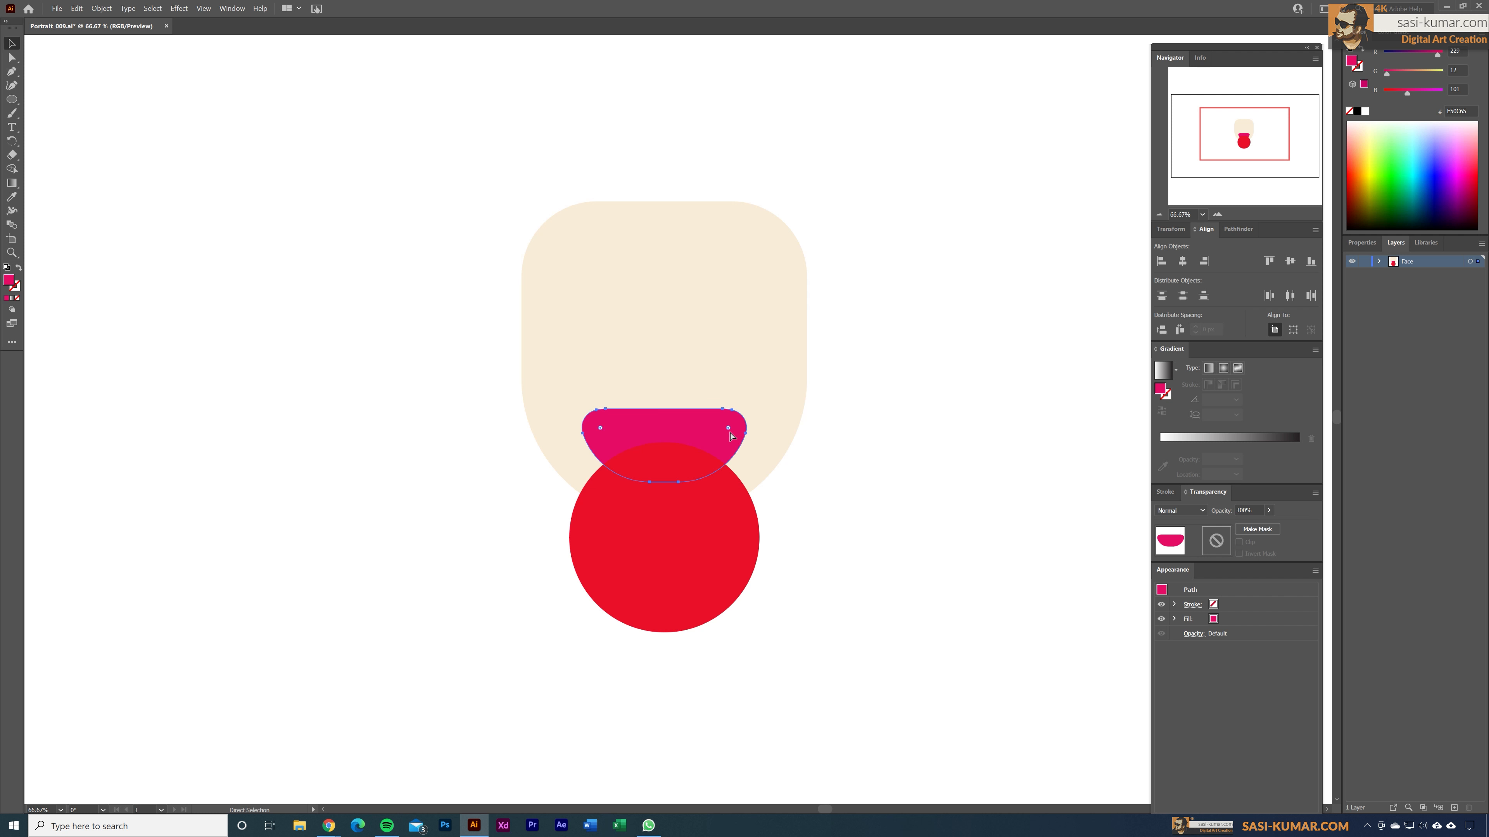
key(ctrl+c)
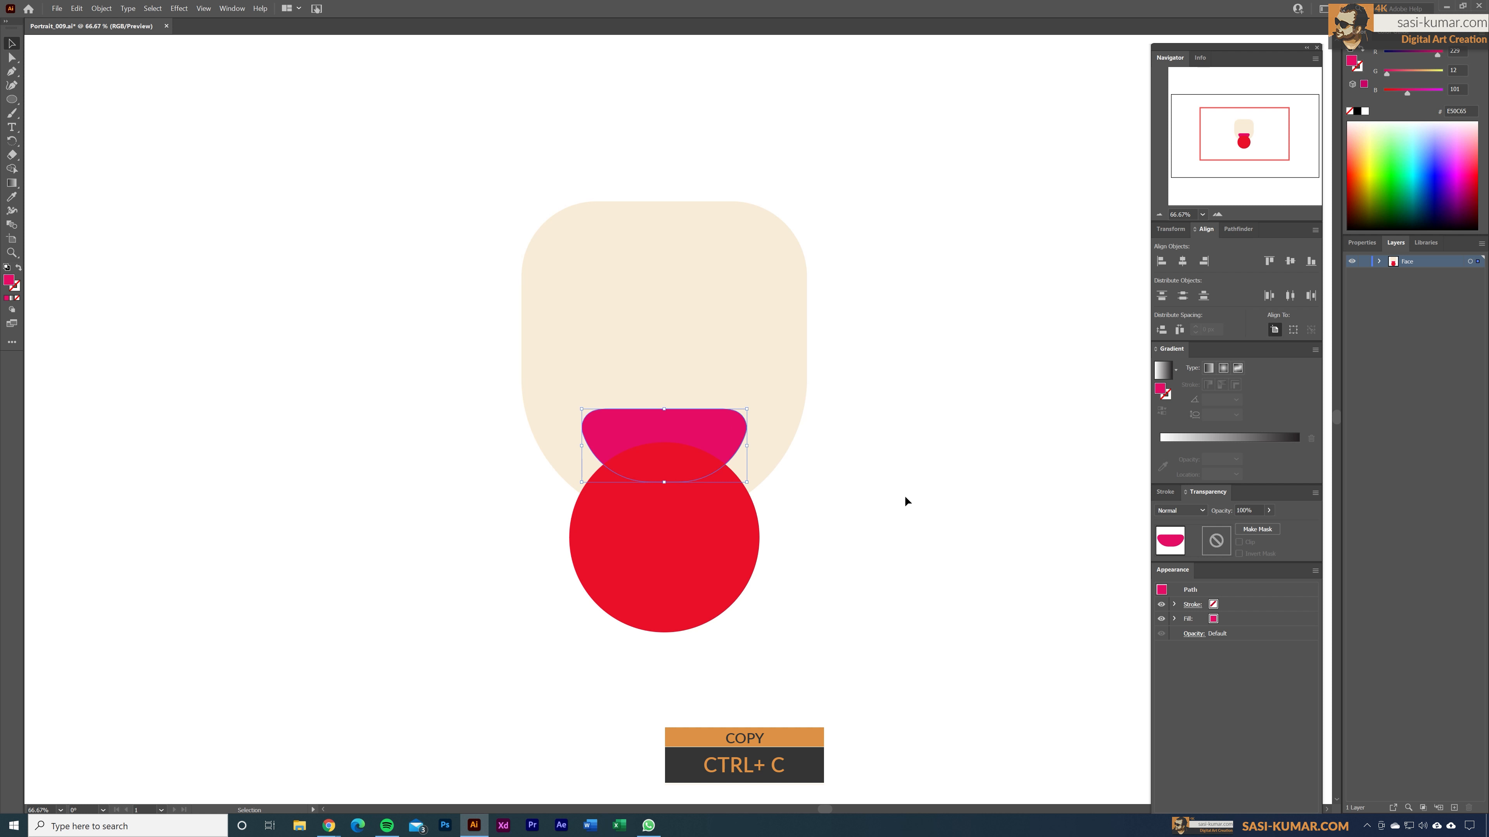
click(905, 499)
key(shift+ctrl+v)
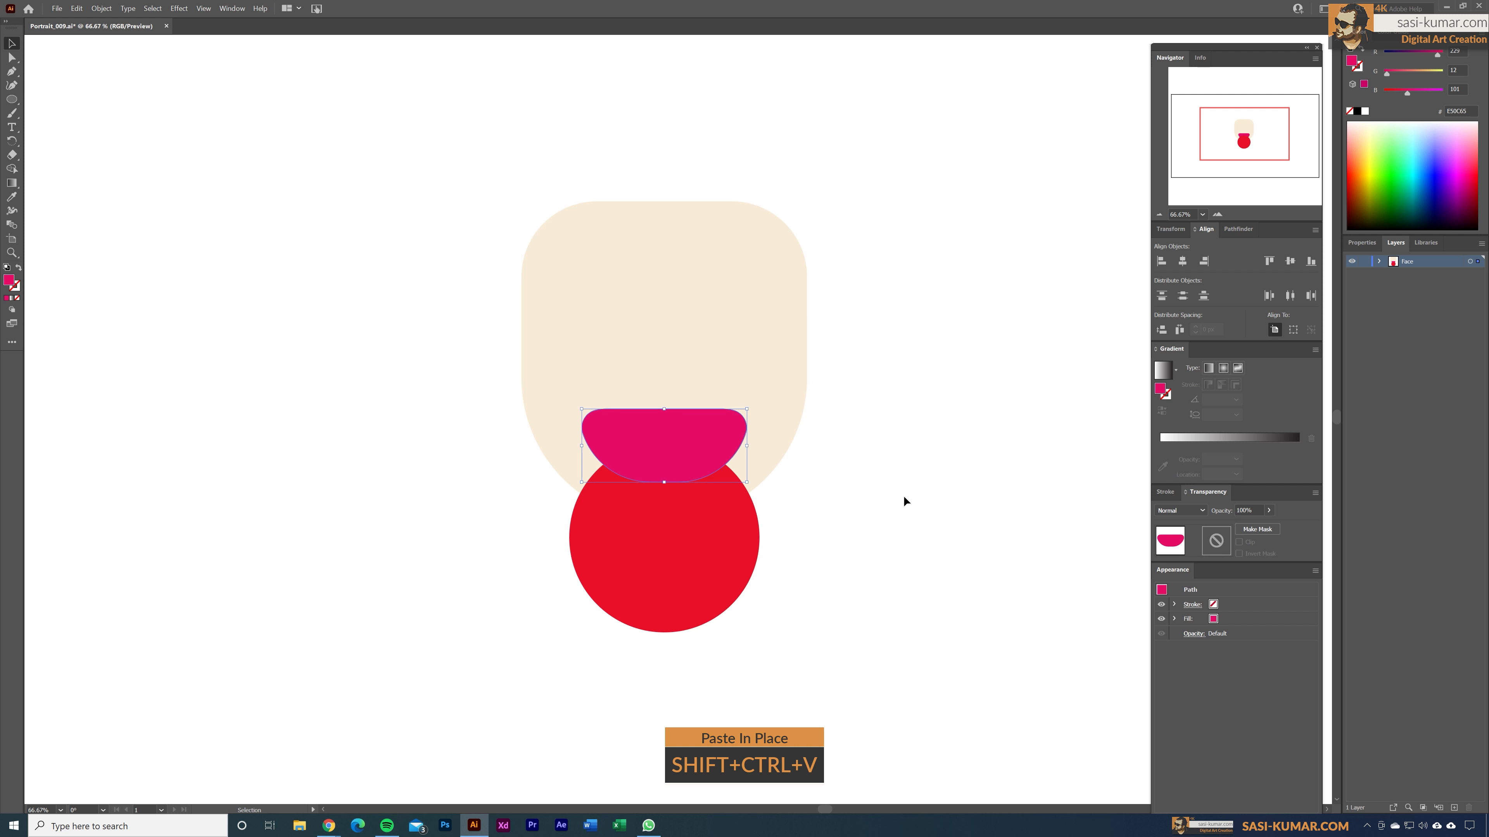
Select the red circle and the front mouth copy, and separate their overlapping area with the Shape Builder tool.
key(v)
click(723, 578)
shift+click(726, 447)
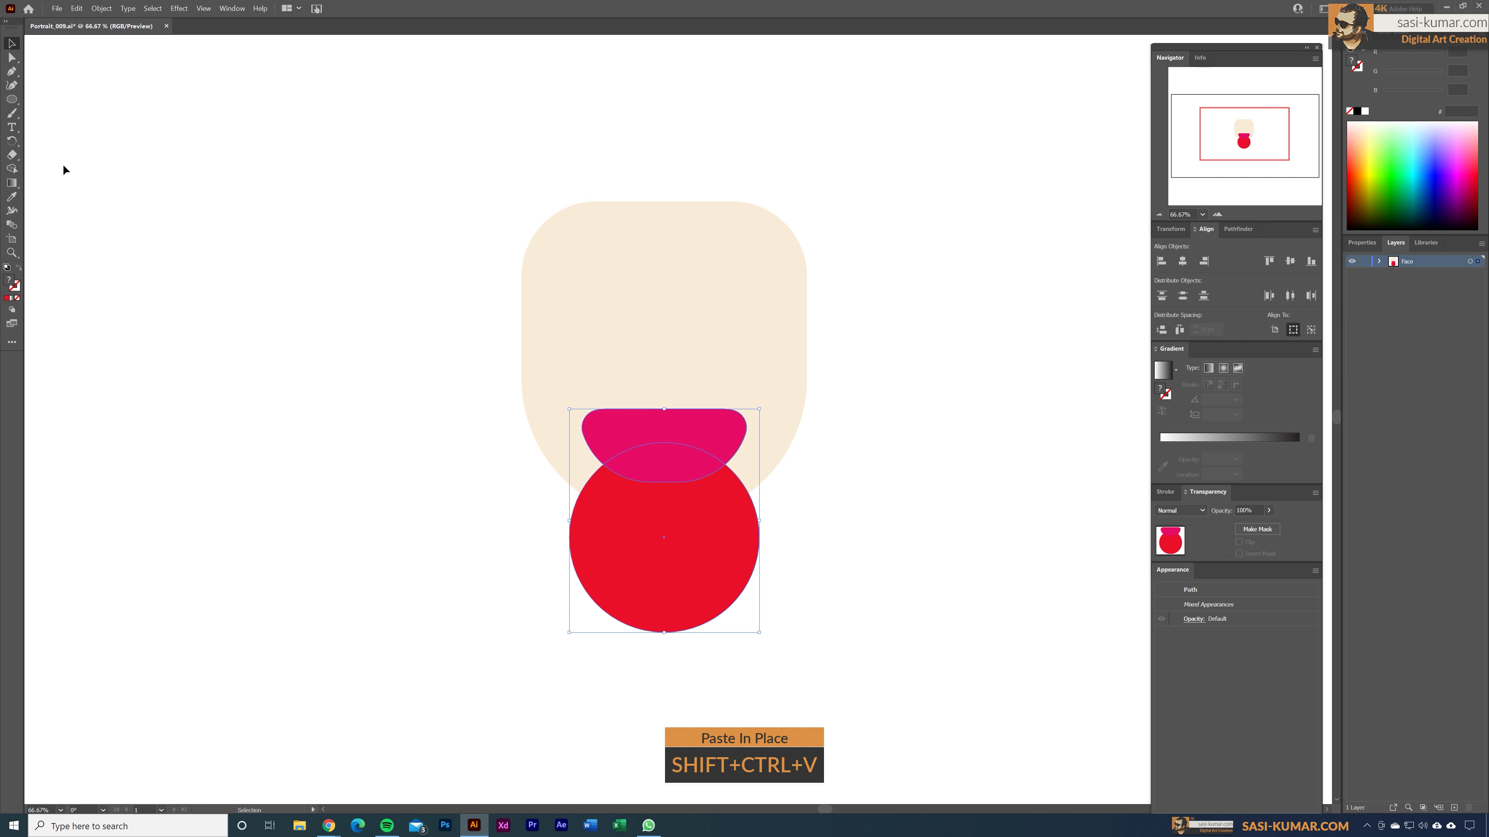
click(12, 227)
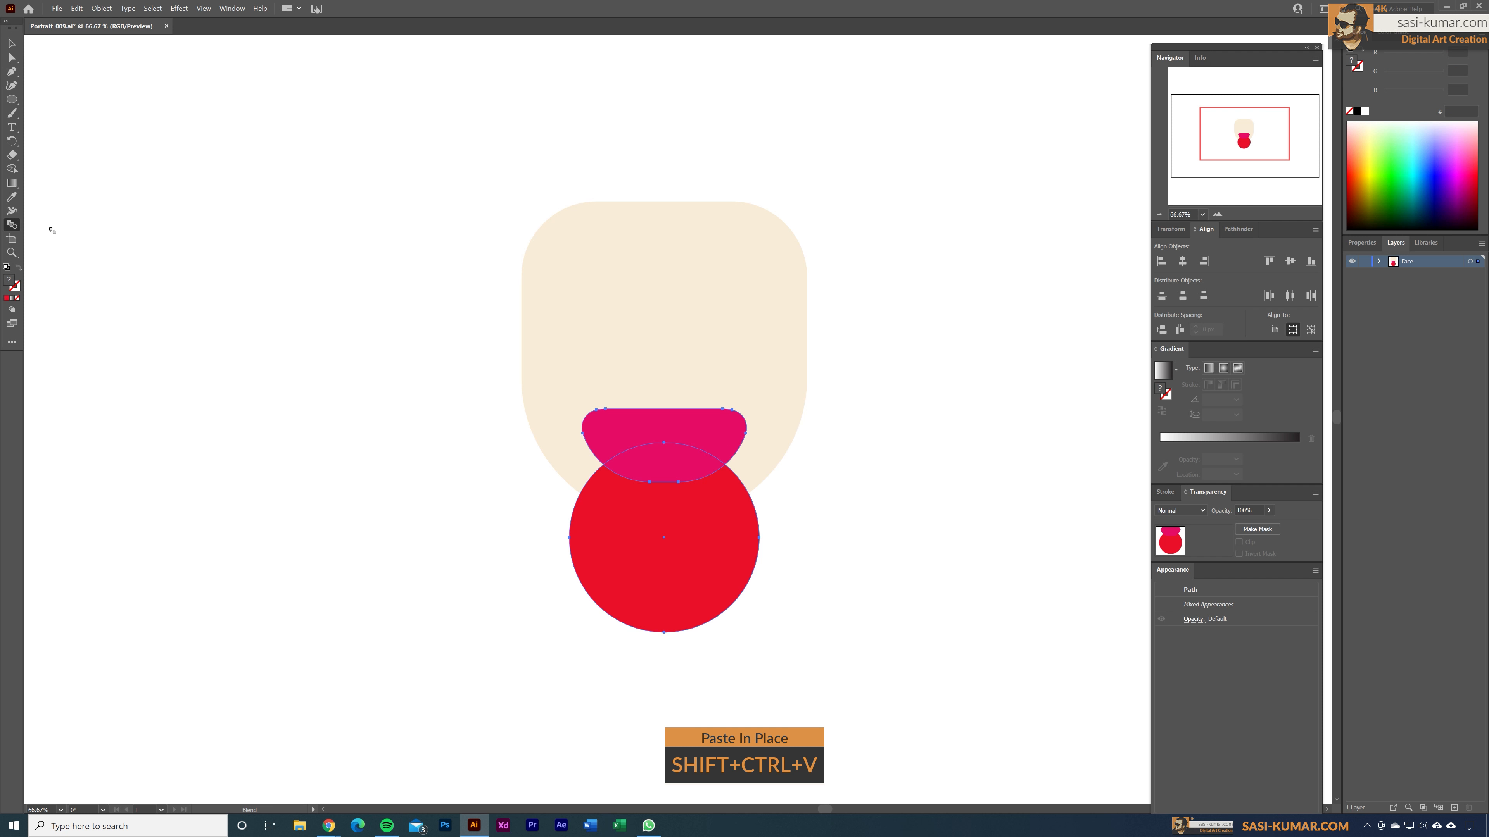
click(12, 172)
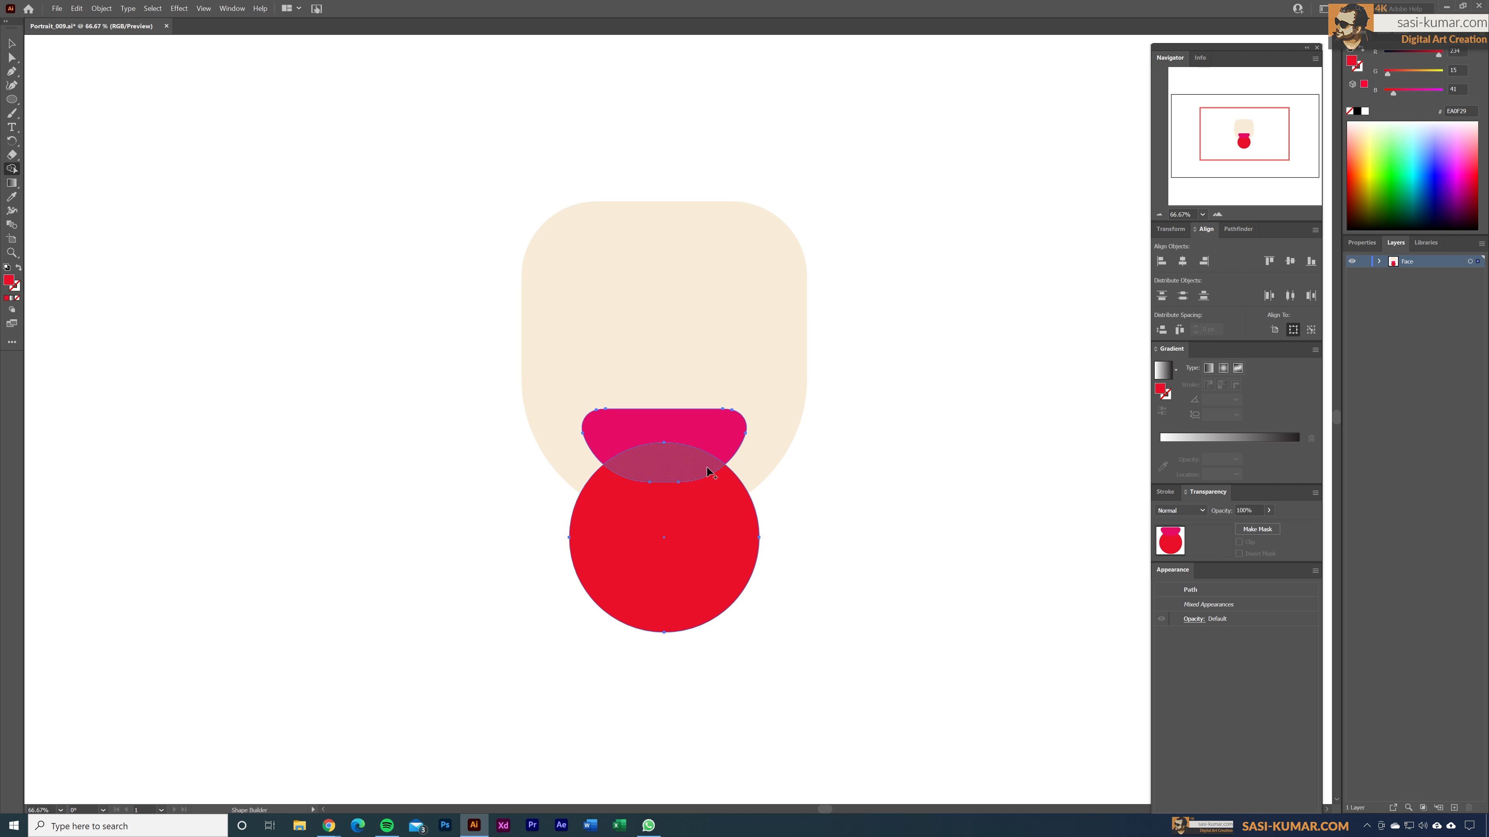
click(664, 463)
Delete the mouth copy's remaining upper piece and the rest of the circle, keeping the red tongue on the original mouth.
click(11, 42)
click(193, 126)
click(727, 430)
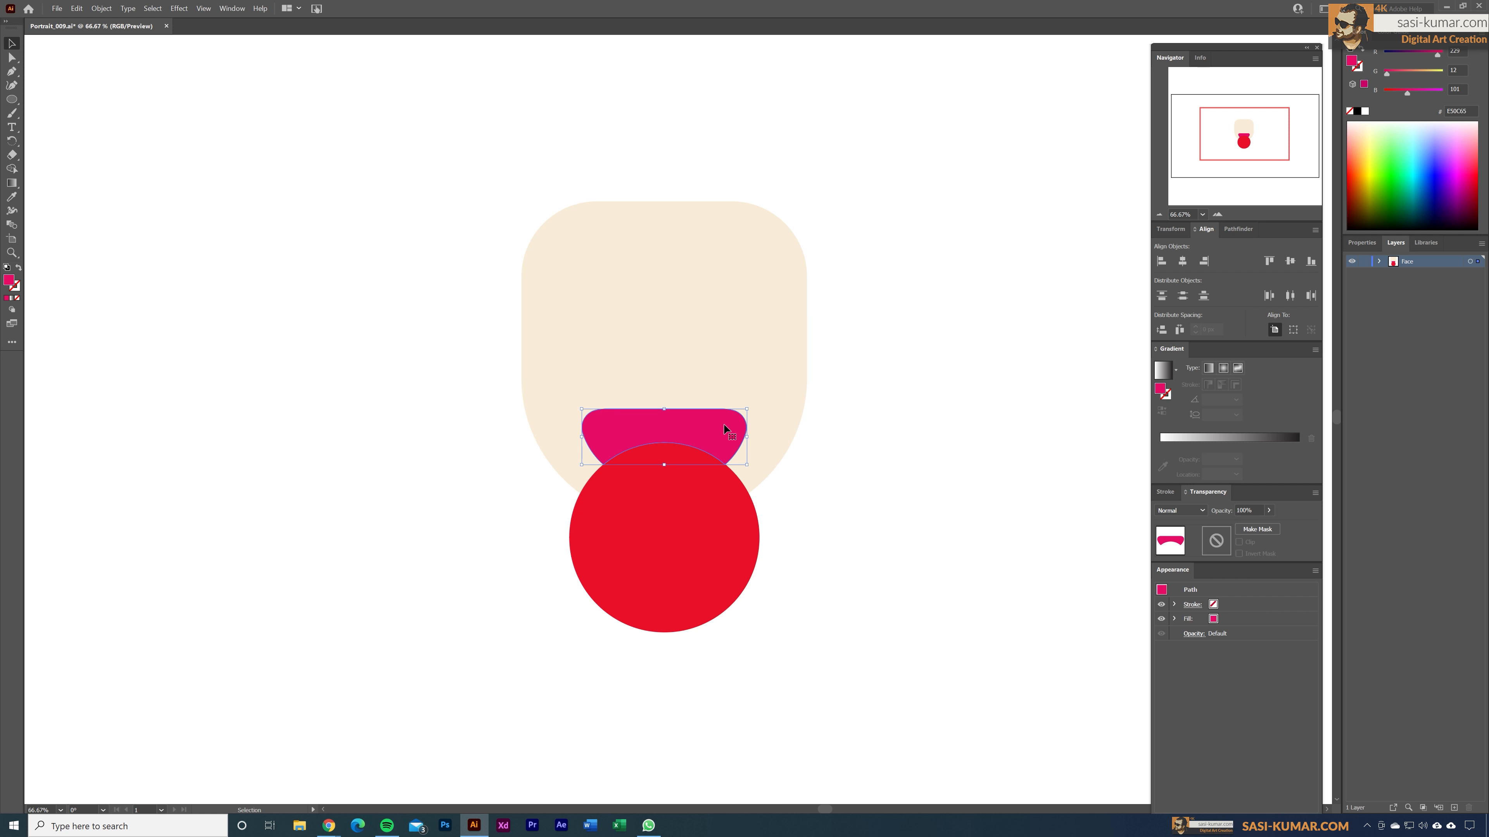
click(704, 552)
key(Delete)
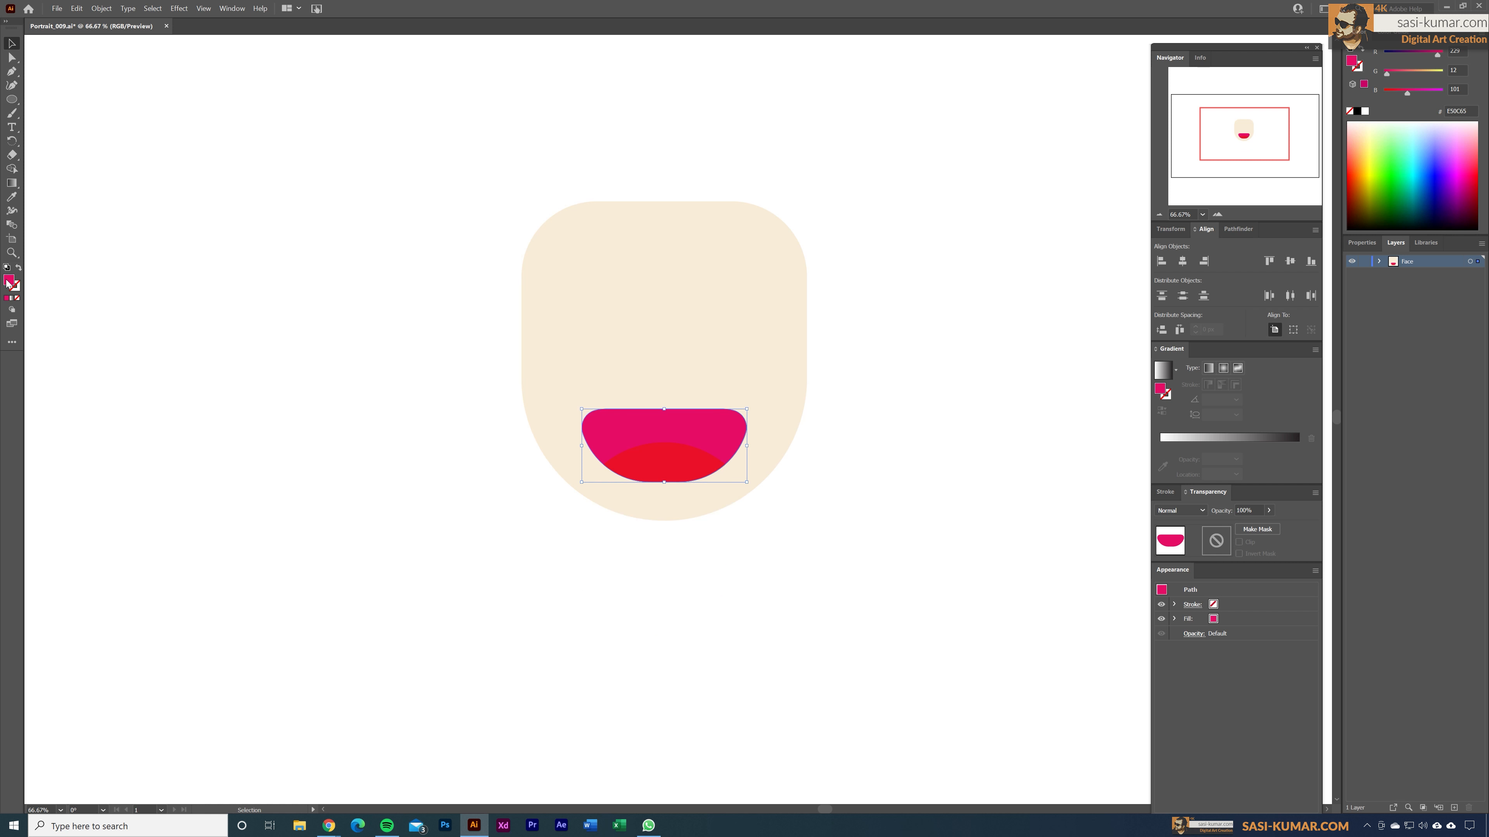
Change the mouth shape's fill to dark maroon, 6B0332.
double_click(9, 280)
drag(695, 429, 745, 414)
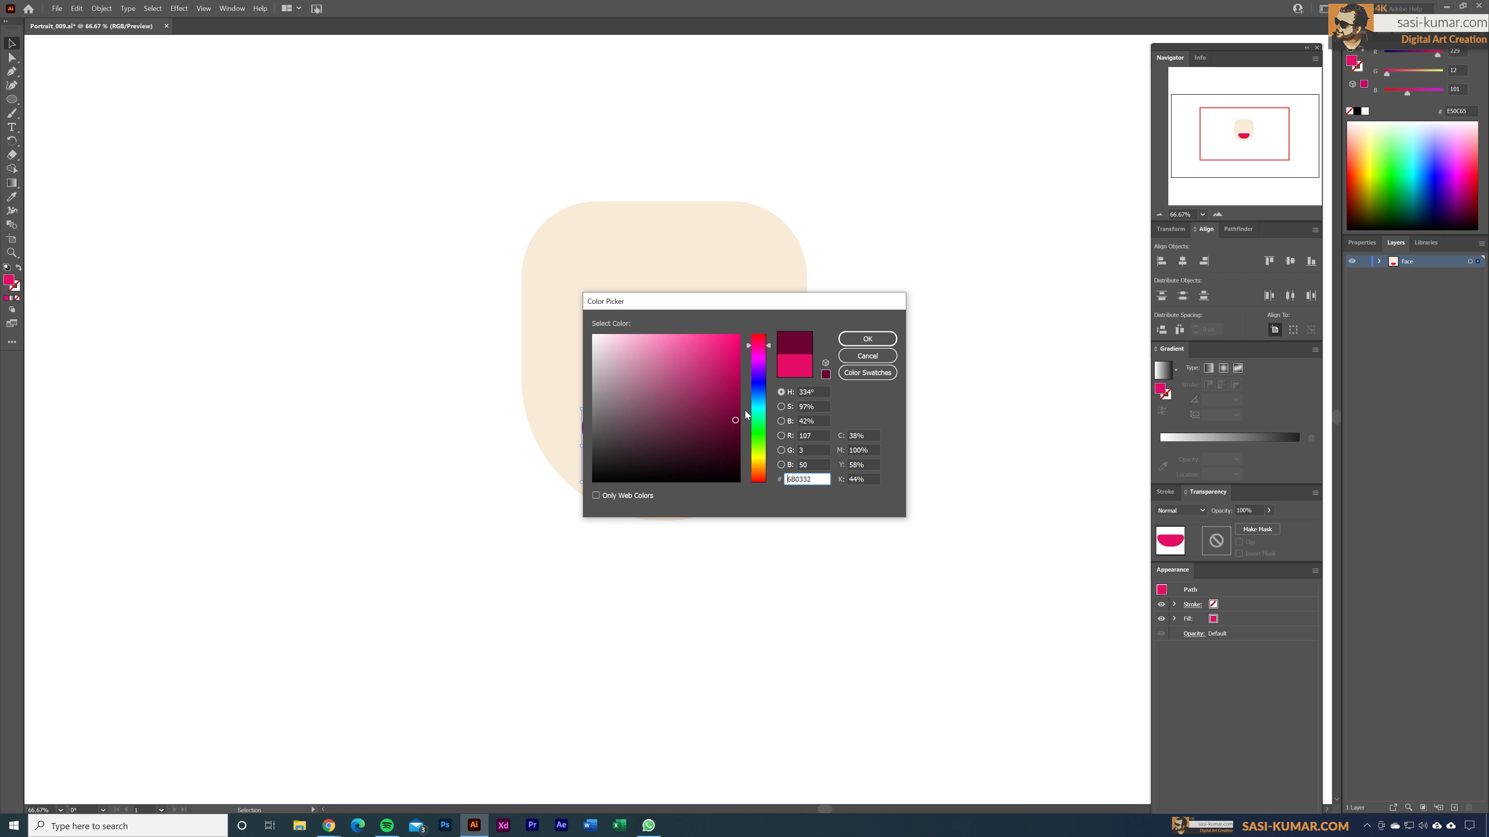
click(850, 339)
click(933, 343)
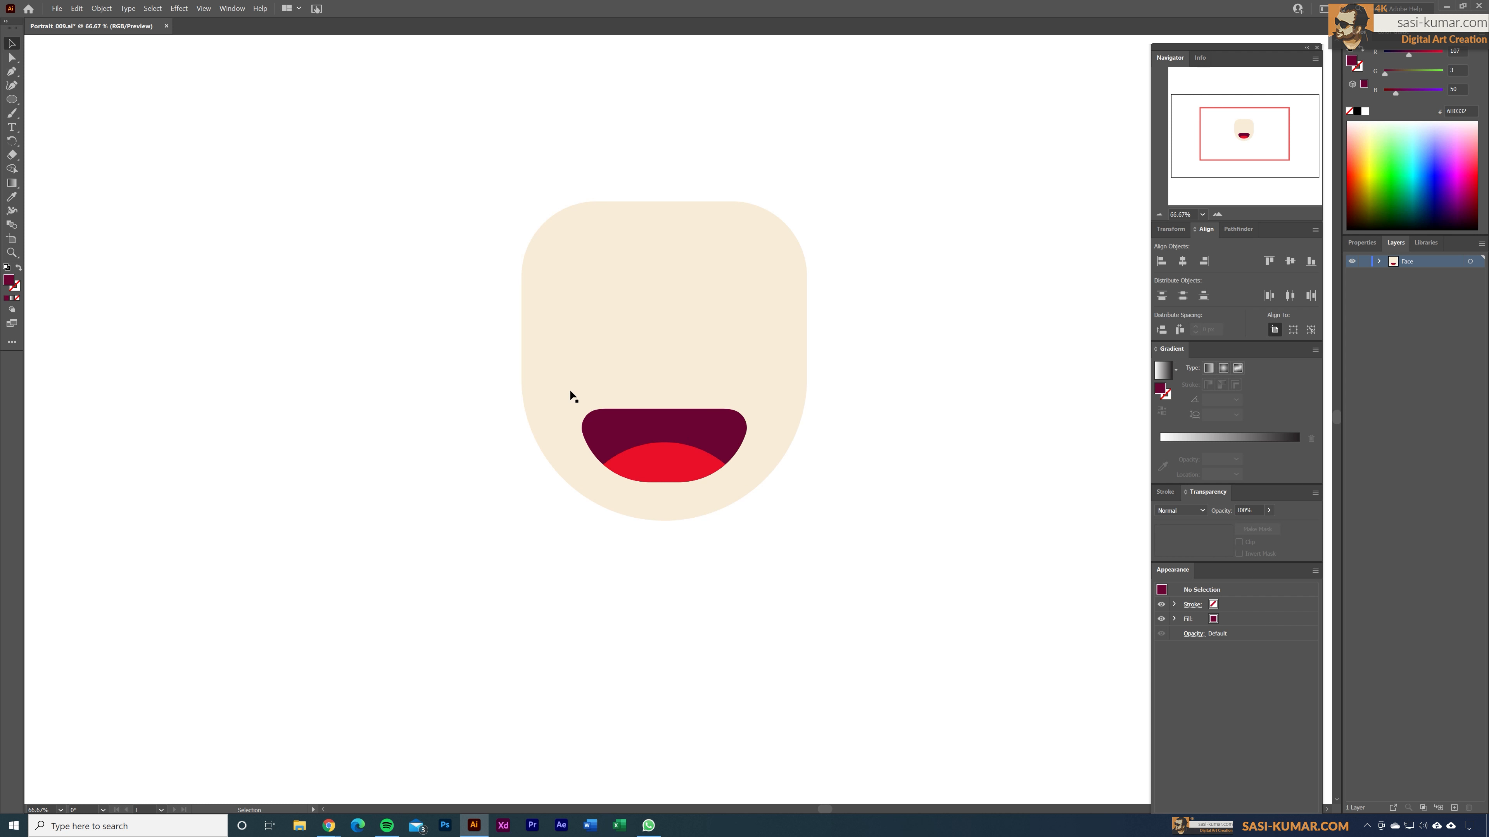
Draw a maroon circle about 89 px wide as an eye on the upper right part of the face.
click(13, 102)
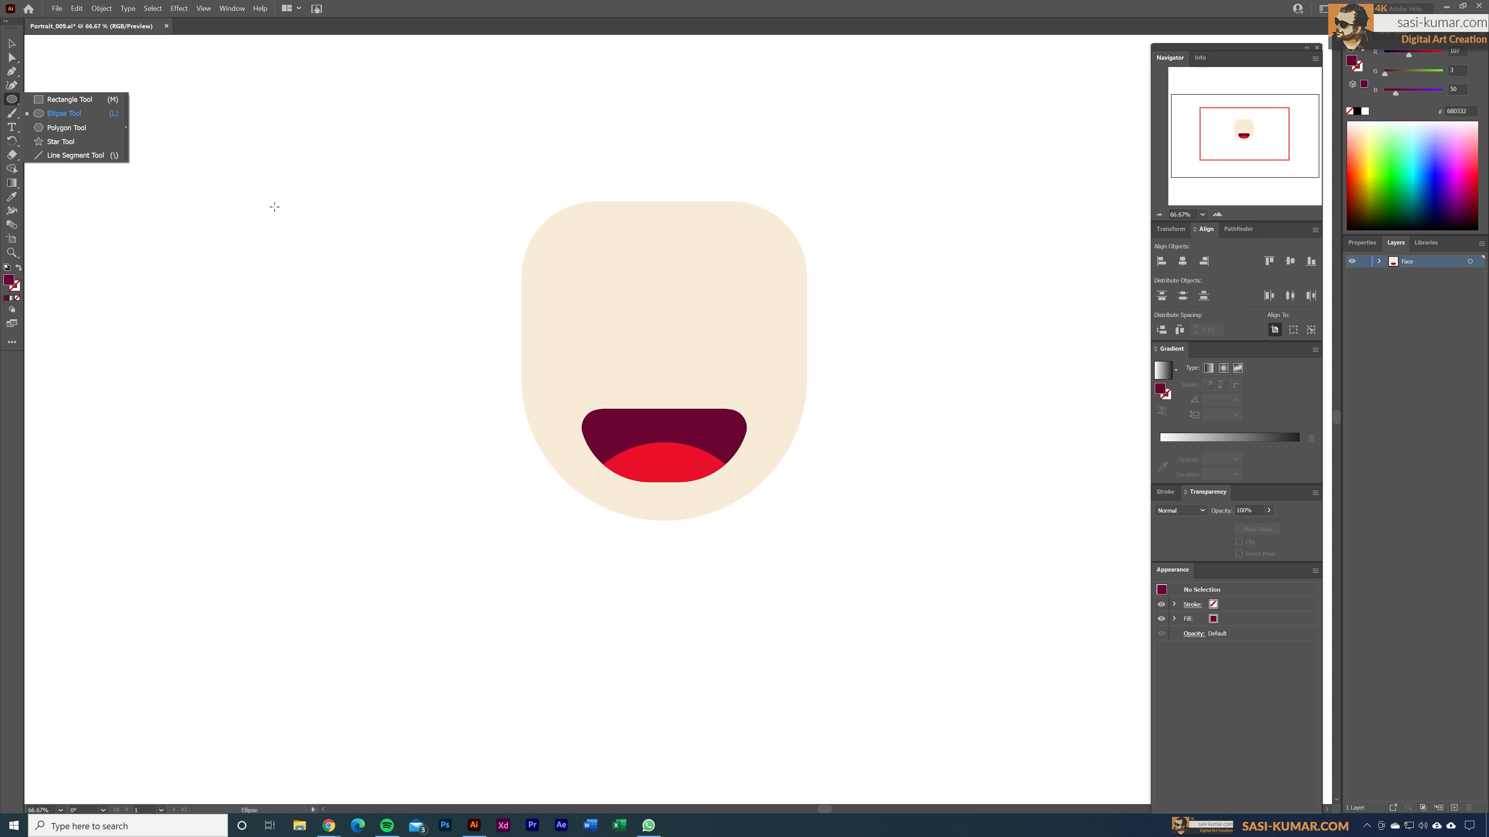
key(shift)
mouse_move(738, 293)
mouse_down()
mouse_move(787, 350)
mouse_move(738, 312)
mouse_up()
click(11, 43)
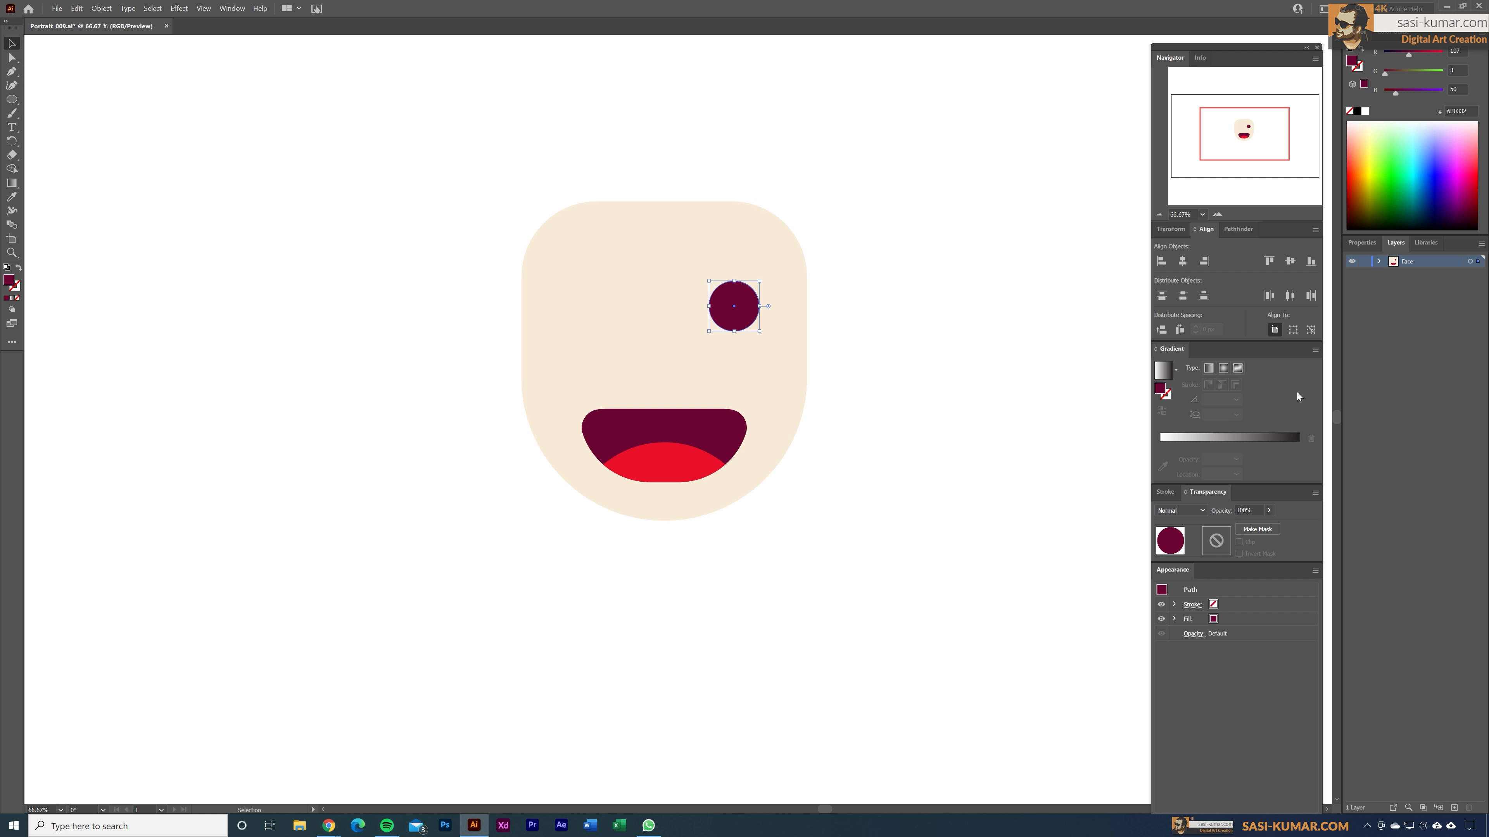
Set the eye circle's pie end angle to 180° to turn it into an upper half circle.
click(1362, 243)
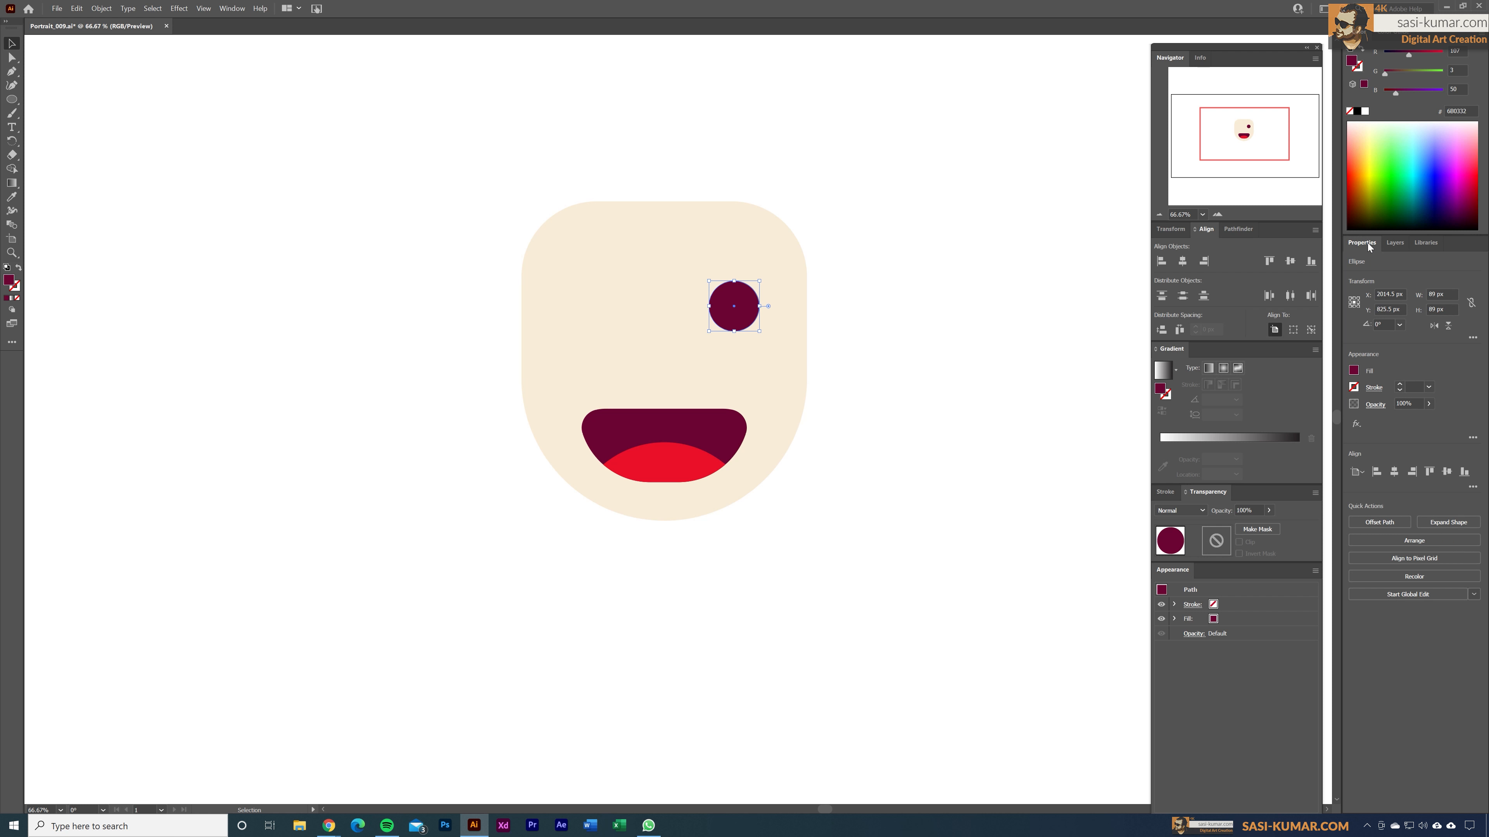
click(1473, 338)
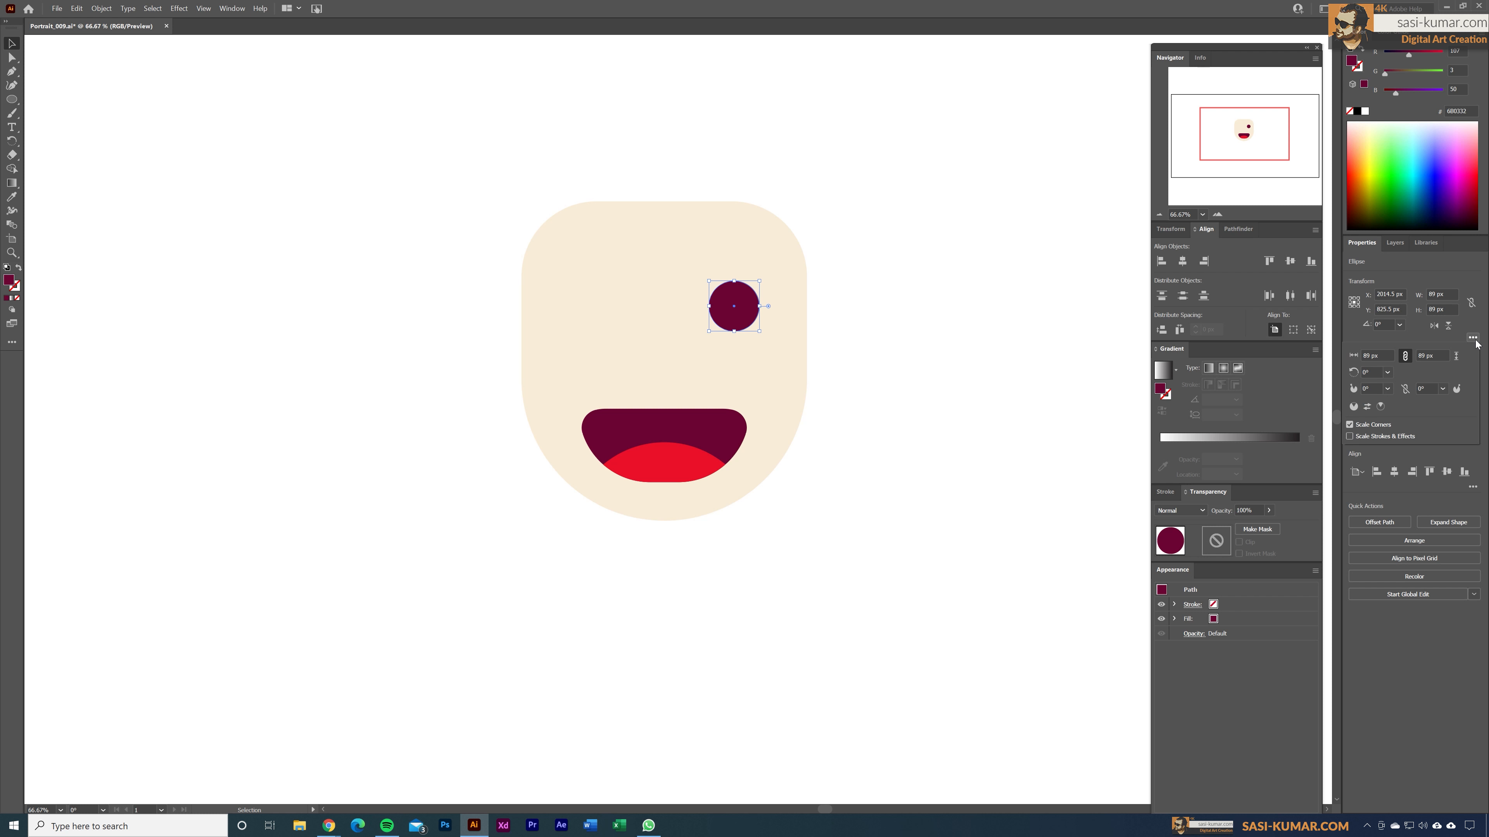
click(1443, 389)
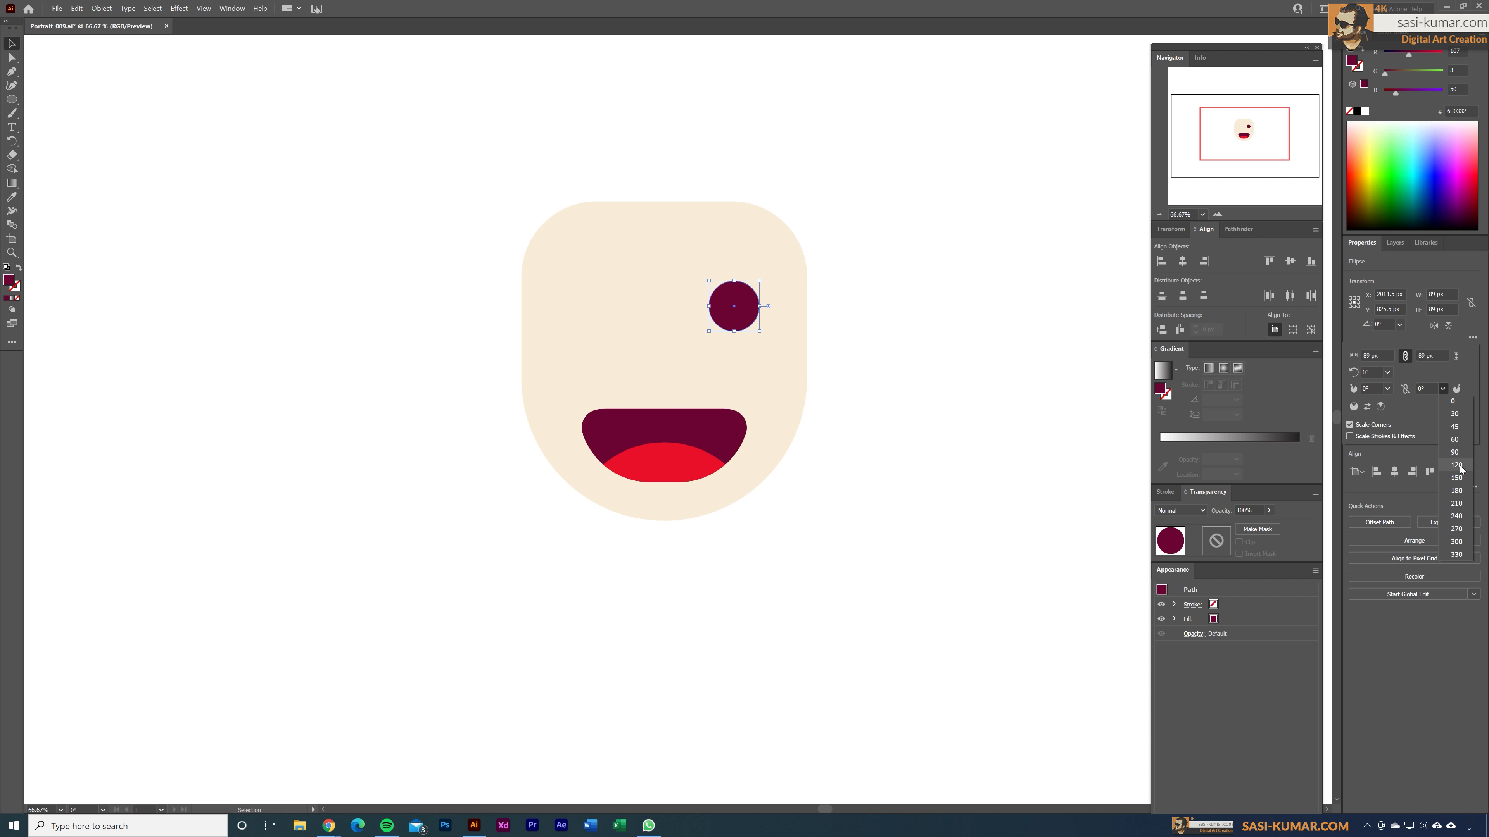
click(1459, 491)
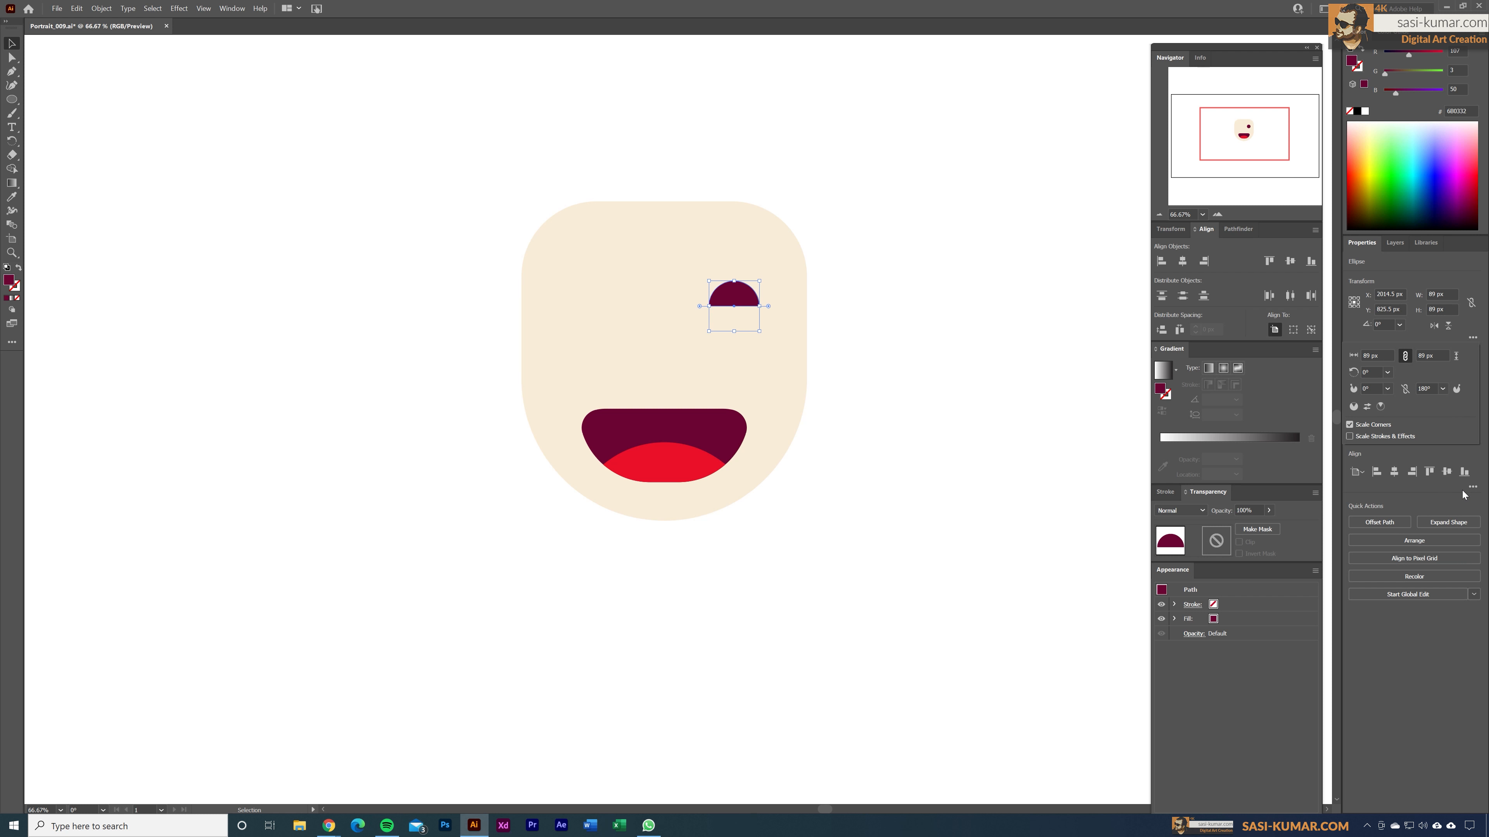
click(237, 160)
Duplicate the half-circle eye onto the left side of the face and align both eyes on their bottom edges.
click(736, 296)
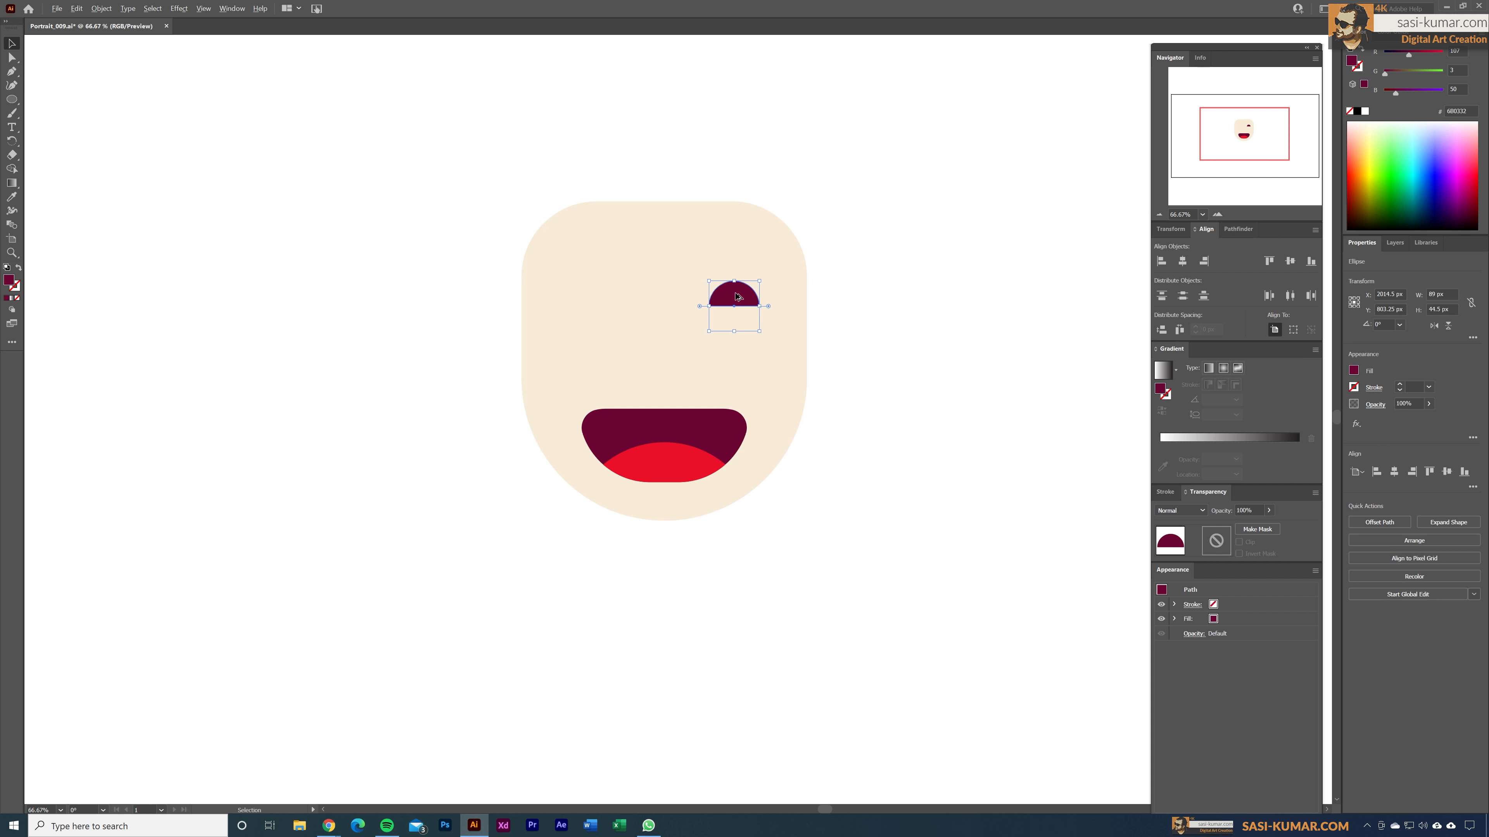
drag(737, 297, 592, 298)
click(747, 303)
shift+click(593, 302)
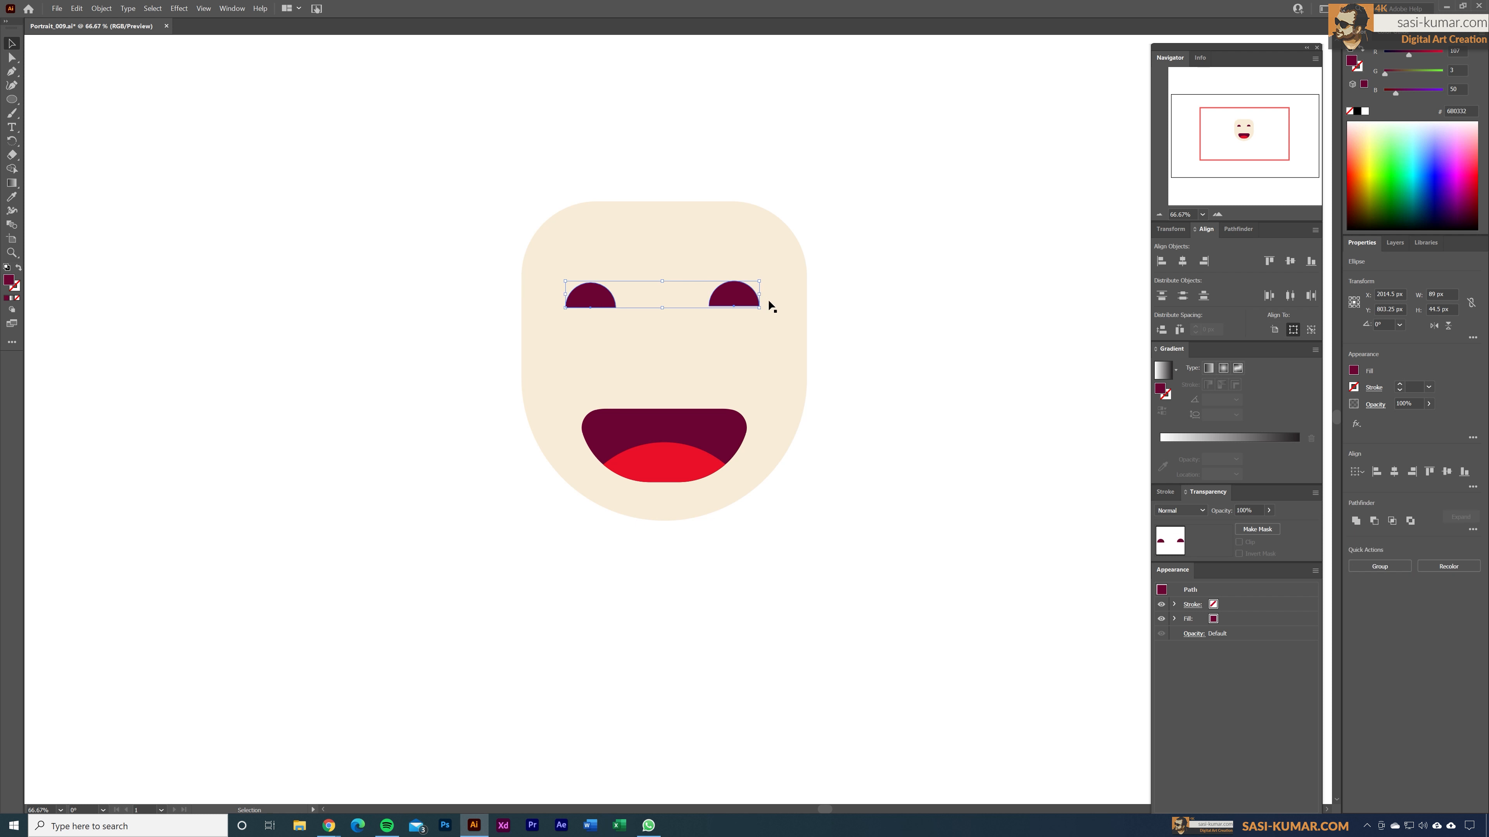
click(1312, 261)
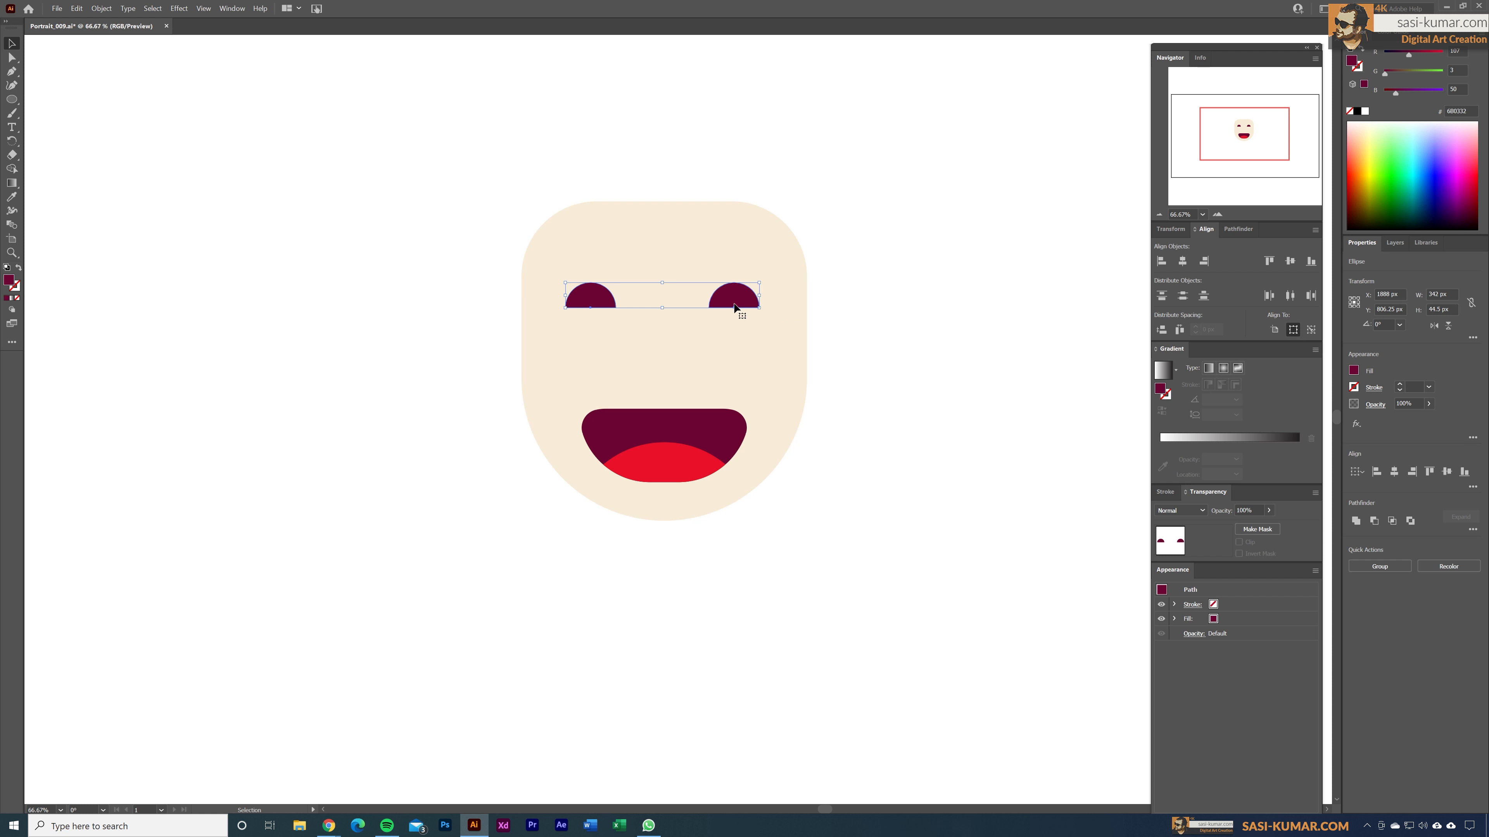
Move both eyes slightly down on the face and group them.
drag(739, 304, 741, 327)
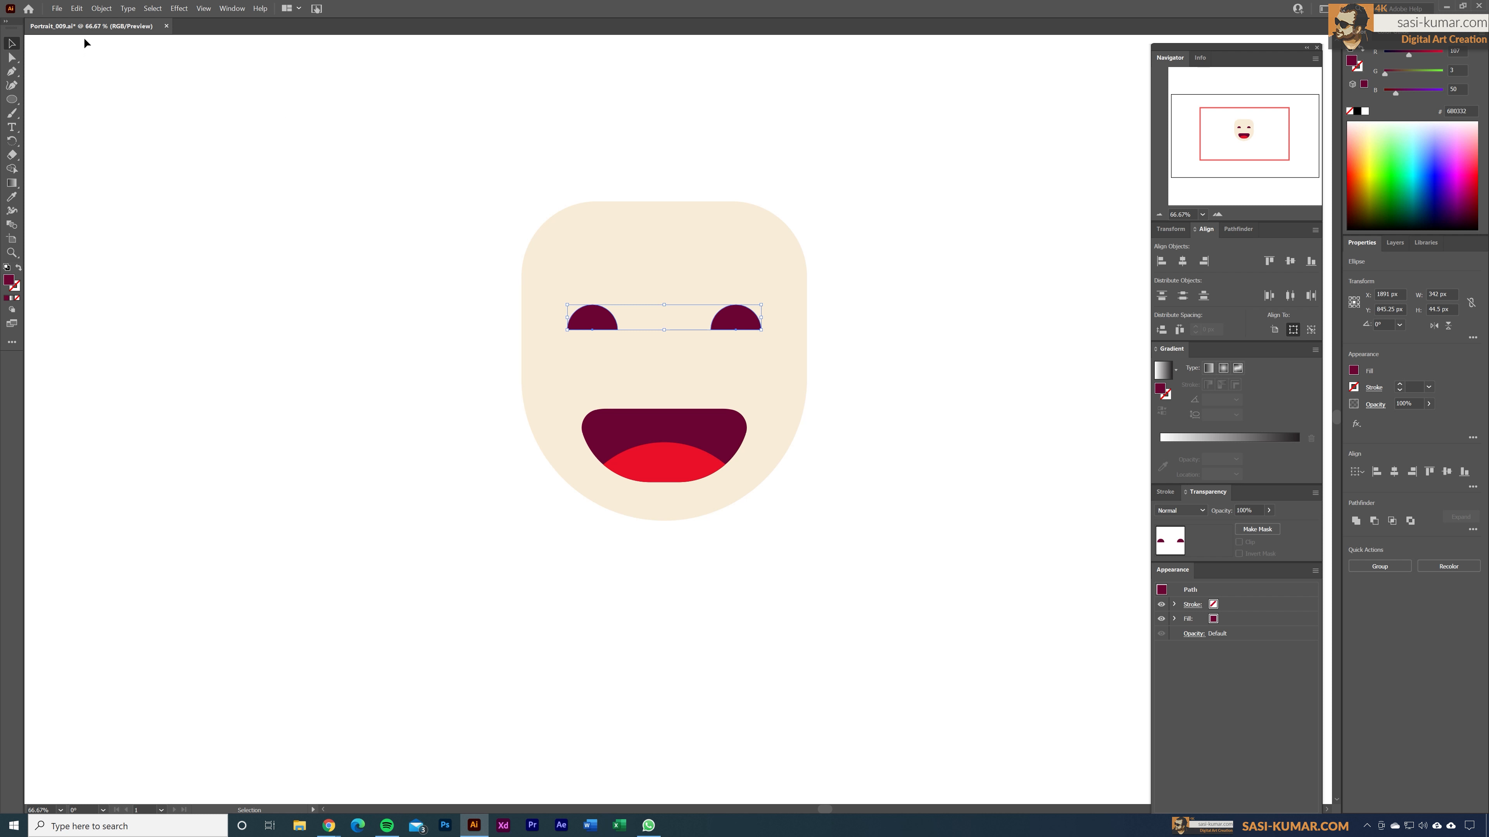
click(101, 8)
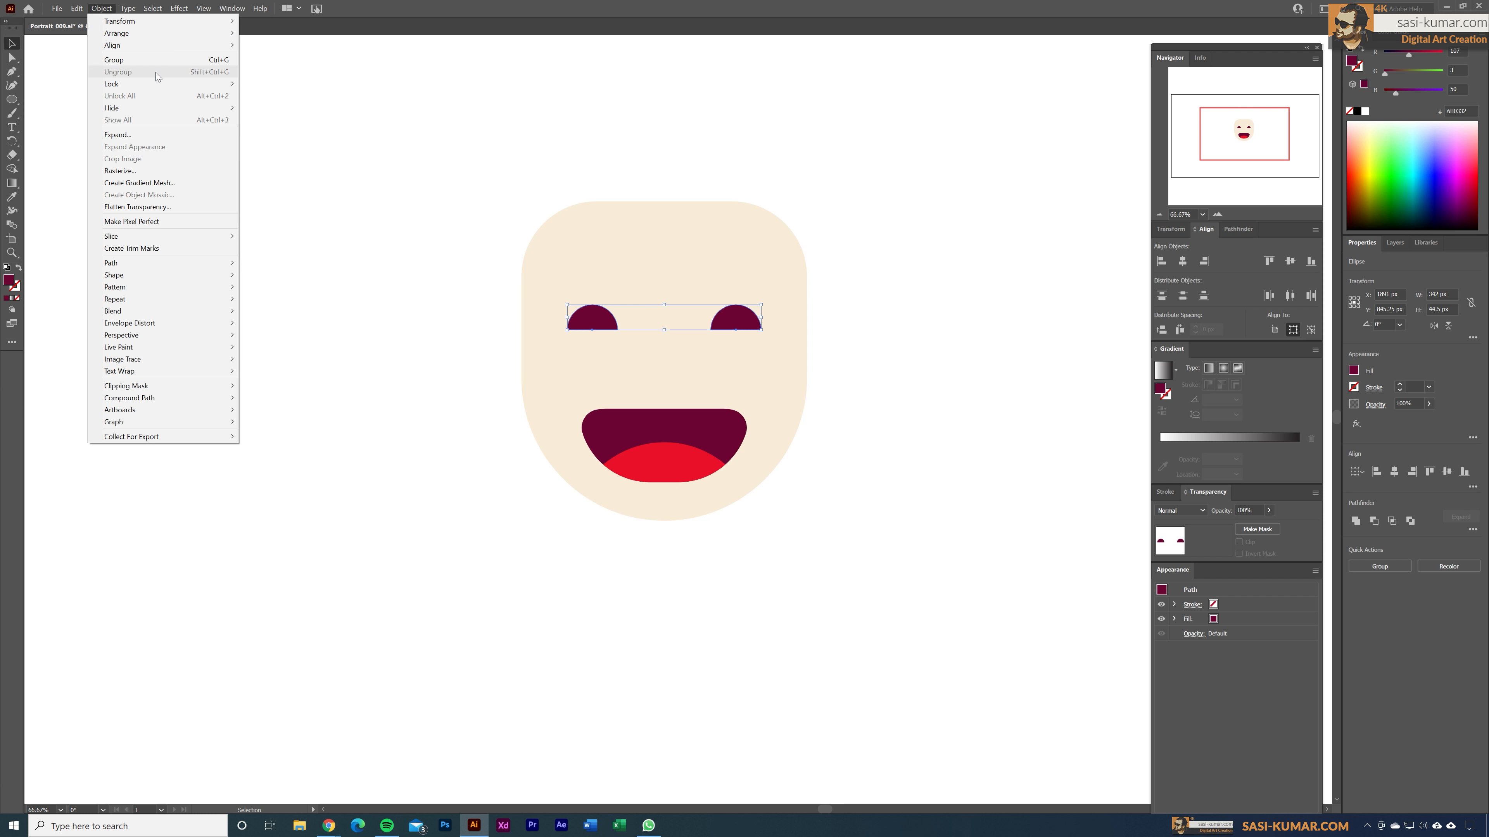
click(153, 59)
click(876, 543)
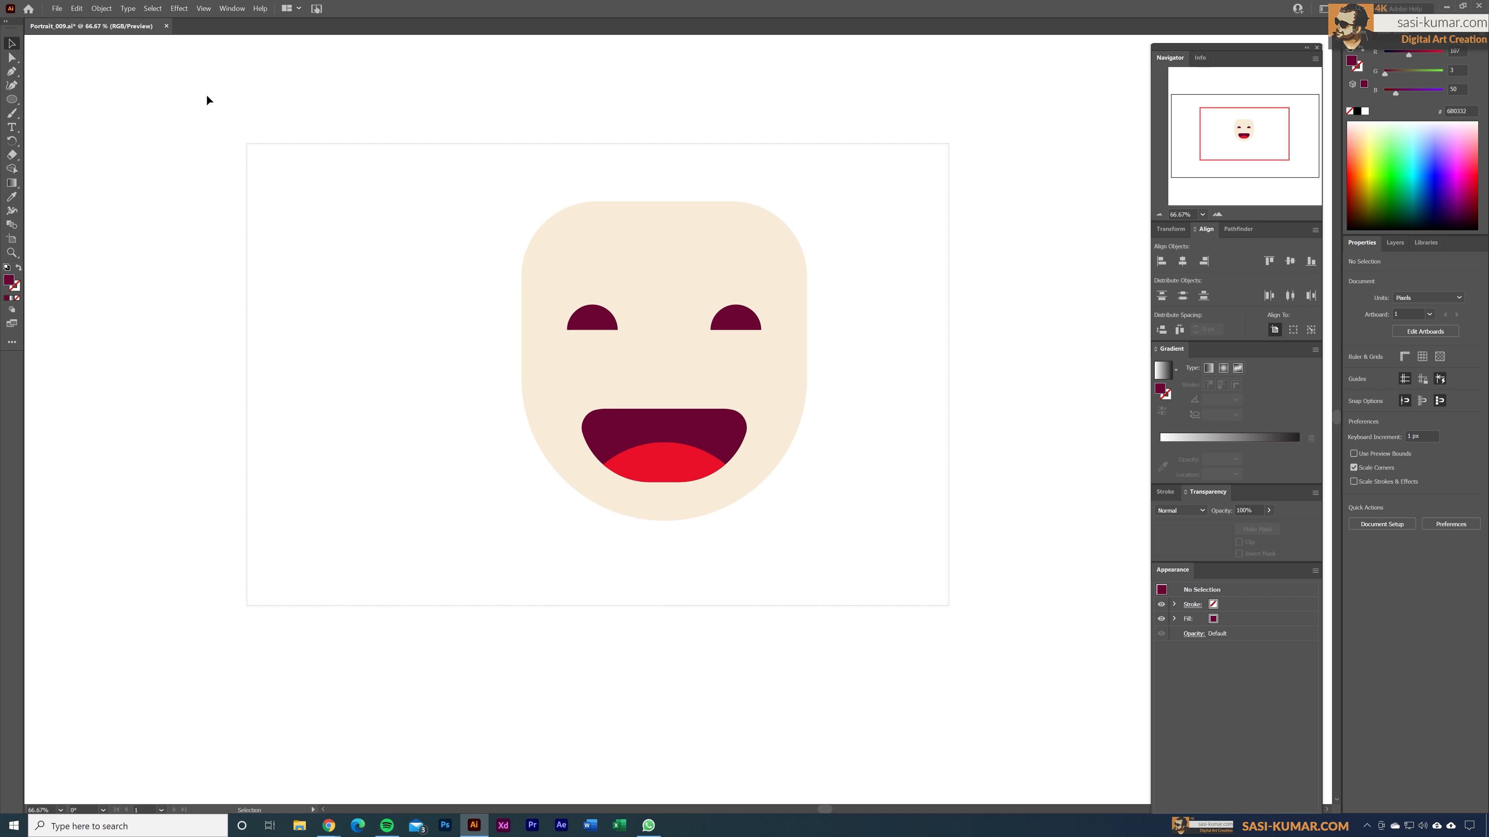
Centre the eyes, mouth and face horizontally on one another.
drag(206, 95, 206, 95)
click(1182, 262)
click(915, 221)
Create a new layer below the Face layer and name it Hair-Behind.
click(1397, 246)
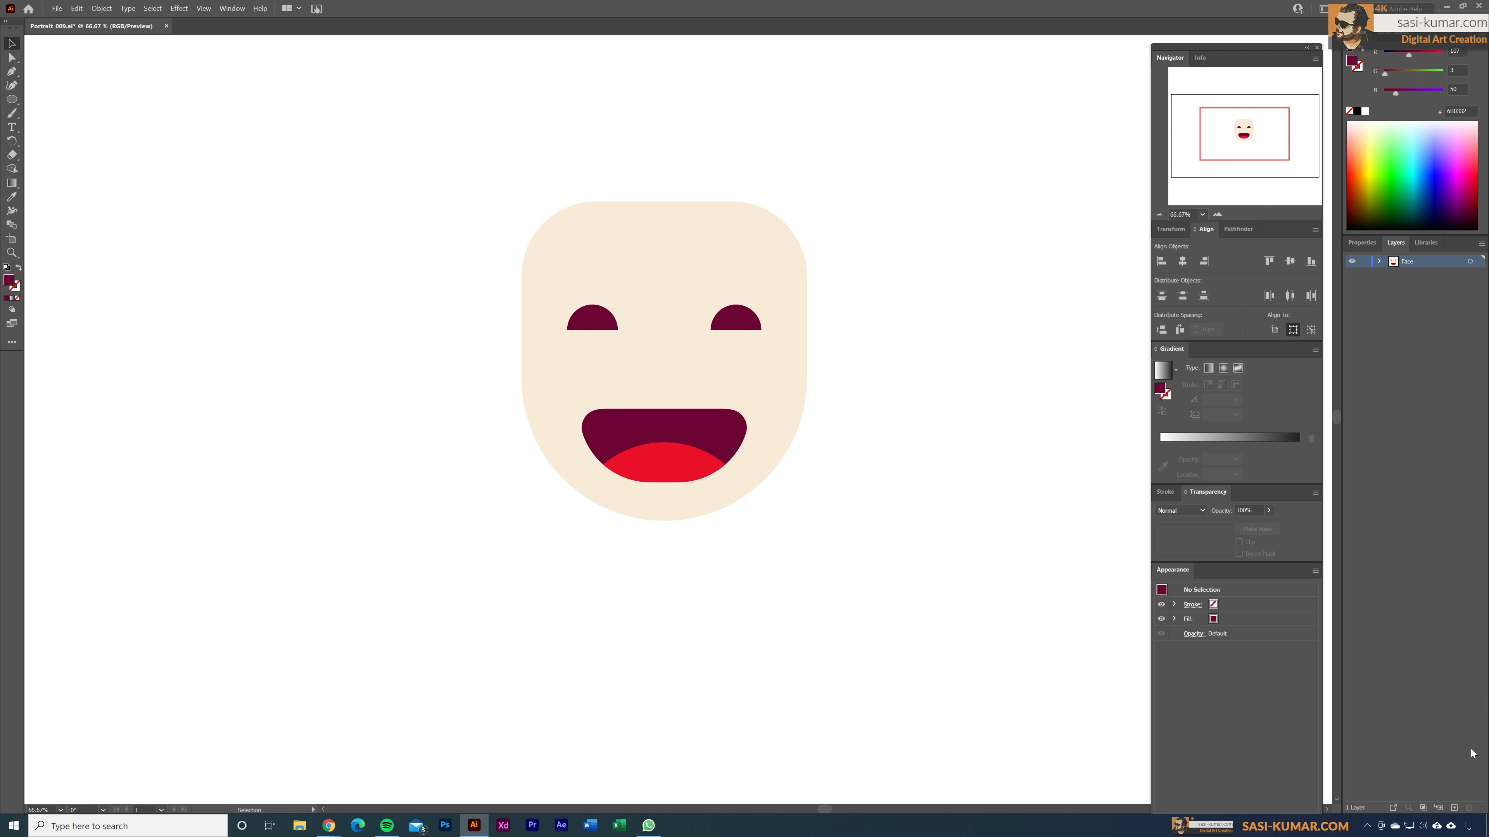
click(1454, 808)
drag(1411, 267, 1412, 285)
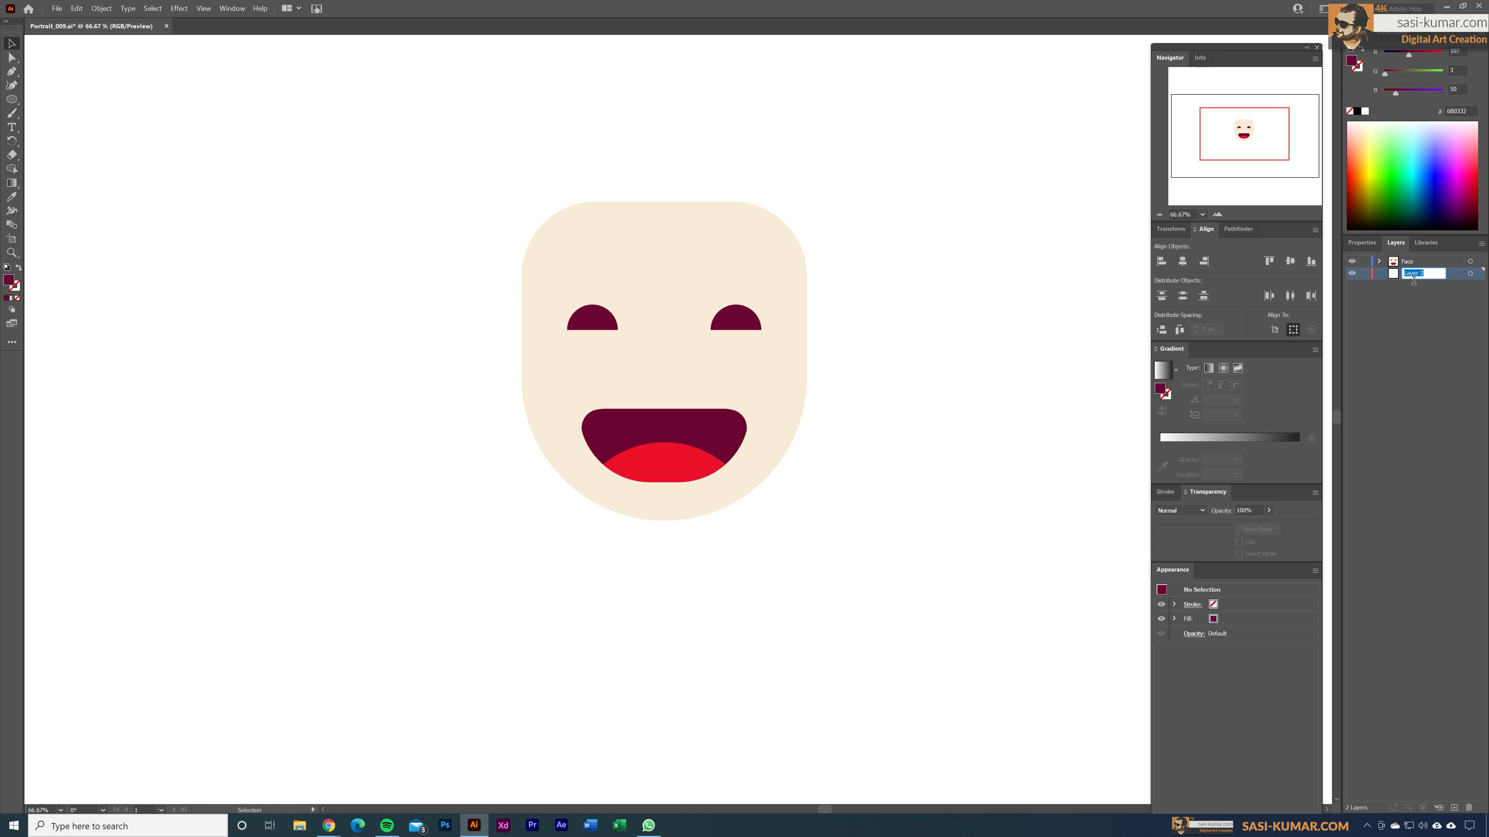
text(Hair-Behind)
Draw a tall maroon rectangle behind the face, wider than it and reaching from above the head to well below the chin.
click(11, 99)
click(40, 100)
drag(469, 122, 859, 719)
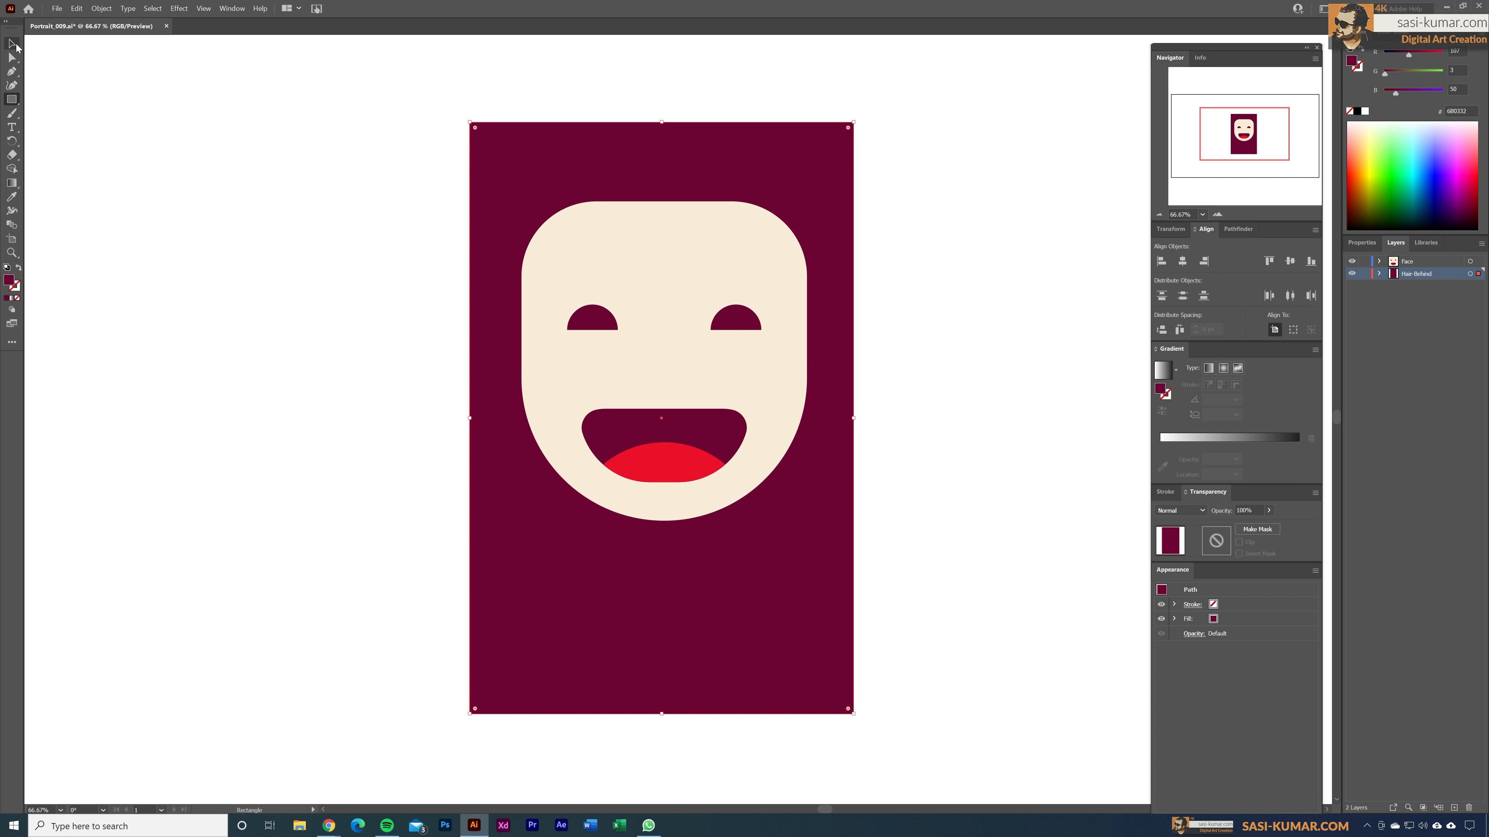
click(11, 43)
click(378, 328)
Centre the hair rectangle and the face horizontally, and move the rectangle up to leave more hair above the head.
key(ctrl+minus)
key(ctrl+minus)
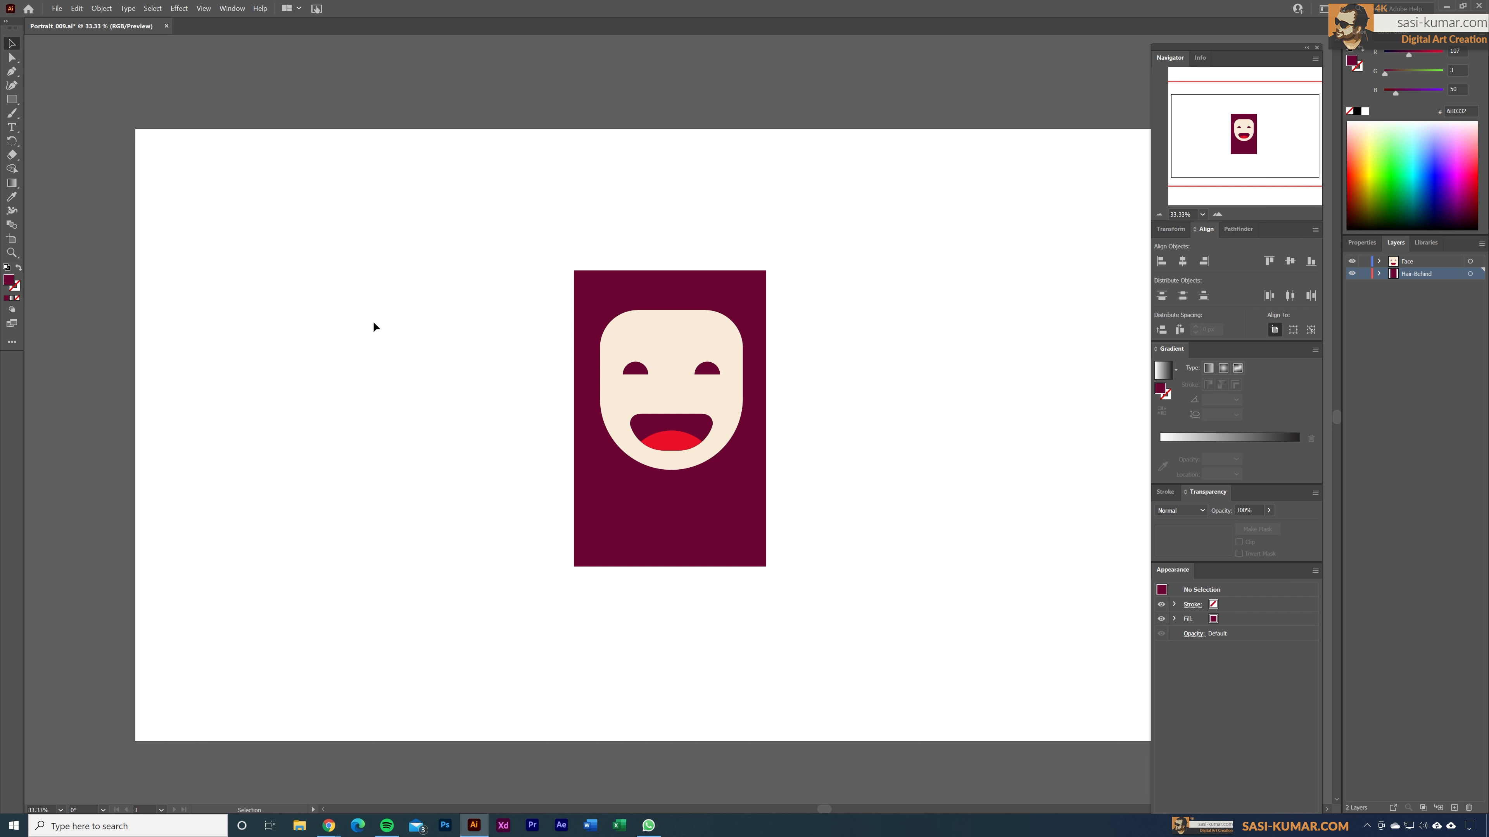
drag(800, 650, 404, 152)
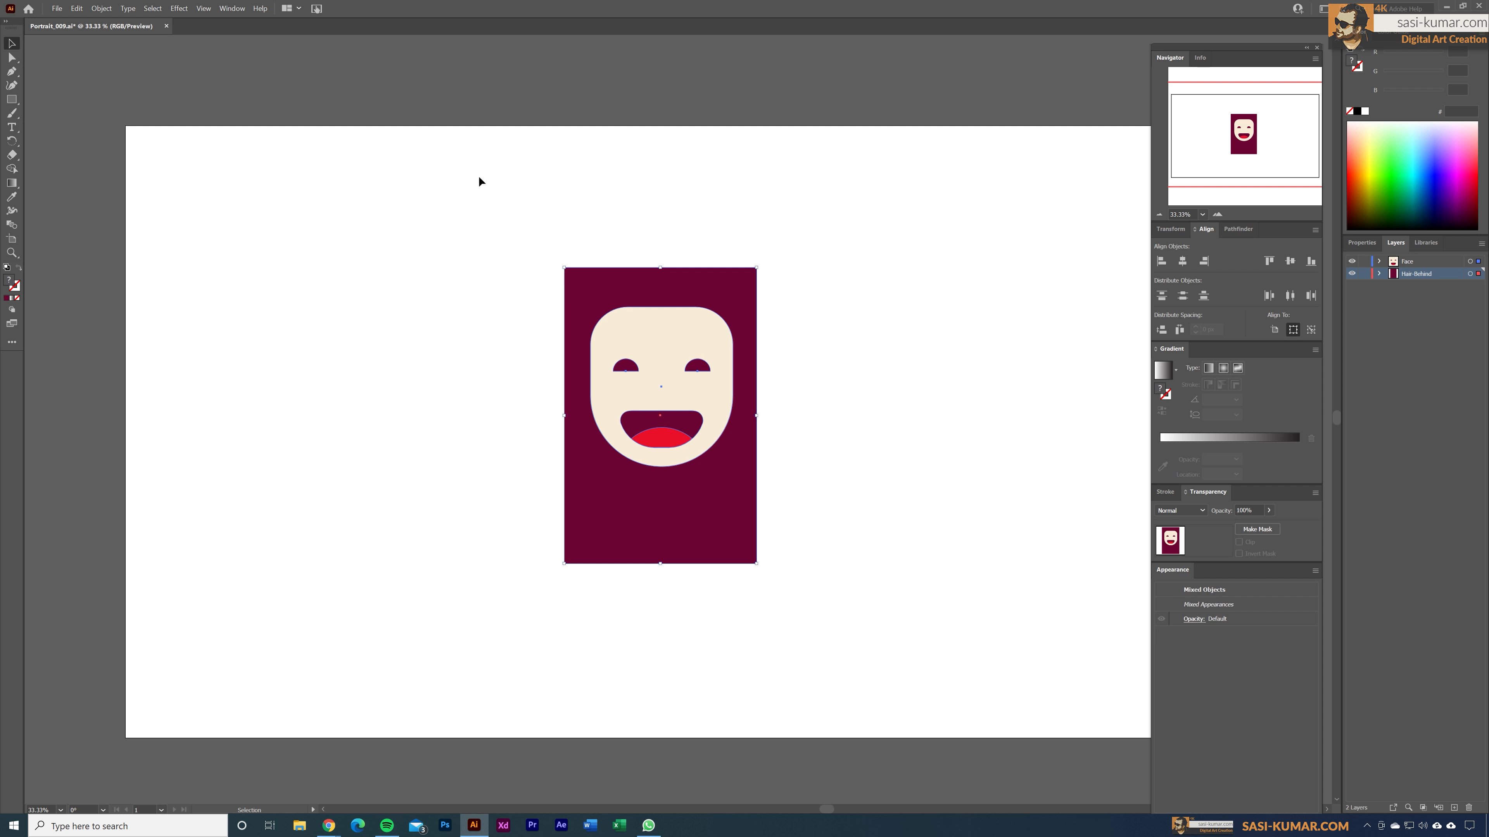
click(1183, 261)
click(885, 266)
click(737, 288)
drag(662, 267, 662, 243)
Round the two upper corners of the hair rectangle fully into a semicircular top.
click(12, 57)
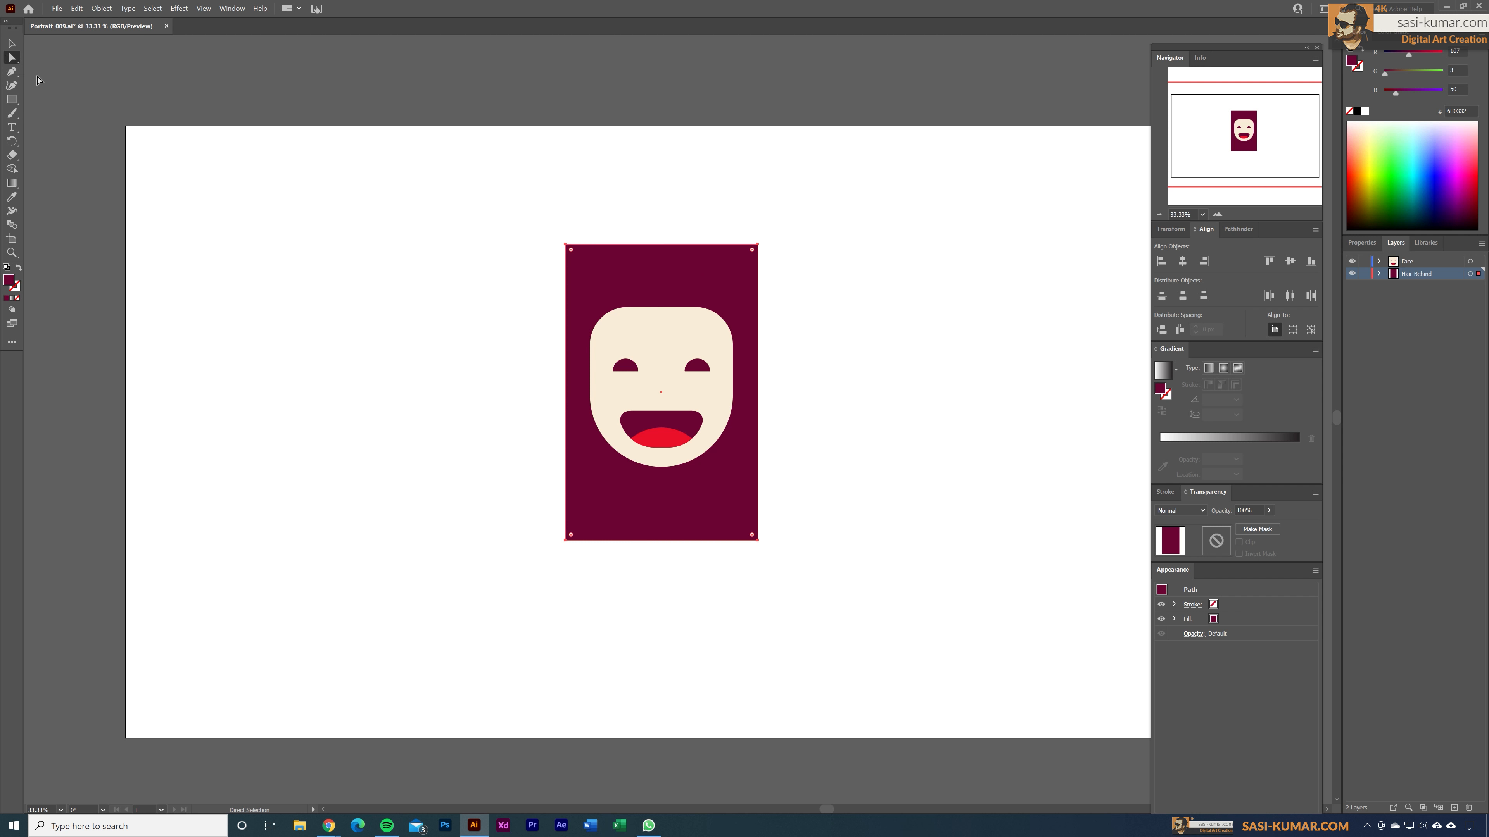
drag(806, 218, 585, 483)
click(558, 564)
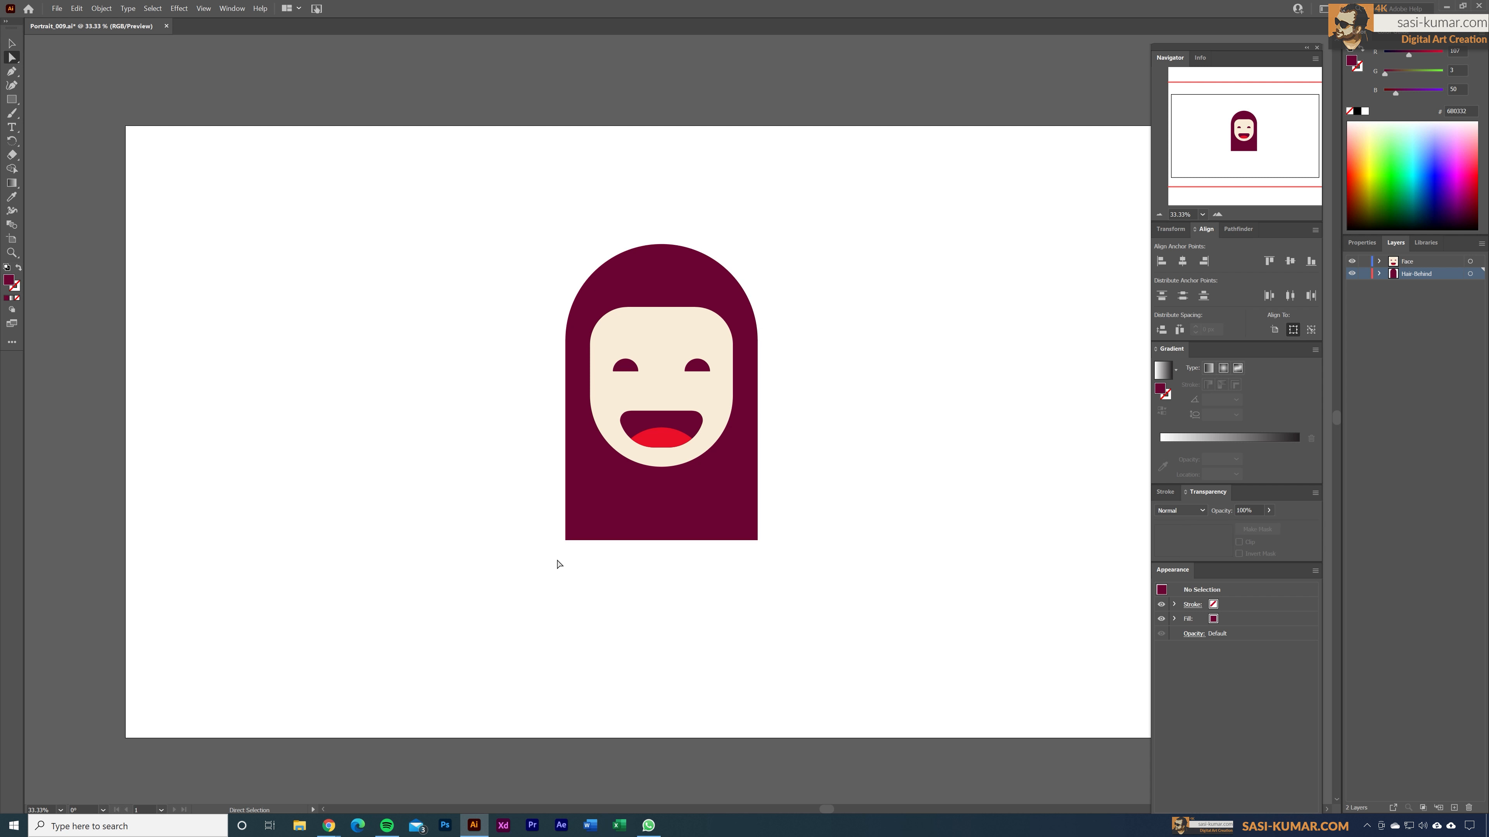
Round the lower left corner of the hair shape to its maximum radius, leaving the lower right corner square.
click(591, 520)
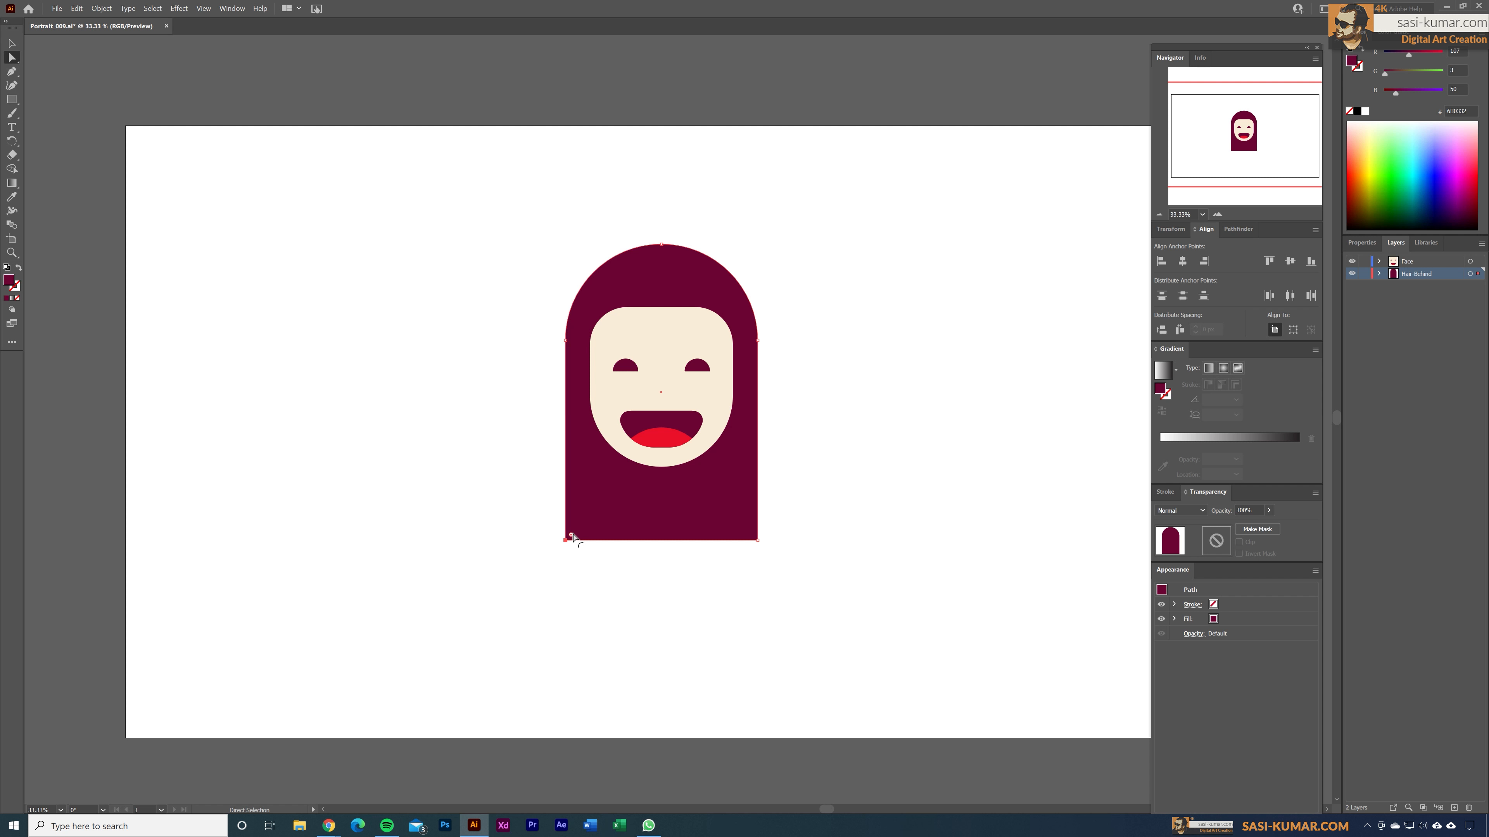
drag(573, 536, 649, 436)
click(11, 43)
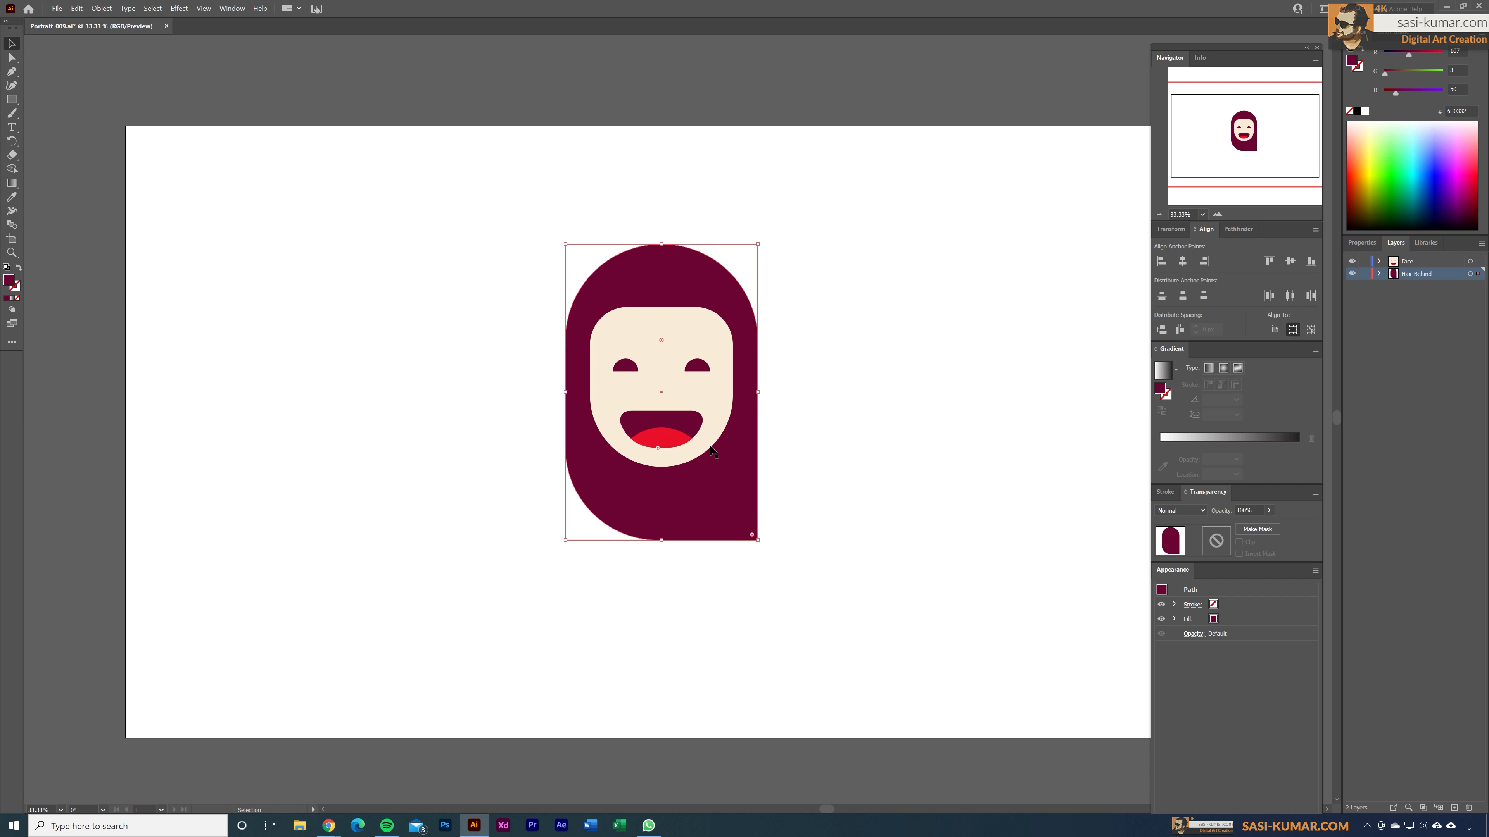
click(912, 480)
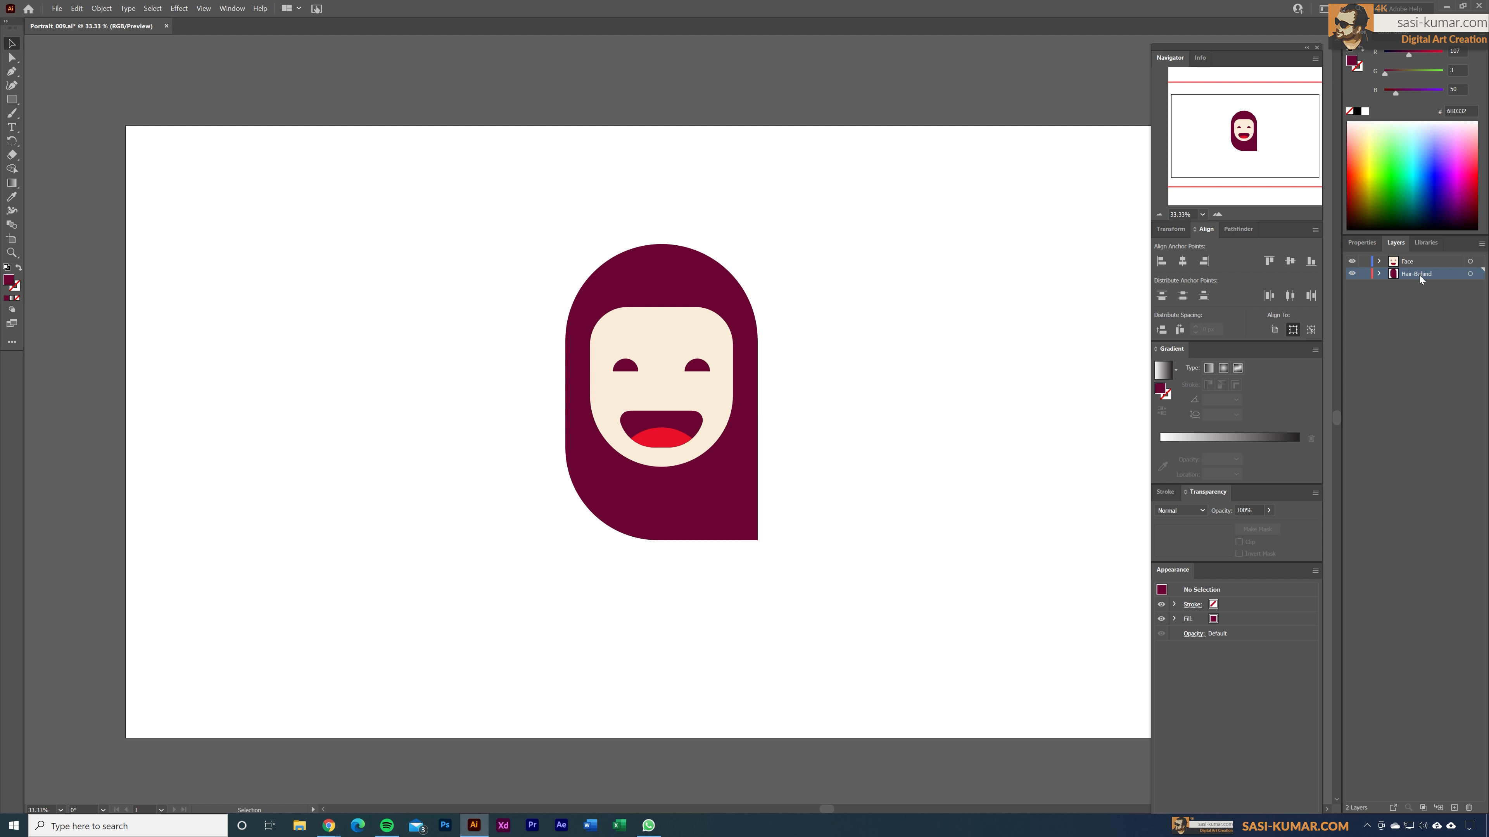
Add a new layer named Body between the Face and Hair-Behind layers.
click(1454, 807)
double_click(1417, 275)
text(Body)
key(Return)
Draw a body rectangle just below the chin, nearly as wide as the hair, and fill it with the face's skin colour.
click(10, 105)
drag(579, 484, 755, 637)
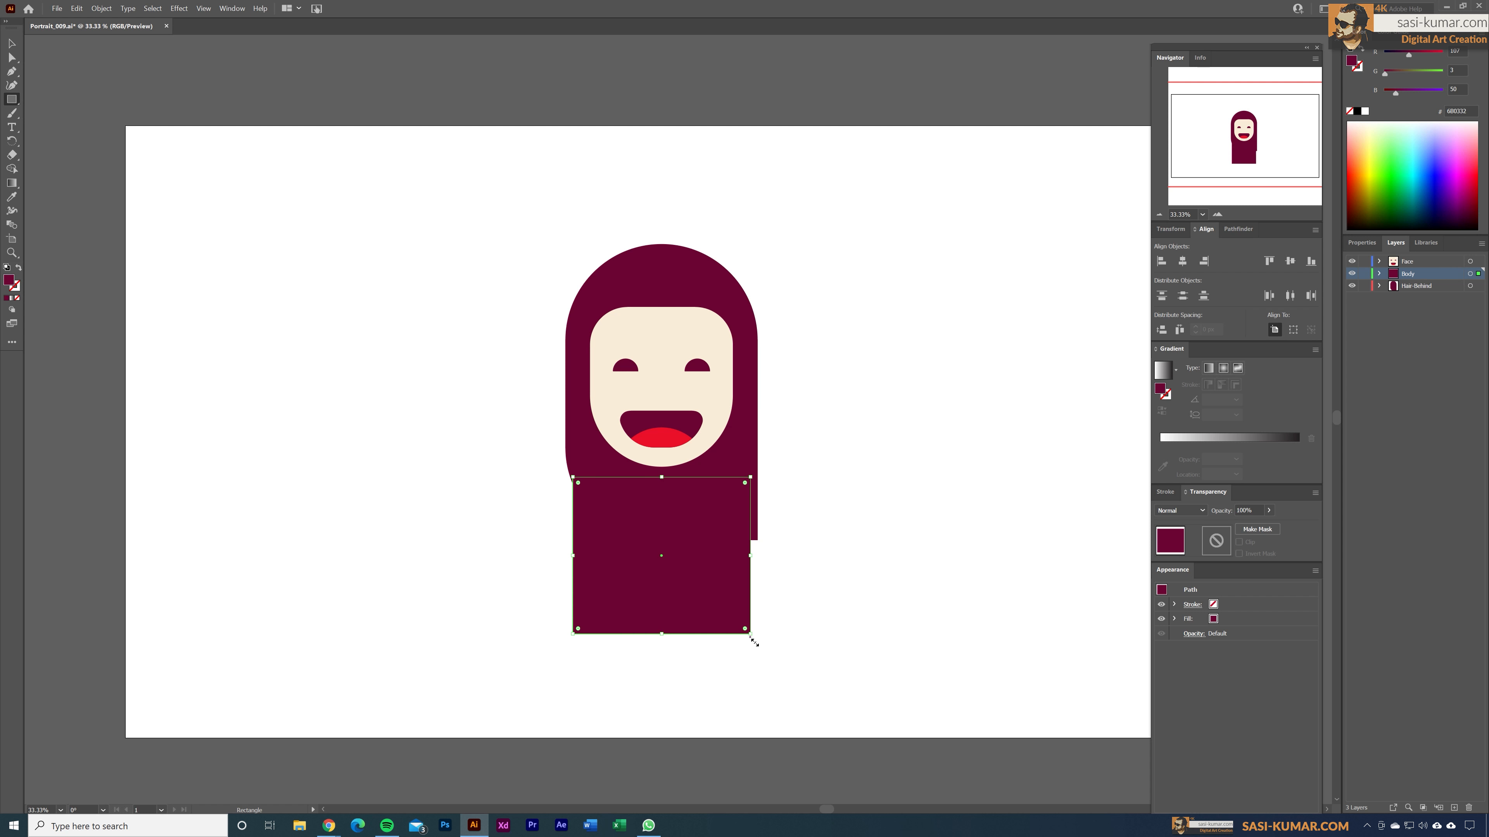
key(i)
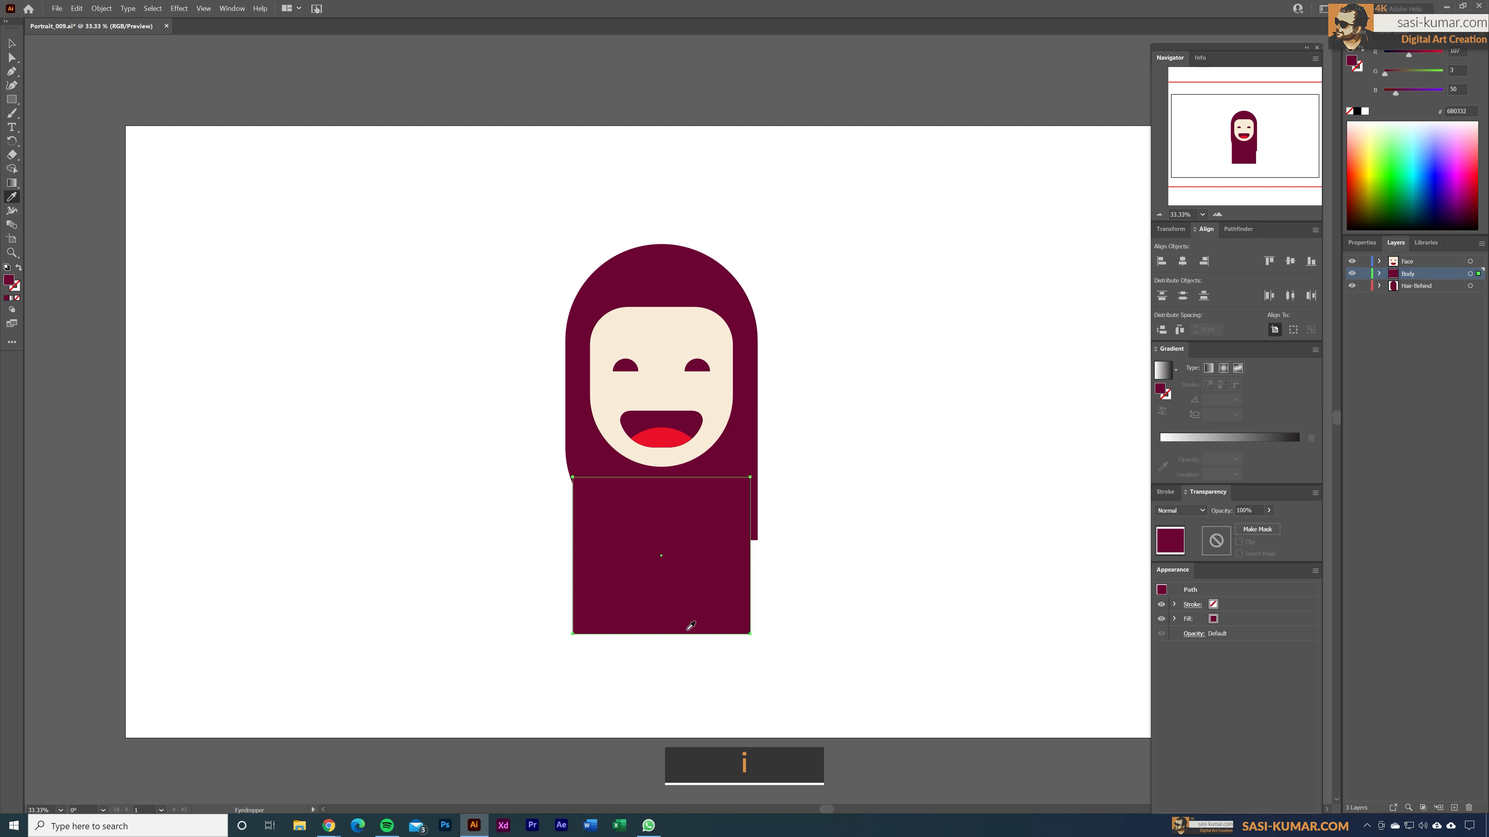
click(683, 332)
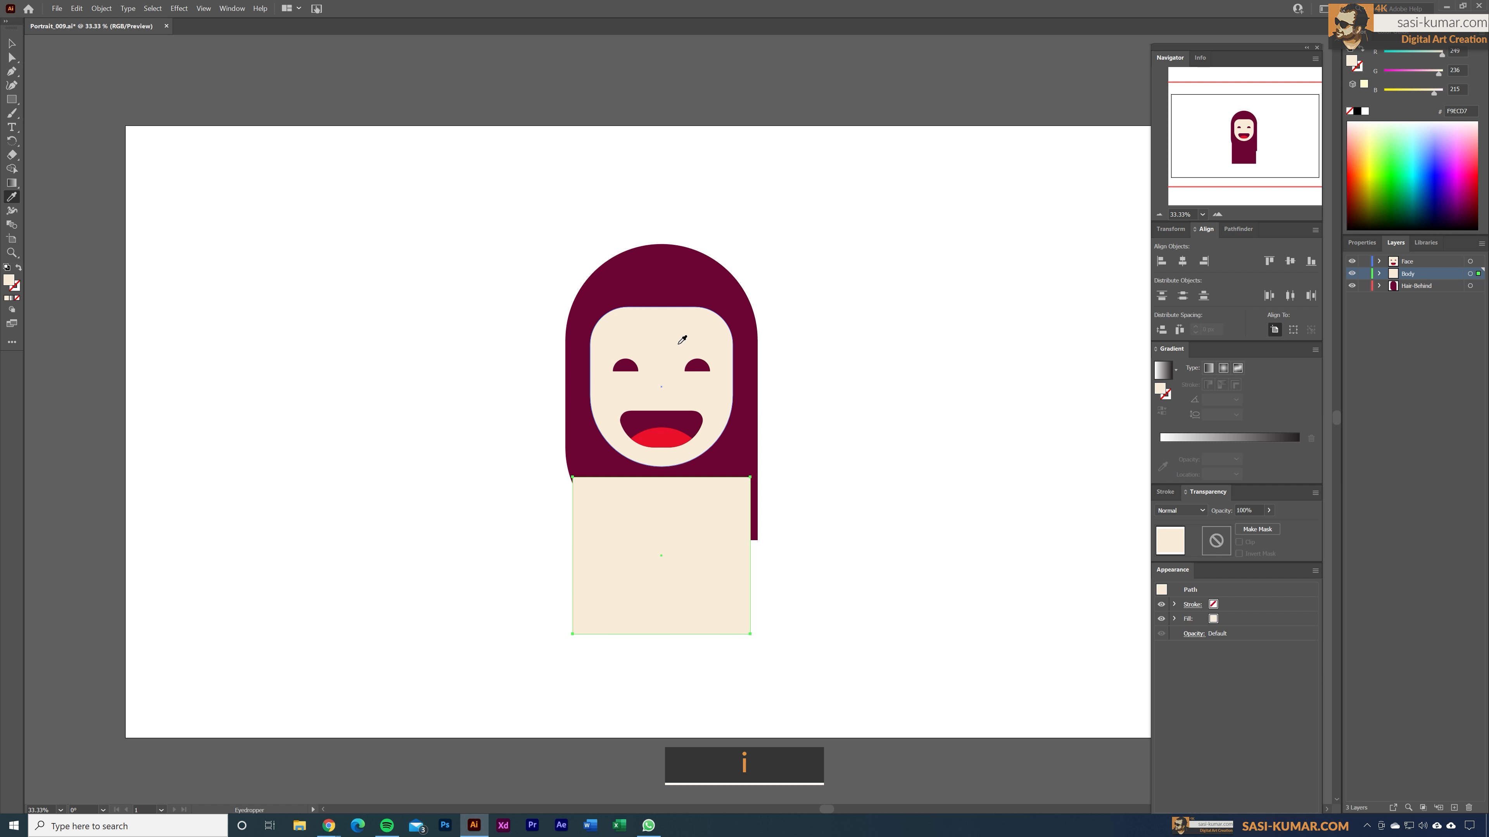
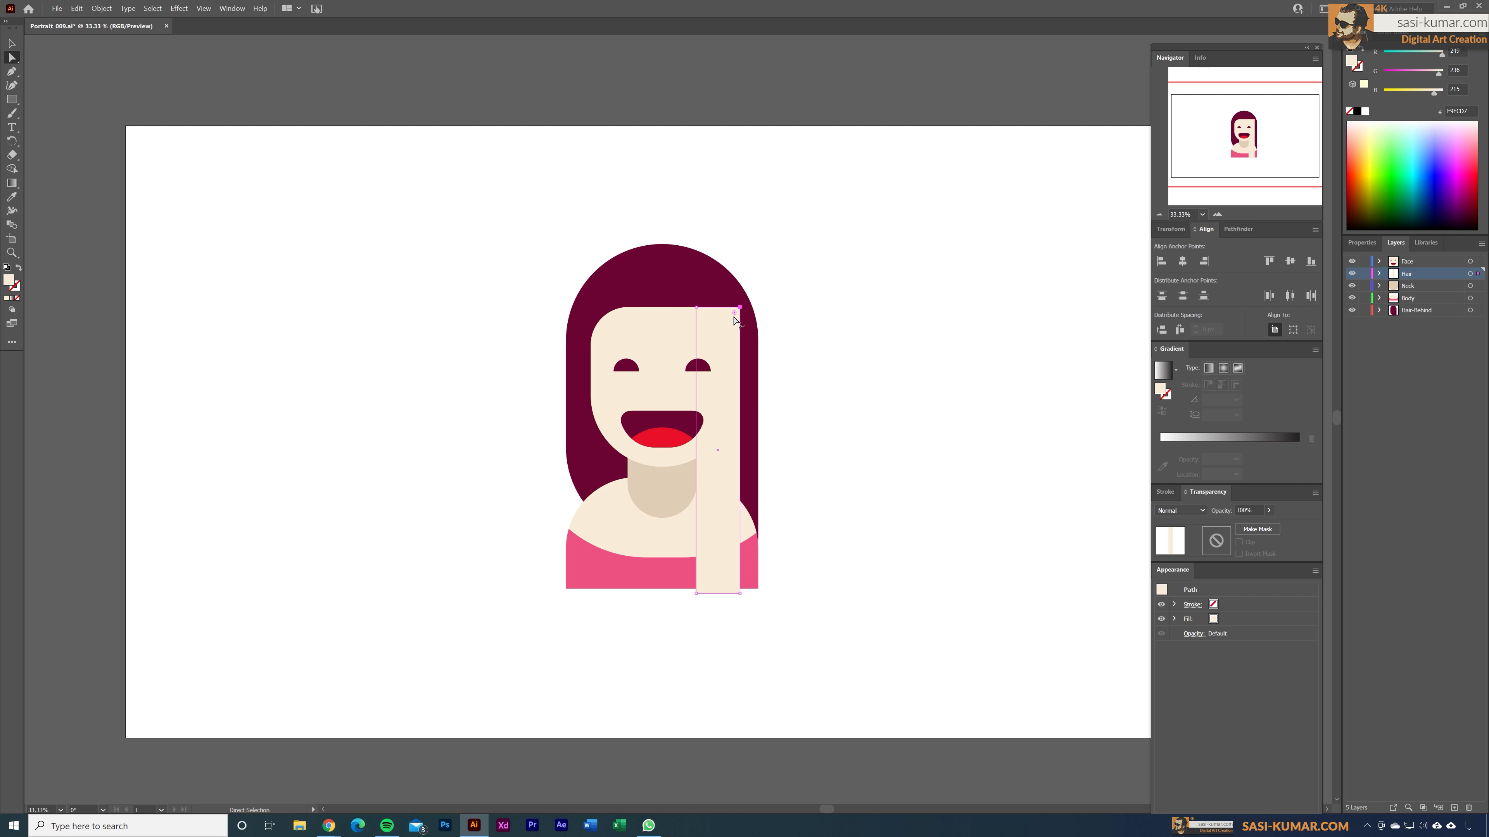
Round the upper right corner of the narrow hair strip beside the face to its maximum radius.
drag(735, 315, 684, 345)
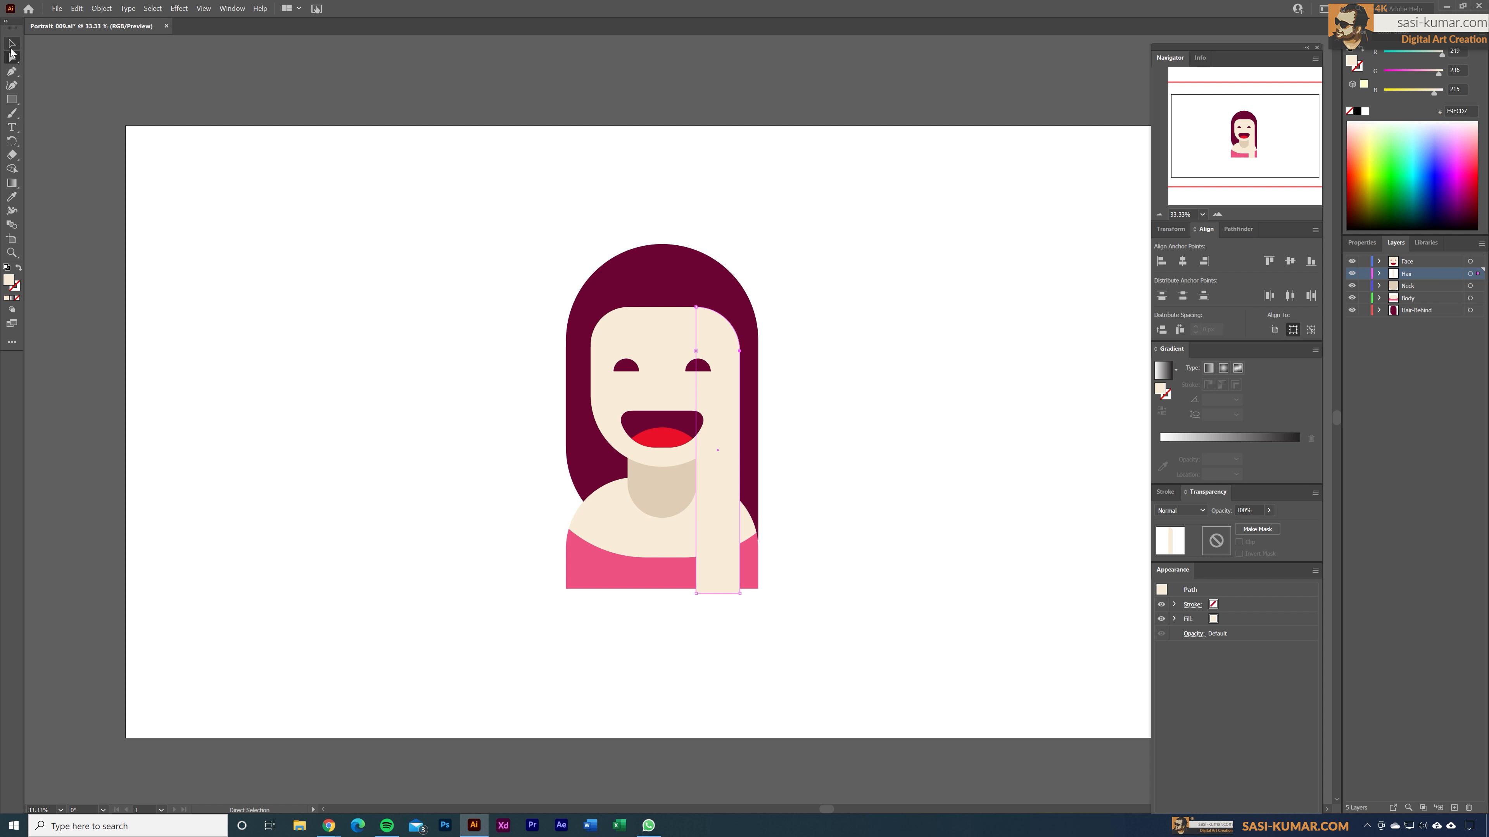
click(11, 44)
click(905, 251)
Fill the narrow hair strip with the hair's maroon and darken it to 56042D.
click(730, 463)
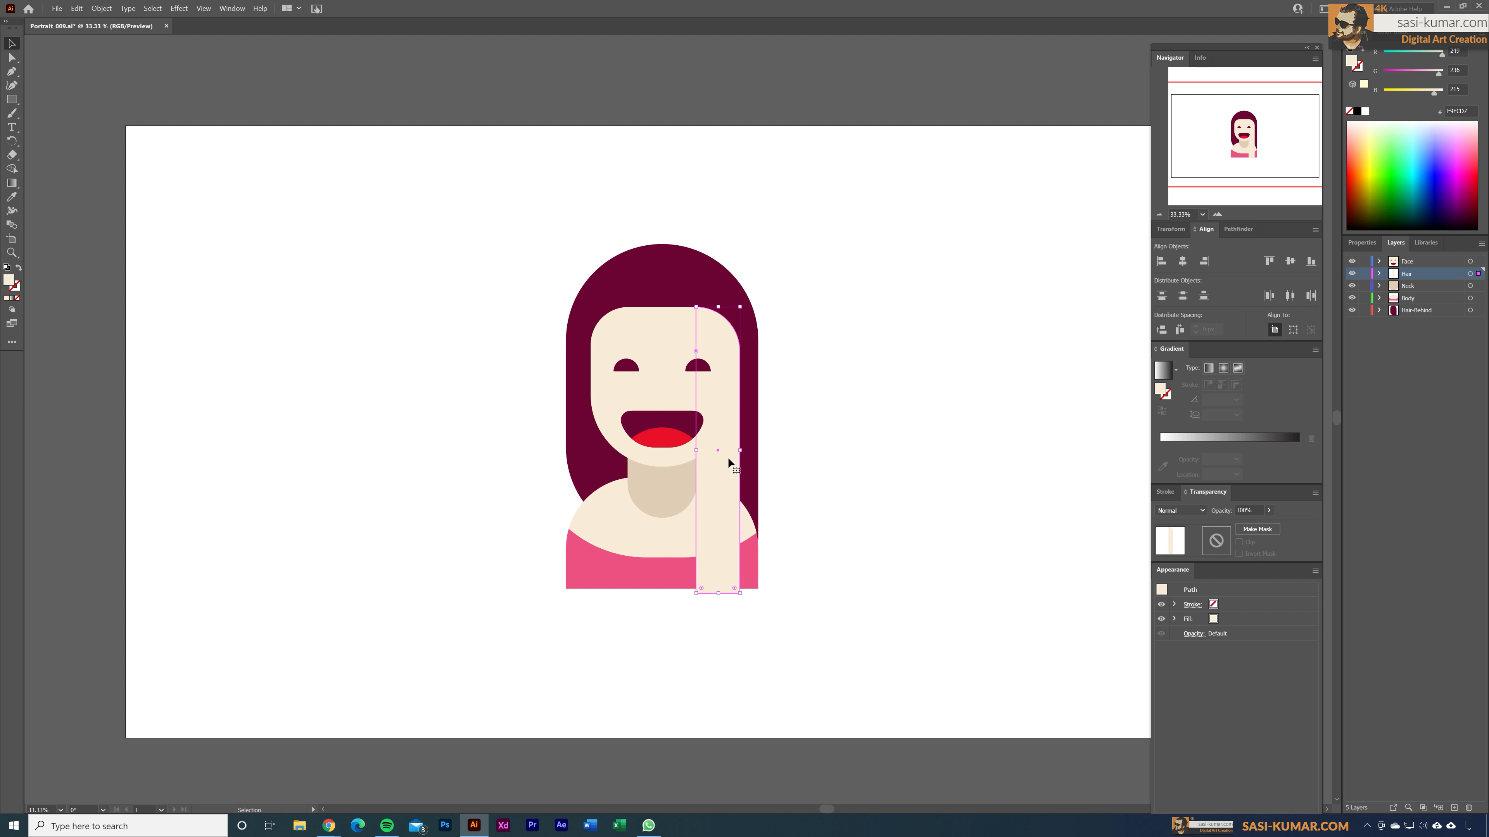
key(i)
click(641, 265)
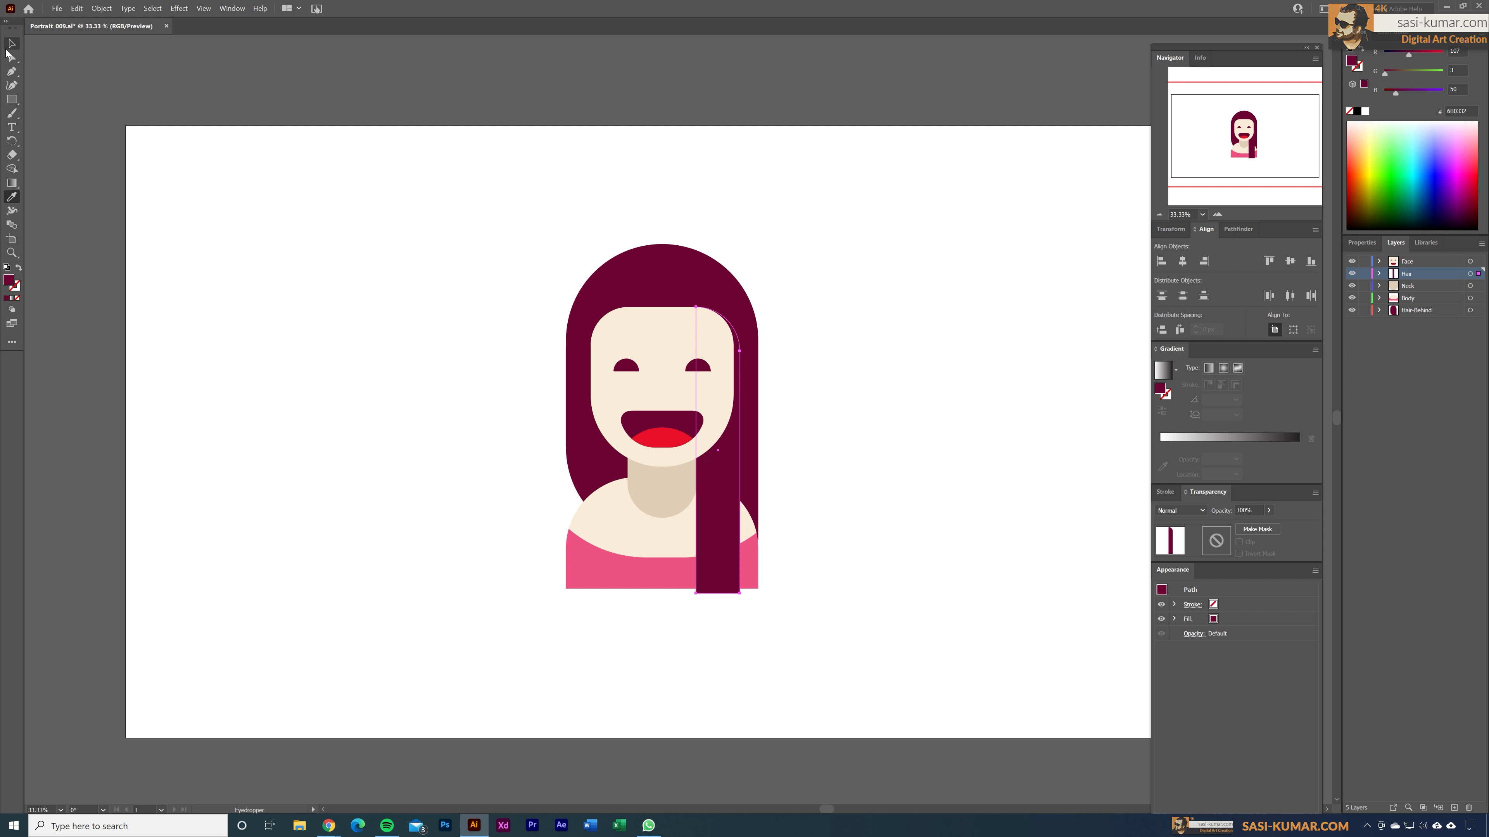
click(12, 44)
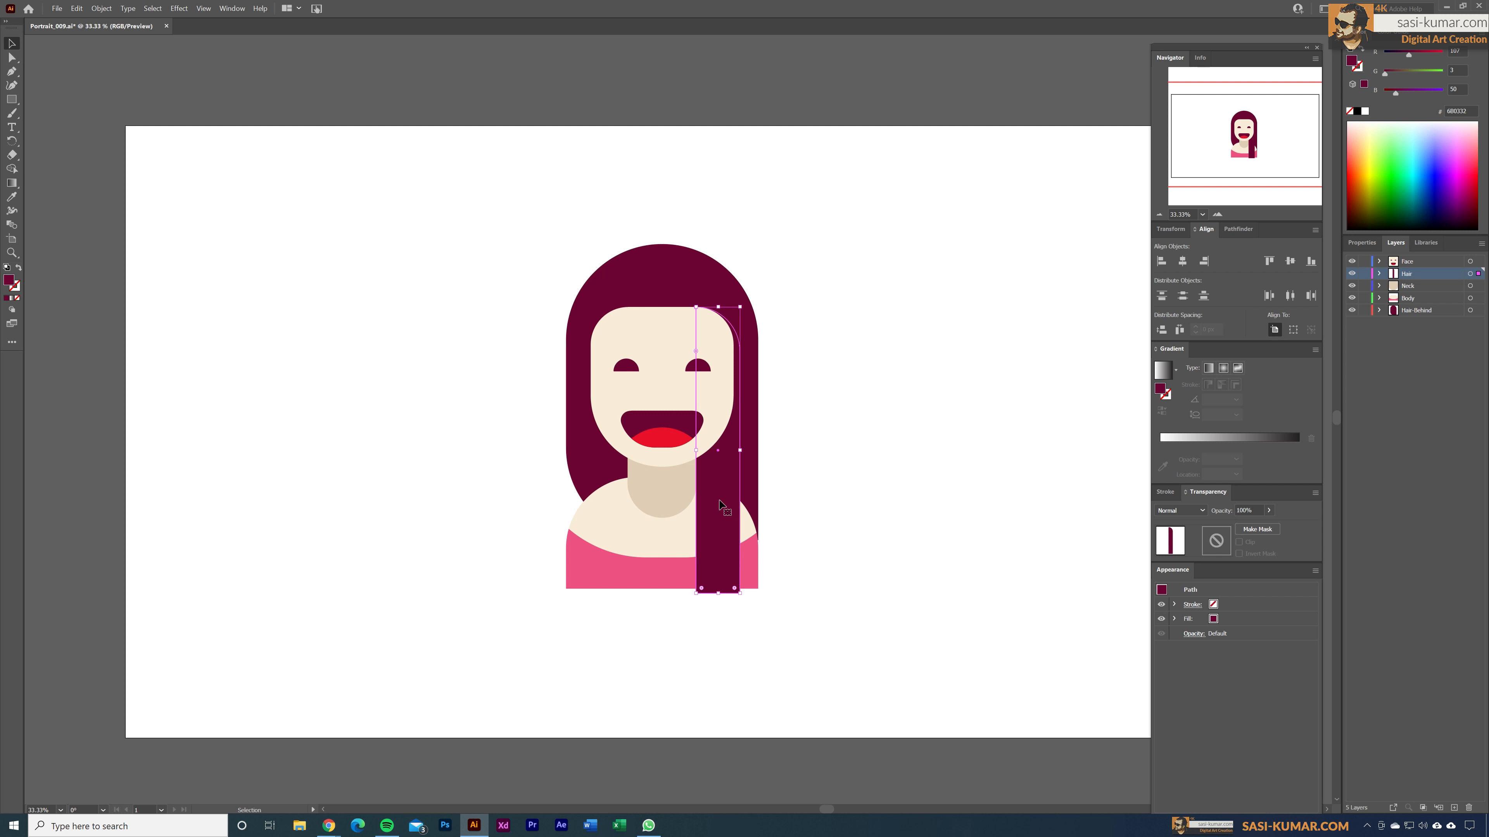
double_click(11, 280)
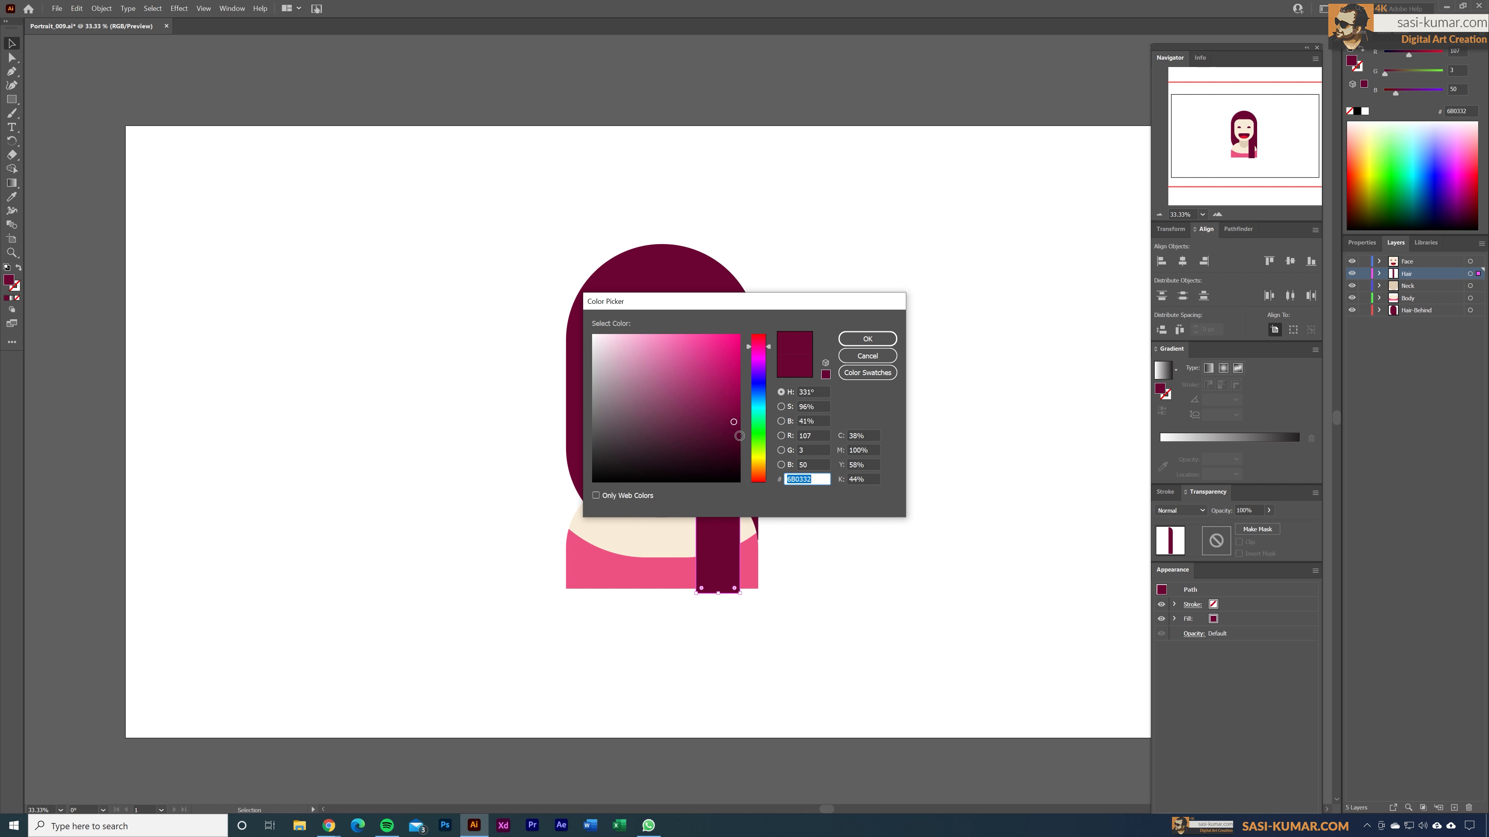
click(734, 432)
click(878, 341)
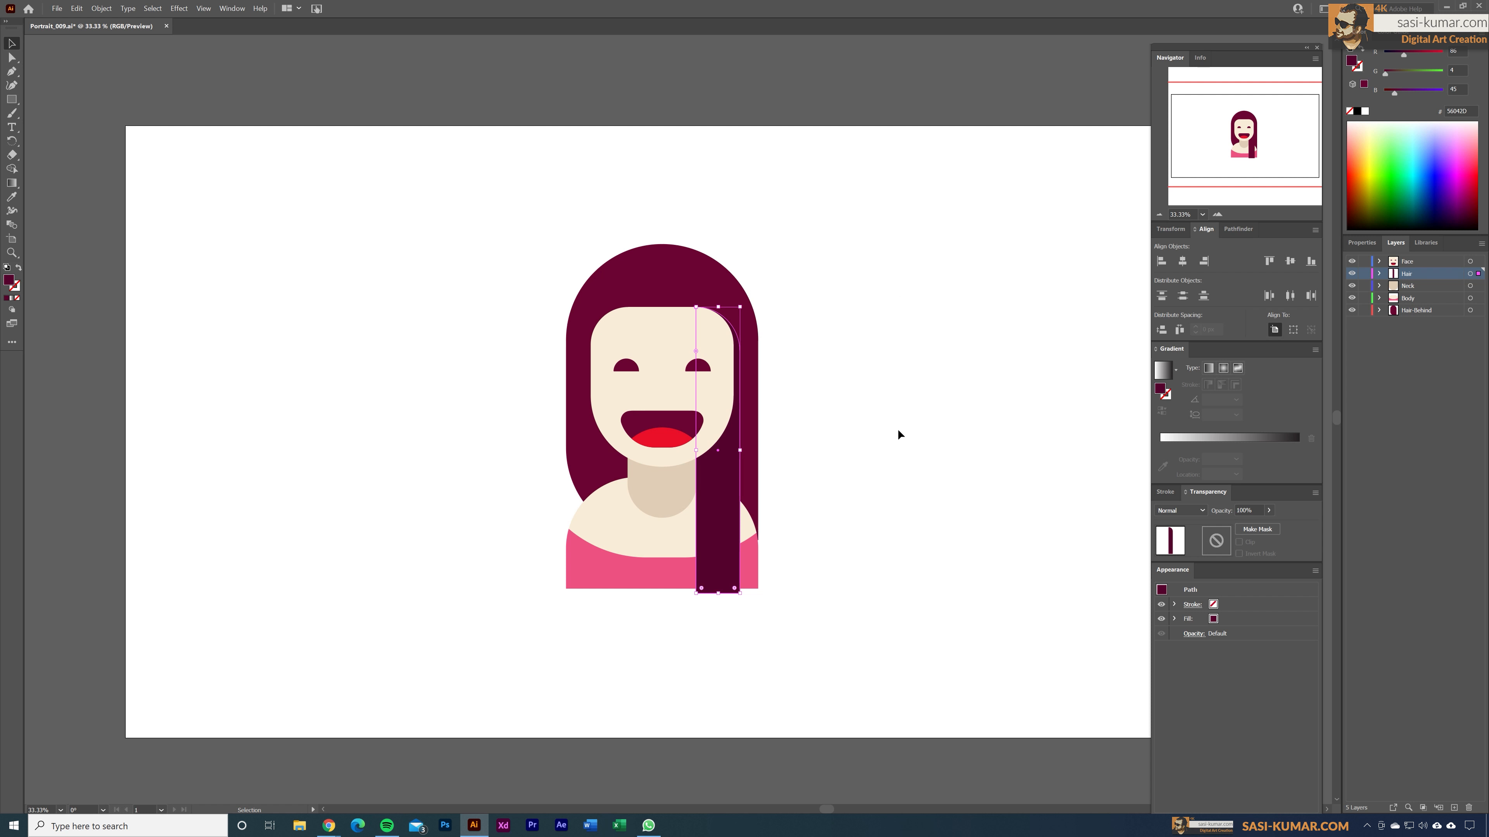
click(898, 430)
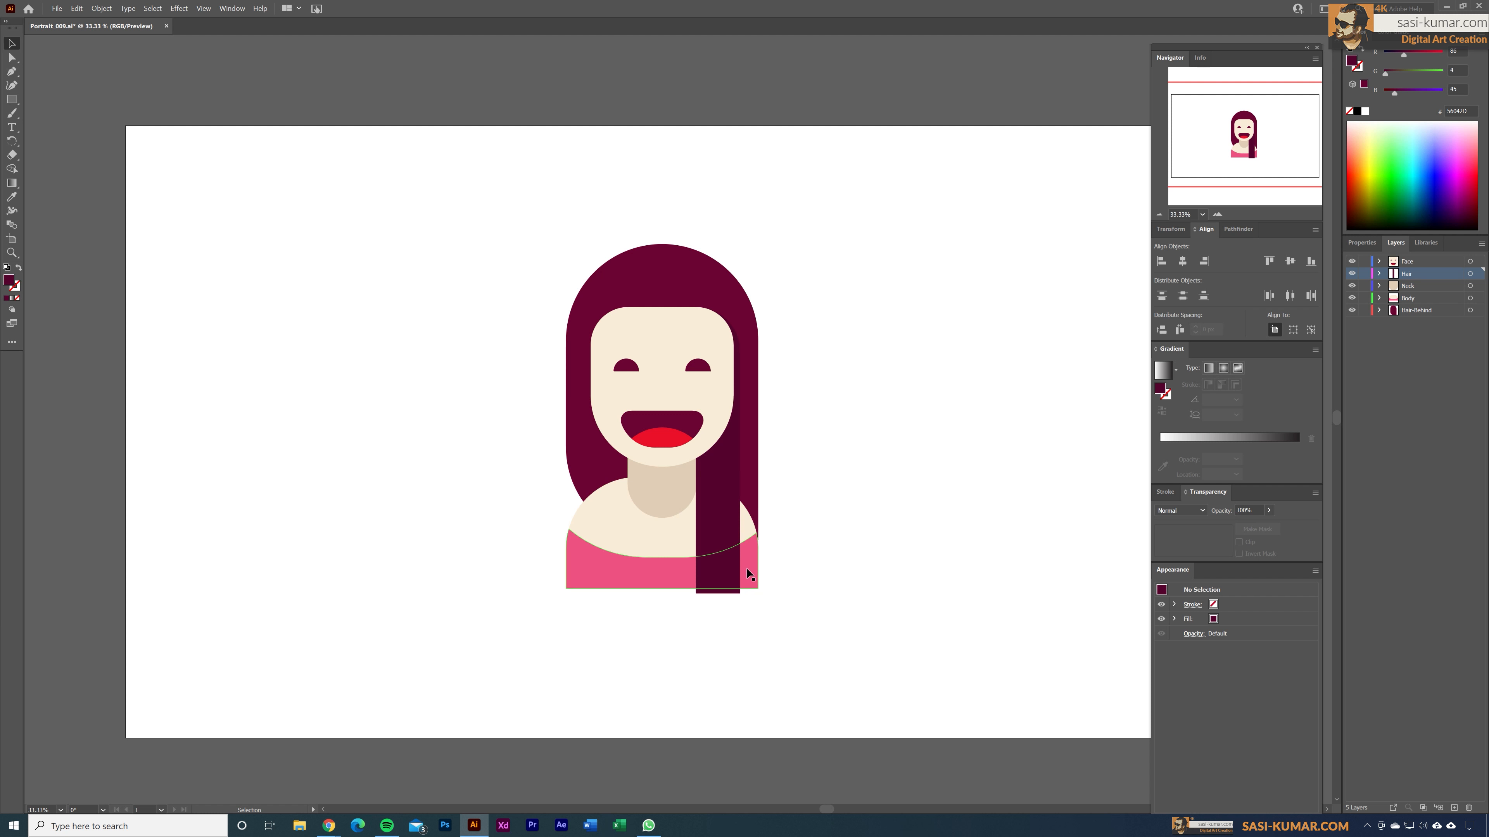
Shorten the dark hair strip so its lower end meets the bottom edge of the body.
click(729, 573)
drag(724, 600, 723, 597)
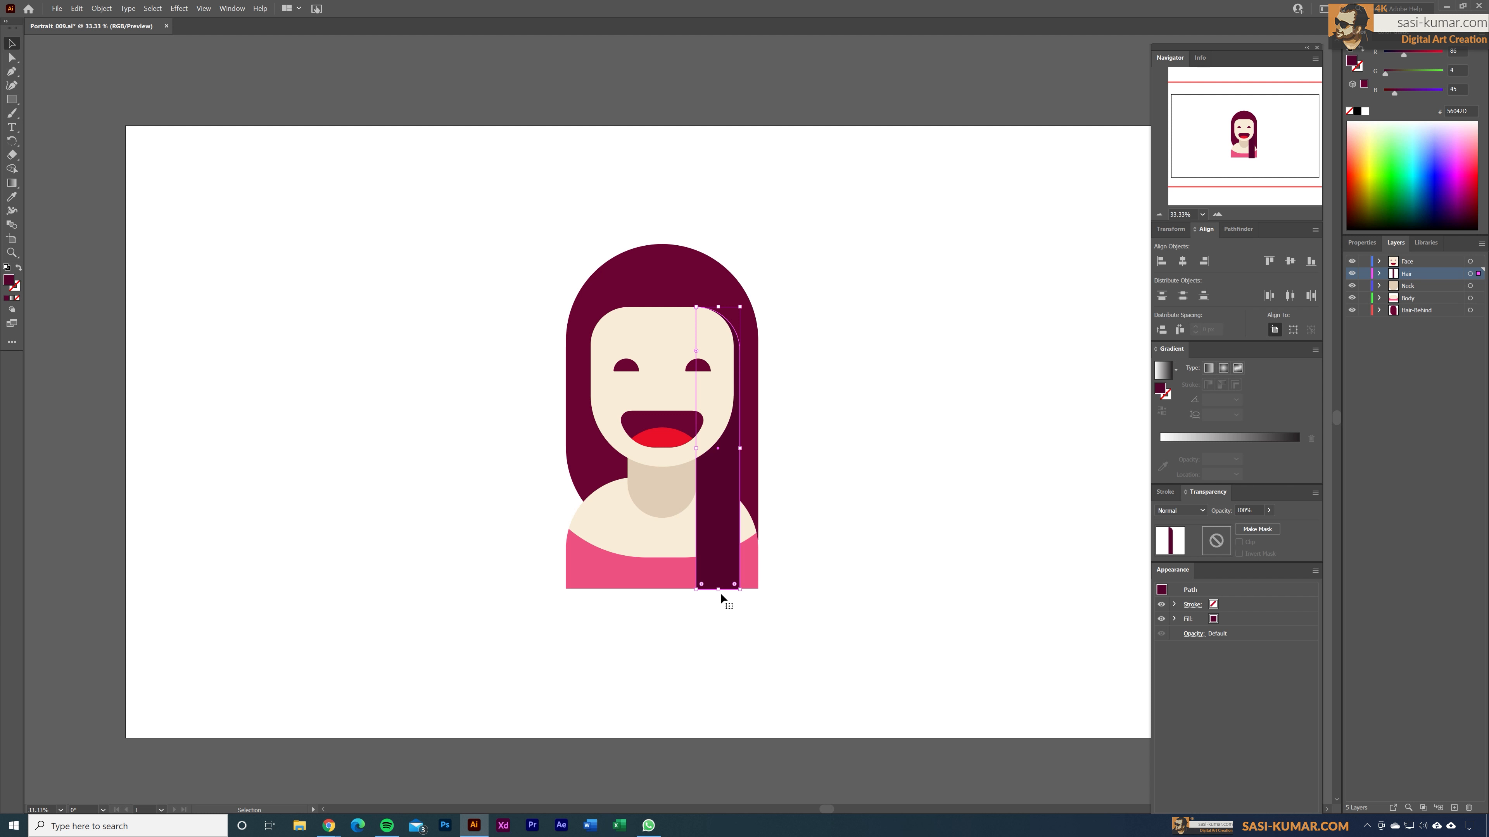
click(750, 637)
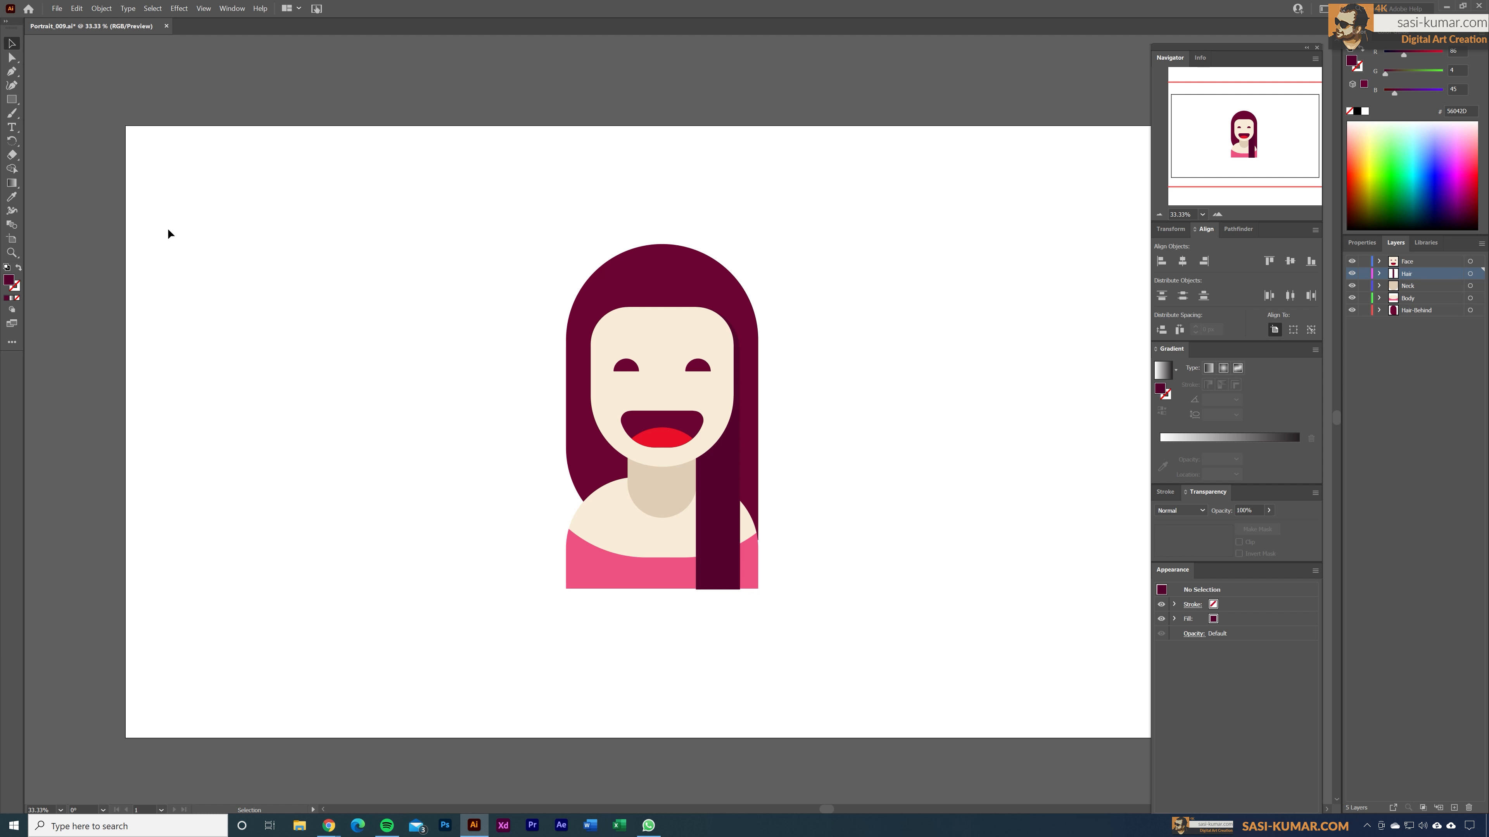
Draw a wider hair rectangle over the dark strip, from the forehead line to the body's bottom and out to the hair's right edge.
click(9, 101)
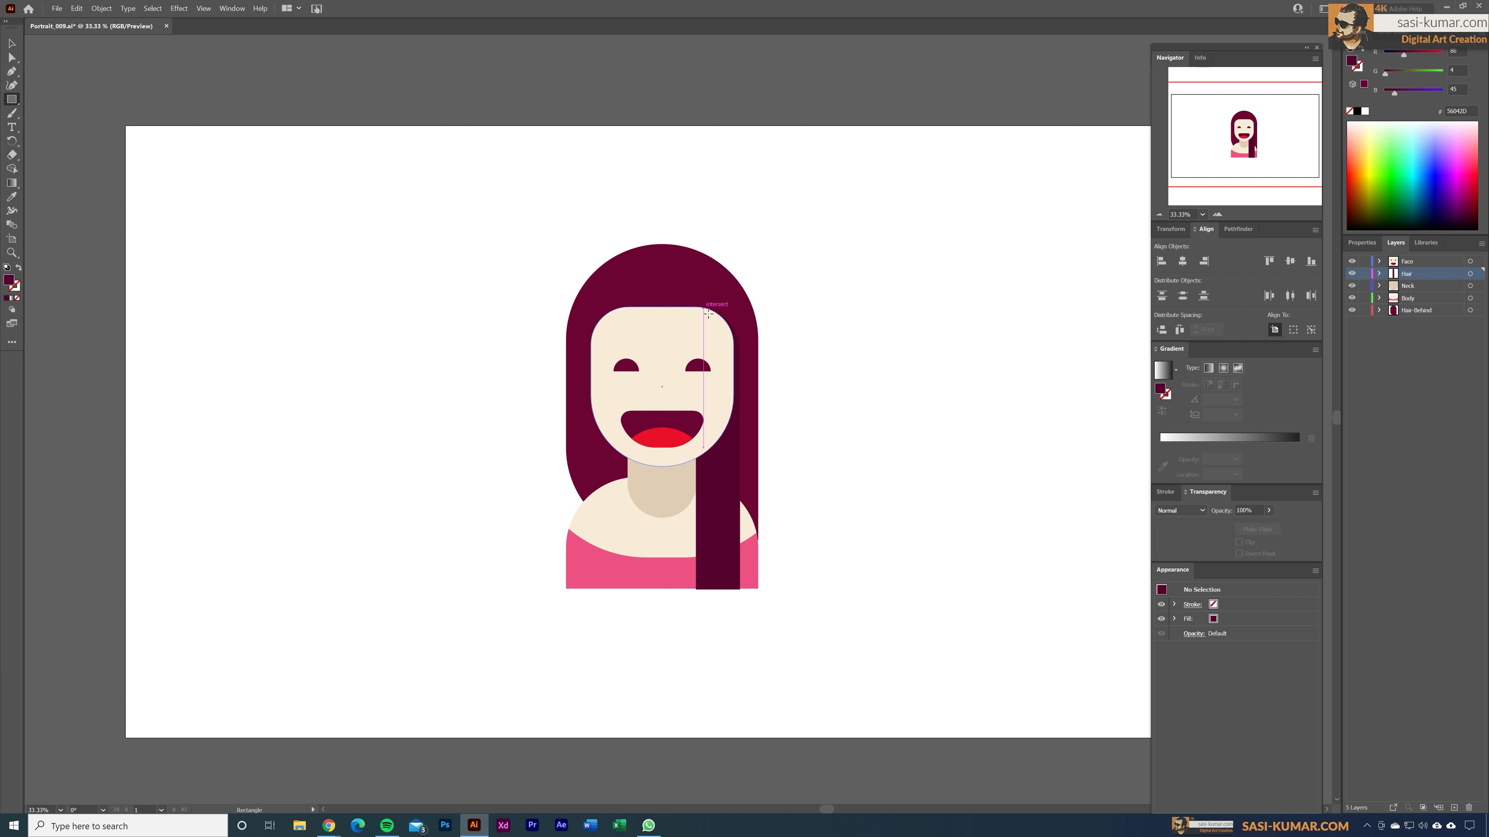
mouse_move(697, 308)
mouse_down()
mouse_move(762, 529)
mouse_move(765, 597)
mouse_up()
click(11, 44)
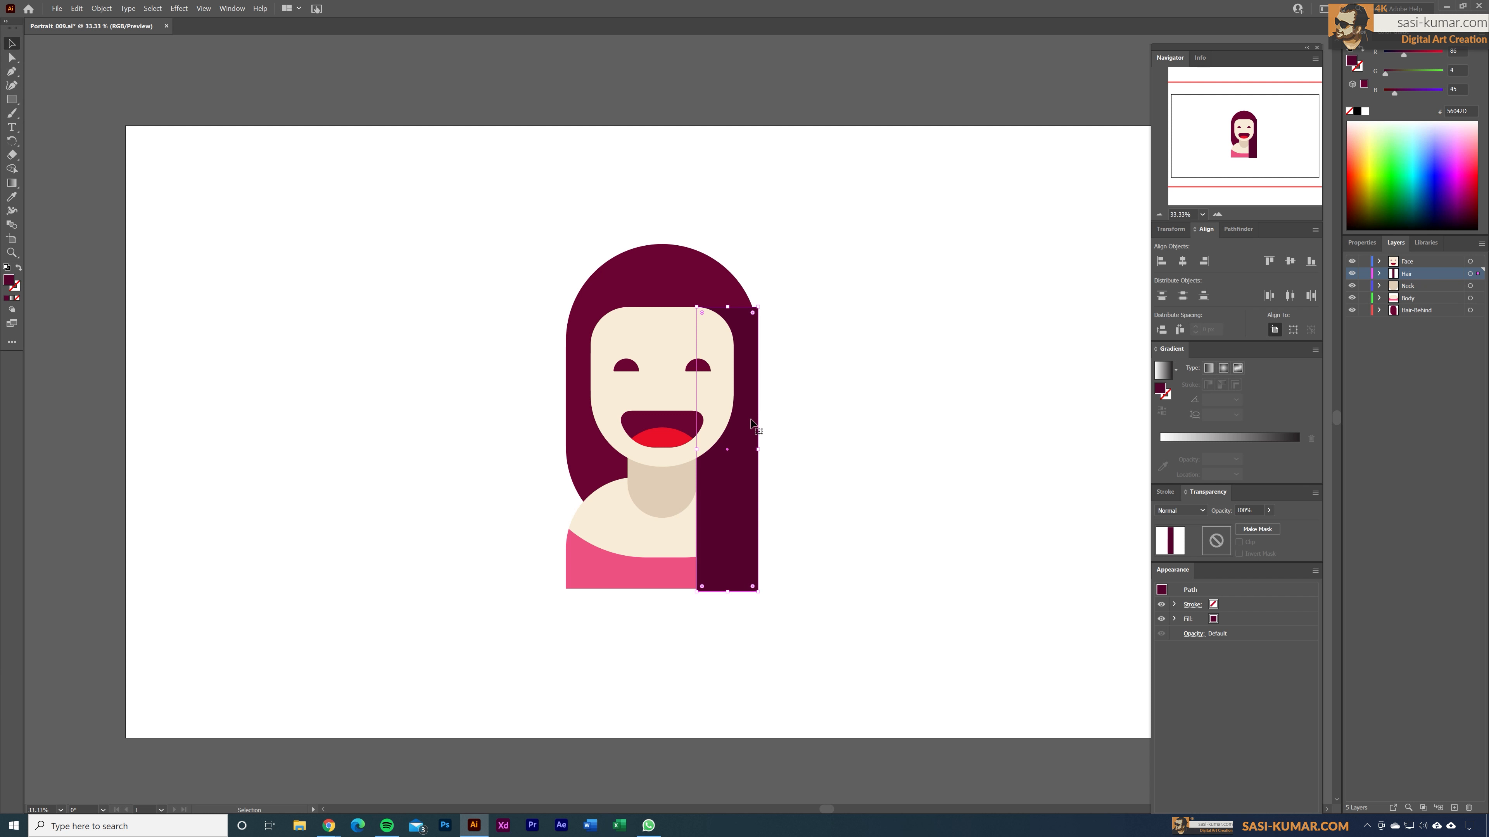
drag(765, 456, 758, 456)
Round the upper right corner of the wide hair rectangle so it stays inside the hair outline.
key(ctrl+plus)
key(ctrl+plus)
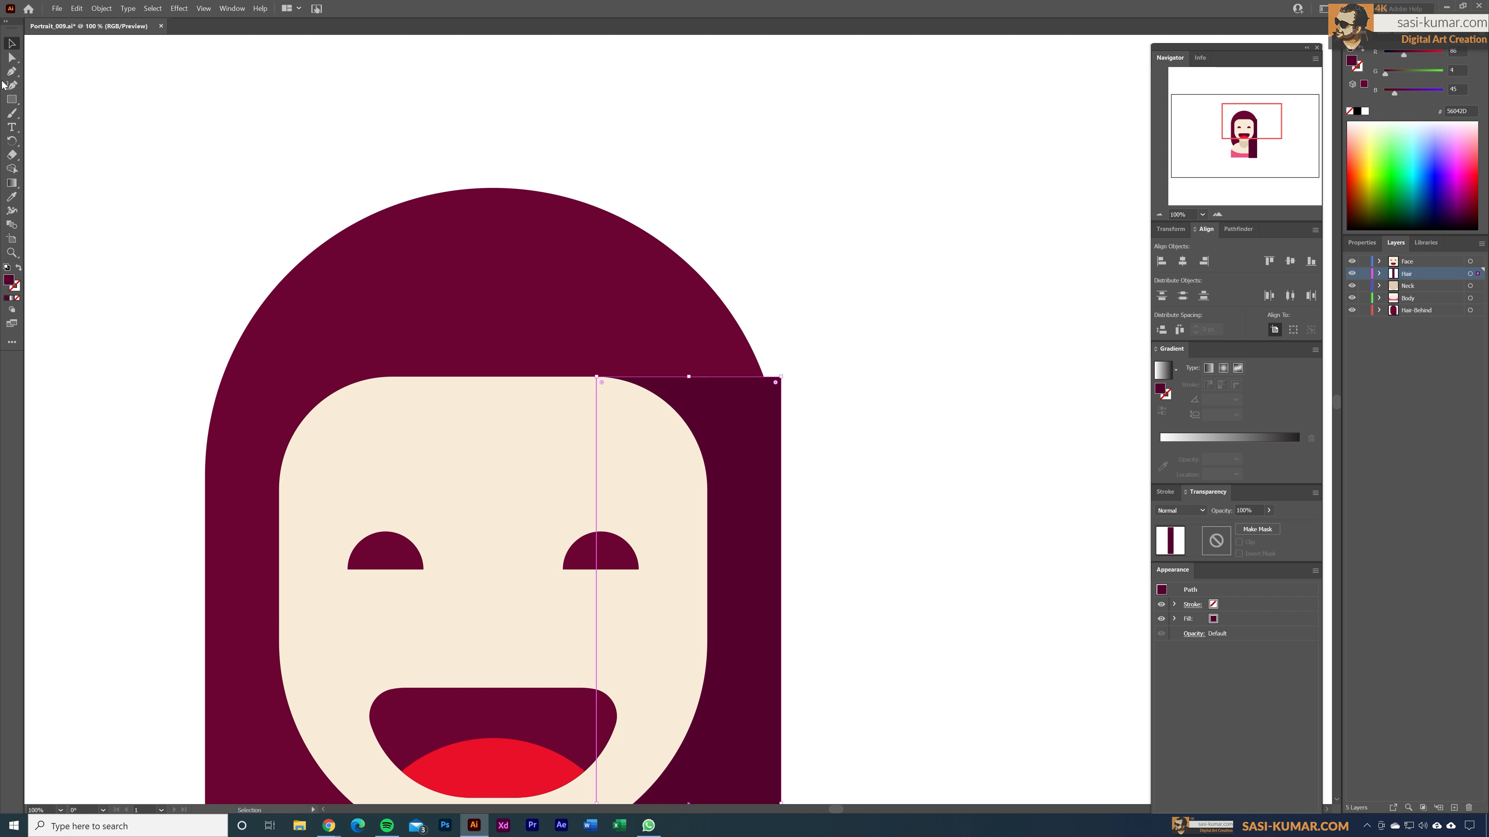
key(a)
drag(775, 383, 557, 427)
key(v)
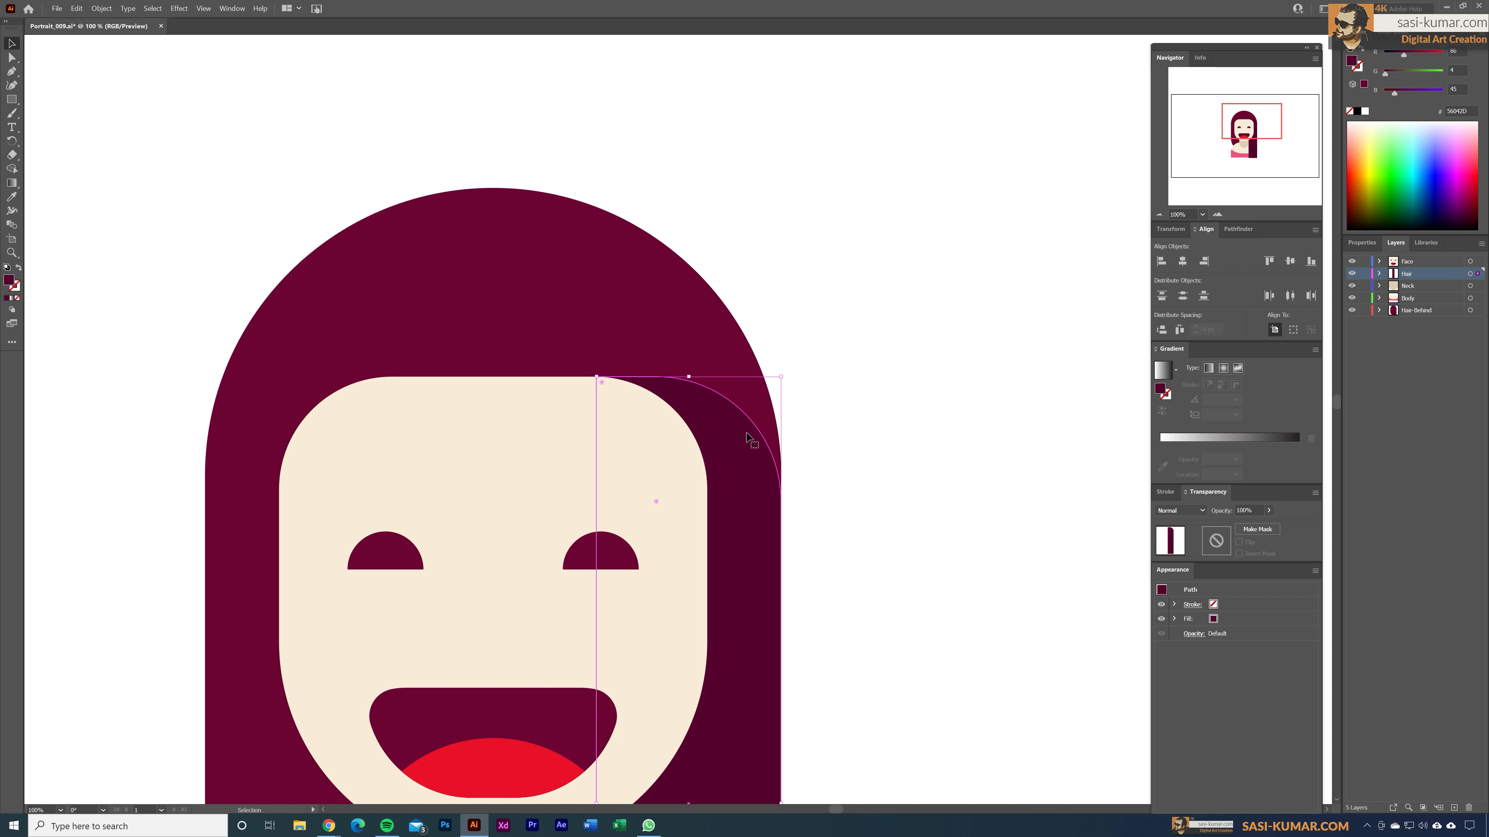
Fill the wide hair rectangle with the hair's maroon, 6B0332.
key(i)
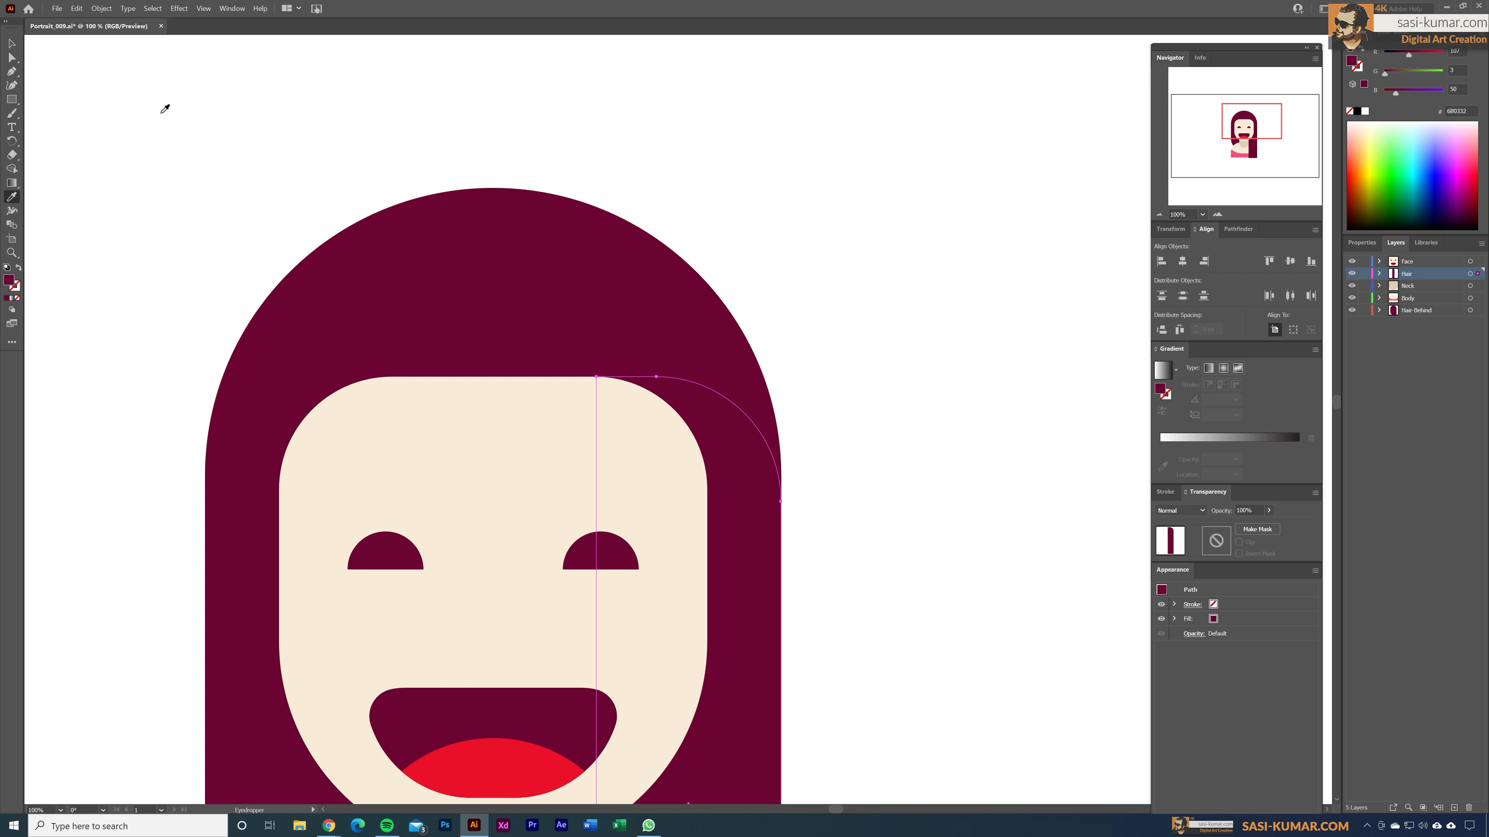
click(11, 43)
click(758, 225)
Send the wide maroon hair shape backward, behind the dark hair strip.
click(756, 500)
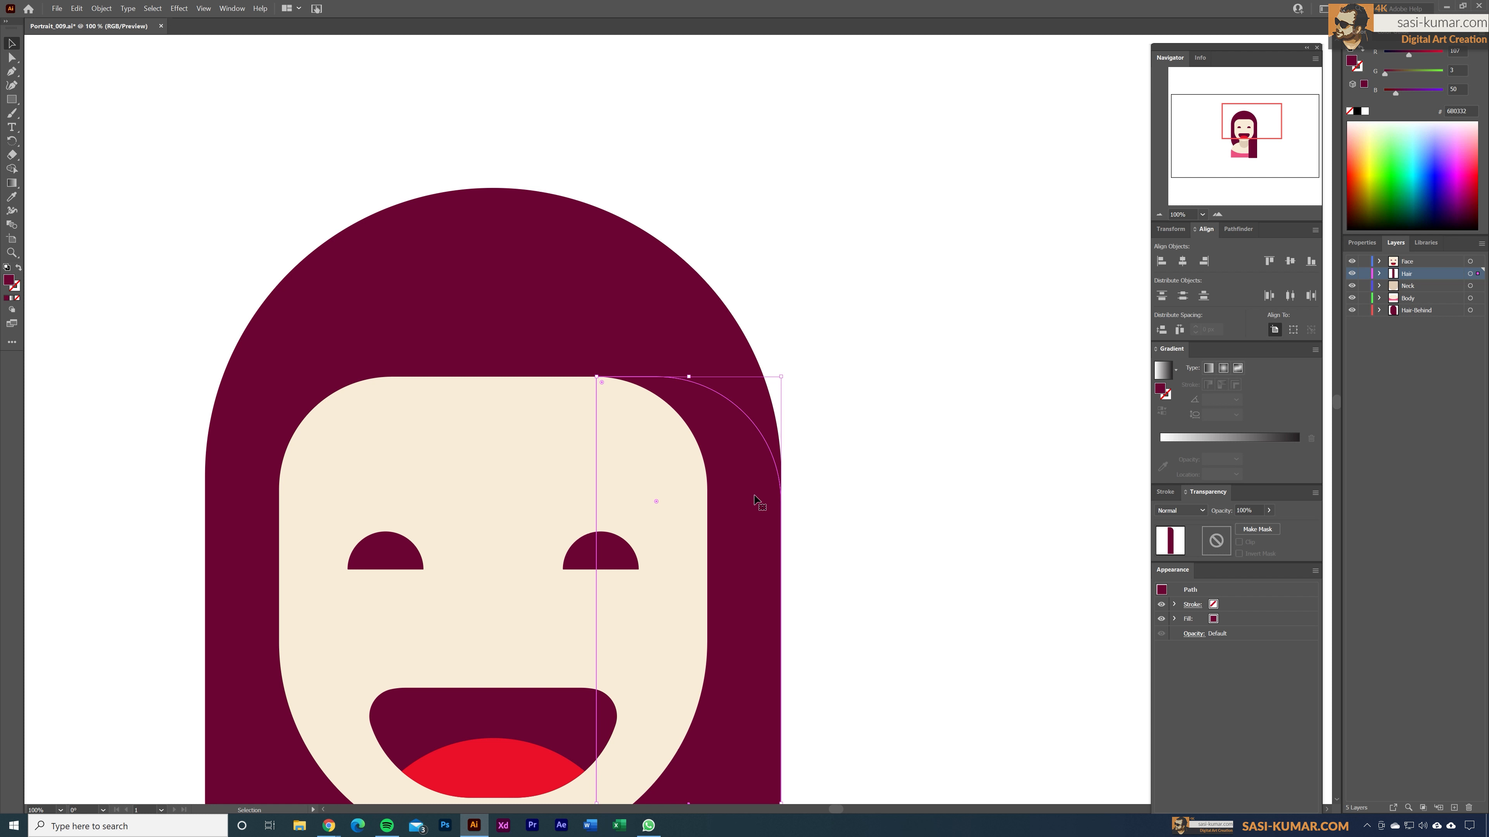
key(ctrl+bracketleft)
key(ctrl+minus)
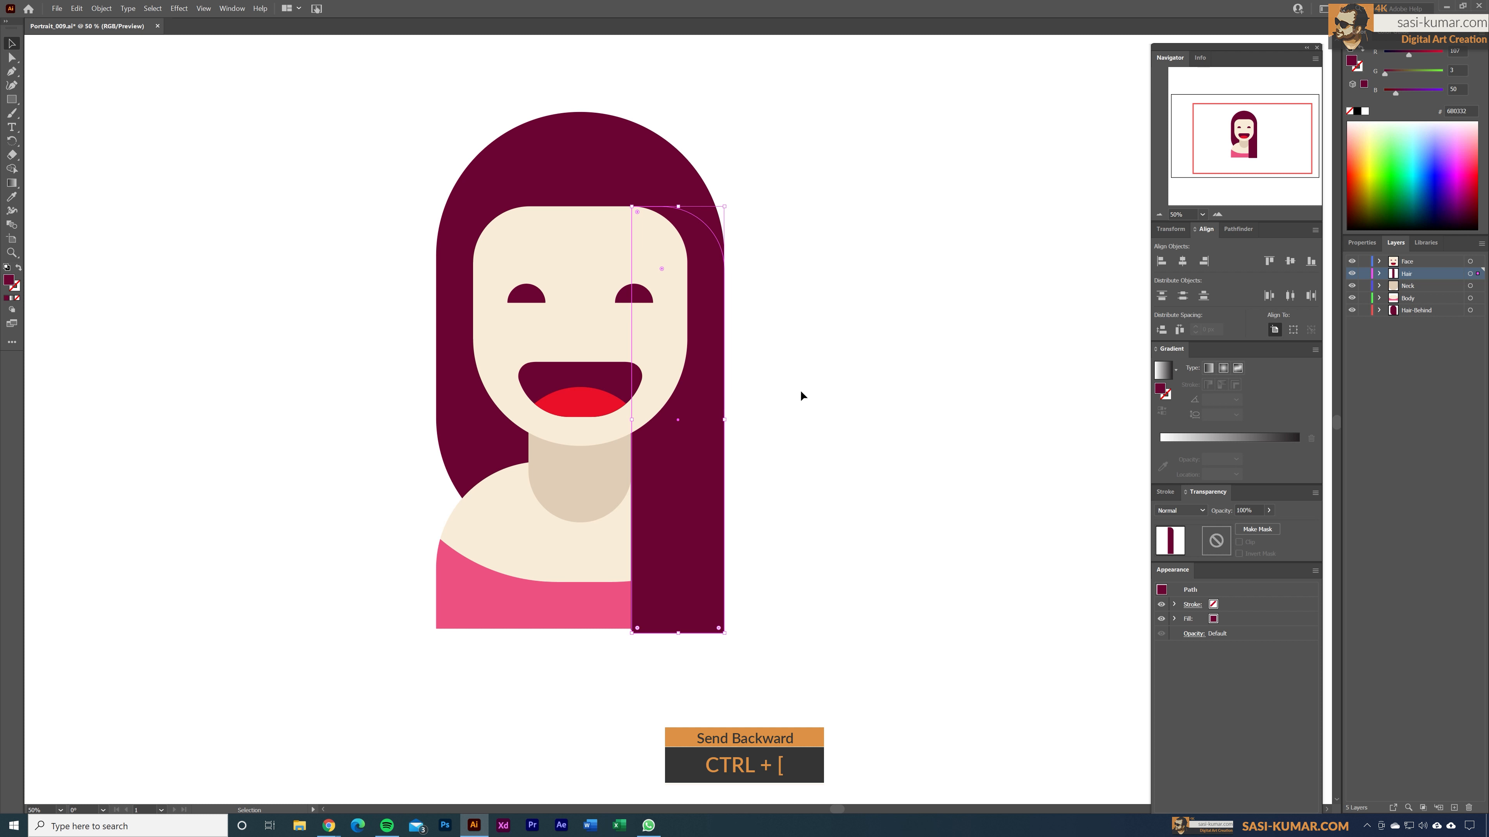
key(ctrl+bracketleft)
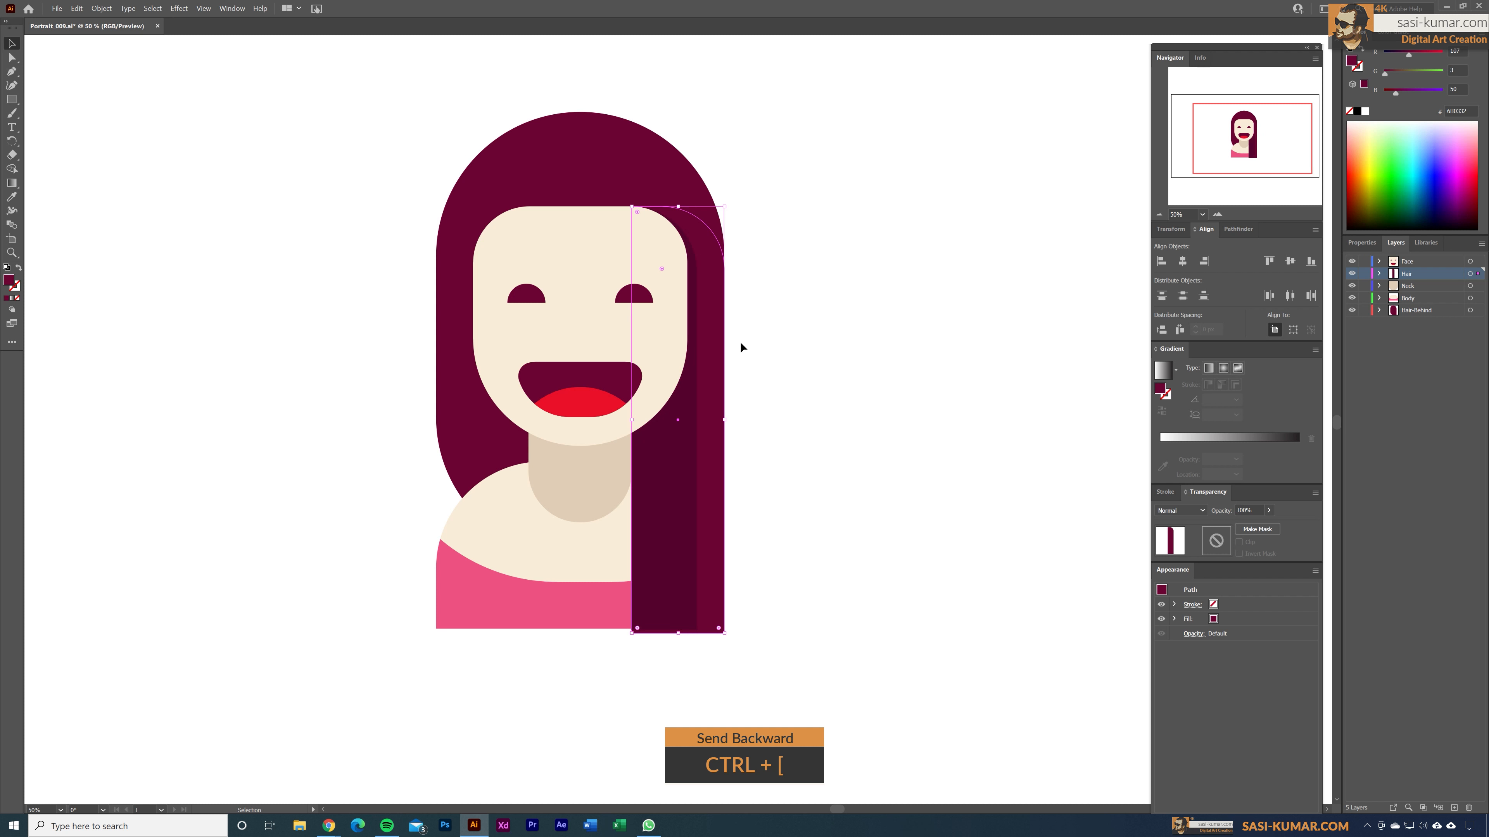
click(741, 344)
drag(811, 352, 861, 366)
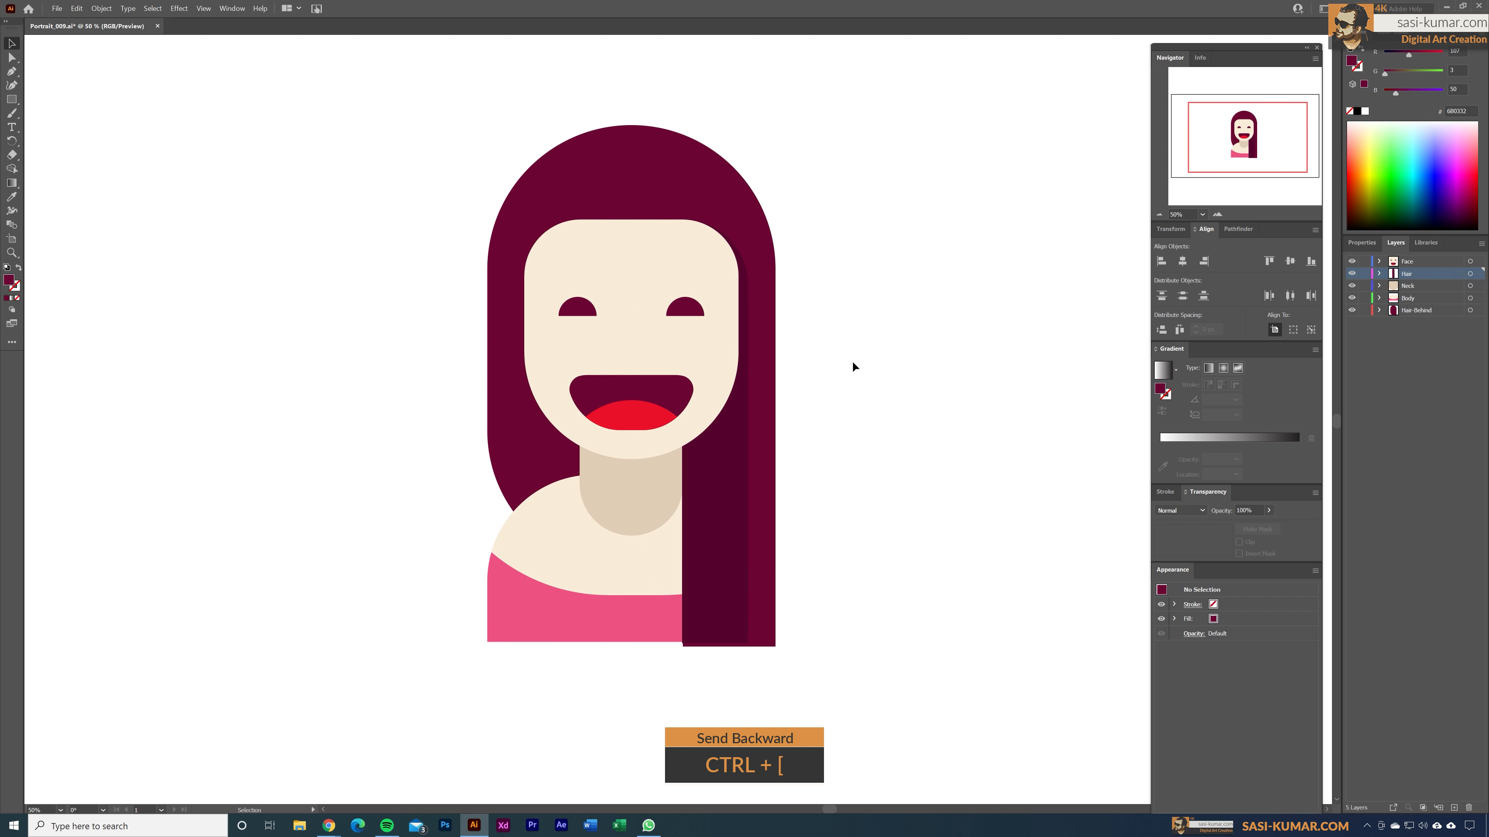
Create a new layer above the Face layer and name it Hair.
click(1428, 260)
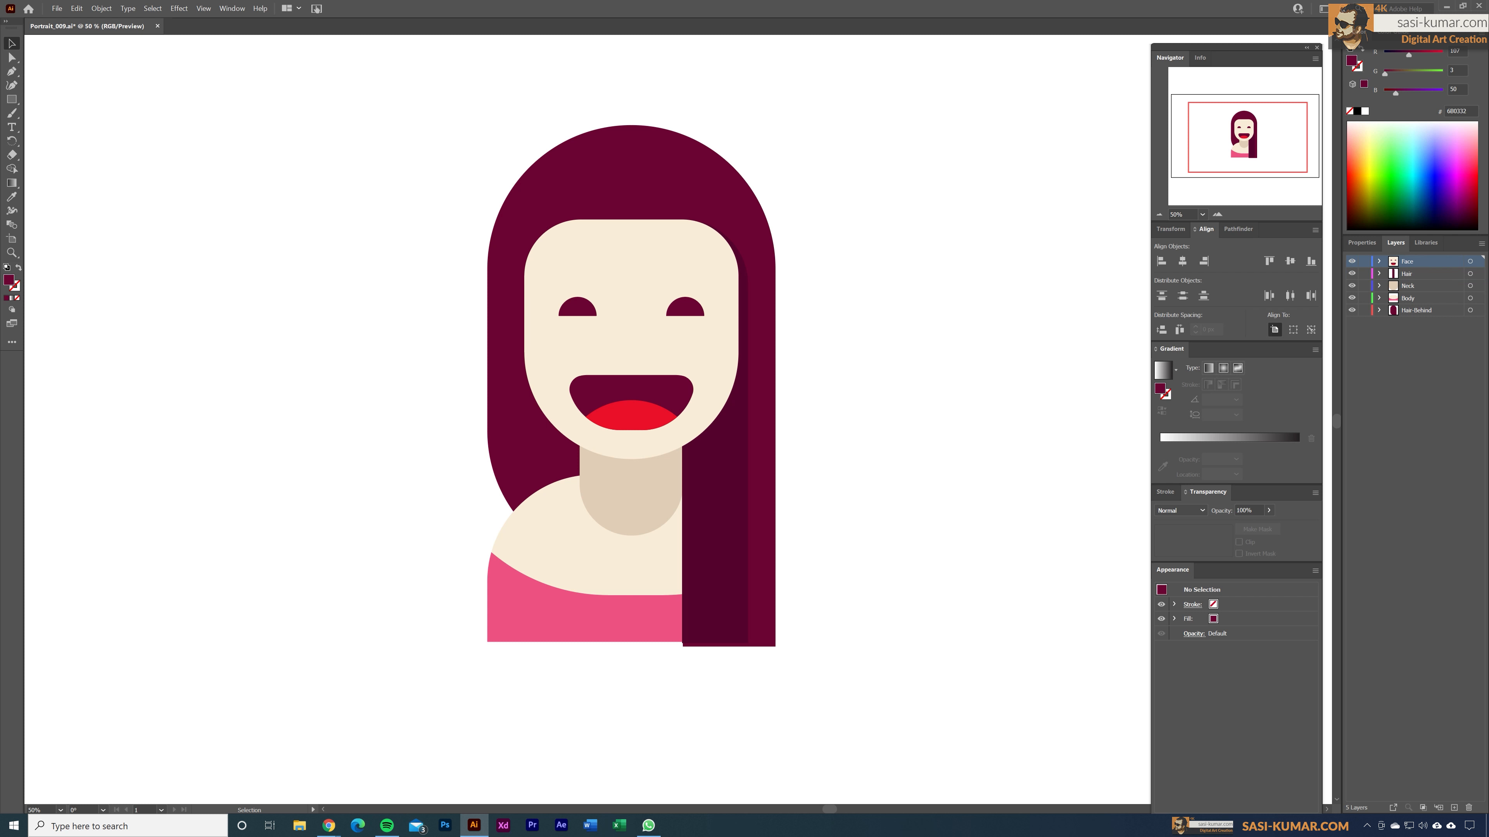
click(1454, 808)
double_click(1409, 262)
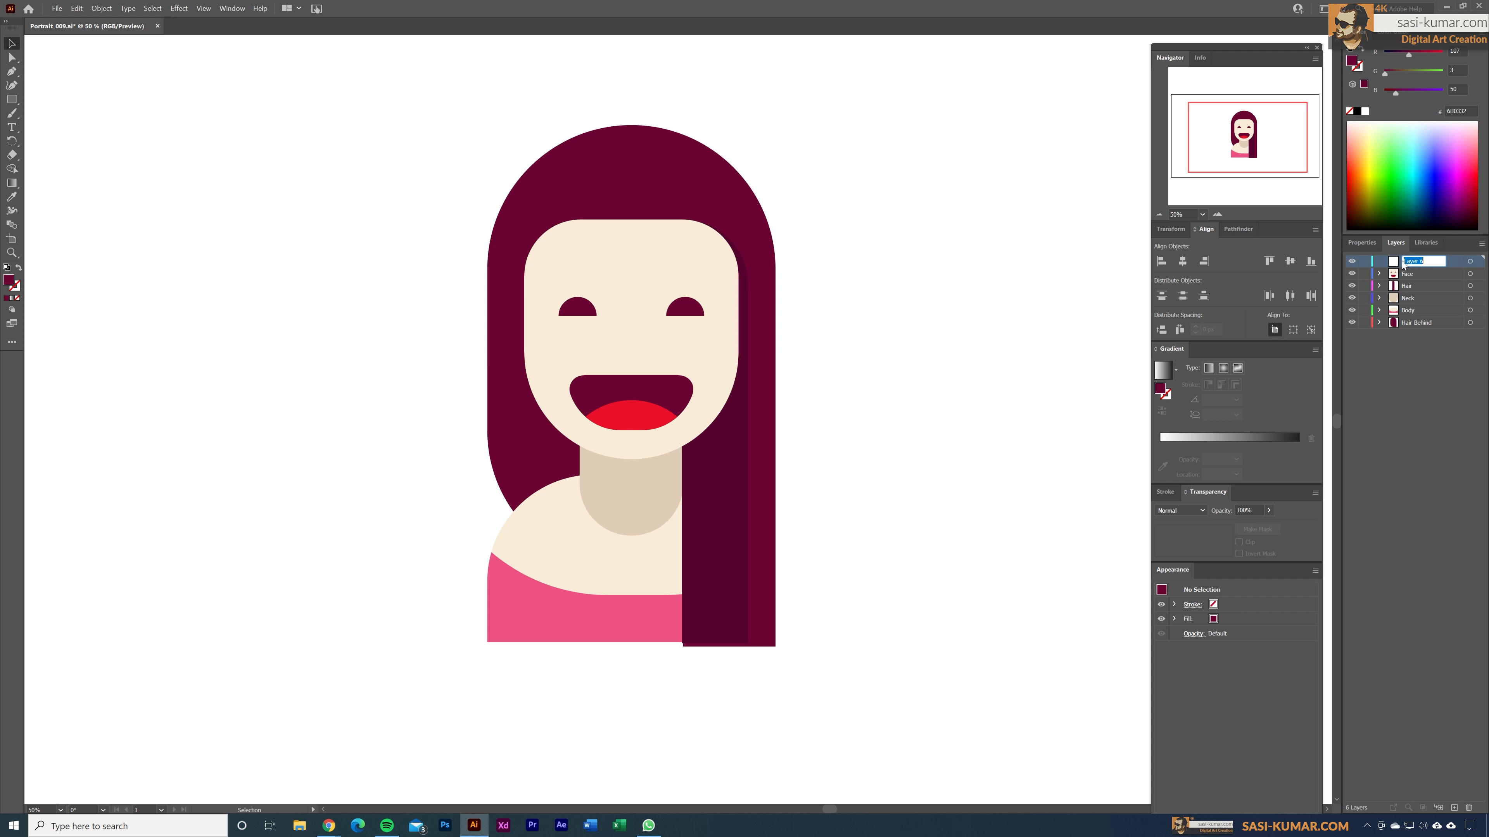
text(Hair)
key(Return)
Increase the rounding of the back hair outline's lower left corner so it curves further in toward the shoulder.
click(497, 440)
key(a)
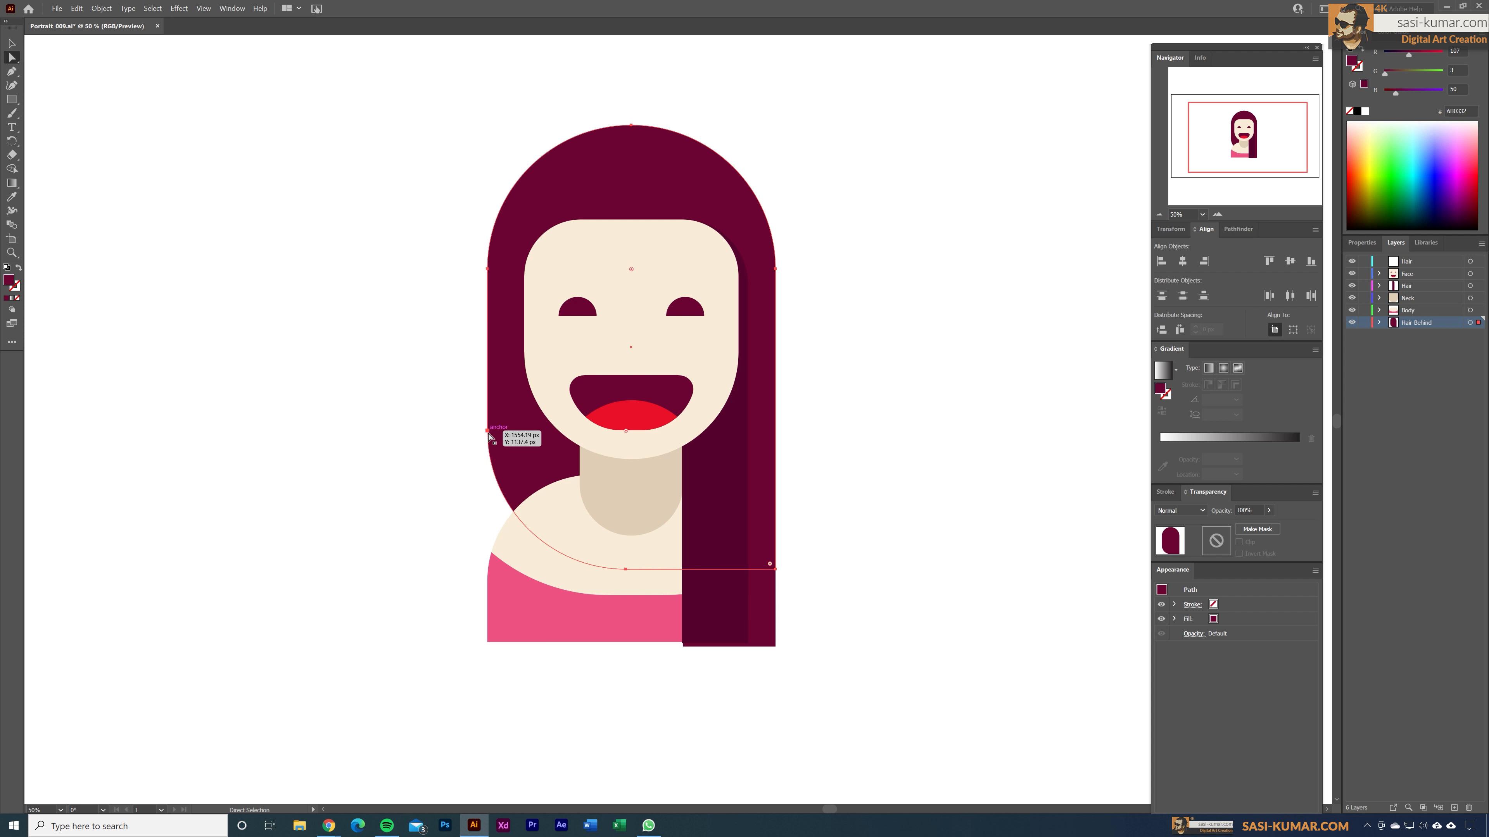
click(625, 569)
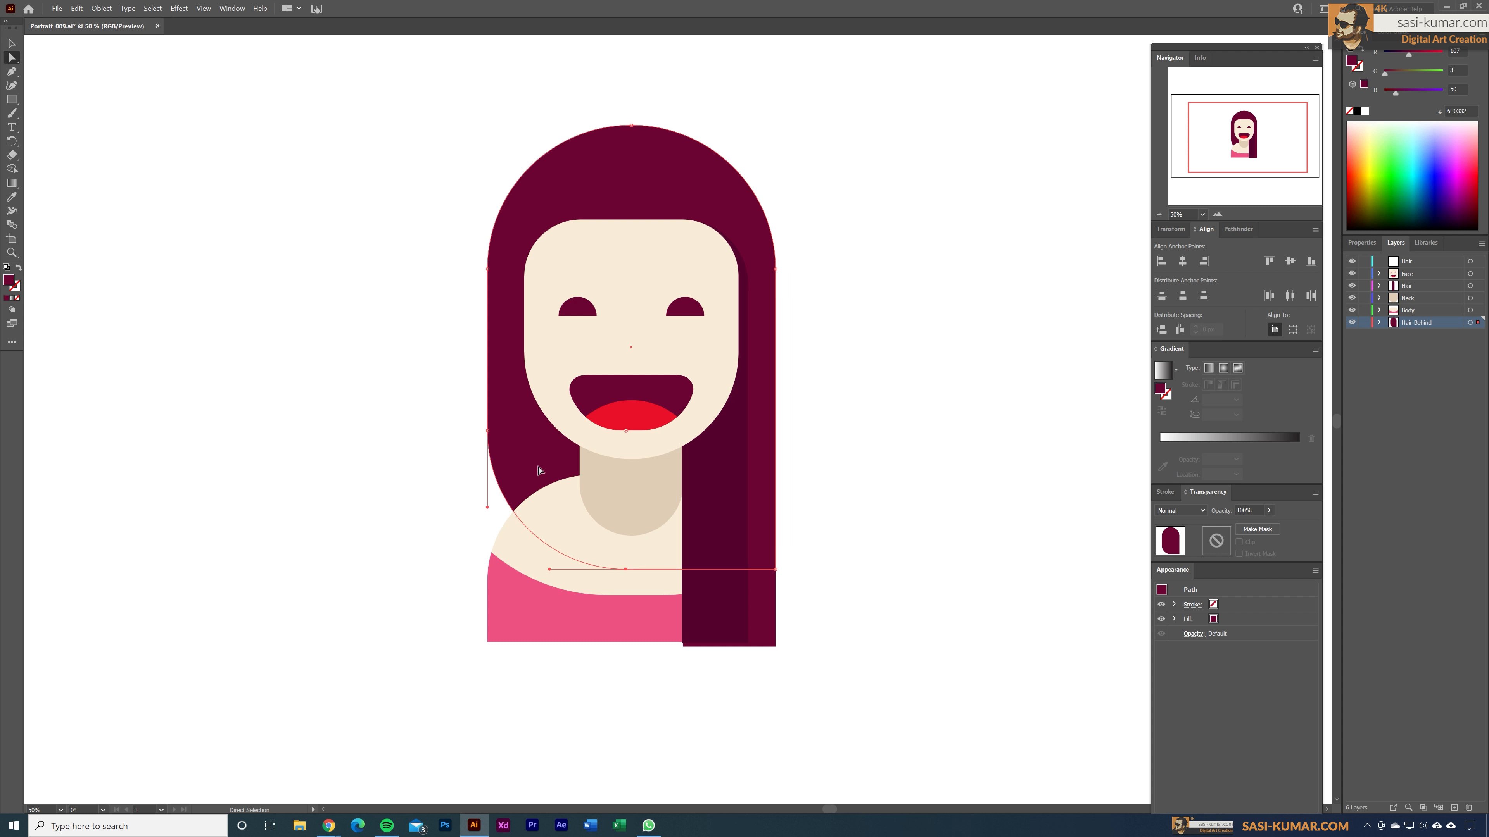
drag(627, 432, 674, 374)
click(250, 479)
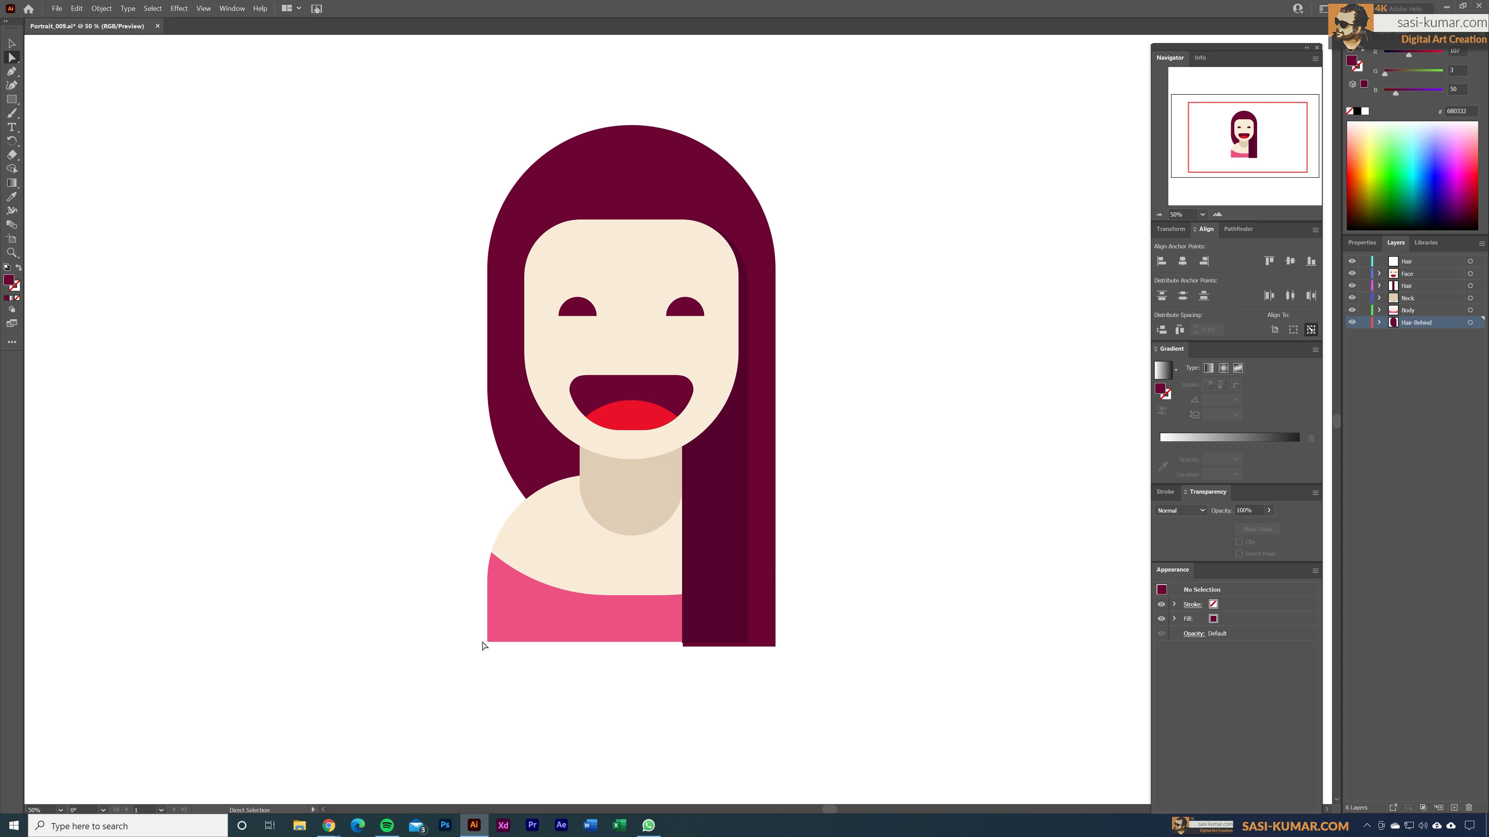
Draw a tall rectangle behind the face on the Hair-Behind layer and fill it with the hair strip's dark maroon, 56042D.
click(9, 100)
drag(546, 654, 716, 193)
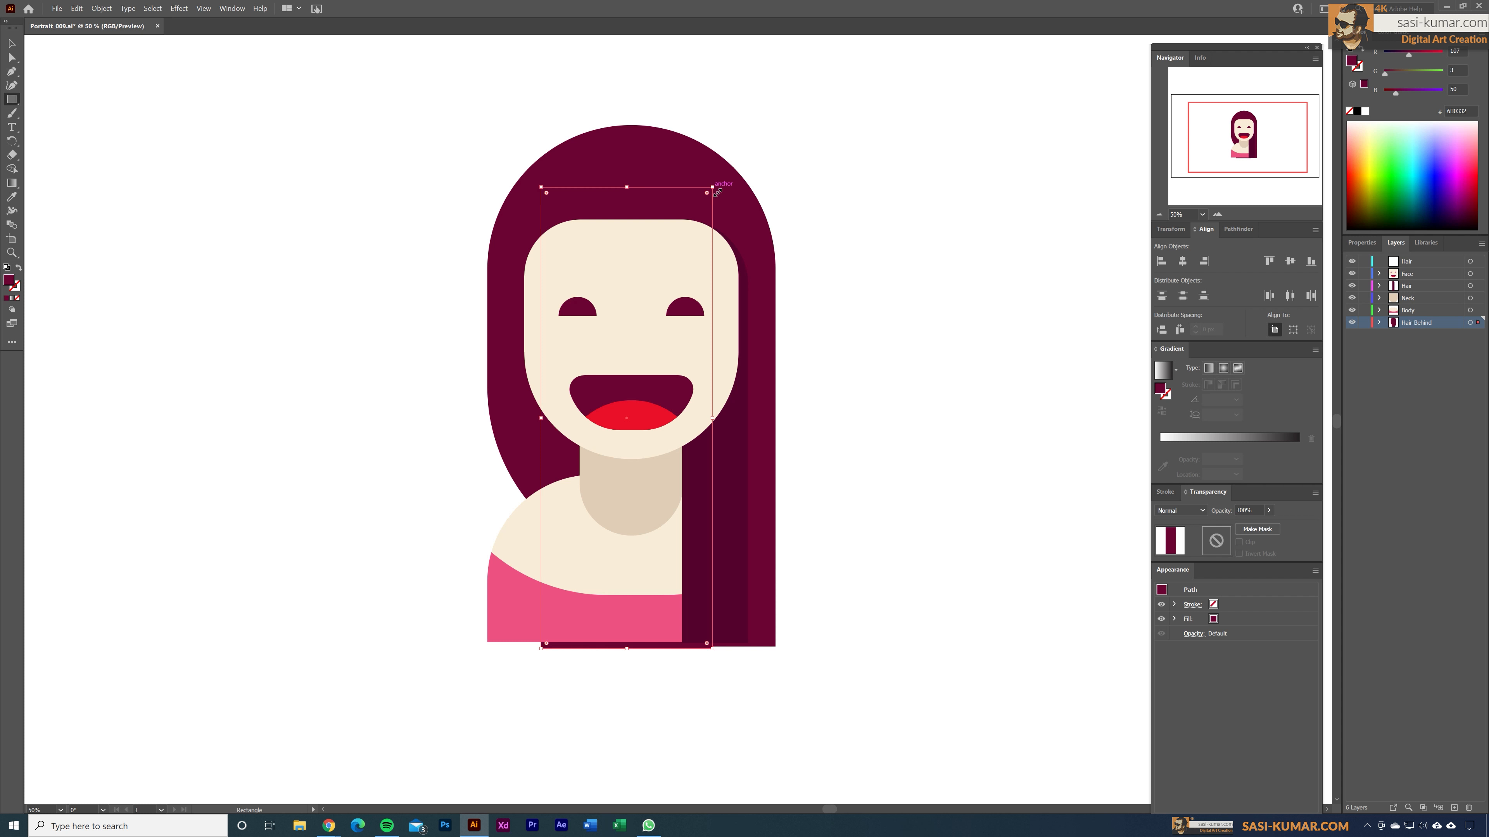
key(i)
click(727, 435)
key(v)
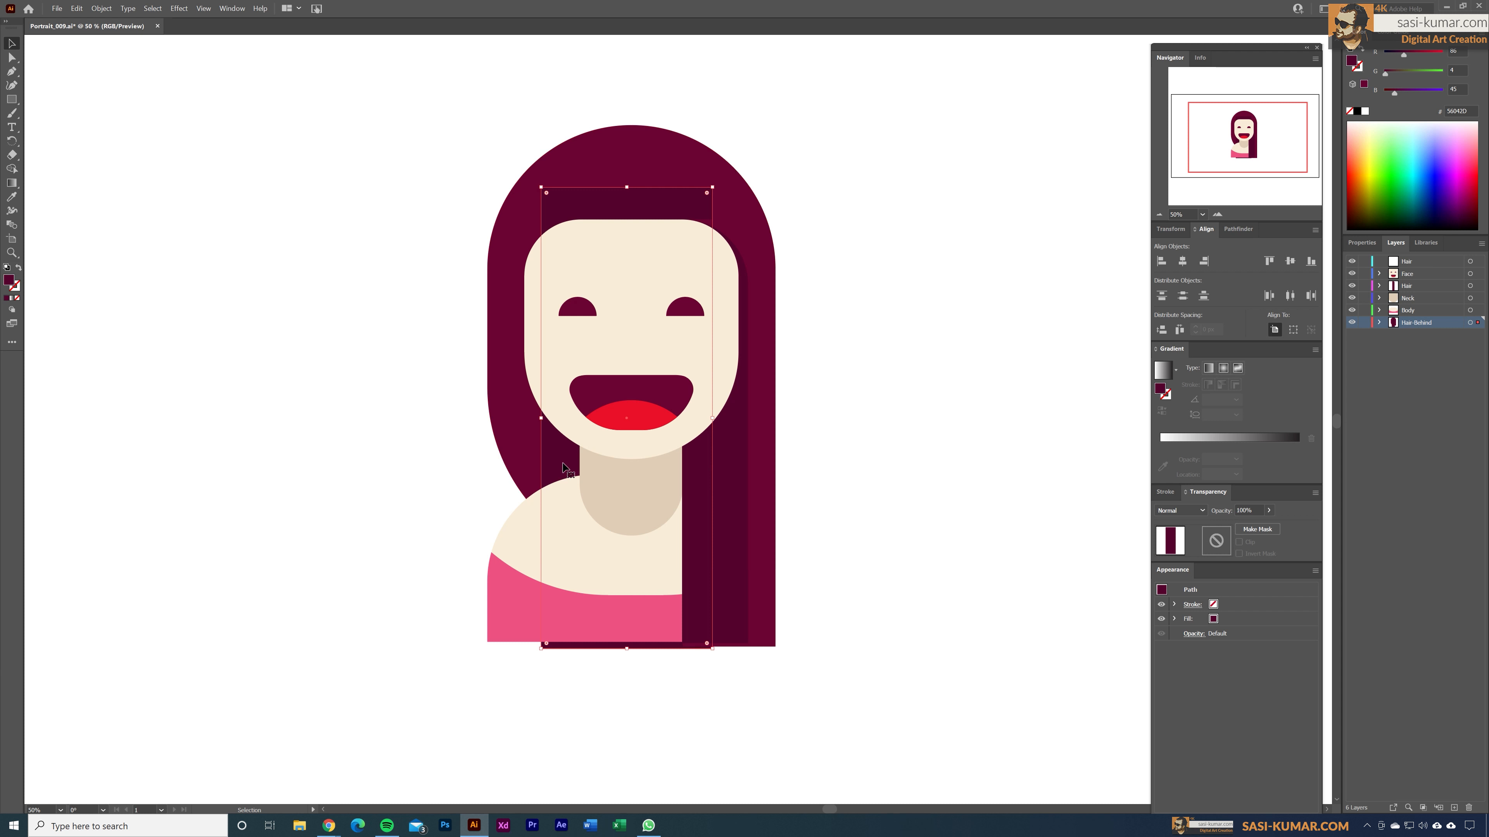
Fit the dark rectangle from forehead line to body's bottom along the face's left edge, and round its upper left corner.
drag(562, 467, 547, 471)
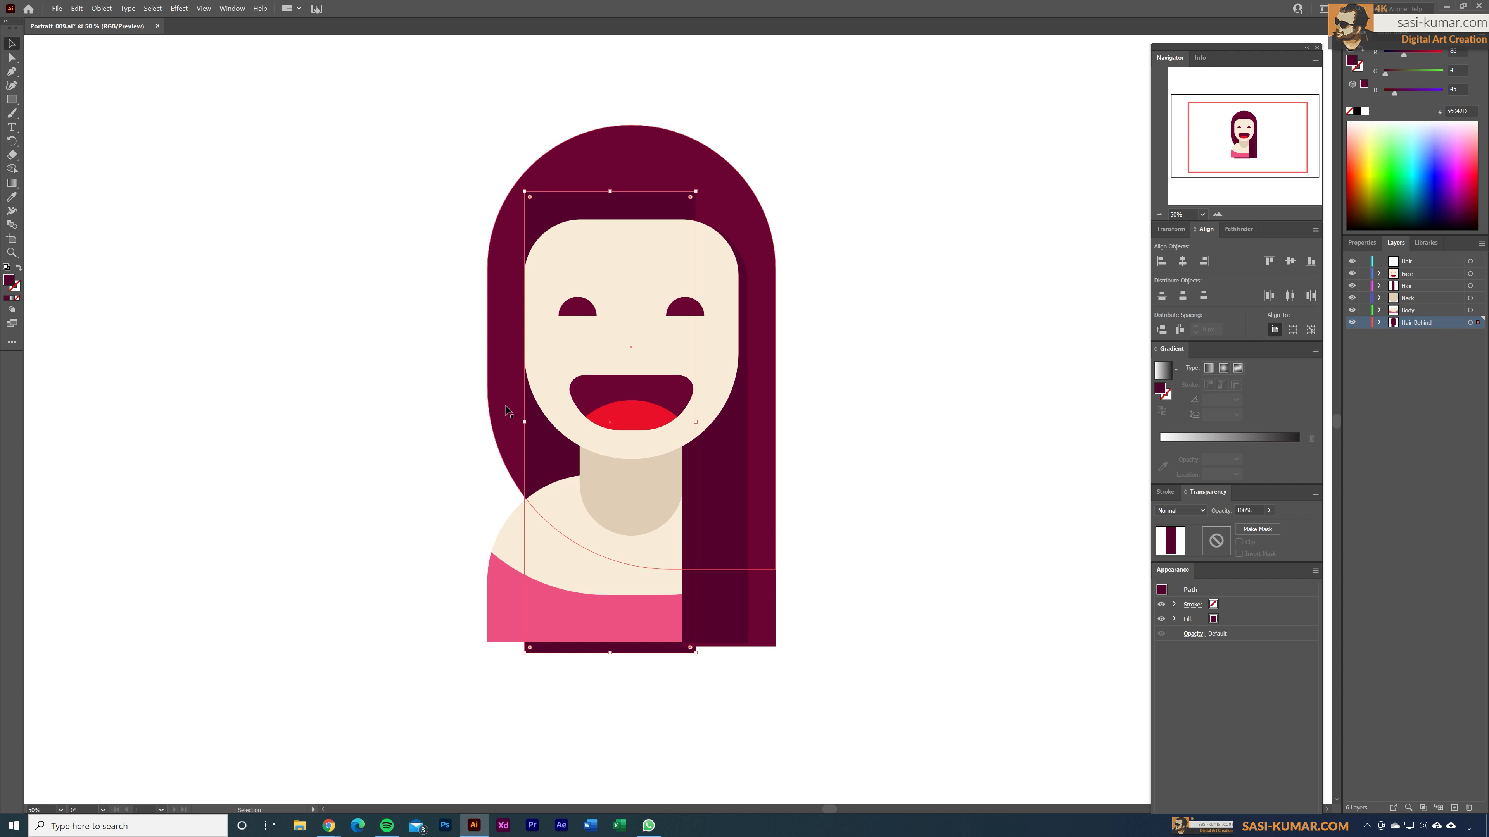
drag(611, 652, 610, 642)
drag(613, 197, 569, 288)
click(12, 57)
key(ctrl+plus)
key(ctrl+plus)
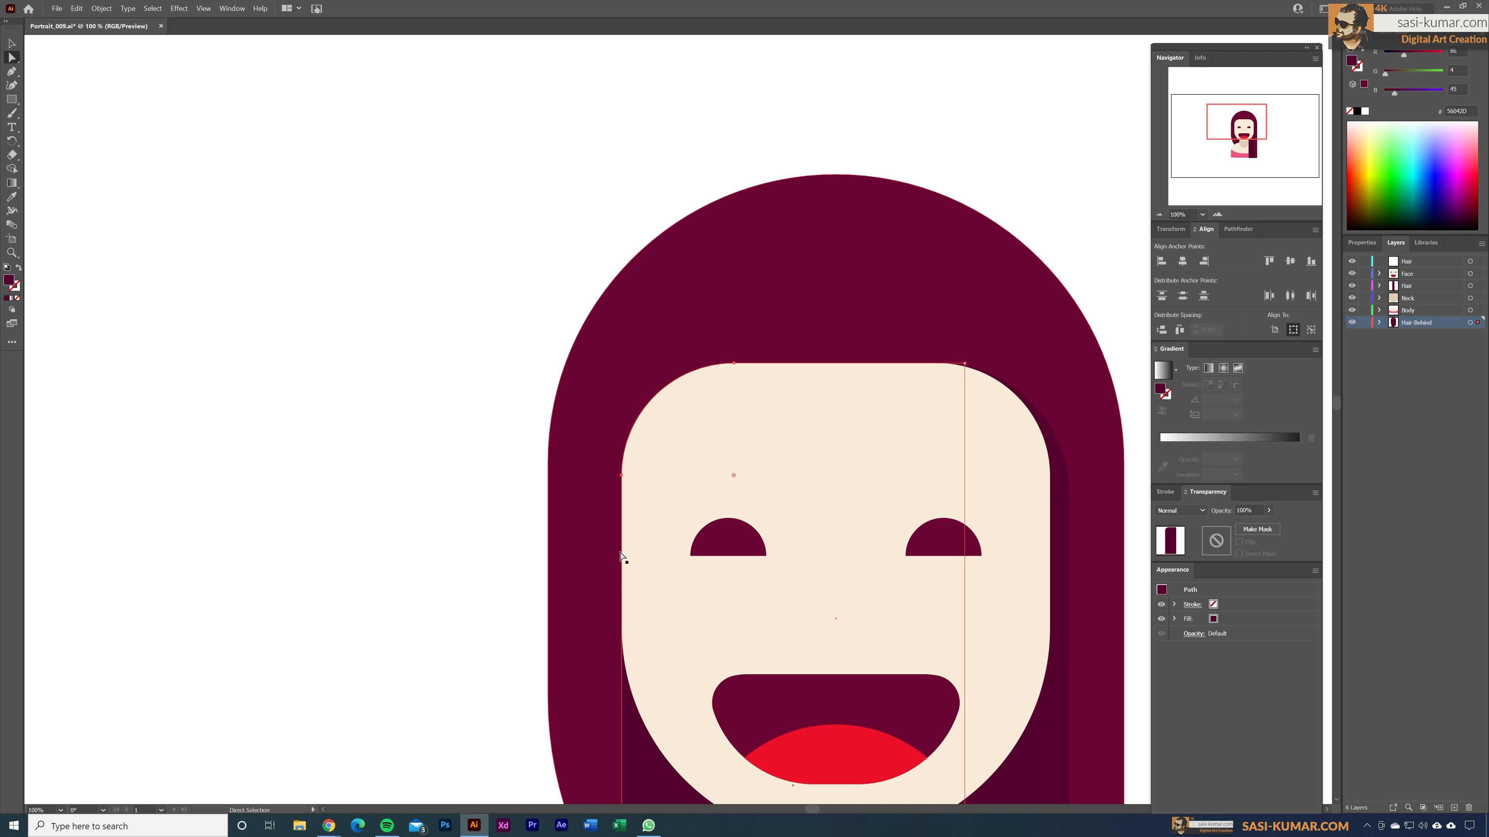
key(ctrl+minus)
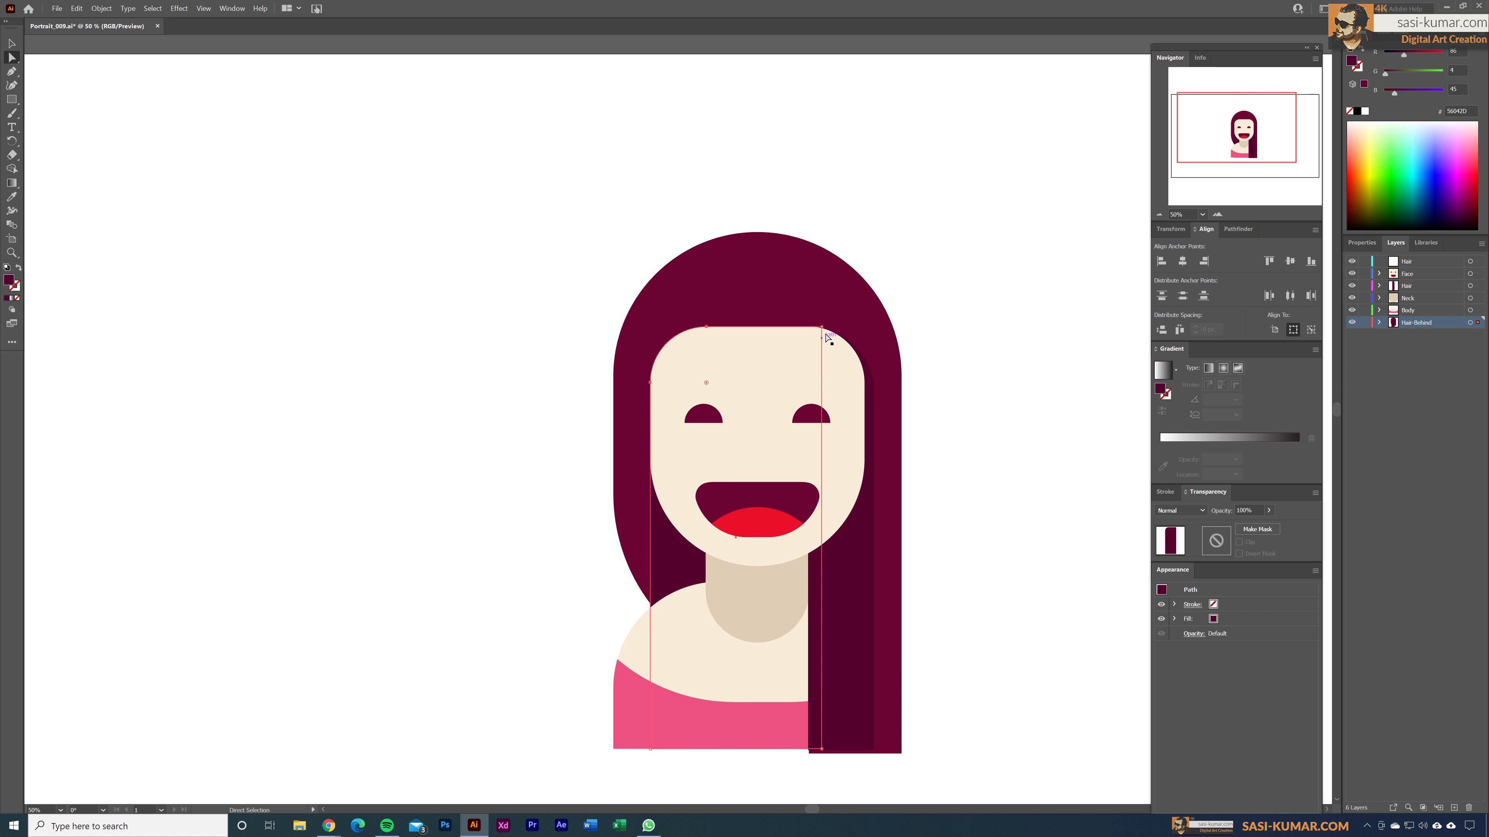
Move the dark rectangle's right edge inward to meet the left edge of the dark hair strip.
click(824, 330)
shift+click(823, 750)
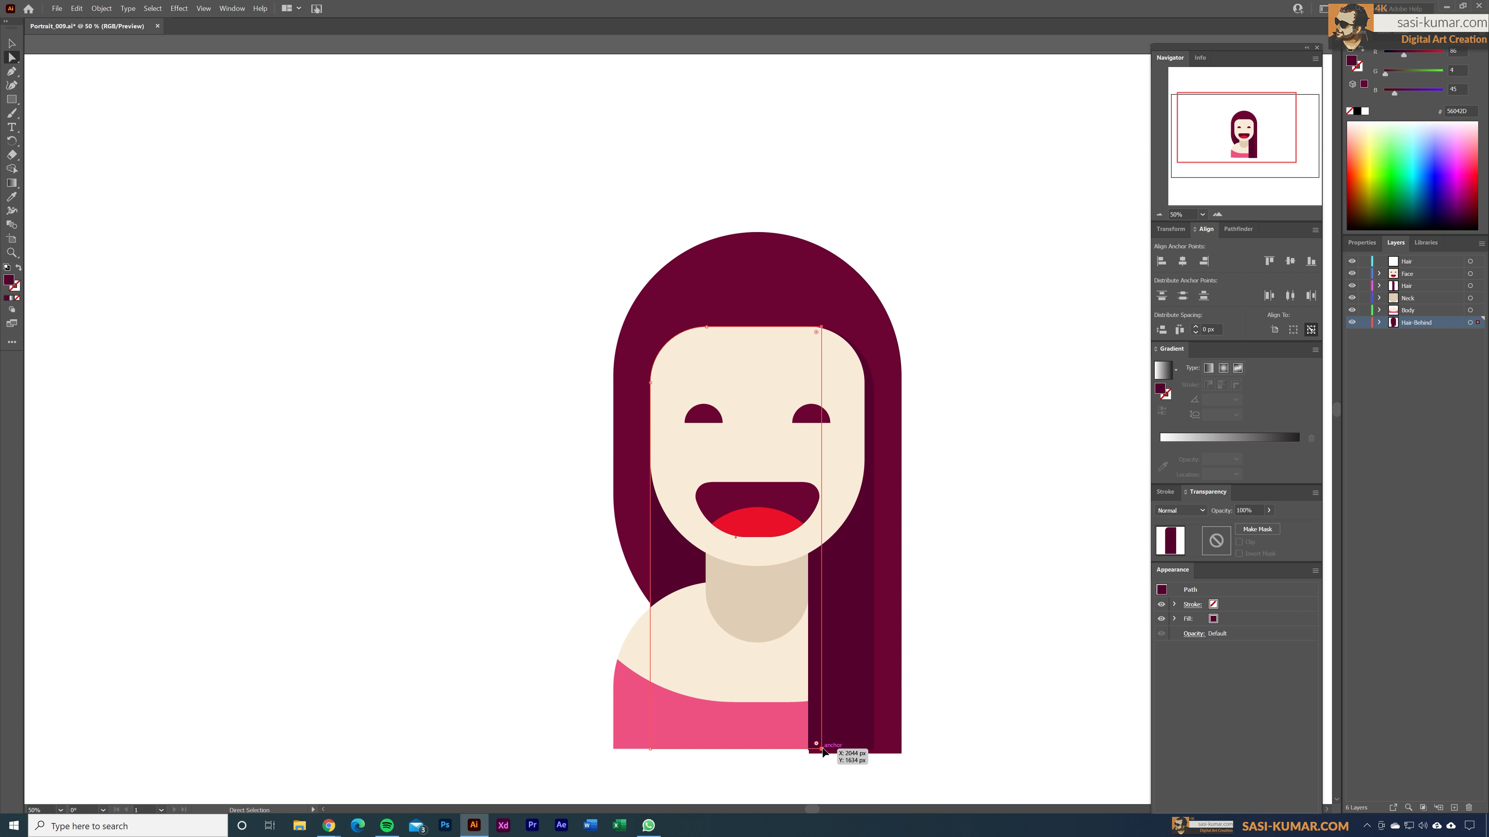
drag(824, 750, 810, 754)
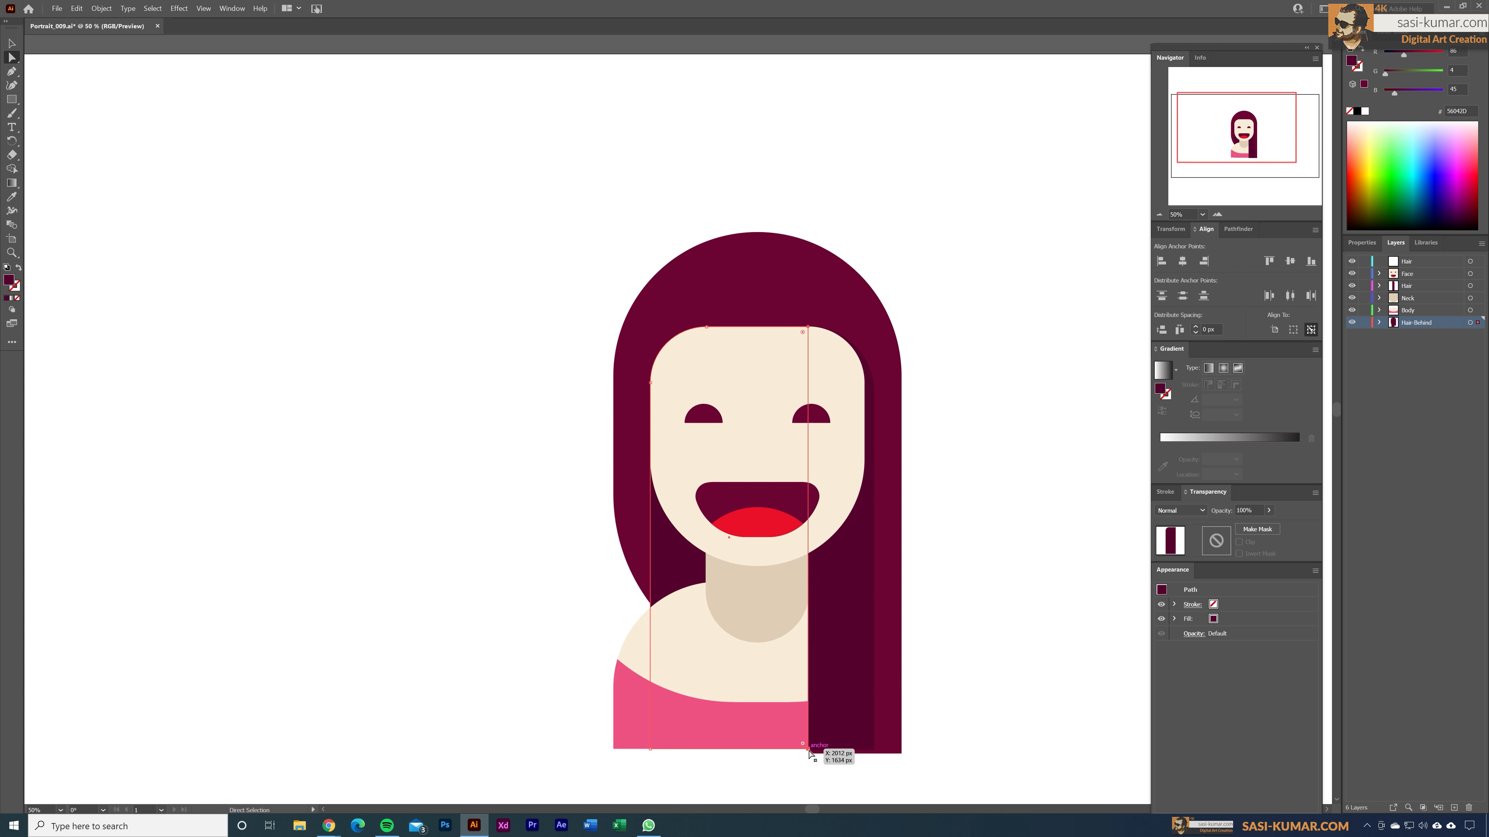
click(402, 358)
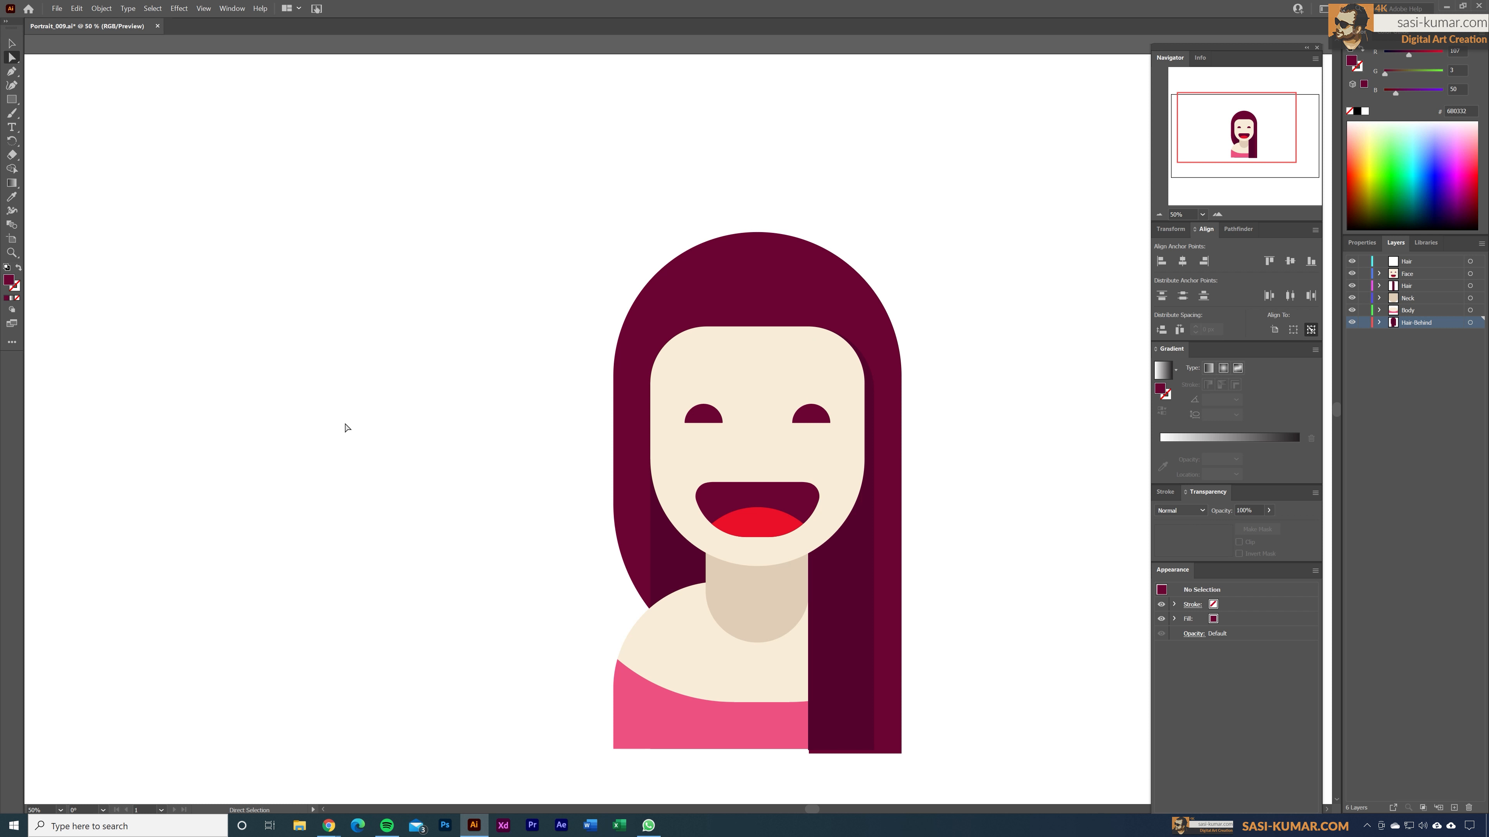
Copy the dark rectangle, the dark hair strip and the maroon hair outline, and paste them in place on the top Hair layer.
key(v)
click(681, 555)
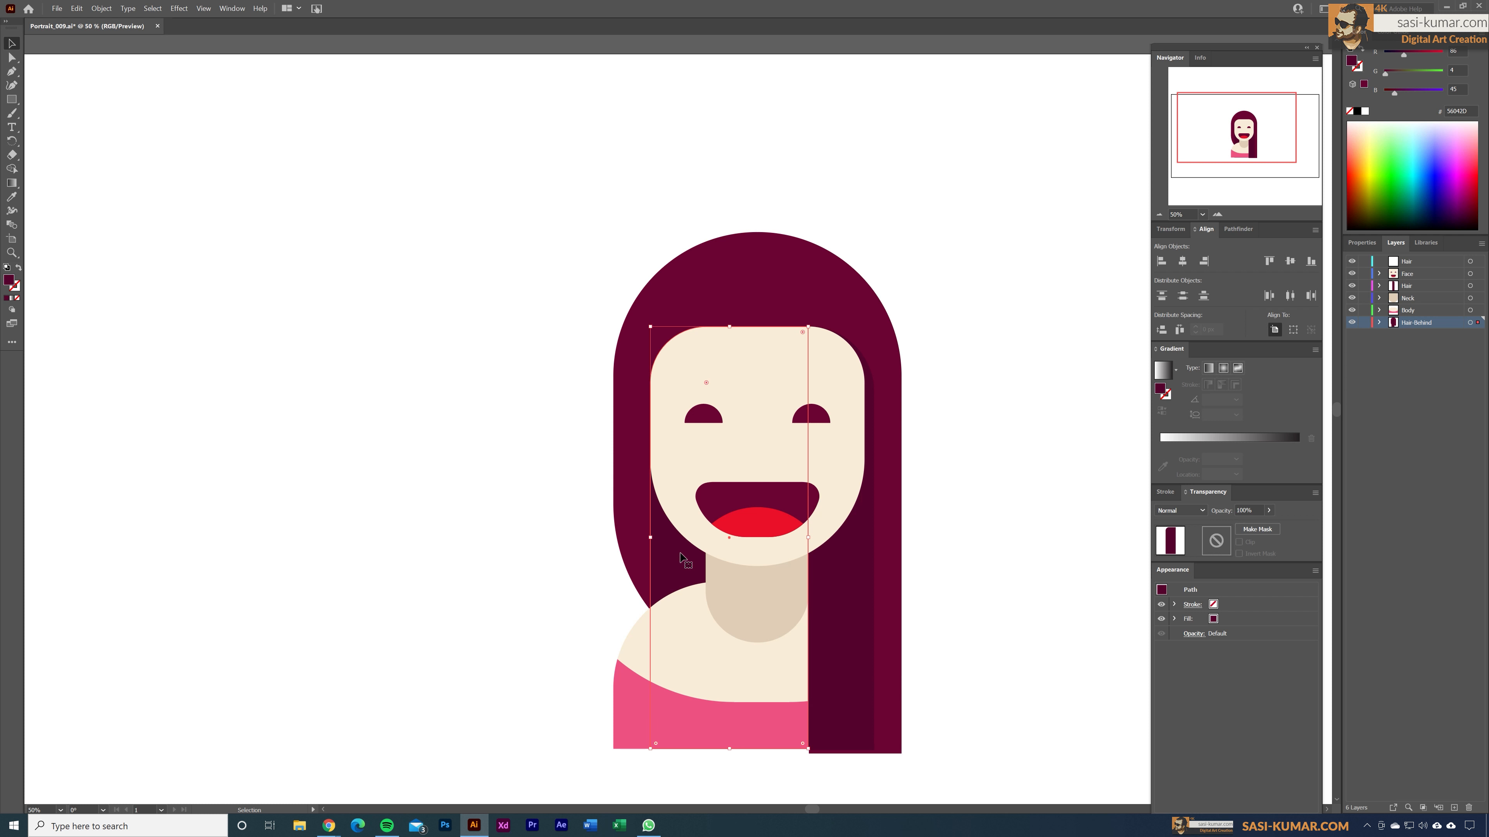
key(ctrl+c)
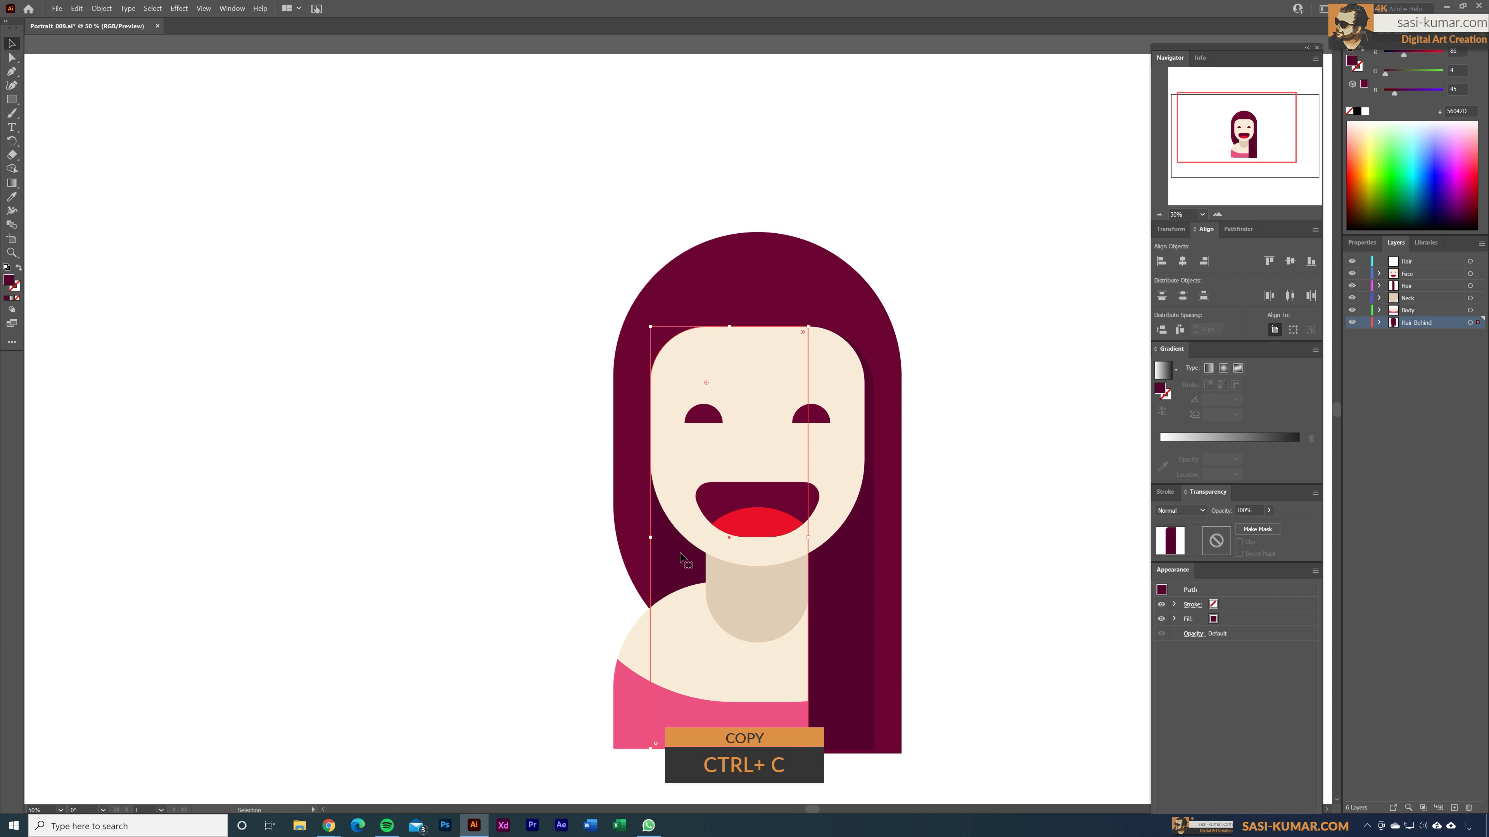
shift+click(856, 599)
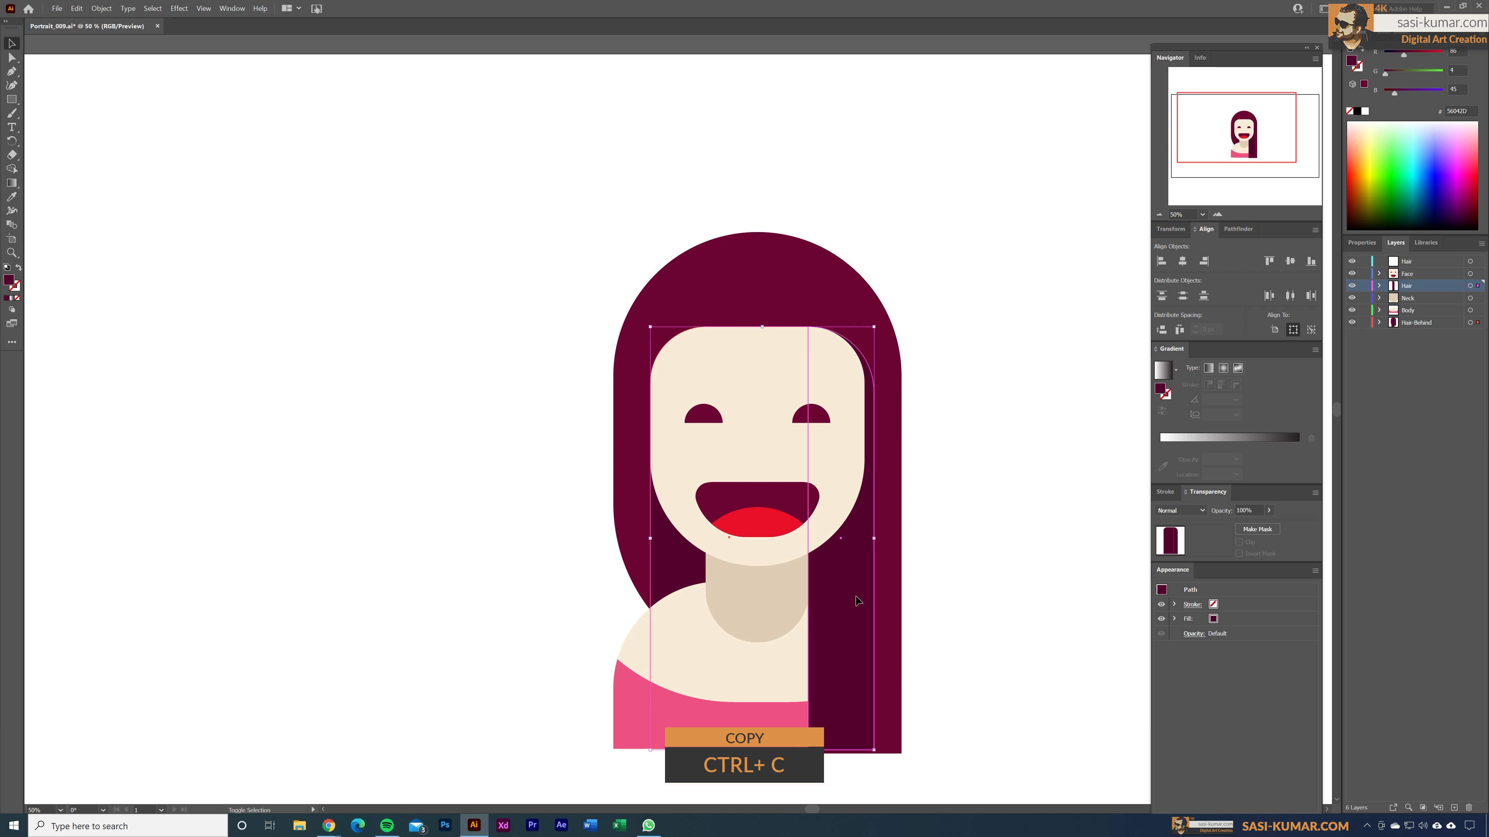
shift+click(803, 274)
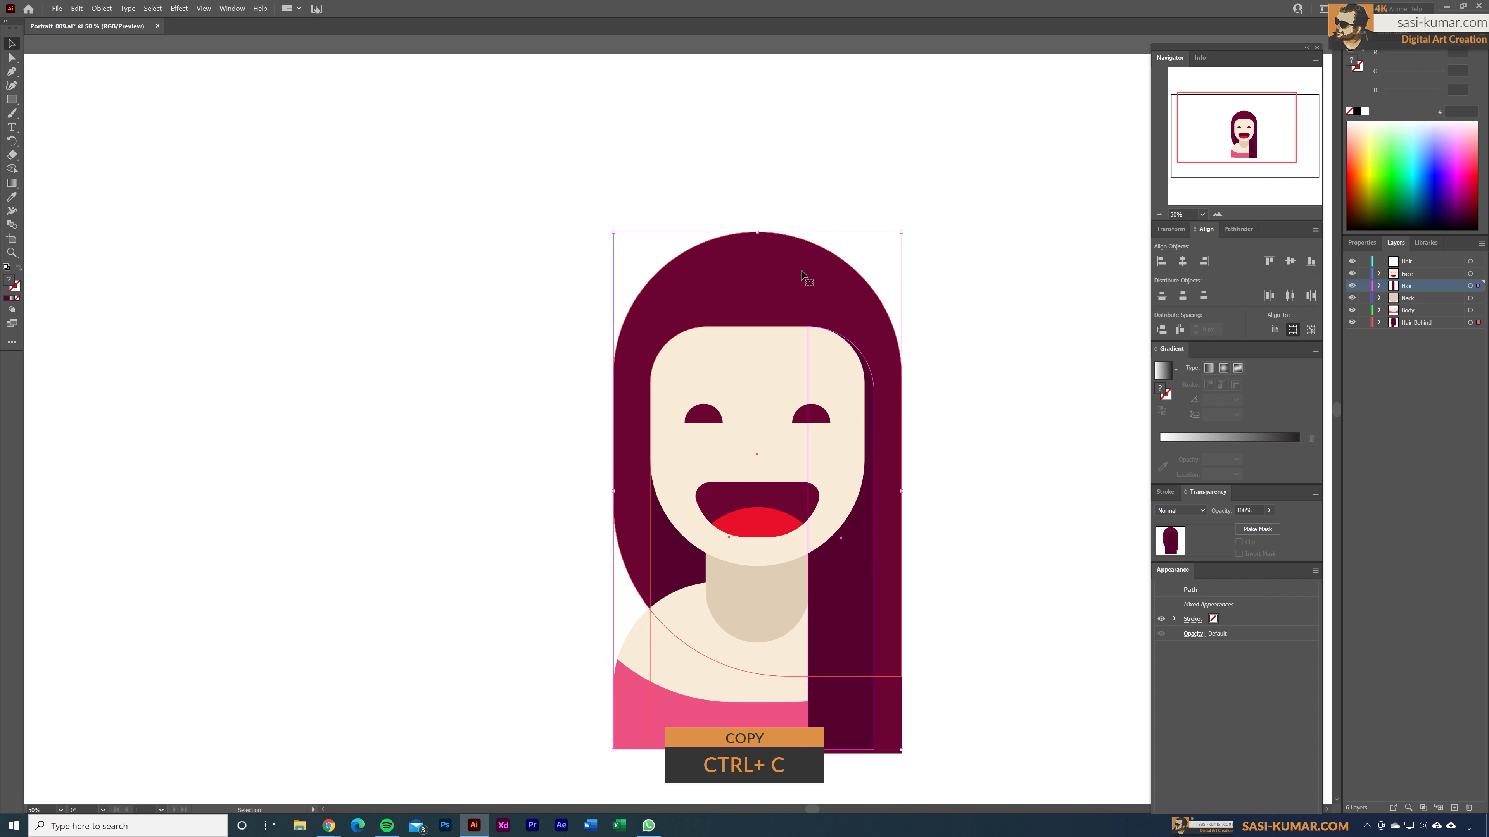
key(ctrl+shift+v)
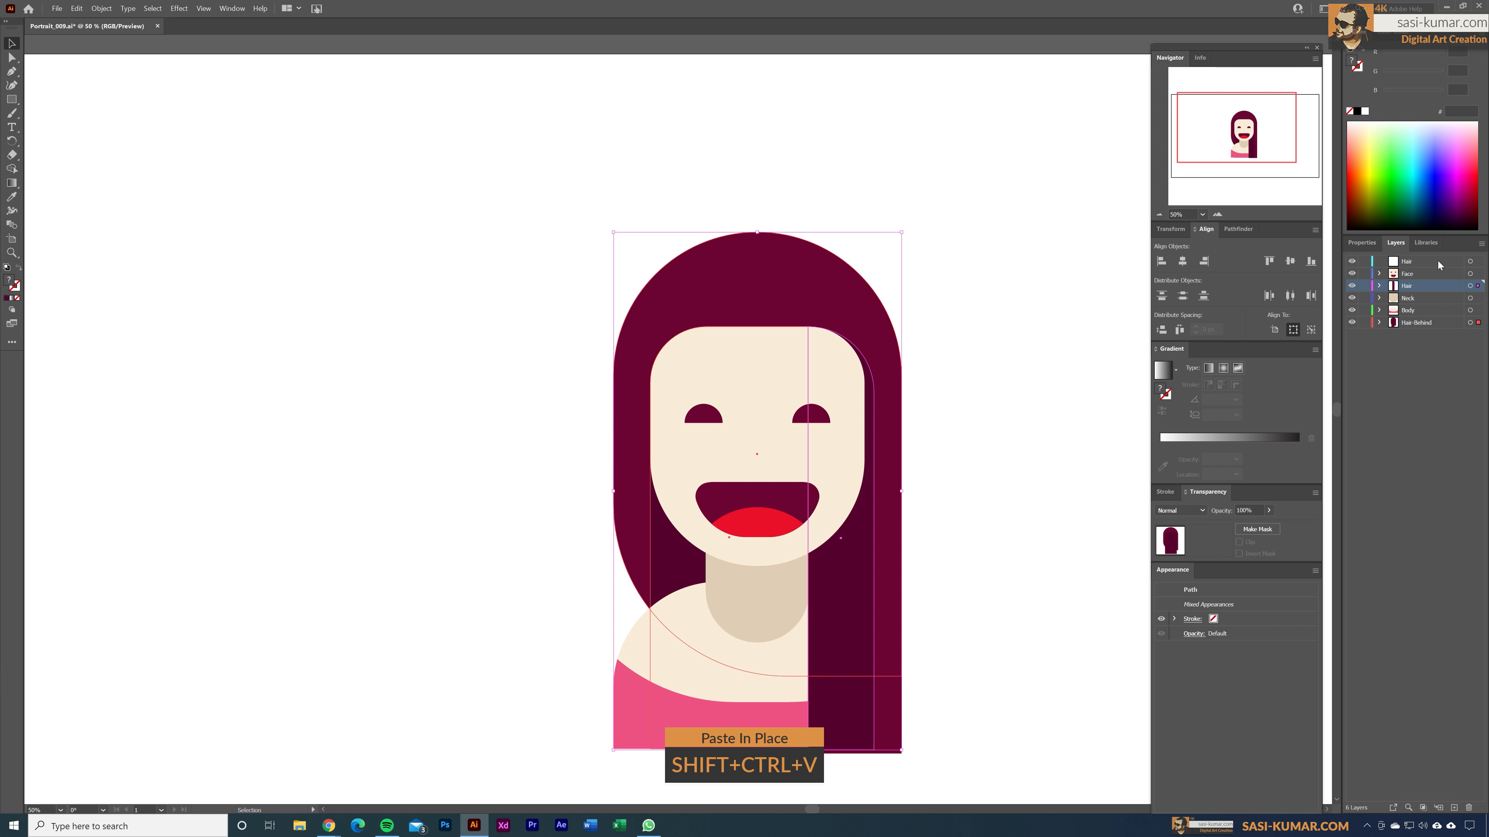
click(1439, 263)
key(ctrl+shift+a)
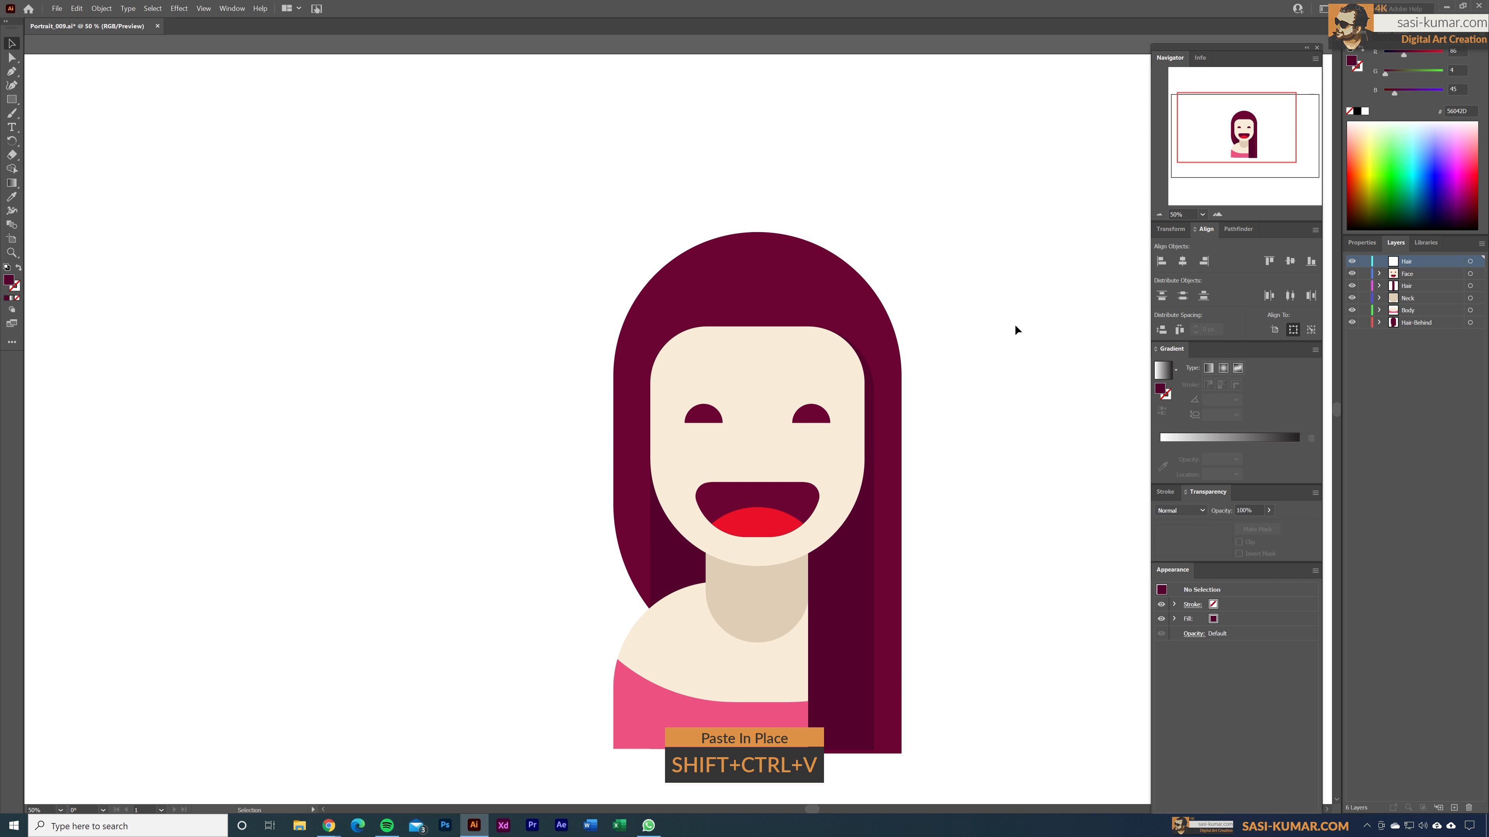
key(a)
key(ctrl+shift+v)
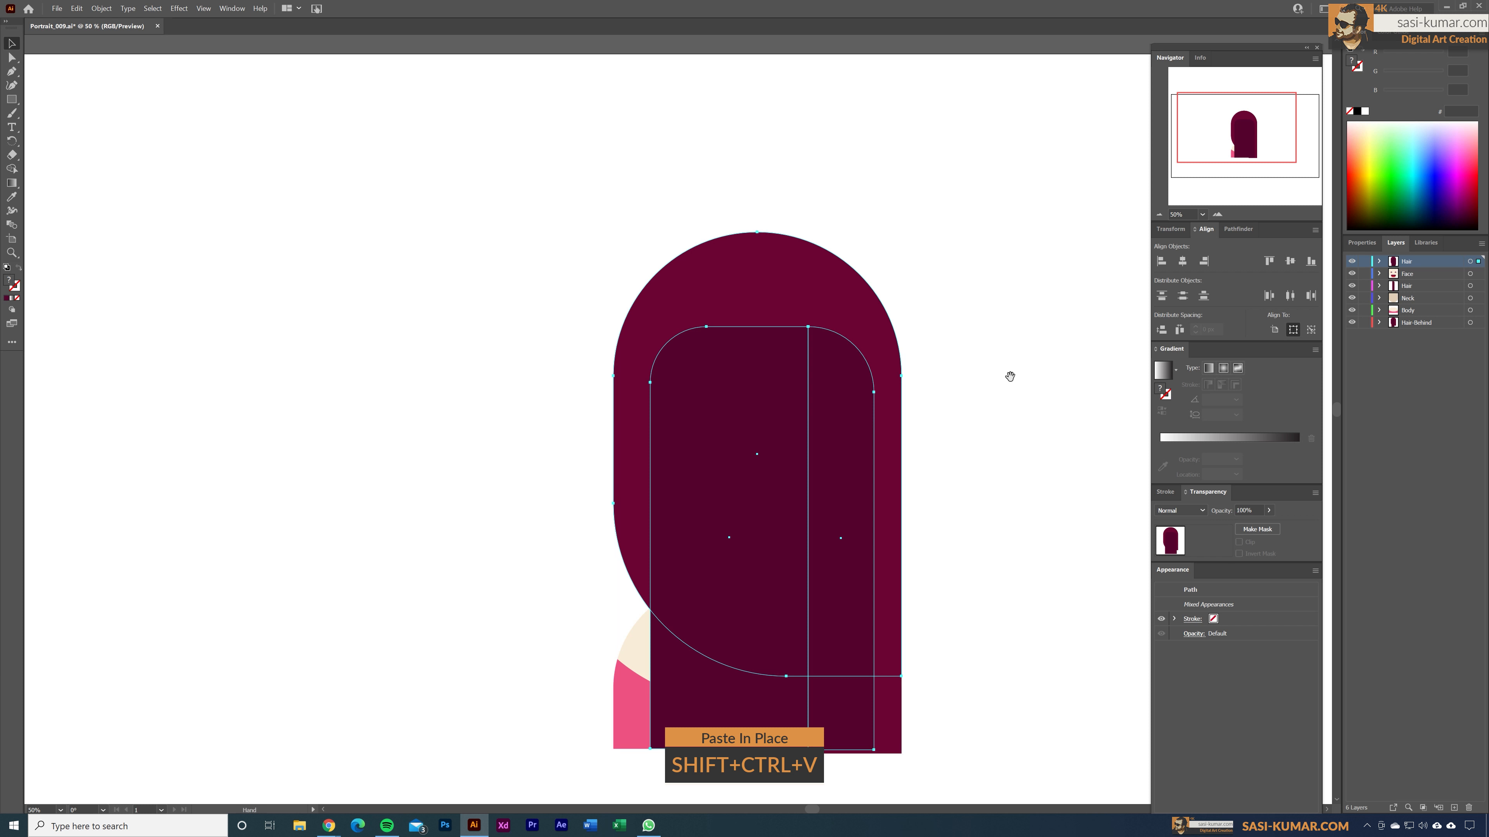
drag(1006, 375, 718, 297)
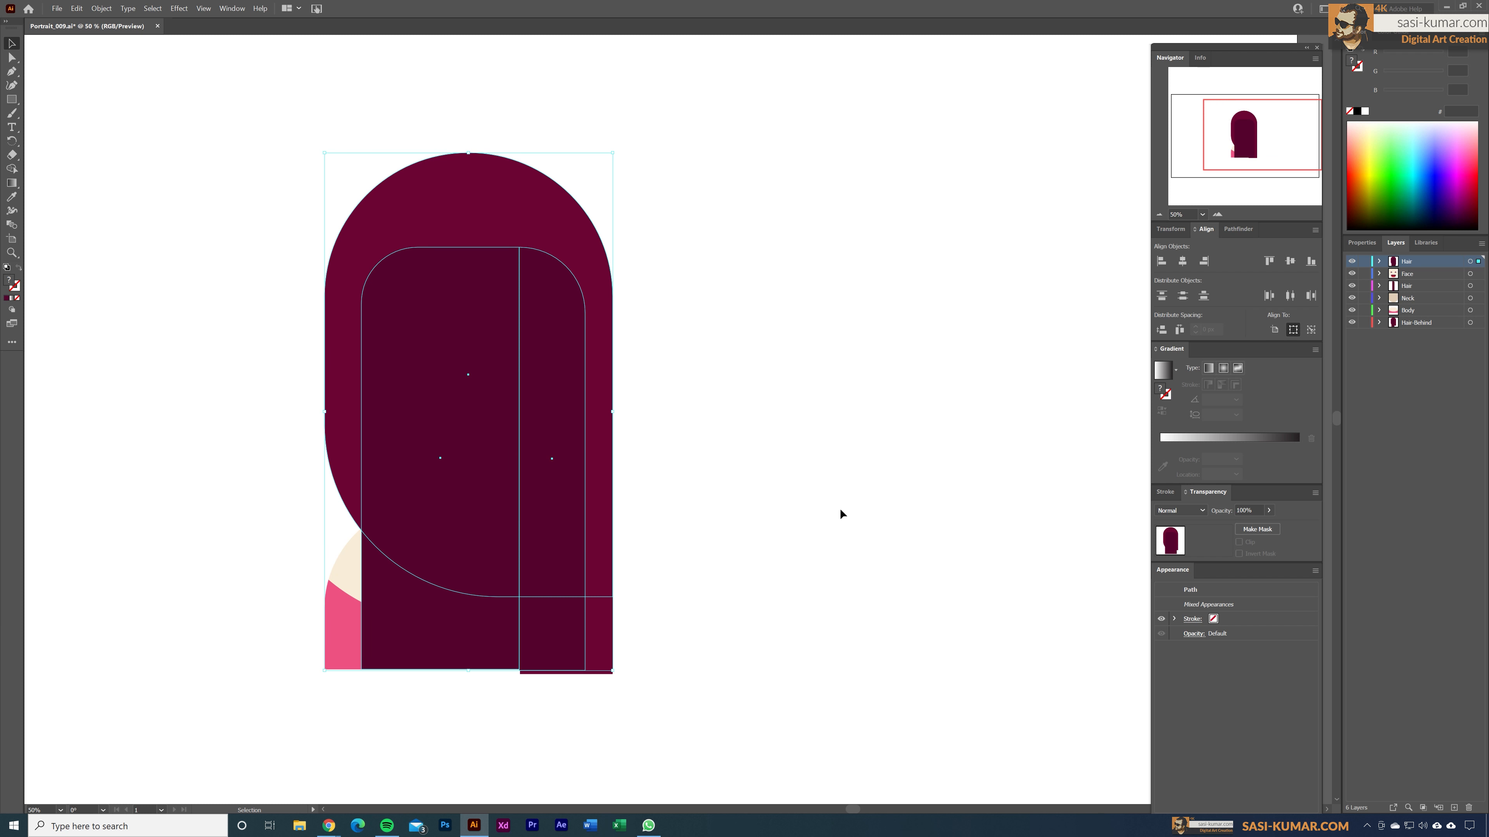
Separate the outer hair band from the copied inner shapes with Shape Builder, giving it the dark maroon fill.
key(ctrl+shift+a)
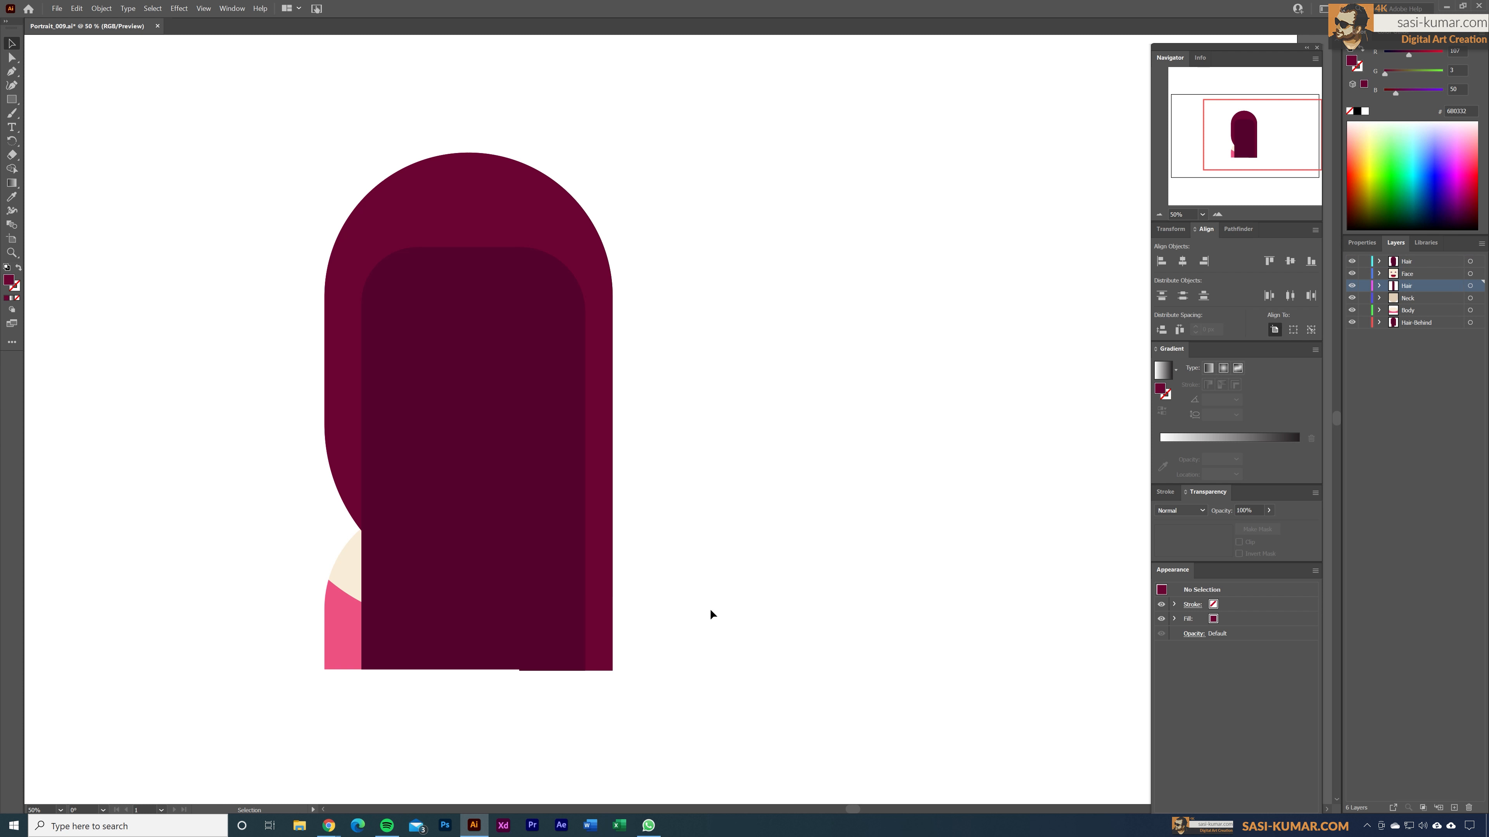
click(446, 376)
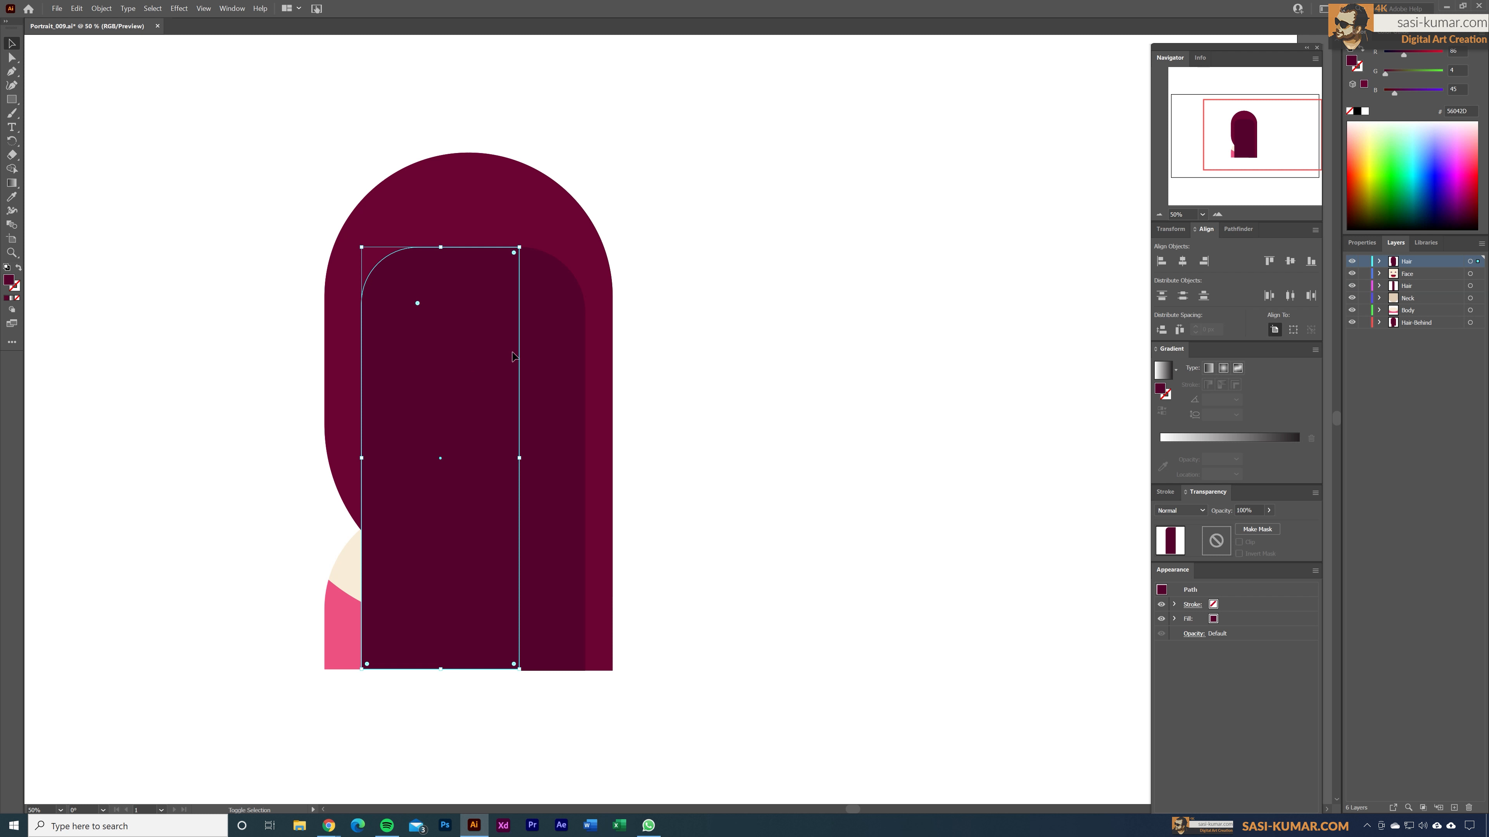
shift+click(562, 330)
shift+click(556, 203)
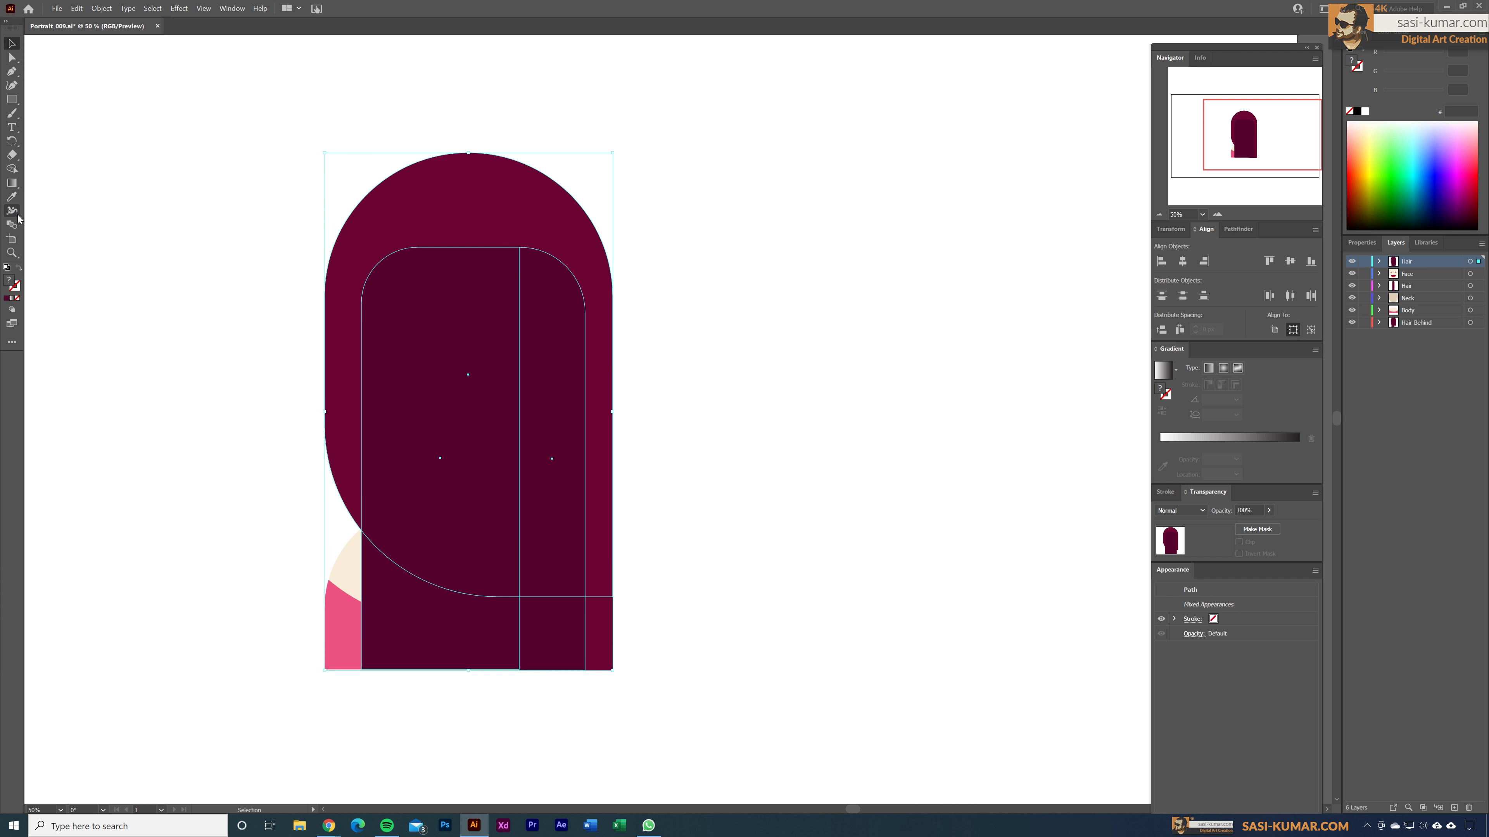
click(11, 168)
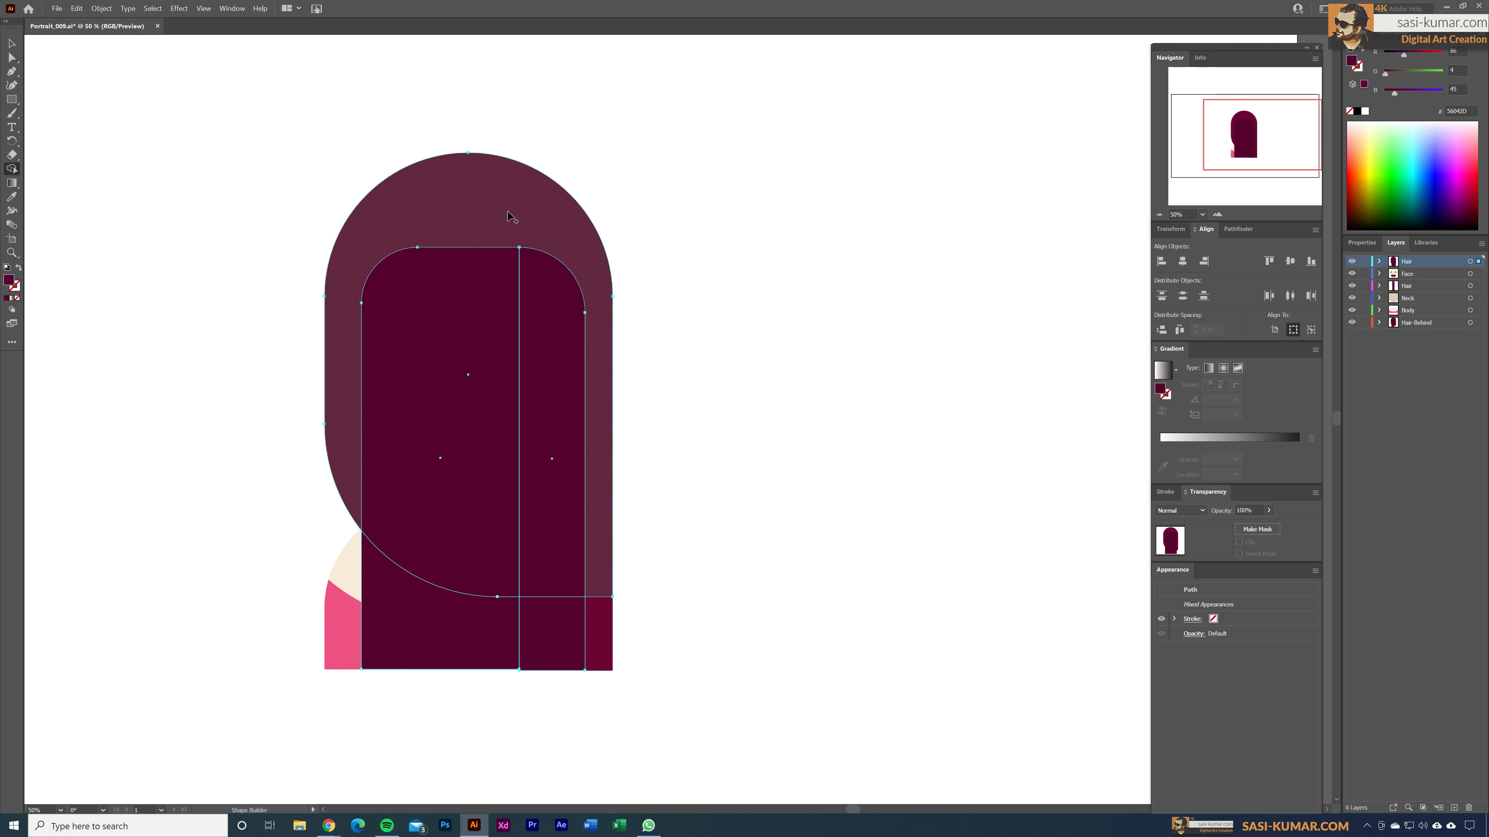
key(v)
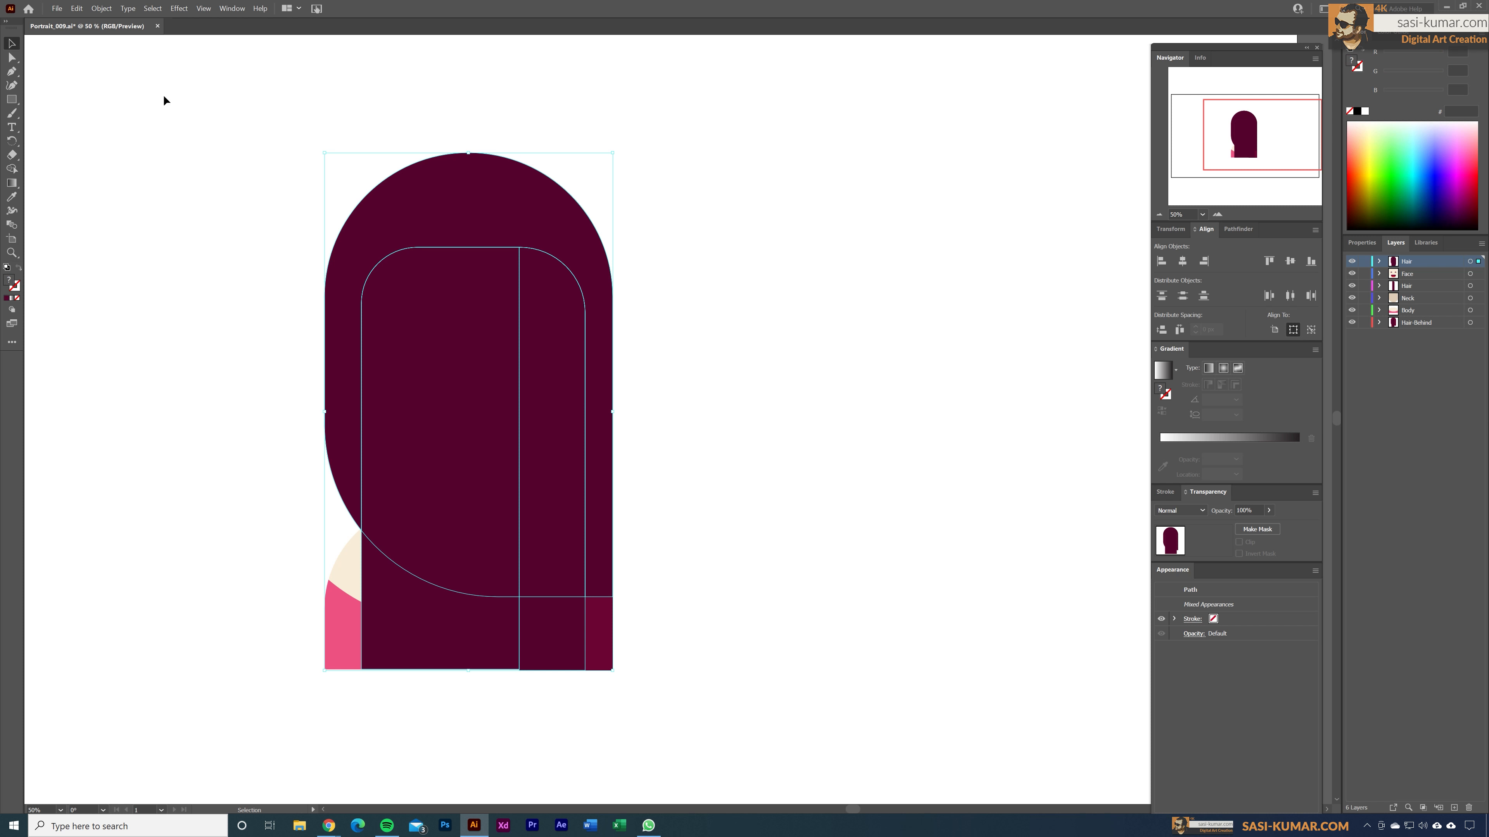
Delete the leftover inner pieces of the copied hair, keeping only the dark outer band around the face.
click(847, 275)
click(478, 375)
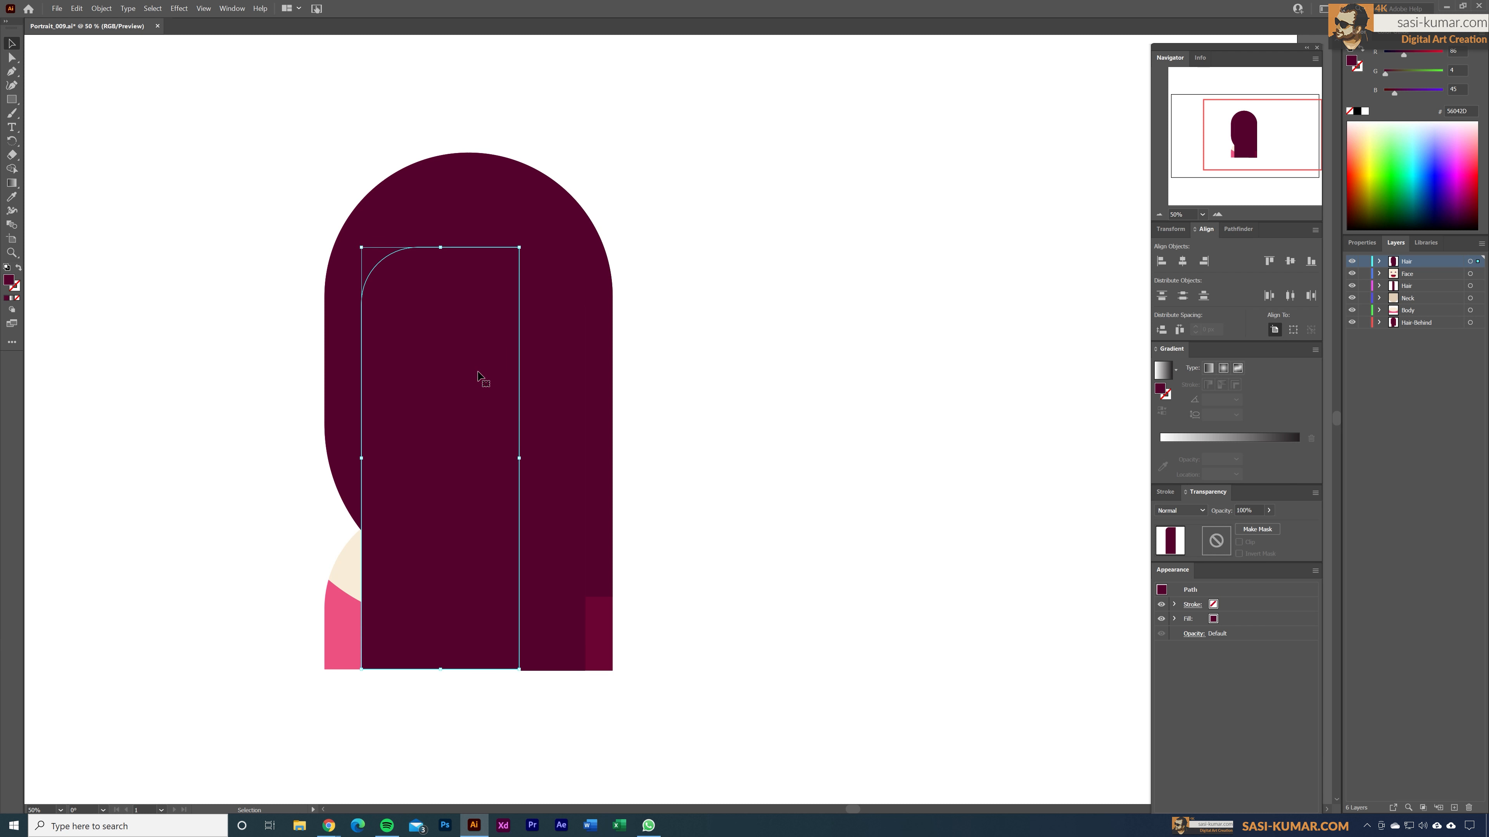
click(497, 194)
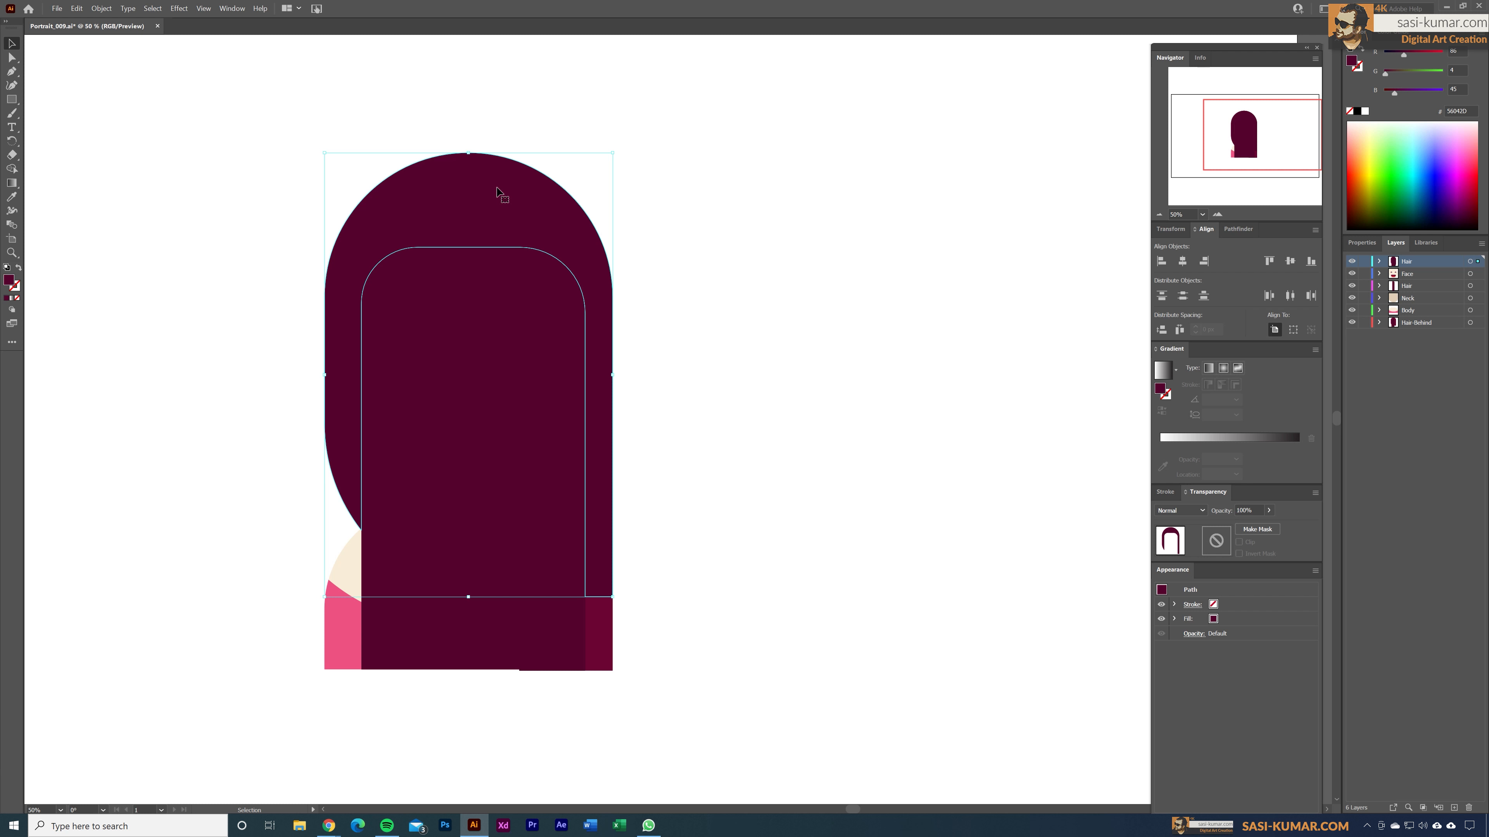
click(477, 375)
key(Delete)
click(549, 345)
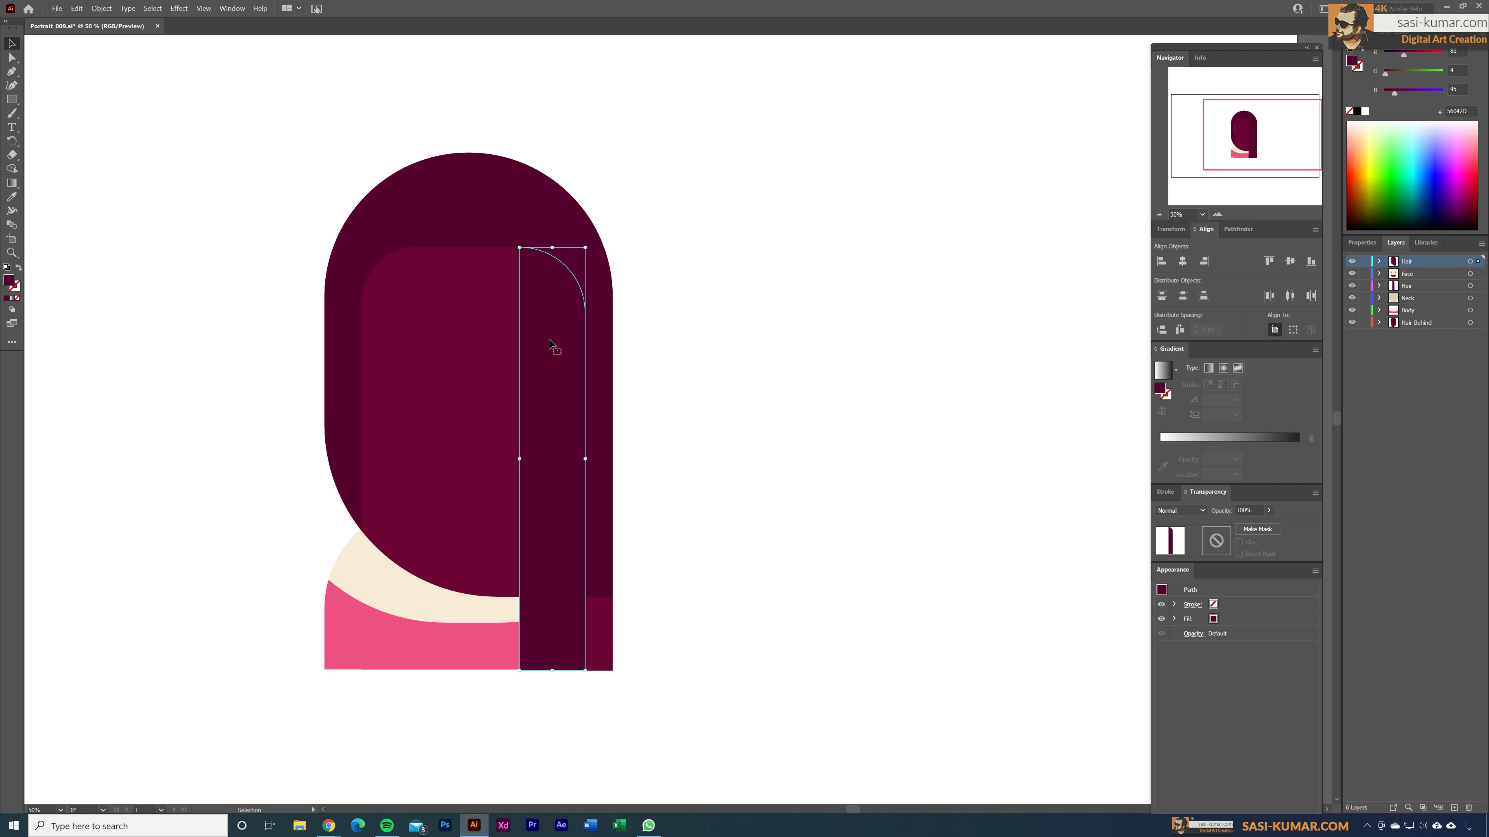
click(679, 360)
click(470, 491)
key(Delete)
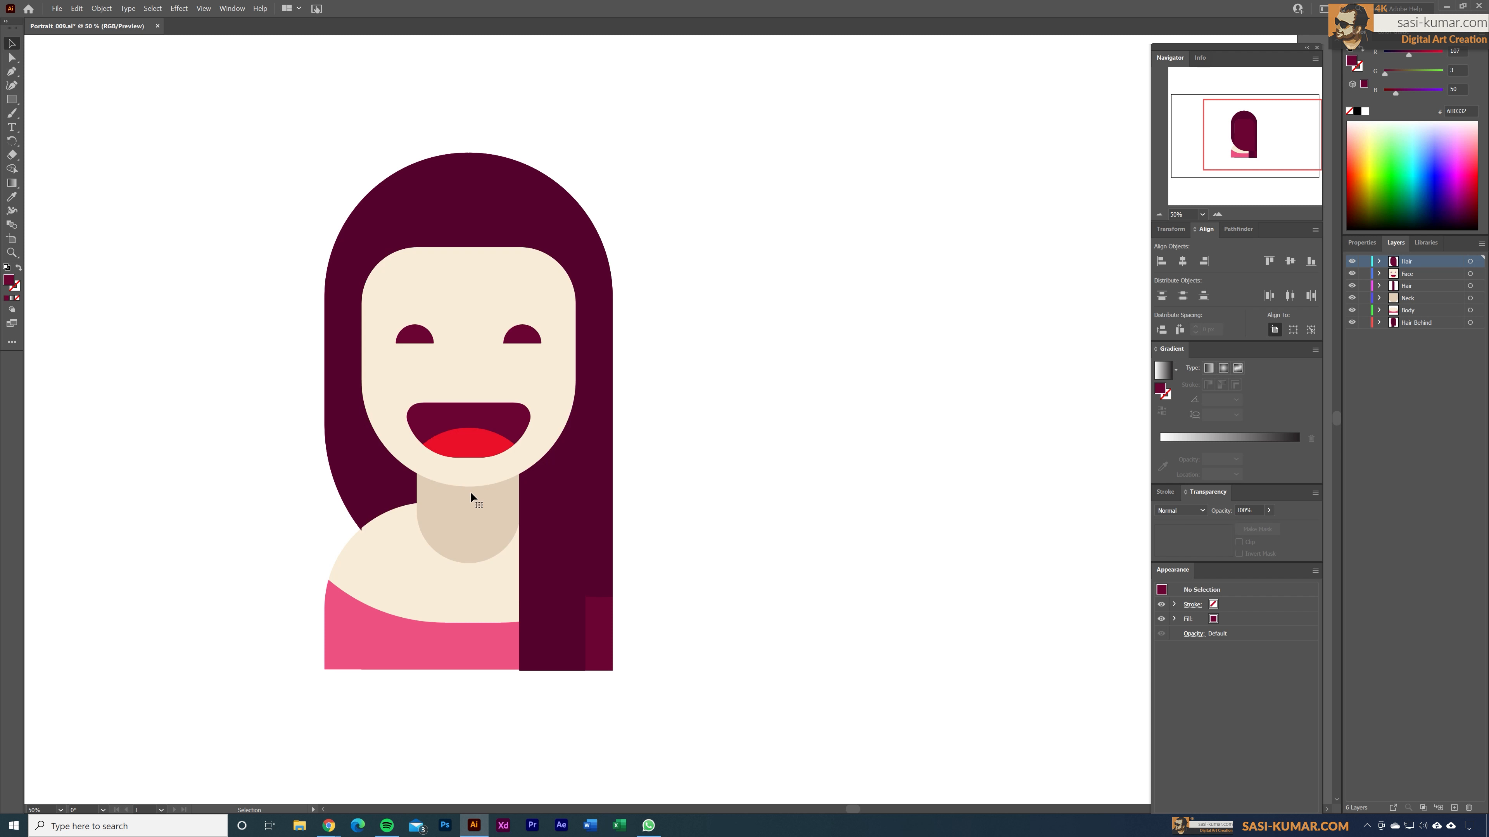
click(550, 638)
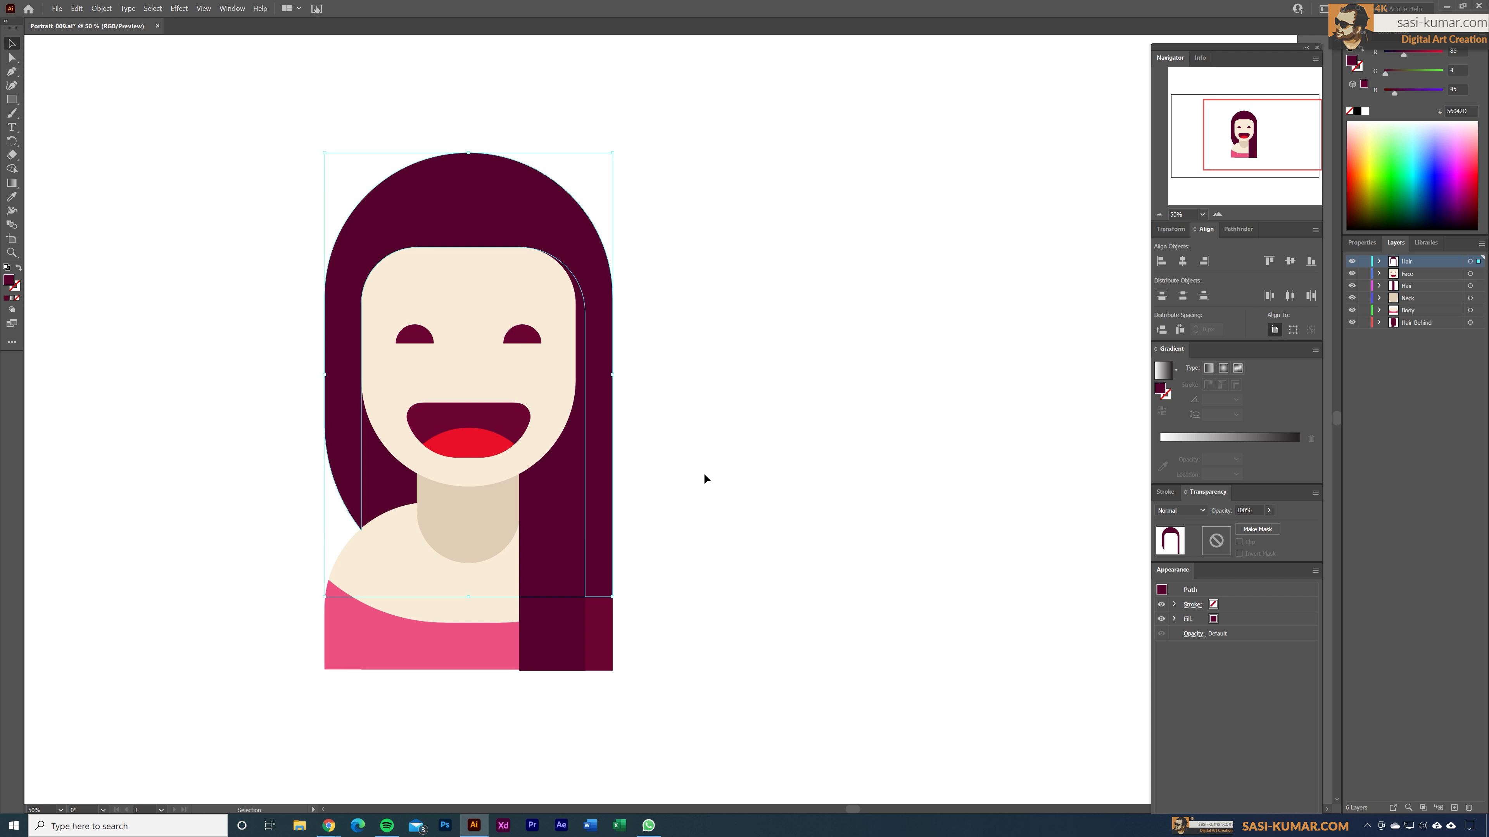
drag(720, 483, 832, 512)
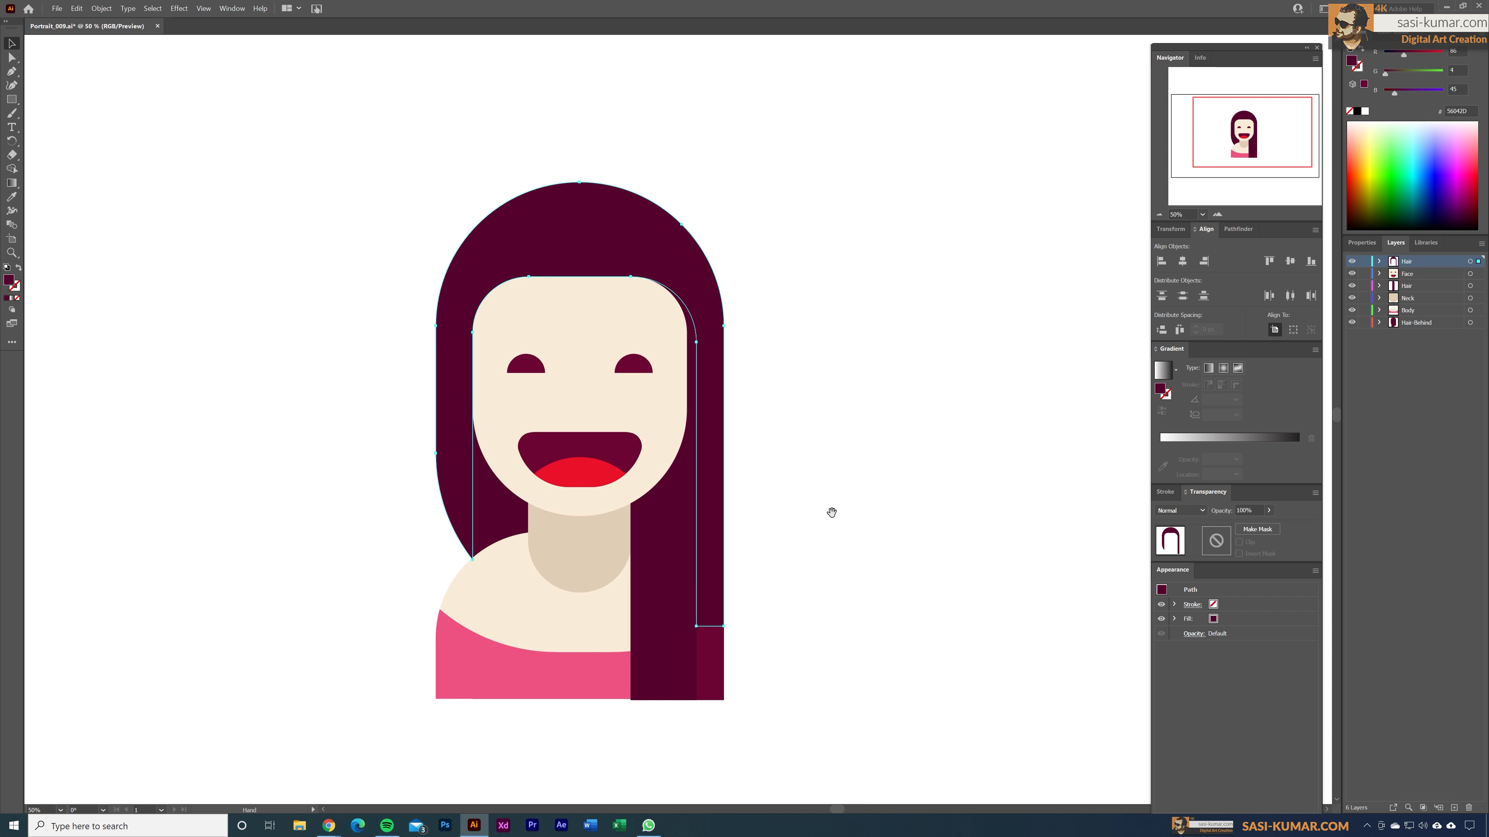
click(852, 472)
scroll(851, 480, left, 1)
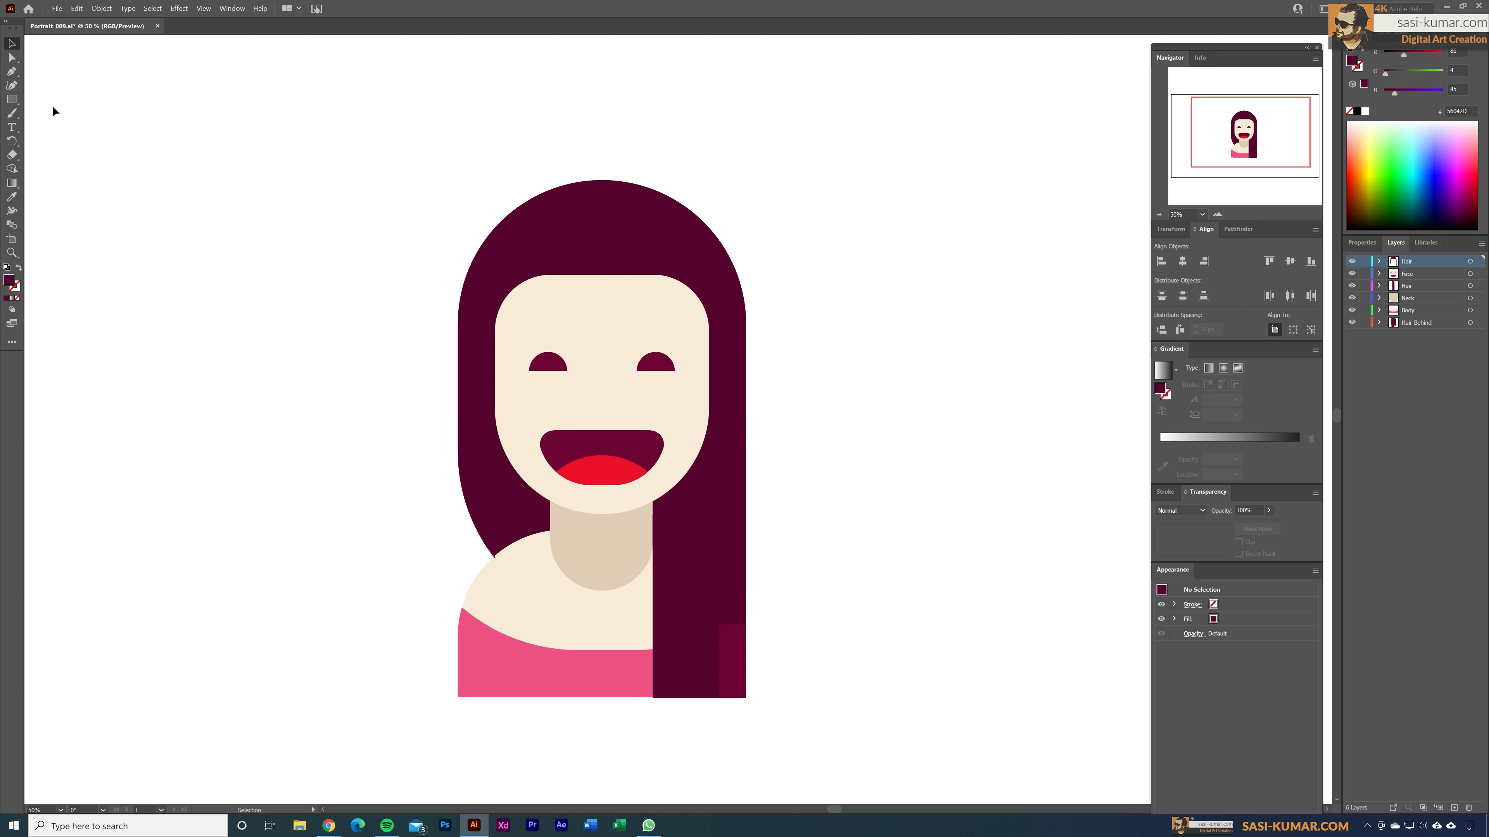
Draw a dark maroon rectangle over the head's upper left part, from outside the hair to the head's vertical centerline.
click(13, 102)
drag(380, 113, 608, 351)
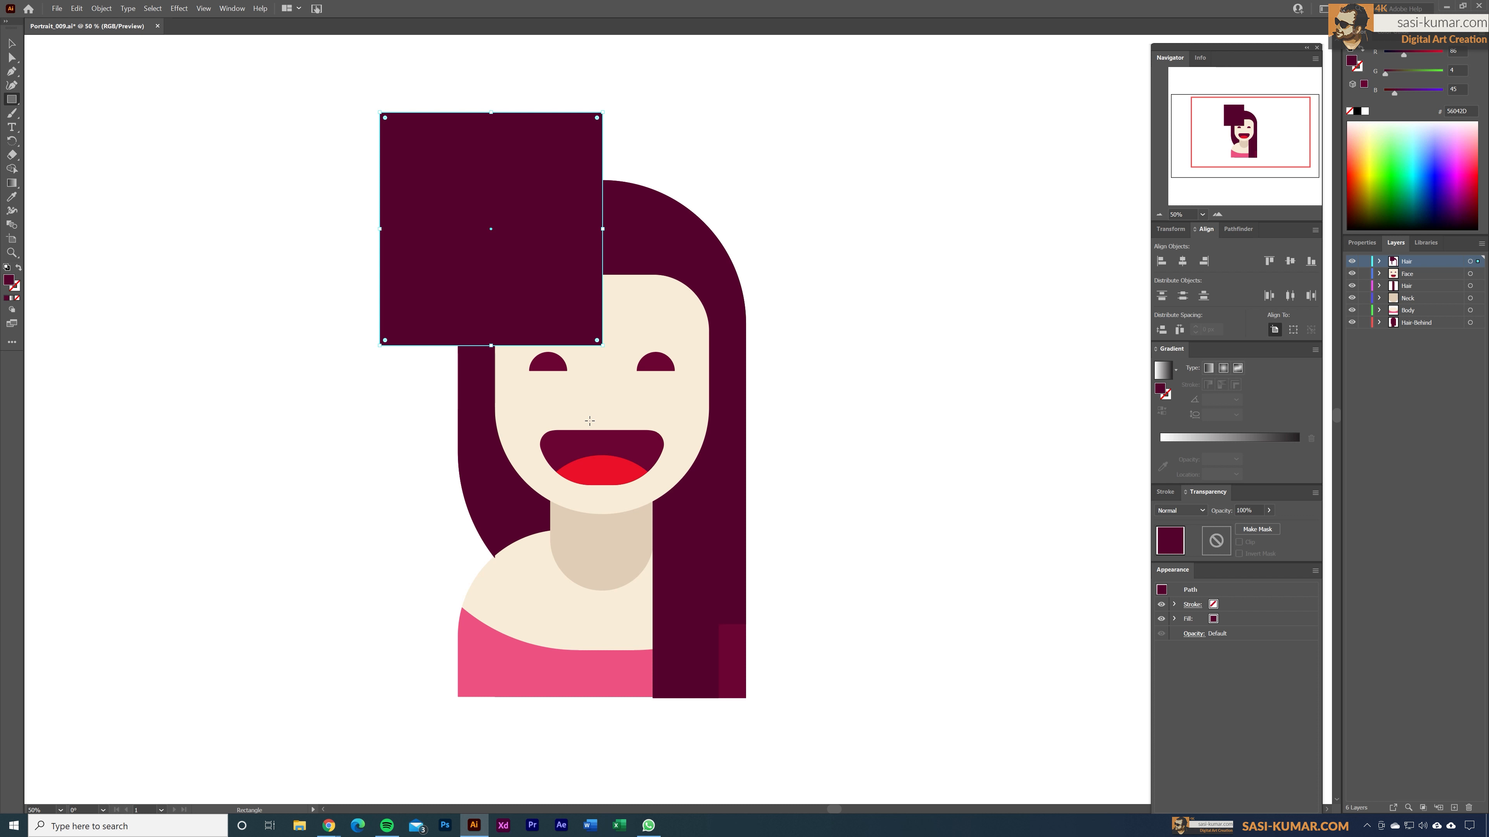
click(11, 42)
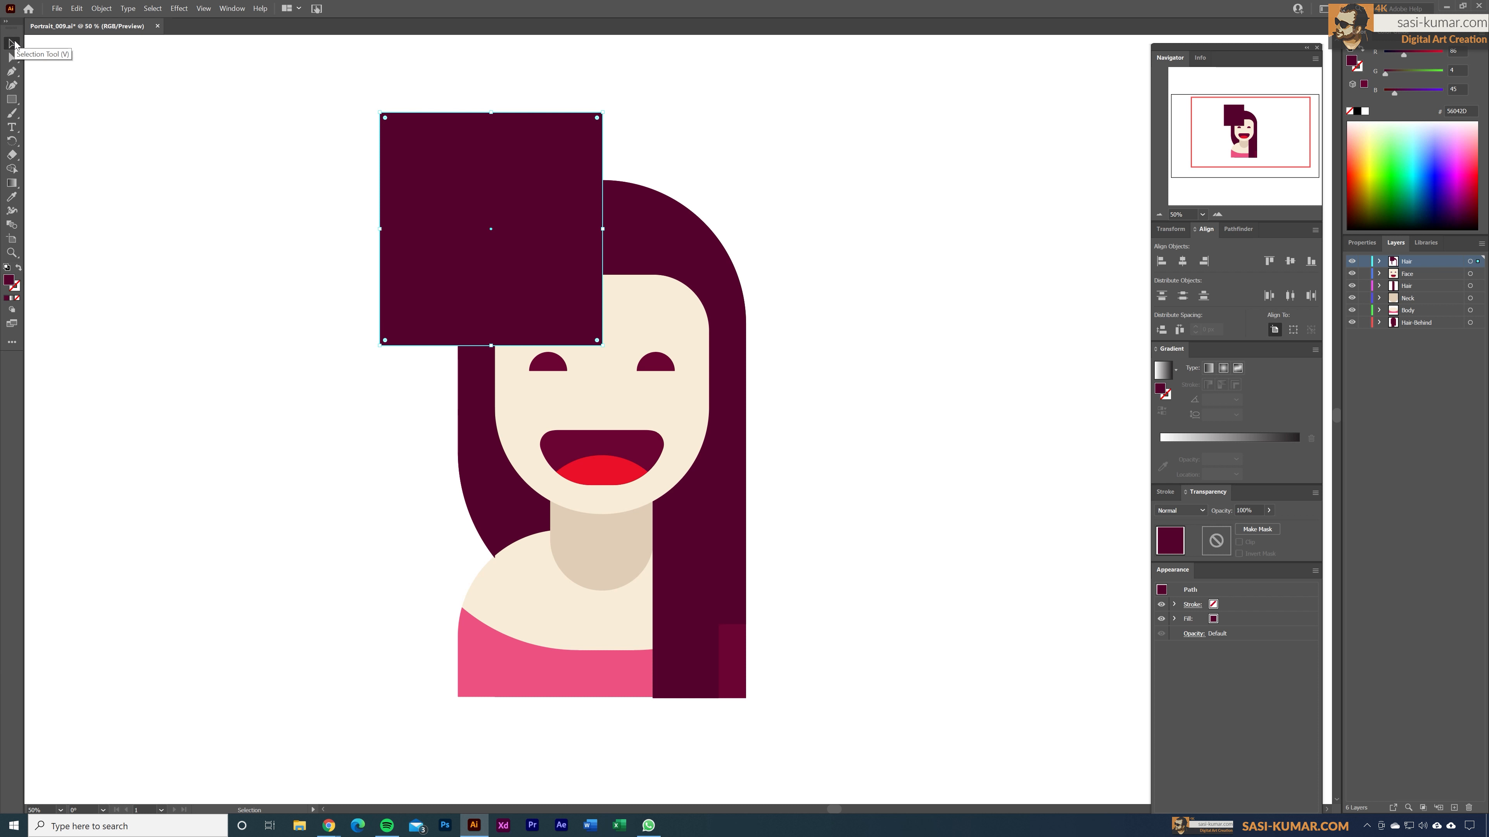
Split the dark rectangle along the hair band's outline with Shape Builder and delete the part lying outside the head.
click(652, 242)
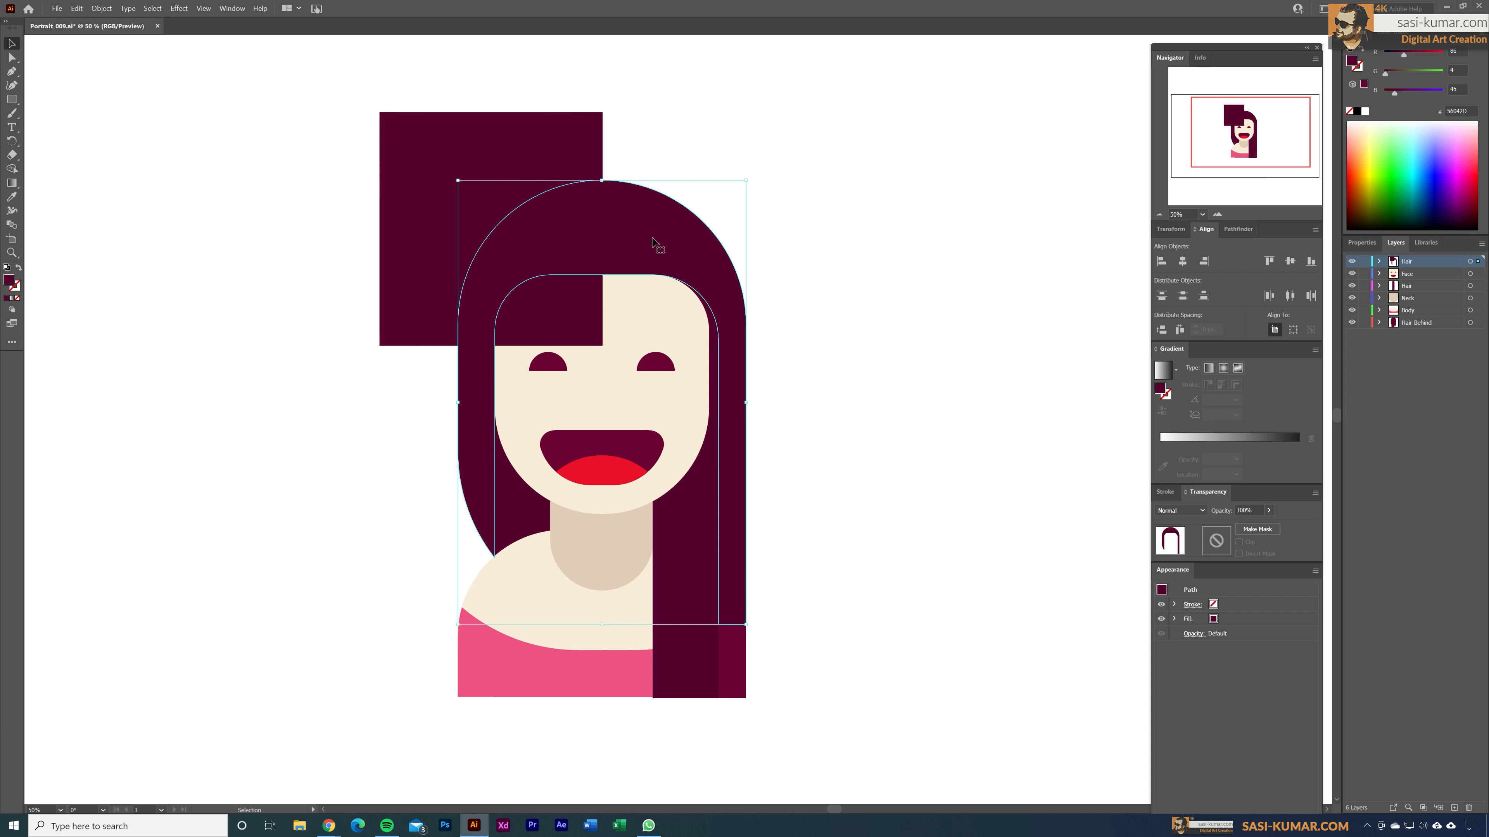
shift+click(507, 142)
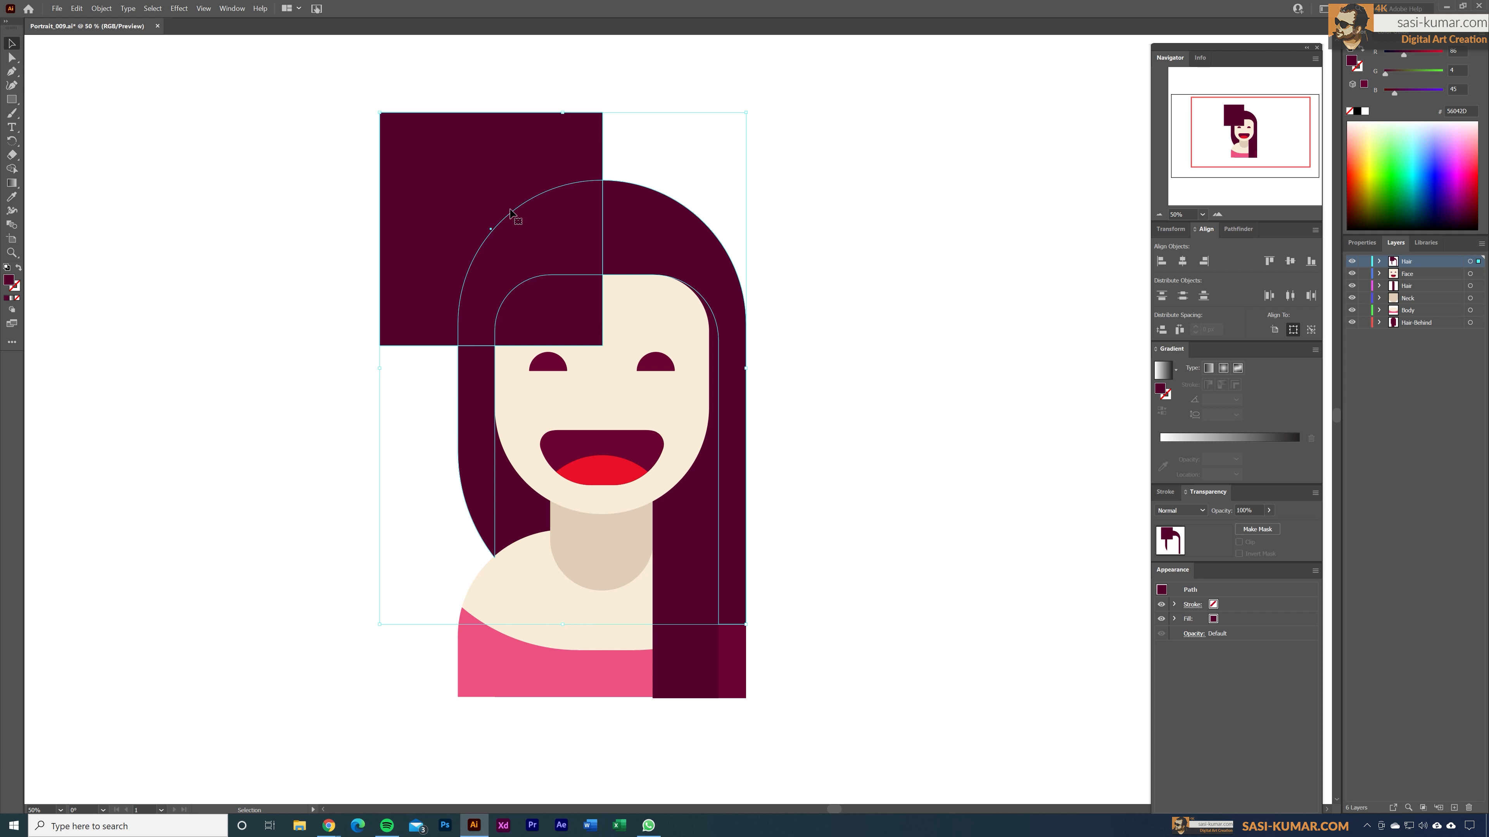
click(11, 169)
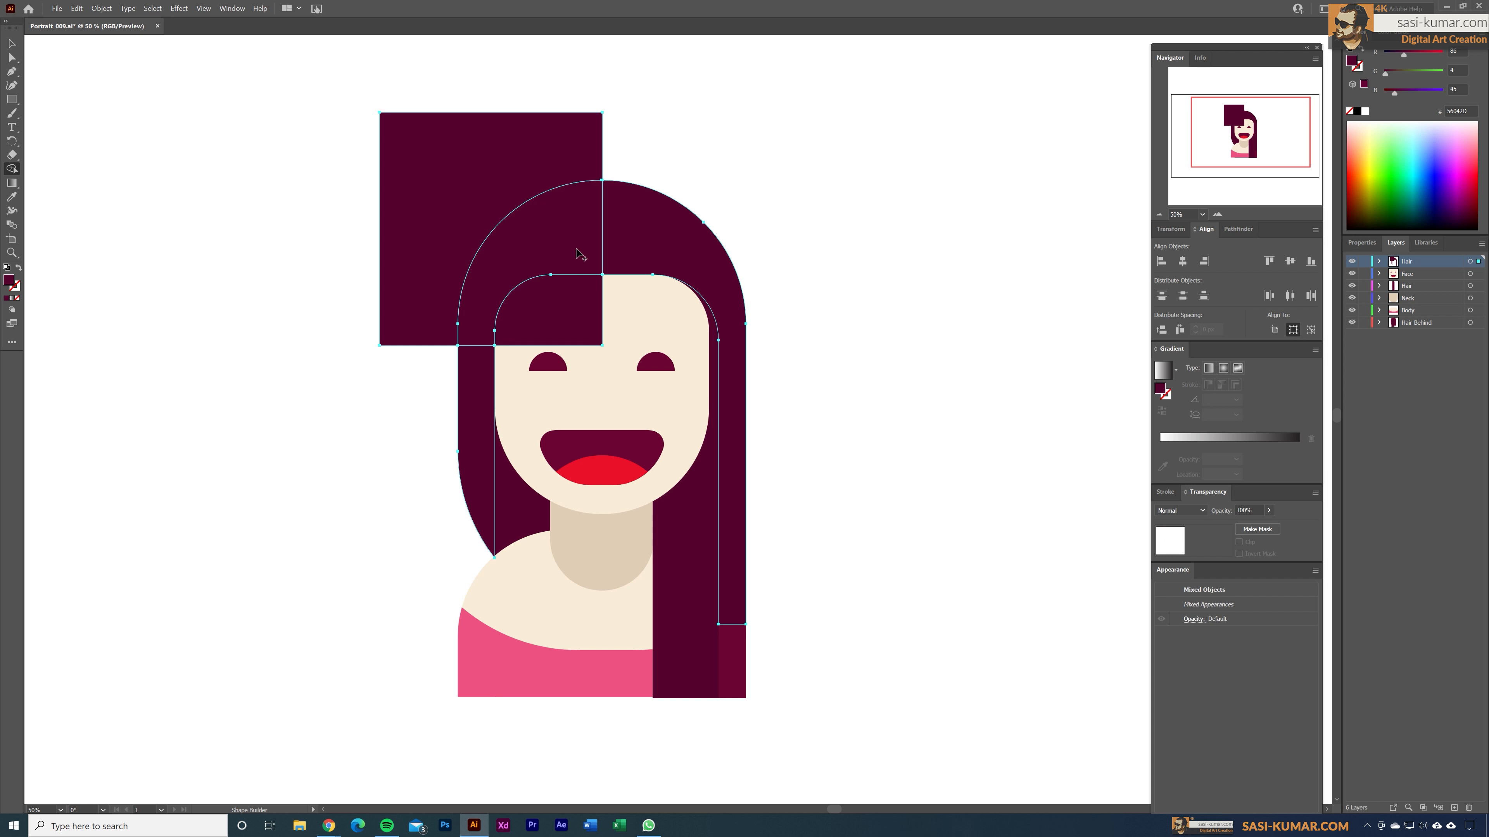
click(578, 317)
key(v)
click(461, 182)
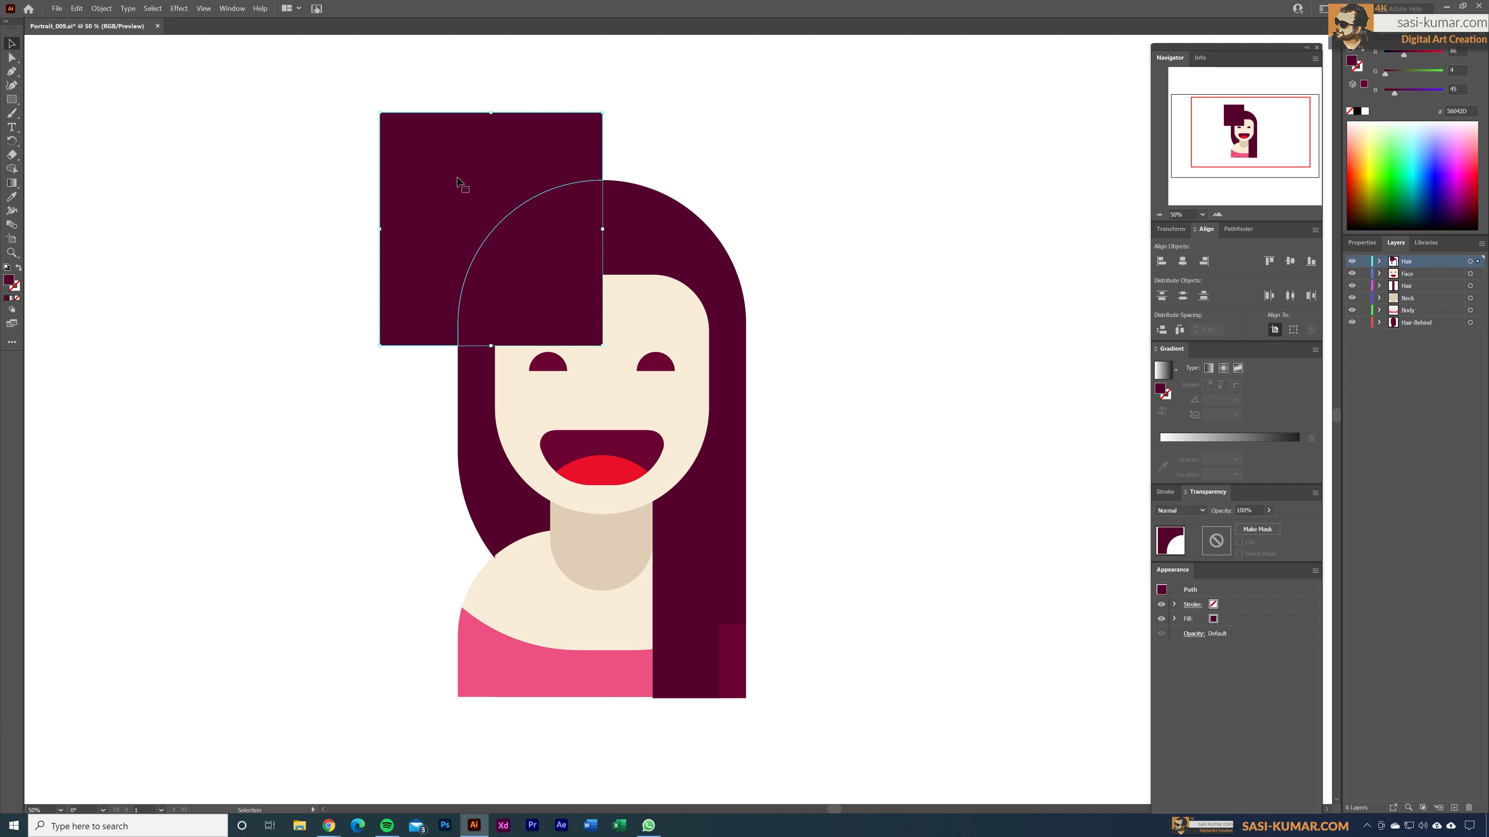
key(Delete)
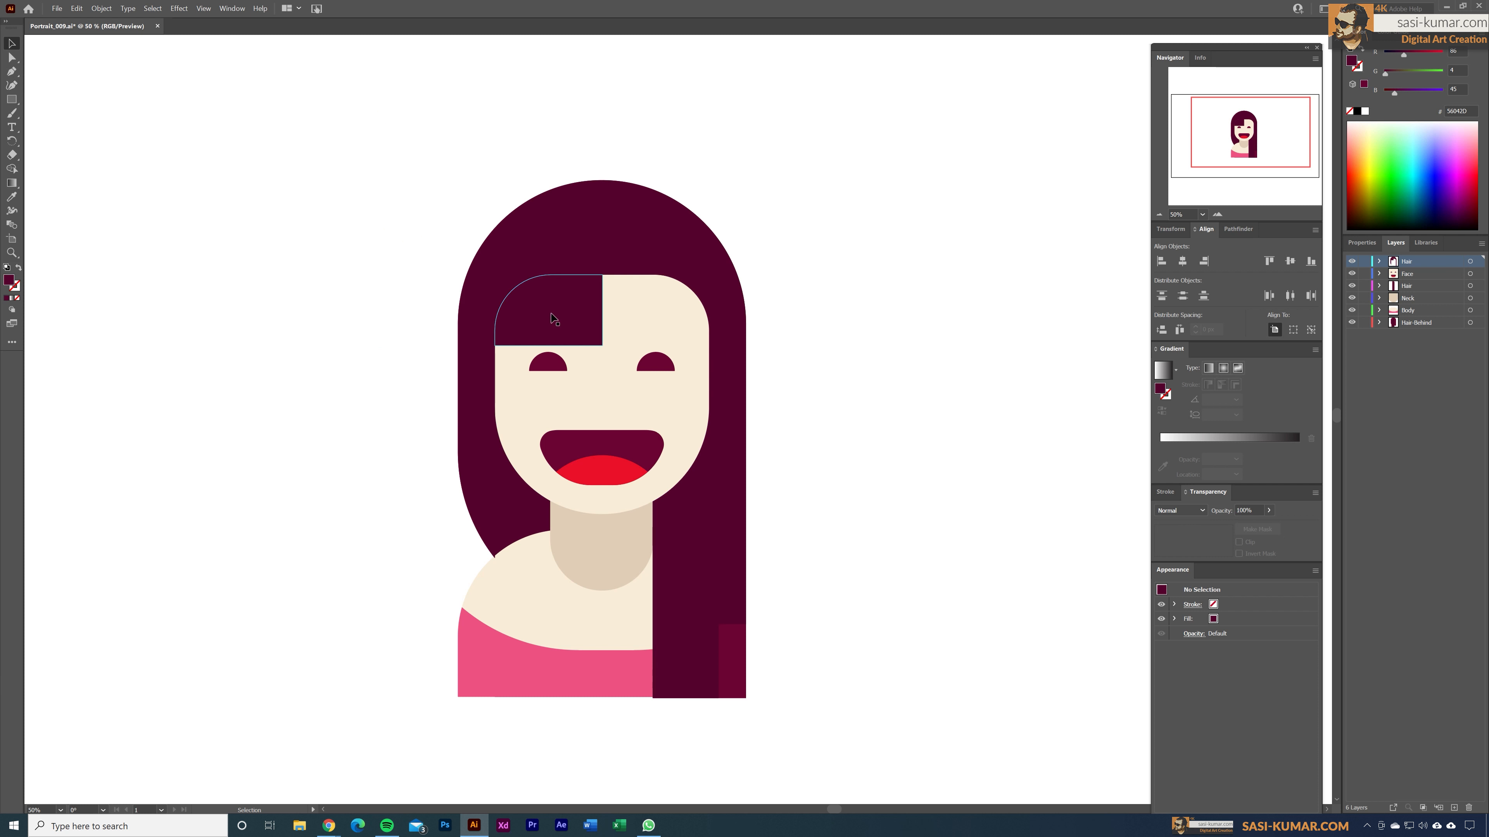
Merge the side hair strip, the fringe piece, the upper quarter and the remaining hair band into one shape with Shape Builder.
click(504, 290)
click(944, 278)
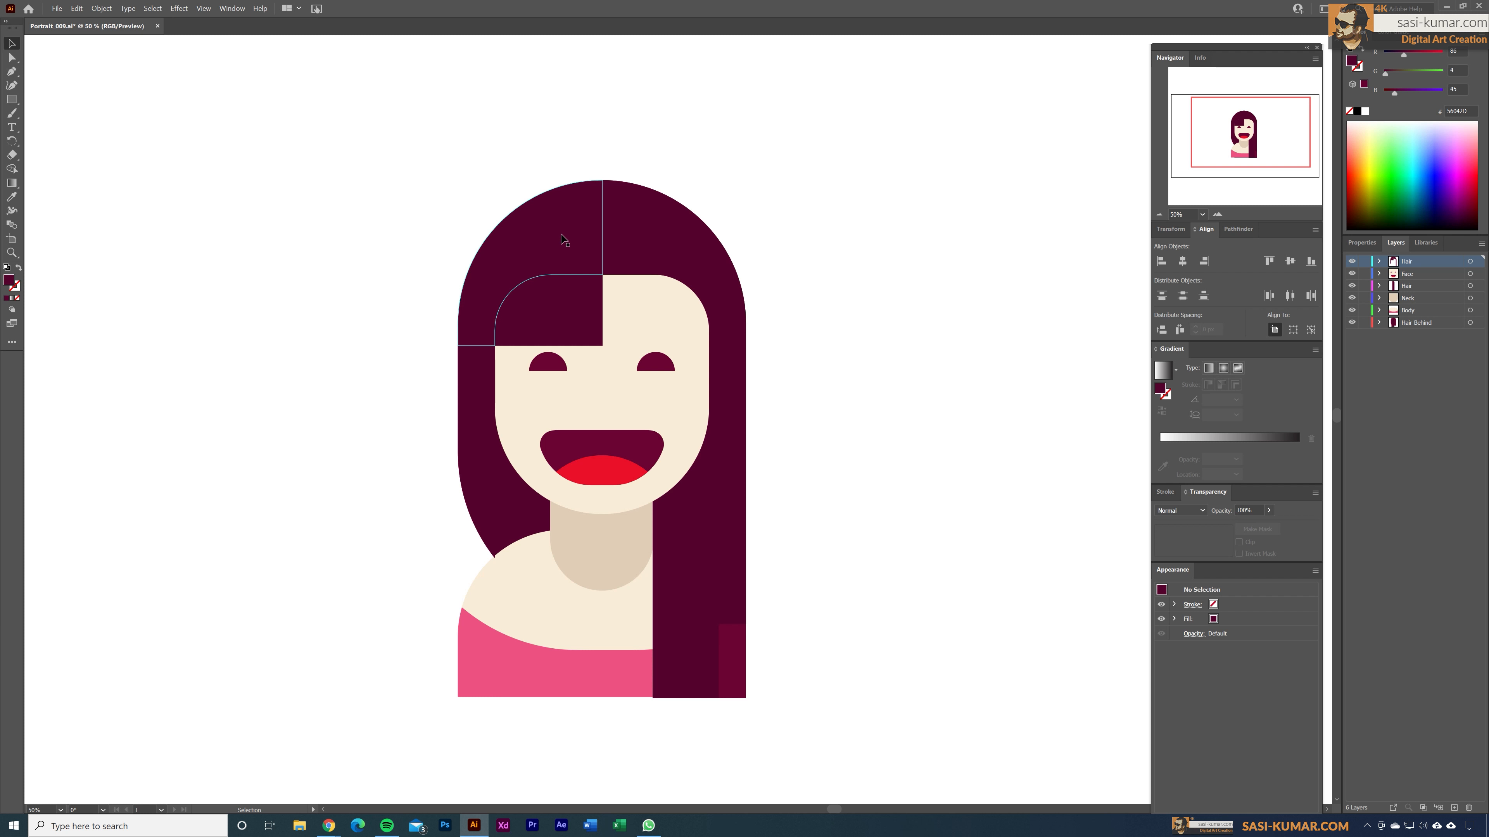
click(510, 288)
click(511, 290)
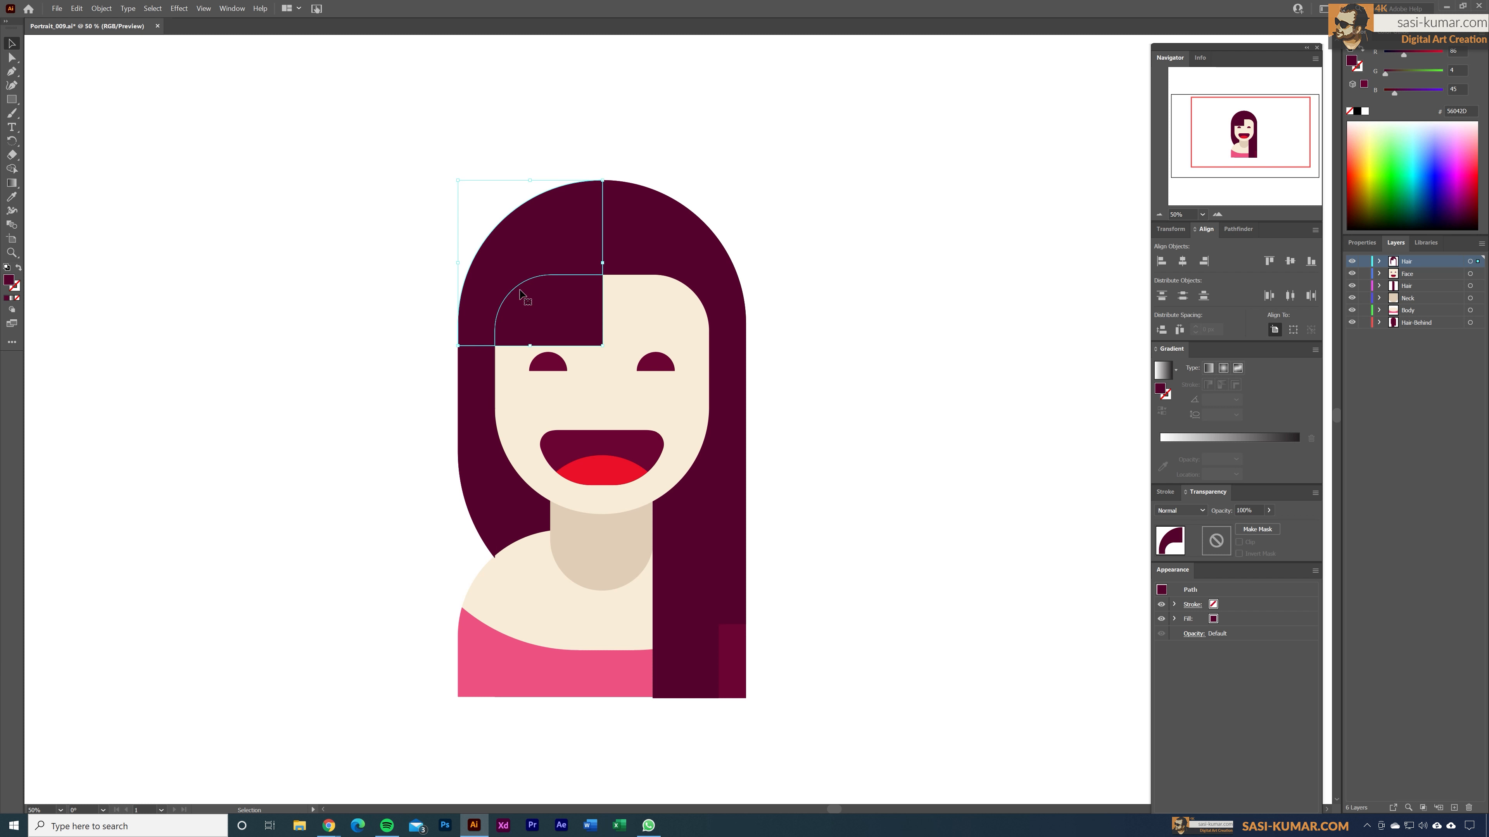
click(645, 252)
click(491, 418)
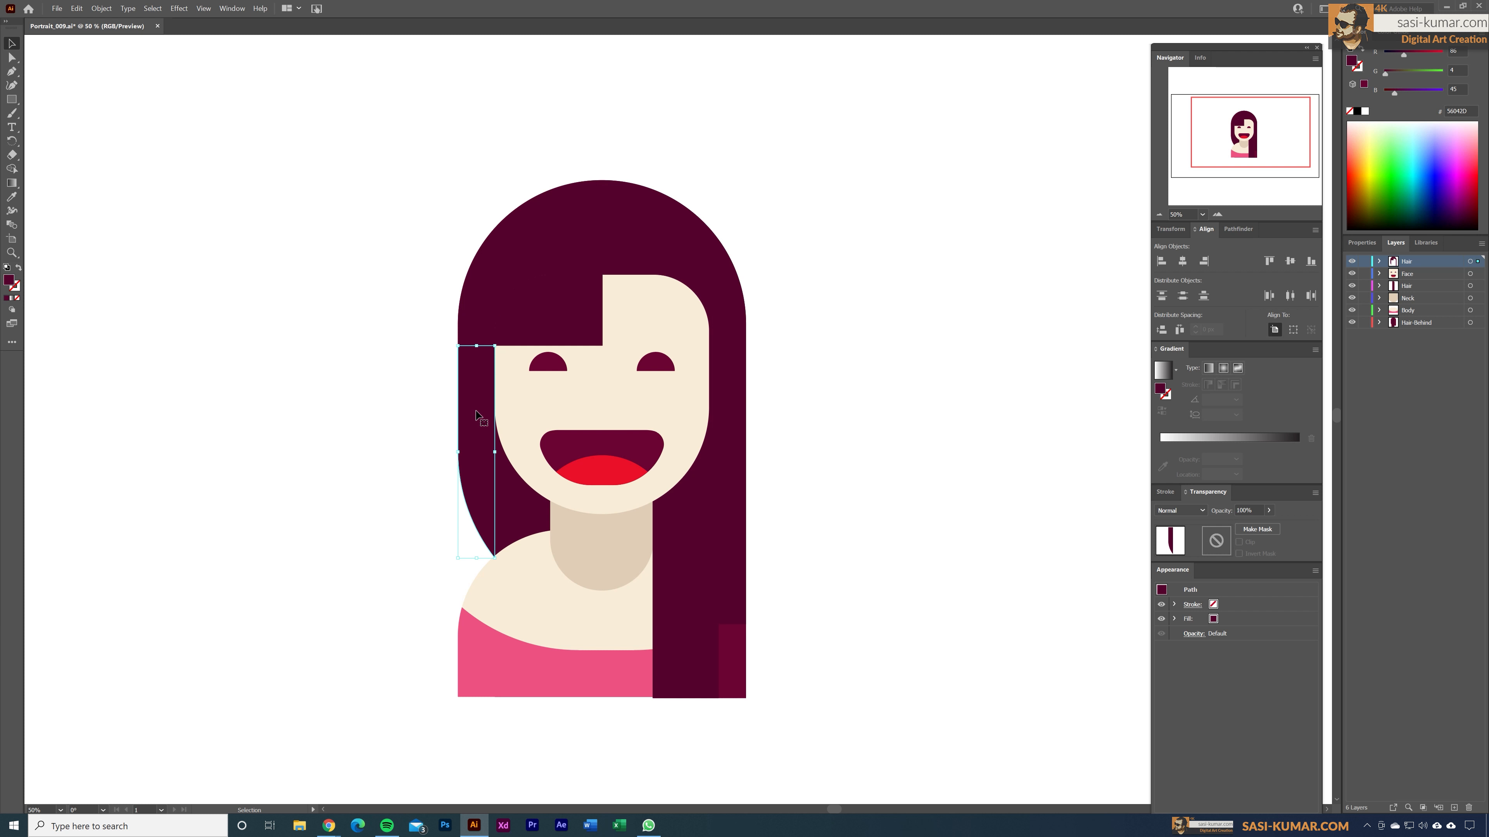
shift+click(528, 317)
shift+click(545, 250)
shift+click(709, 244)
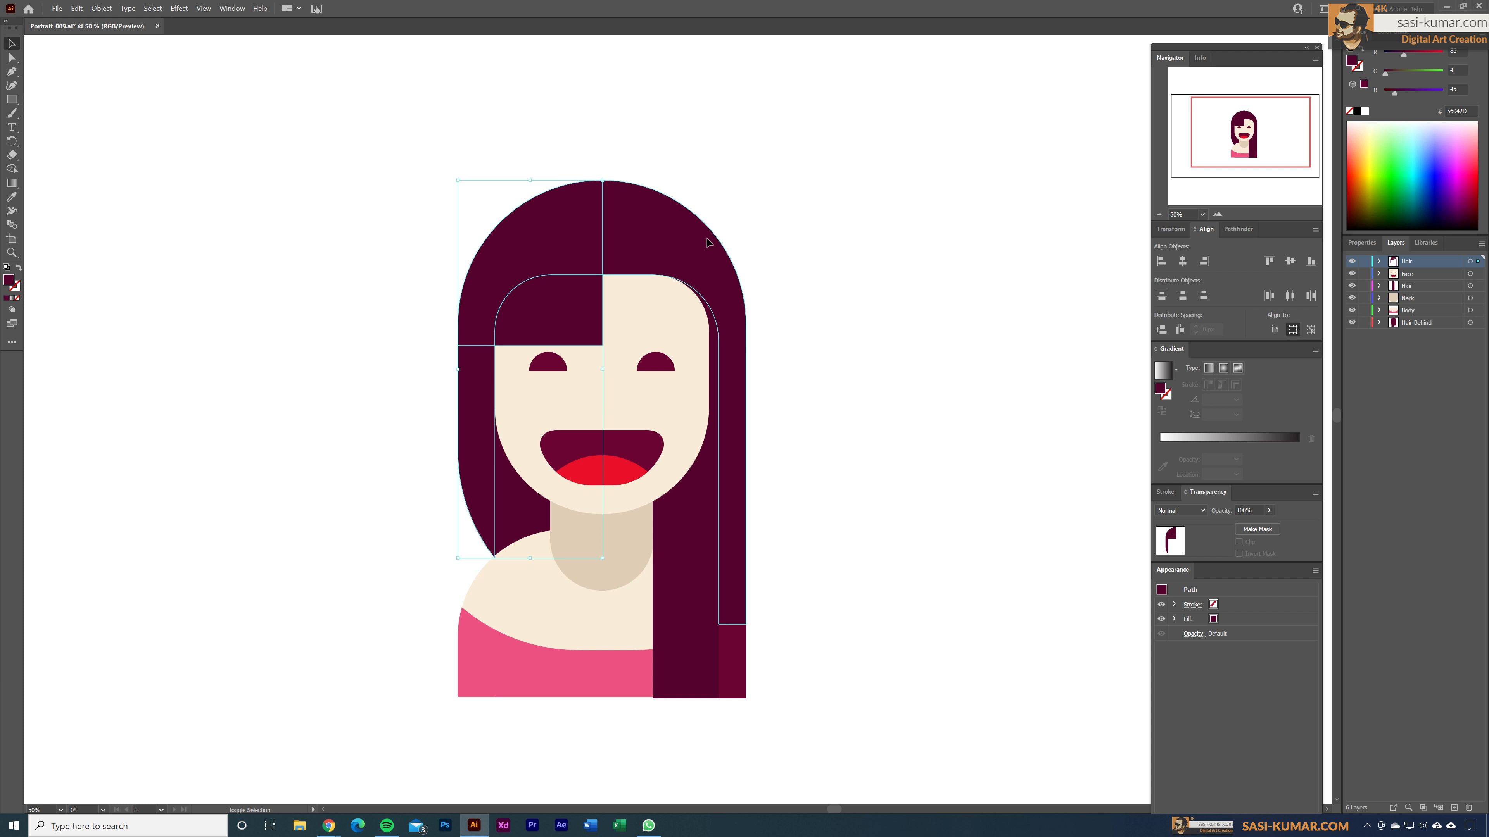
key(shift+m)
mouse_move(475, 382)
mouse_down()
mouse_move(479, 312)
mouse_move(552, 314)
mouse_move(640, 242)
mouse_up()
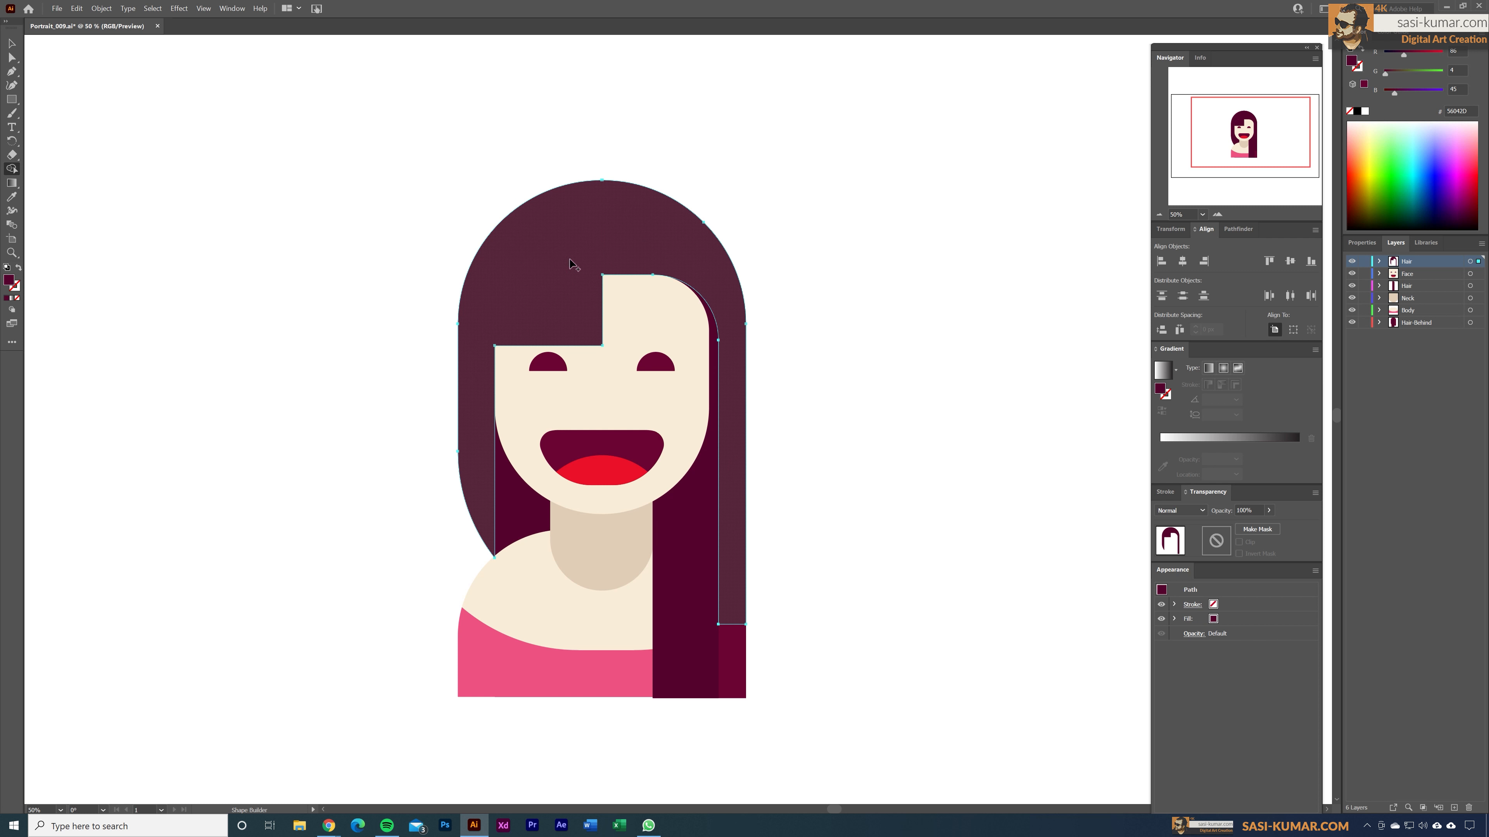
Slant the fringe's lower edge by moving its outer anchor down and its anchor at the face's centerline up.
key(a)
click(881, 456)
click(581, 318)
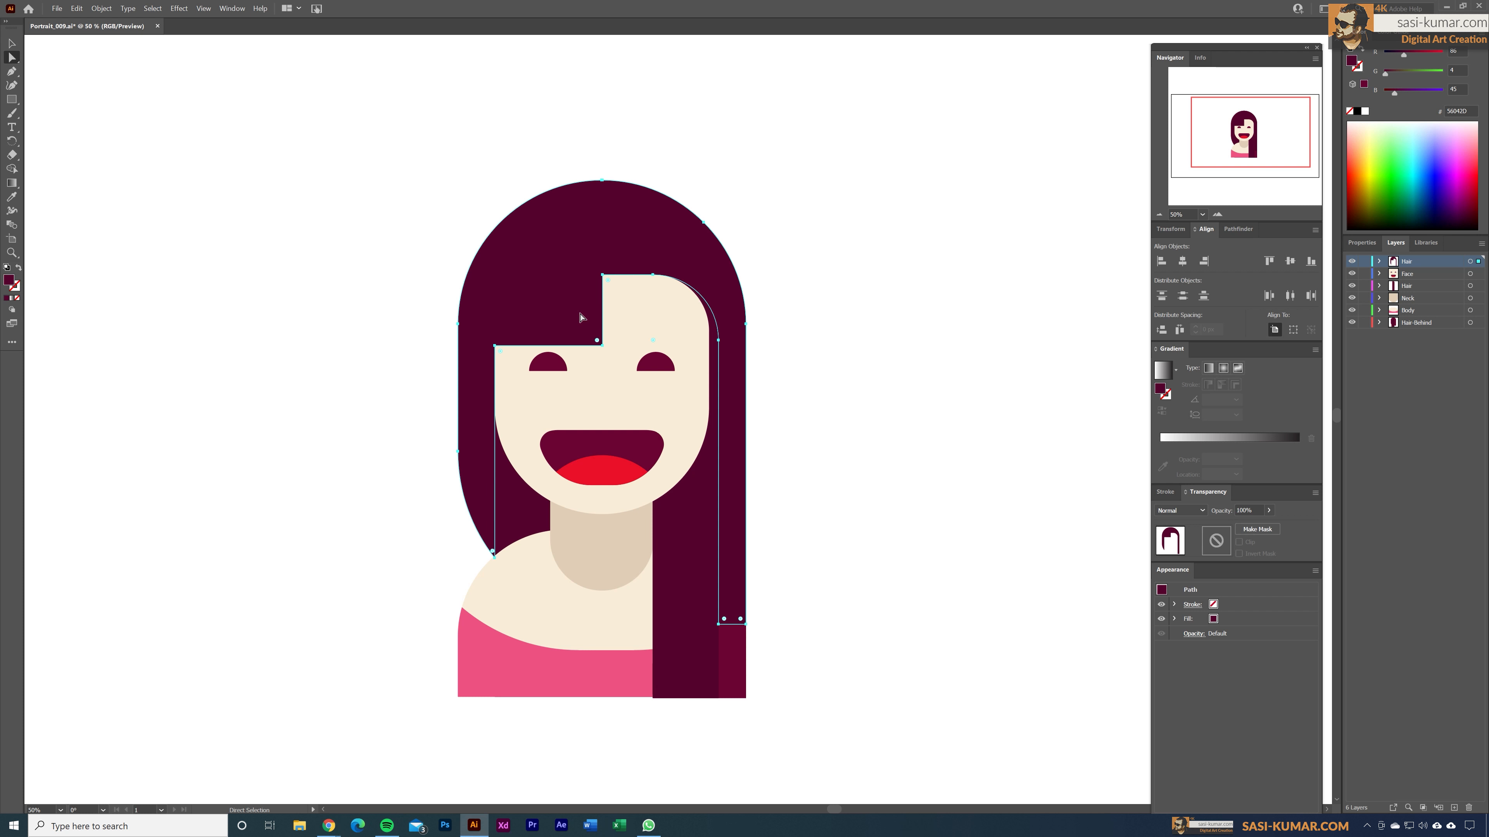
key(ctrl+plus)
key(ctrl+plus)
key(ctrl+plus)
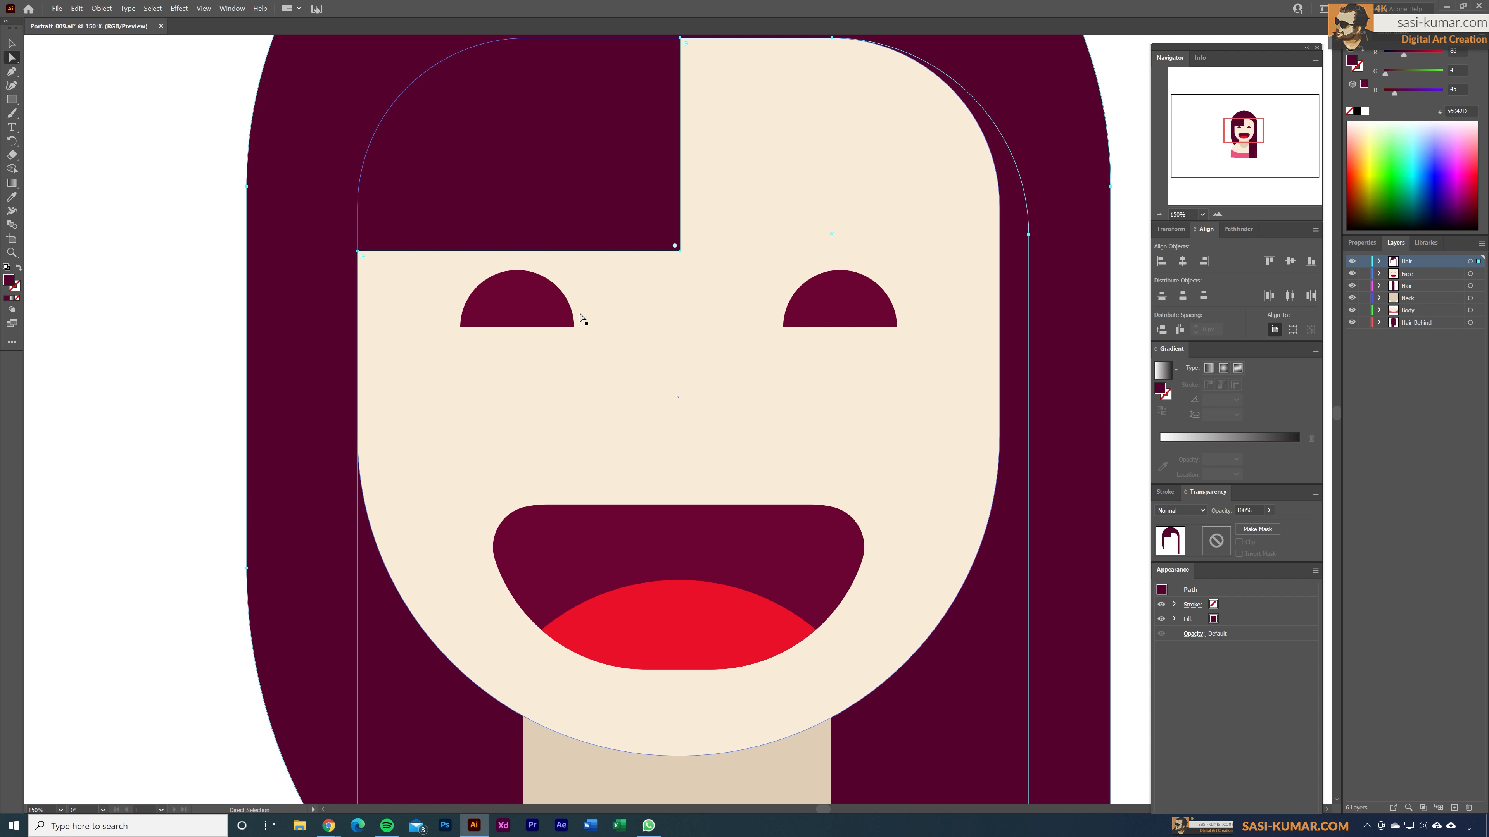
scroll(580, 317, up, 3)
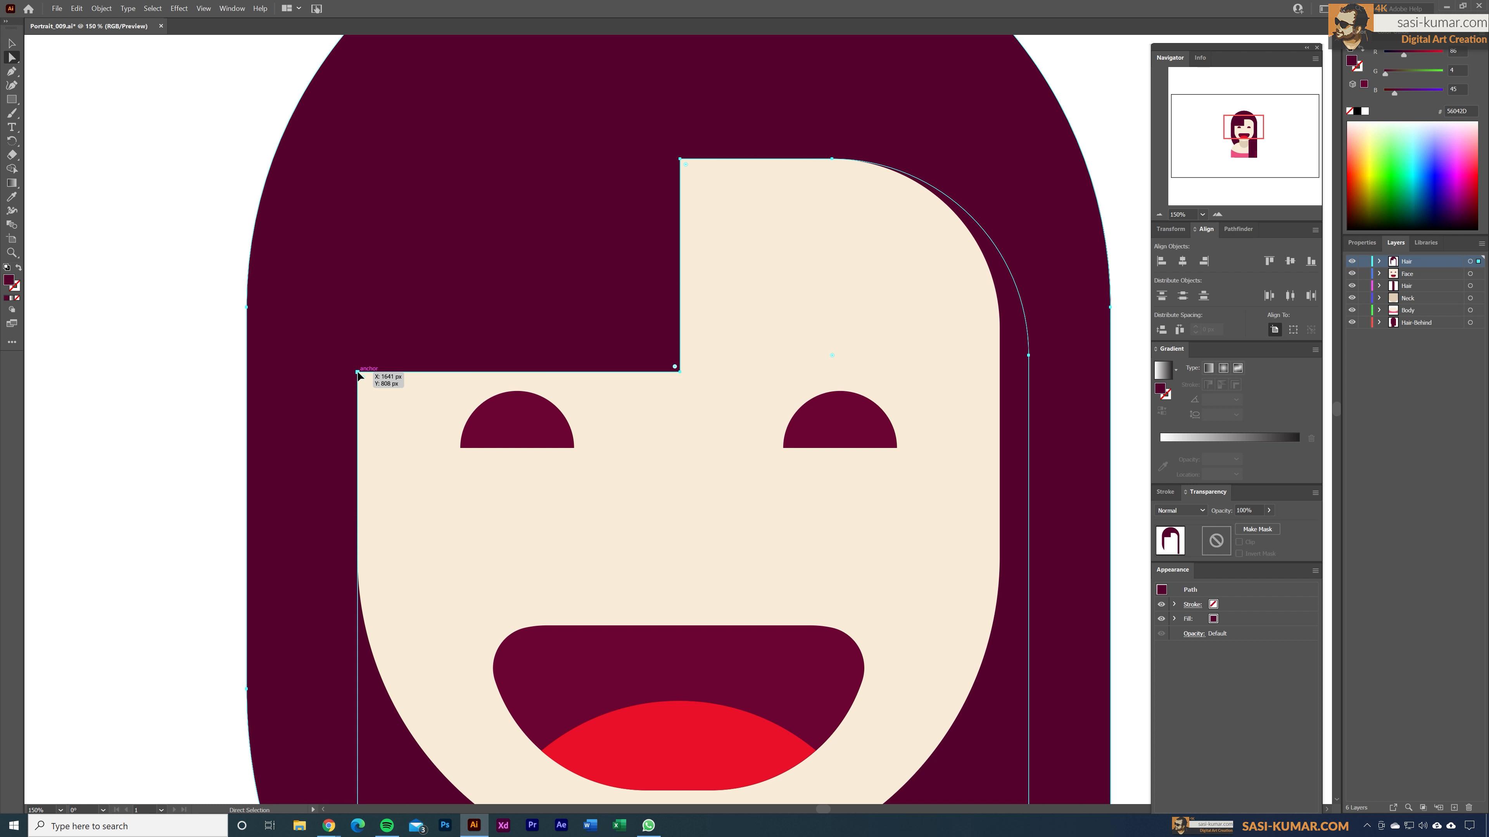
click(358, 373)
mouse_move(358, 376)
mouse_down()
mouse_move(357, 417)
mouse_move(357, 404)
mouse_up()
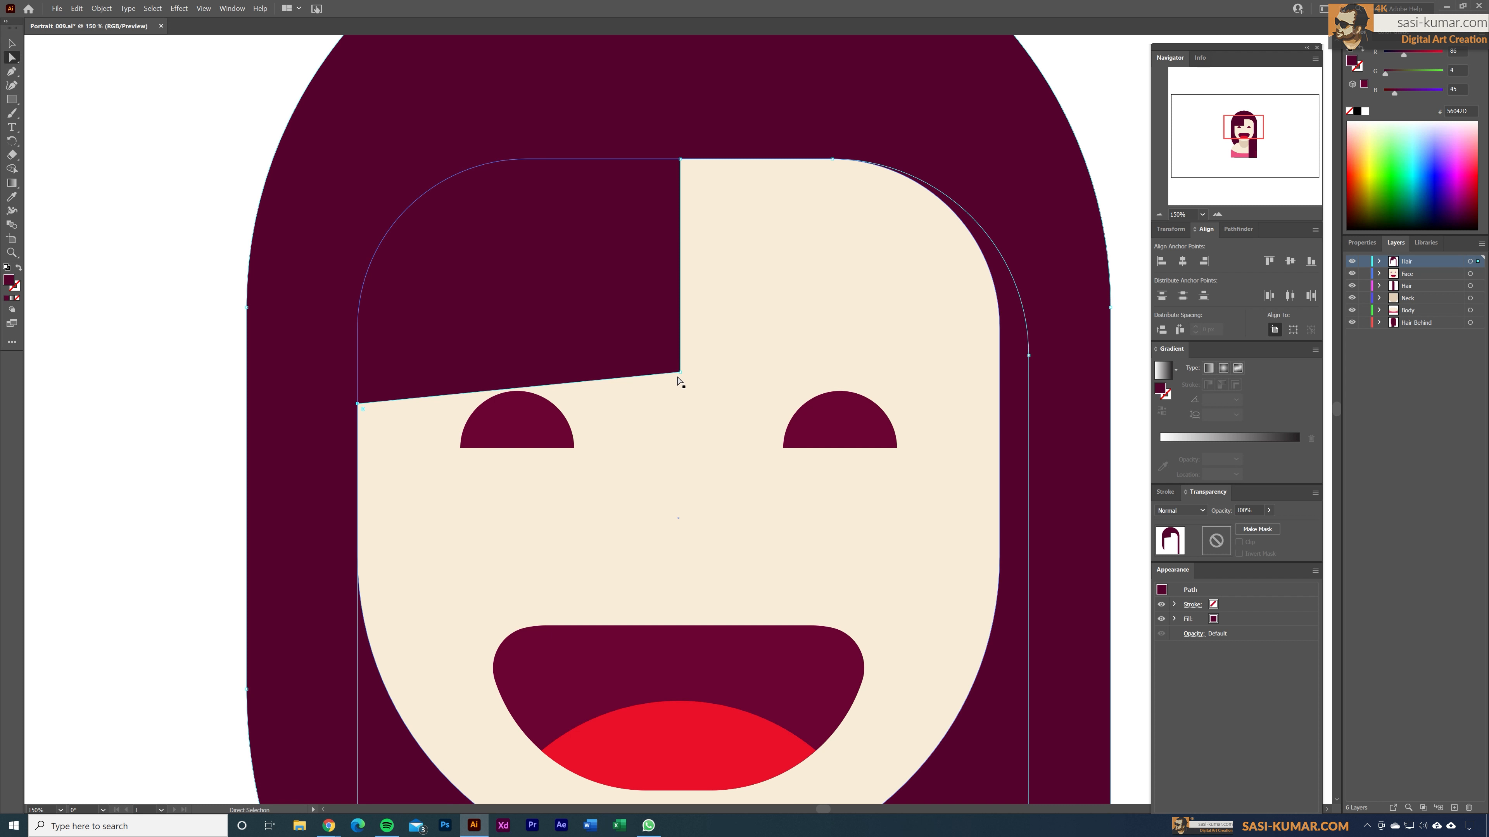
drag(680, 372, 681, 322)
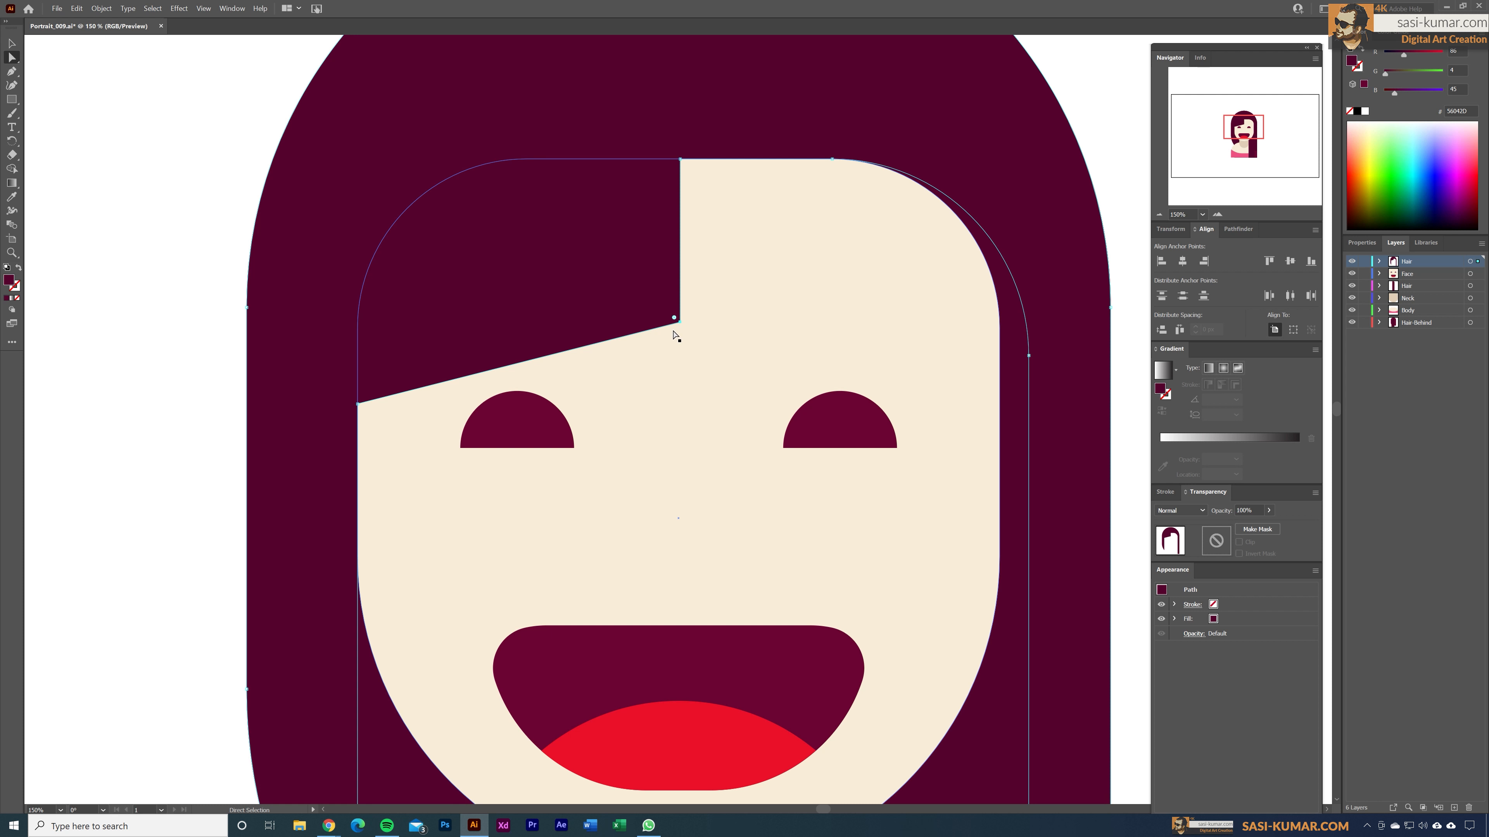
drag(681, 323, 682, 327)
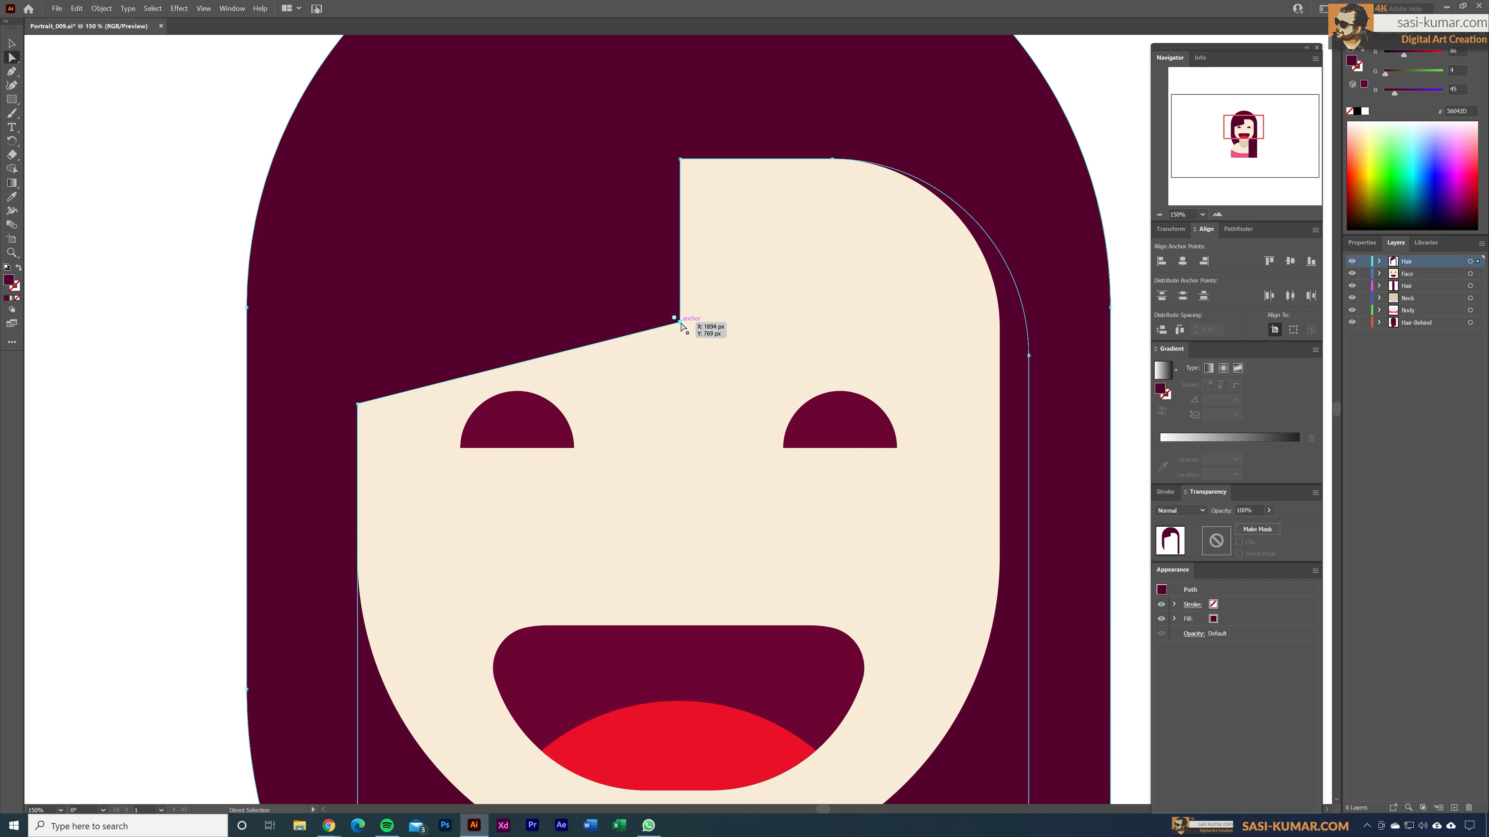
Round both ends of the slanted fringe edge generously, and slightly round the corner where the fringe meets the hairline.
shift+click(357, 404)
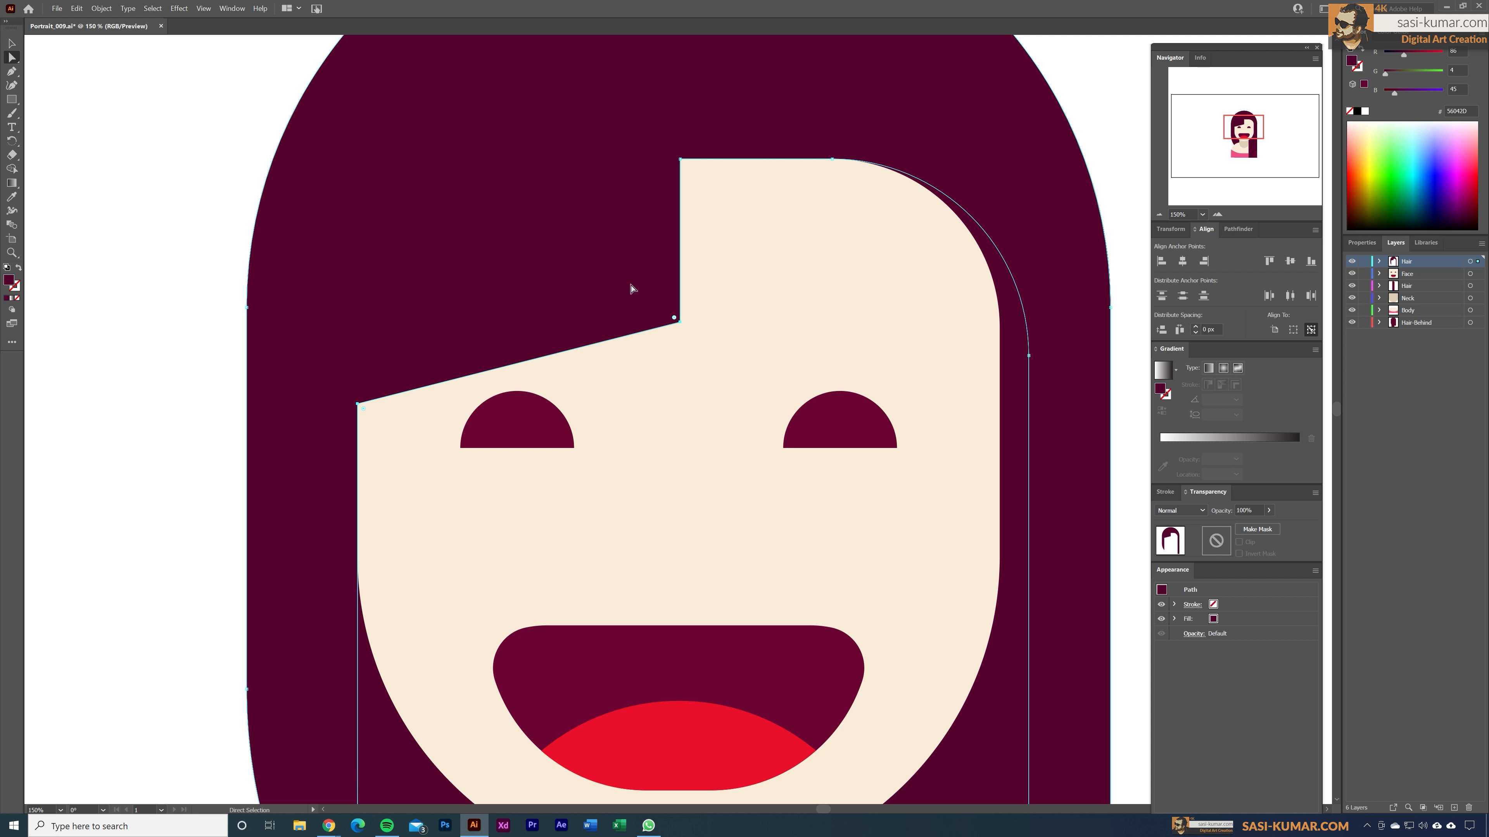
drag(674, 320, 522, 231)
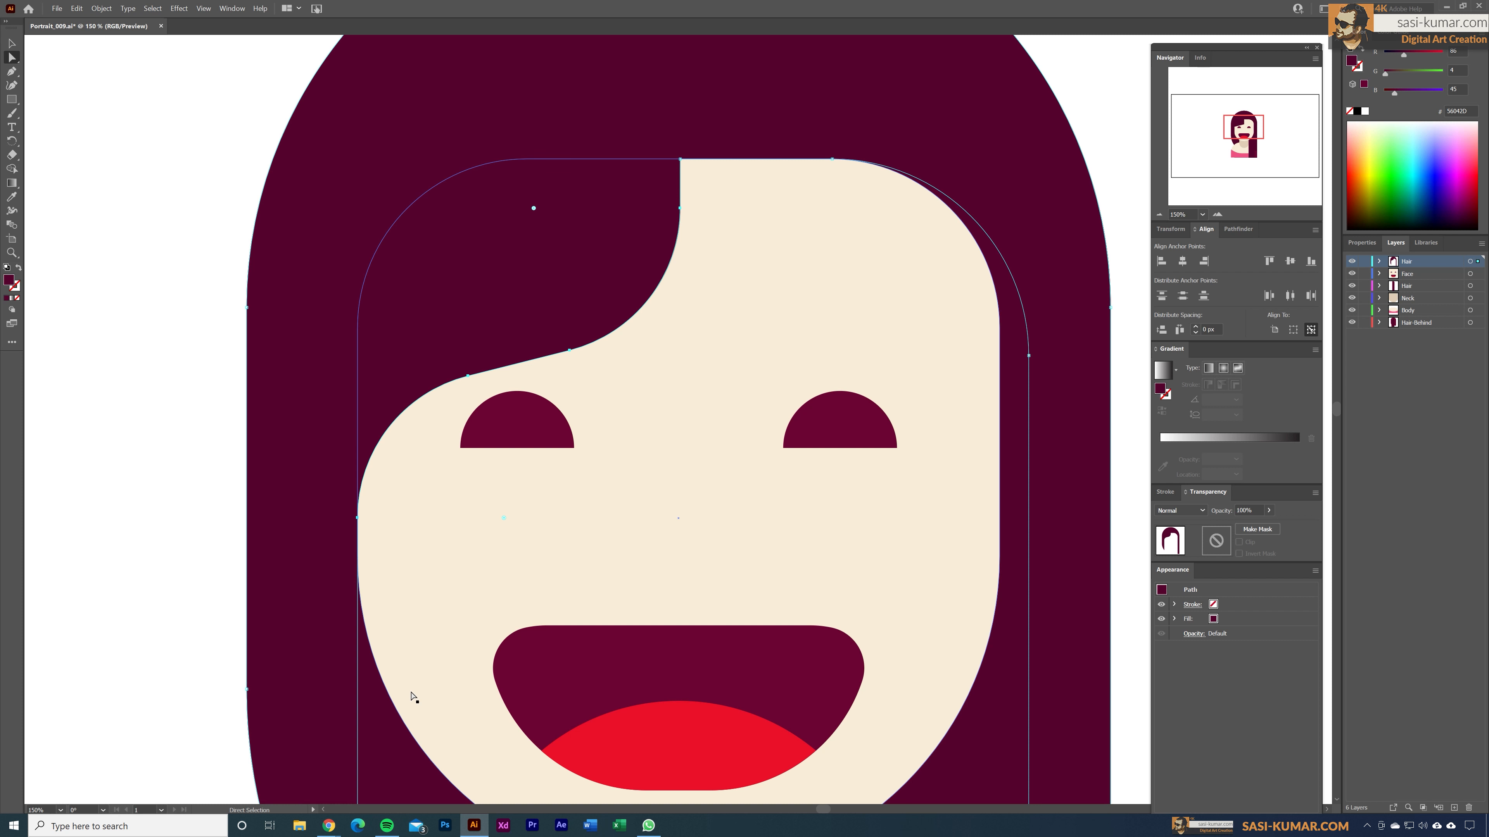
click(680, 160)
drag(691, 178, 716, 208)
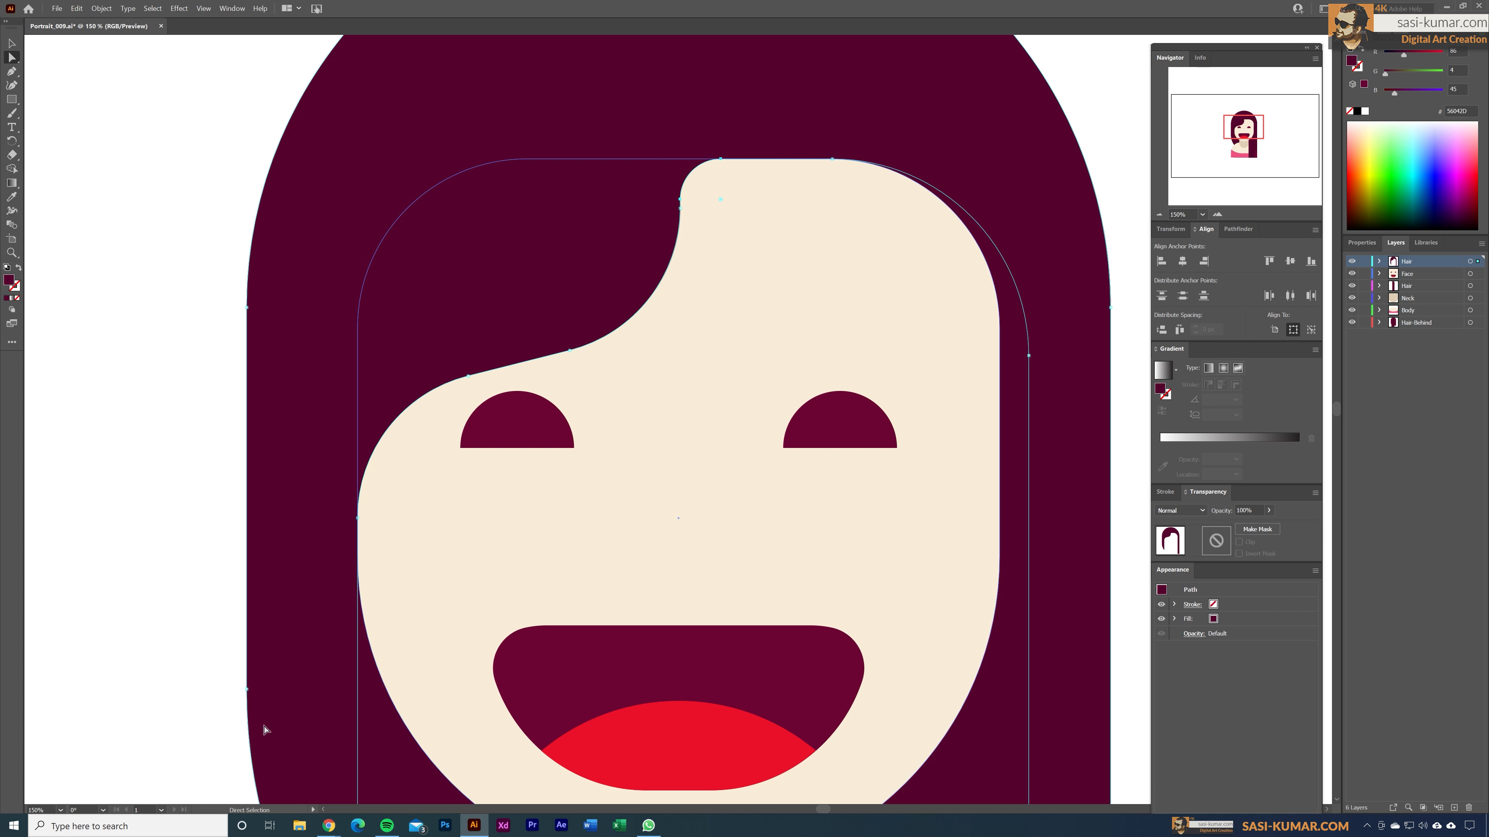
click(116, 440)
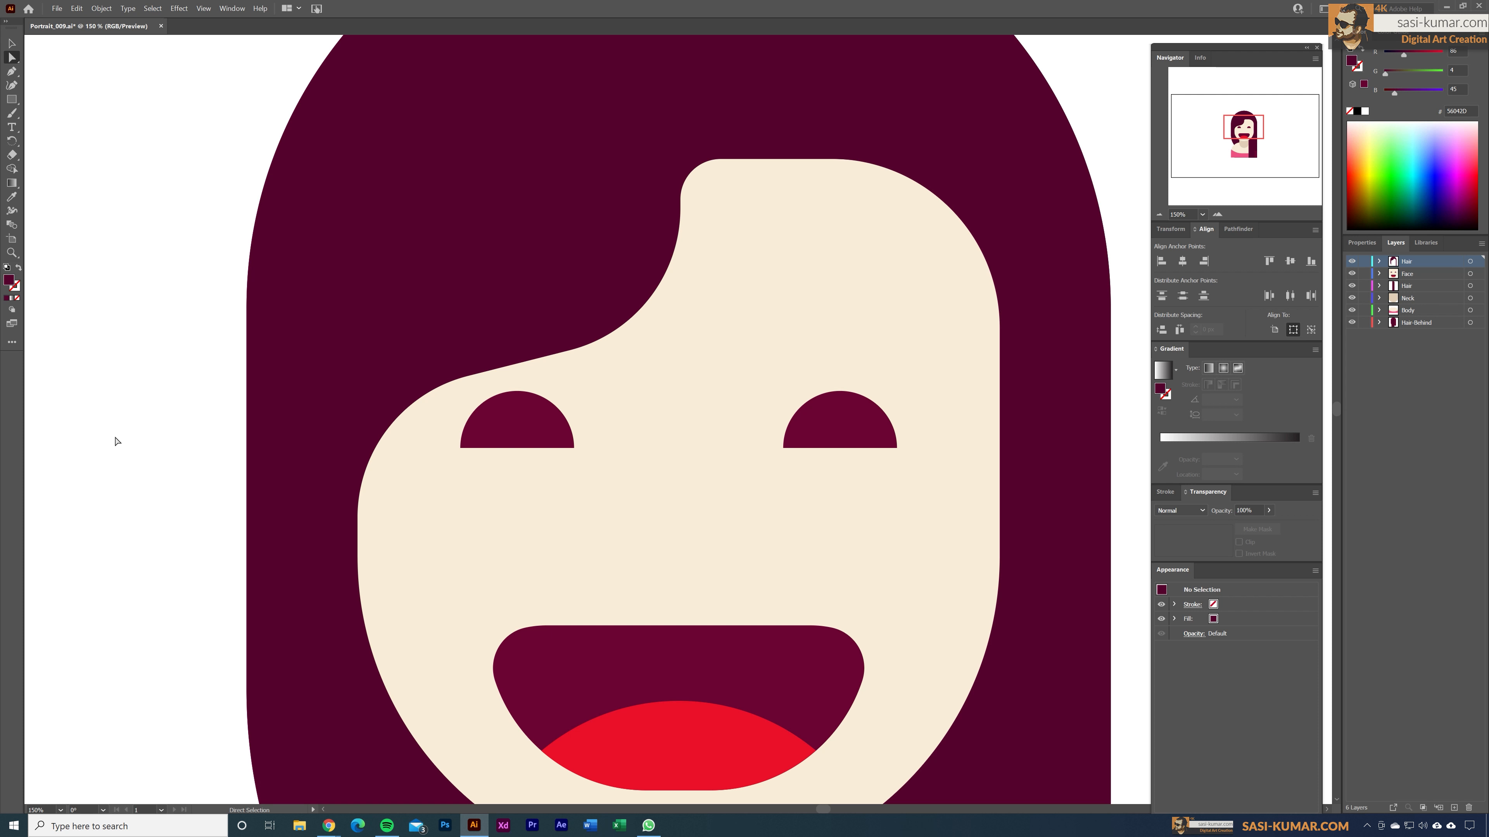
Recolor the merged front hair shape with the lighter maroon sampled from the strip at the hair's lower right end.
key(ctrl+minus)
key(ctrl+minus)
key(ctrl+minus)
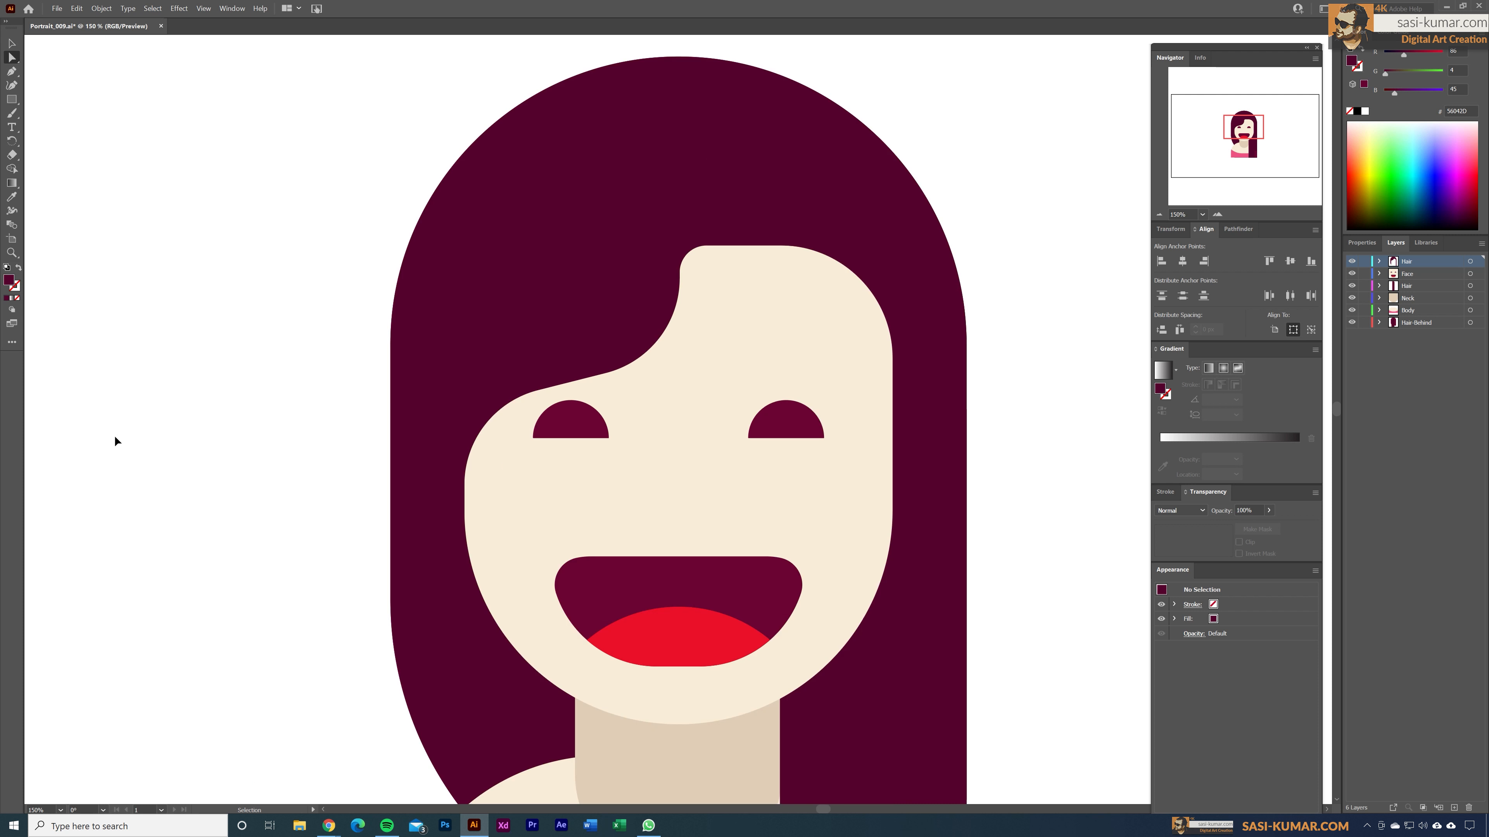
drag(381, 412, 333, 364)
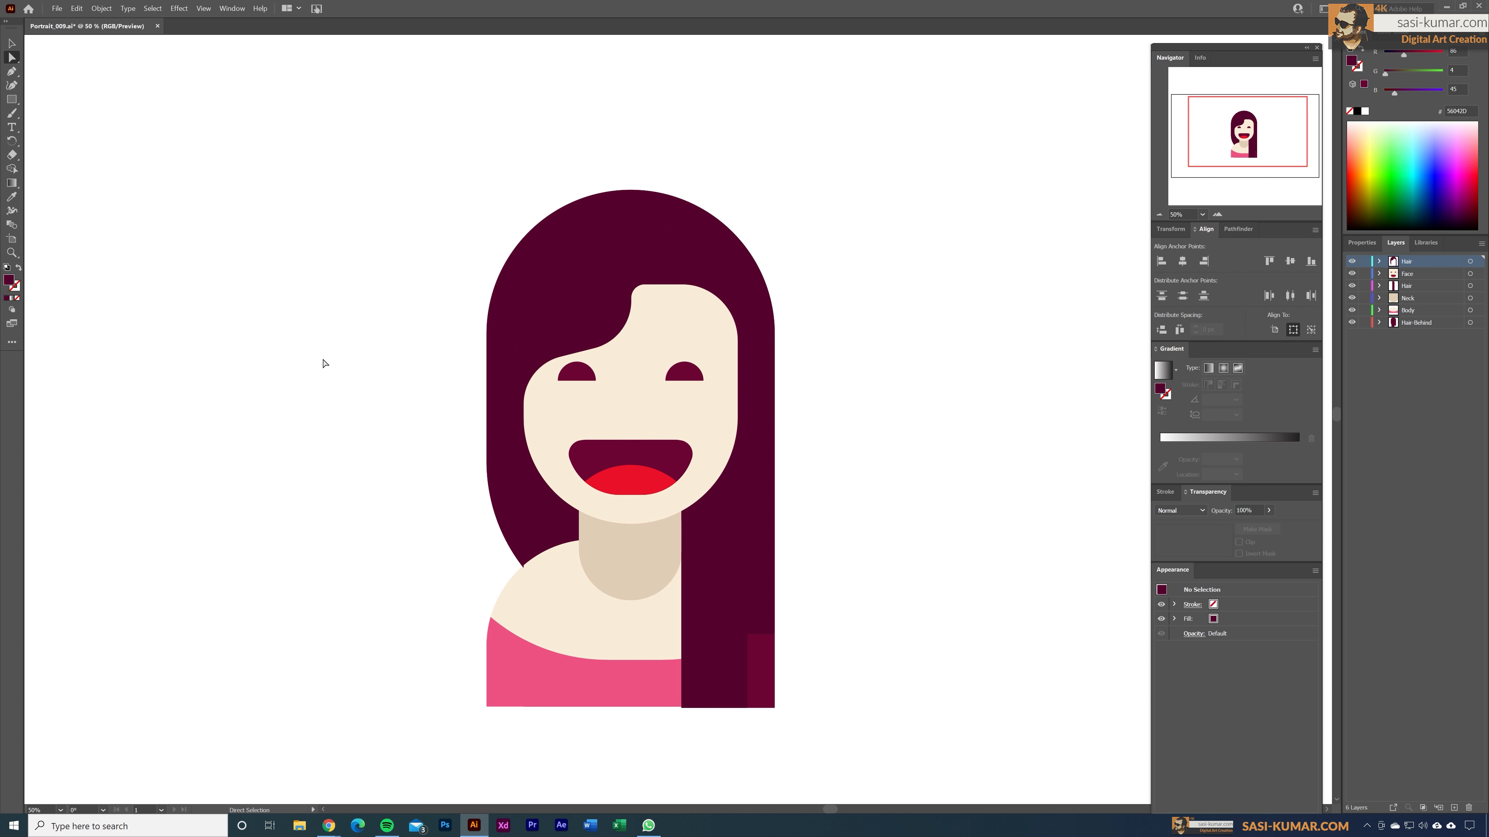
click(513, 281)
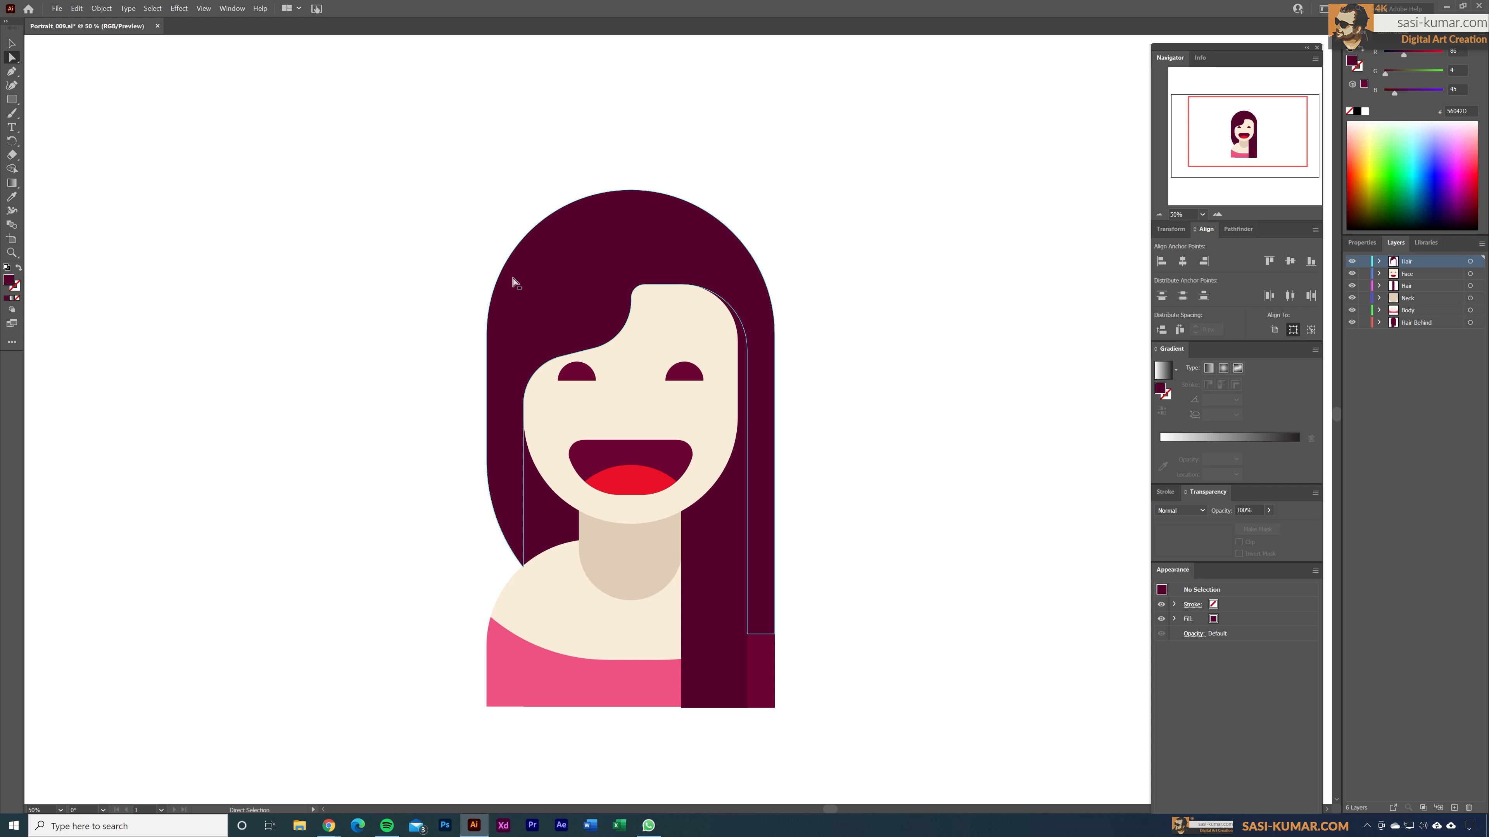
click(909, 485)
click(561, 236)
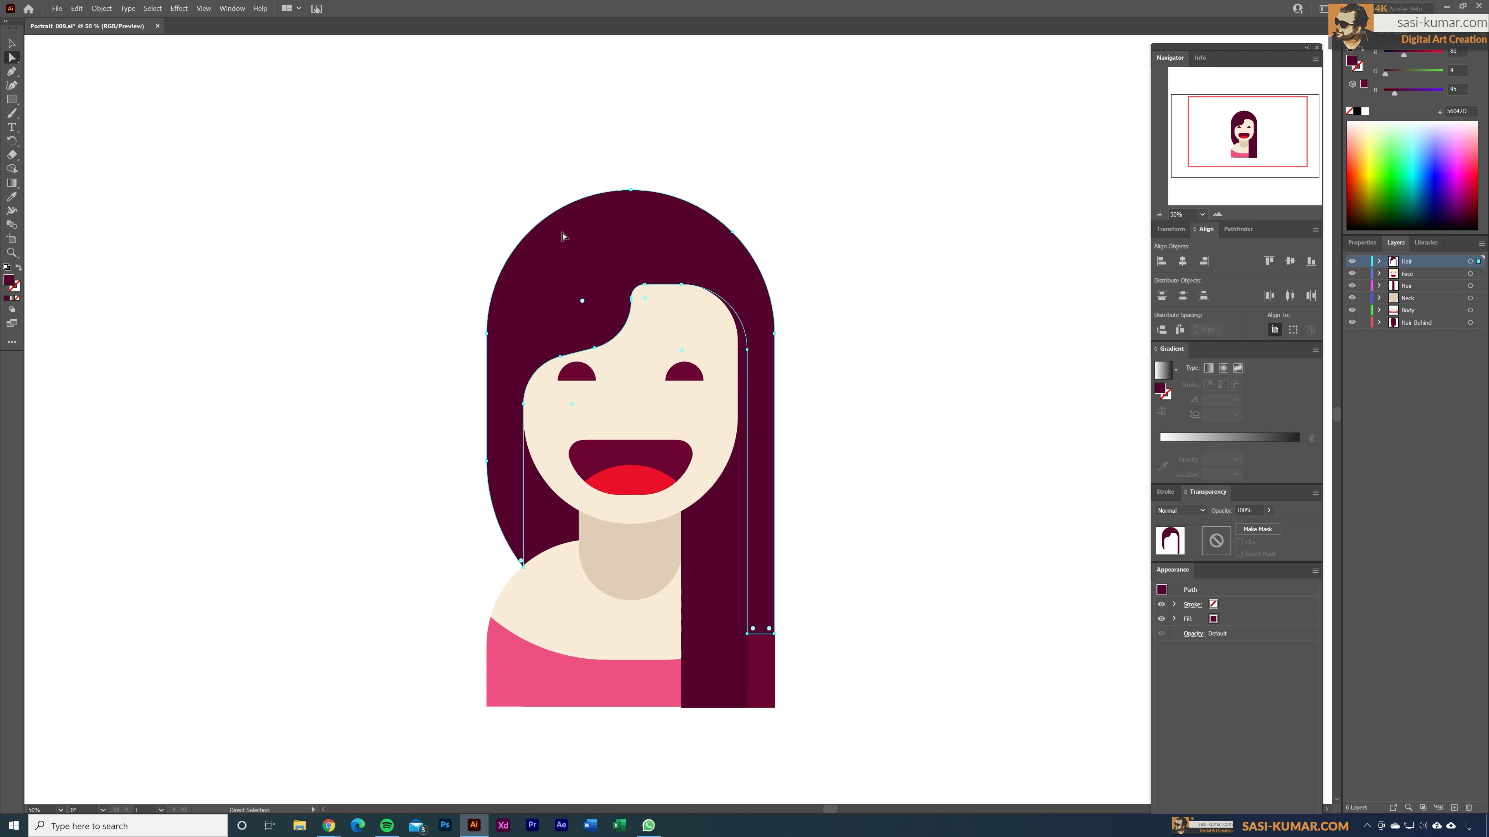
key(i)
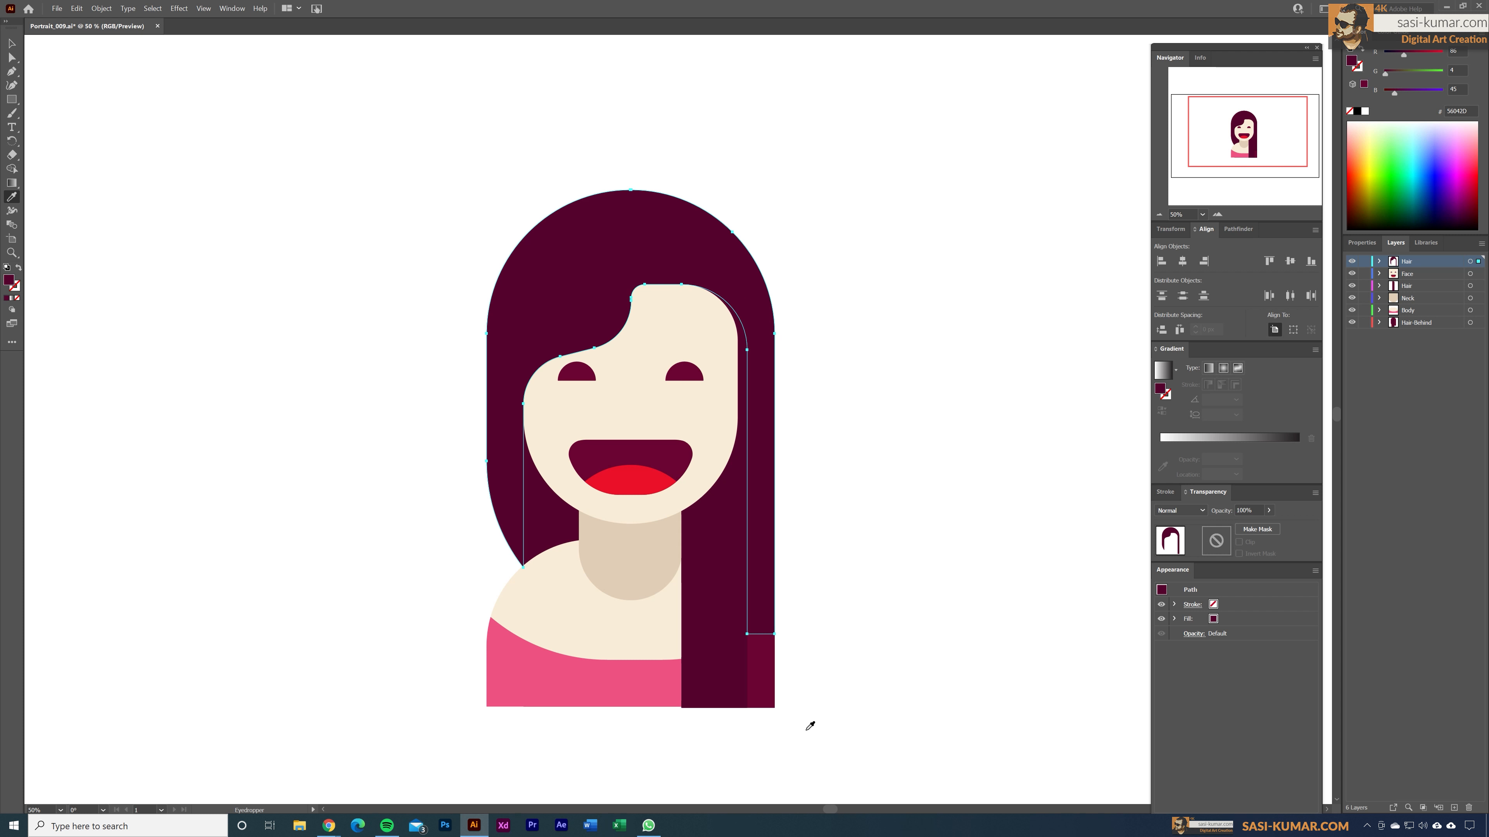
click(772, 684)
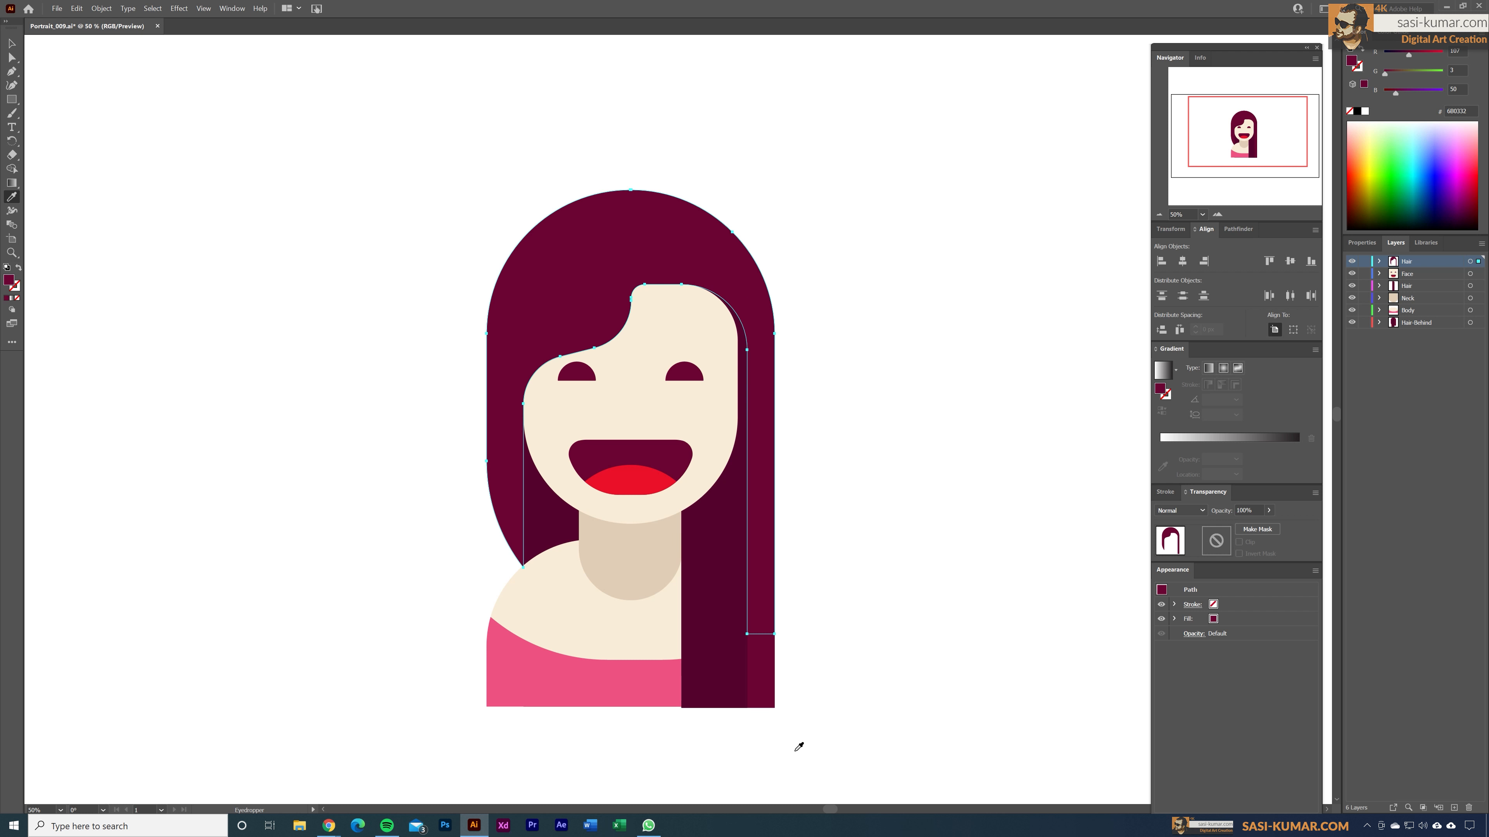
Extend the lower end of the front hair's long right strand down to the portrait's bottom edge.
click(13, 56)
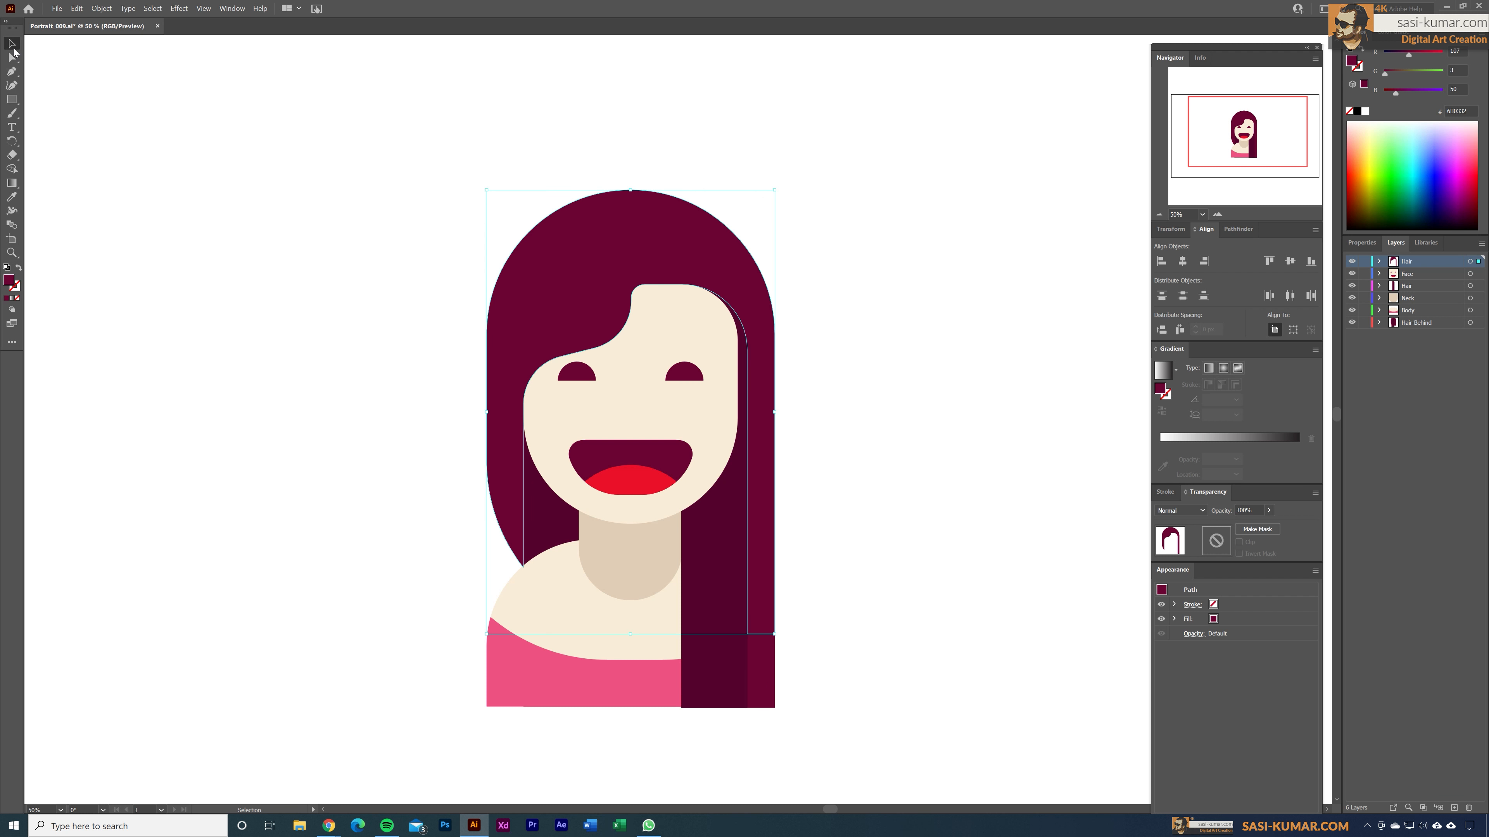
click(748, 635)
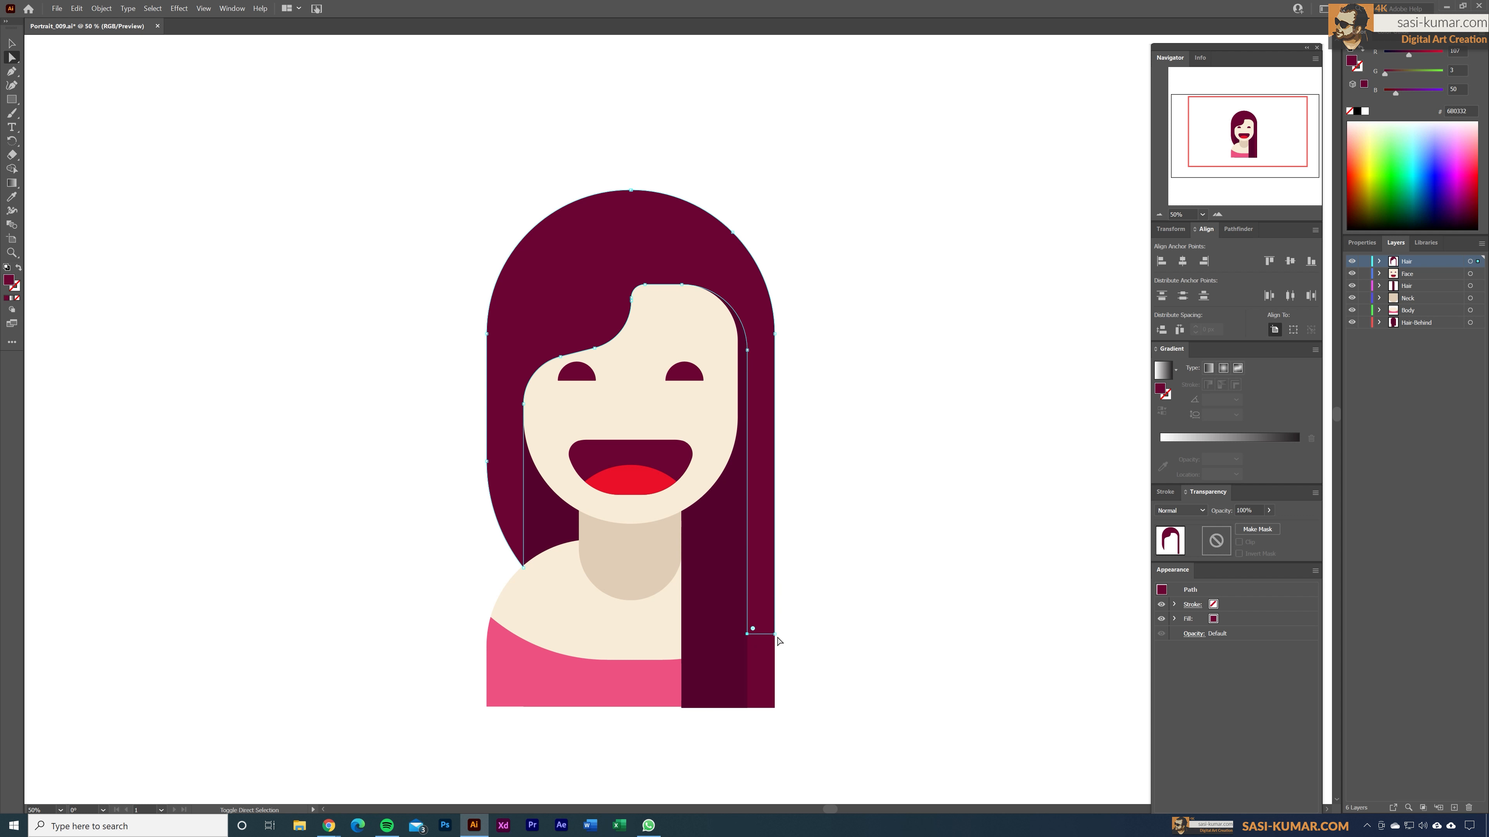
shift+click(775, 634)
drag(775, 634, 776, 706)
click(857, 572)
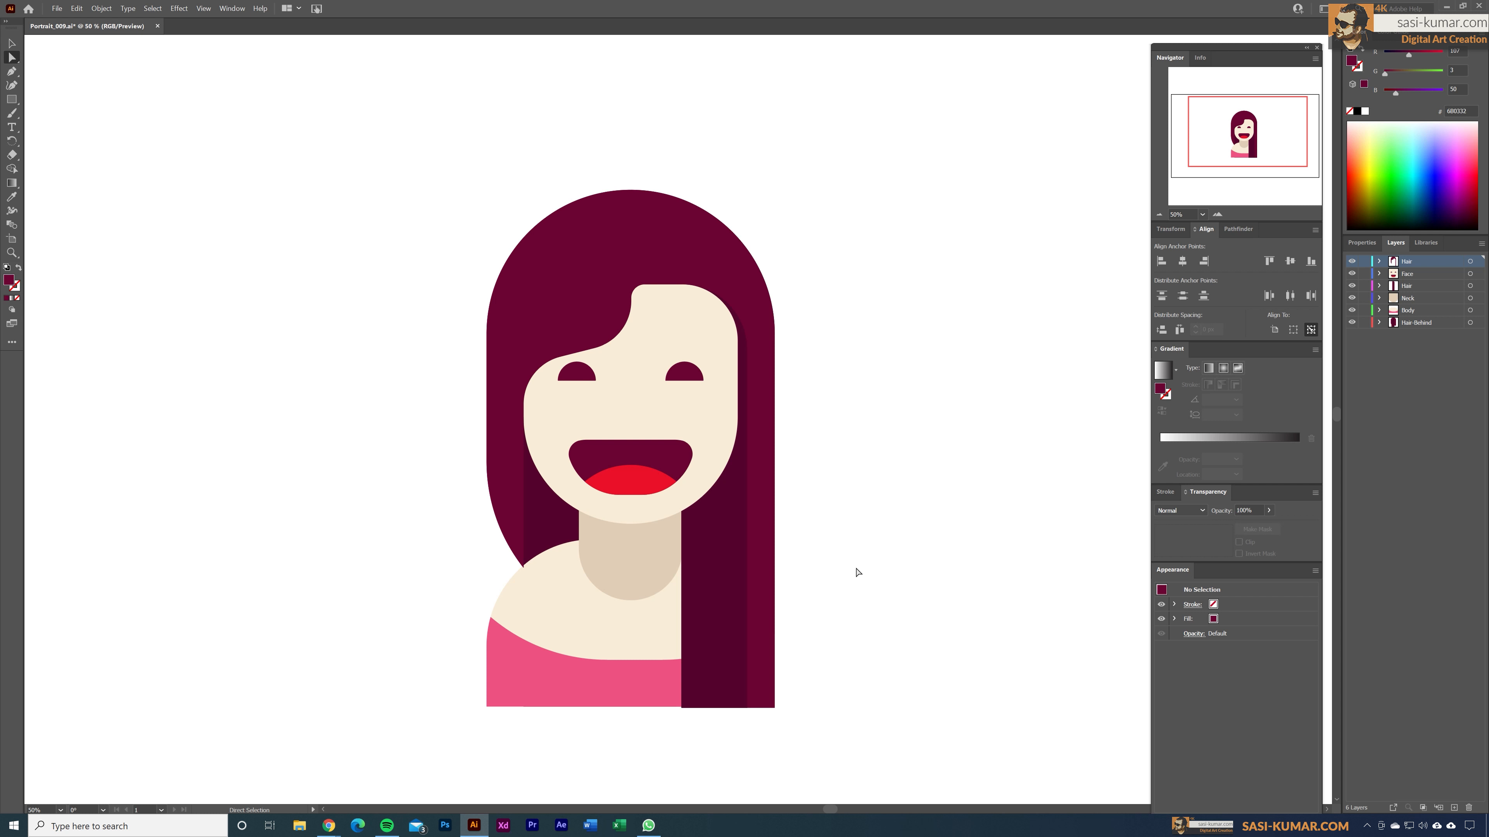
Scale the mouth and tongue down slightly about their center and nudge them a little lower on the face.
key(v)
click(650, 485)
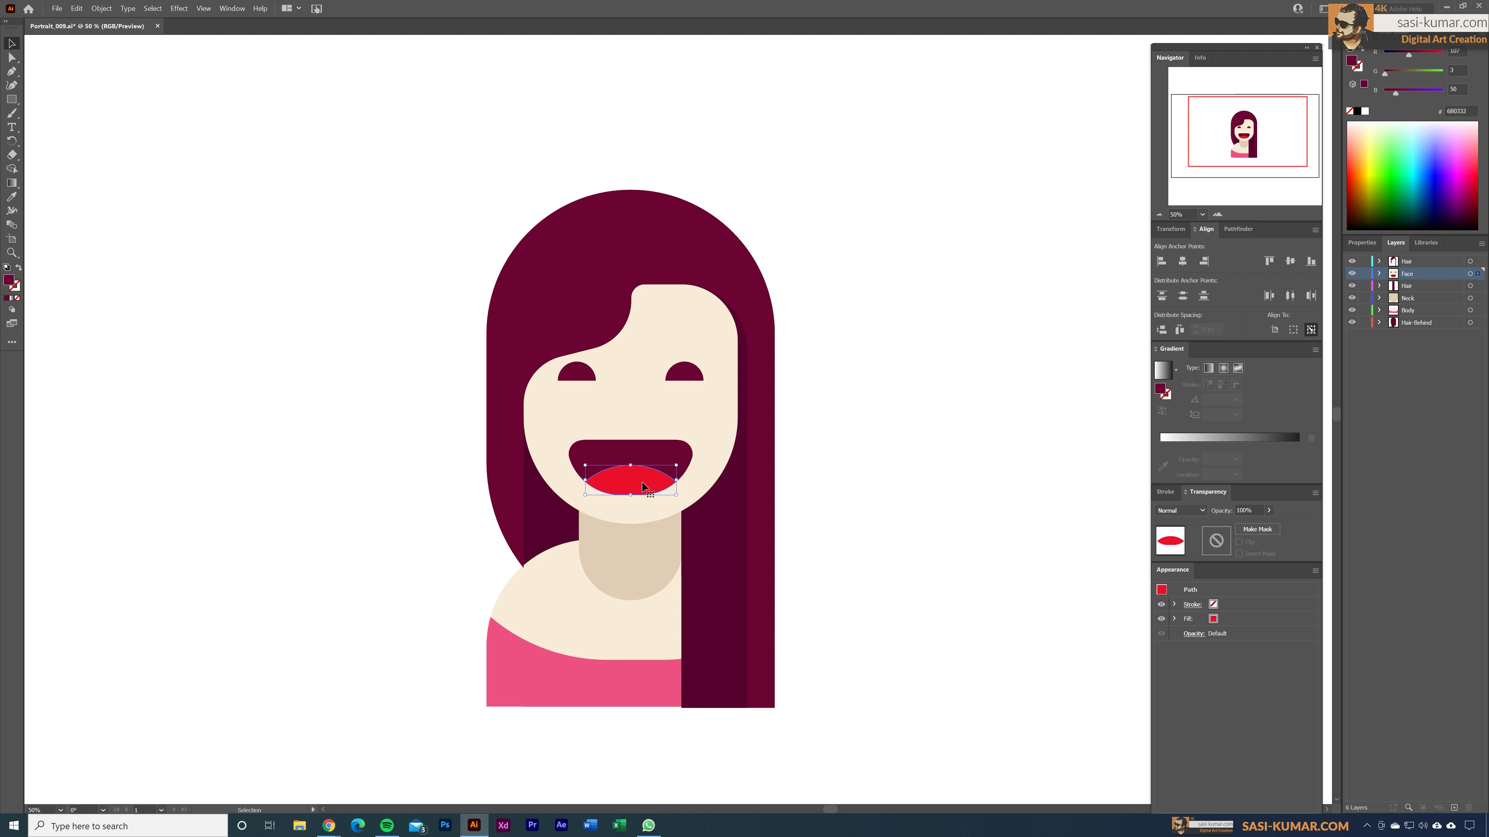
drag(693, 440, 685, 443)
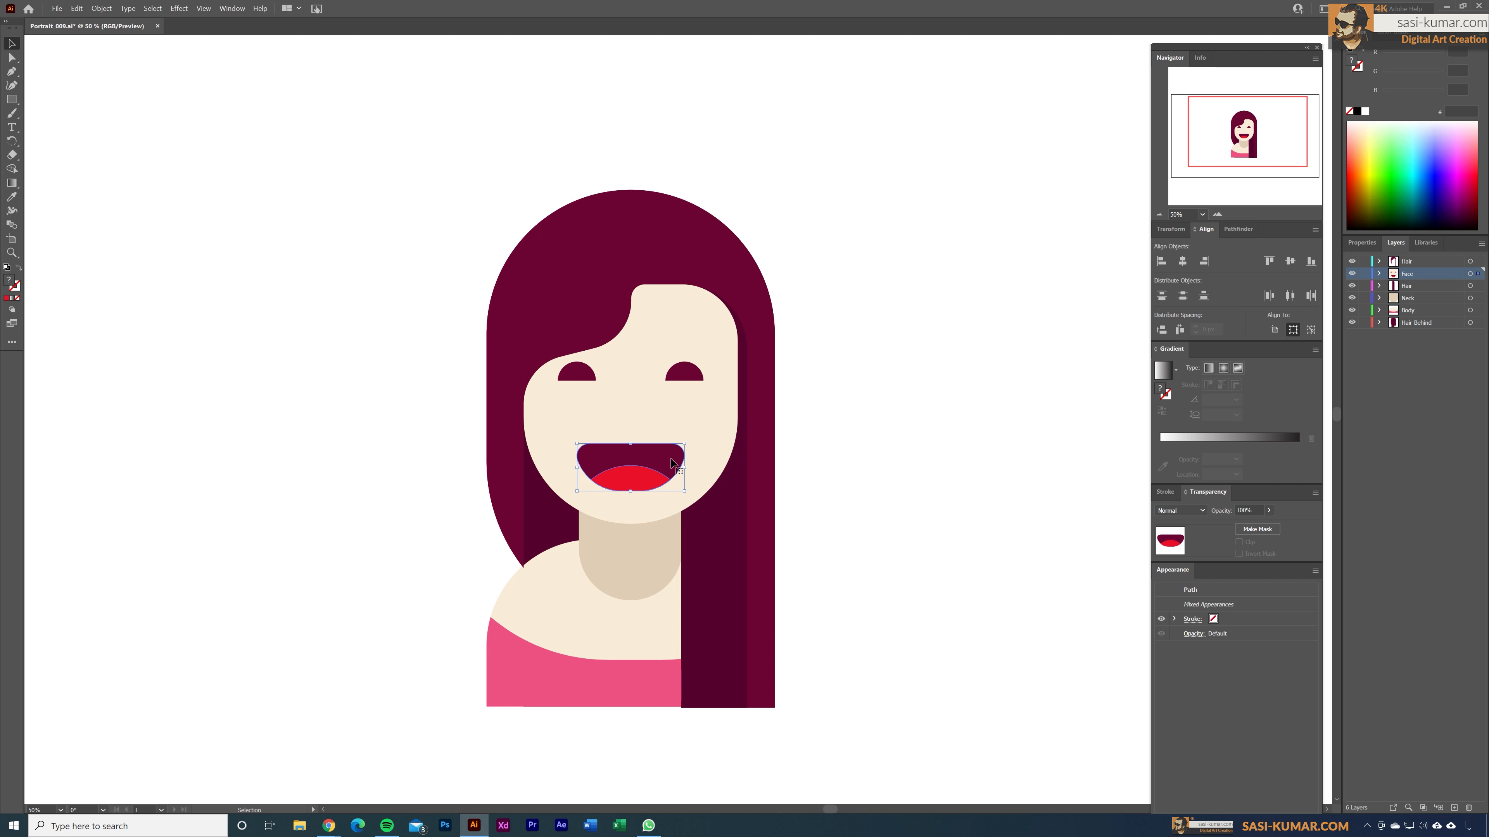
key(Down)
key(Down)
key(Down)
key(Down)
key(Down)
key(Down)
key(Down)
key(Down)
key(Down)
key(Down)
key(Down)
key(Down)
key(Down)
key(Down)
key(Down)
key(Down)
key(Down)
key(Down)
key(Down)
key(Down)
key(Up)
key(Up)
key(Up)
key(Up)
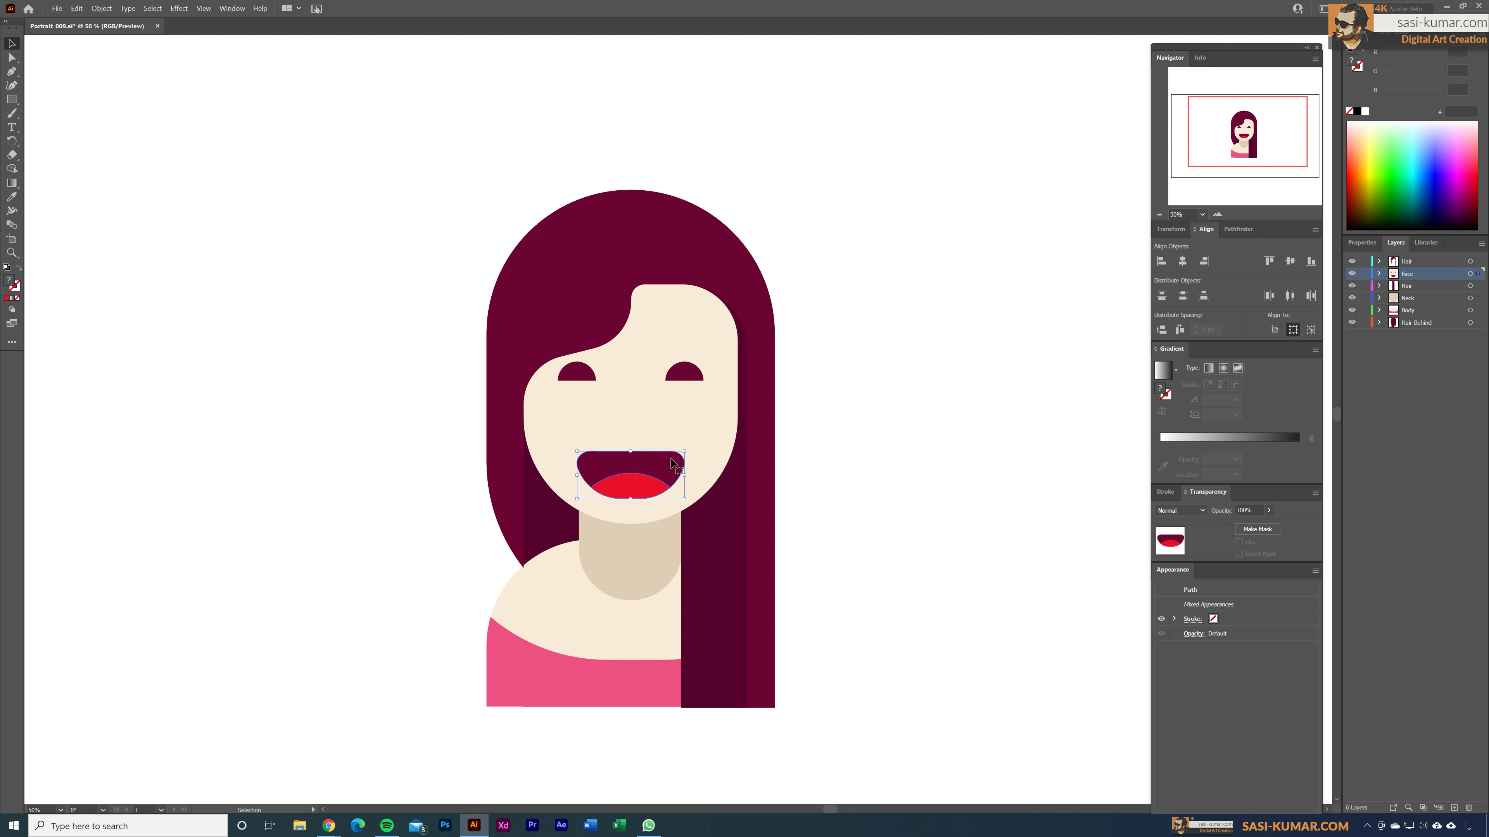
Nudge the grouped eyes slightly down, away from the fringe.
click(584, 379)
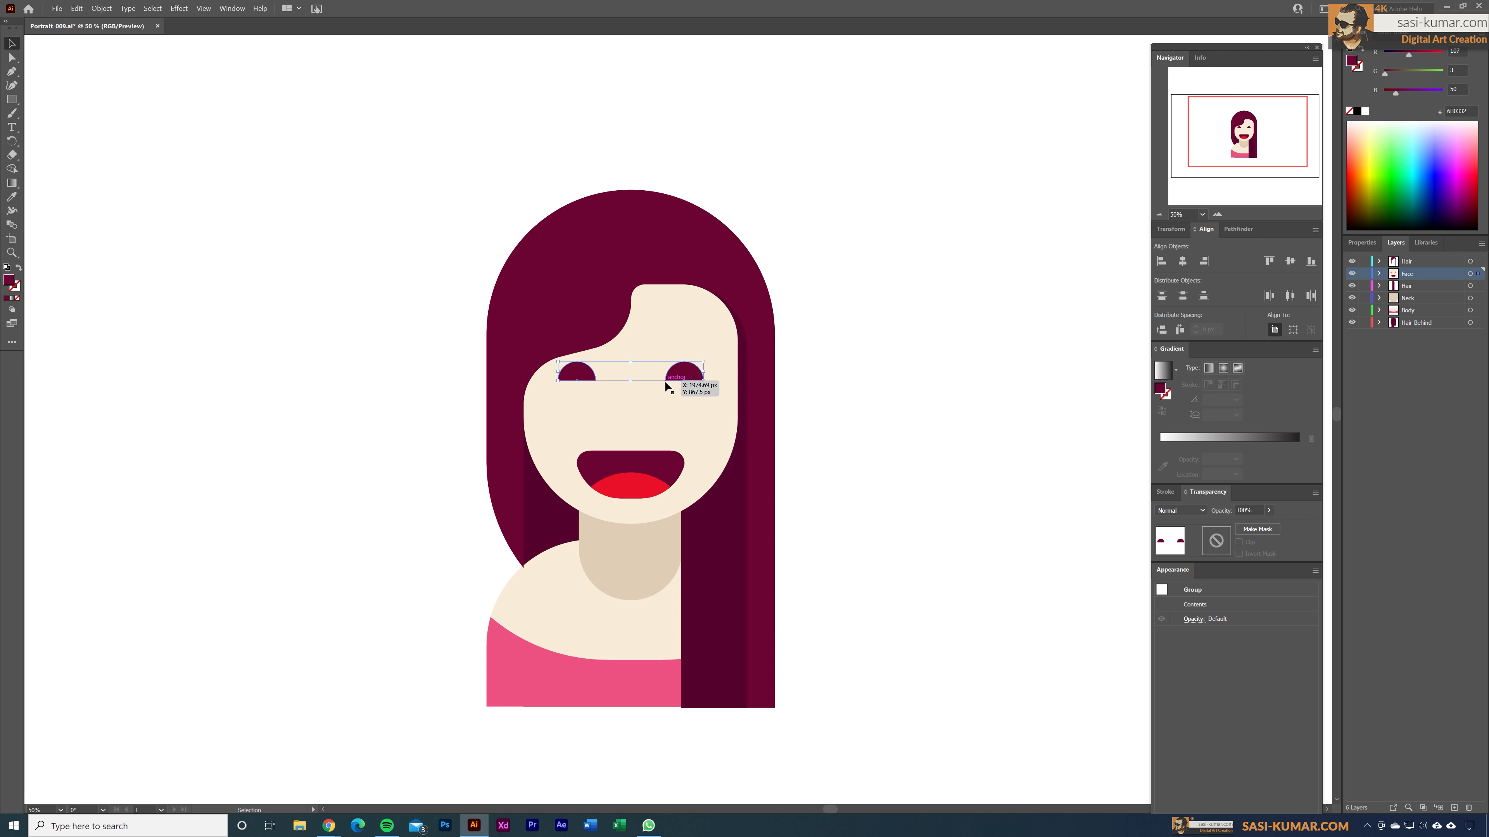
key(Down)
key(Down)
key(Down)
key(Down)
key(Down)
key(Down)
key(Down)
key(Down)
key(Down)
key(Down)
key(Down)
key(Down)
key(Down)
key(Down)
key(Down)
key(Down)
key(Down)
key(Down)
key(Down)
key(Down)
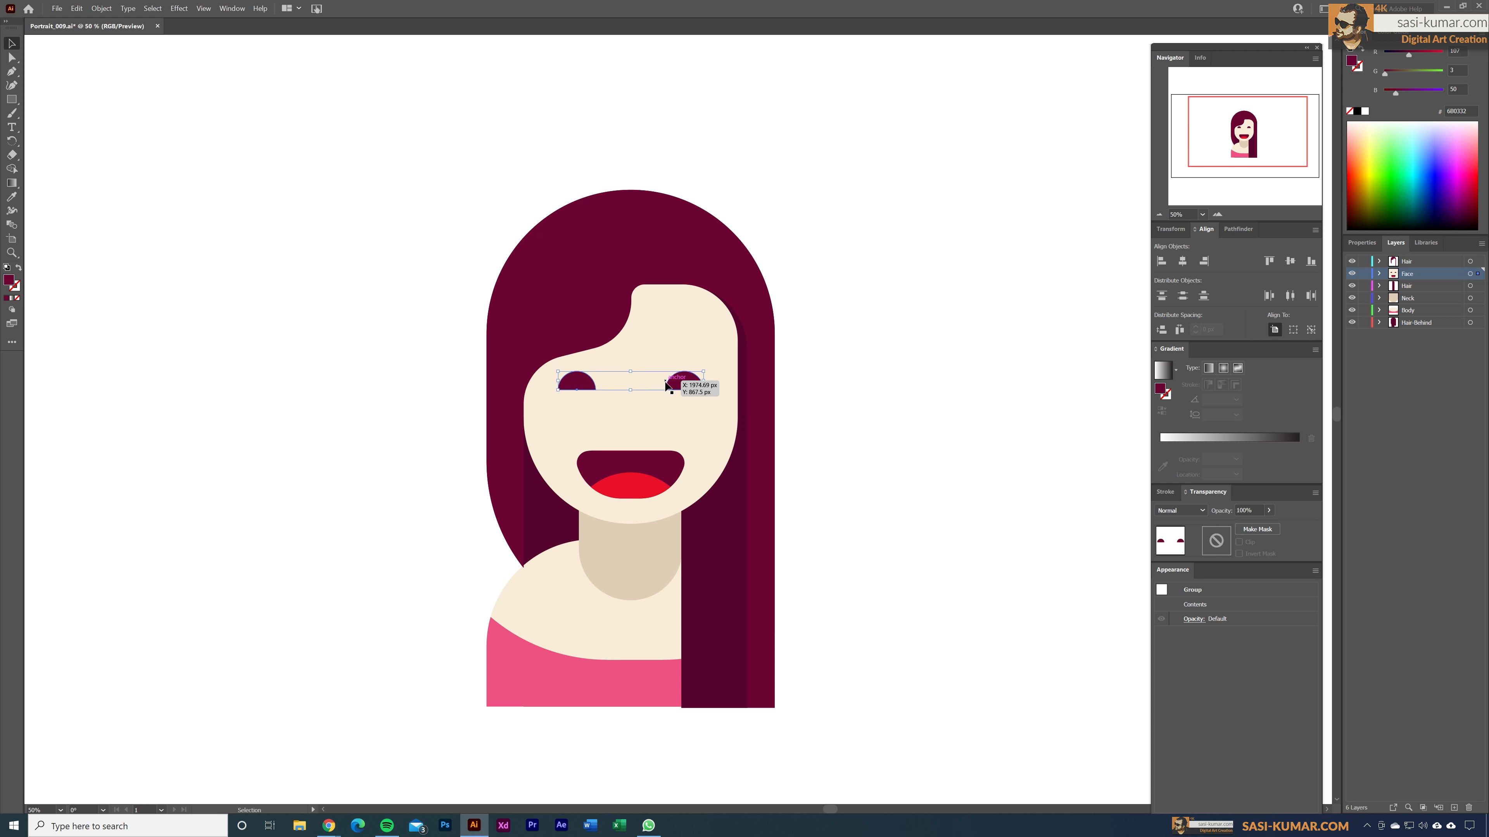
click(454, 353)
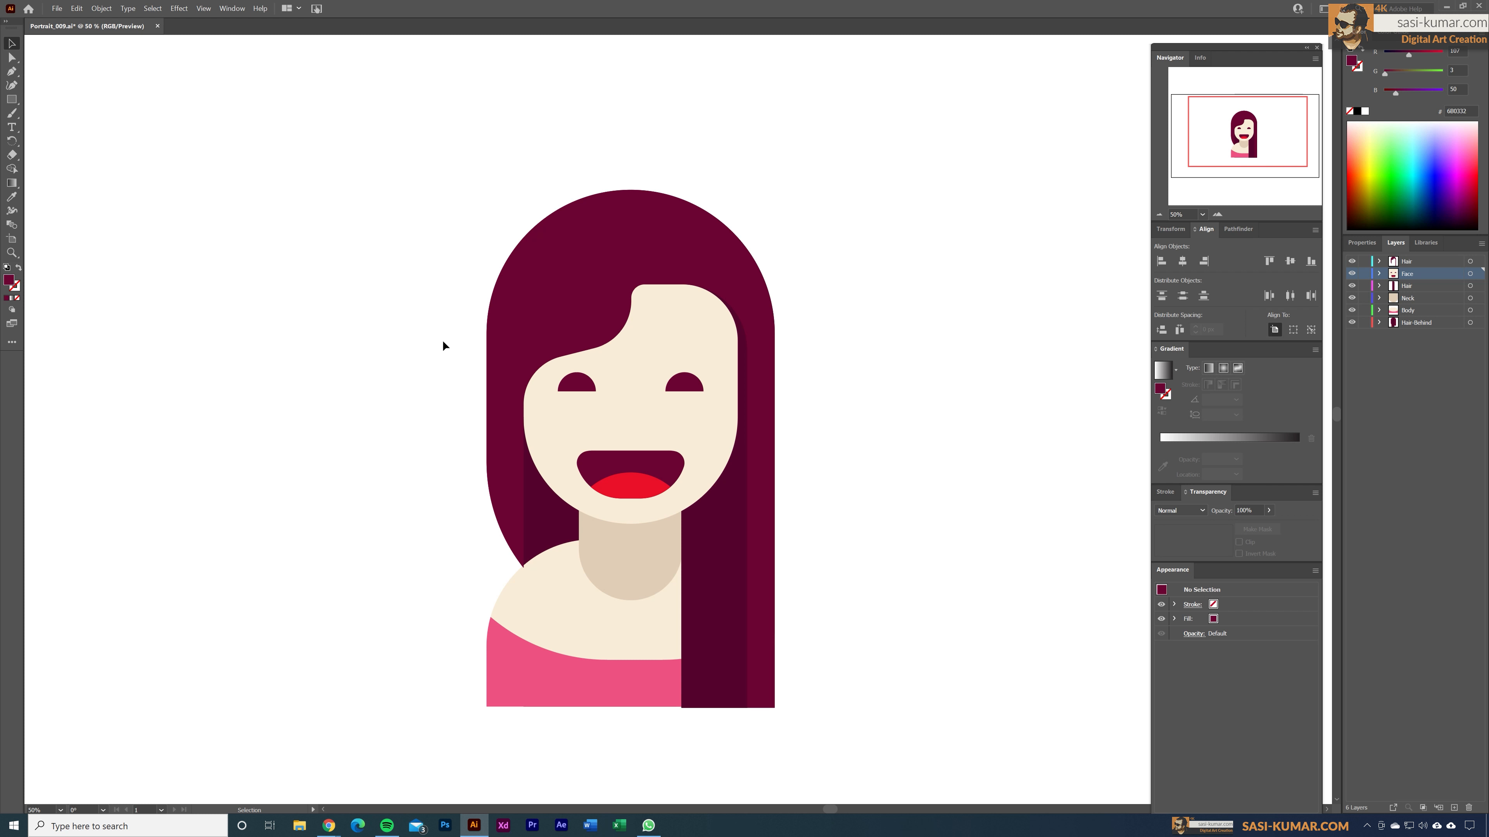
Raise the rounded lower end of the darker neck shape slightly toward the chin.
click(623, 576)
mouse_move(631, 600)
mouse_down()
mouse_move(647, 589)
mouse_move(632, 590)
mouse_up()
click(475, 570)
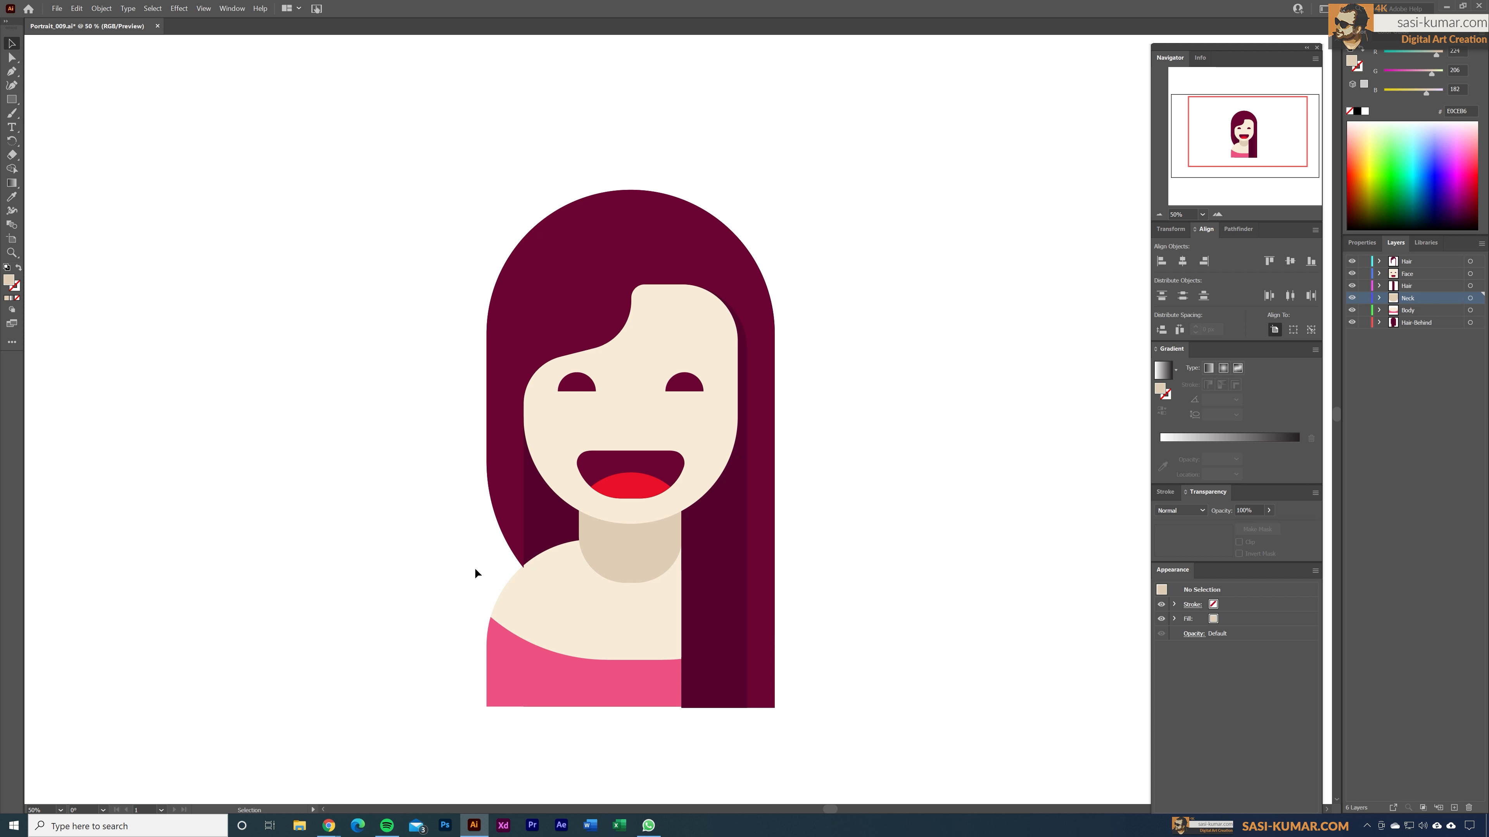
Add a new layer above the Face layer and draw a circle about 202 px wide over the eye beneath the fringe.
click(1418, 274)
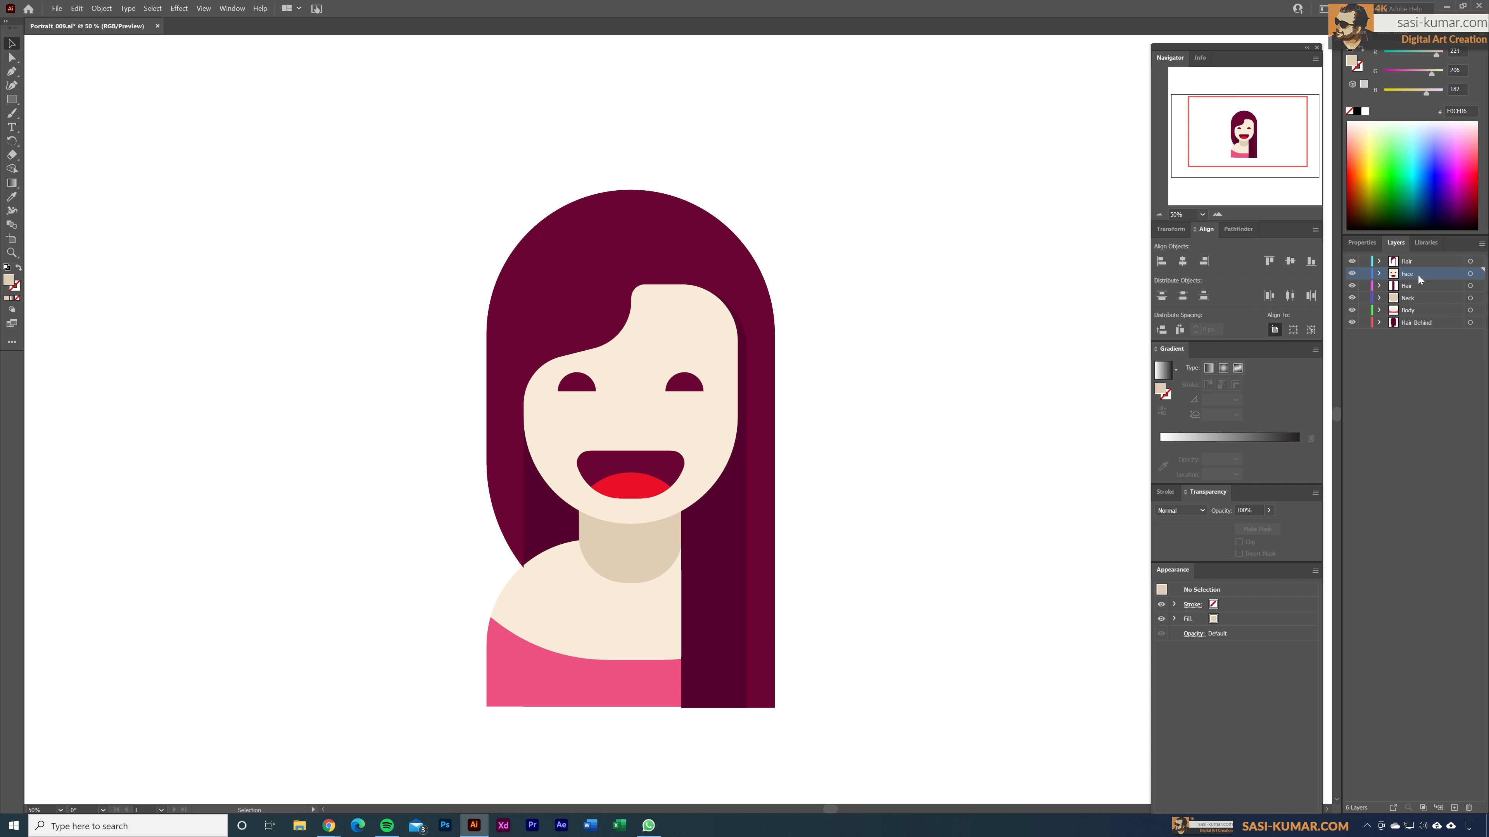
click(1453, 808)
click(12, 100)
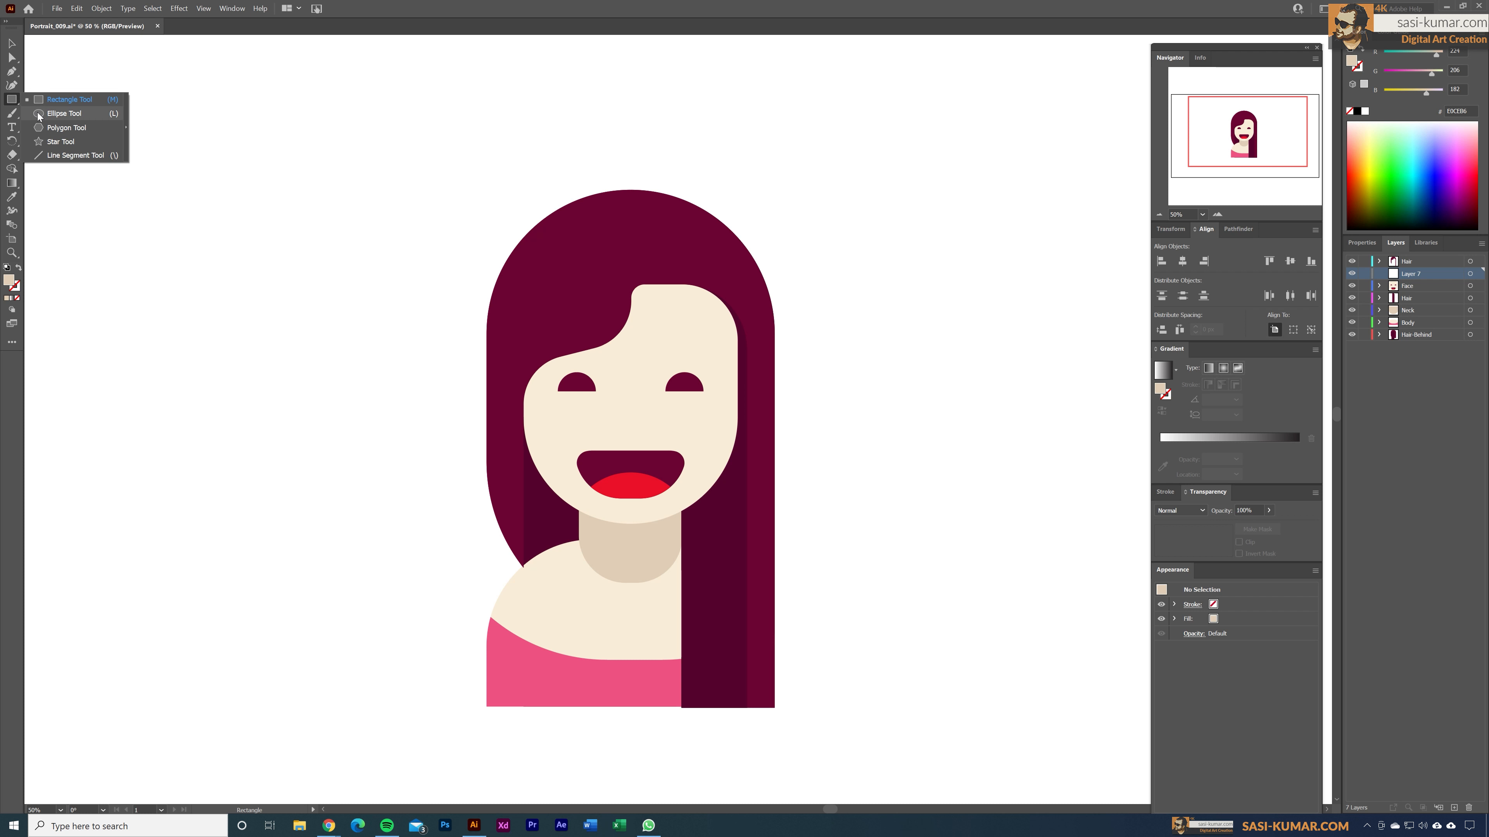
click(38, 115)
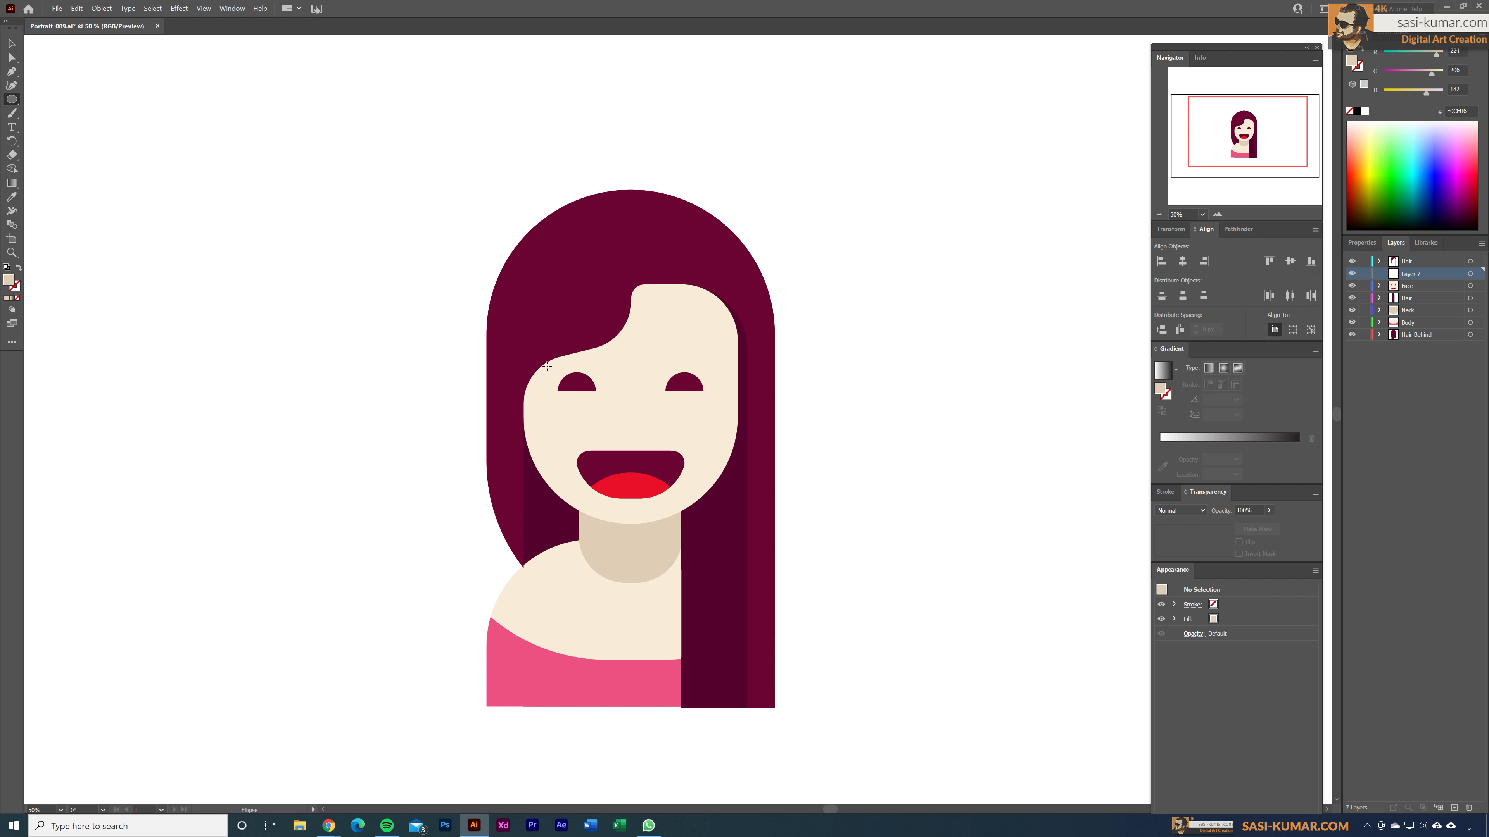
drag(546, 361, 625, 438)
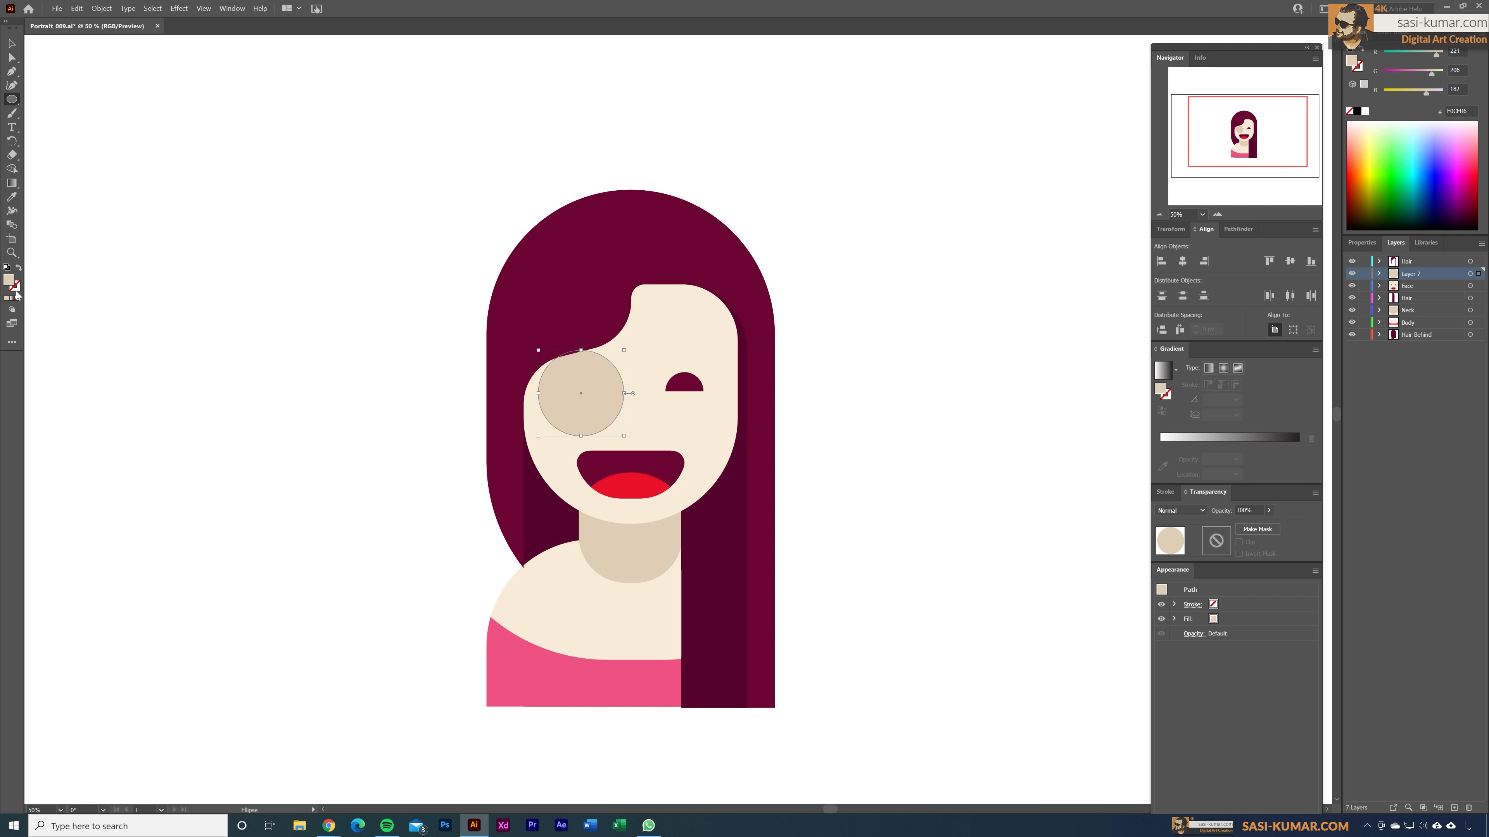
Swap the circle's fill and stroke so only an outline is drawn, and set the stroke color to dark #211720.
click(19, 268)
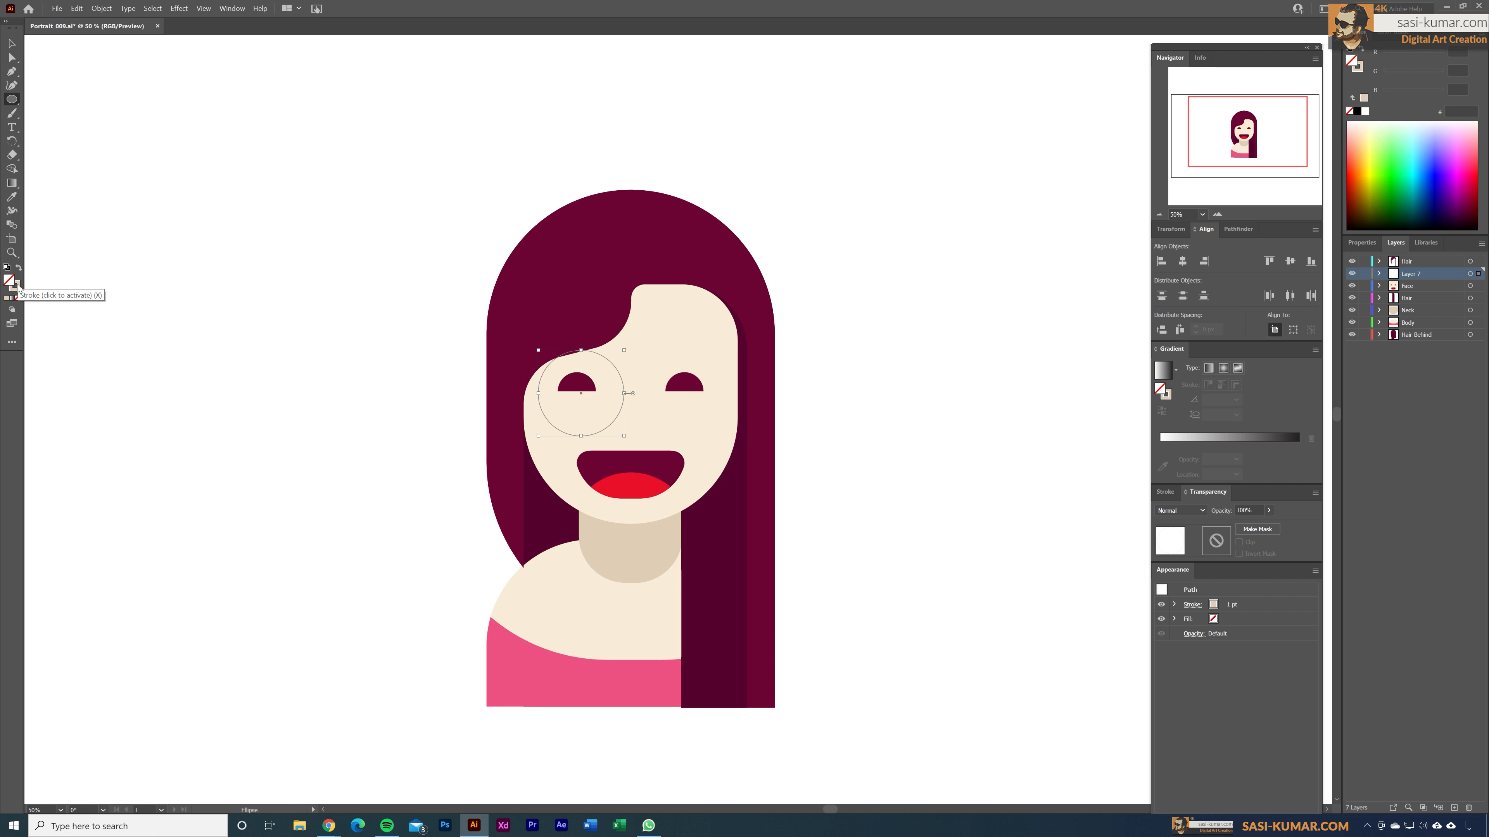
double_click(16, 287)
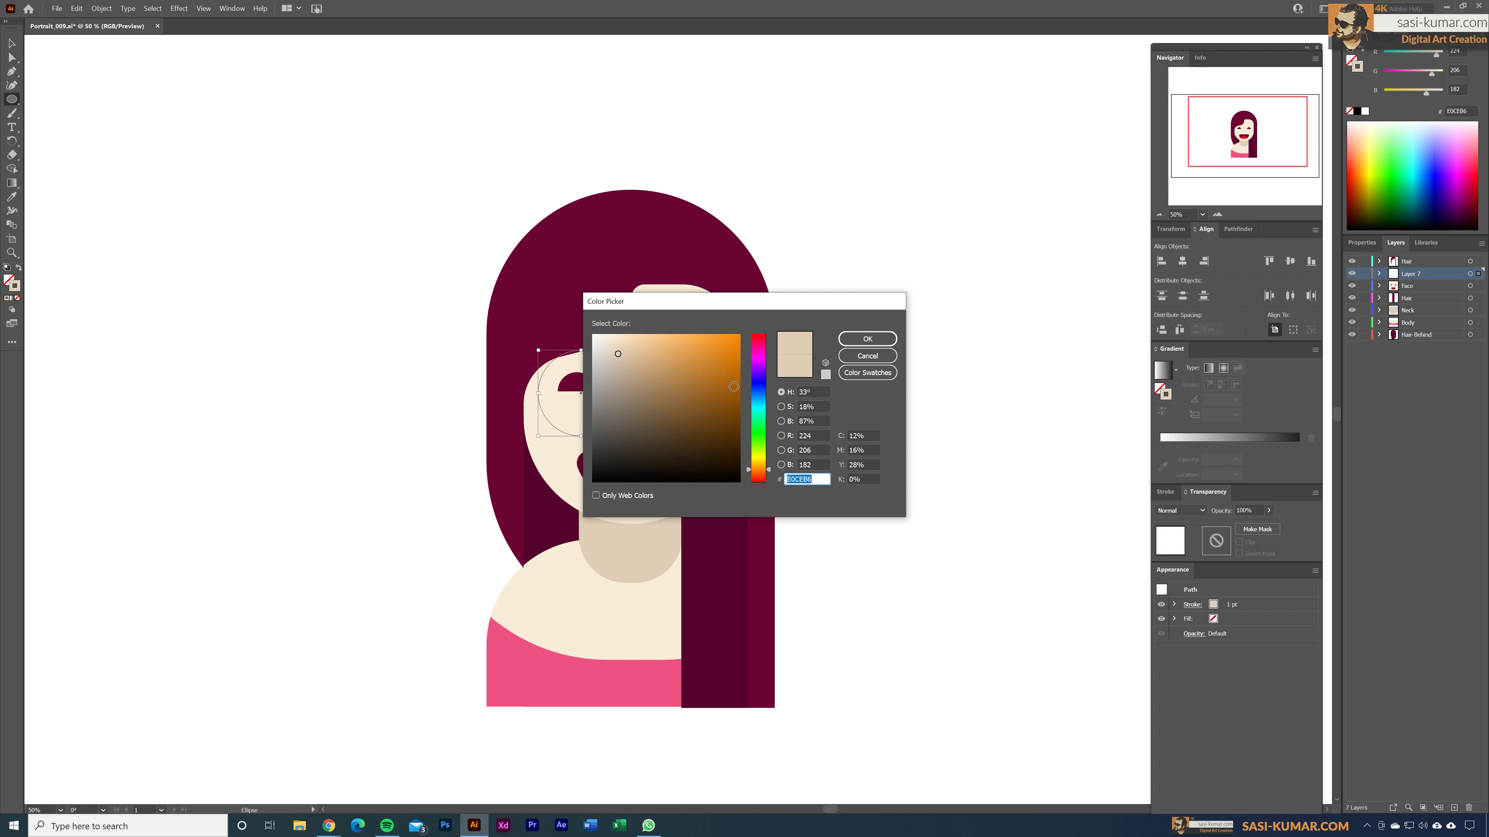
click(753, 364)
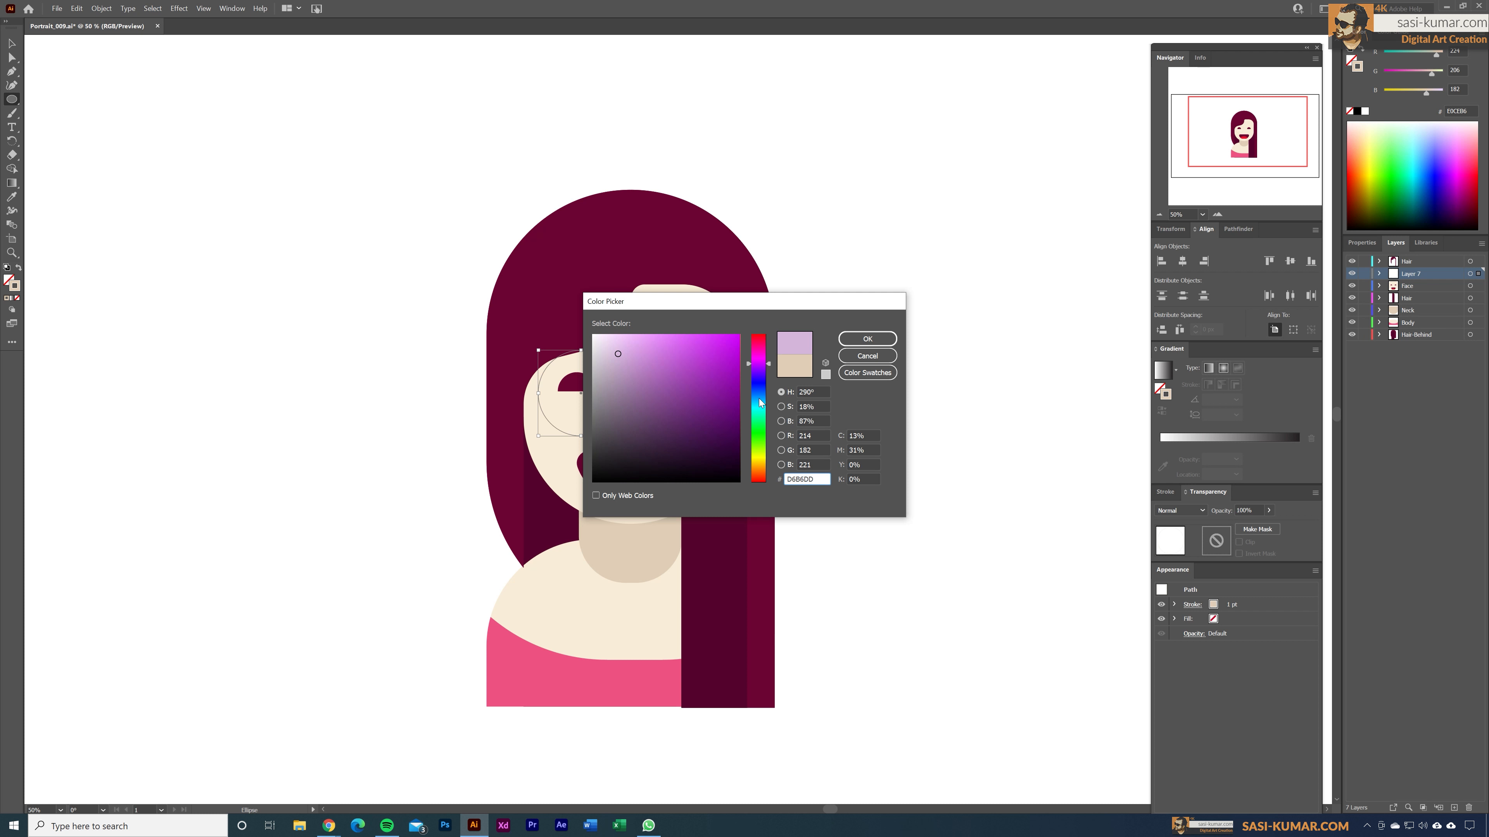
click(655, 441)
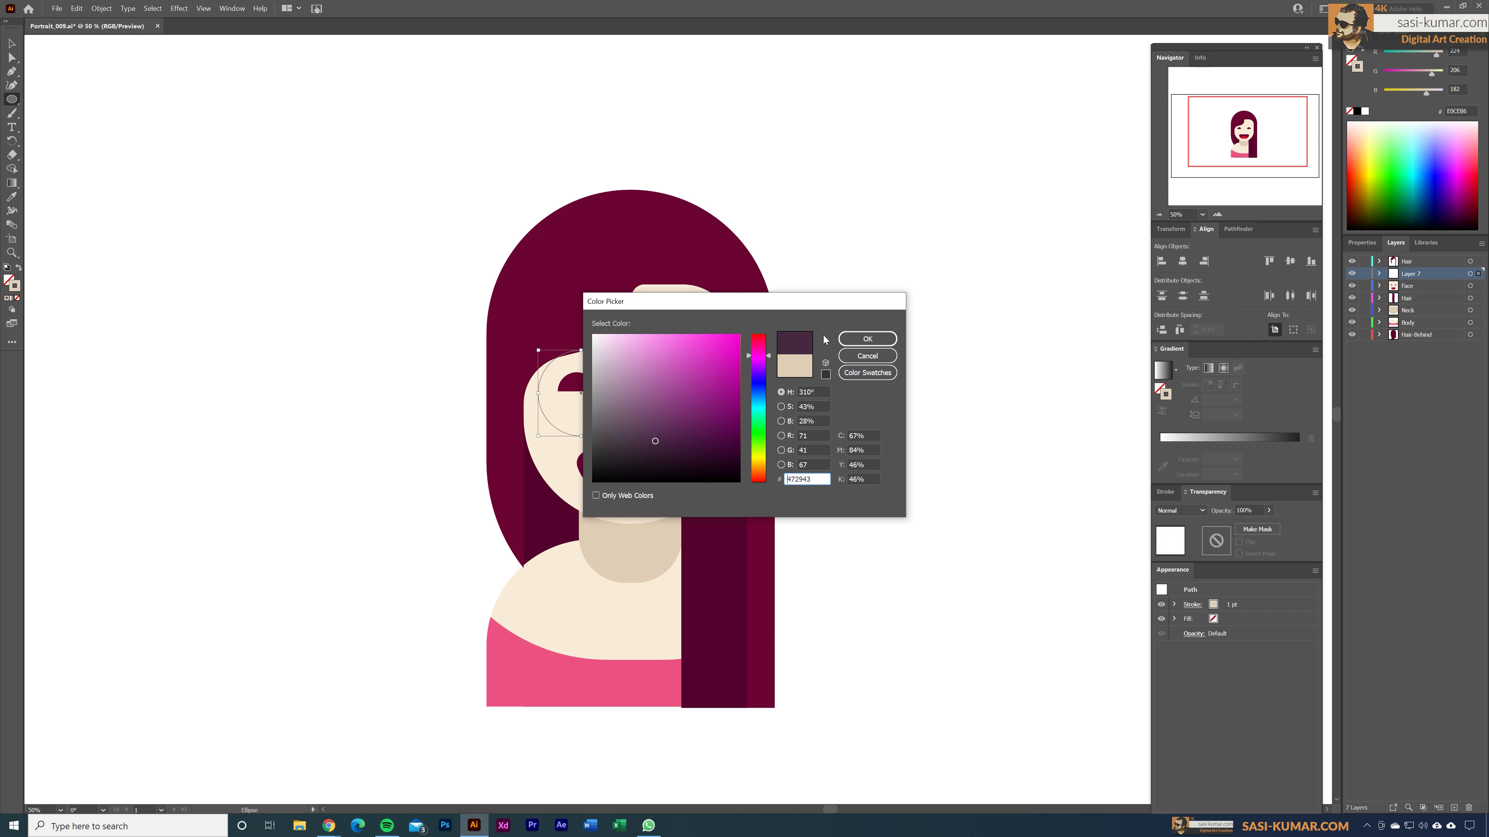
click(639, 463)
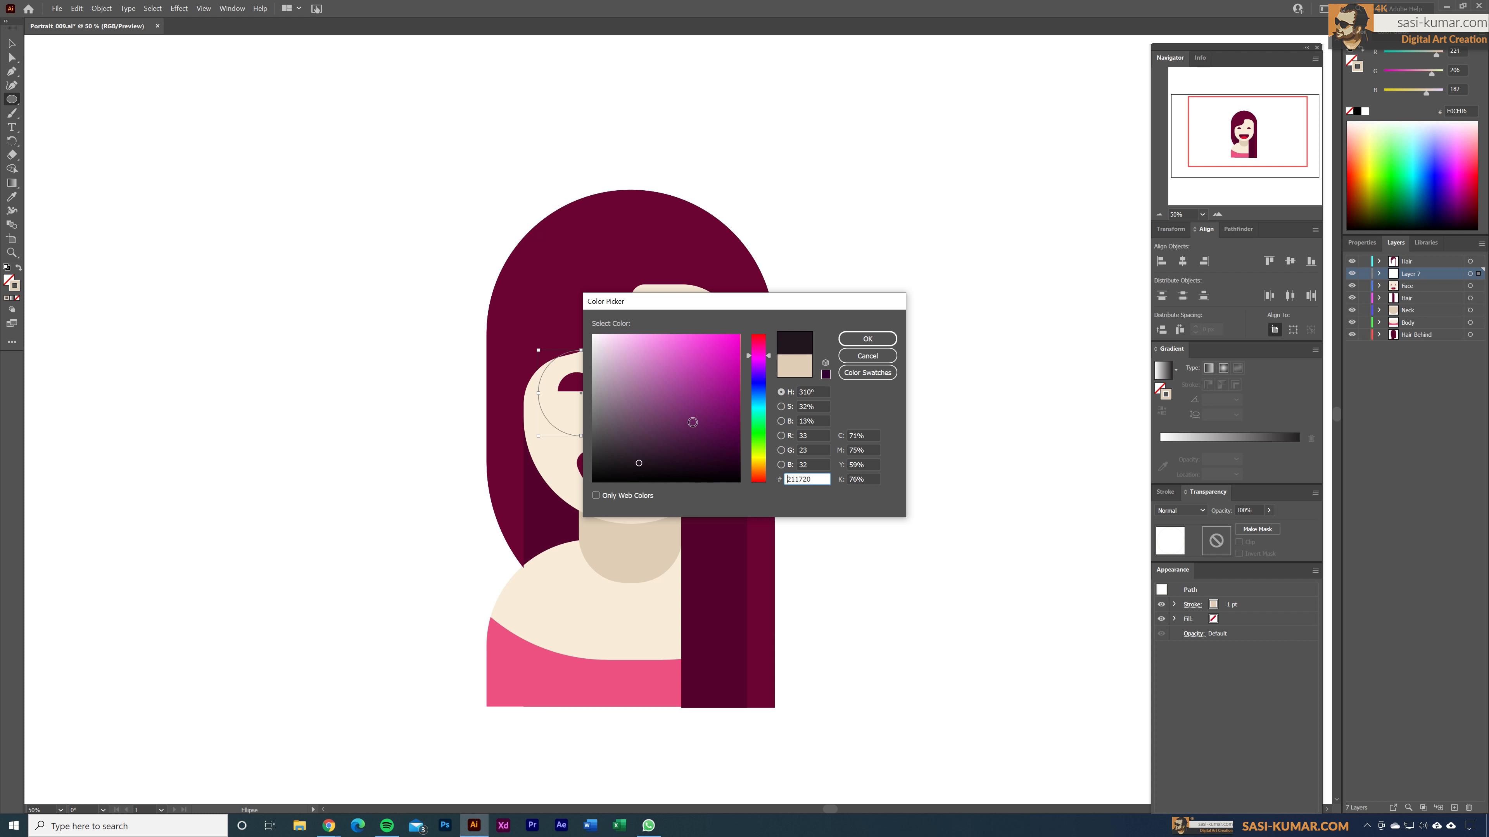
click(866, 339)
Set the circle's stroke weight to 12 pt and move the ring up and left around the eye beneath the fringe.
click(1364, 244)
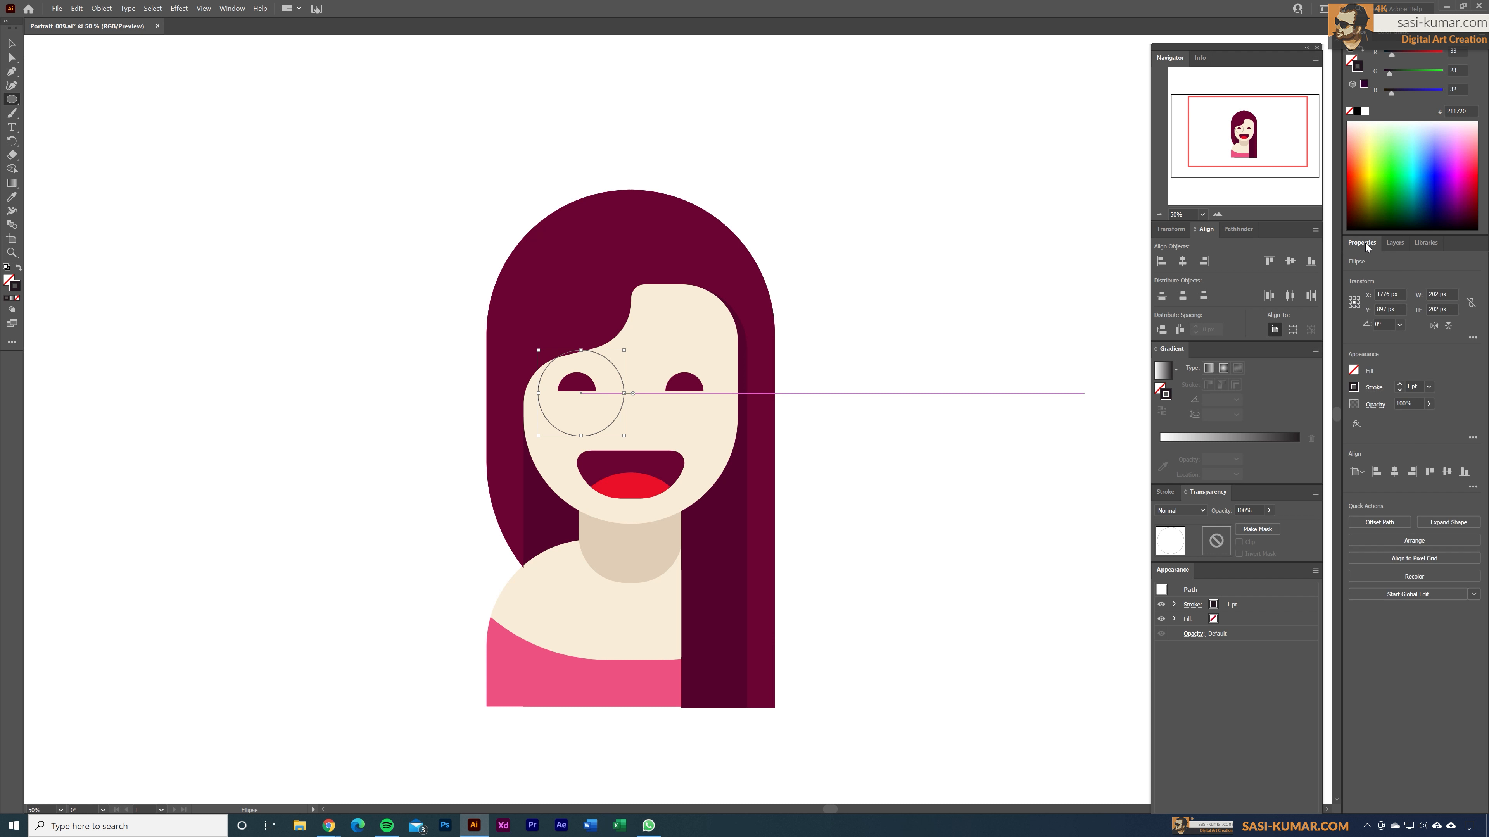
click(1399, 385)
click(1399, 385)
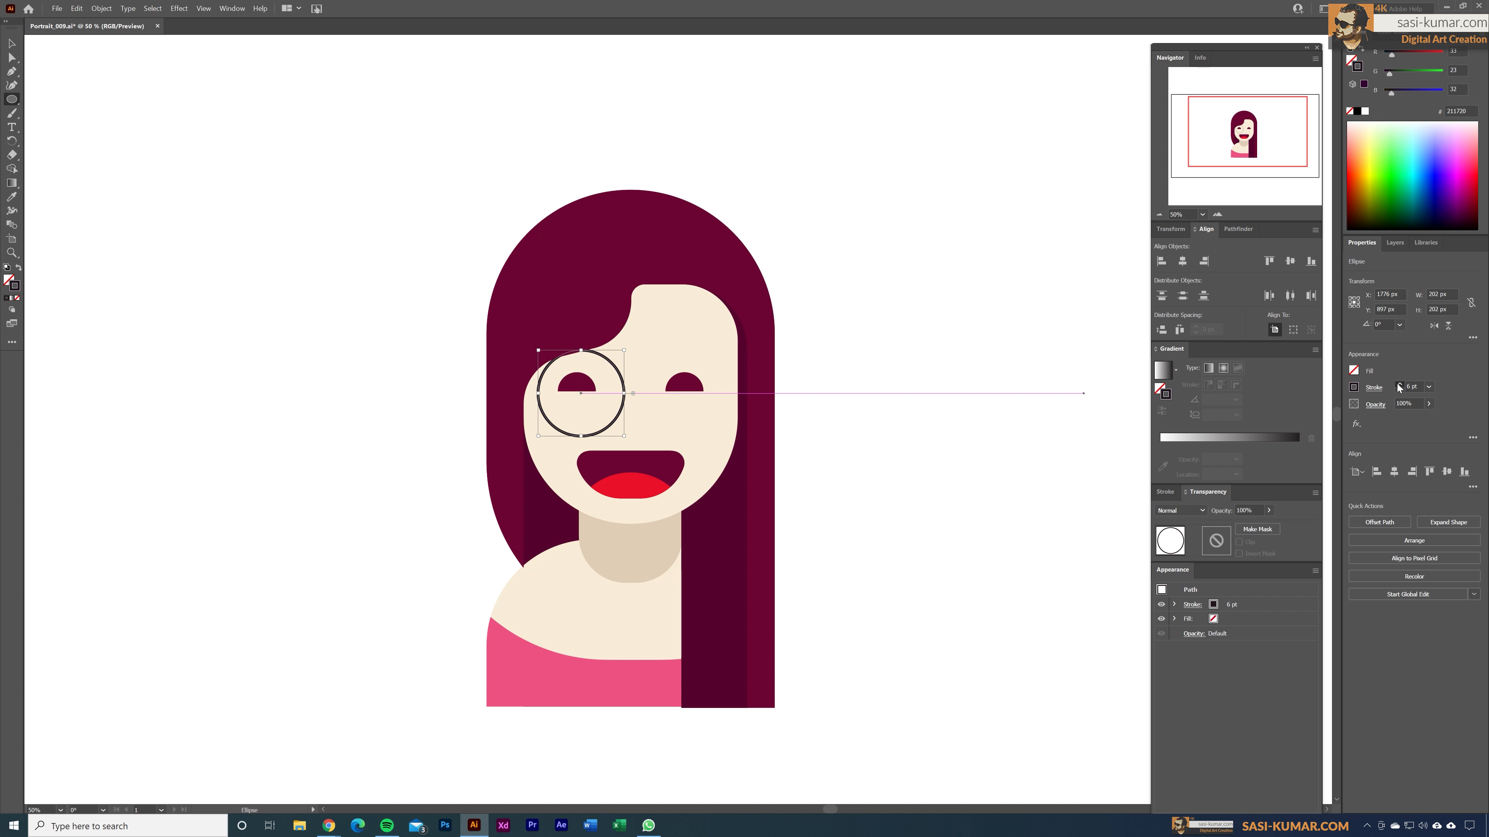
click(1400, 385)
click(1399, 386)
click(1399, 386)
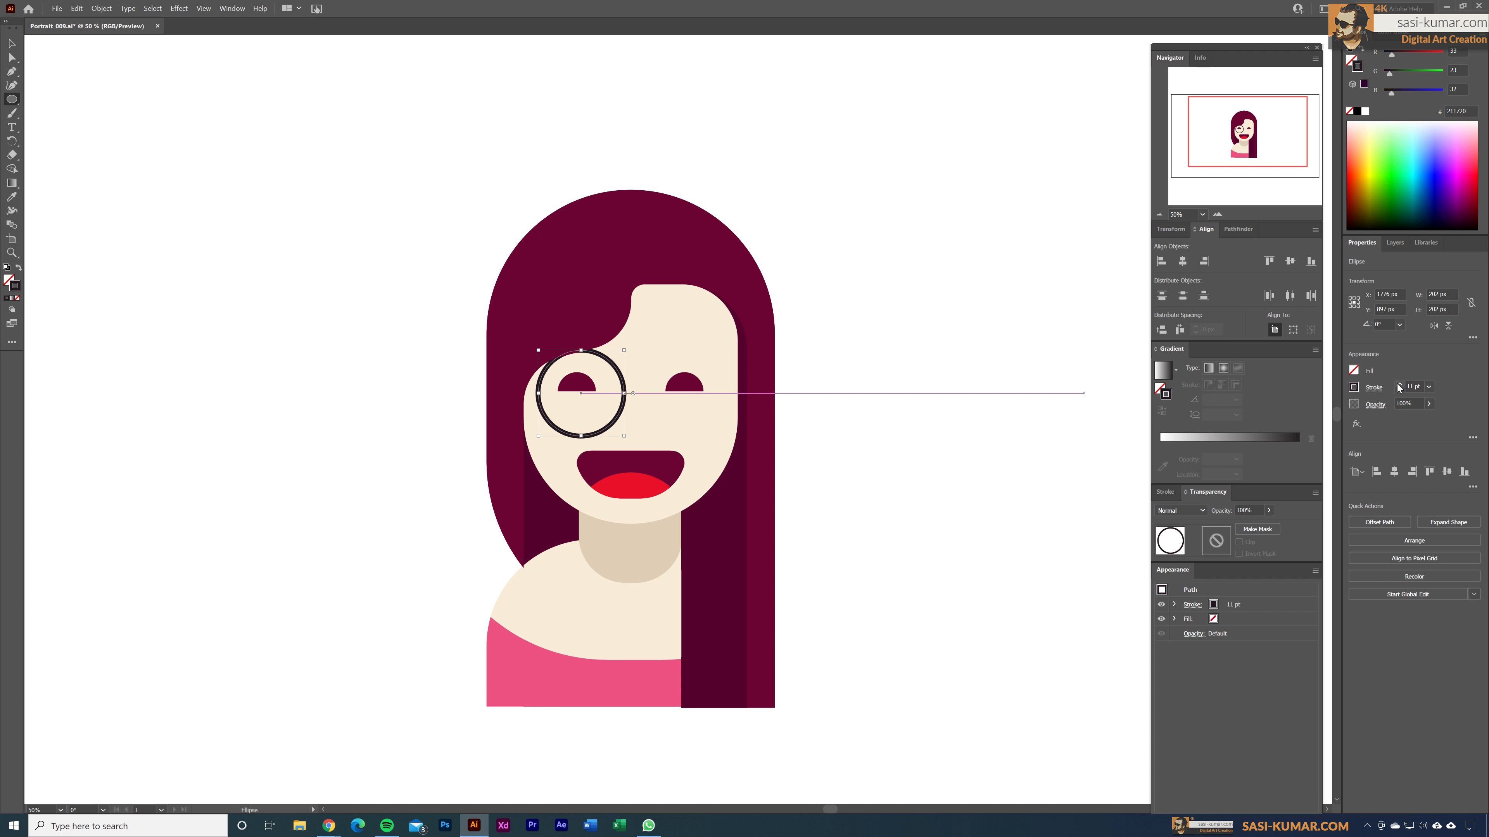
click(1399, 385)
click(11, 42)
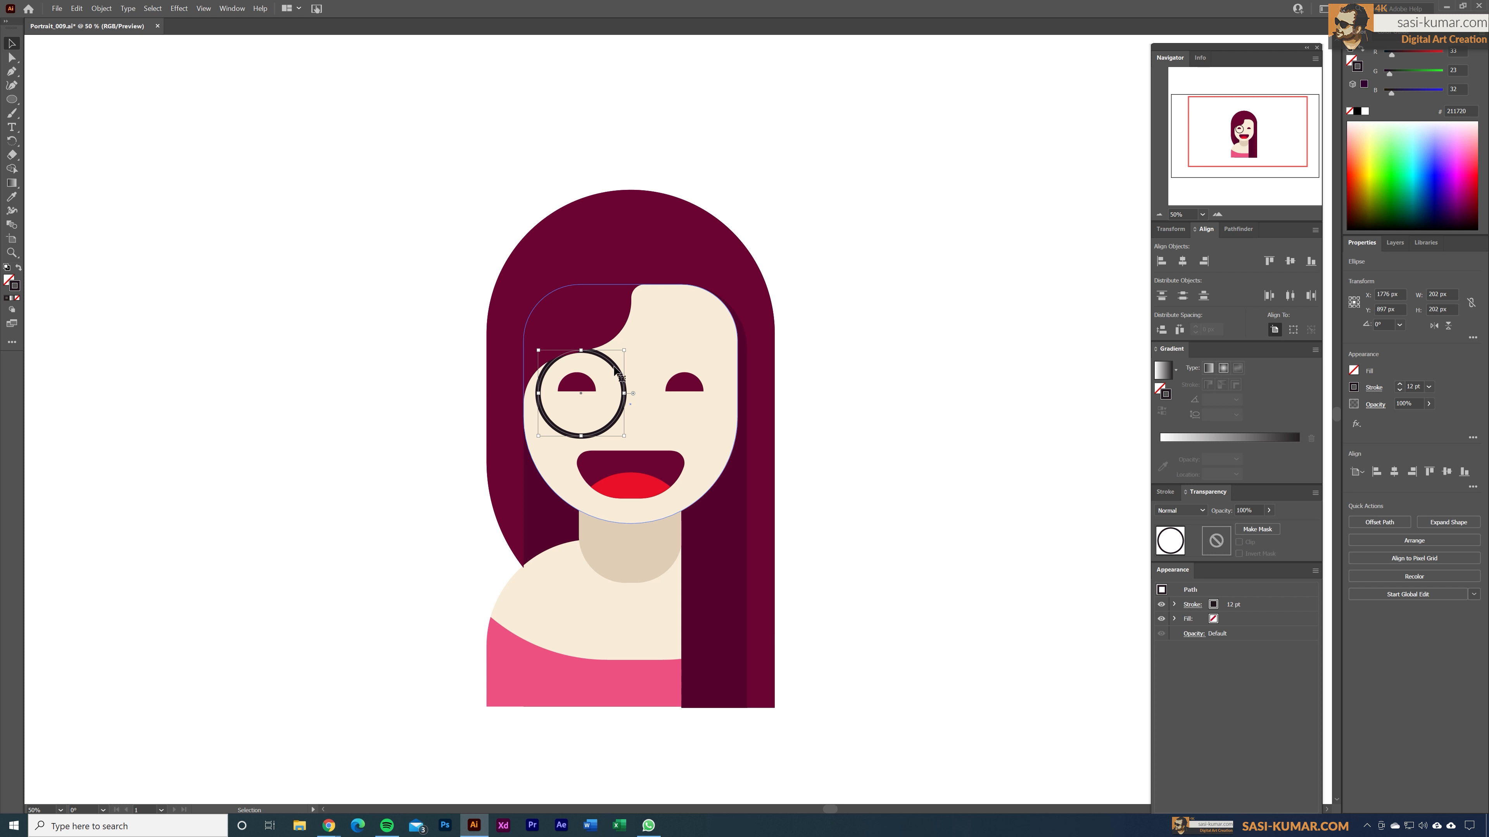
drag(614, 368, 604, 349)
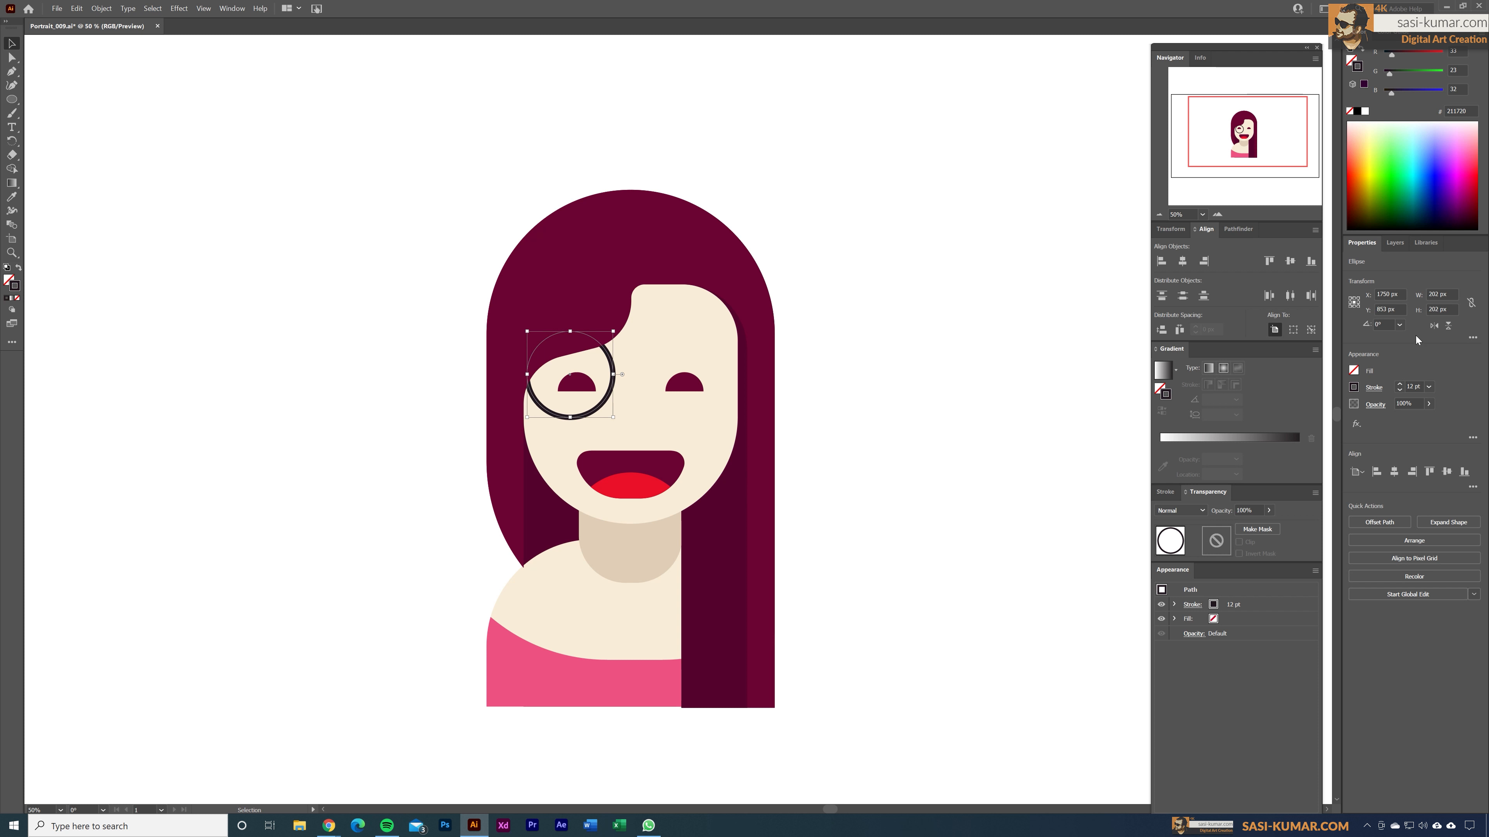
Rename the new layer as Glasses and move it above the topmost Hair layer.
click(1394, 245)
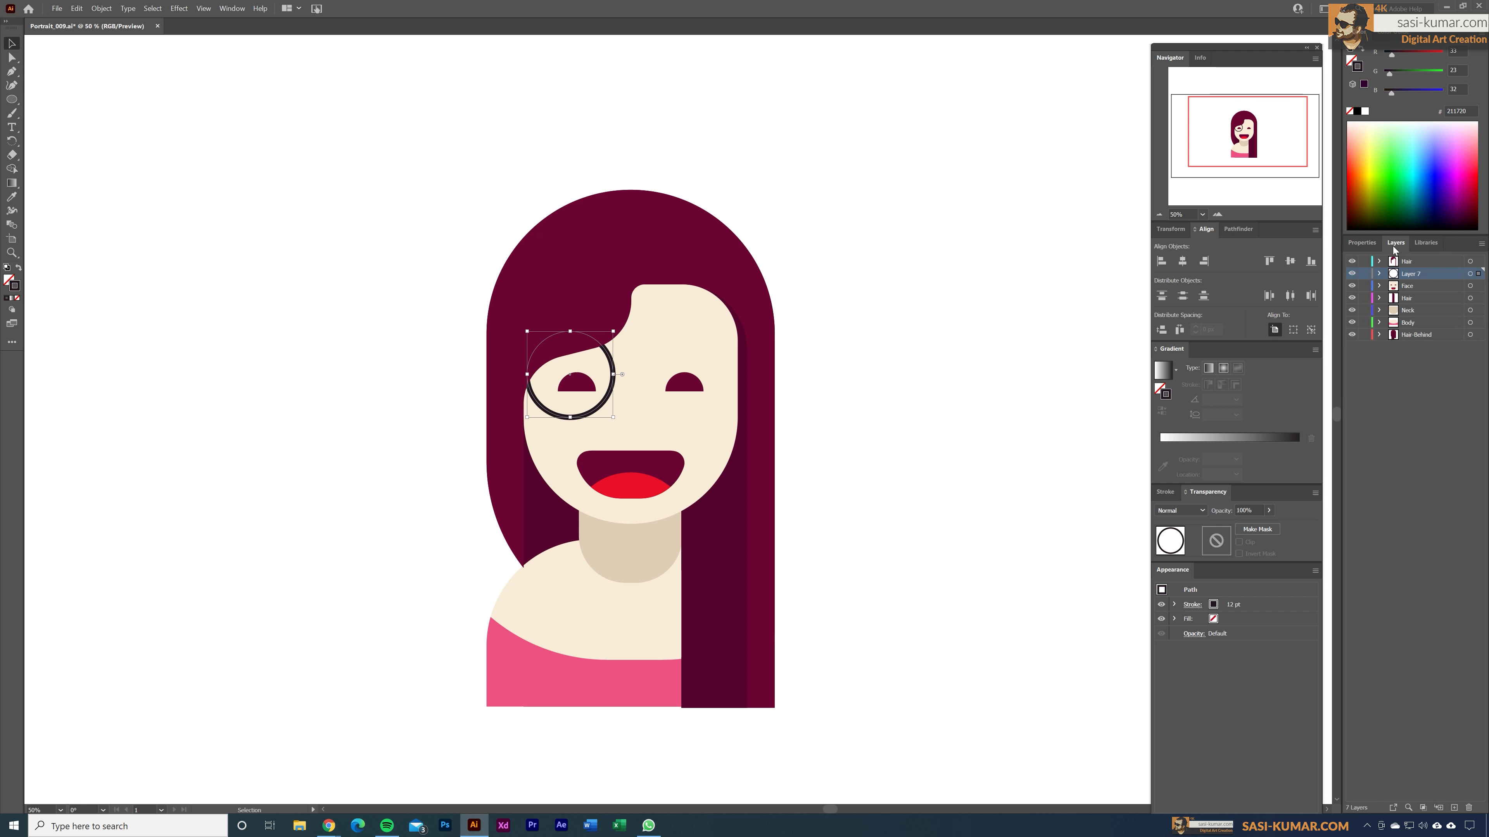
double_click(1412, 274)
text(Glasses)
key(Return)
drag(1426, 275, 1435, 260)
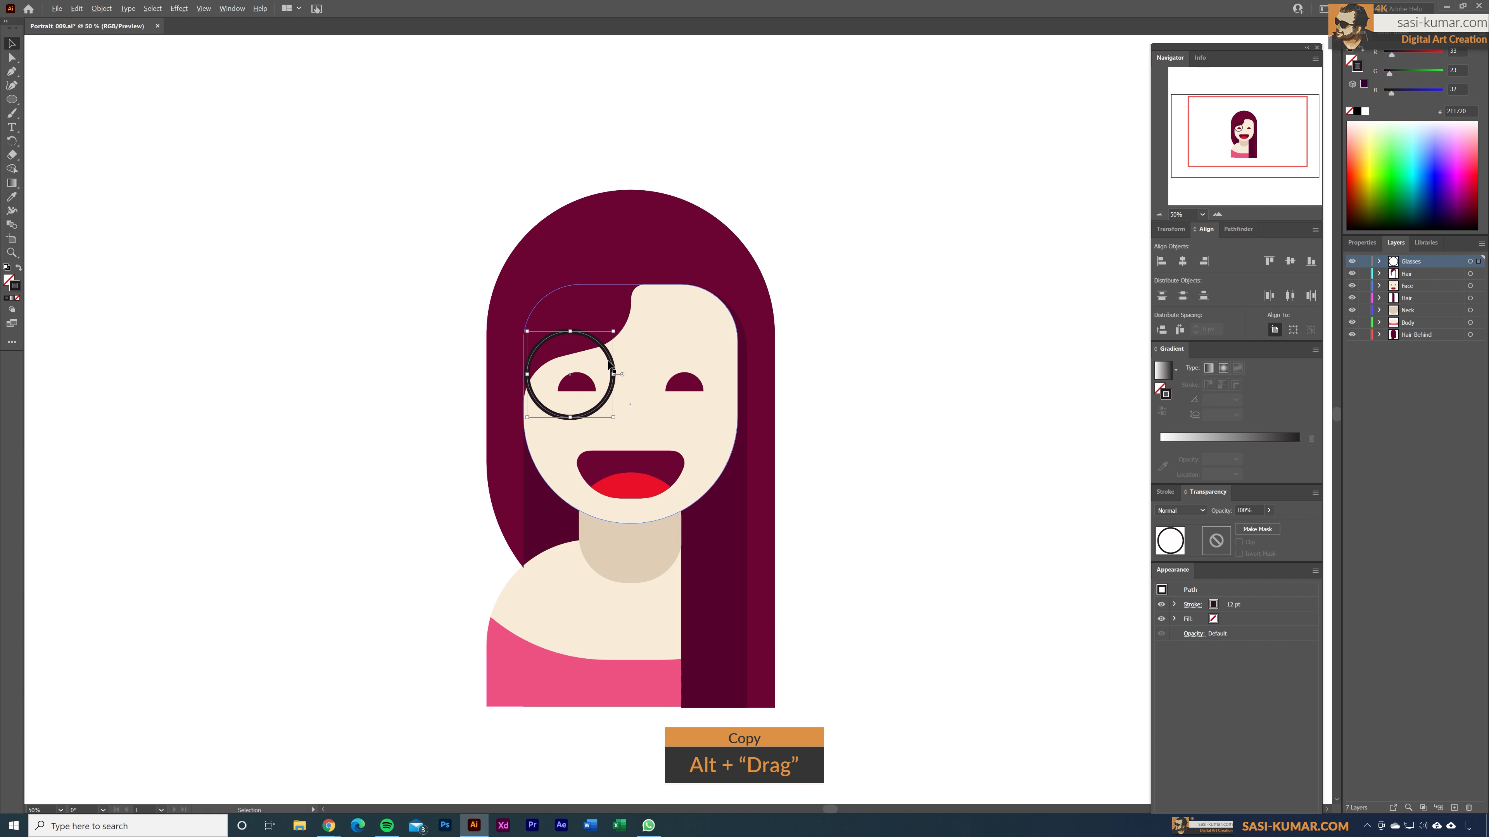
Duplicate the lens ring horizontally over the other eye and nudge the copy outward to the face's right edge.
drag(611, 362, 727, 360)
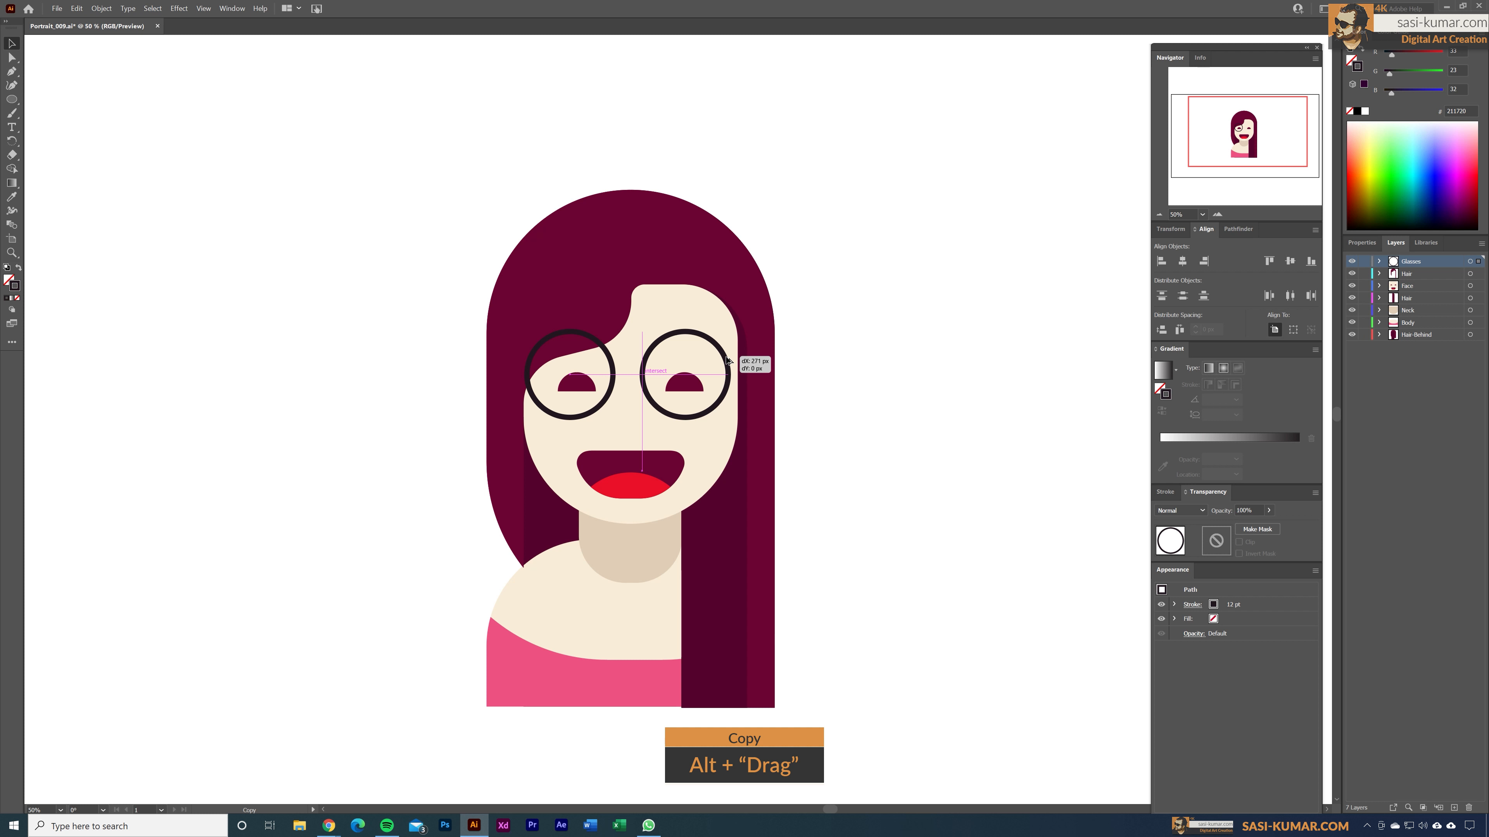
drag(727, 360, 735, 368)
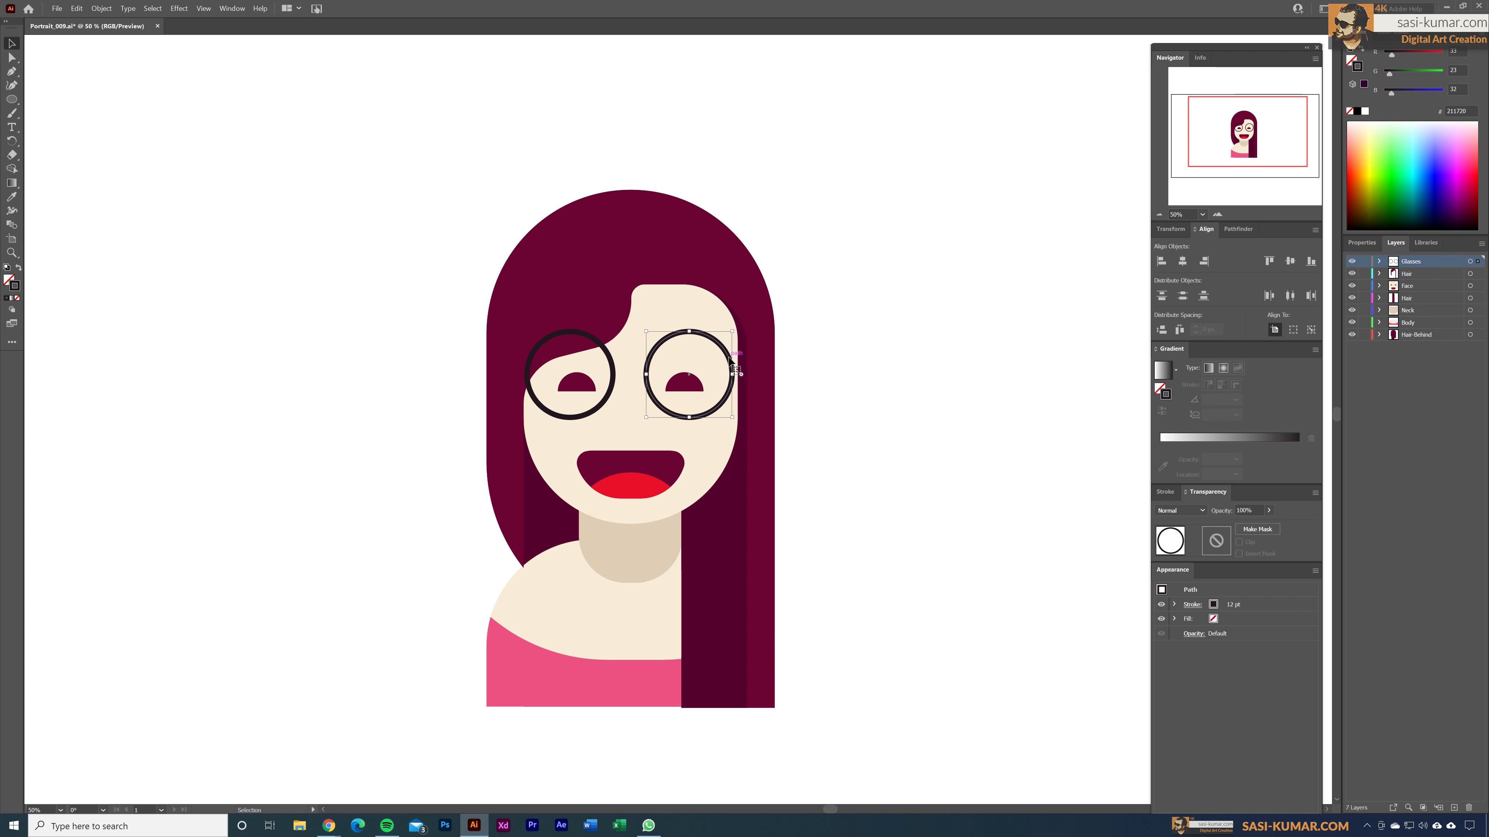
key(a)
key(ctrl+shift+a)
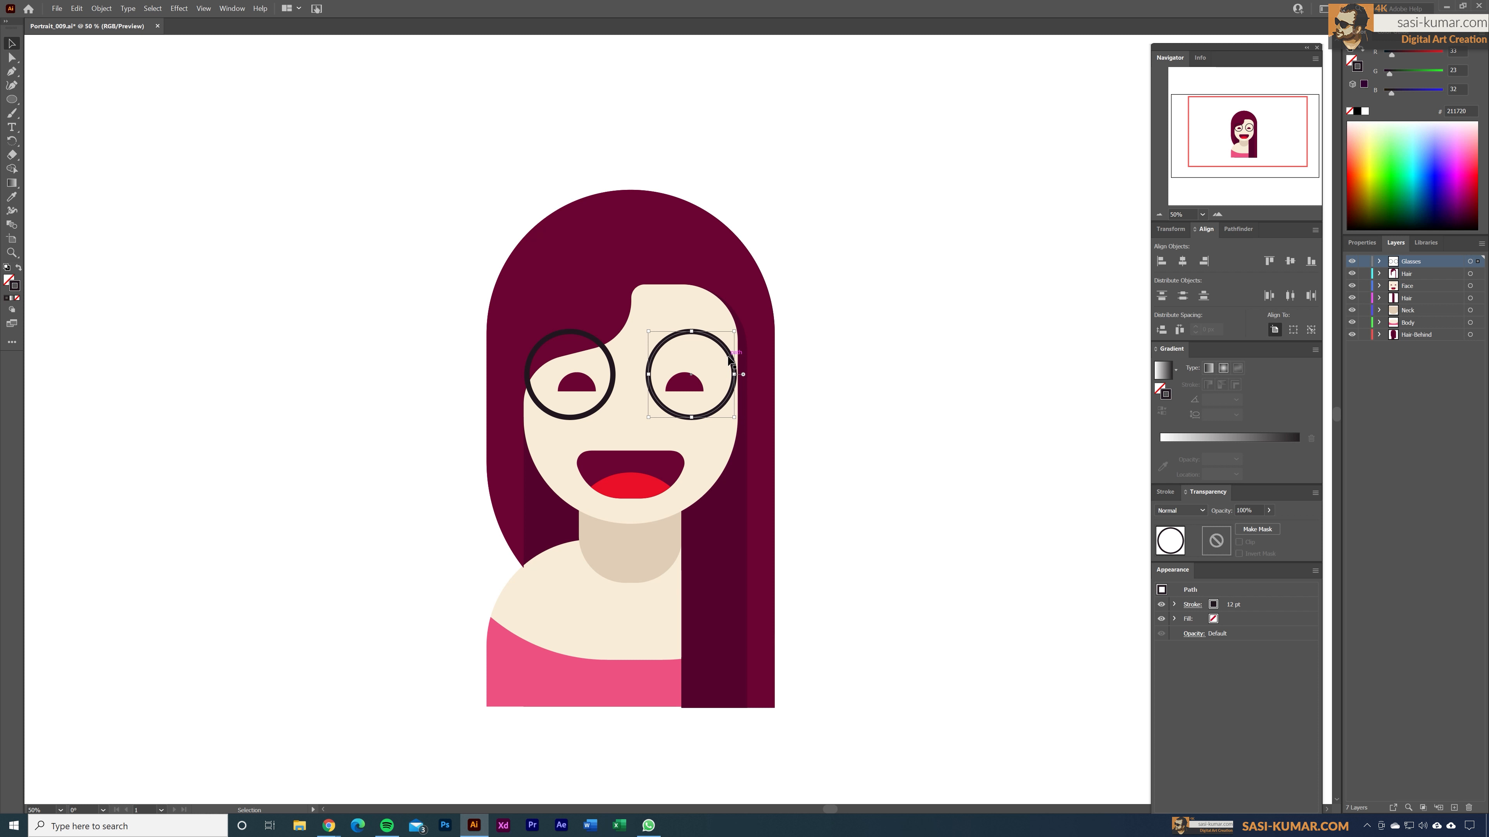
Duplicate the right lens ring and place the copy centered between the lenses, overlapping both just below them.
key(ctrl+1)
key(ctrl+equal)
key(v)
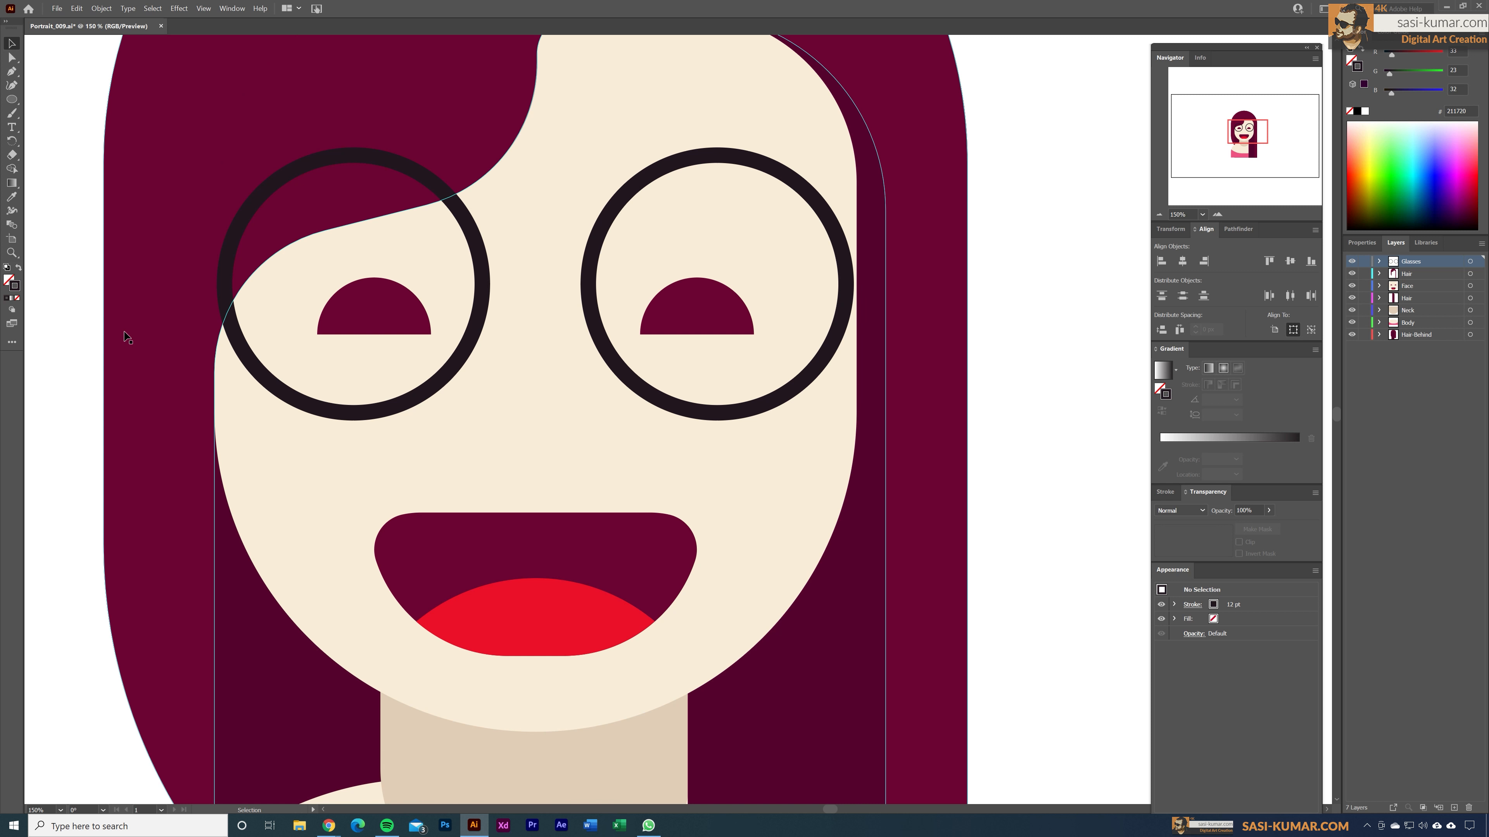
click(594, 325)
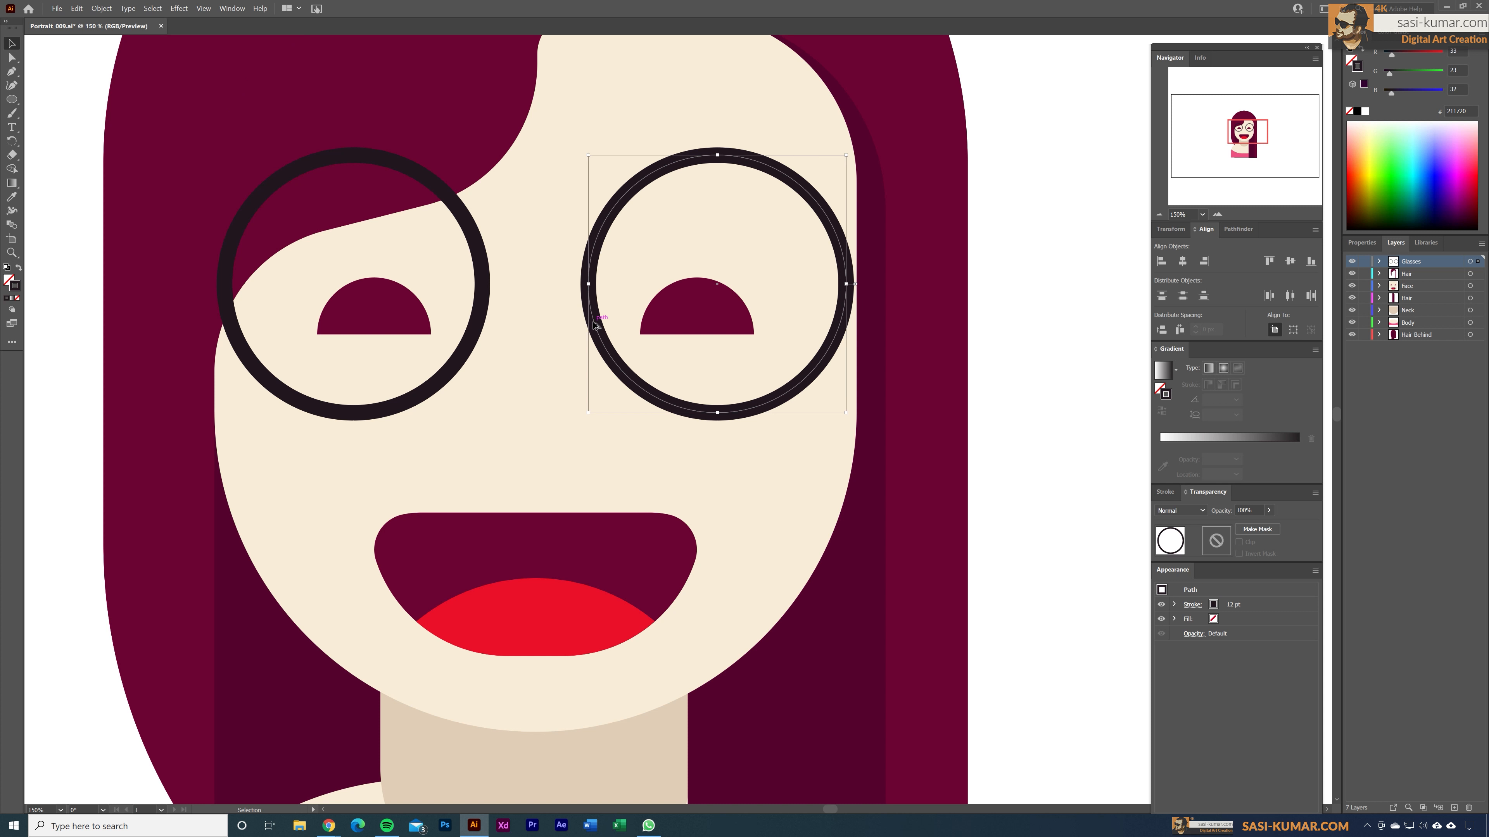
drag(594, 324, 412, 444)
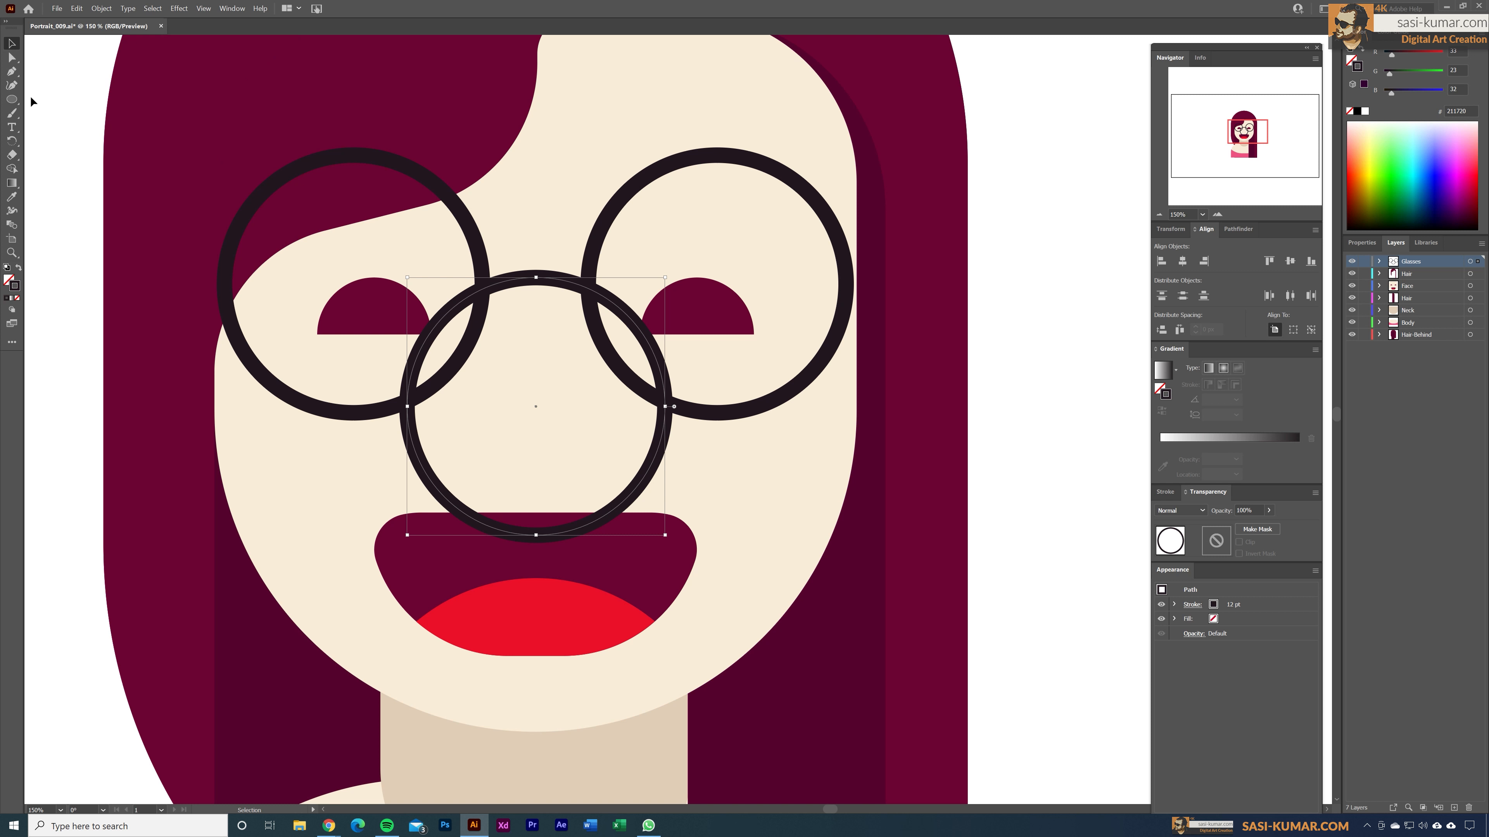
Add an anchor point to the middle ring at each spot where its upper arc meets a lens ring.
click(16, 75)
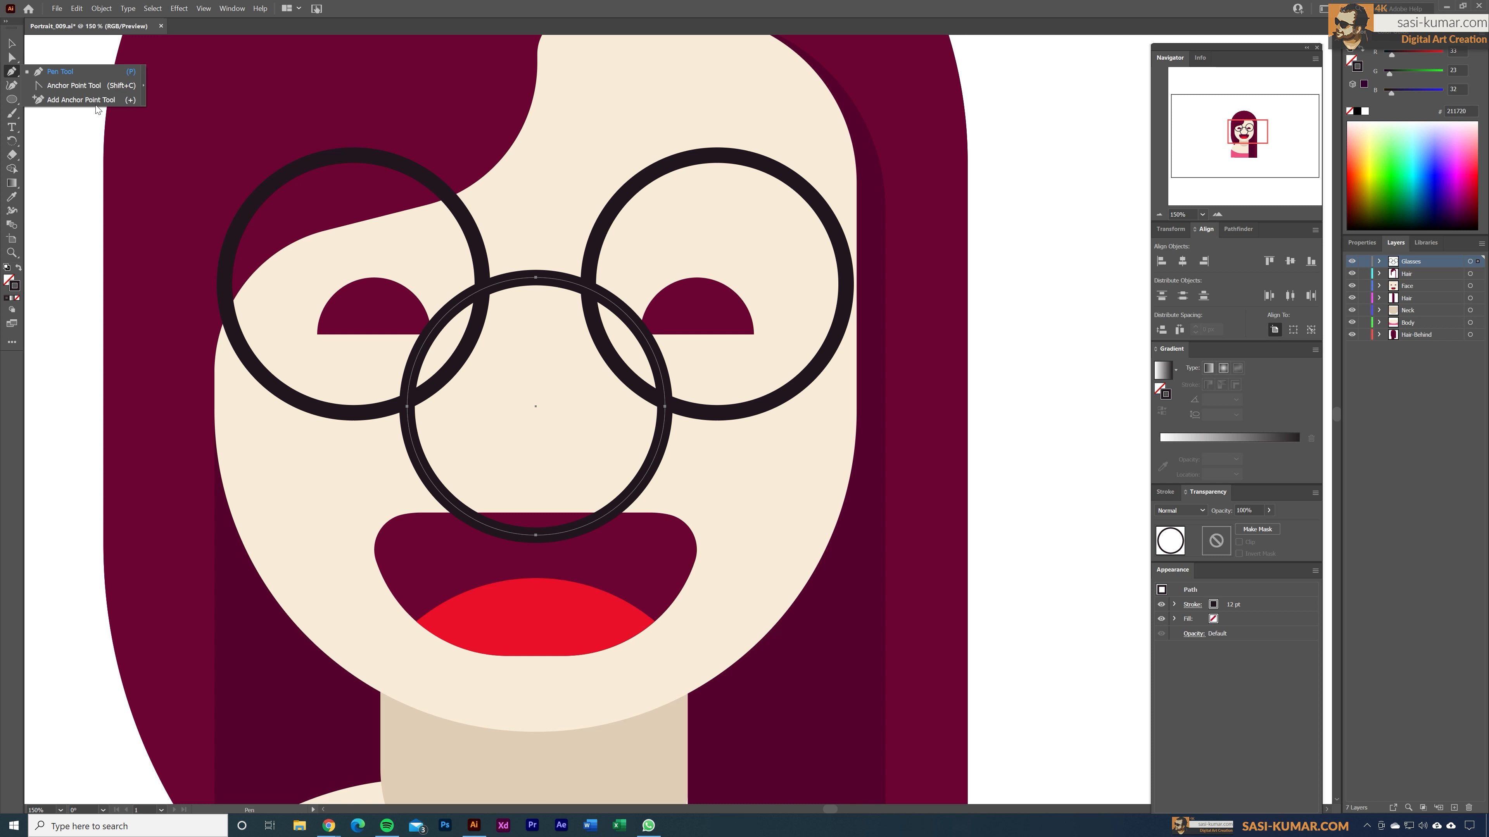
click(95, 103)
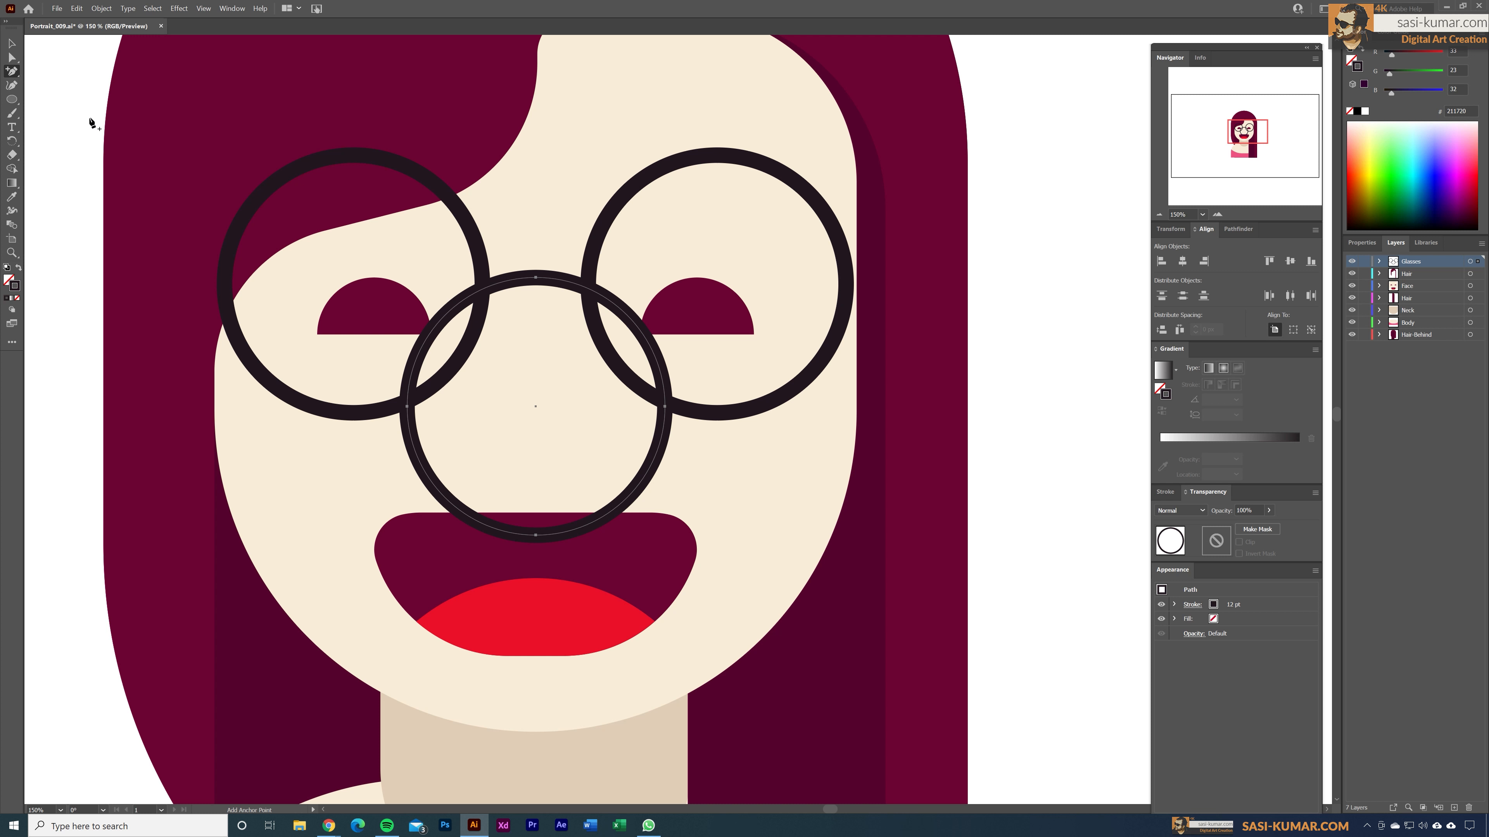
click(486, 292)
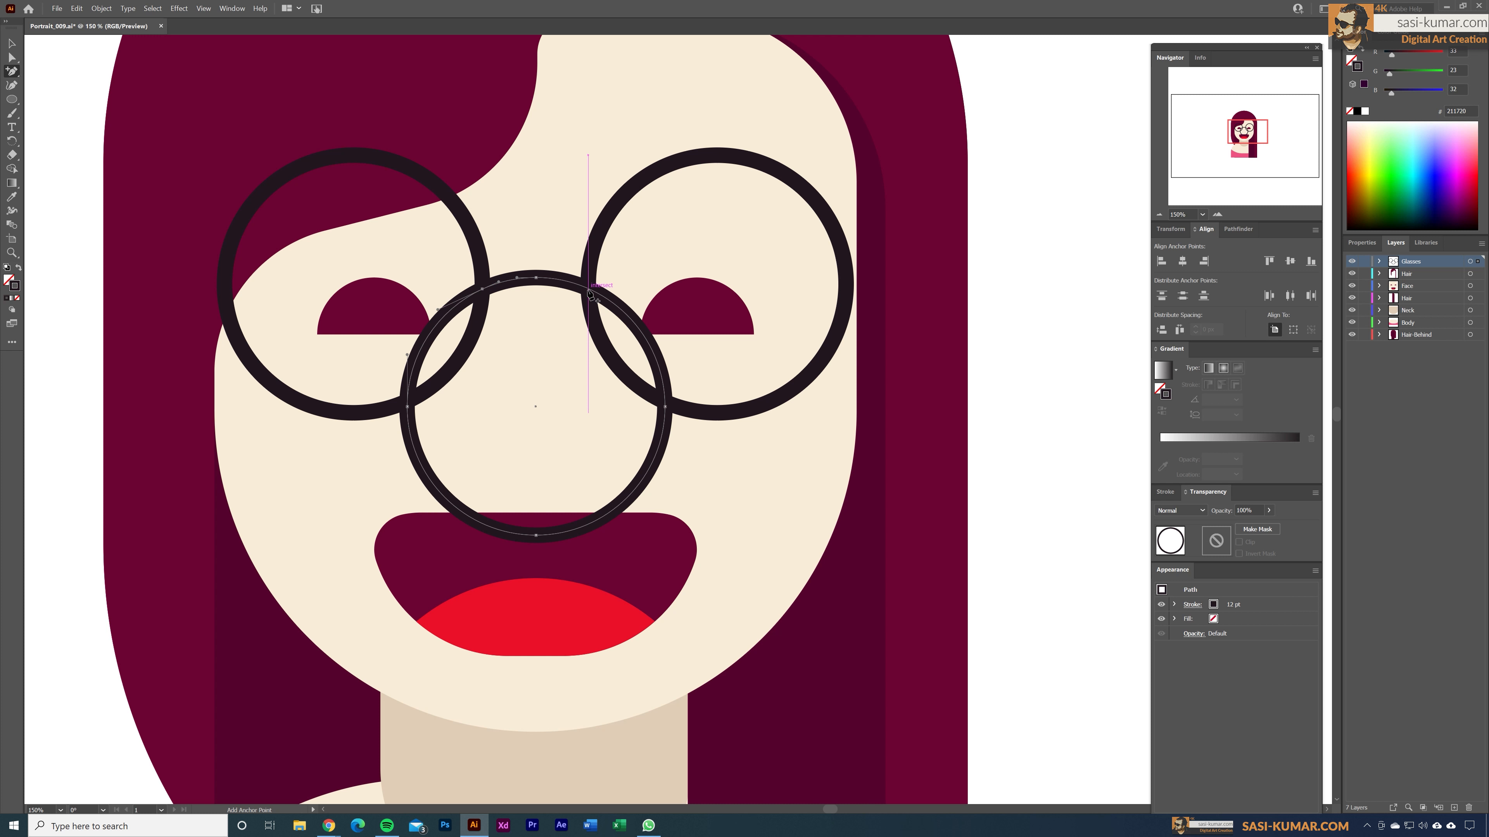
click(588, 290)
Delete the middle ring's side and bottom portions, leaving only the short upper arc as the glasses' bridge.
click(13, 59)
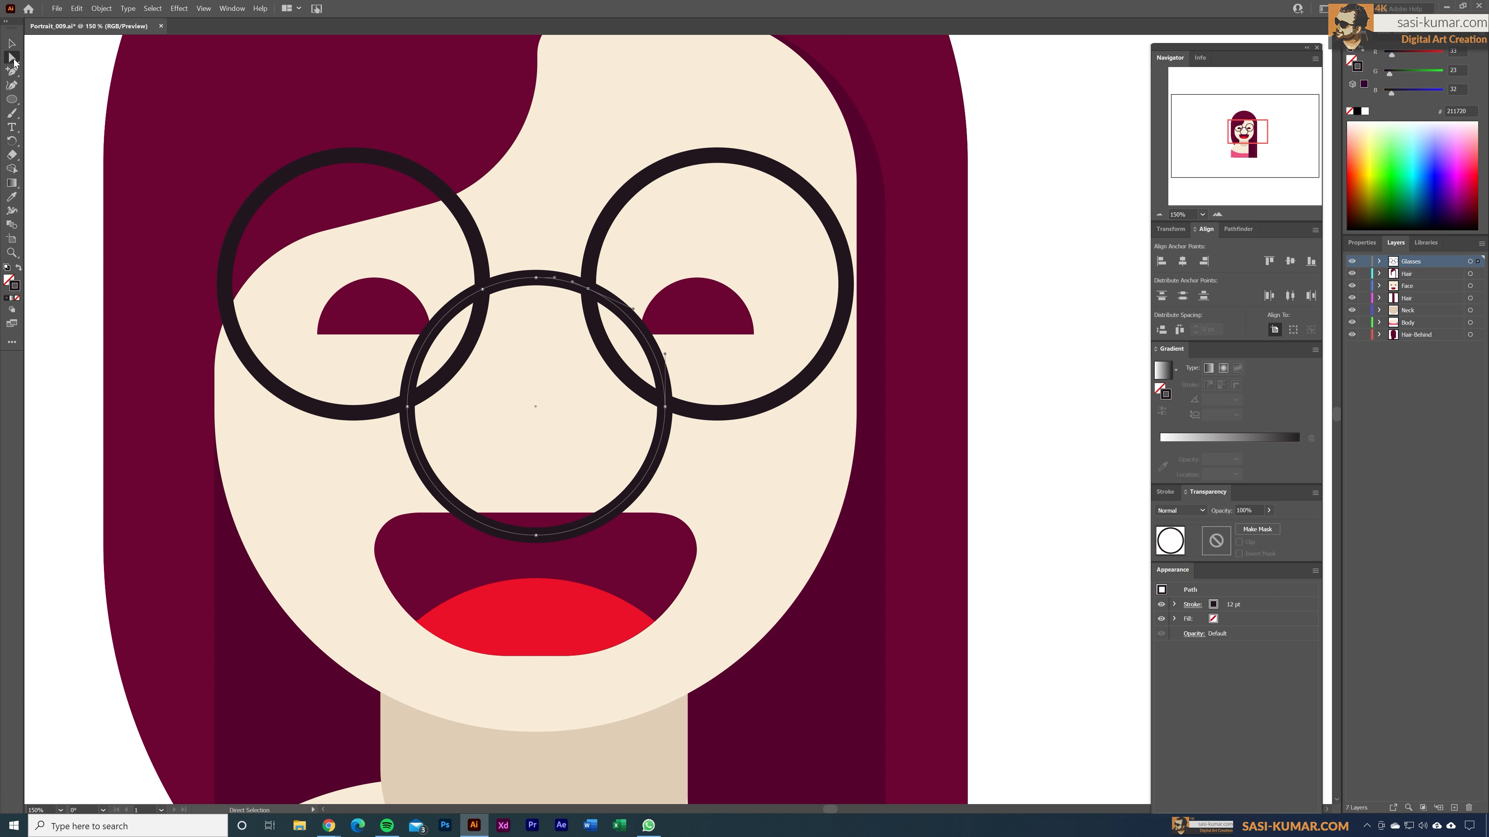
click(407, 406)
key(Delete)
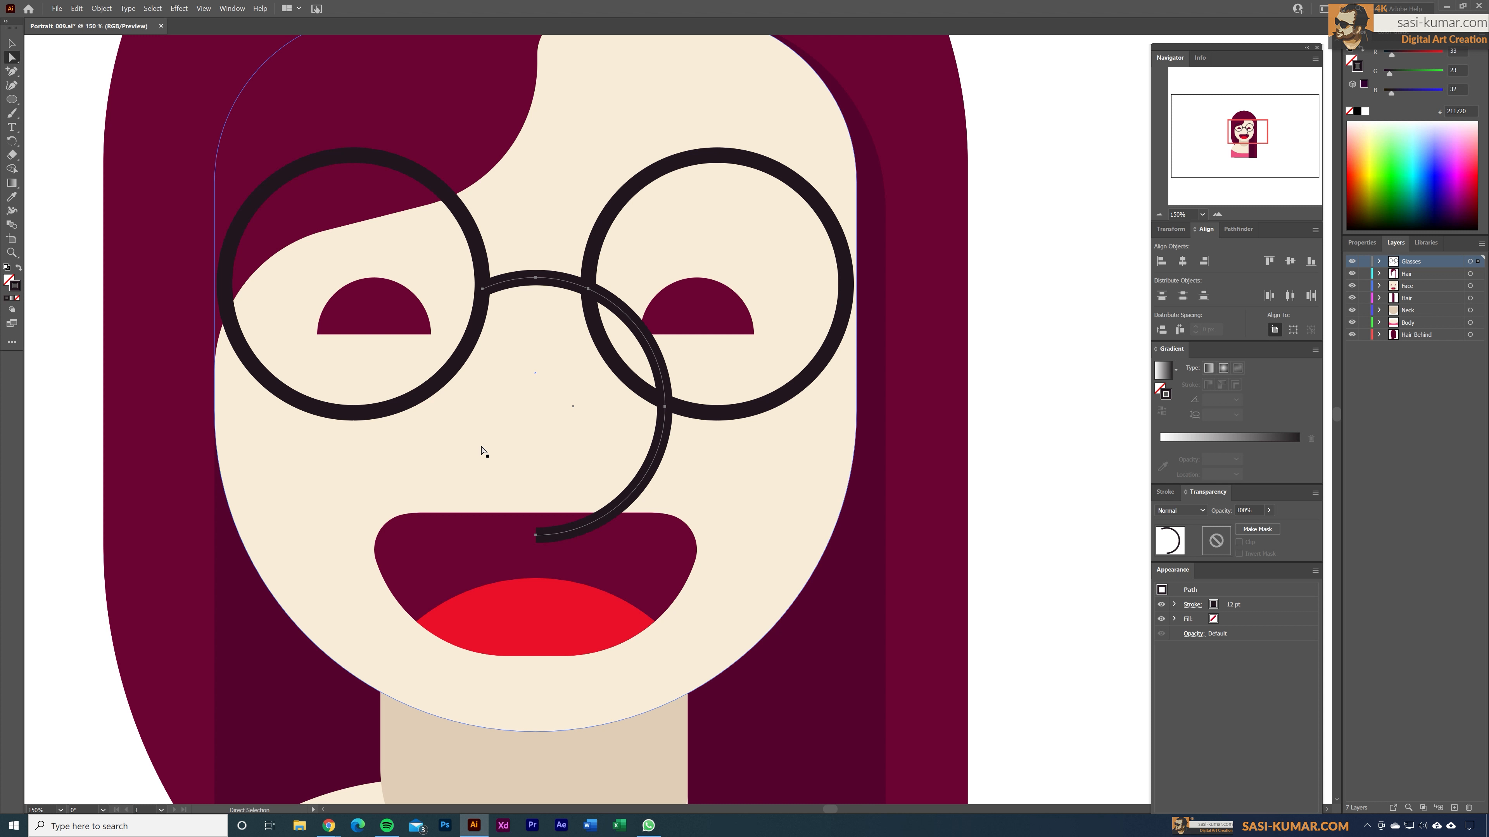
click(664, 406)
key(Delete)
key(ctrl+shift+a)
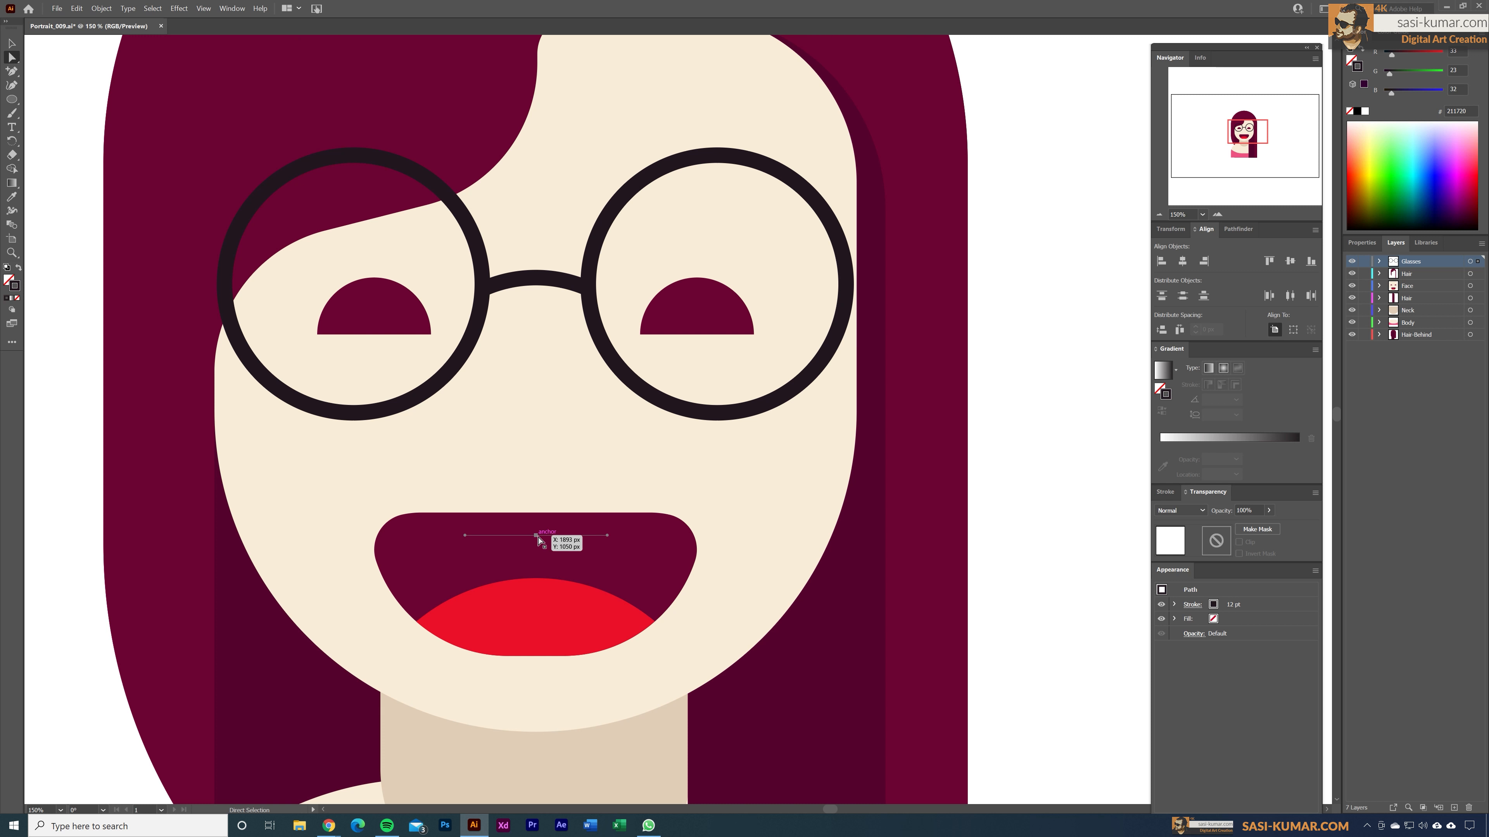
Move the glasses' bridge slightly up between the two lenses.
key(v)
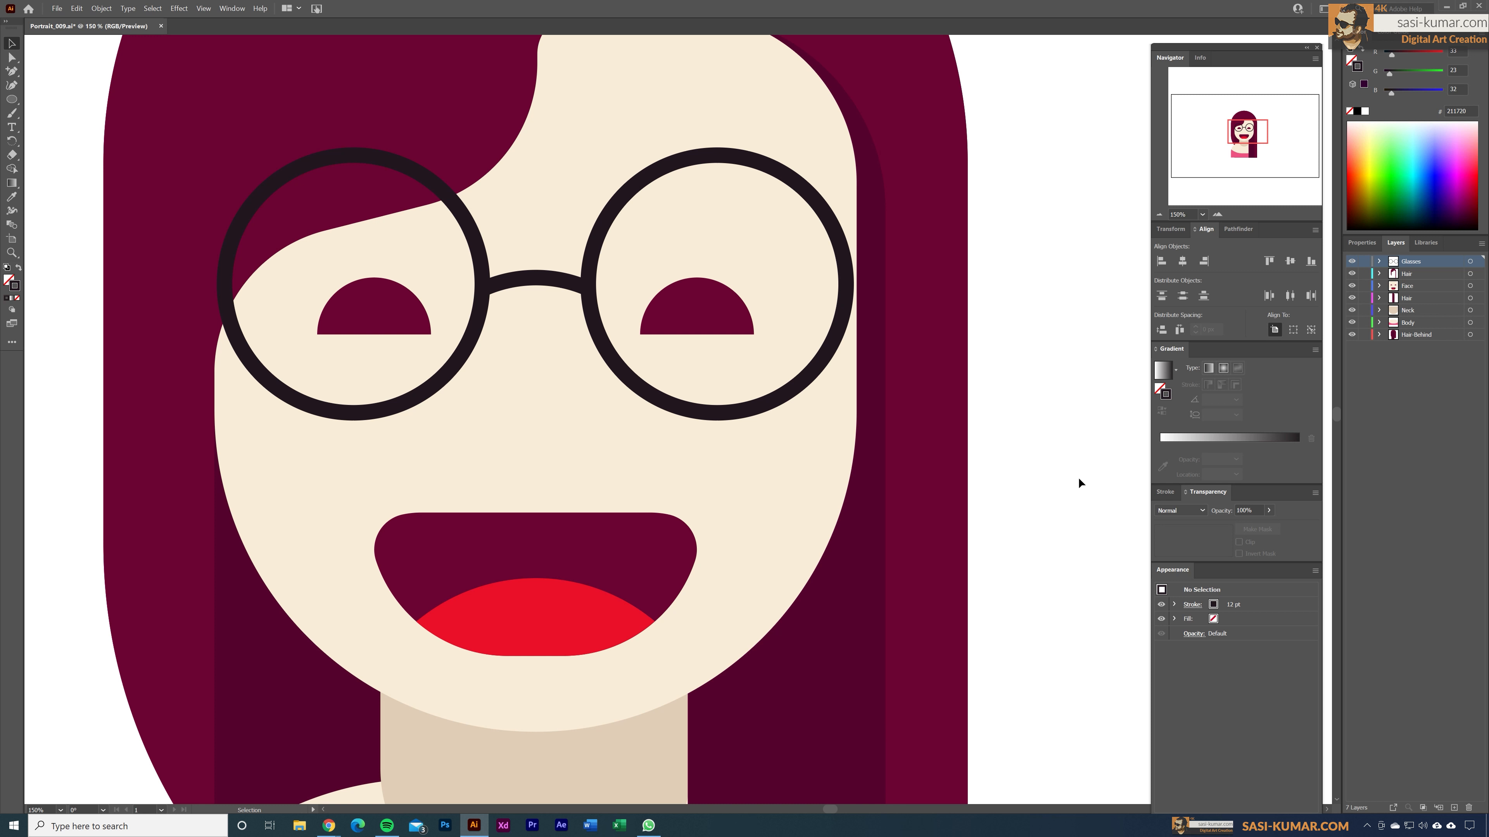
drag(529, 279, 529, 271)
drag(530, 274, 531, 274)
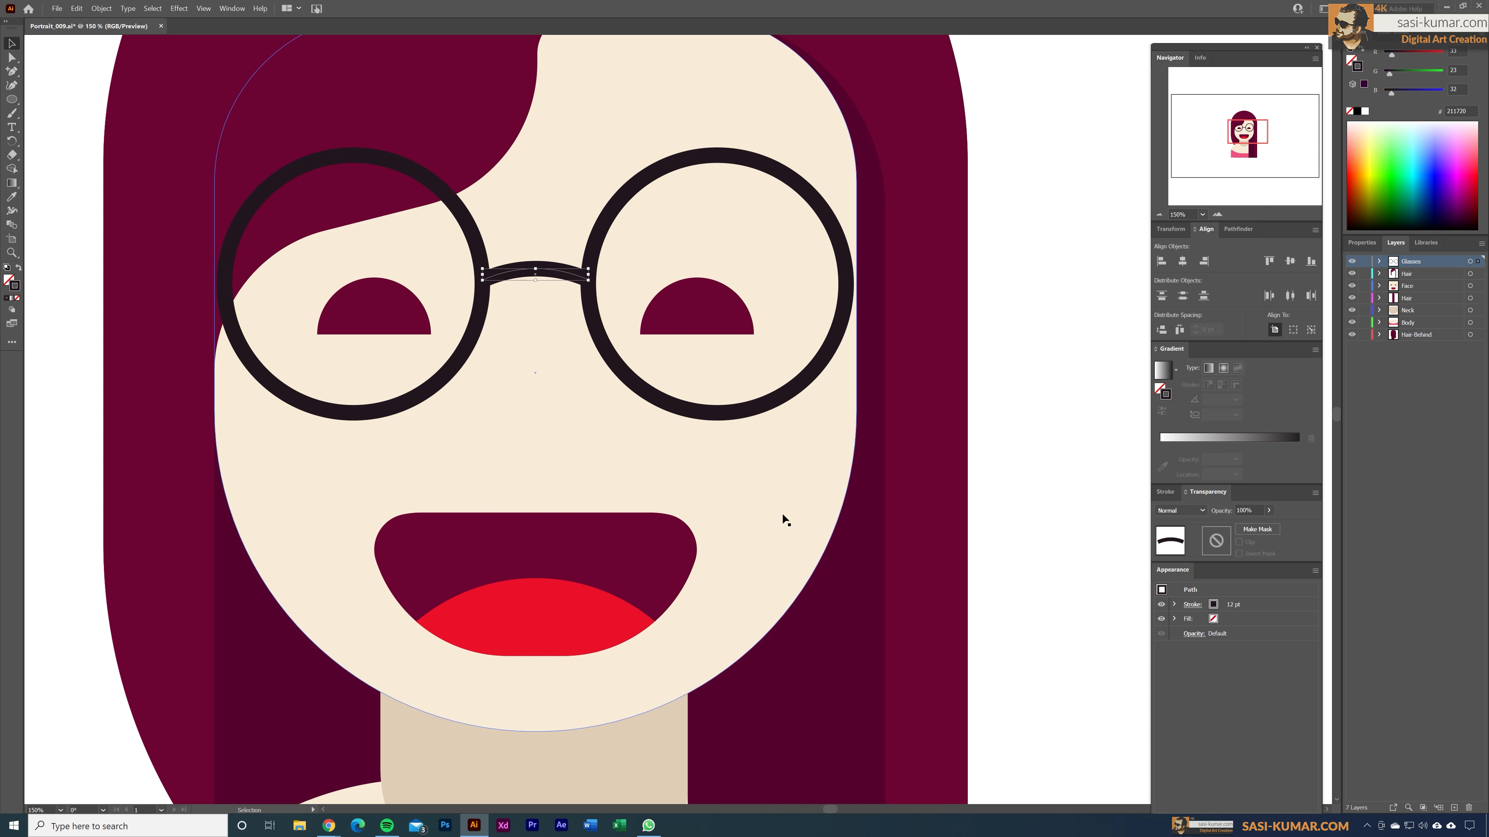
click(1041, 469)
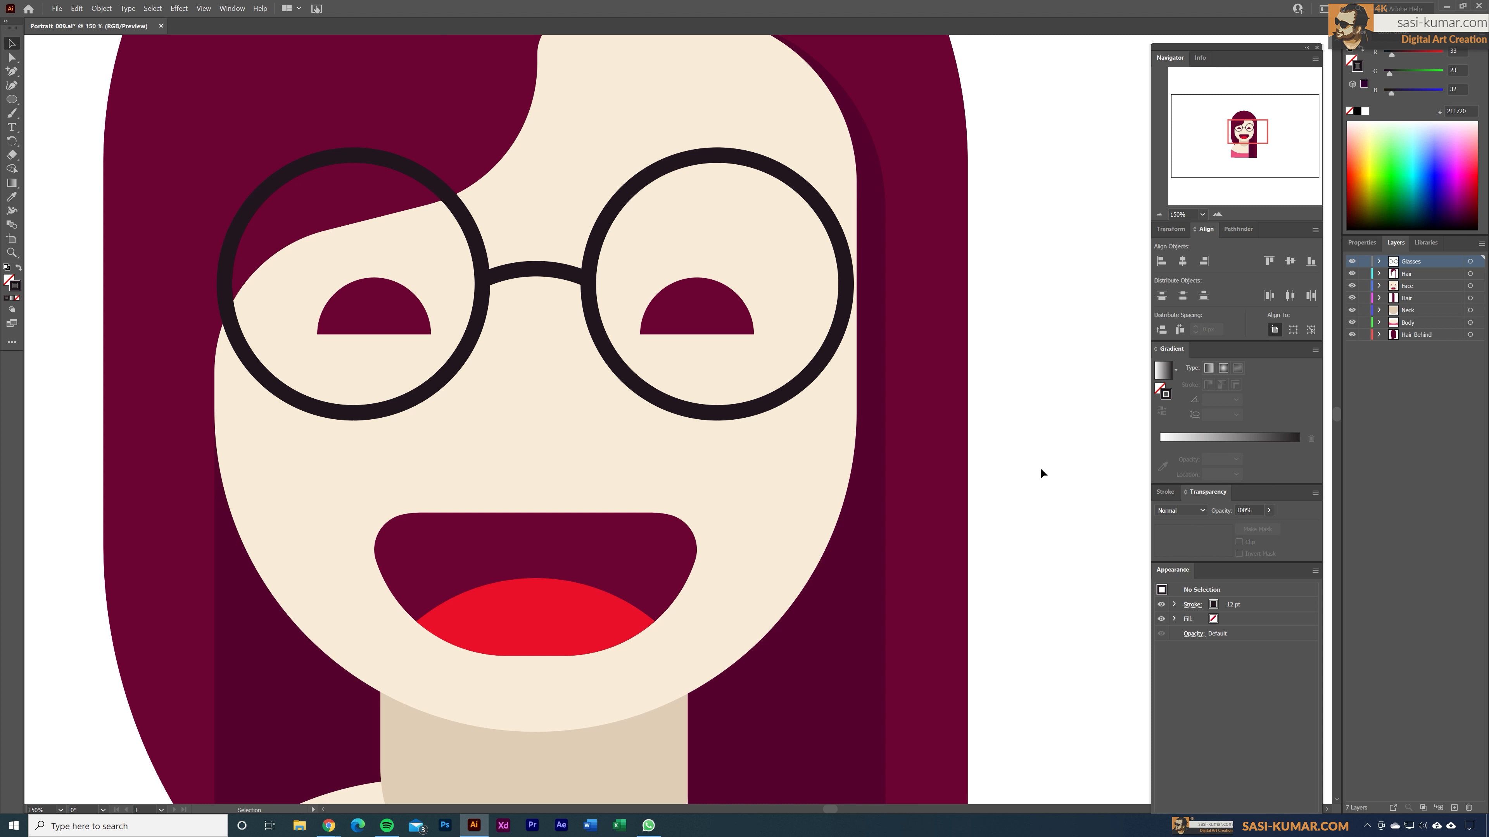
Align the two lens rings and the bridge of the glasses on their vertical centers.
key(ctrl+0)
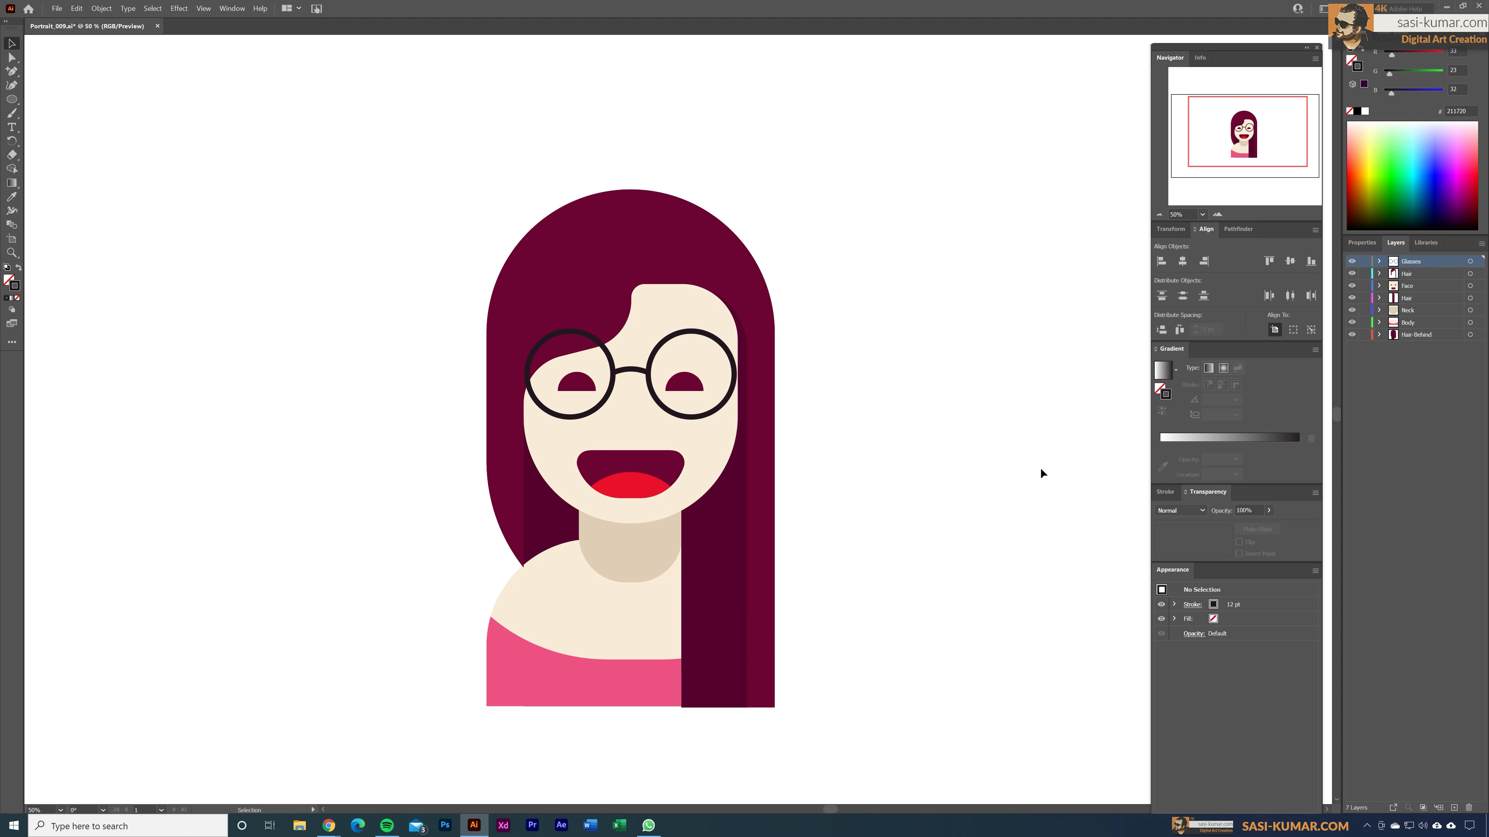
click(649, 371)
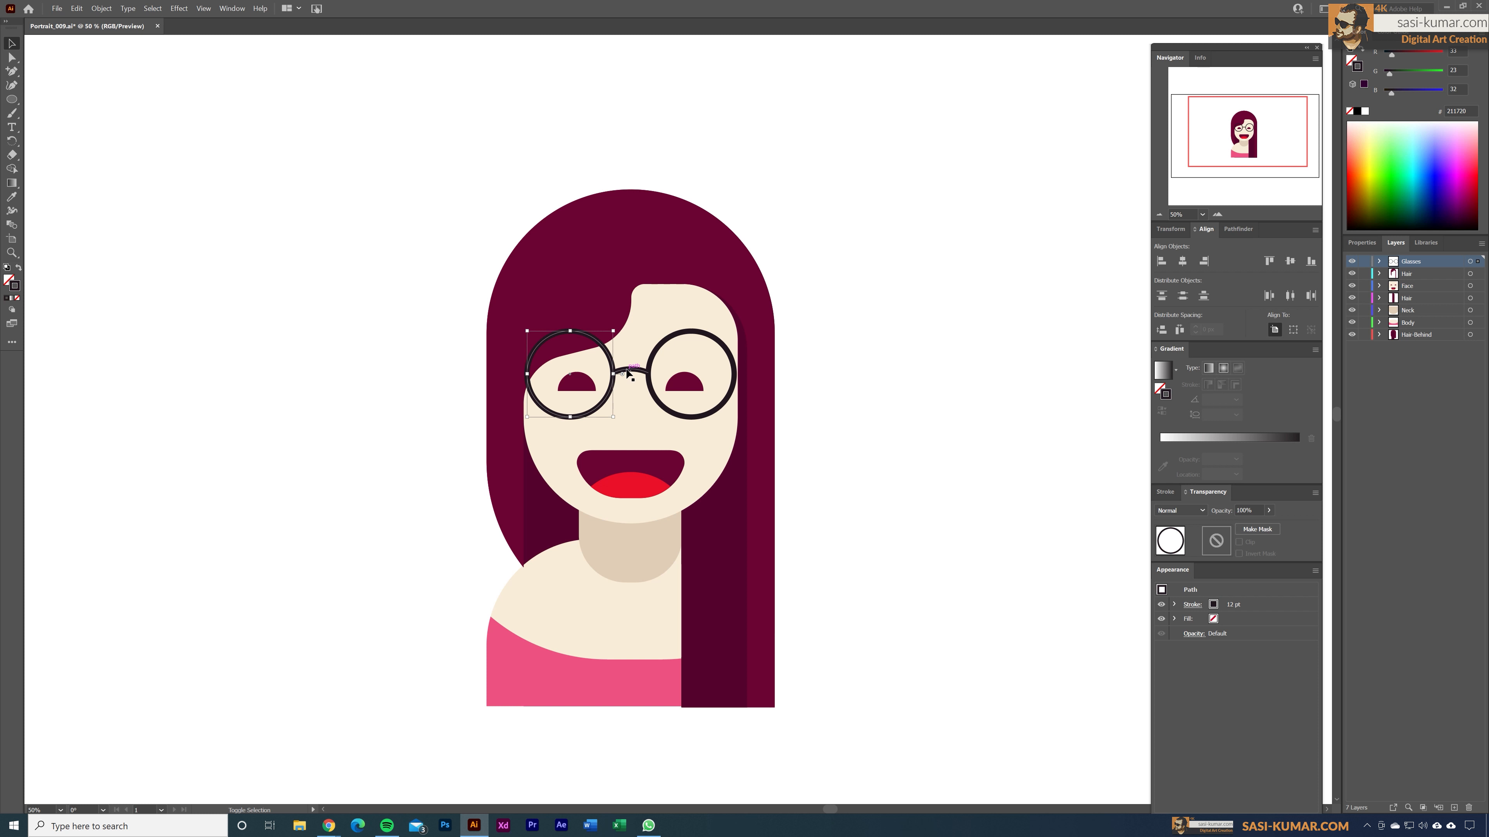
shift+click(651, 365)
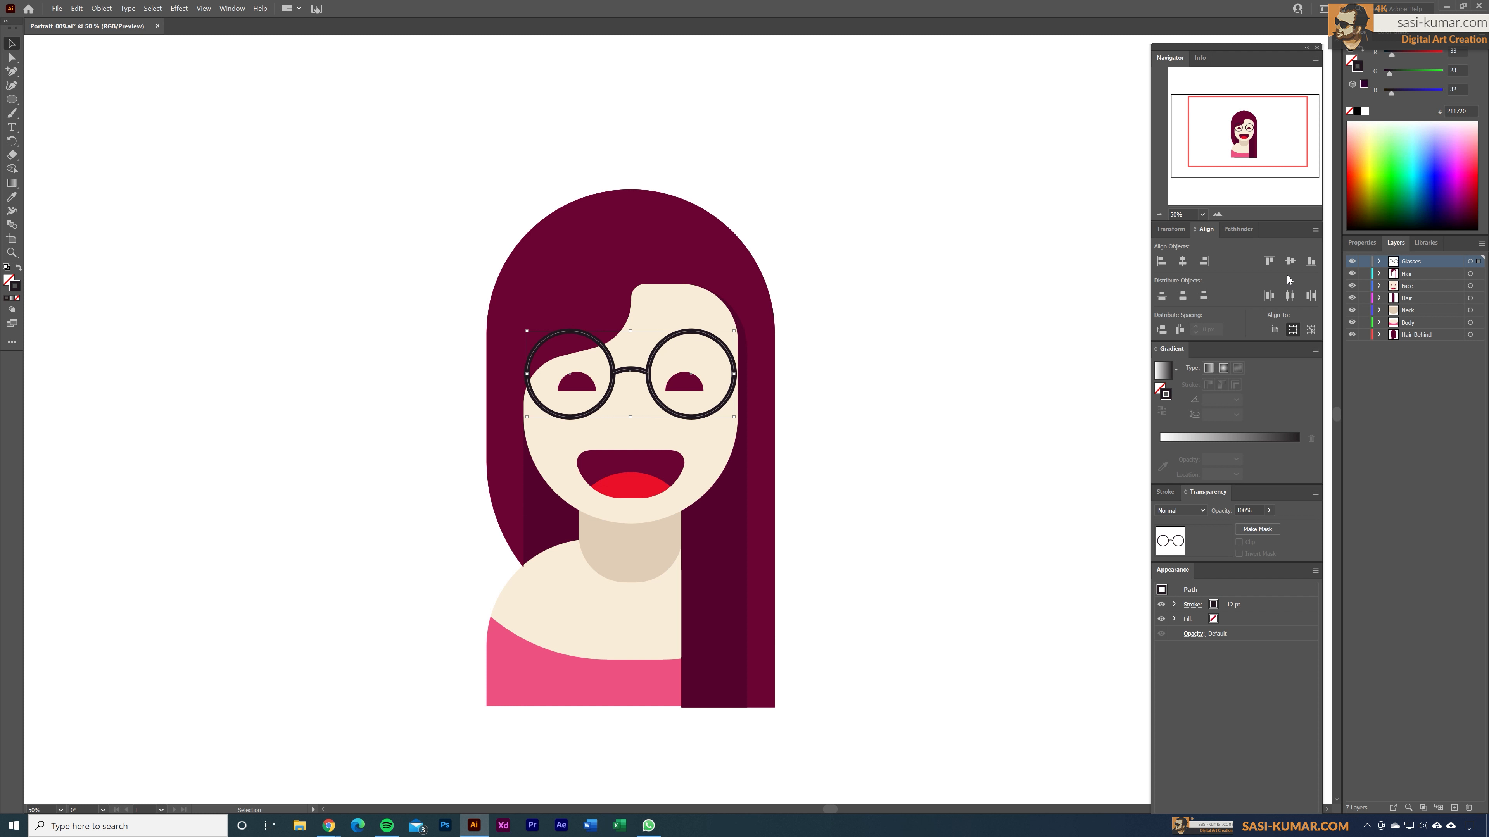
click(1290, 262)
Move both lens rings and the bridge together slightly down so the lenses sit around the eyes.
key(Down)
key(Down)
key(Down)
key(Down)
key(Down)
key(Down)
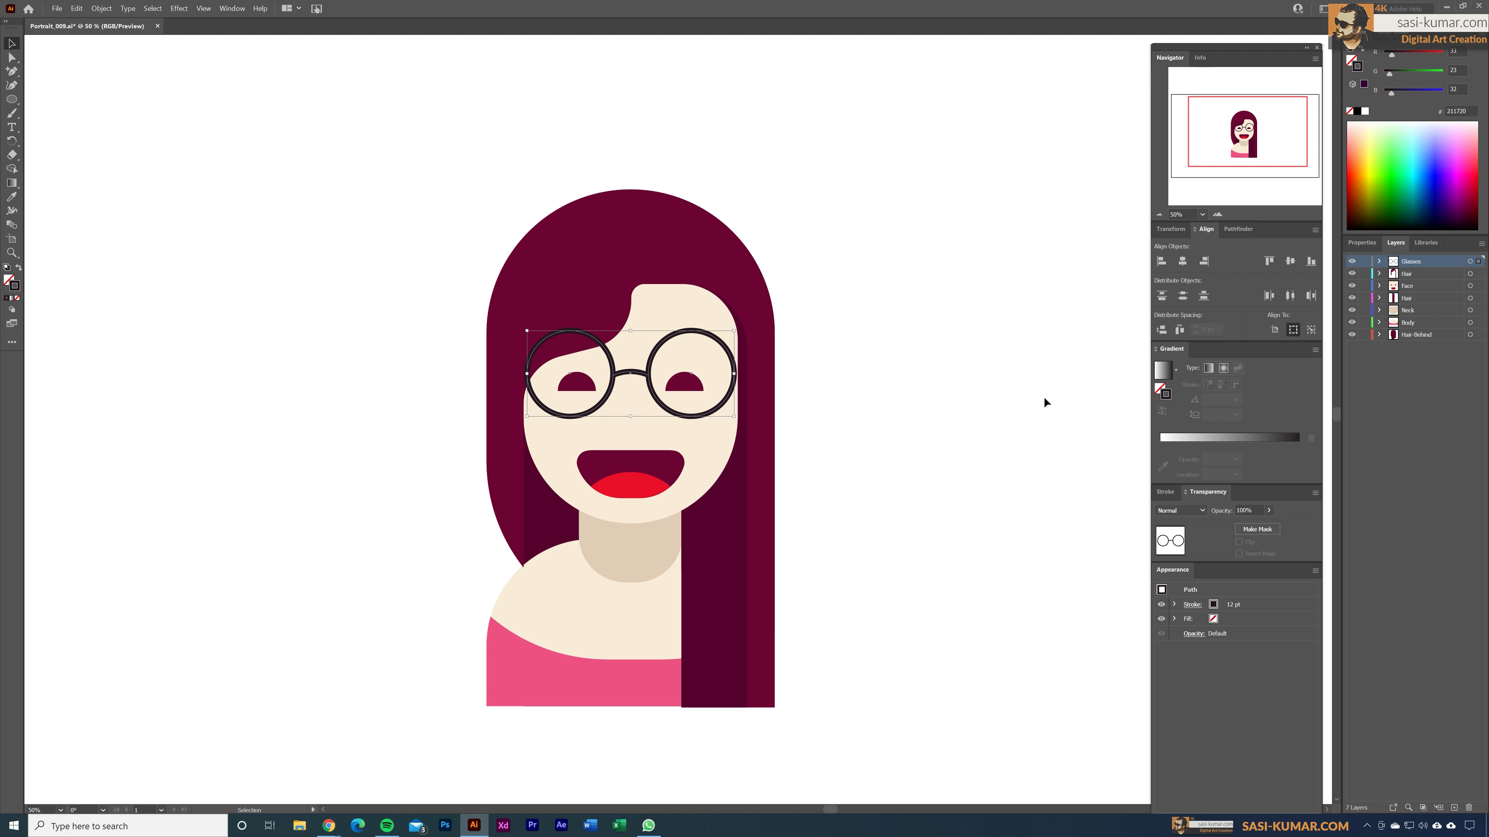
key(Down)
key(Down)
key(Down)
key(Down)
key(Down)
key(Down)
key(Down)
key(Down)
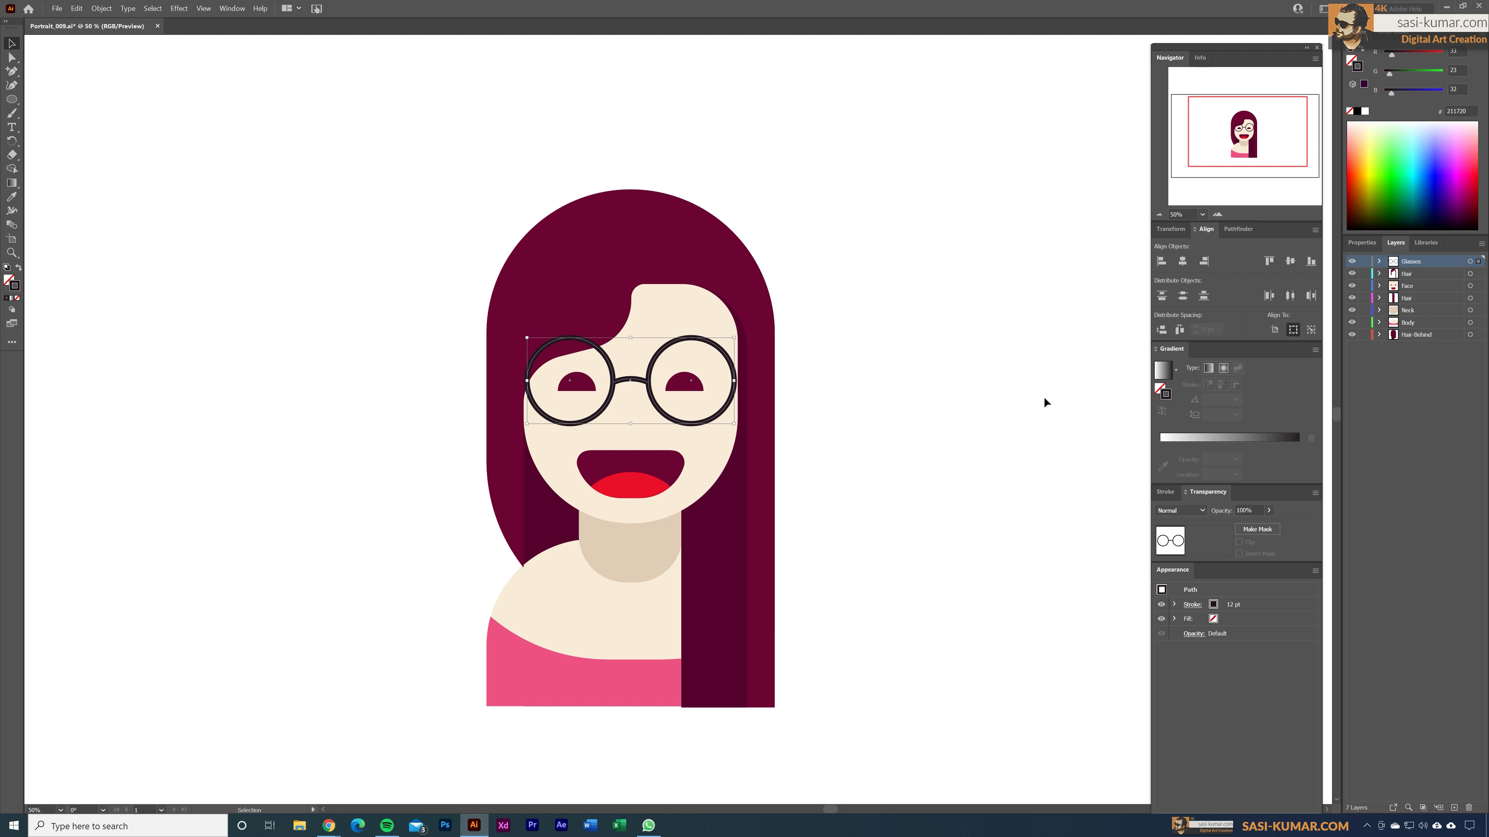
key(Down)
key(Down)
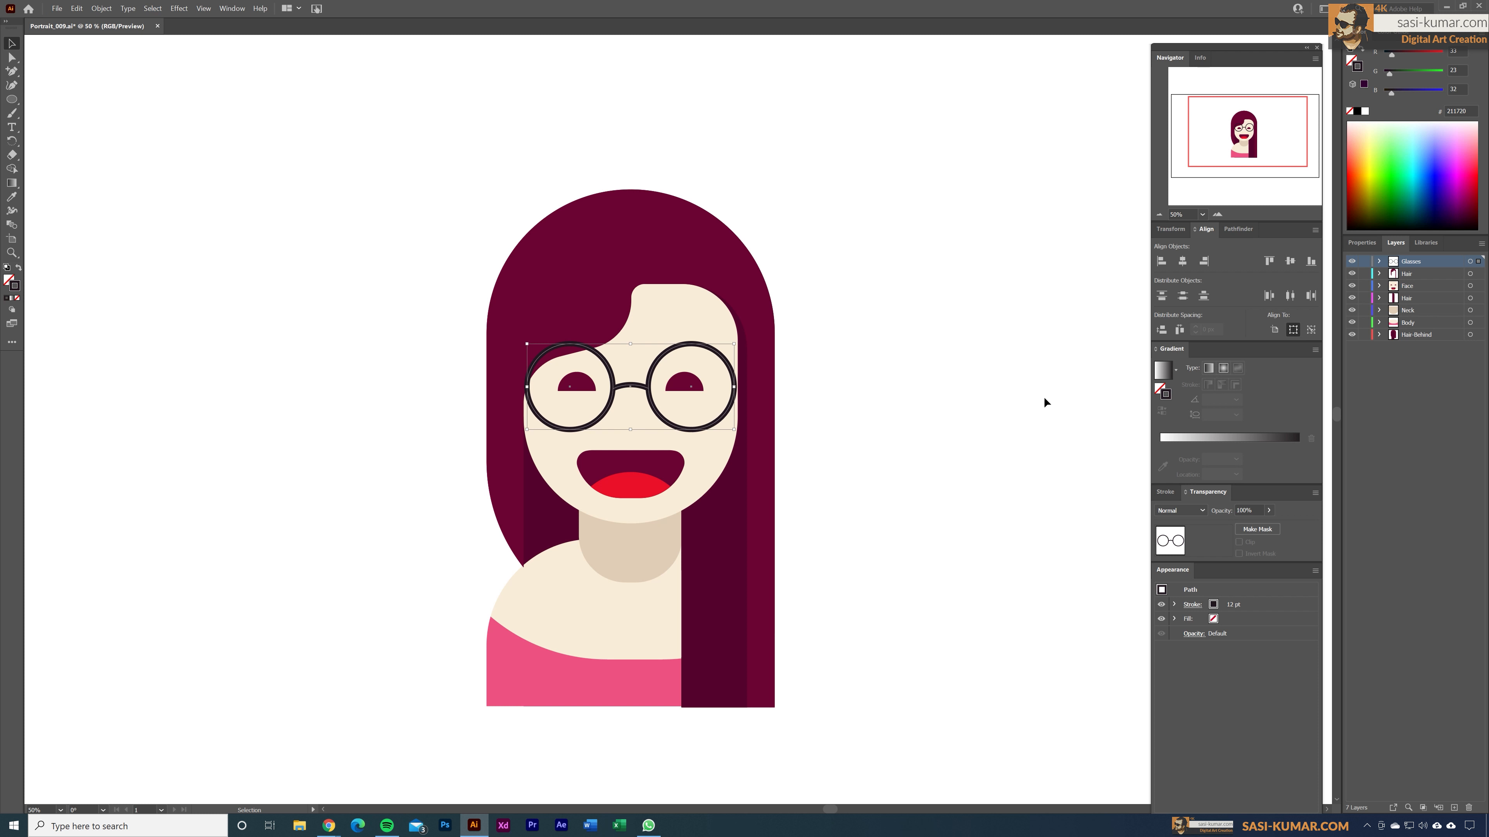
click(1036, 399)
click(626, 387)
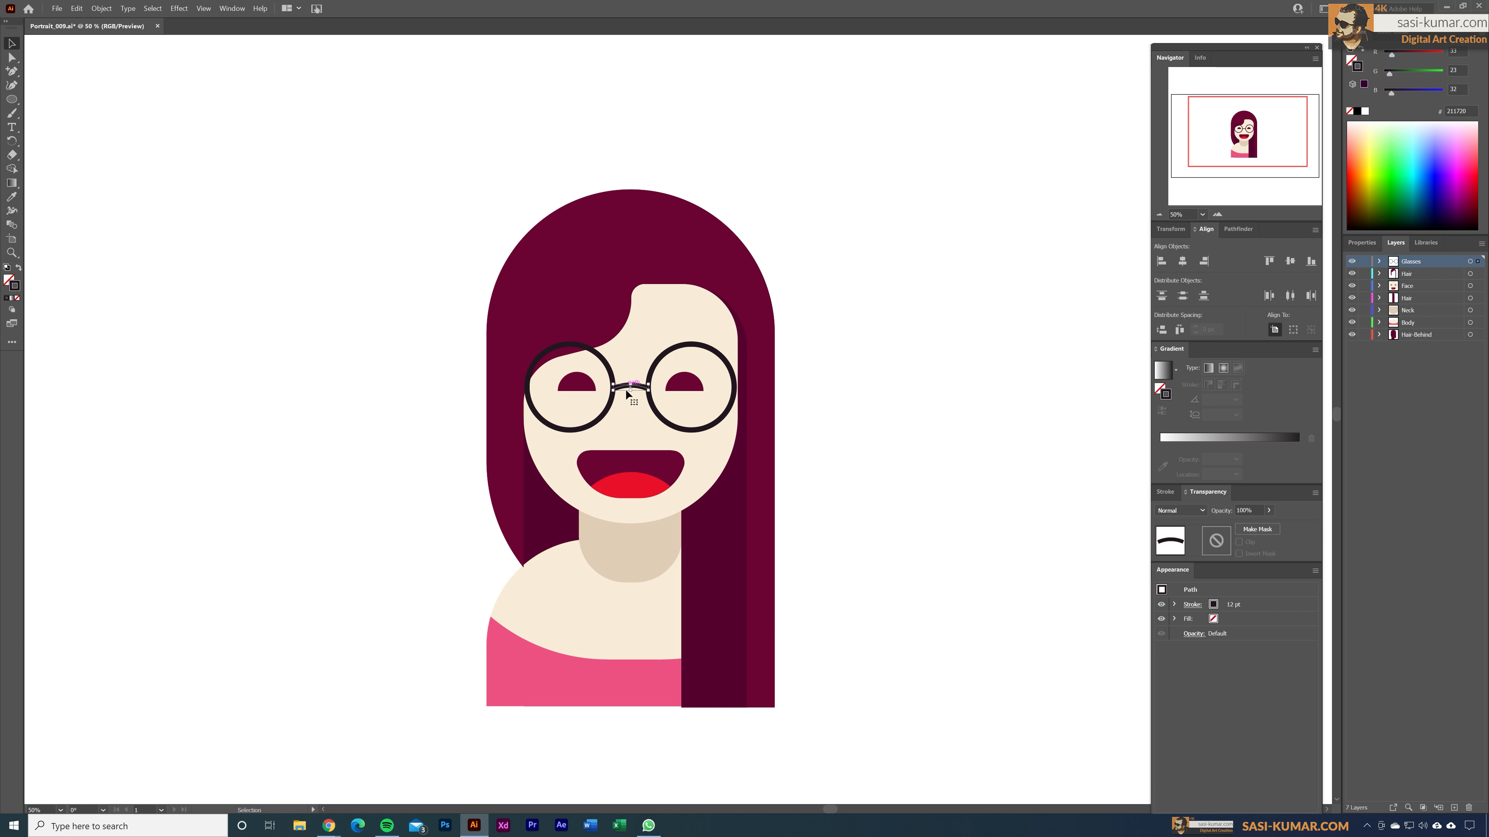
click(911, 369)
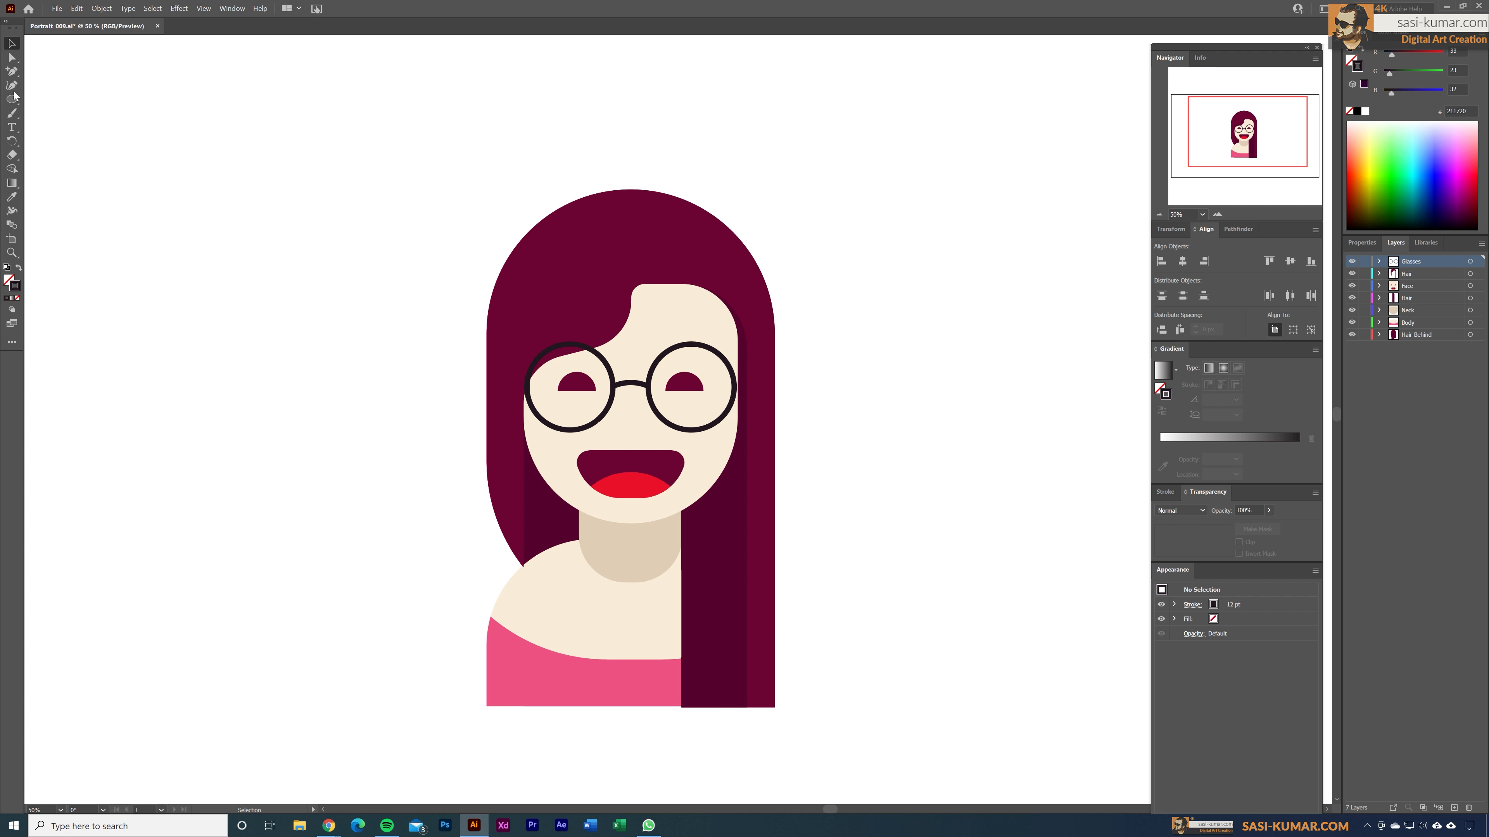
Draw a horizontal temple arm about 48 px long with the Pen tool, outward from the right lens ring's outer edge.
click(12, 73)
click(35, 72)
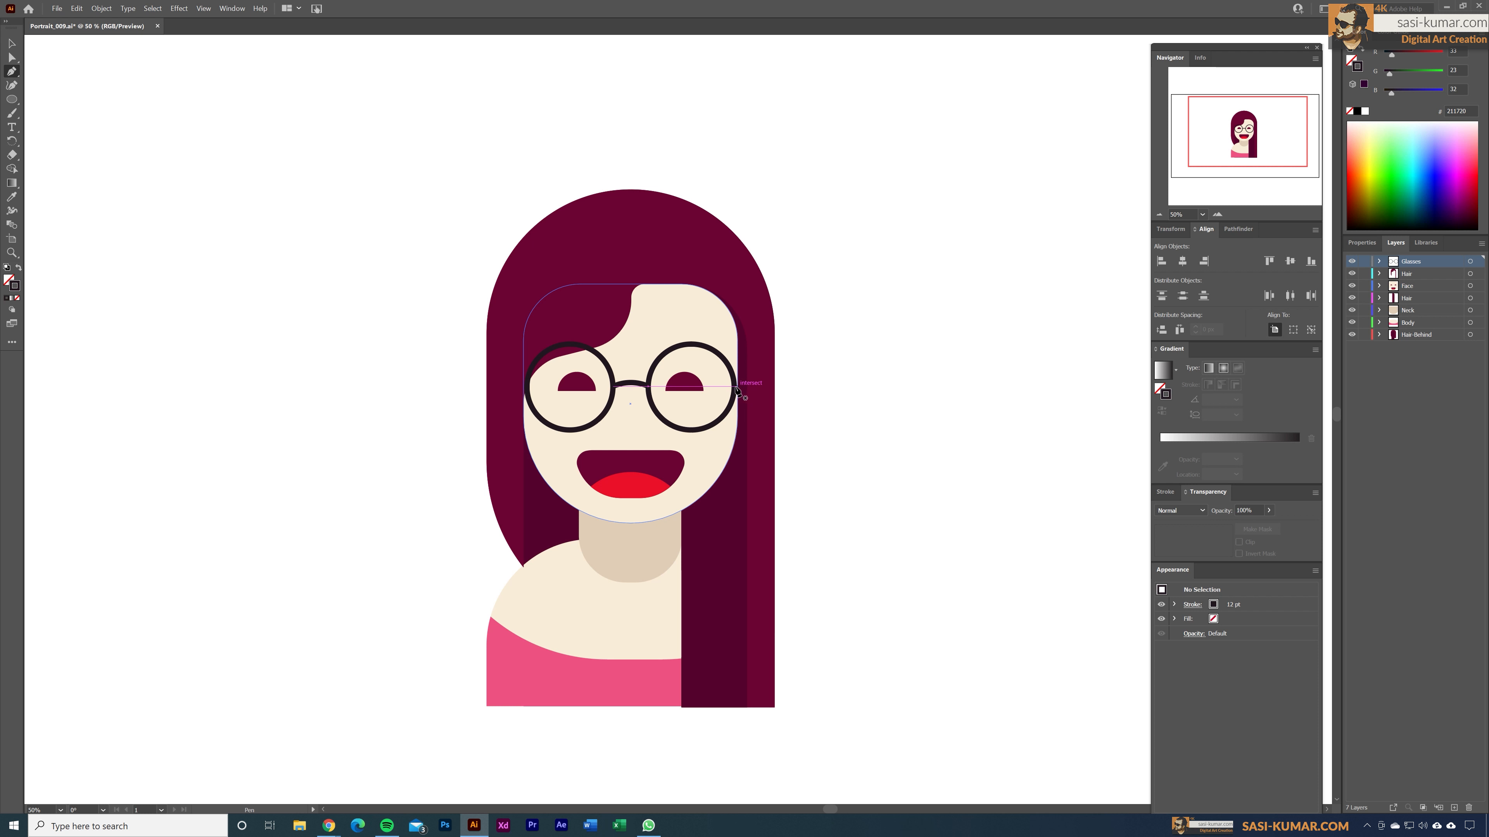
click(735, 387)
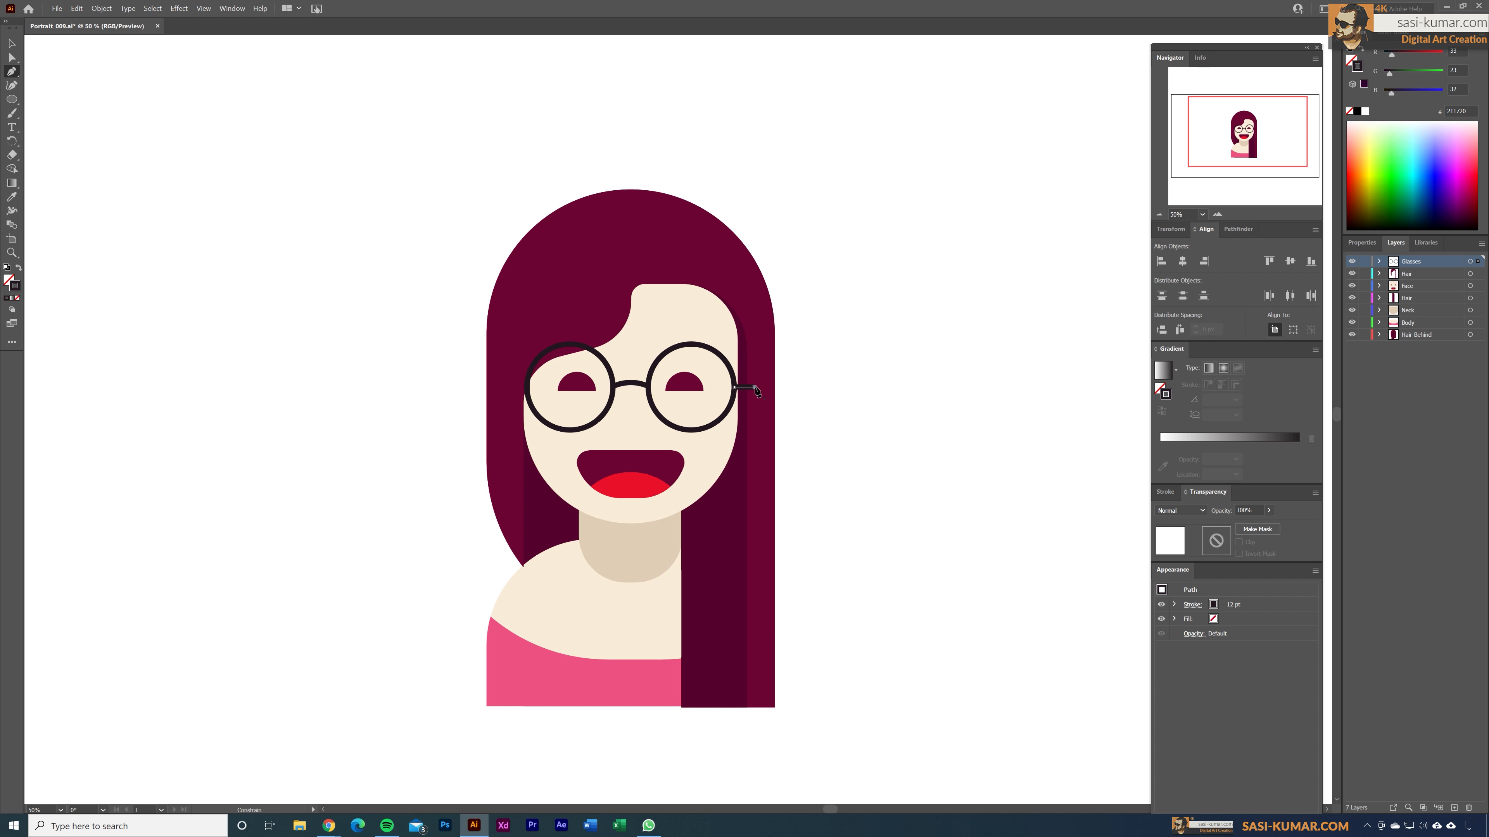
click(755, 388)
click(930, 439)
key(ctrl+z)
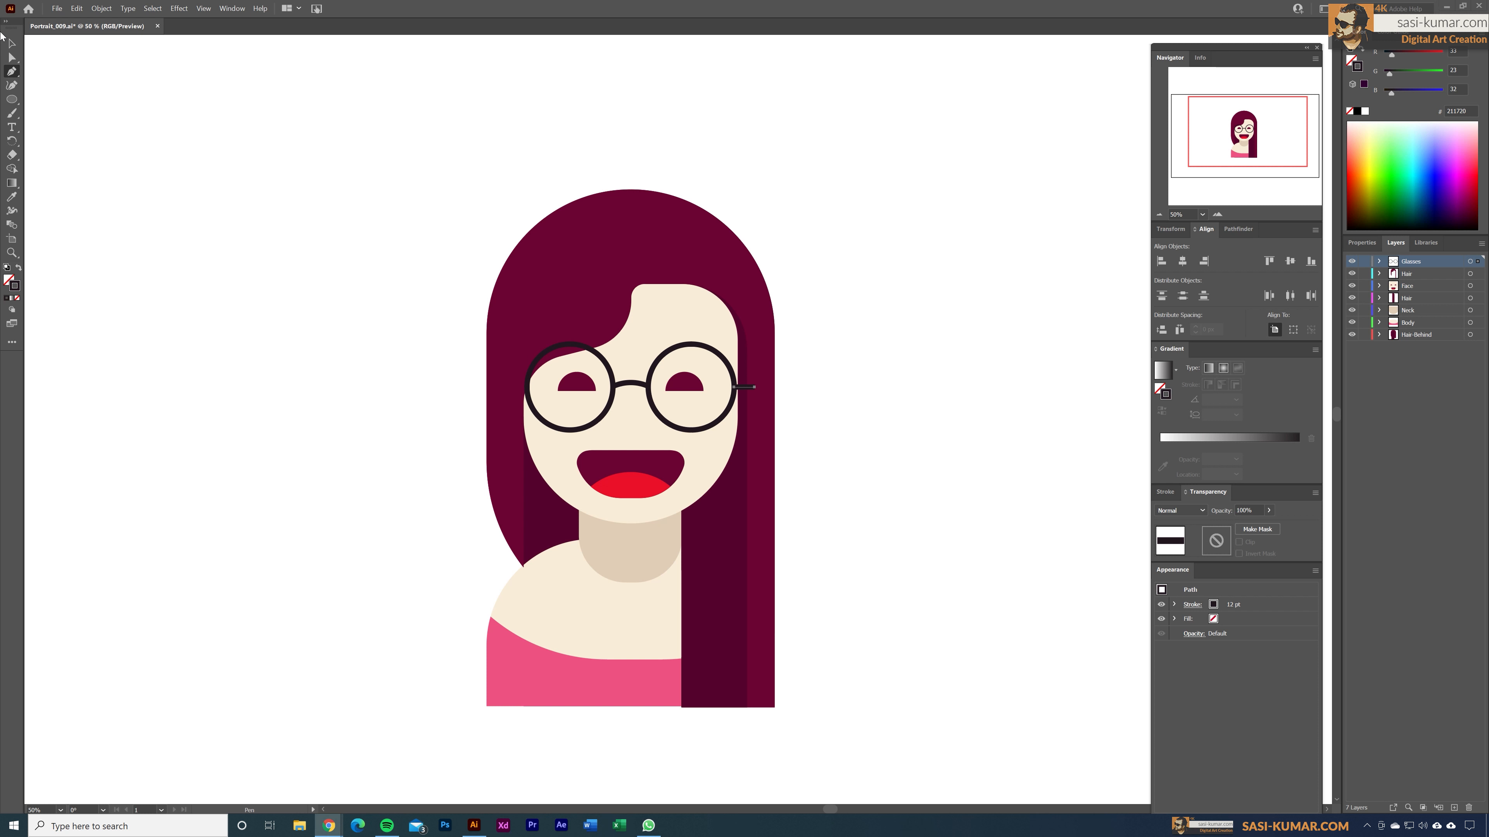
key(v)
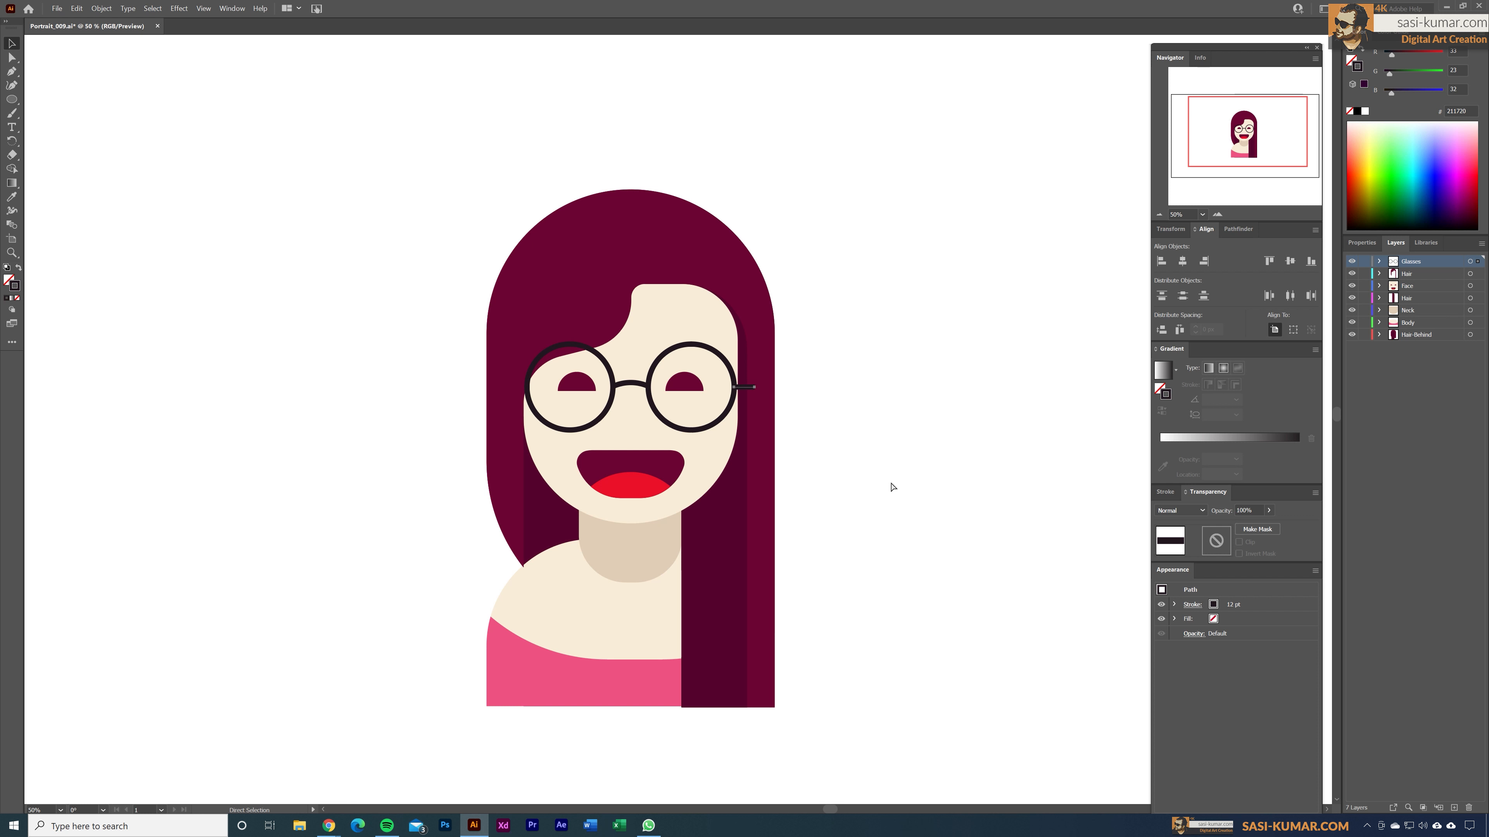
Give the temple arm's 12 pt stroke round caps.
key(ctrl+plus)
key(ctrl+plus)
key(ctrl+plus)
key(ctrl+plus)
key(ctrl+plus)
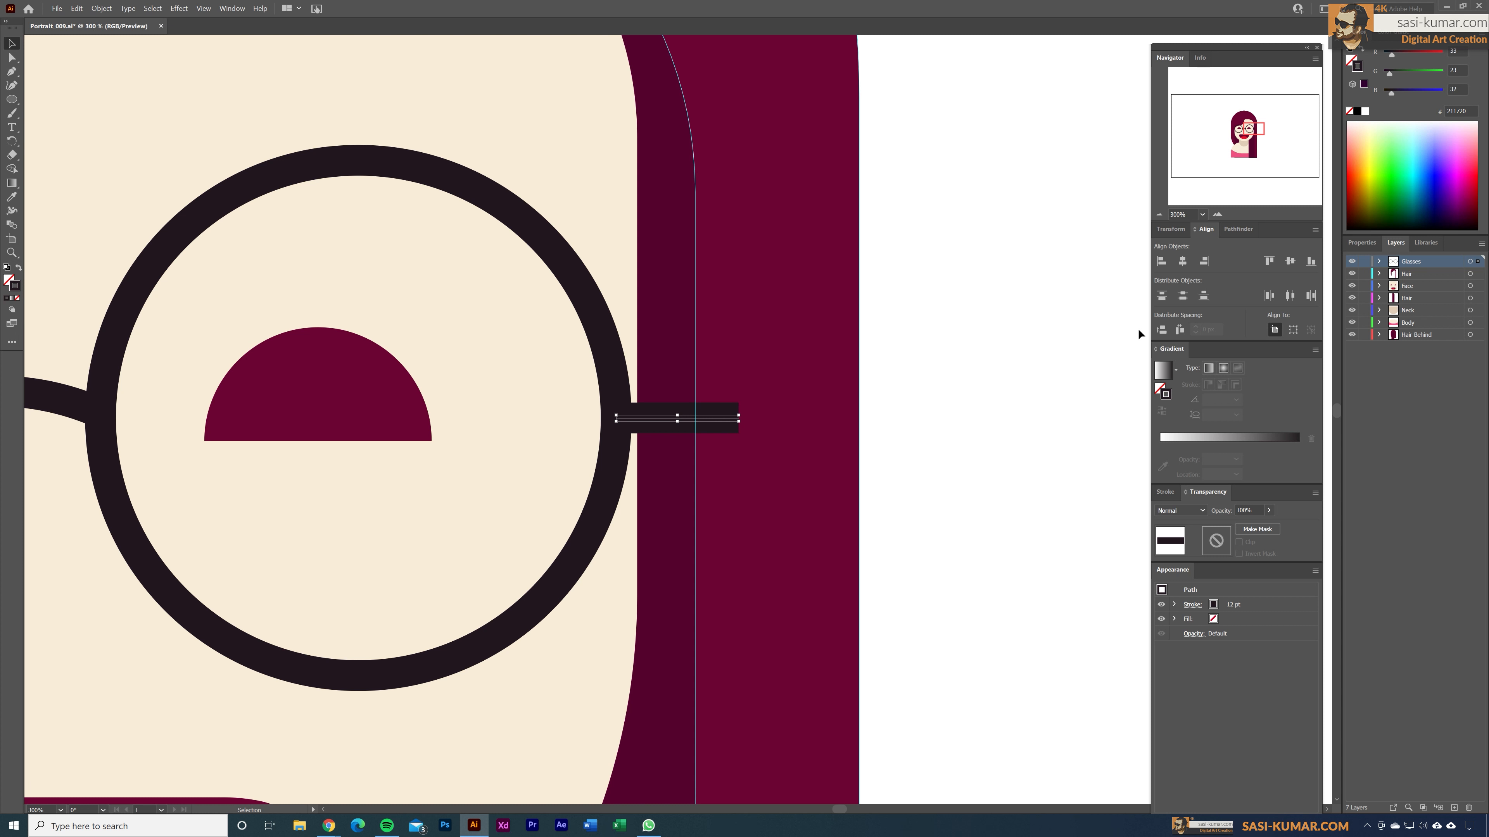
click(1370, 244)
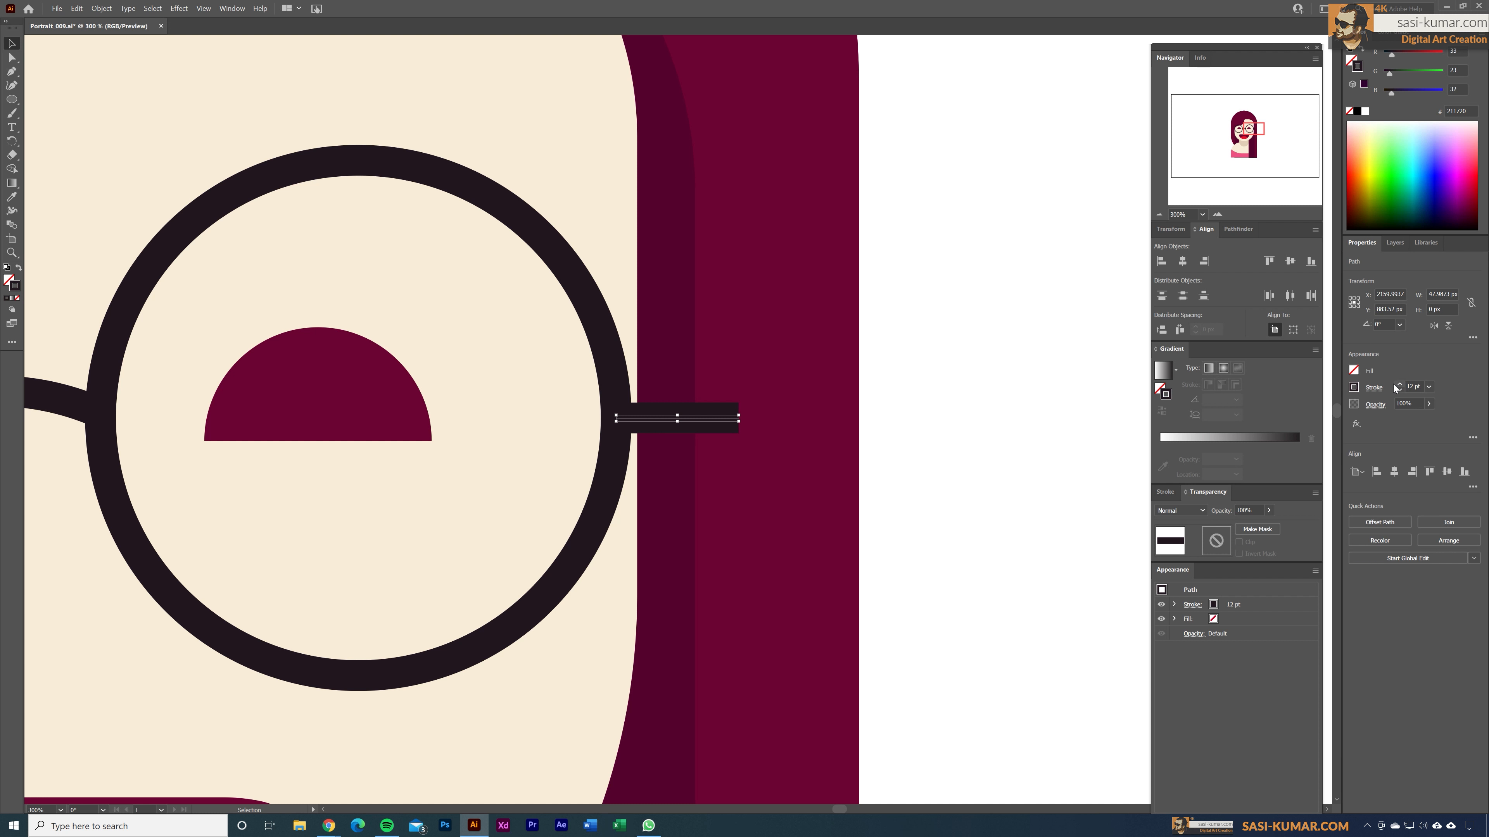
click(1376, 388)
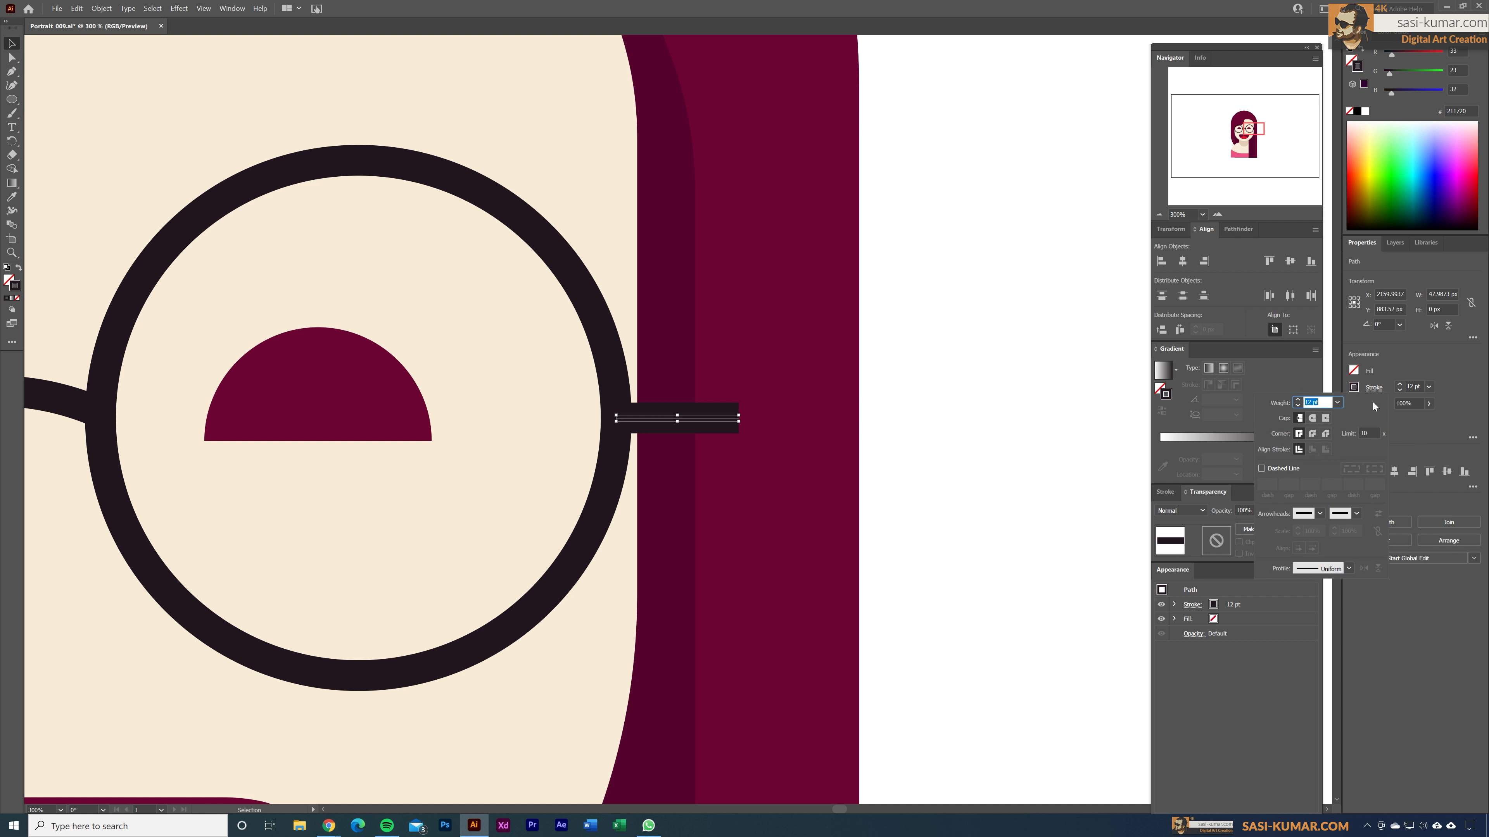
click(1310, 420)
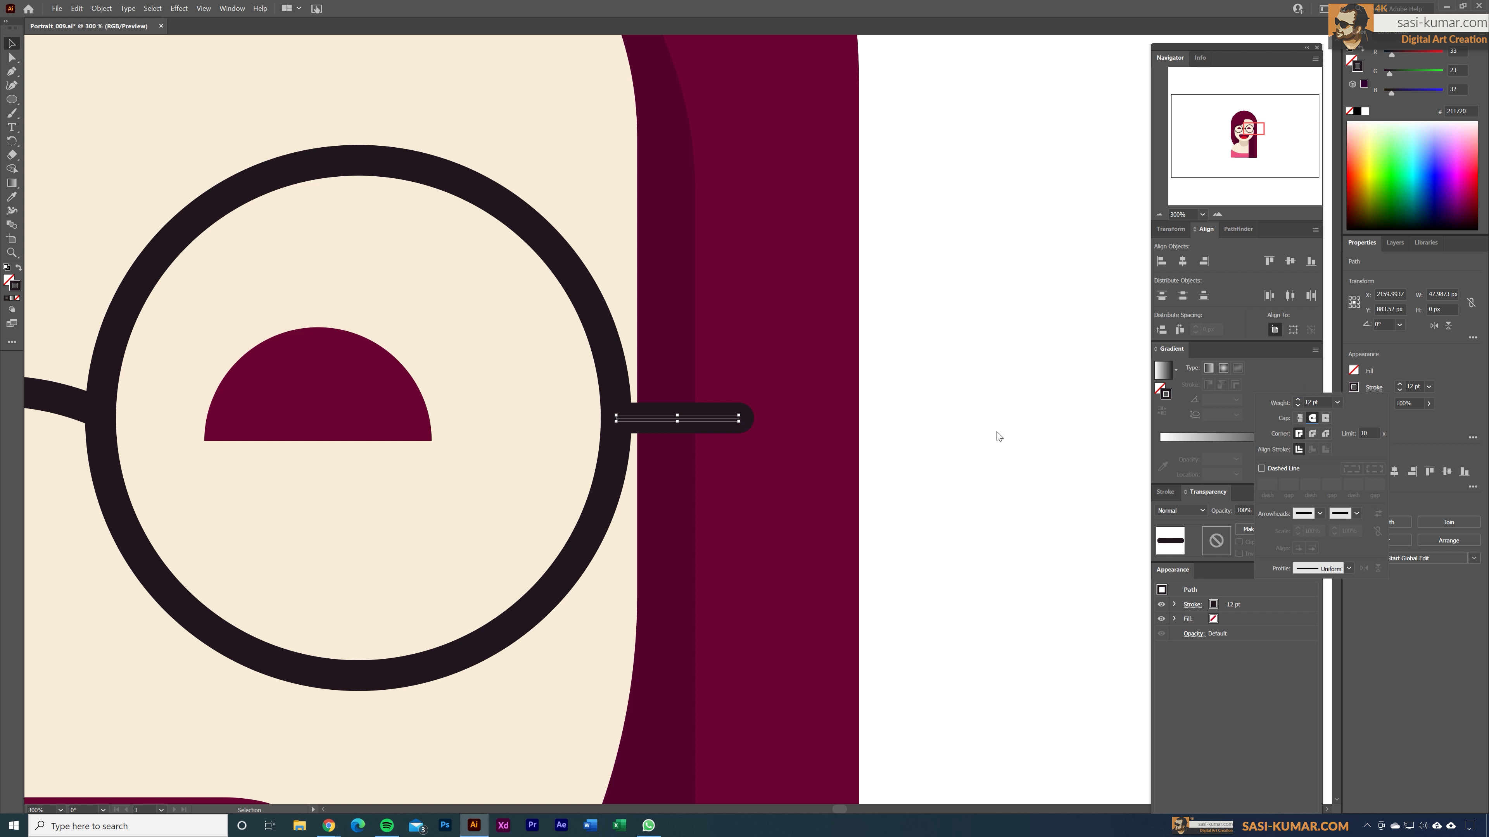
click(973, 427)
click(977, 424)
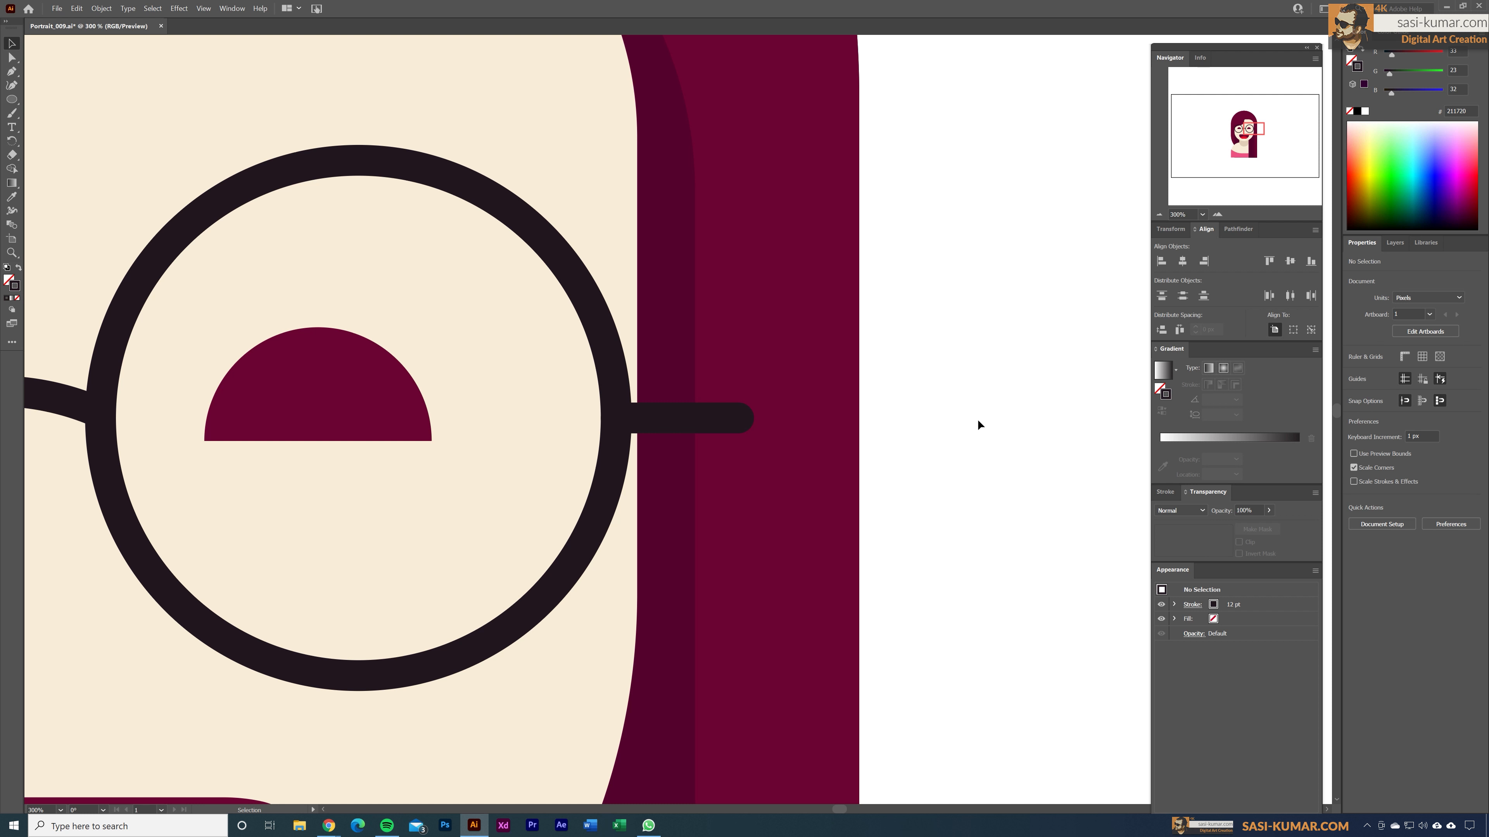
Copy the temple arm to the left lens's outer edge and align all glasses parts on their vertical centers.
key(ctrl+1)
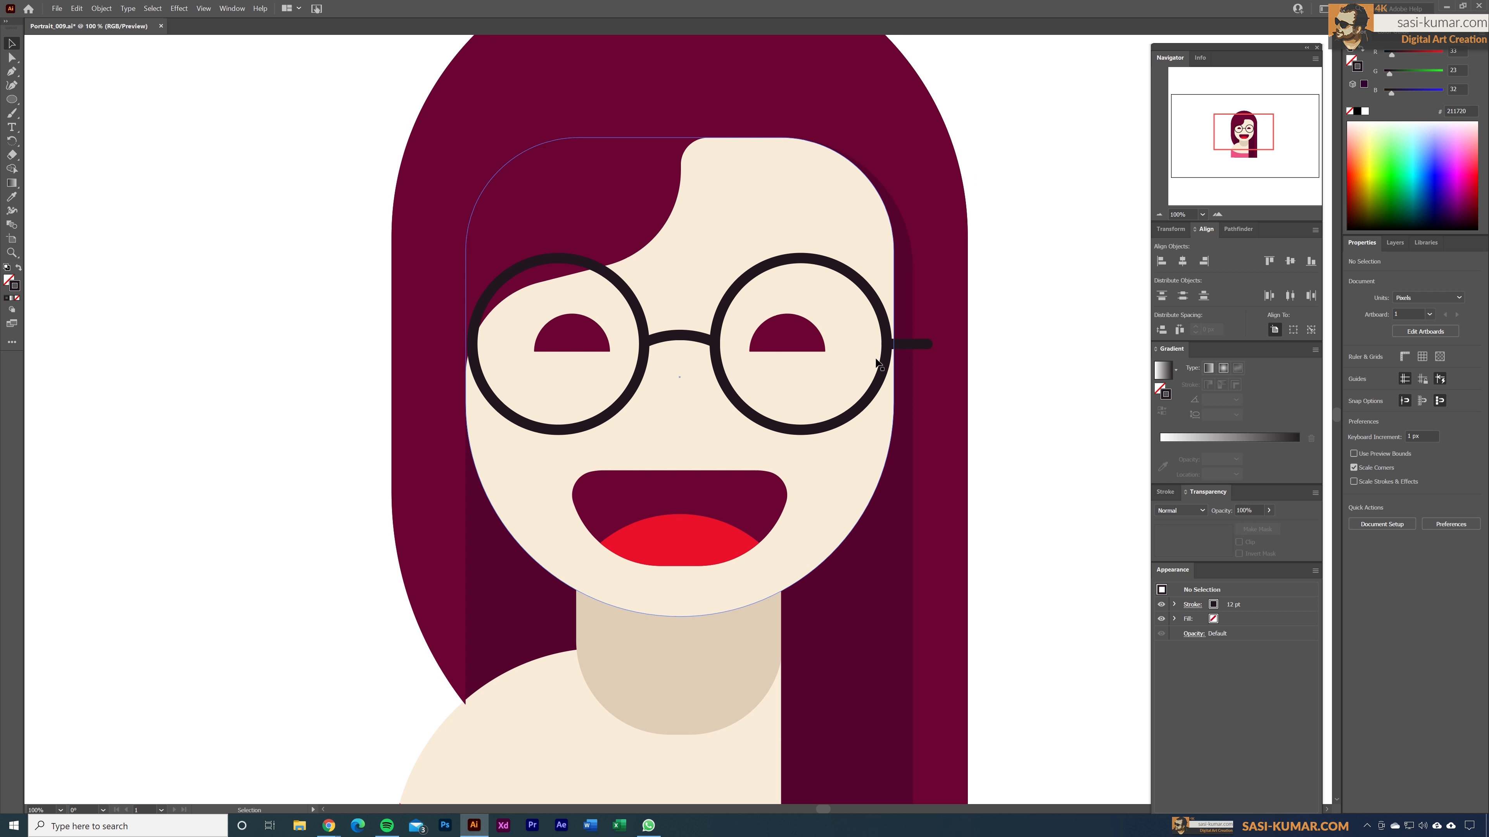
drag(906, 344, 456, 345)
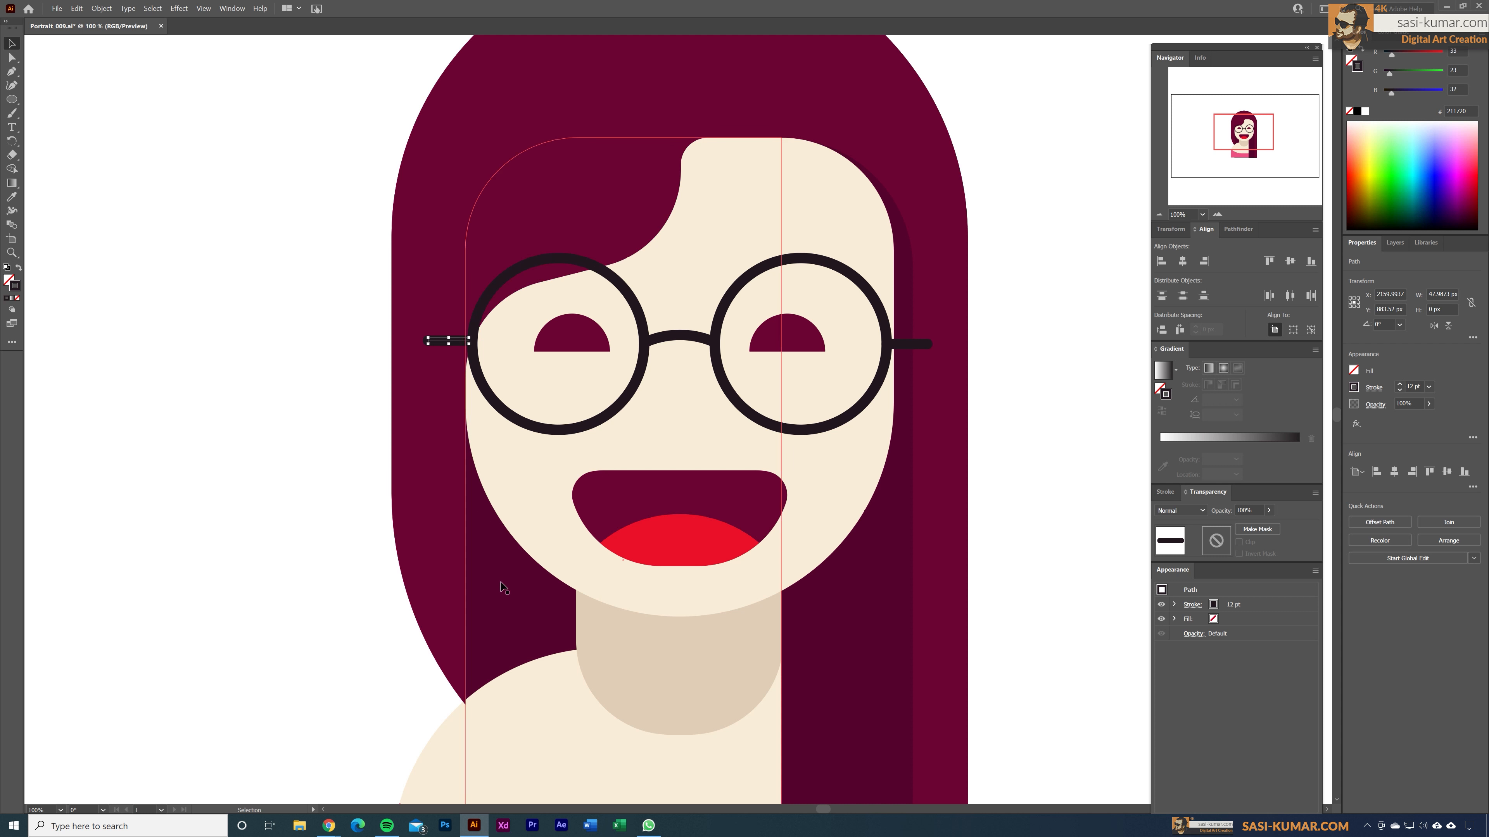
shift+click(676, 340)
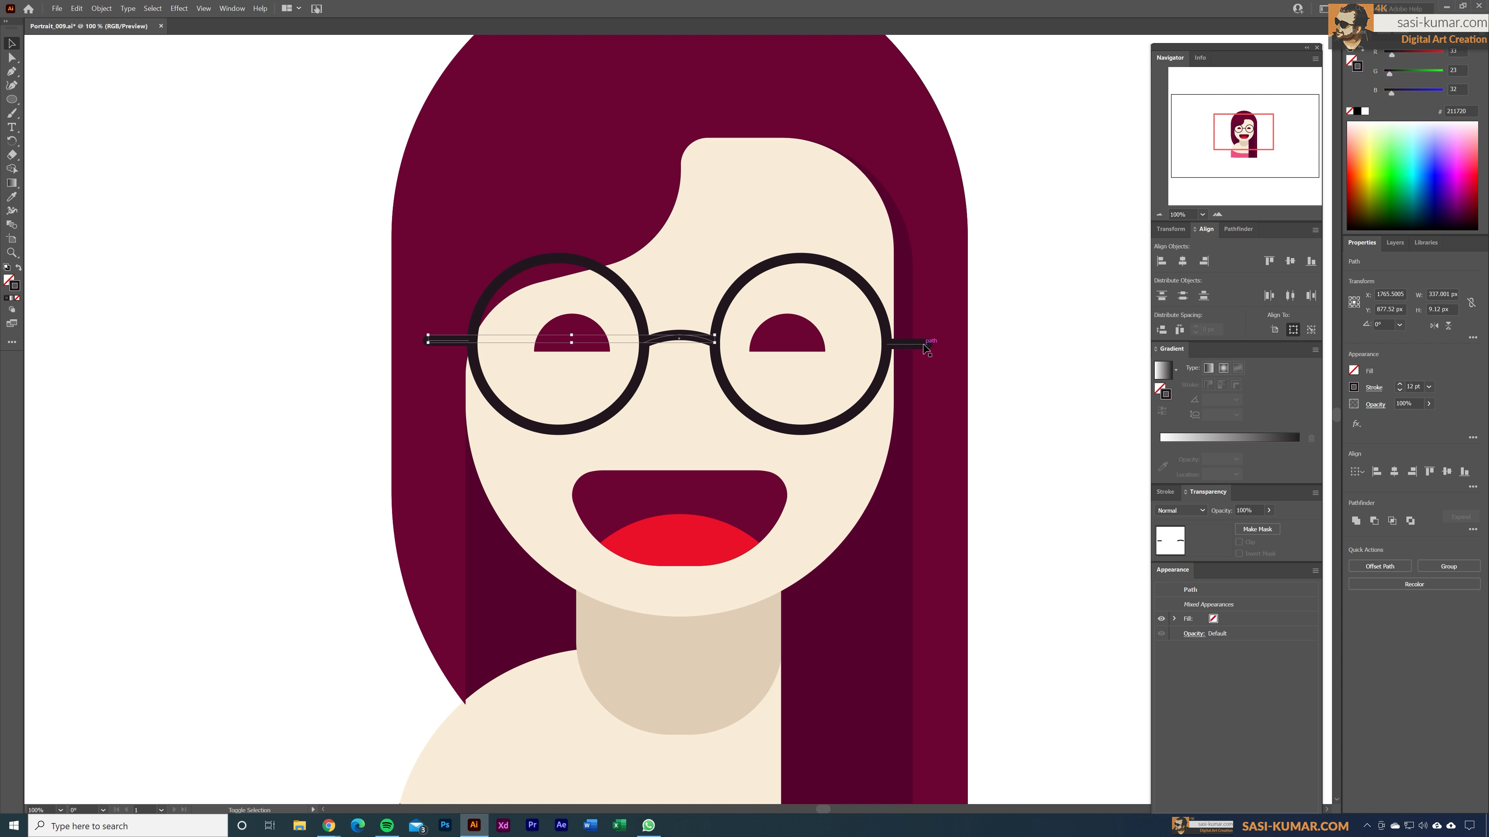
shift+click(924, 345)
shift+click(809, 263)
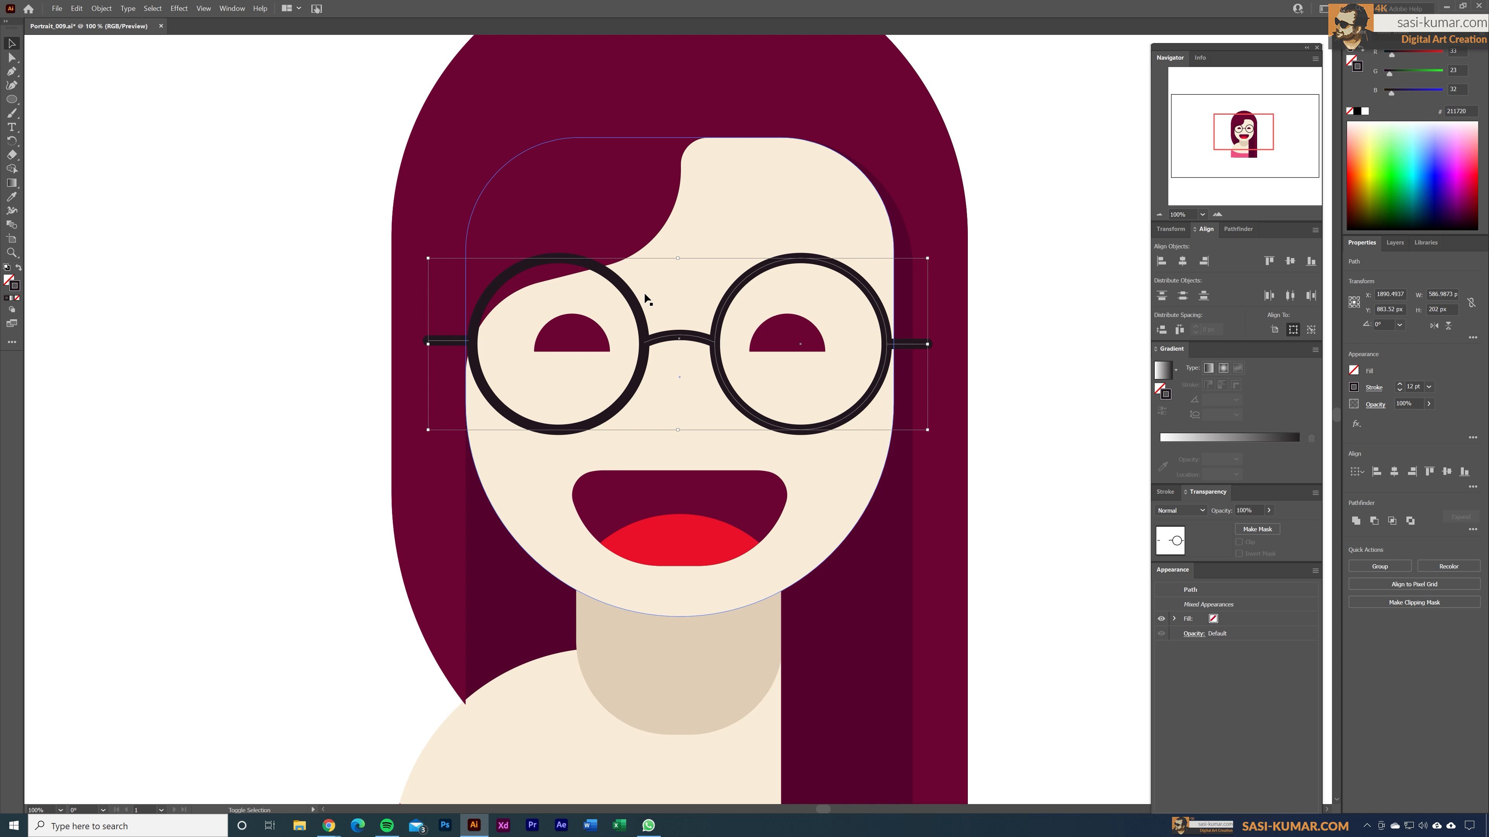
shift+click(631, 302)
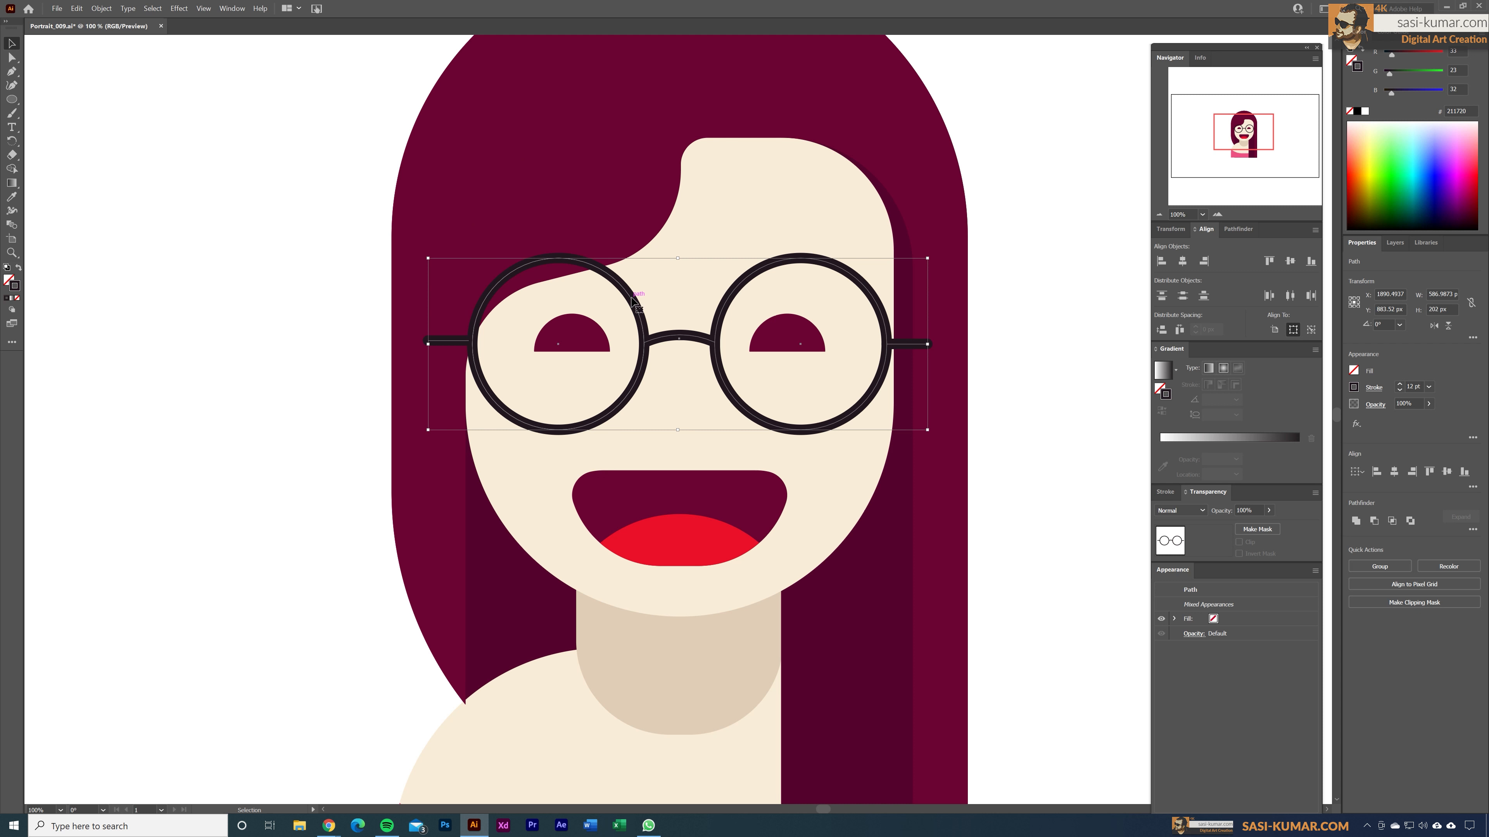
click(1287, 266)
key(ctrl+shift+a)
Create a new layer named BG and place it beneath the Hair Behind layer.
key(ctrl+minus)
key(ctrl+minus)
key(ctrl+minus)
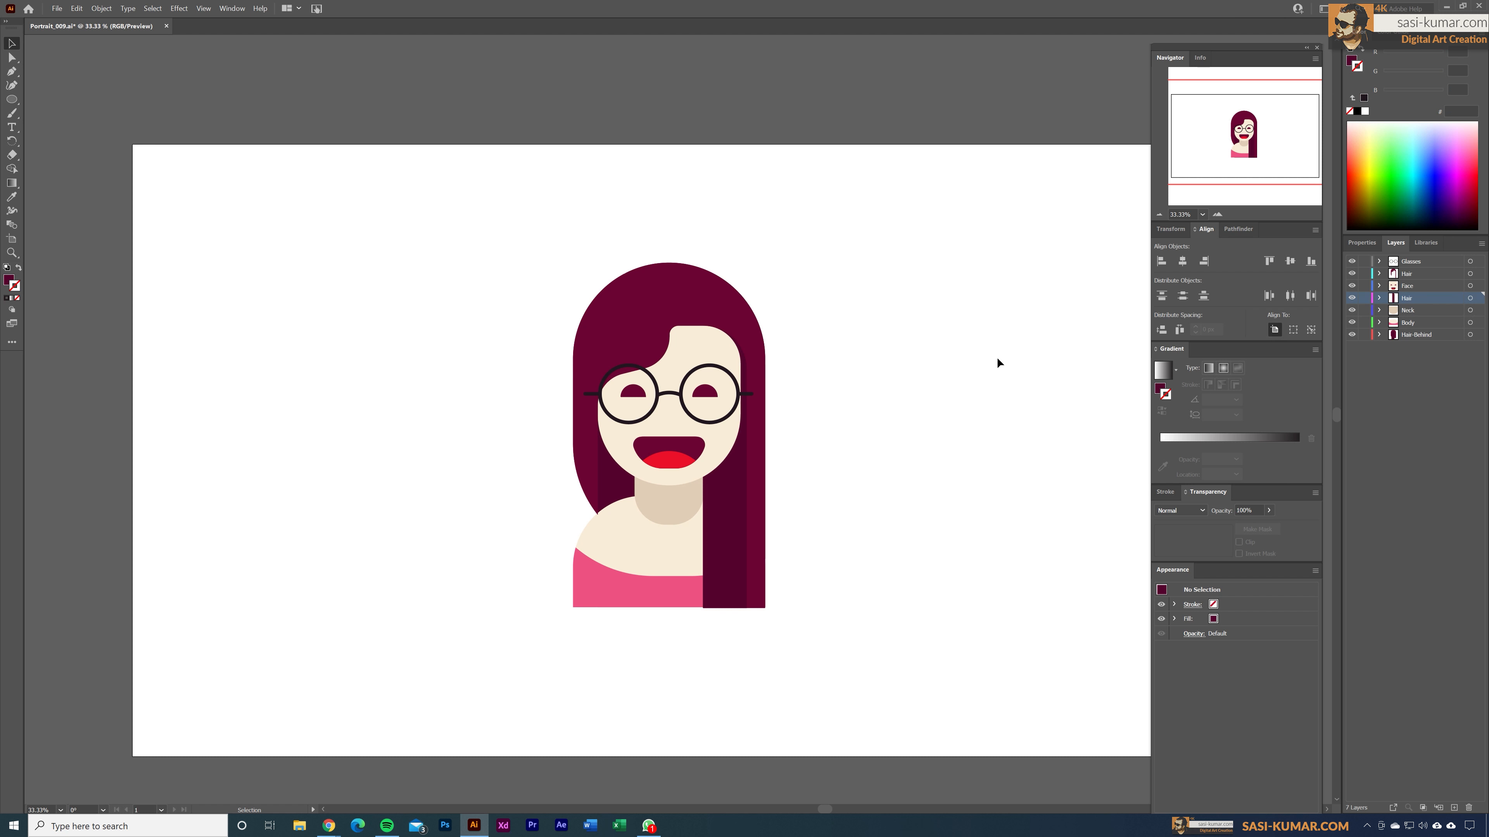
mouse_move(997, 359)
mouse_down()
mouse_move(964, 346)
mouse_move(976, 350)
mouse_up()
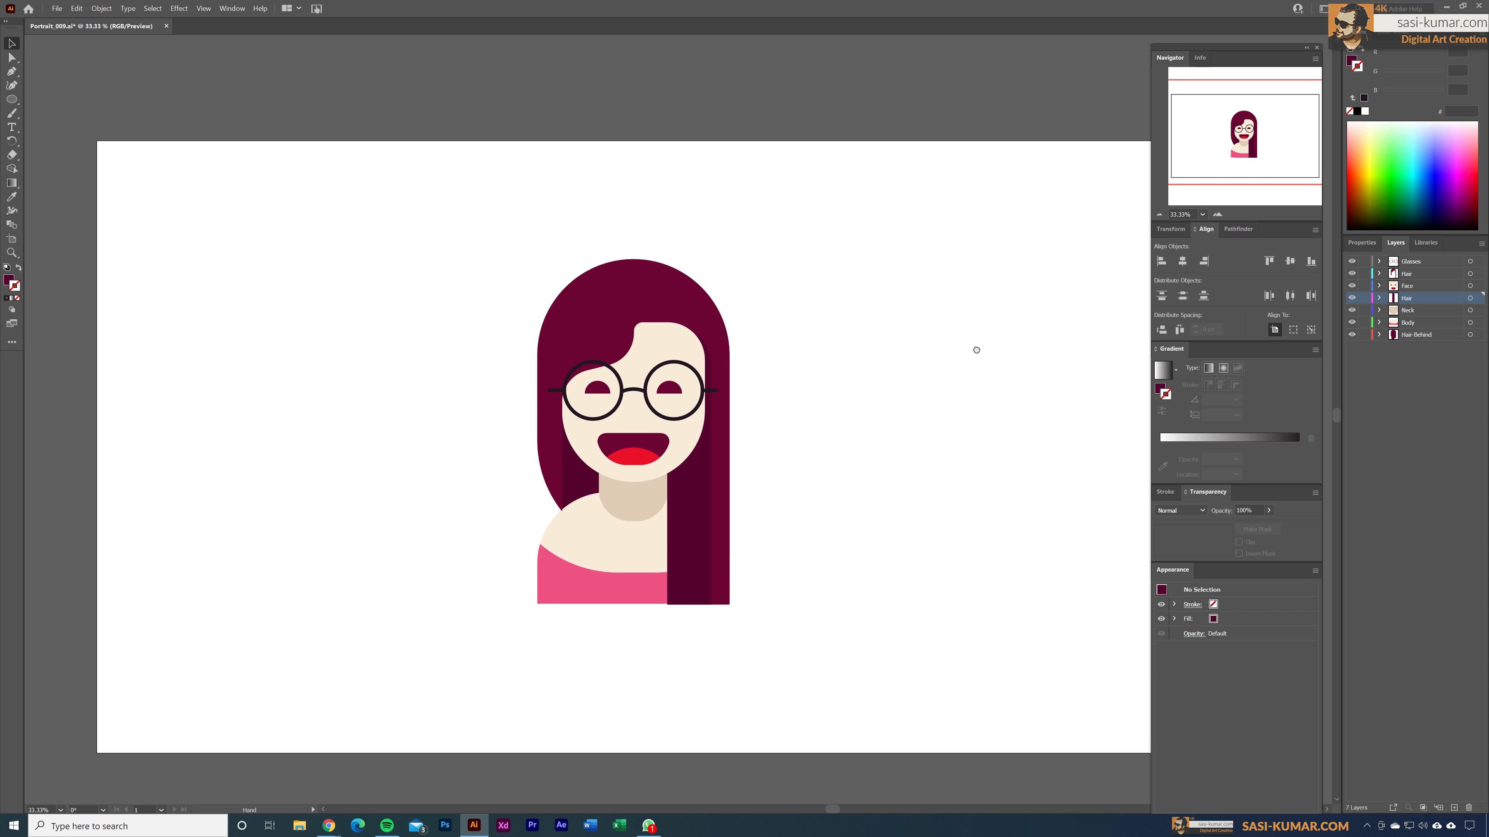
click(1417, 338)
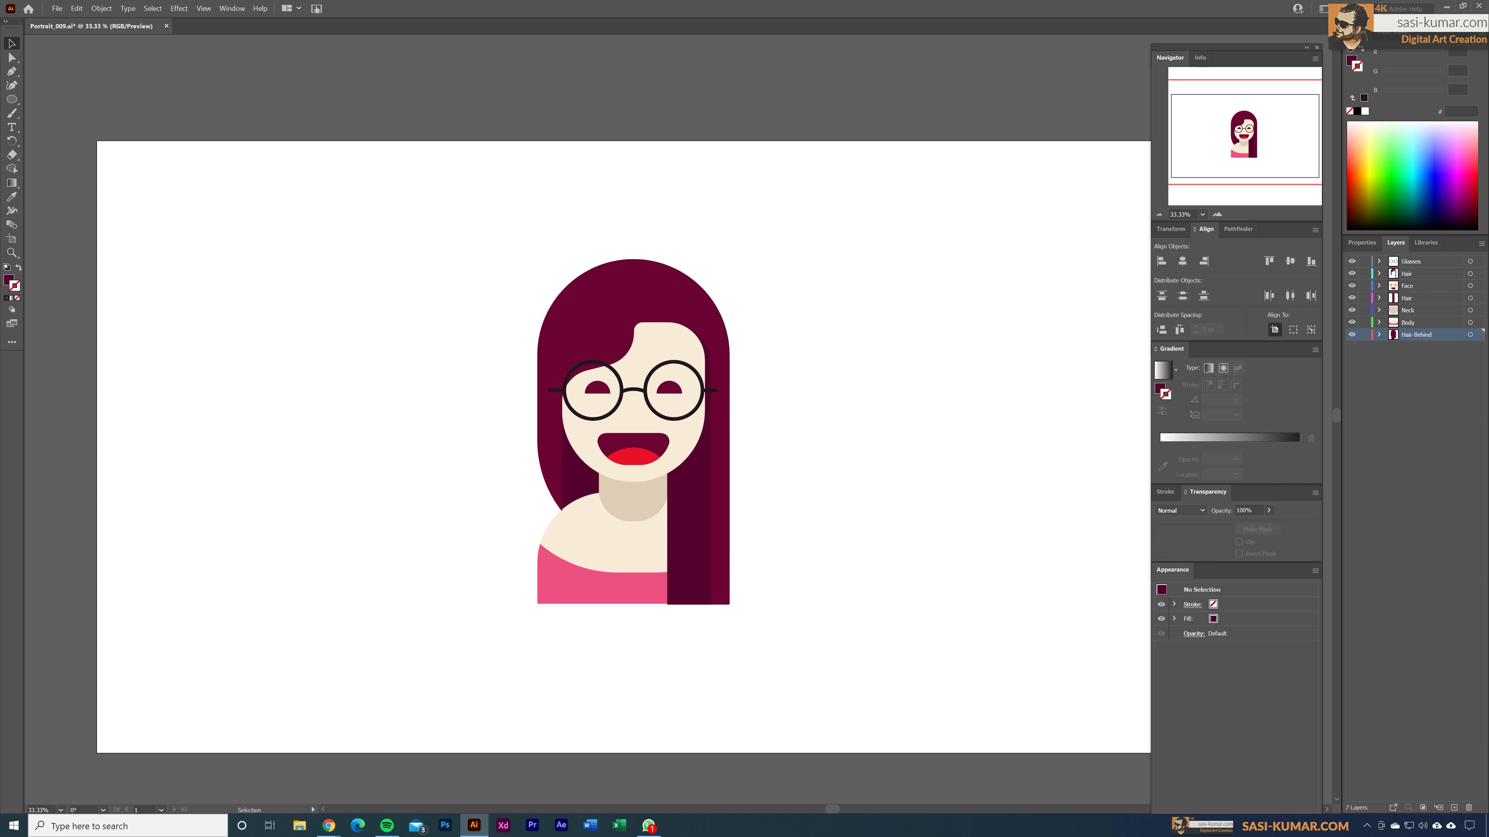
key(ctrl+l)
drag(1415, 337, 1407, 367)
double_click(1409, 348)
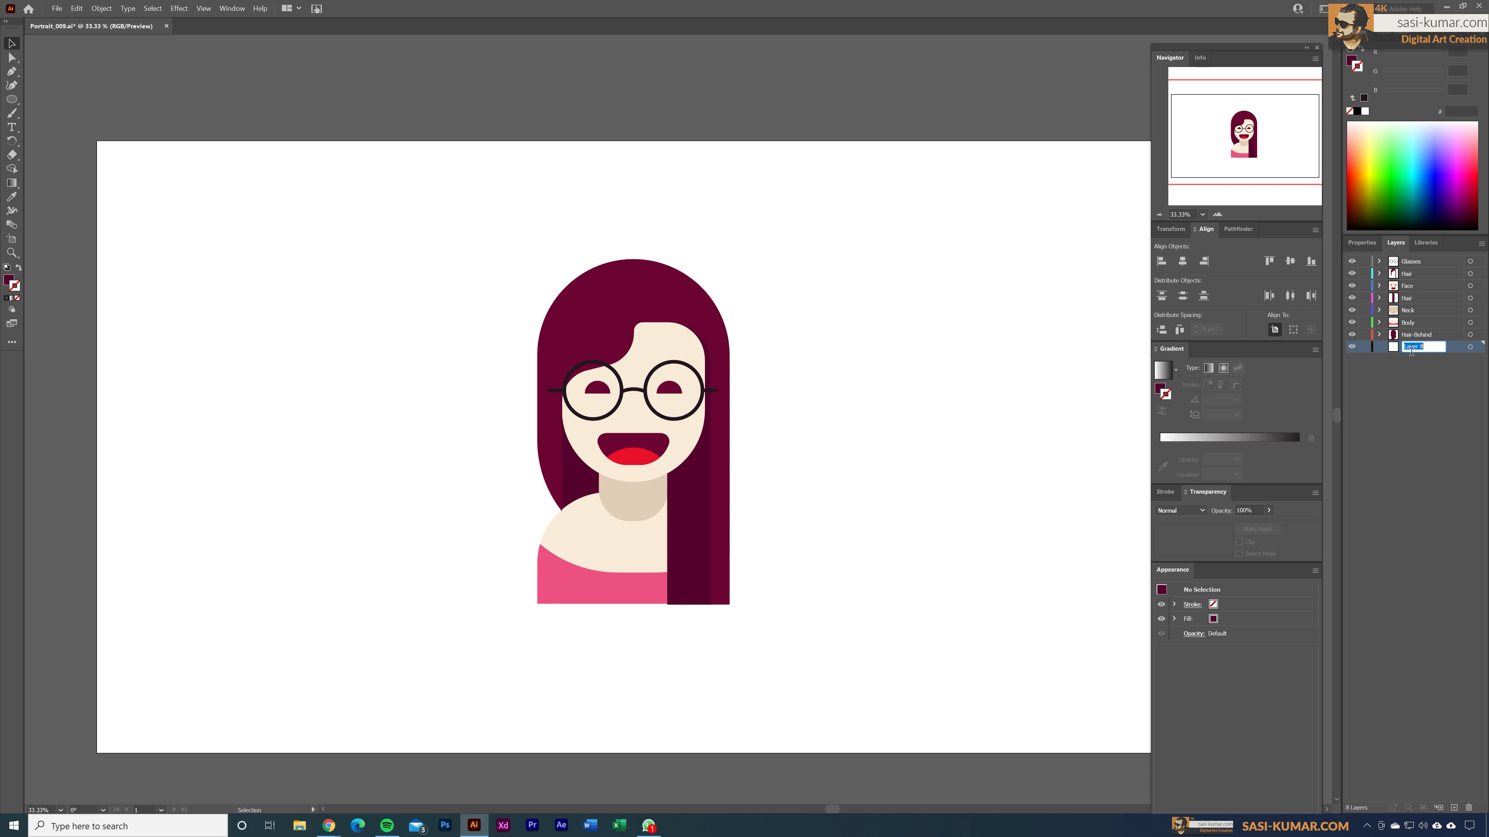
text(BG)
key(Return)
Draw a rectangle over the whole artboard on the BG layer and fit its edges to the artboard's edges.
drag(12, 99, 56, 101)
drag(102, 145, 1150, 764)
key(ctrl+minus)
key(ctrl+minus)
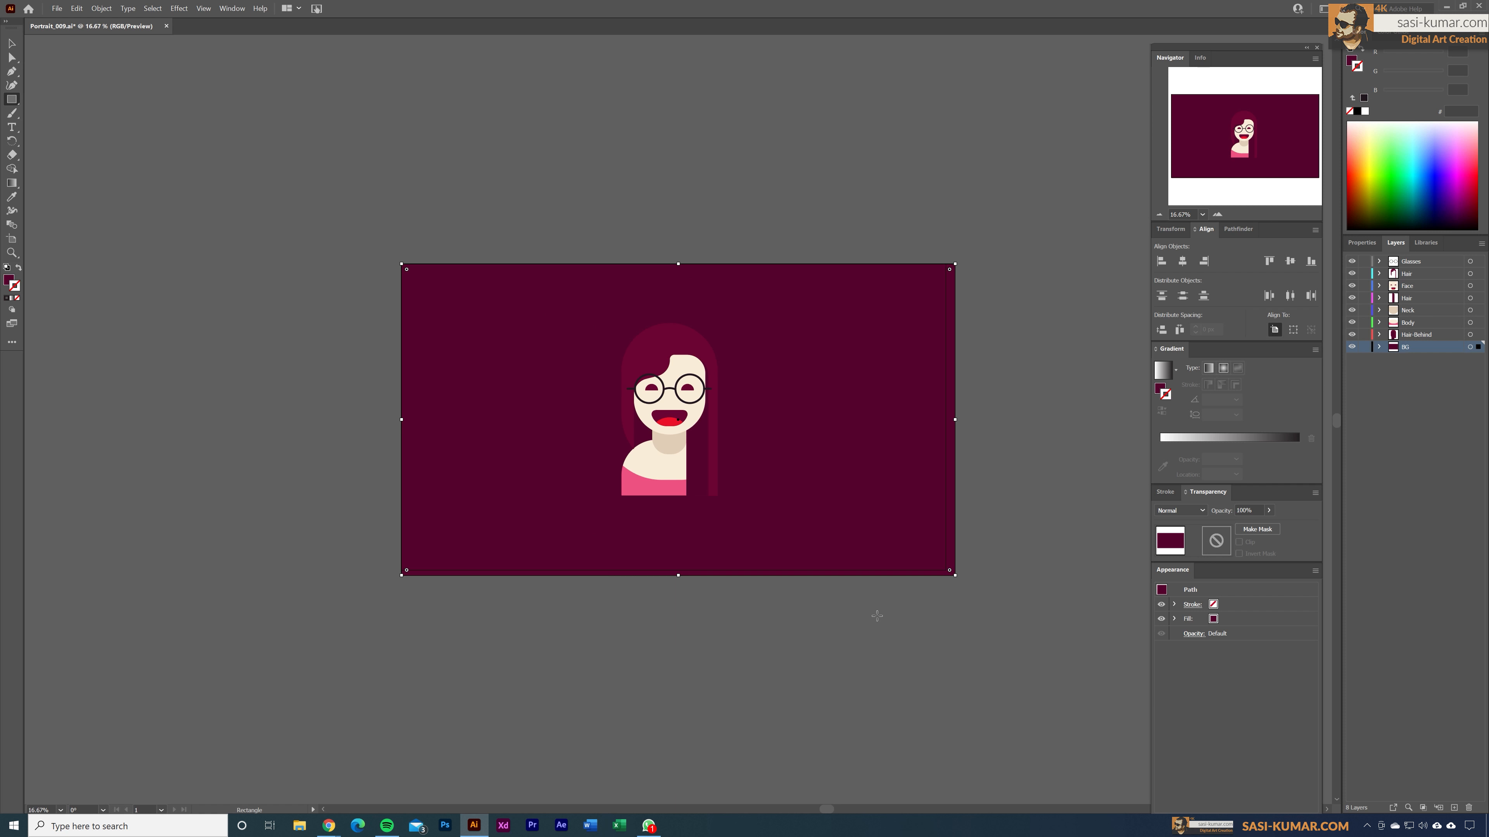
click(16, 40)
drag(955, 423, 946, 421)
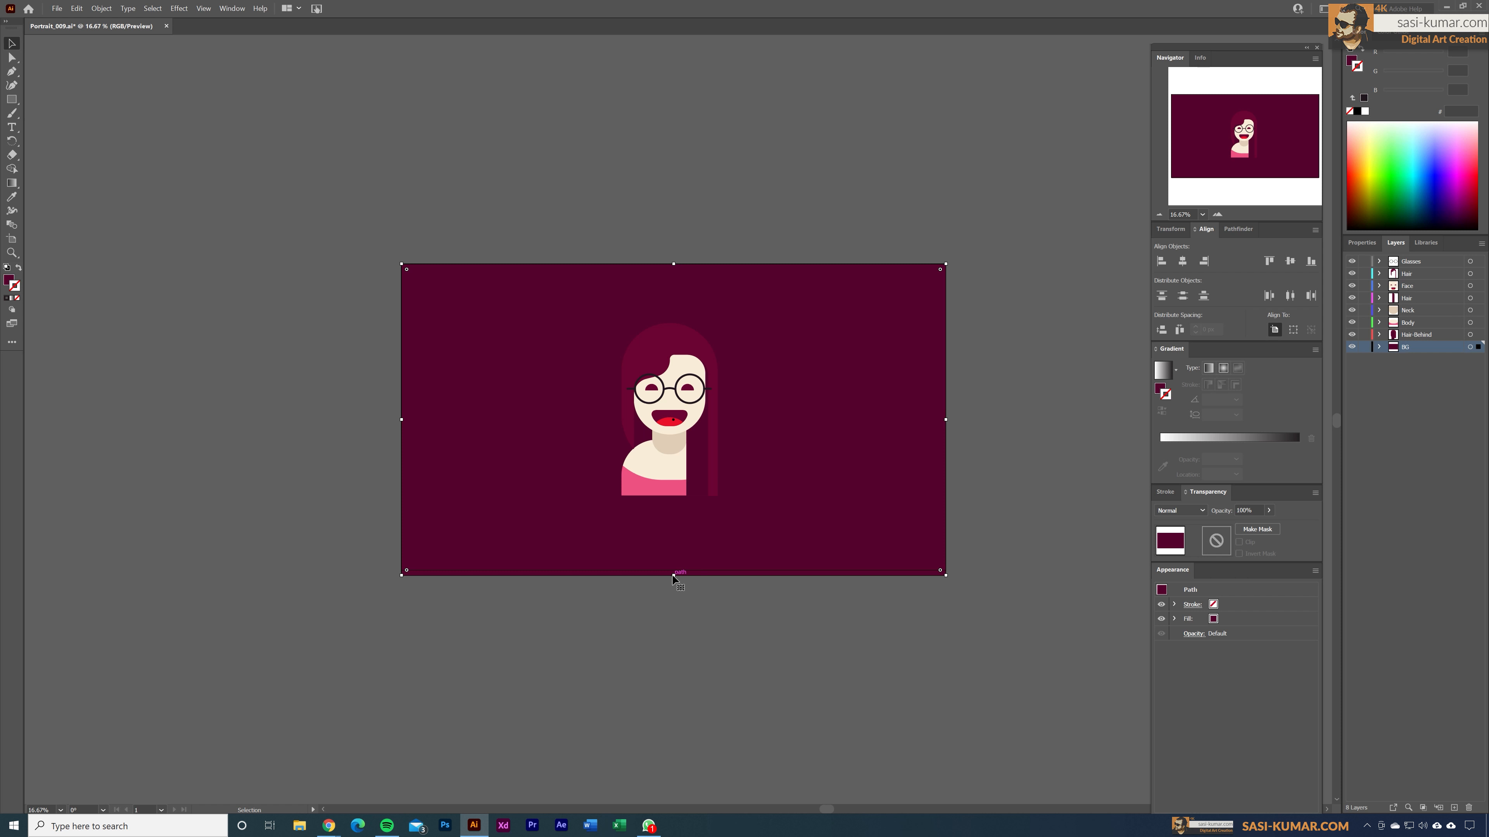
drag(673, 576, 674, 570)
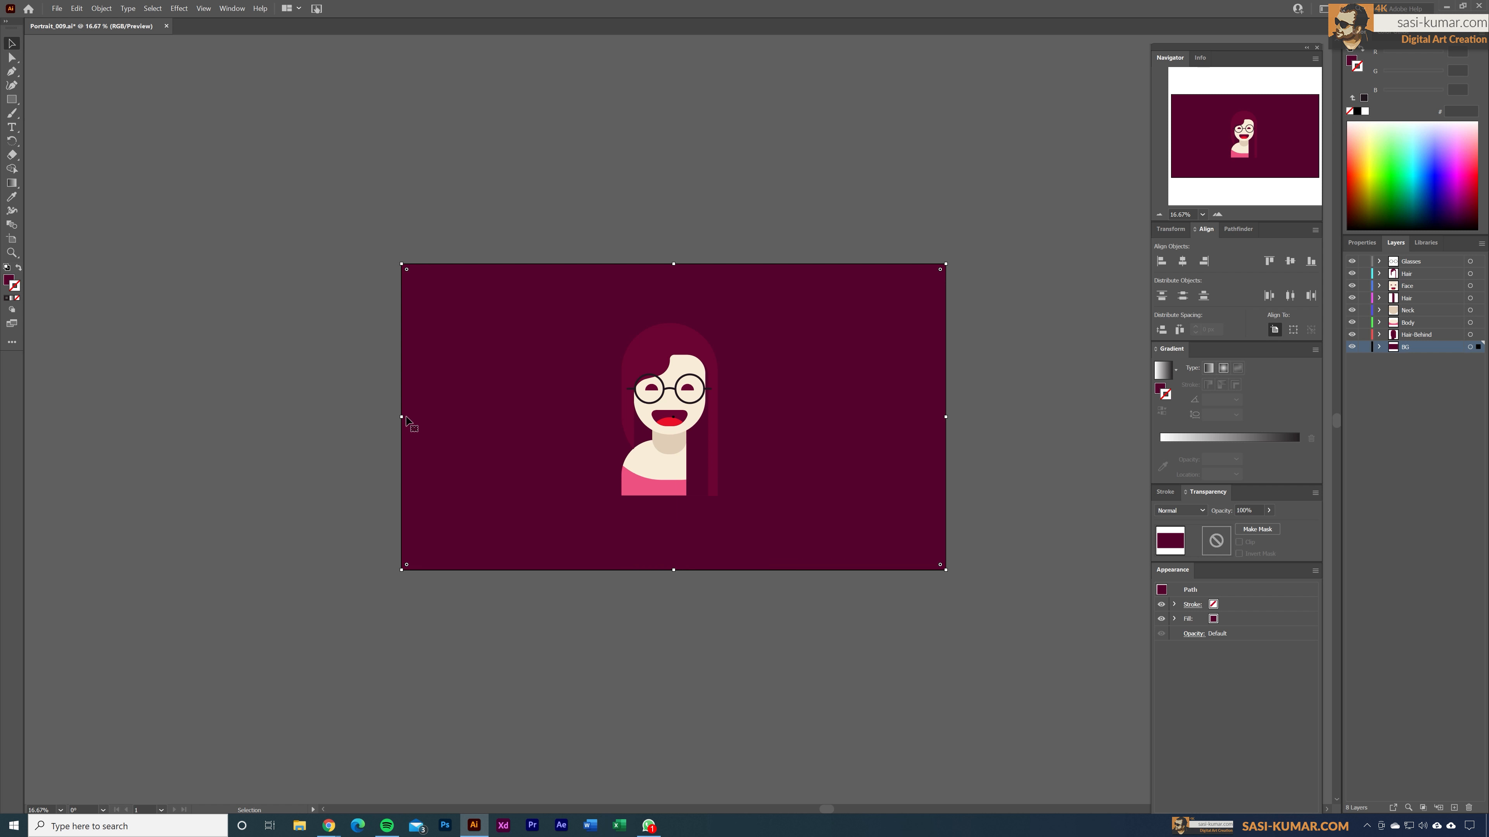
drag(402, 416, 401, 417)
drag(675, 265, 676, 264)
click(674, 223)
Fill the background rectangle with yellow #FFE149.
click(781, 299)
double_click(9, 282)
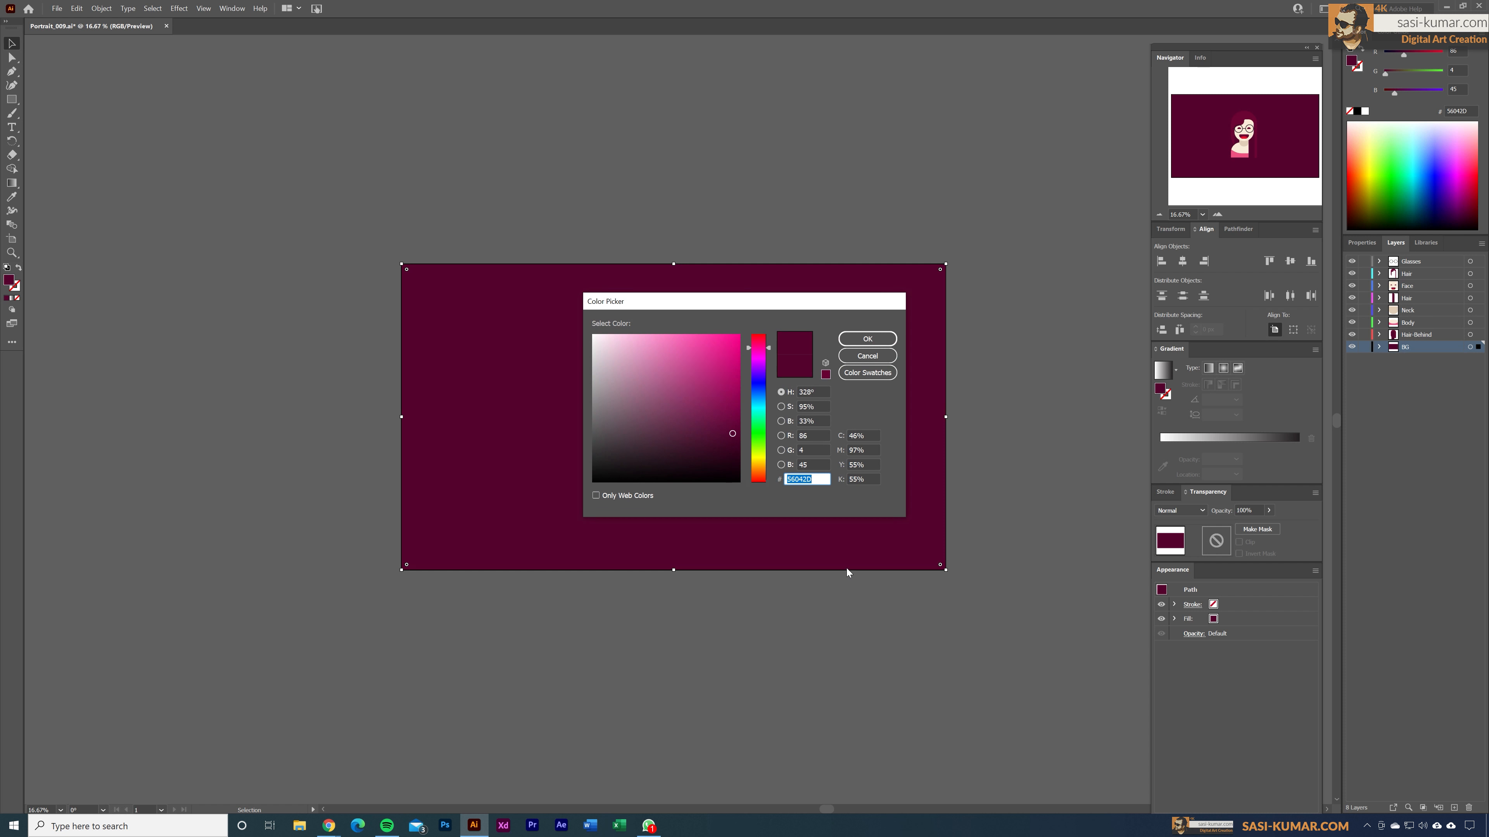
text(#FFE149)
click(846, 339)
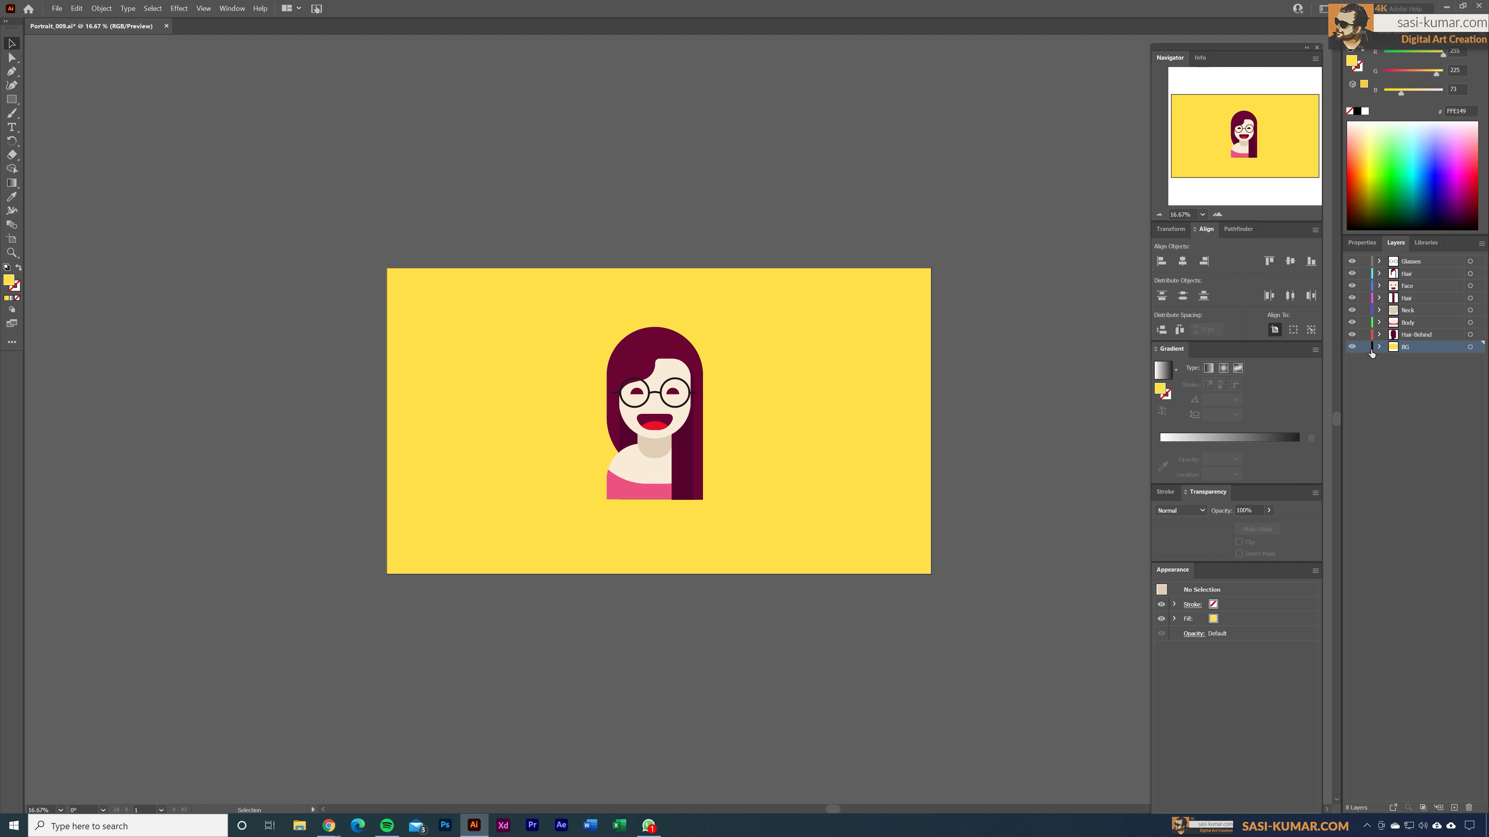
Lock the BG layer and scale the whole portrait up proportionally to fill most of the artboard's height.
key(ctrl+a)
drag(702, 500, 722, 535)
click(681, 217)
key(ctrl+plus)
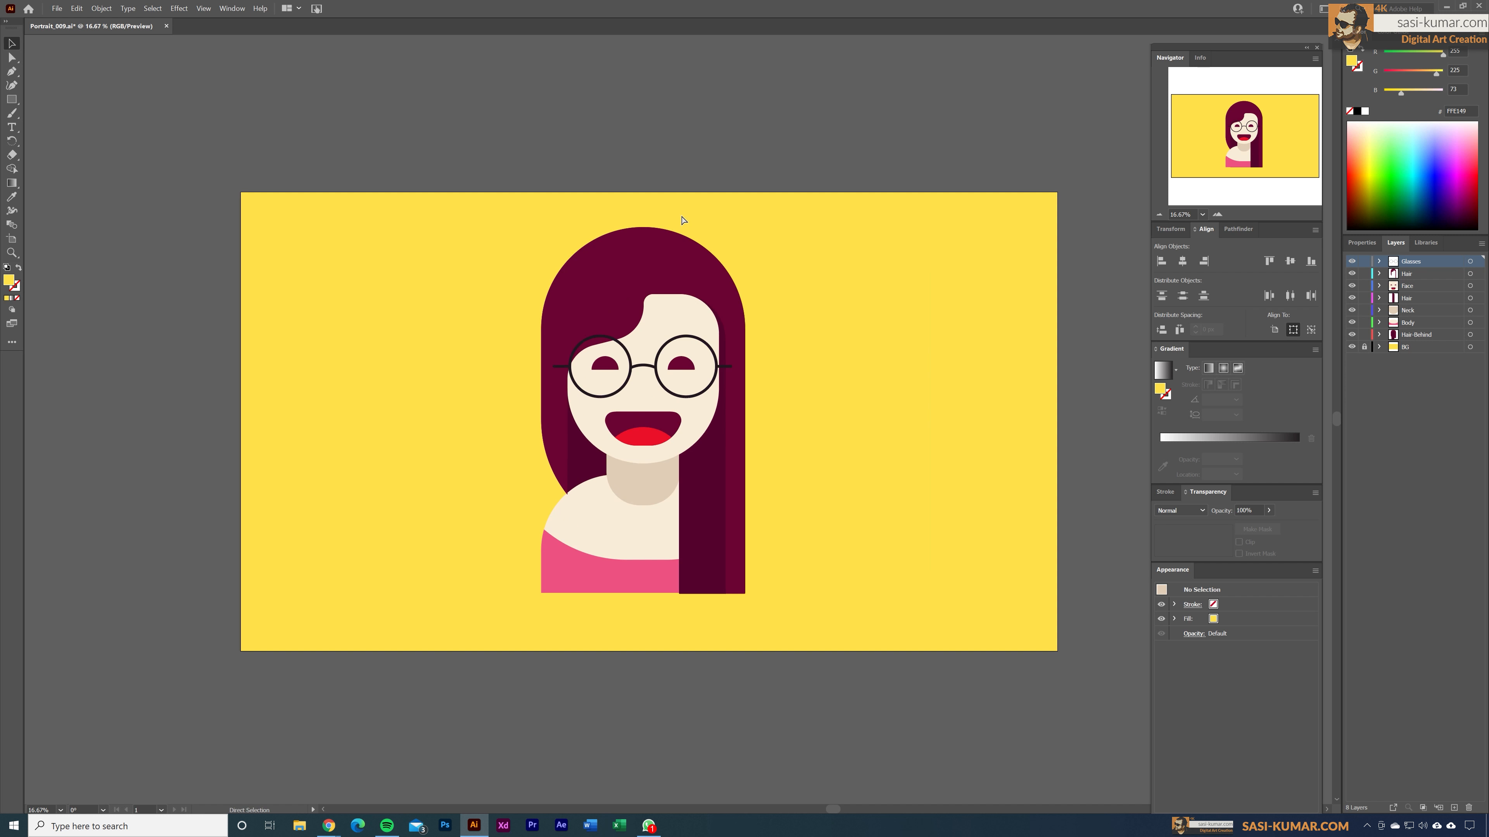
key(ctrl+plus)
Change the fill of the shoulder skin shape to salmon #F7987F.
click(565, 582)
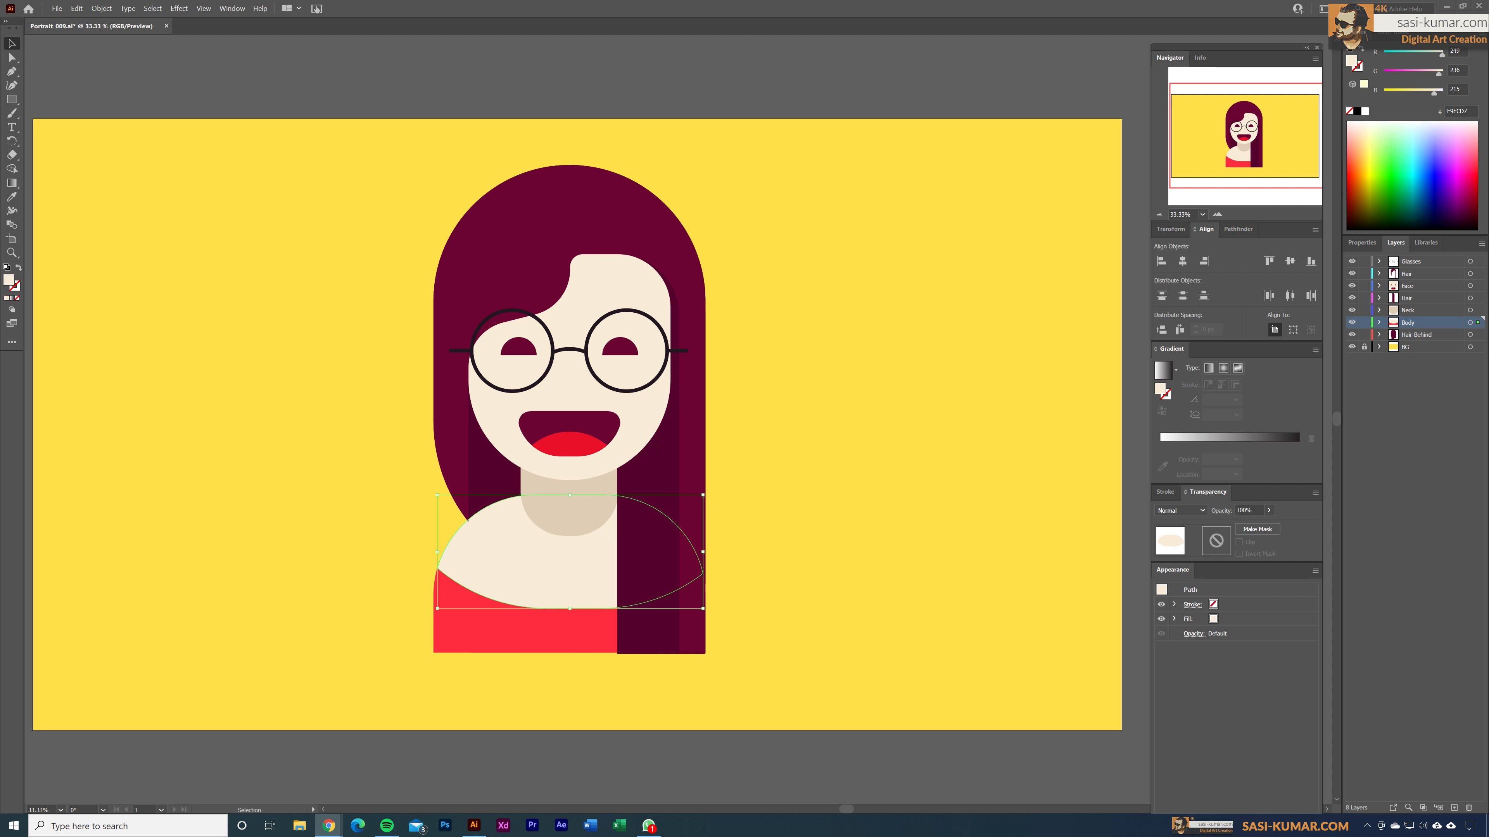
double_click(9, 281)
drag(759, 389, 758, 479)
click(662, 341)
click(867, 339)
Sample the shoulders' salmon fill onto the neck shape and make it slightly more saturated.
click(545, 504)
key(i)
click(485, 521)
double_click(9, 280)
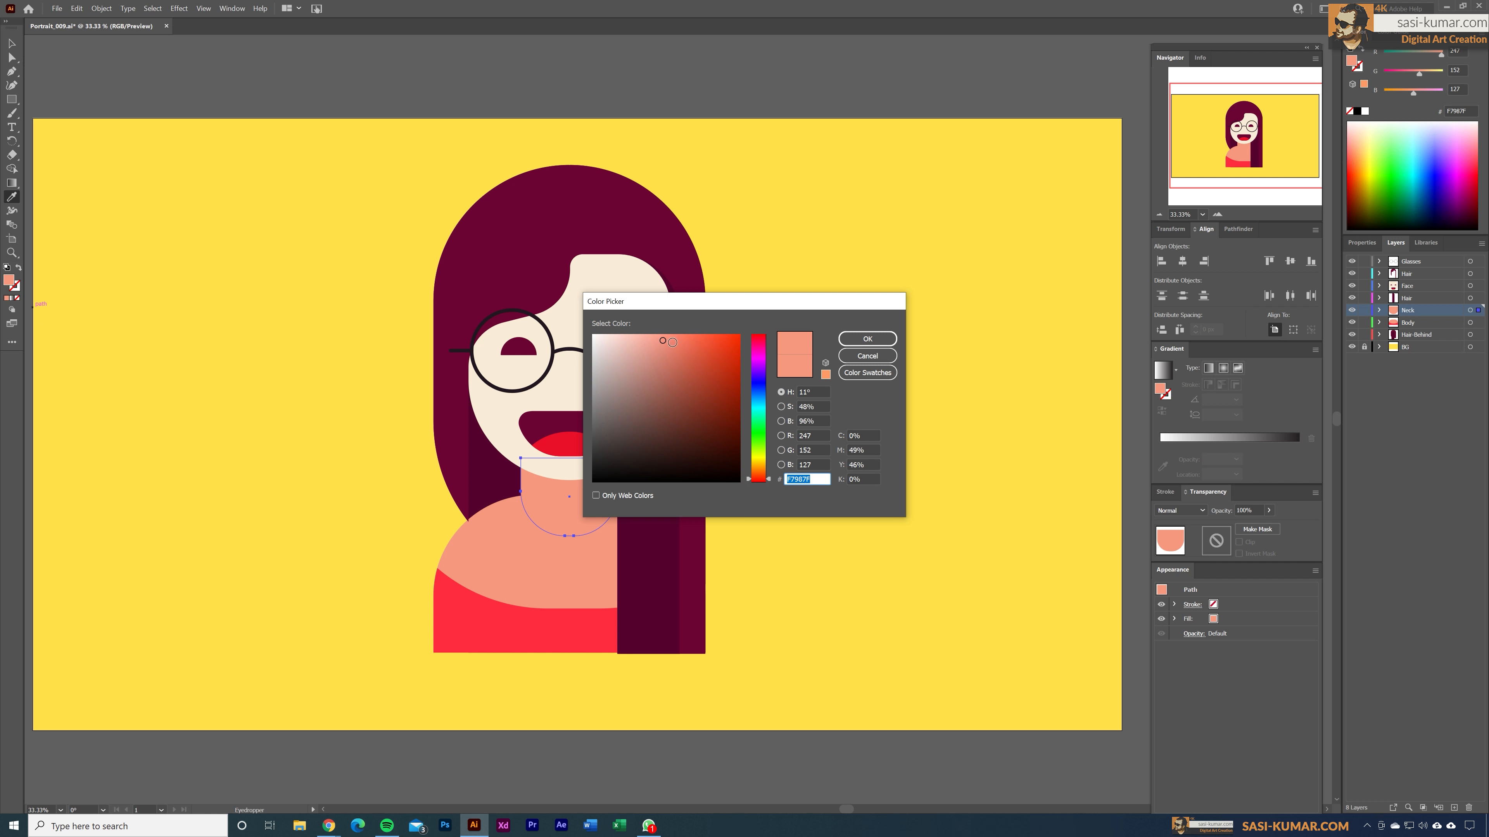
click(672, 342)
click(867, 338)
key(v)
Set the fill of the face shape to peach #FEC0A9.
click(621, 293)
double_click(9, 280)
double_click(798, 480)
text(FEC0A9)
click(820, 394)
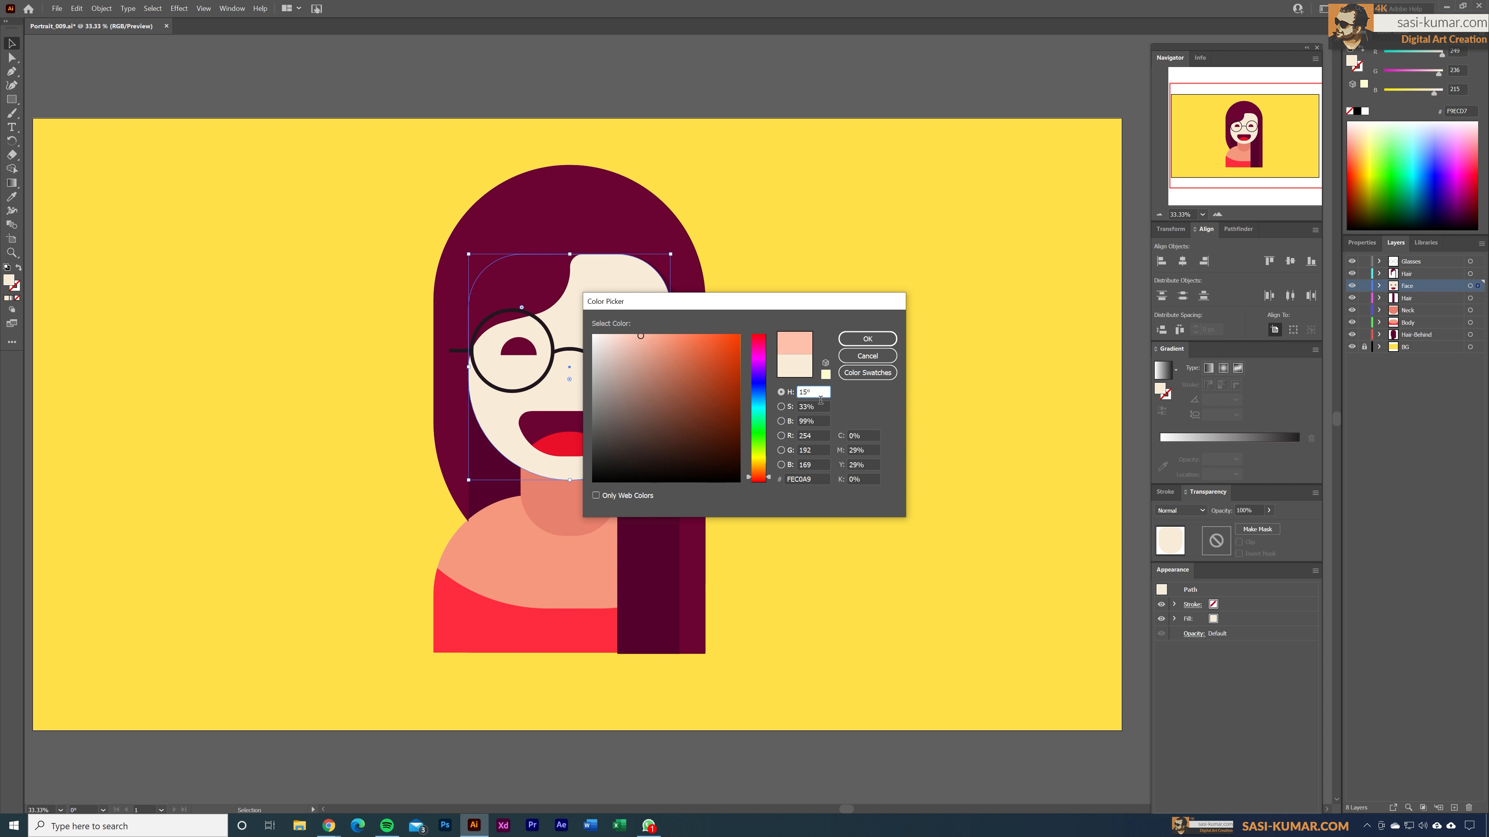
click(867, 339)
click(721, 96)
Recolor the main front hair shape from the maroon hue to a medium brown fill.
key(a)
click(528, 223)
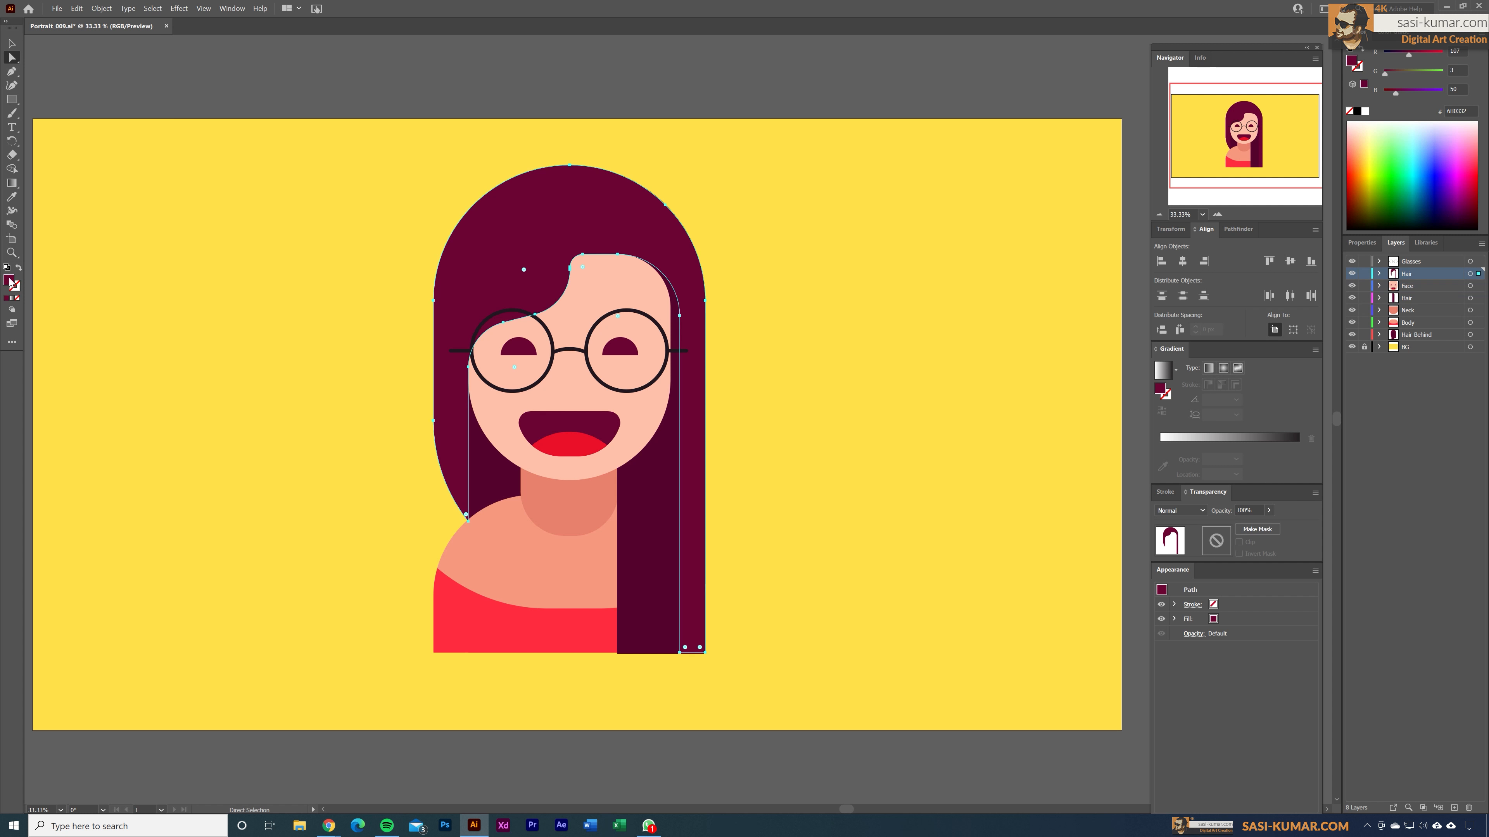
double_click(9, 280)
click(758, 471)
drag(727, 396, 712, 393)
click(866, 339)
Fill the shadowed side hair and the hair behind the neck with dark brown #68330F.
click(648, 516)
shift+click(494, 486)
click(454, 472)
double_click(9, 280)
click(867, 339)
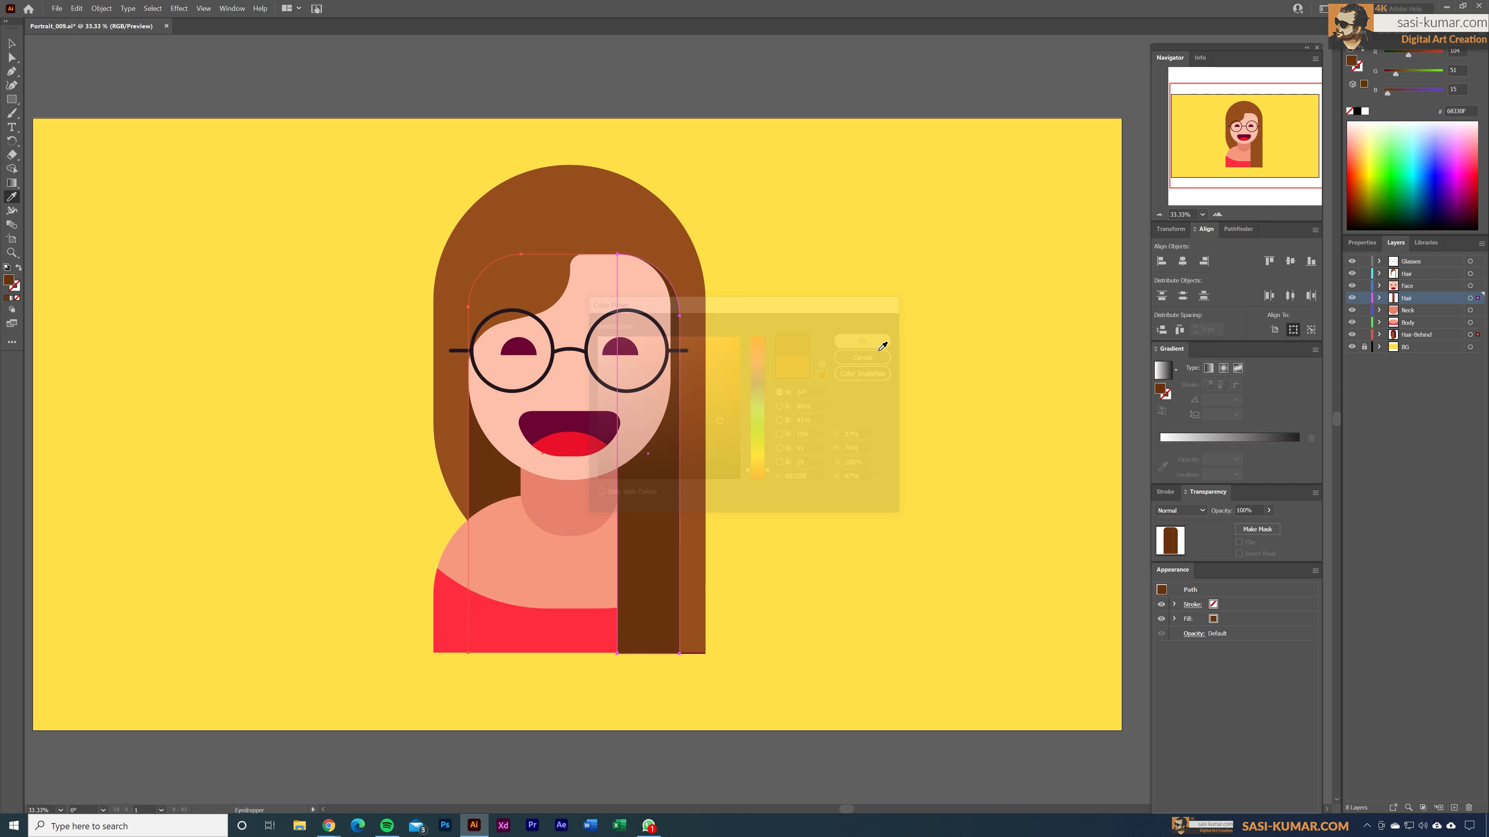
Sample the dark brown hair color onto the eyes and adjust the fill to a deep brown.
click(492, 96)
click(528, 353)
click(634, 482)
double_click(9, 280)
click(867, 339)
Darken the fill of the open mouth shape to a deep maroon.
click(12, 57)
click(548, 426)
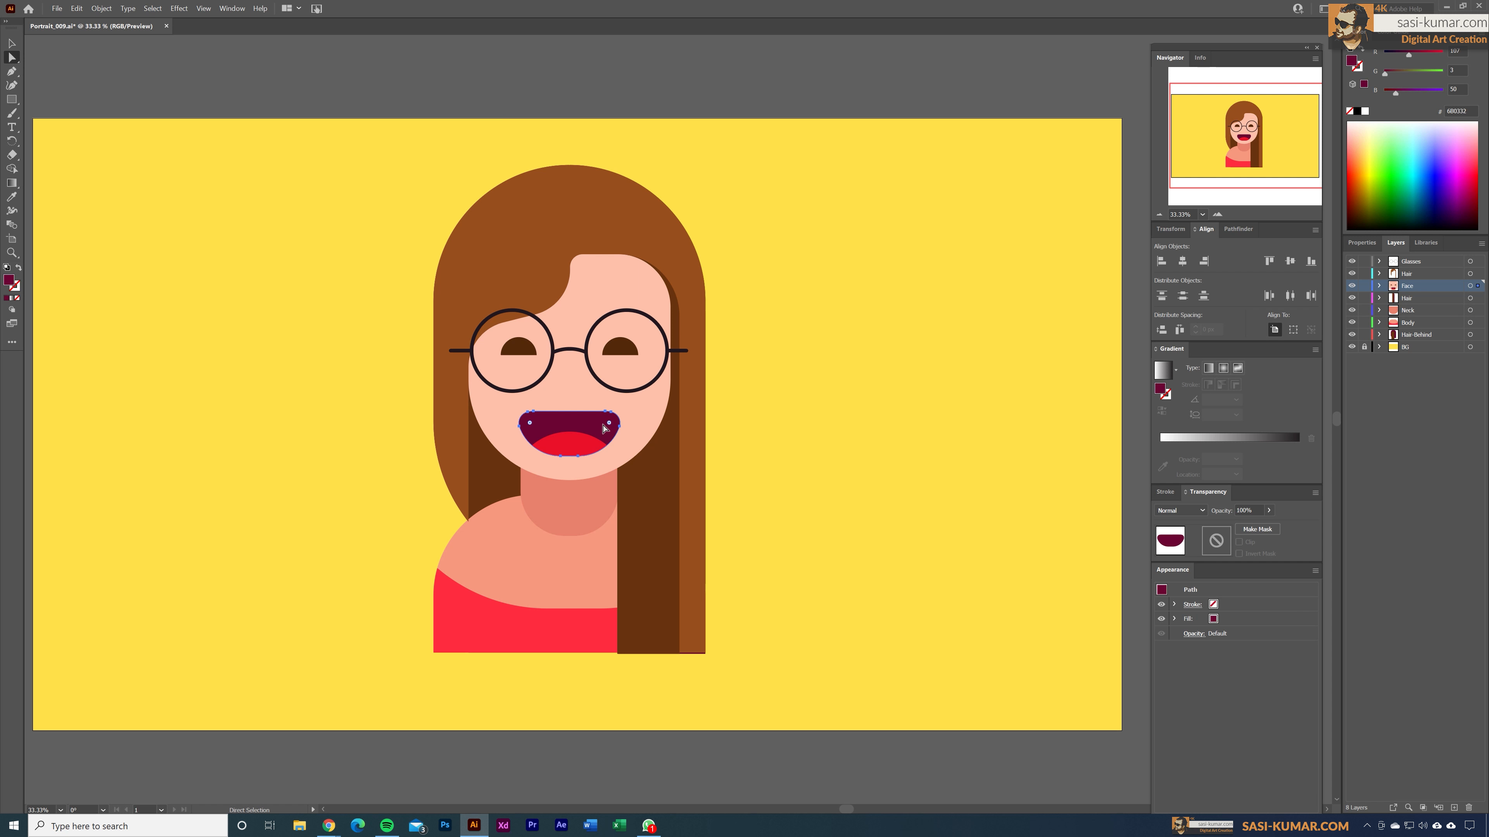
double_click(9, 280)
click(734, 432)
click(867, 339)
Change the tongue's fill to pinkish red #EF4361.
click(590, 444)
double_click(9, 280)
click(698, 343)
click(868, 338)
click(328, 234)
Align the bottom anchor points of the hair and body shapes so their lower edges are level.
click(12, 57)
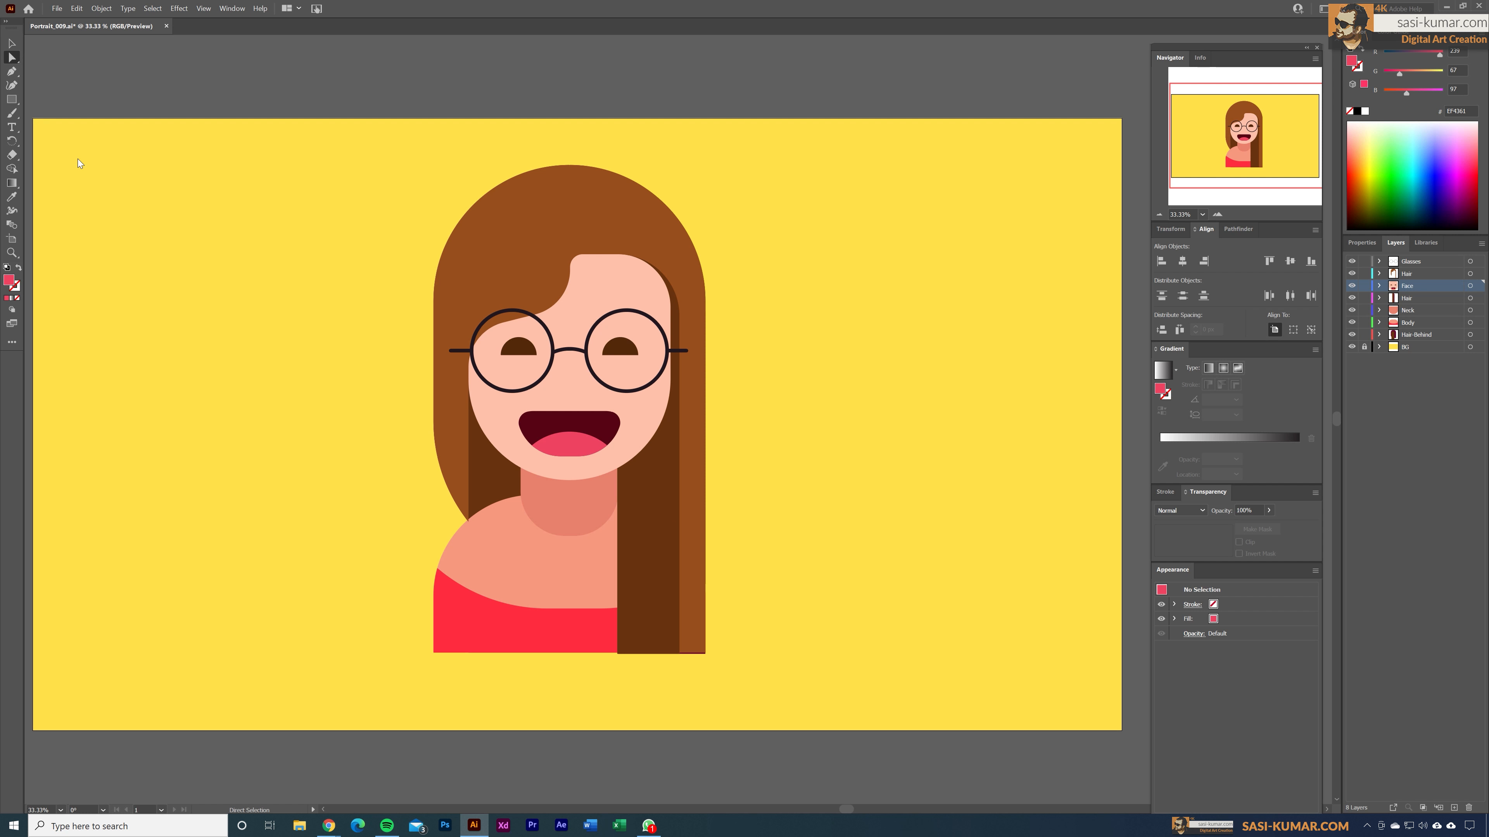
drag(381, 633, 804, 681)
click(1269, 261)
click(850, 375)
Duplicate the red dress shape onto the empty yellow area beside the portrait.
click(11, 43)
click(457, 626)
key(ctrl+plus)
drag(378, 620, 339, 765)
click(1054, 438)
click(559, 611)
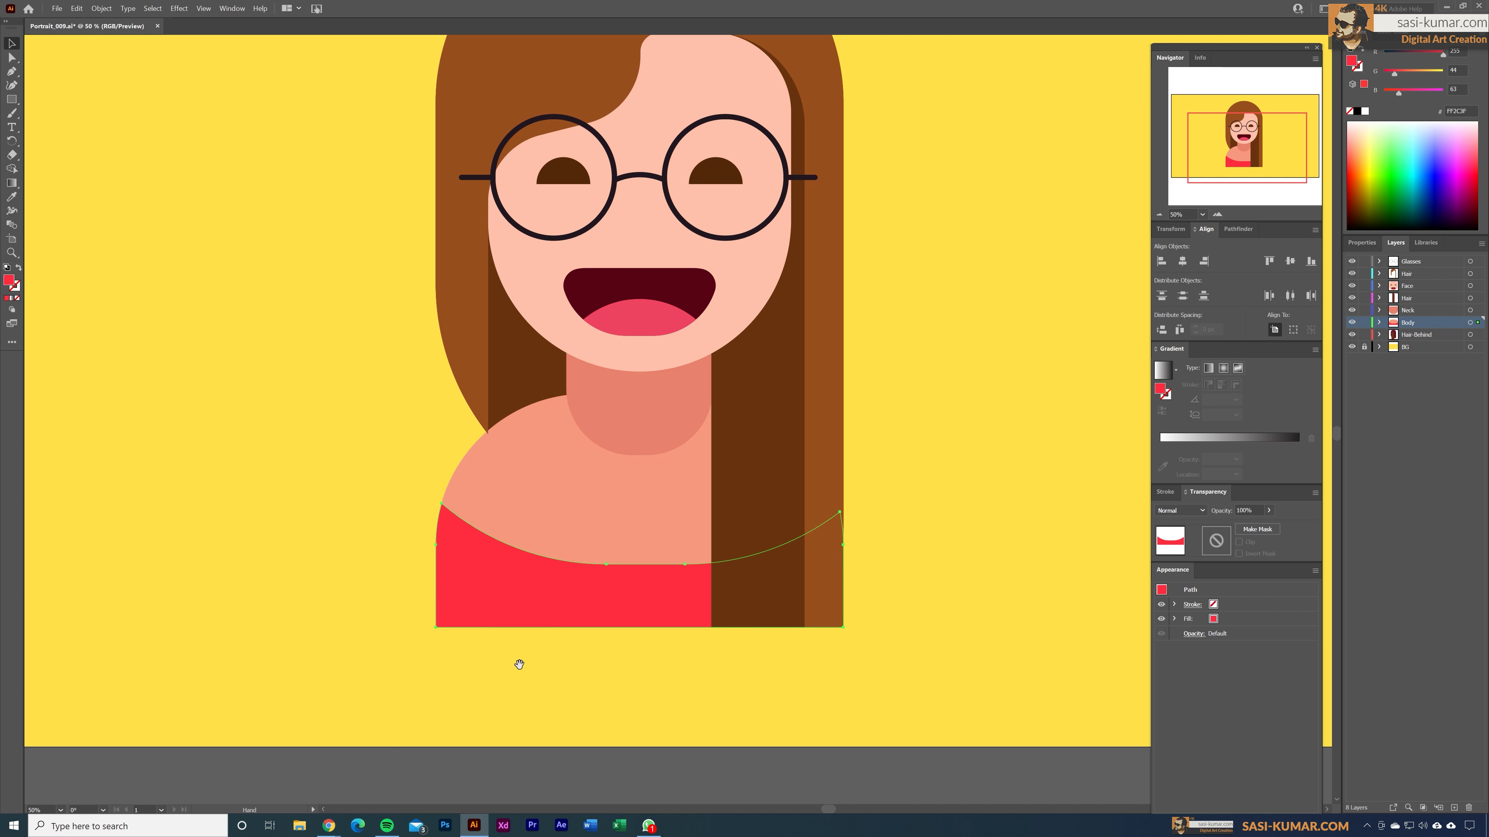
drag(515, 665, 724, 681)
drag(674, 601, 142, 513)
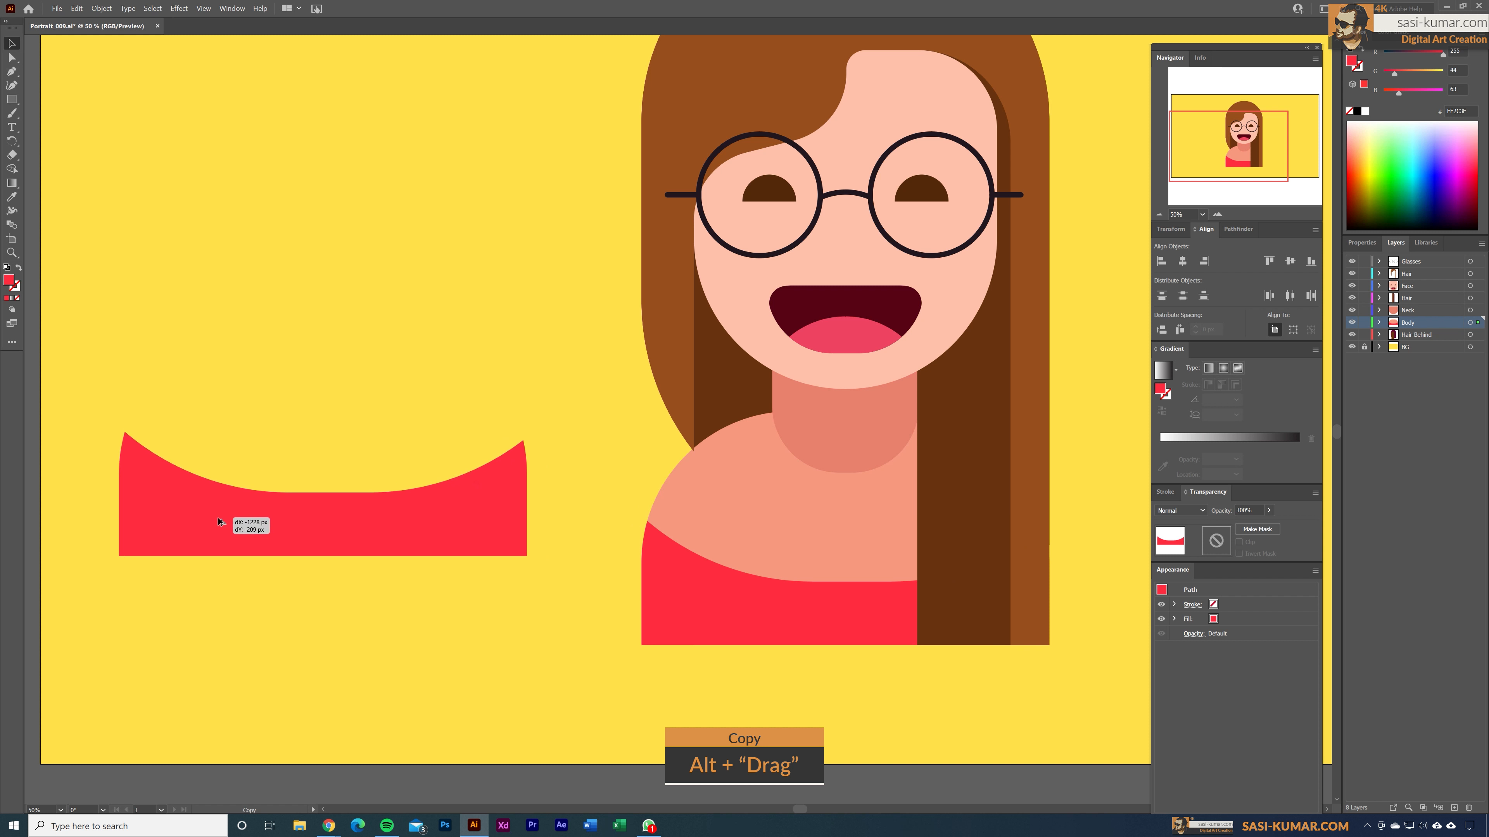
drag(252, 384, 398, 449)
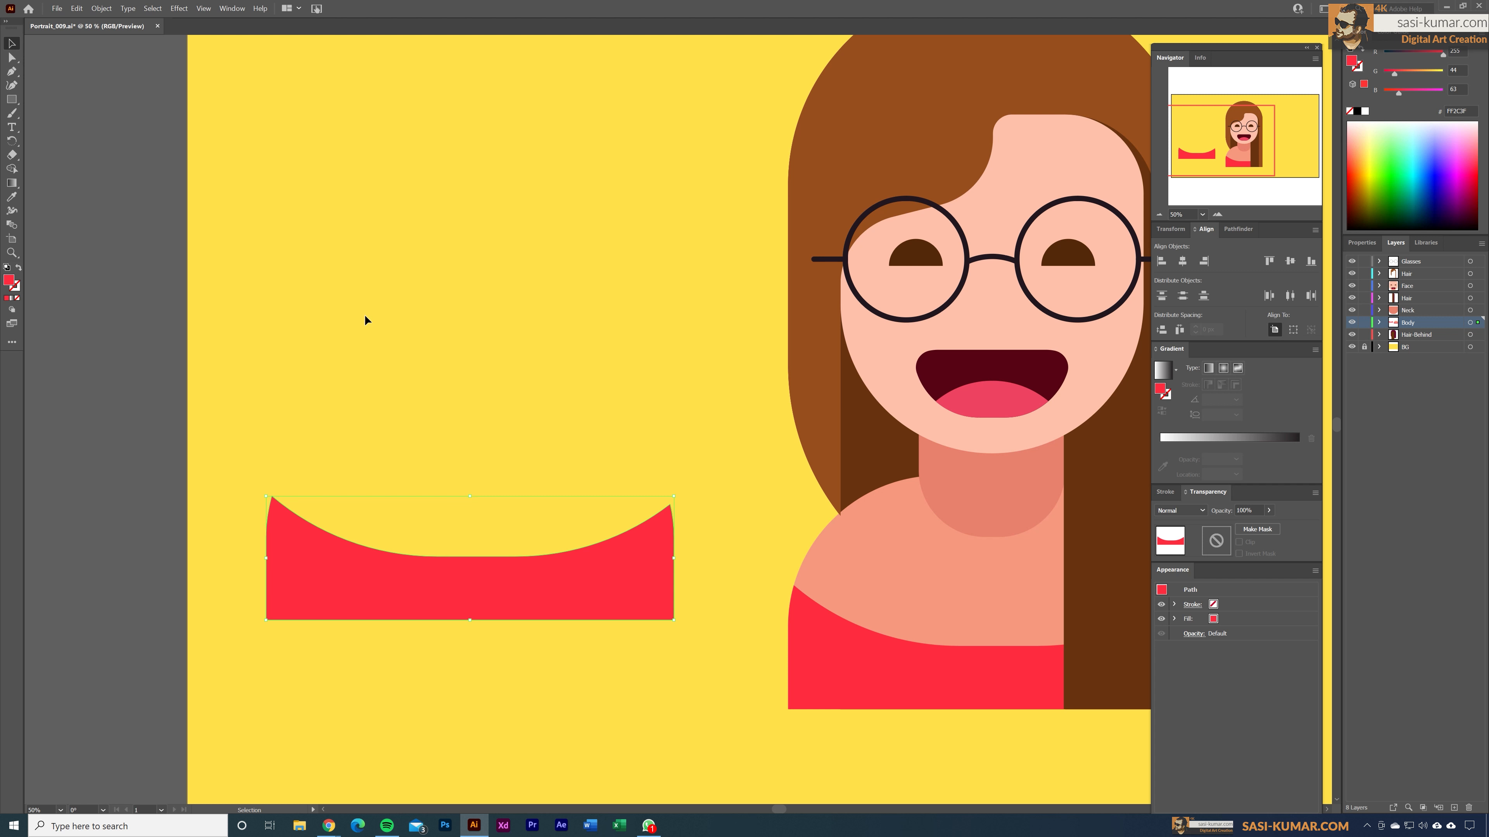
Overlay a slightly lower, slightly larger copy of the duplicated dress shape and divide the two with Shape Builder.
drag(516, 585, 515, 595)
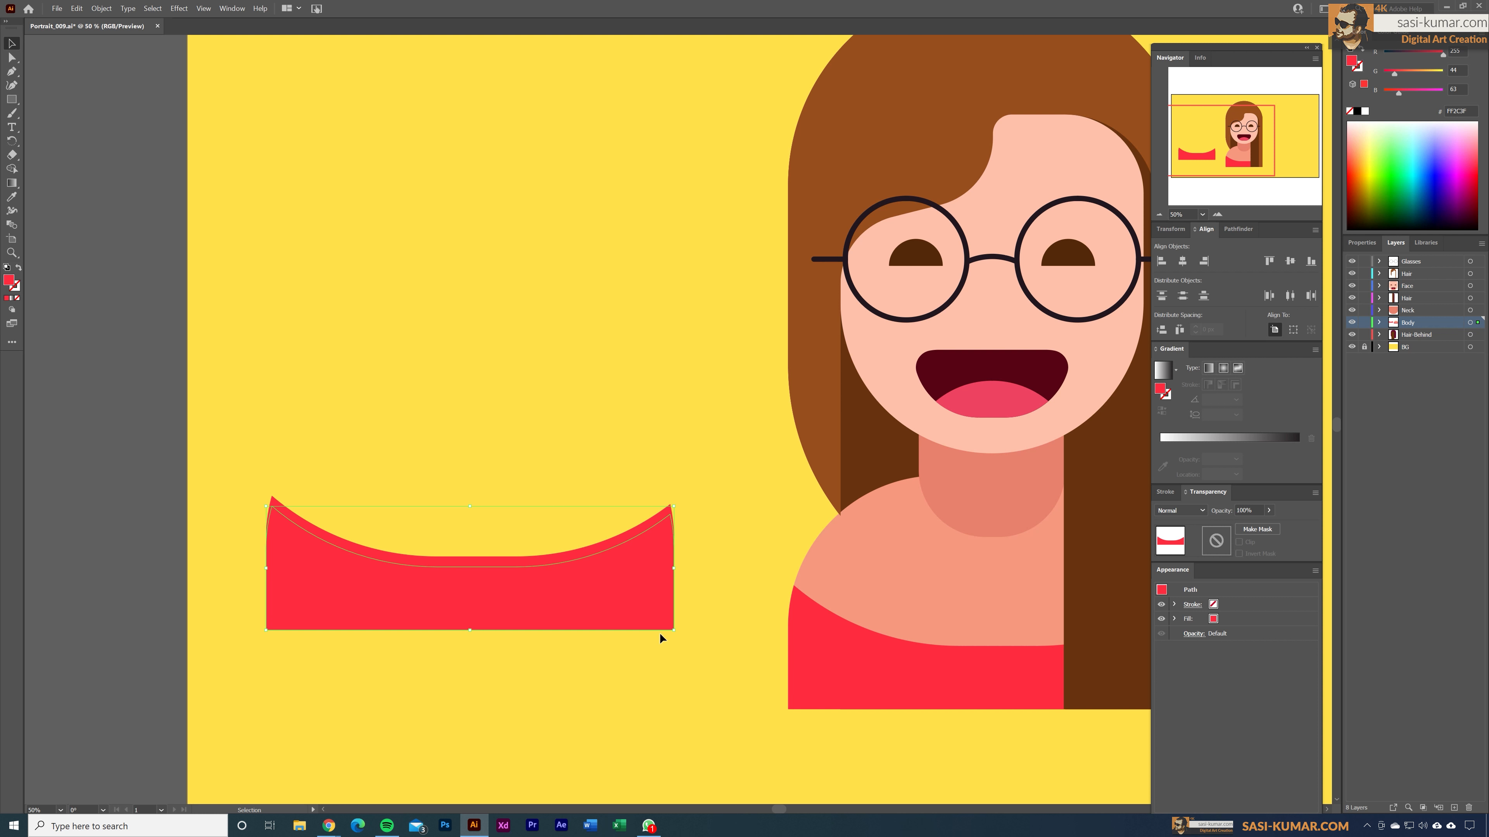
drag(674, 633, 683, 634)
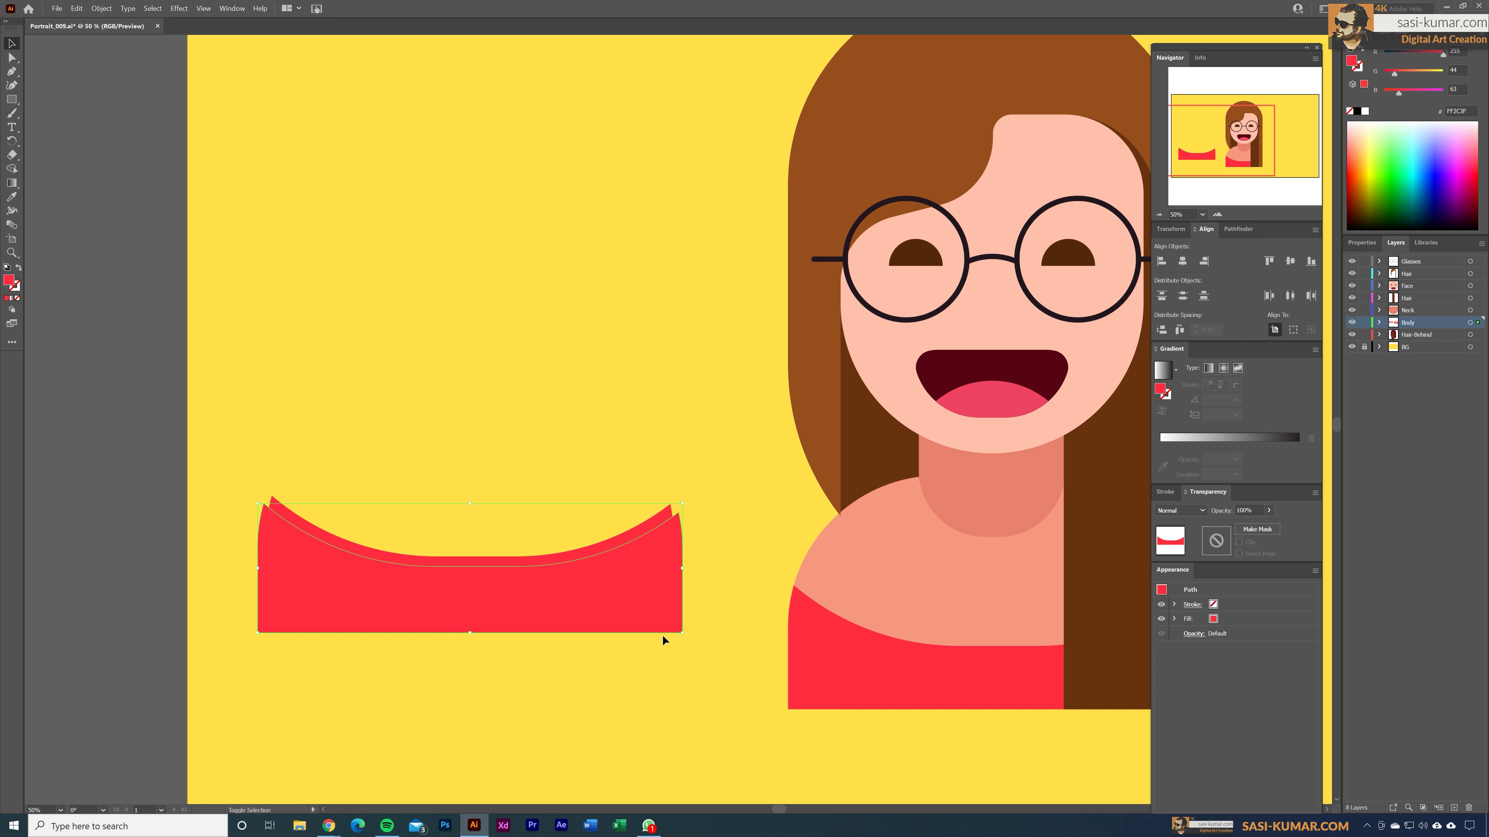
shift+click(648, 526)
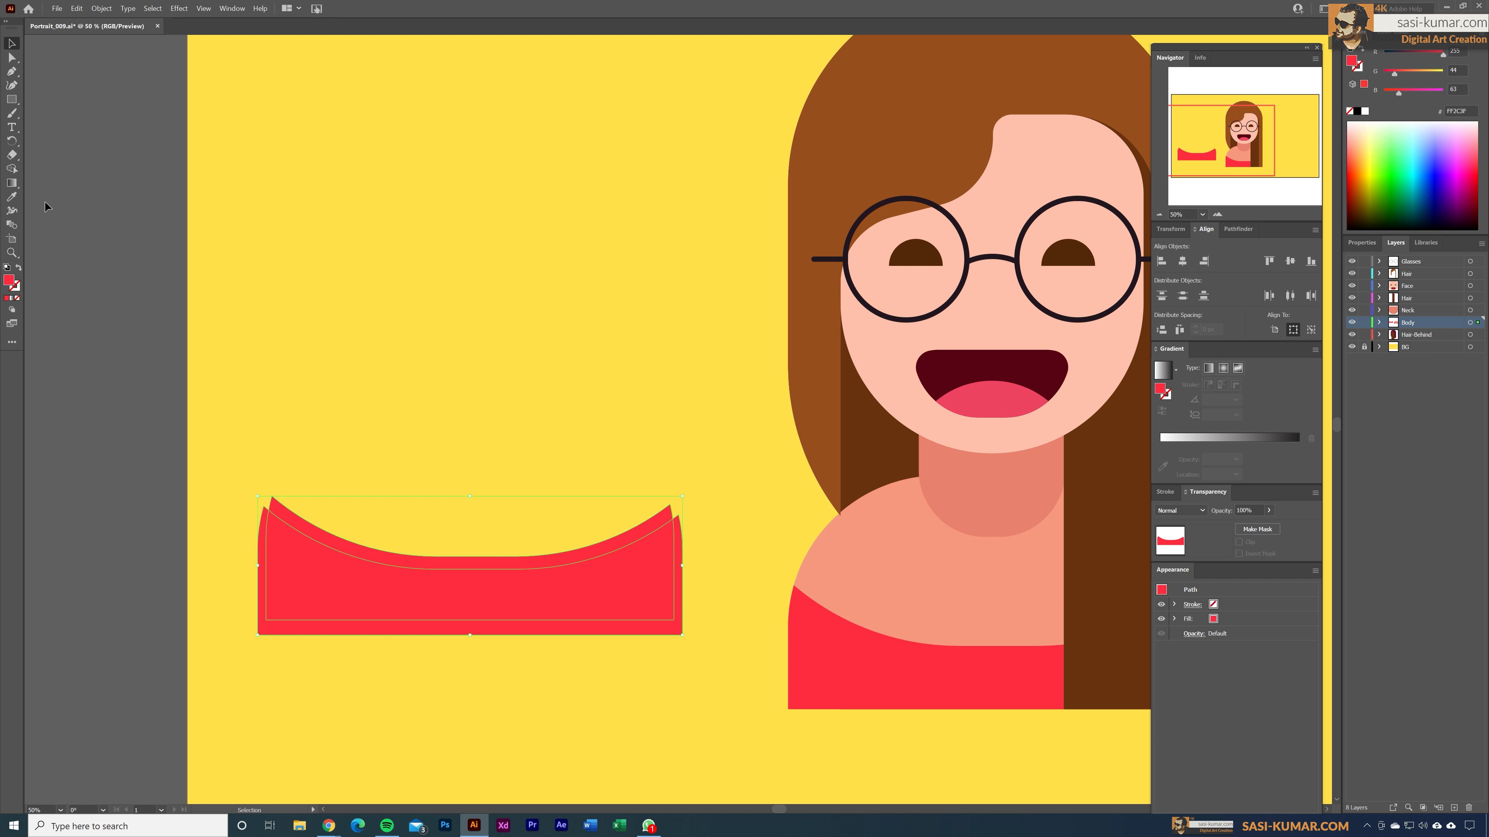
click(16, 171)
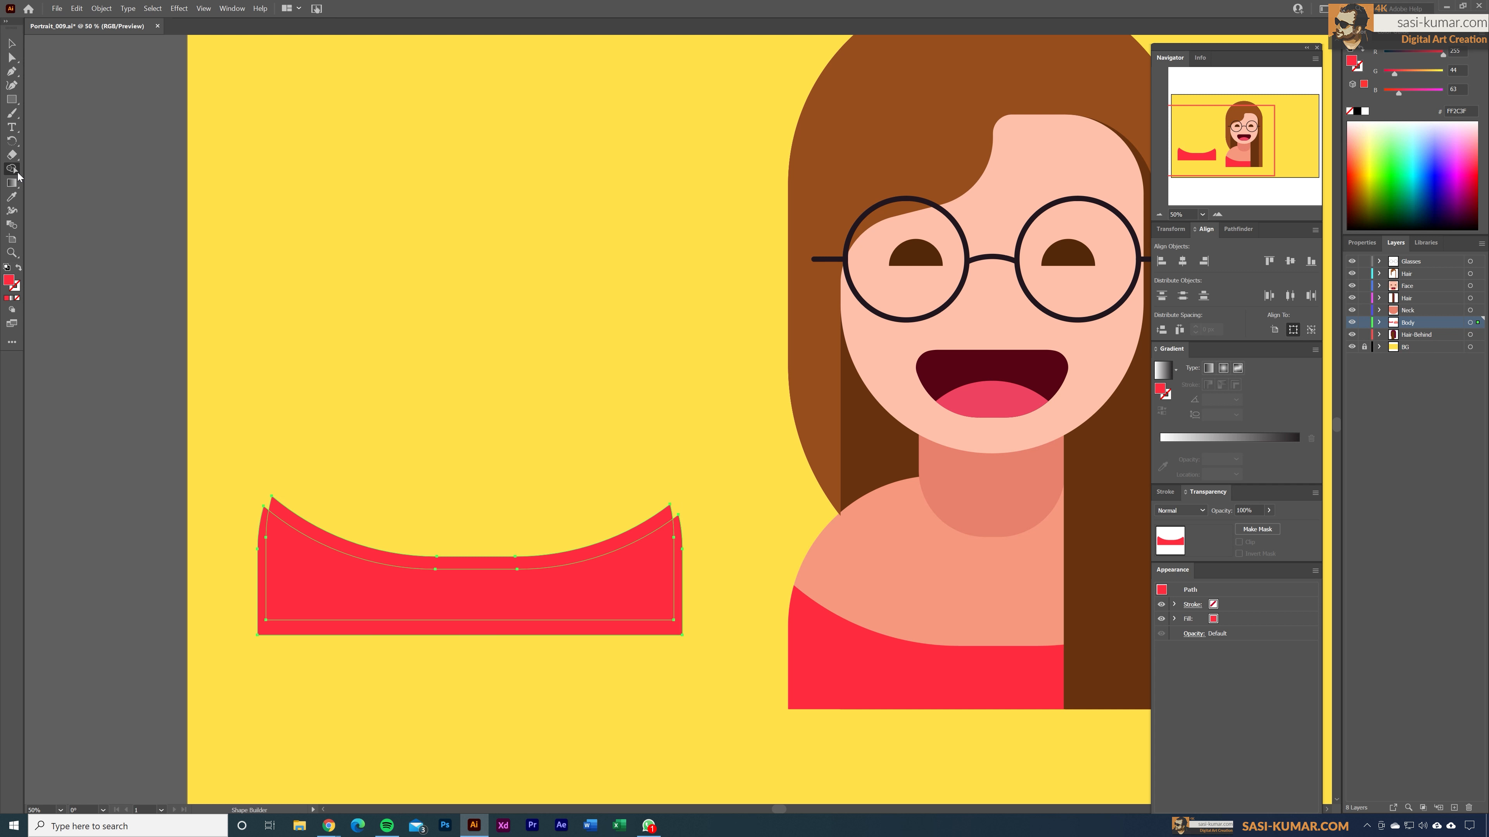
click(631, 537)
Move the thin curved neckline strip upward clear of the dress pieces and delete the leftover pieces.
click(12, 43)
click(189, 258)
drag(383, 559, 379, 497)
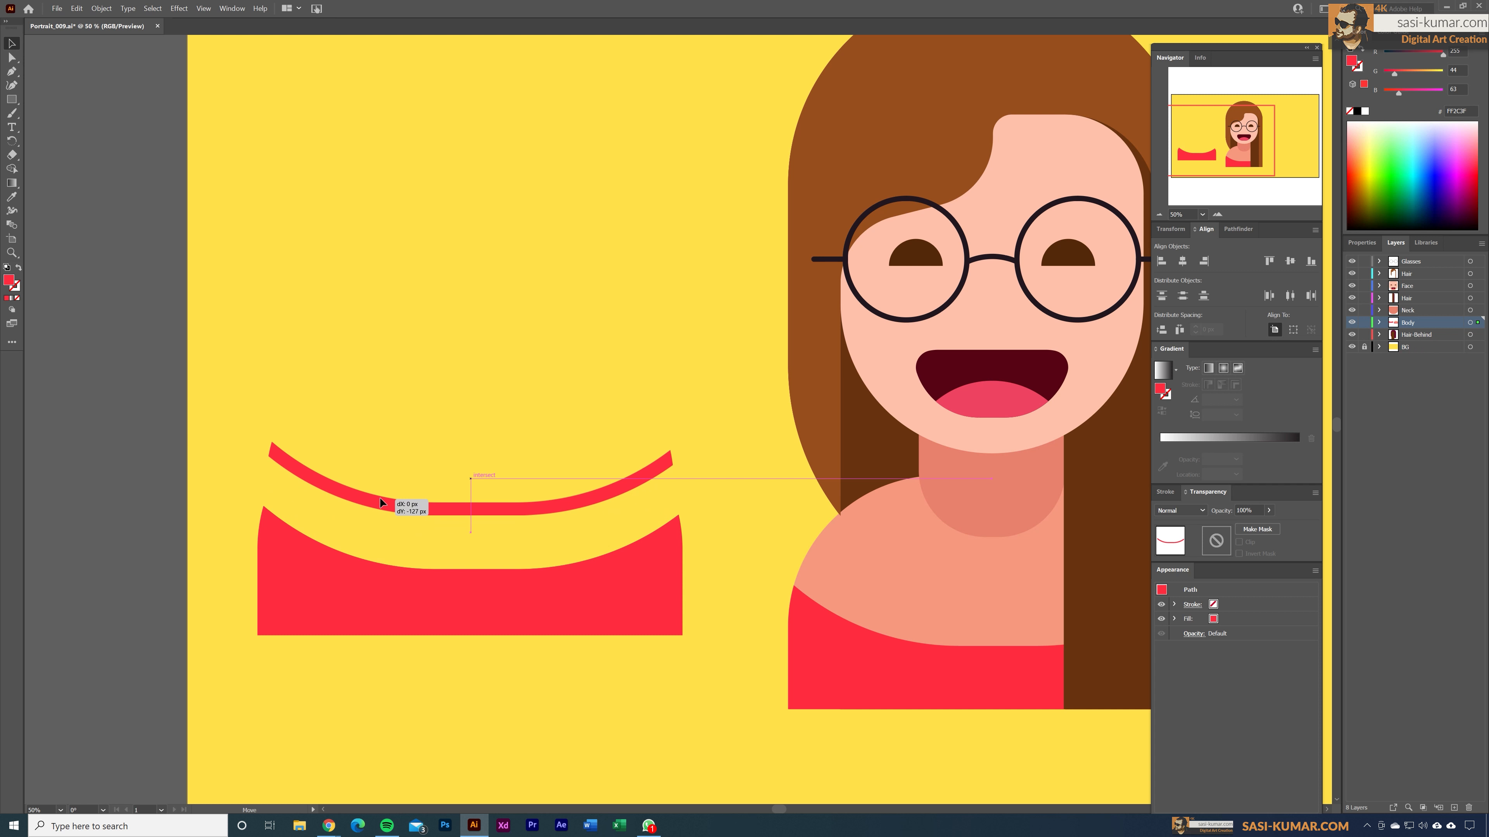
click(394, 610)
key(Delete)
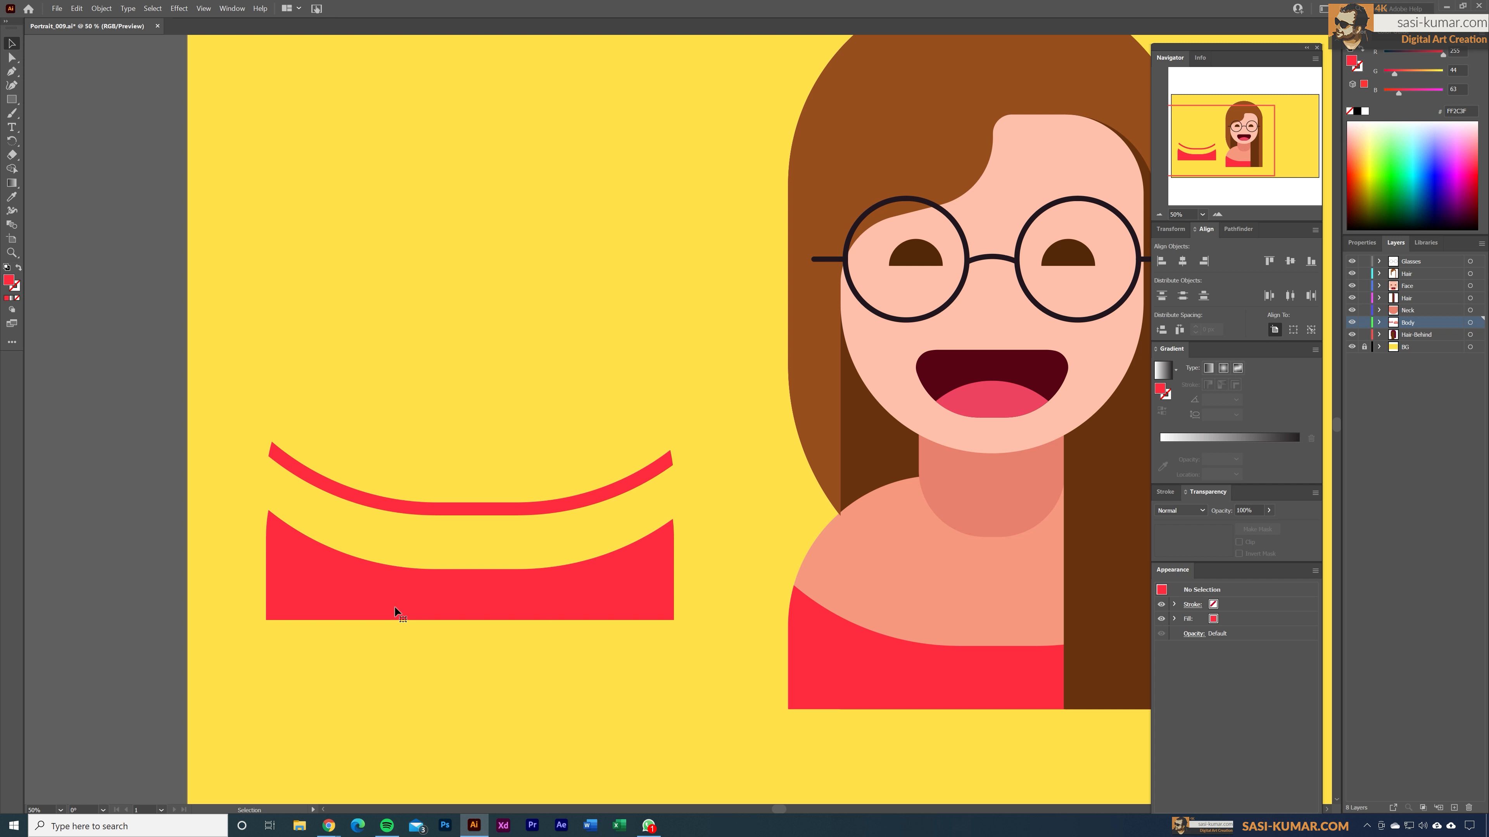
click(395, 611)
key(Delete)
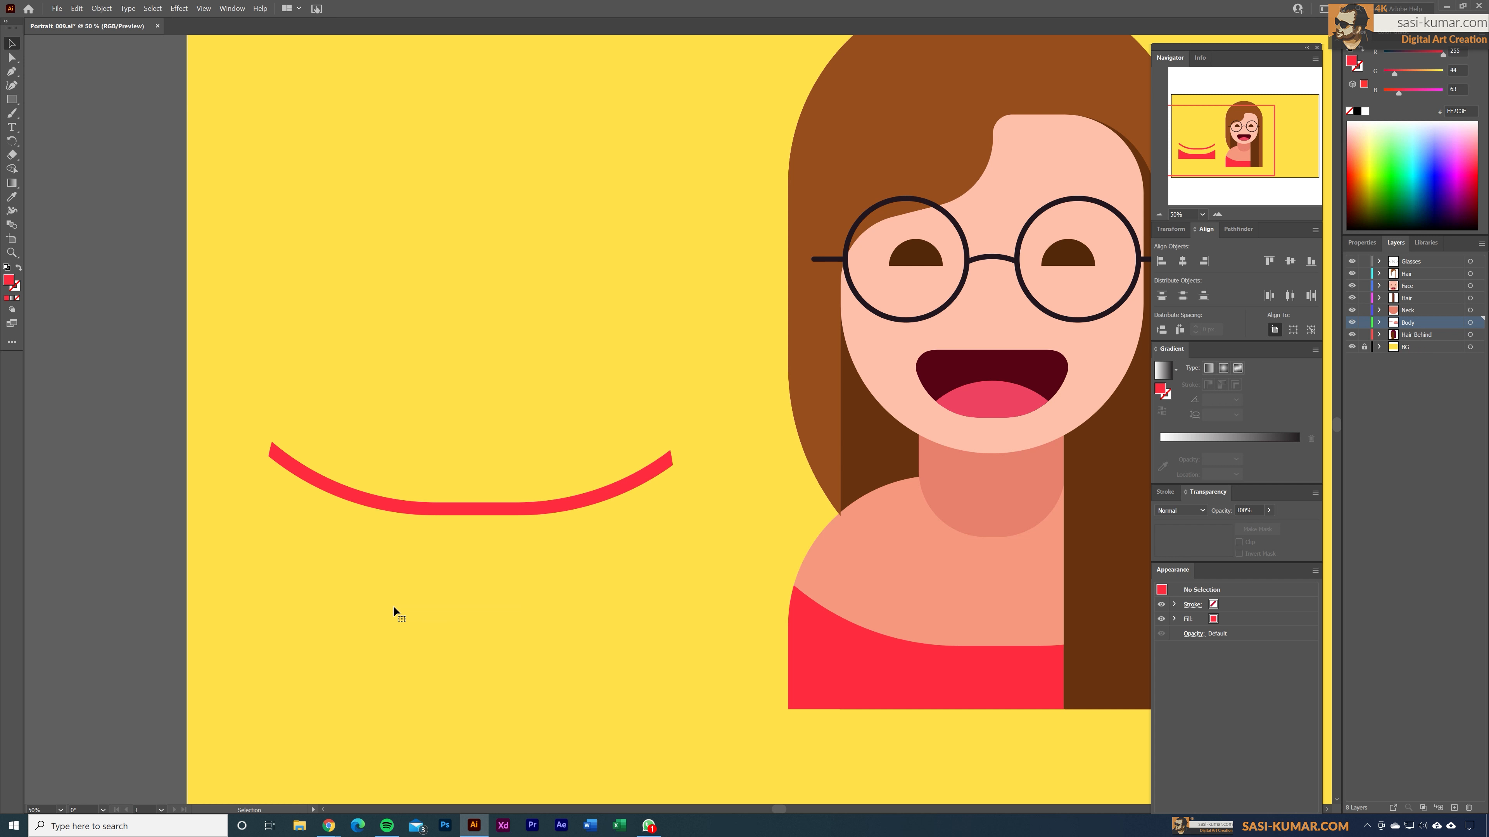
Place the curved strip along the portrait's dress neckline and bring it to the front of the body shapes.
mouse_move(488, 555)
mouse_down()
mouse_move(156, 499)
mouse_move(708, 584)
mouse_move(654, 573)
mouse_up()
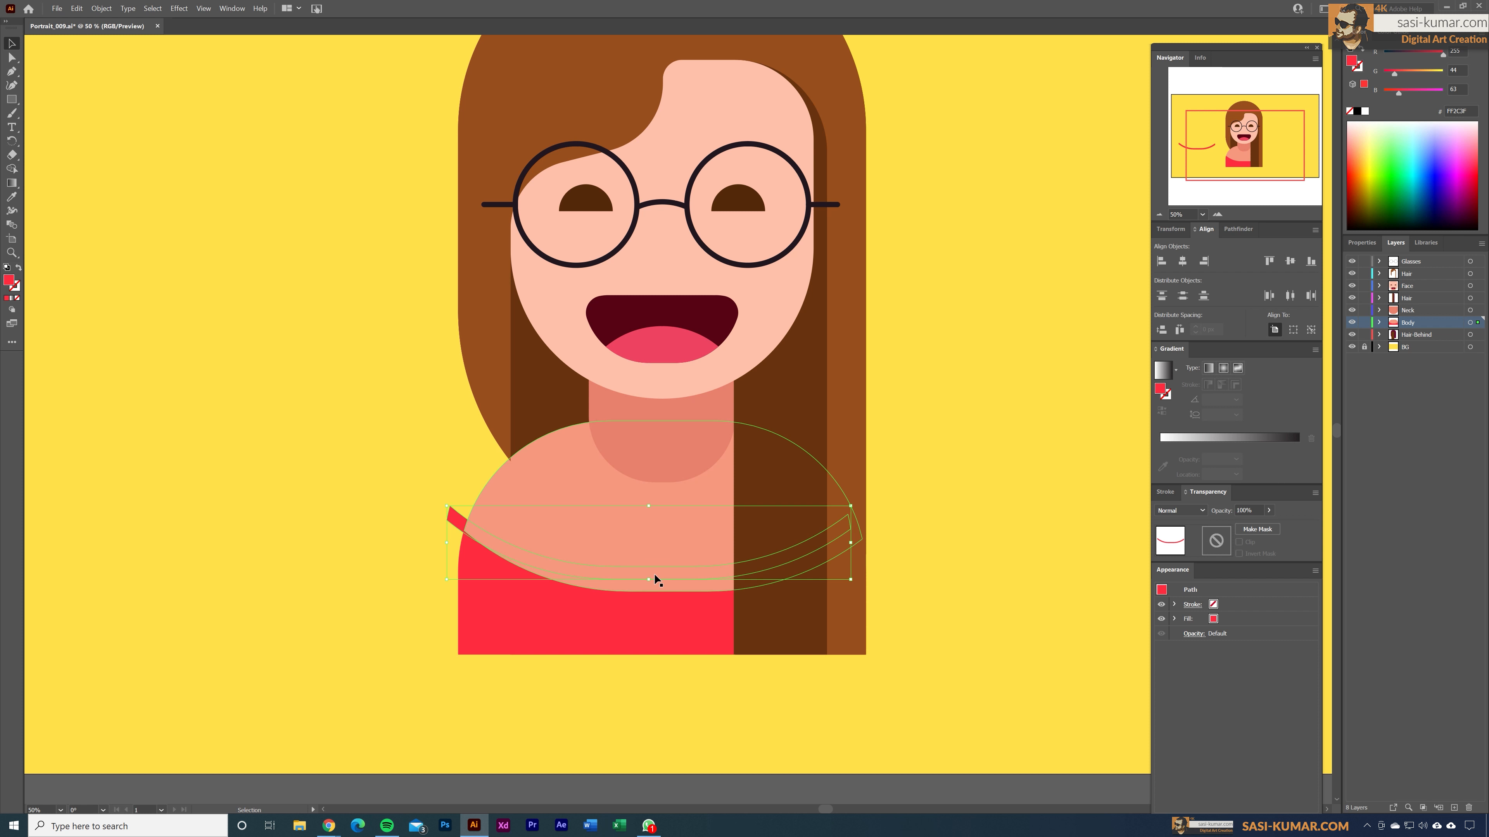
right_click(654, 574)
mouse_move(732, 520)
click(785, 520)
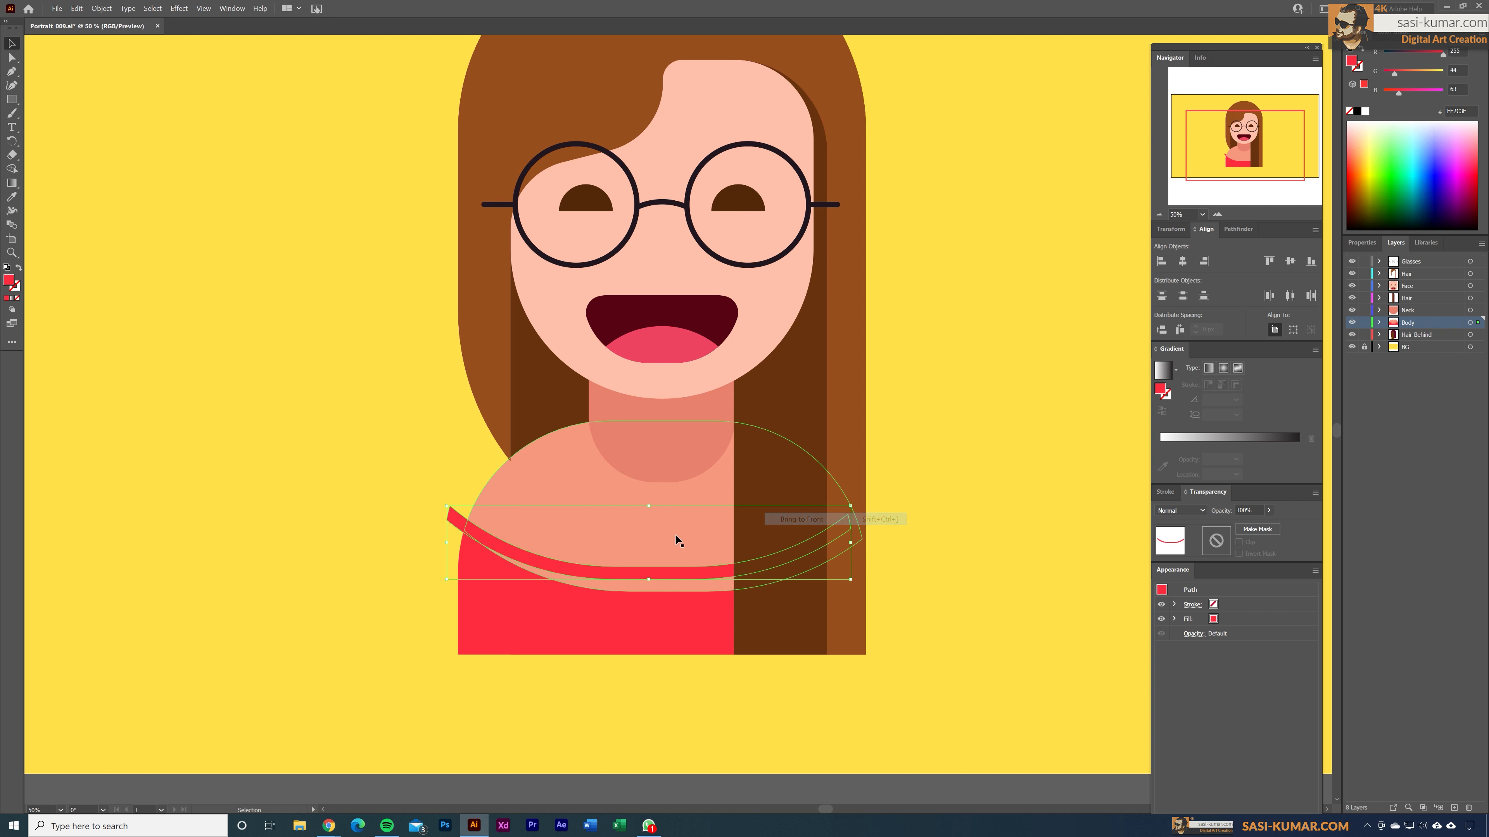
drag(535, 554, 577, 578)
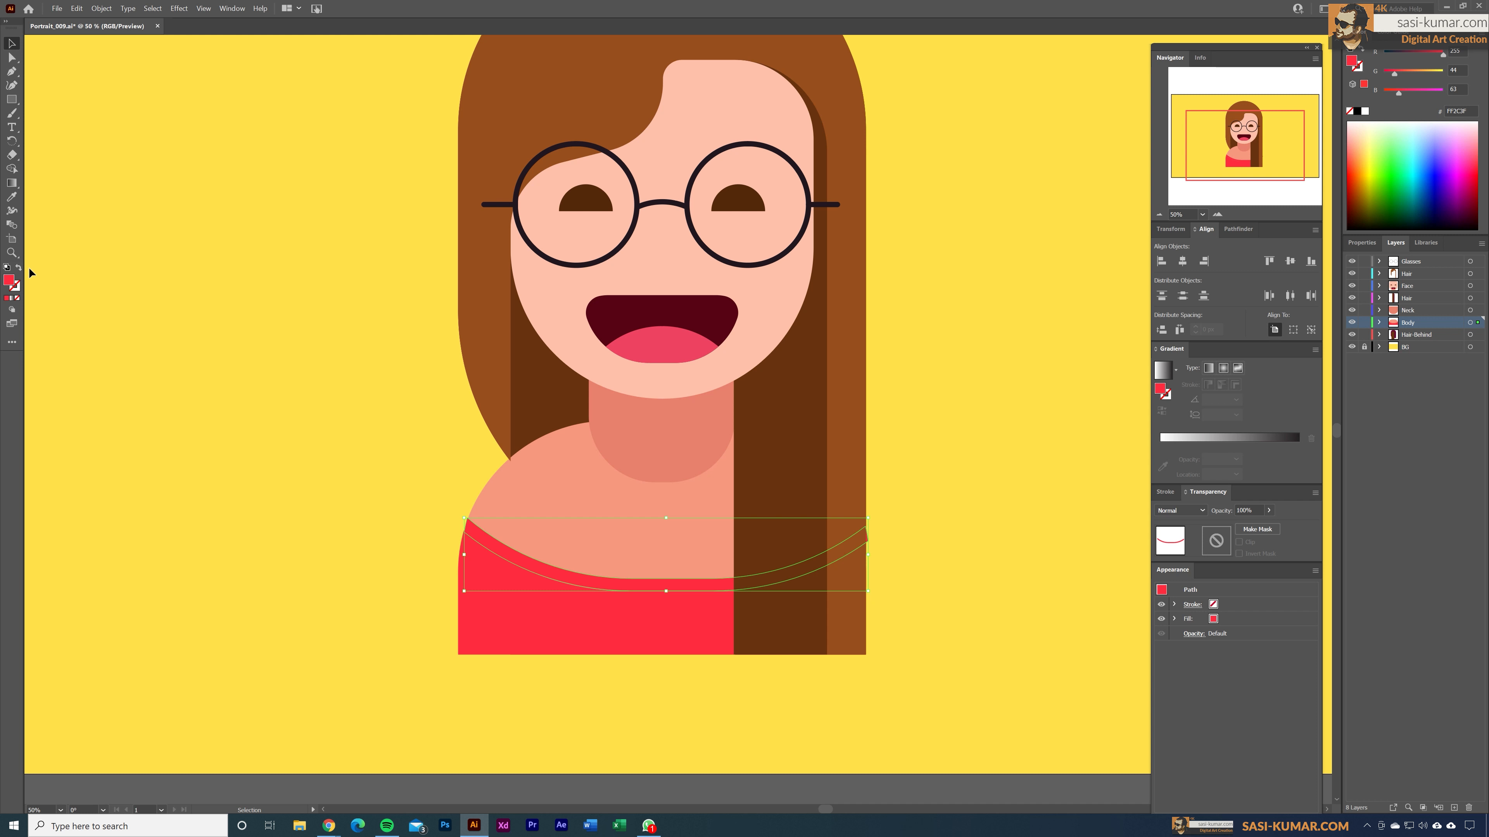
Fill the neckline strip with pale pink #F9D7DB.
double_click(10, 281)
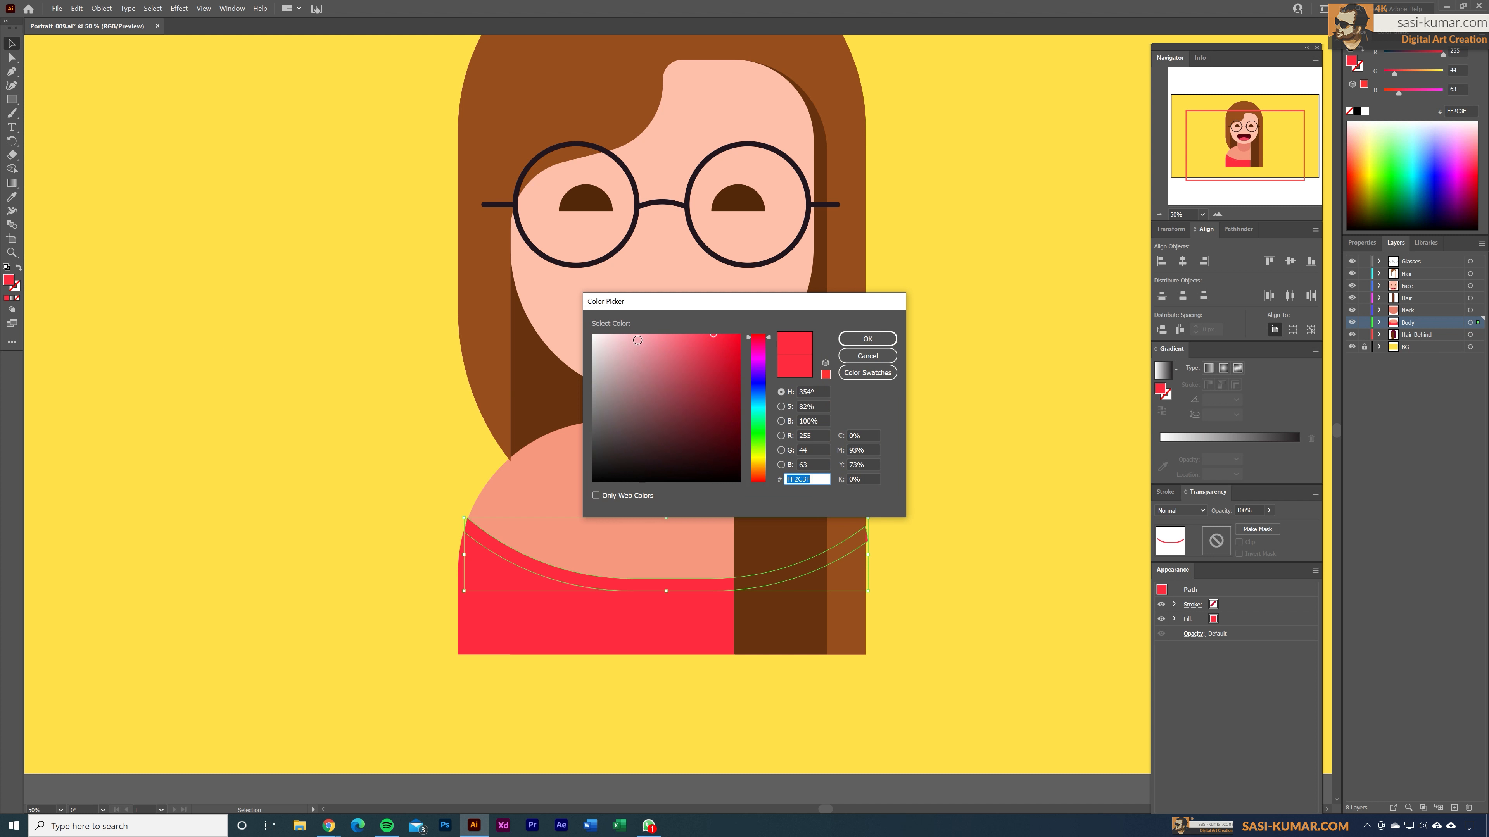
click(637, 340)
click(616, 340)
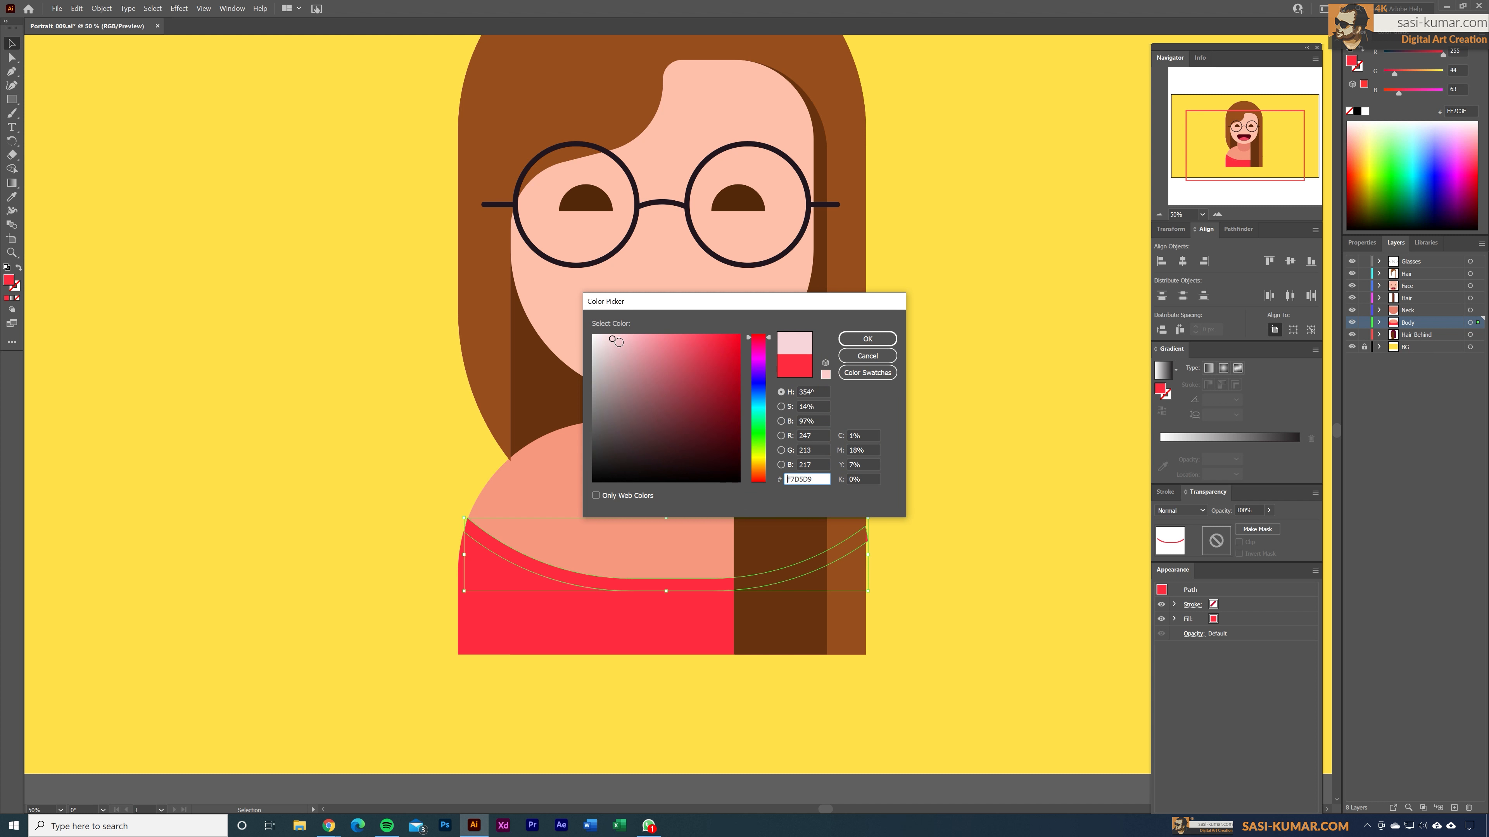
click(867, 338)
click(169, 407)
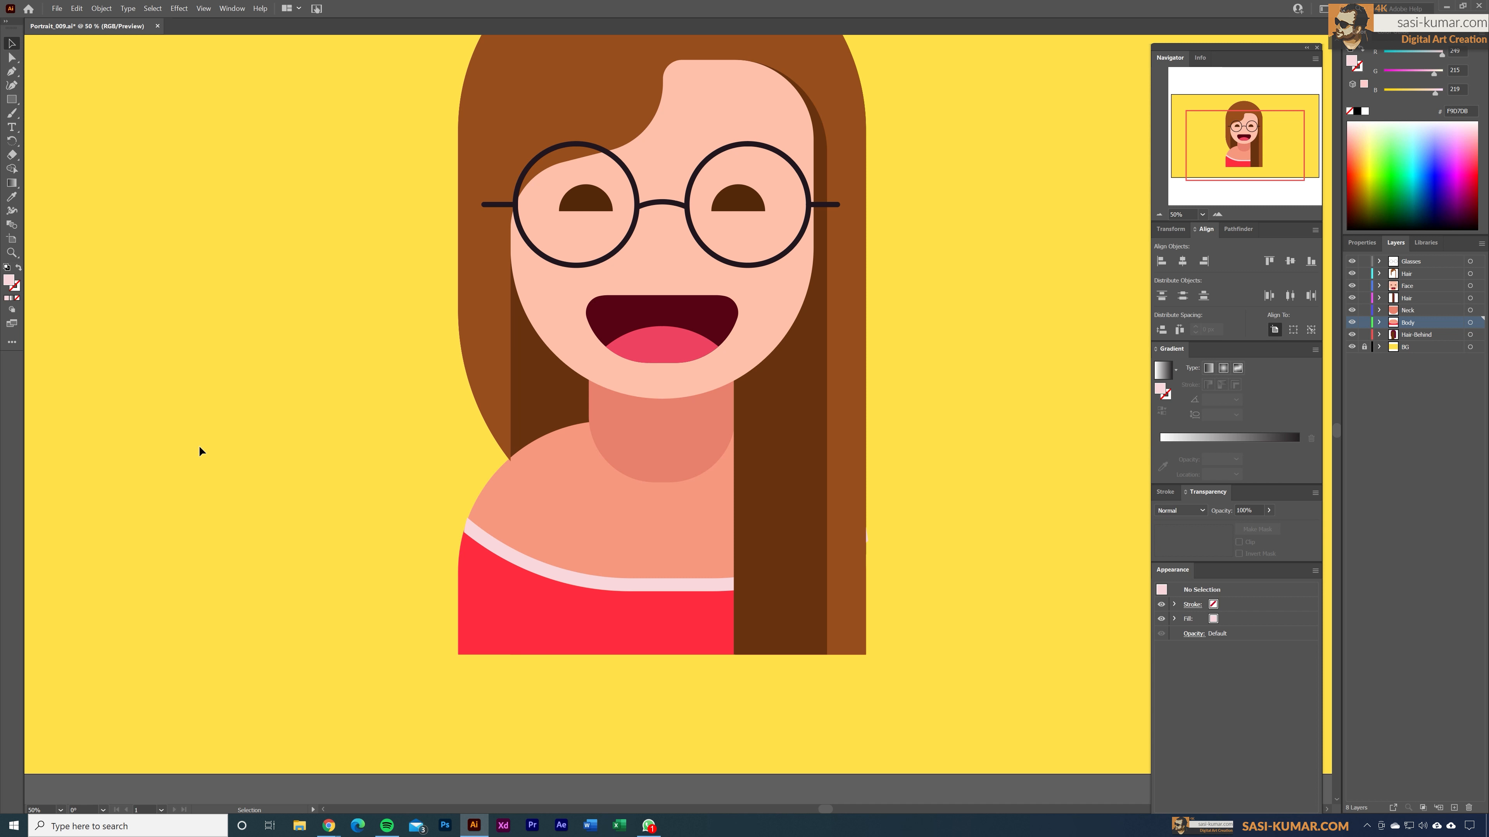
Draw a large circle on the Glasses layer, wide enough to span the artboard's width.
scroll(199, 447, up, 1)
key(ctrl+minus)
key(ctrl+minus)
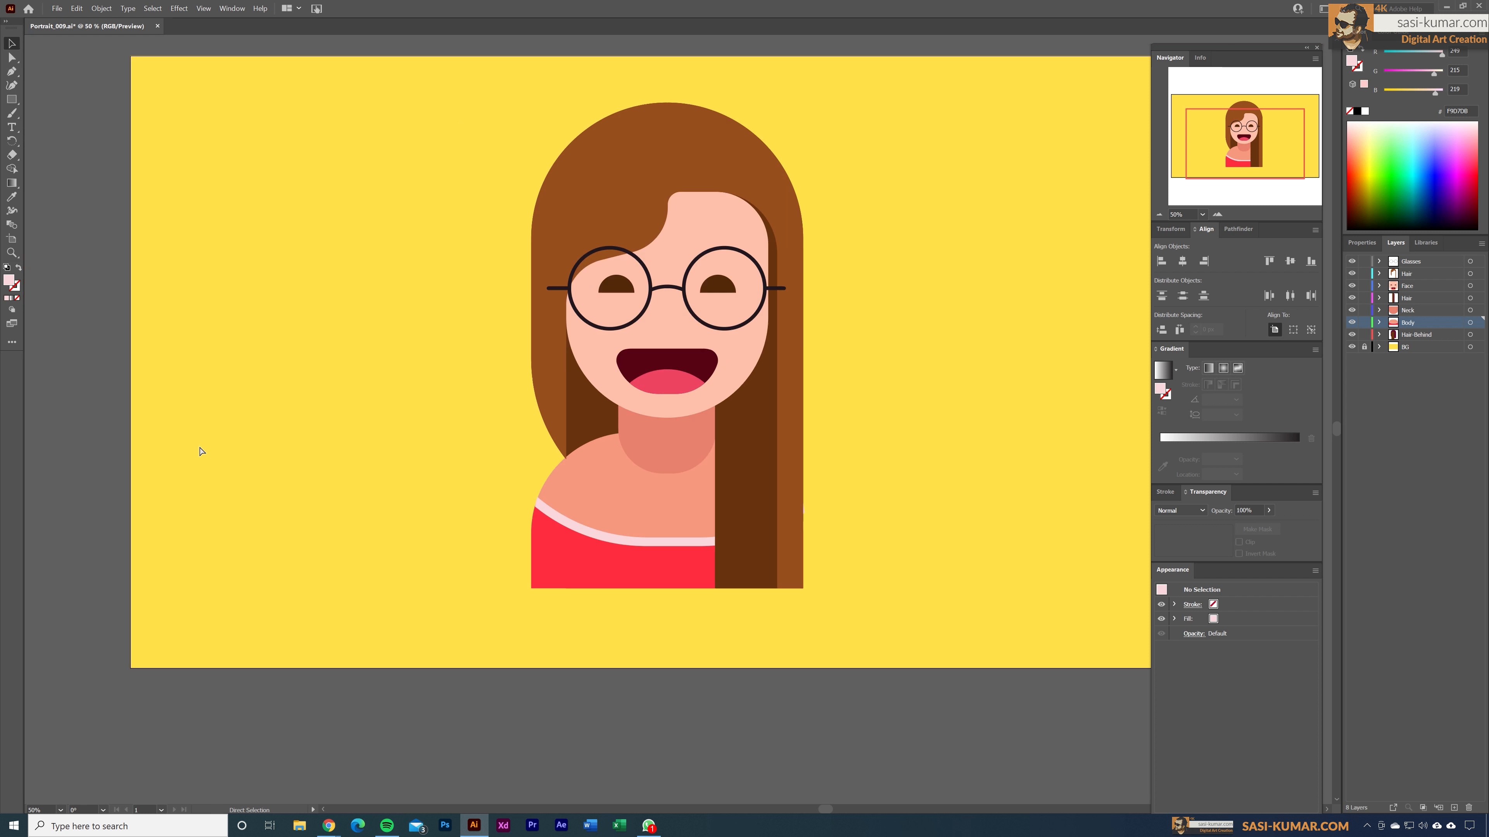
drag(376, 403, 396, 407)
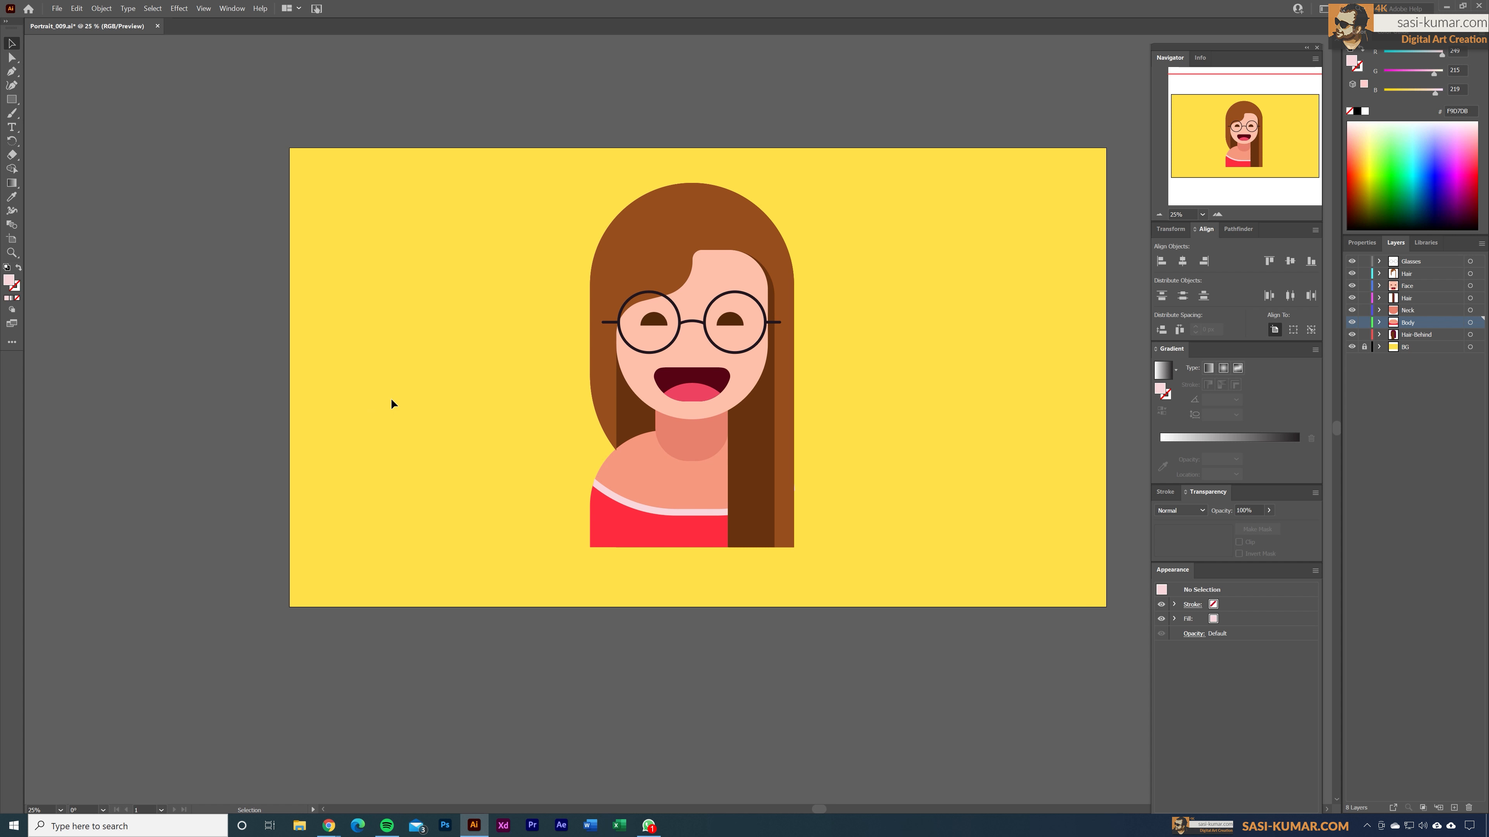
scroll(391, 400, right, 1)
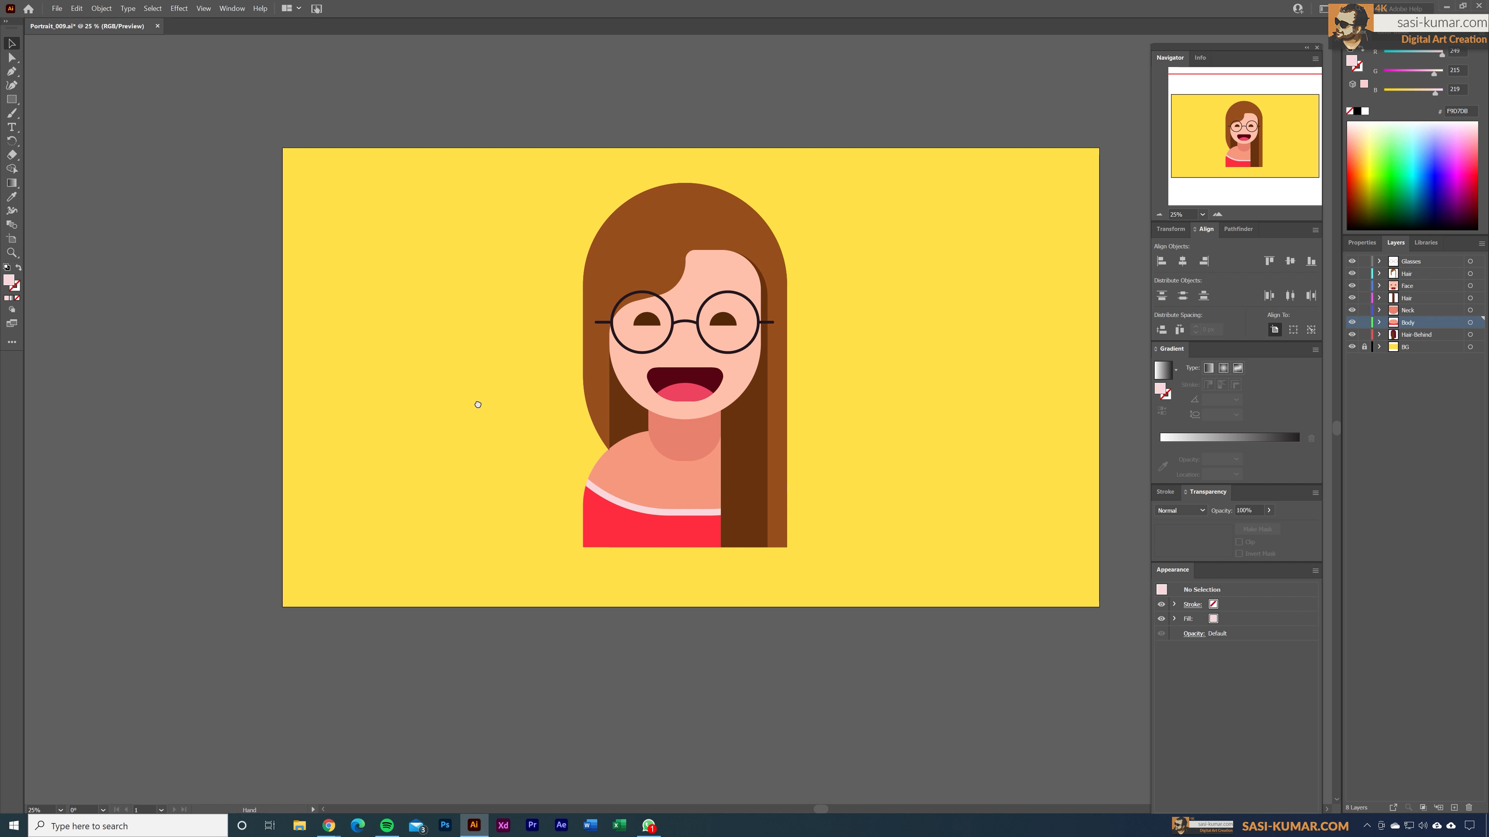
scroll(476, 406, right, 1)
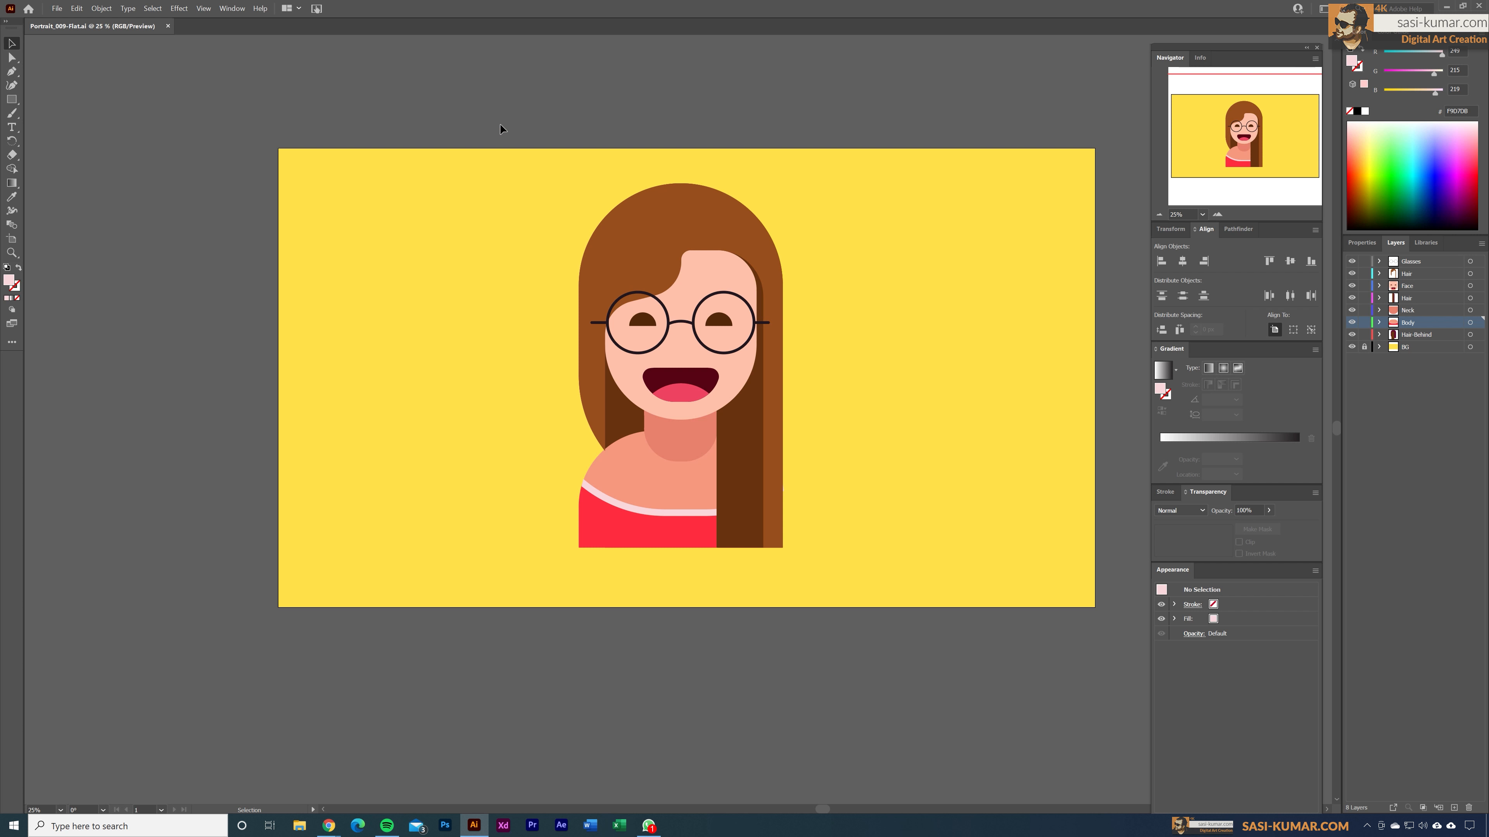
click(11, 99)
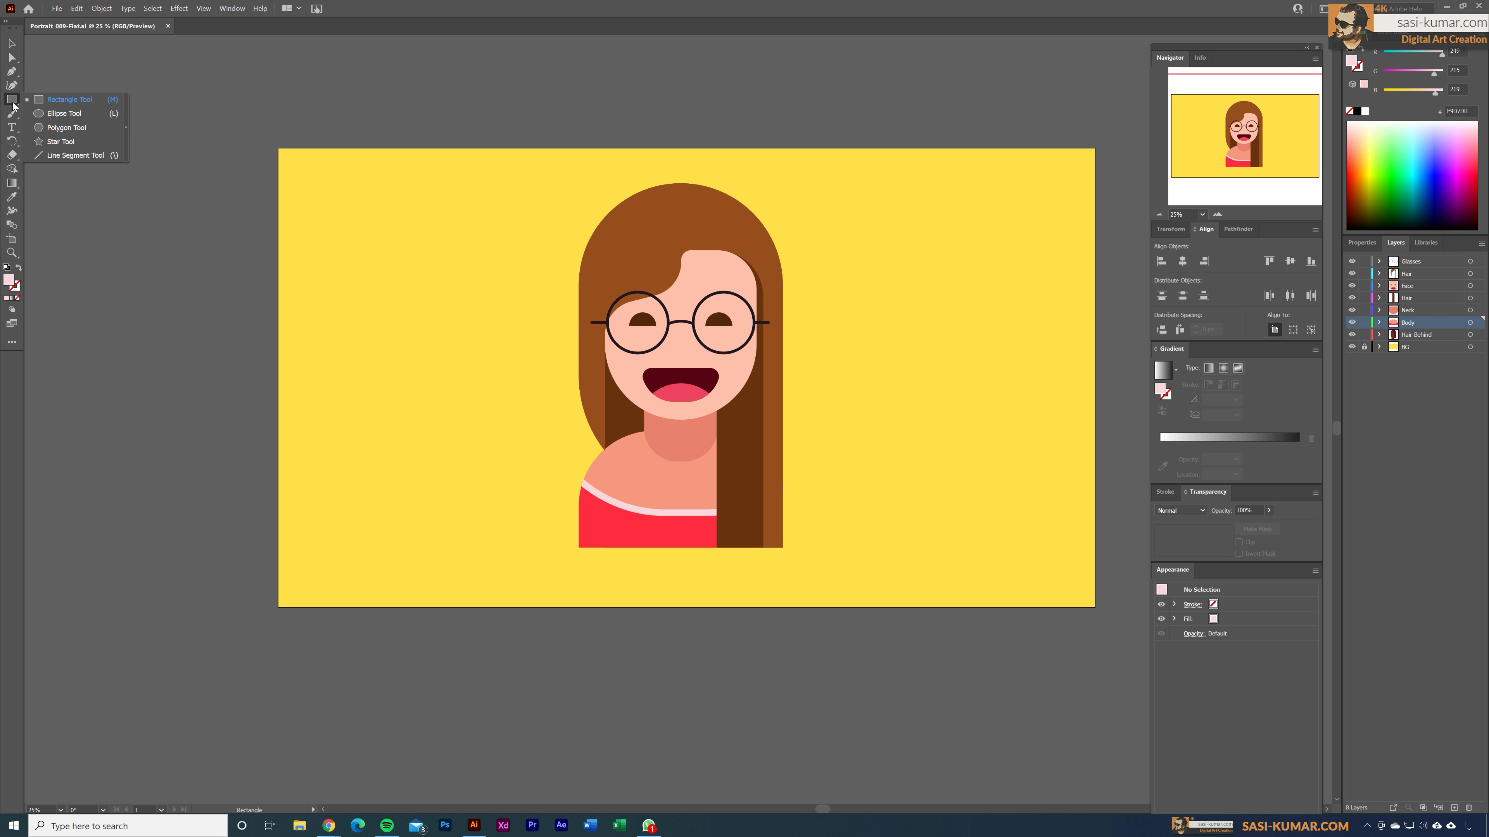
click(51, 116)
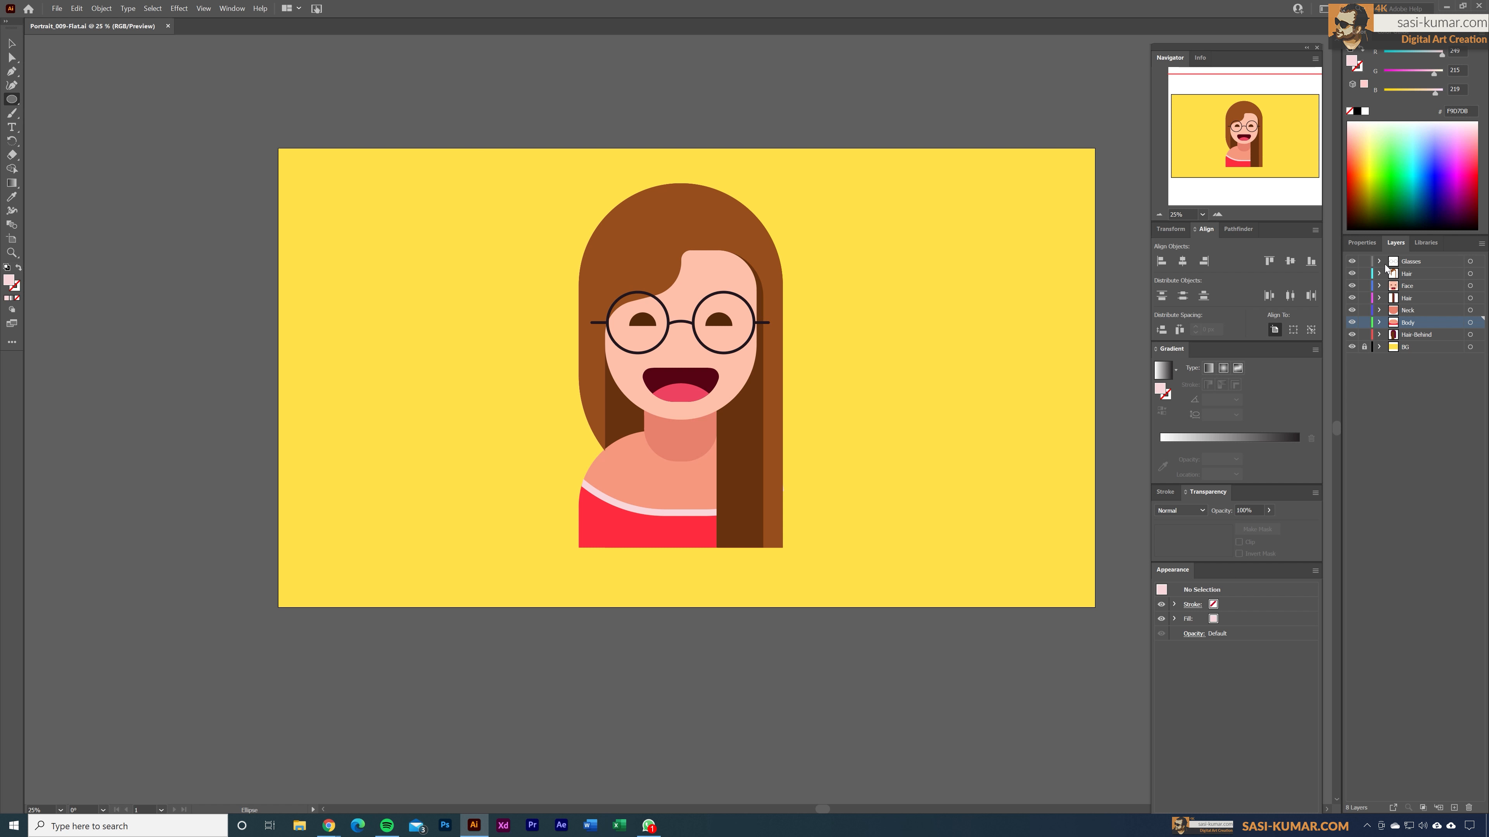
click(1425, 262)
drag(358, 79, 782, 399)
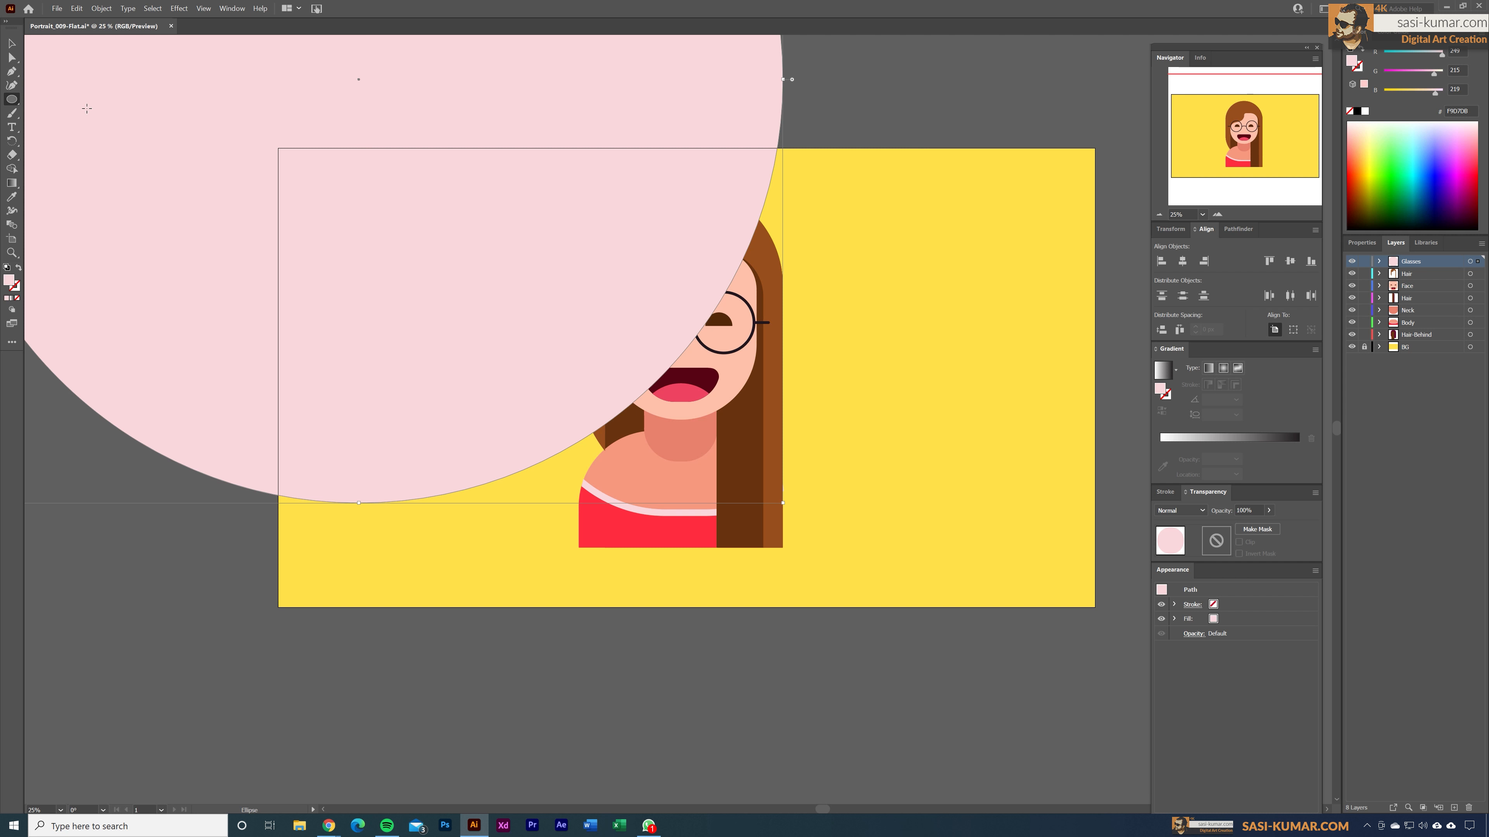
Swap the circle's fill and stroke, and center it horizontally on the artboard with its lower edge near the body's base.
click(11, 42)
click(20, 268)
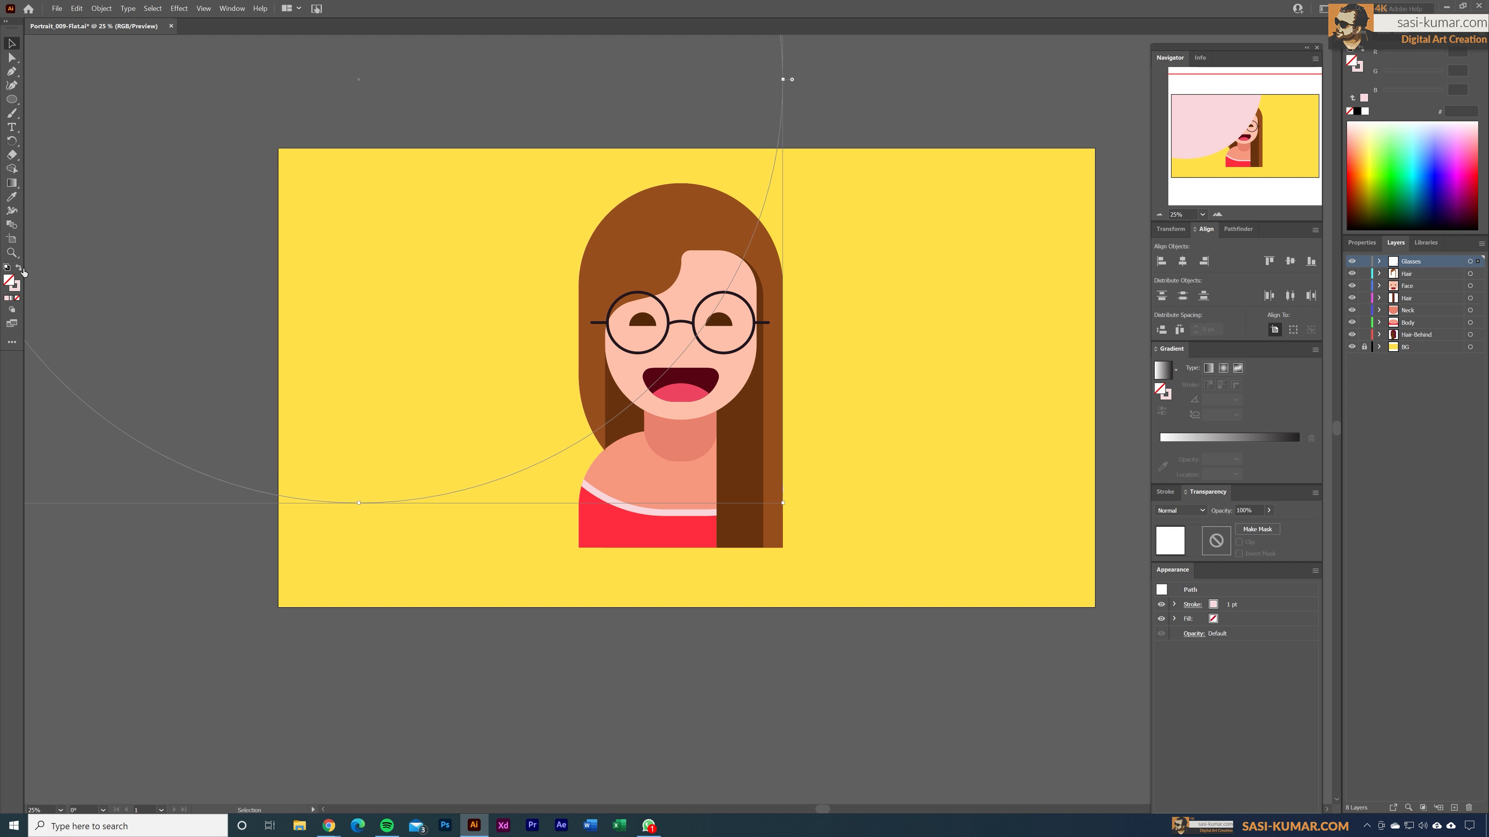
drag(136, 440, 469, 480)
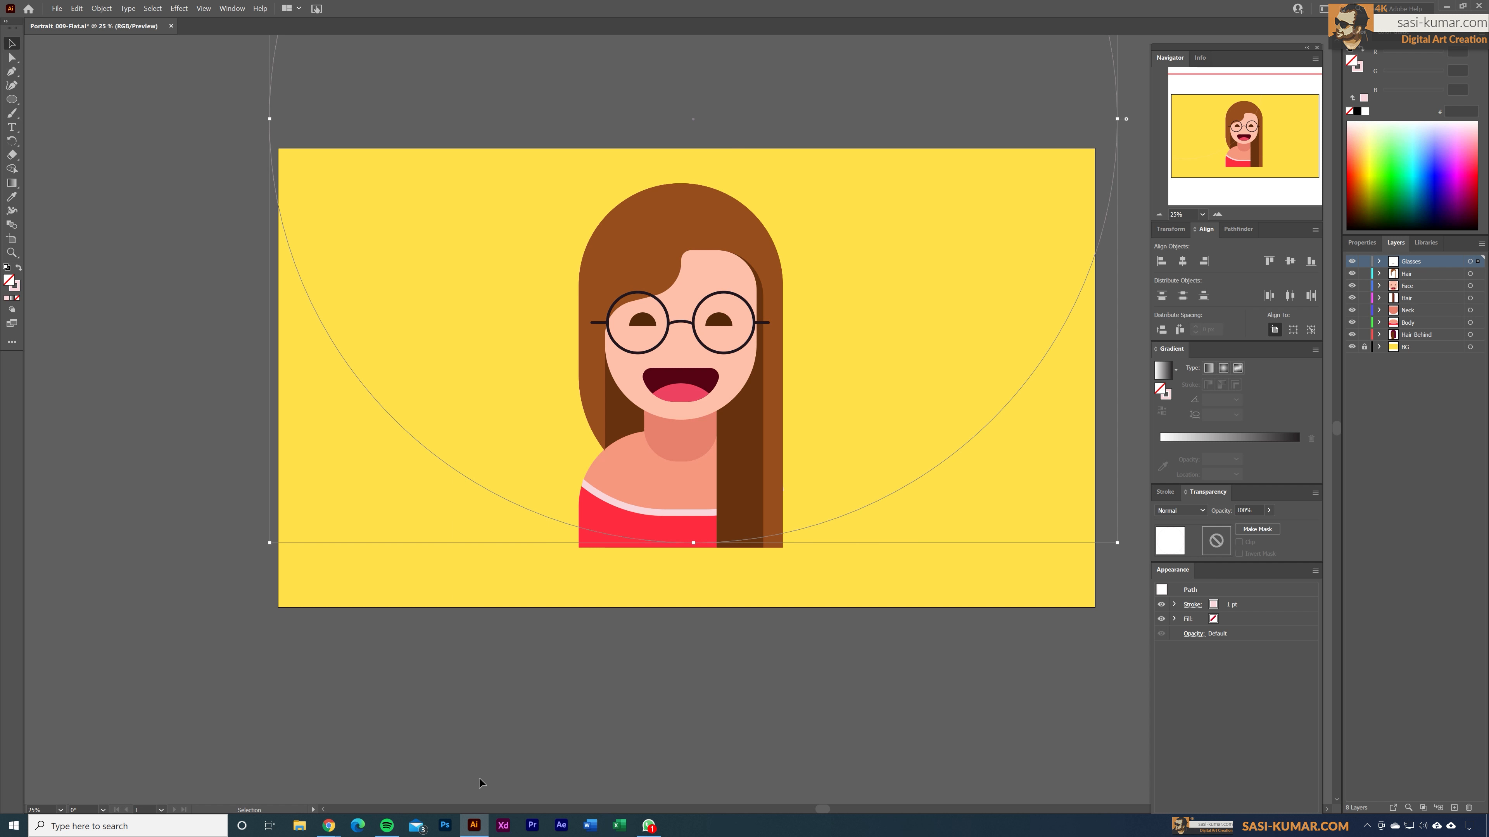
click(1183, 262)
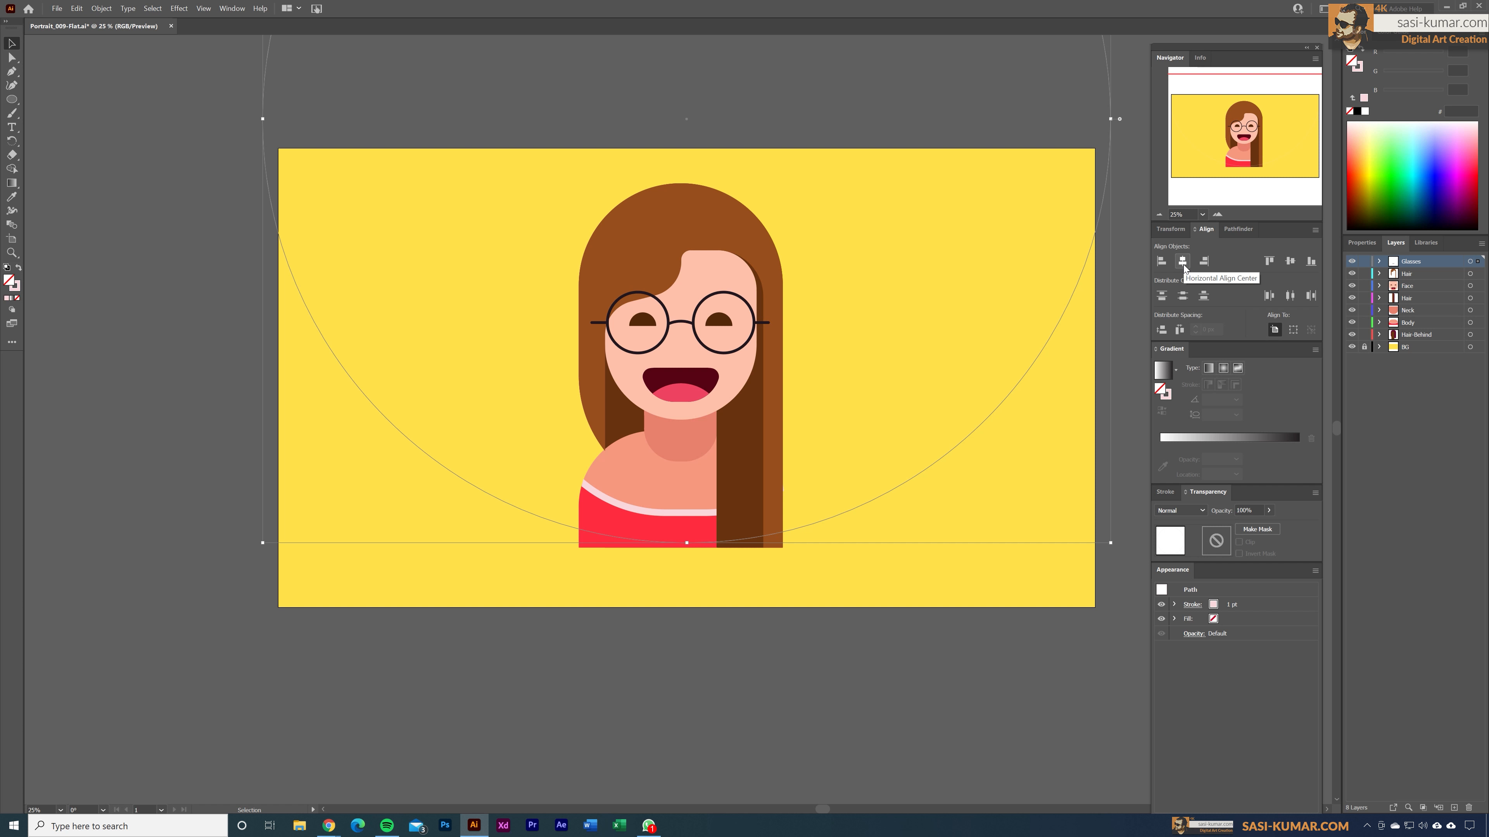
click(984, 737)
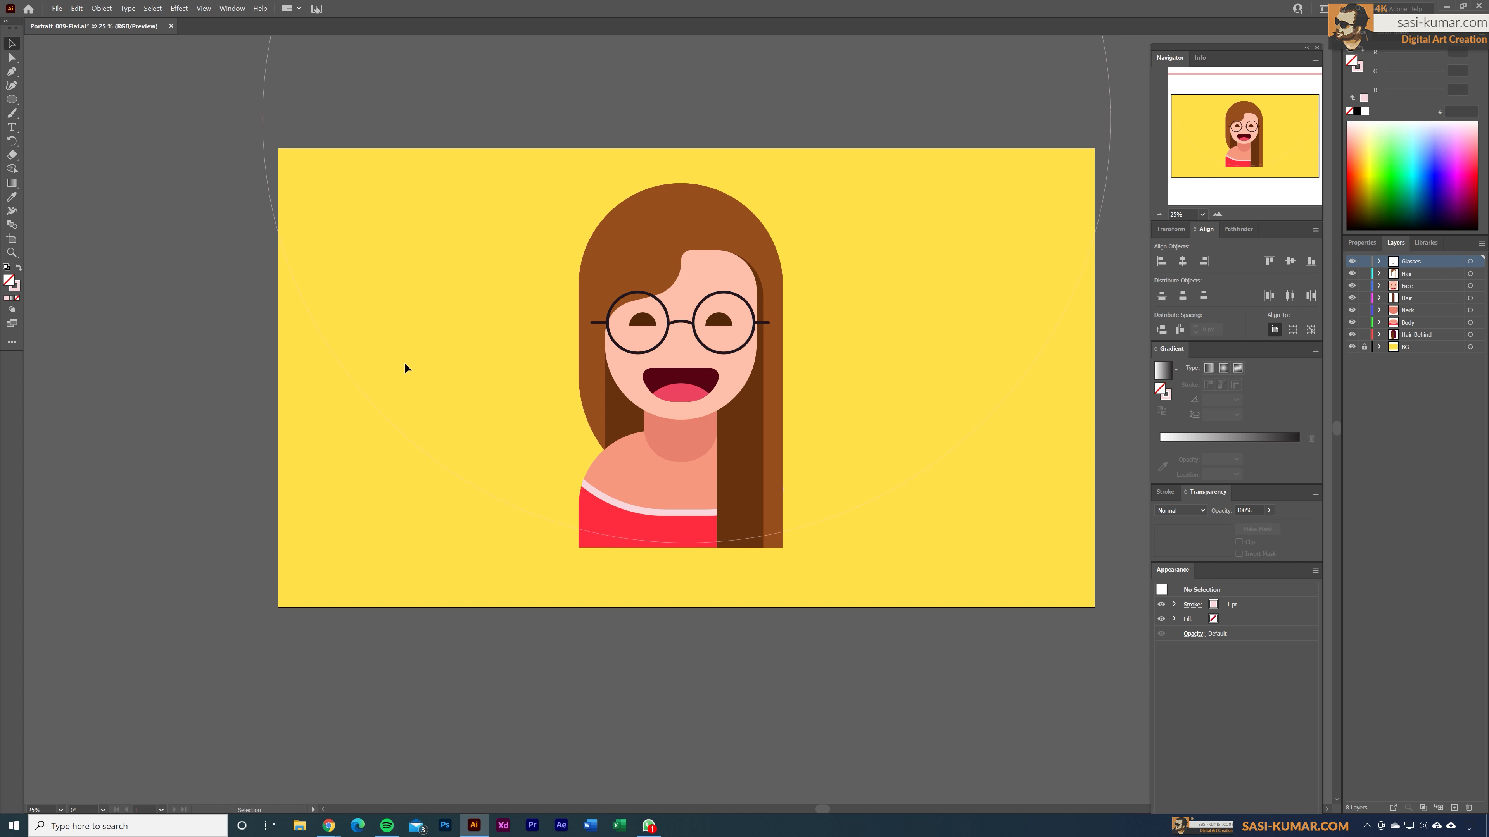
Remove the large circle's stroke, leaving it with neither fill nor stroke.
click(267, 131)
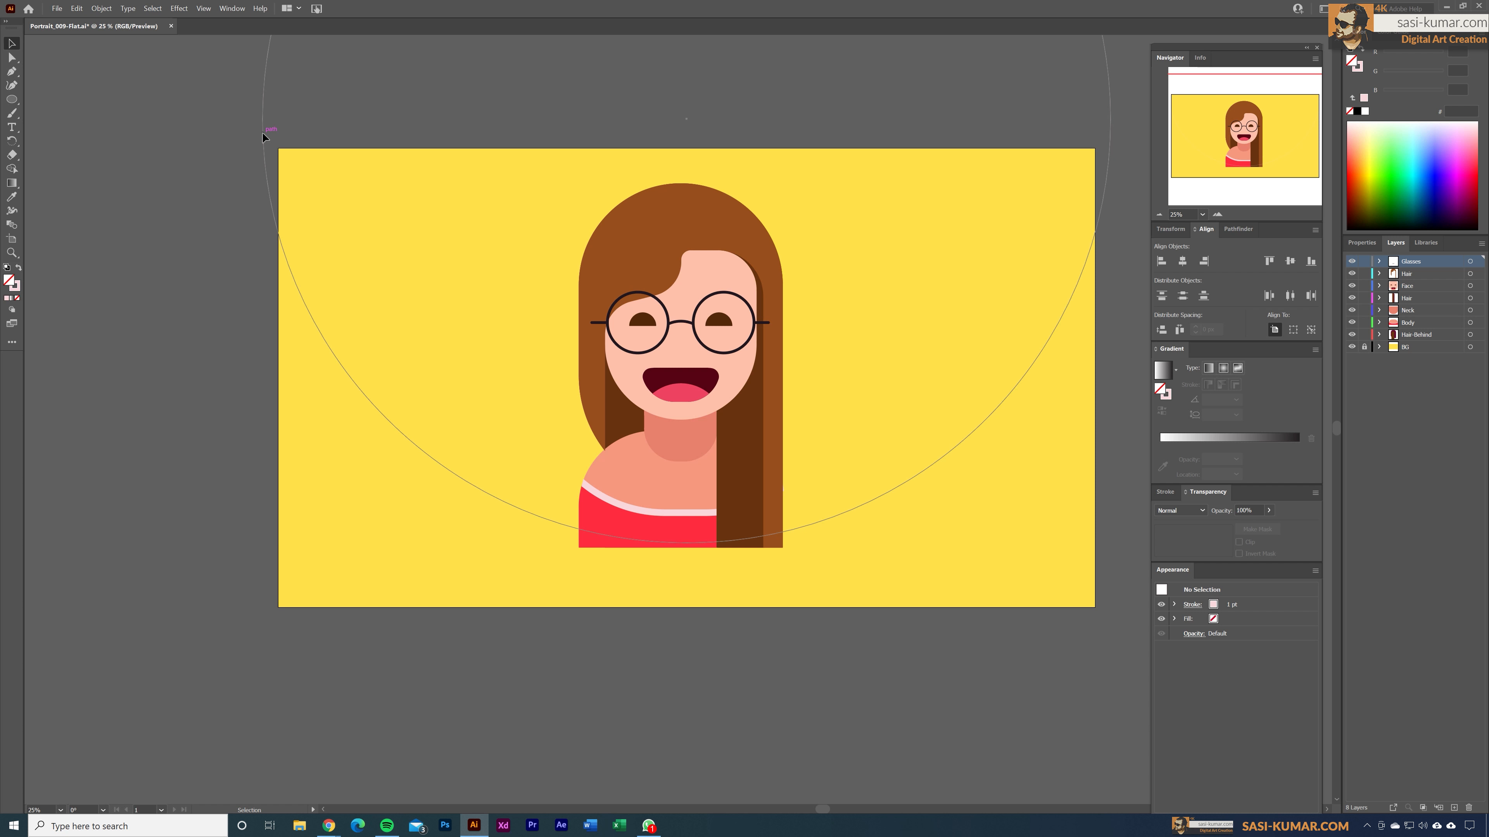
click(15, 287)
click(17, 298)
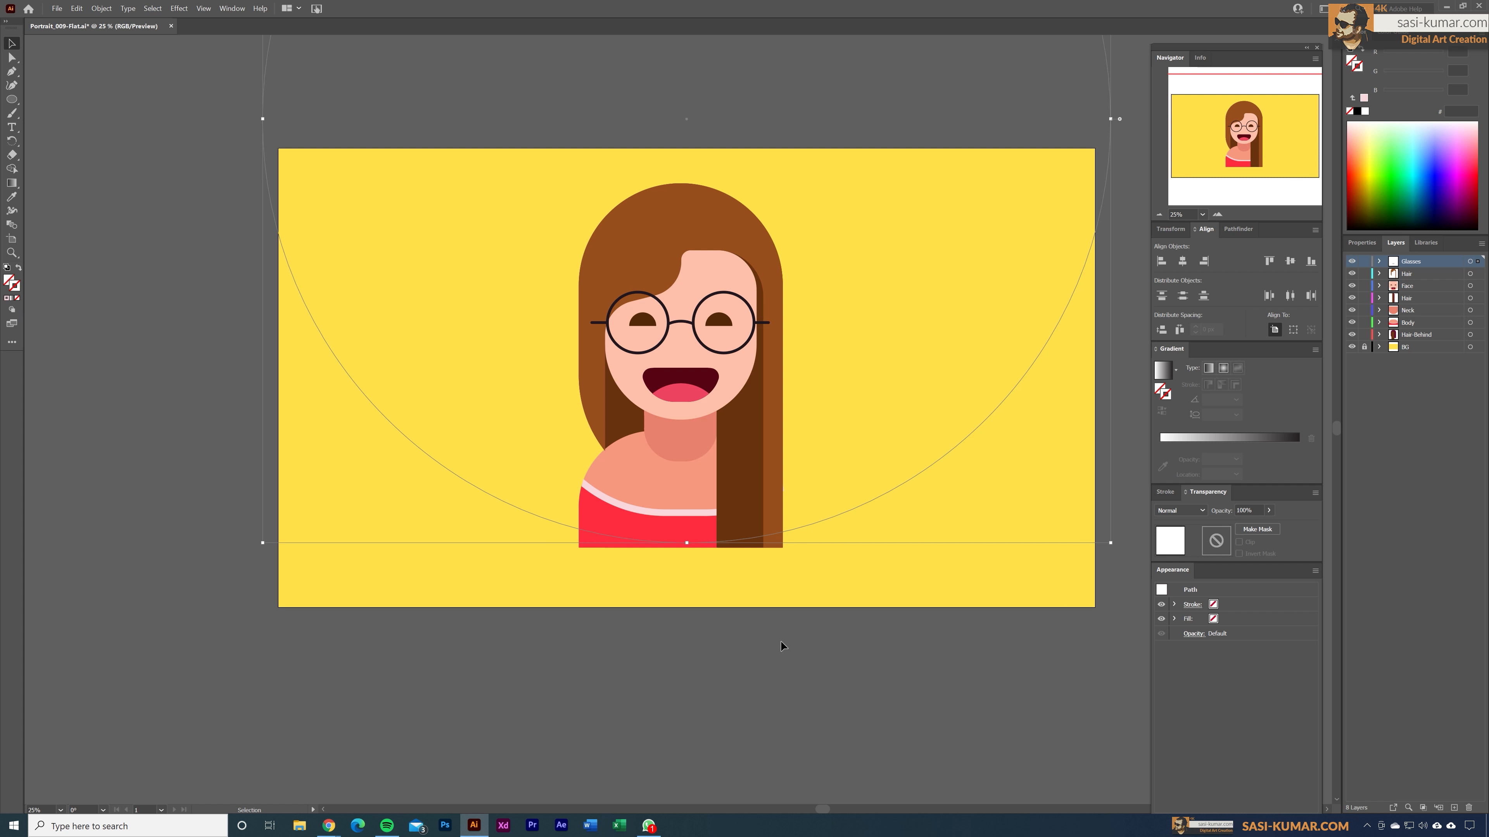
click(963, 703)
key(ctrl+a)
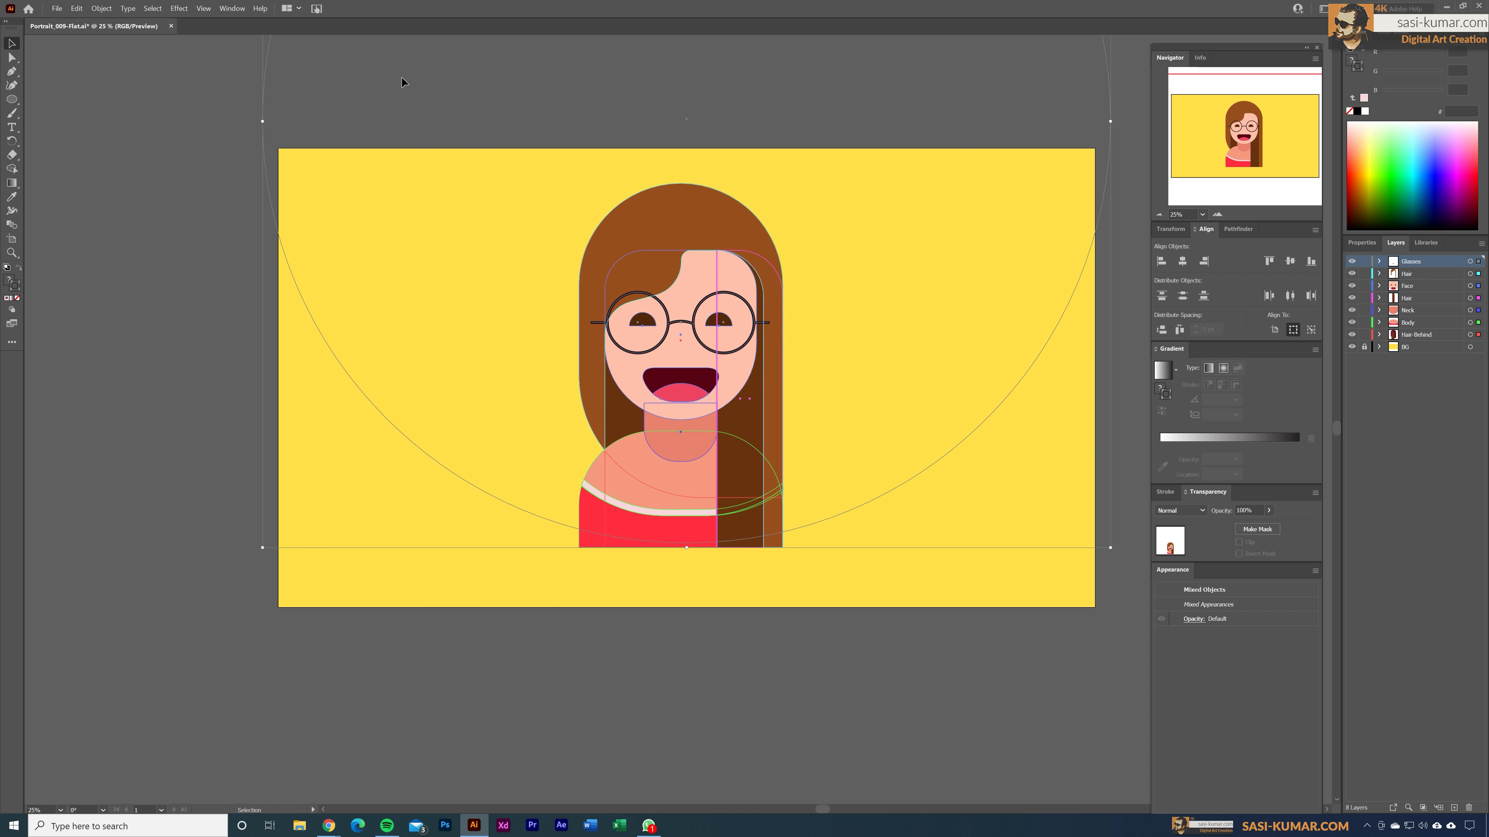
key(ctrl+minus)
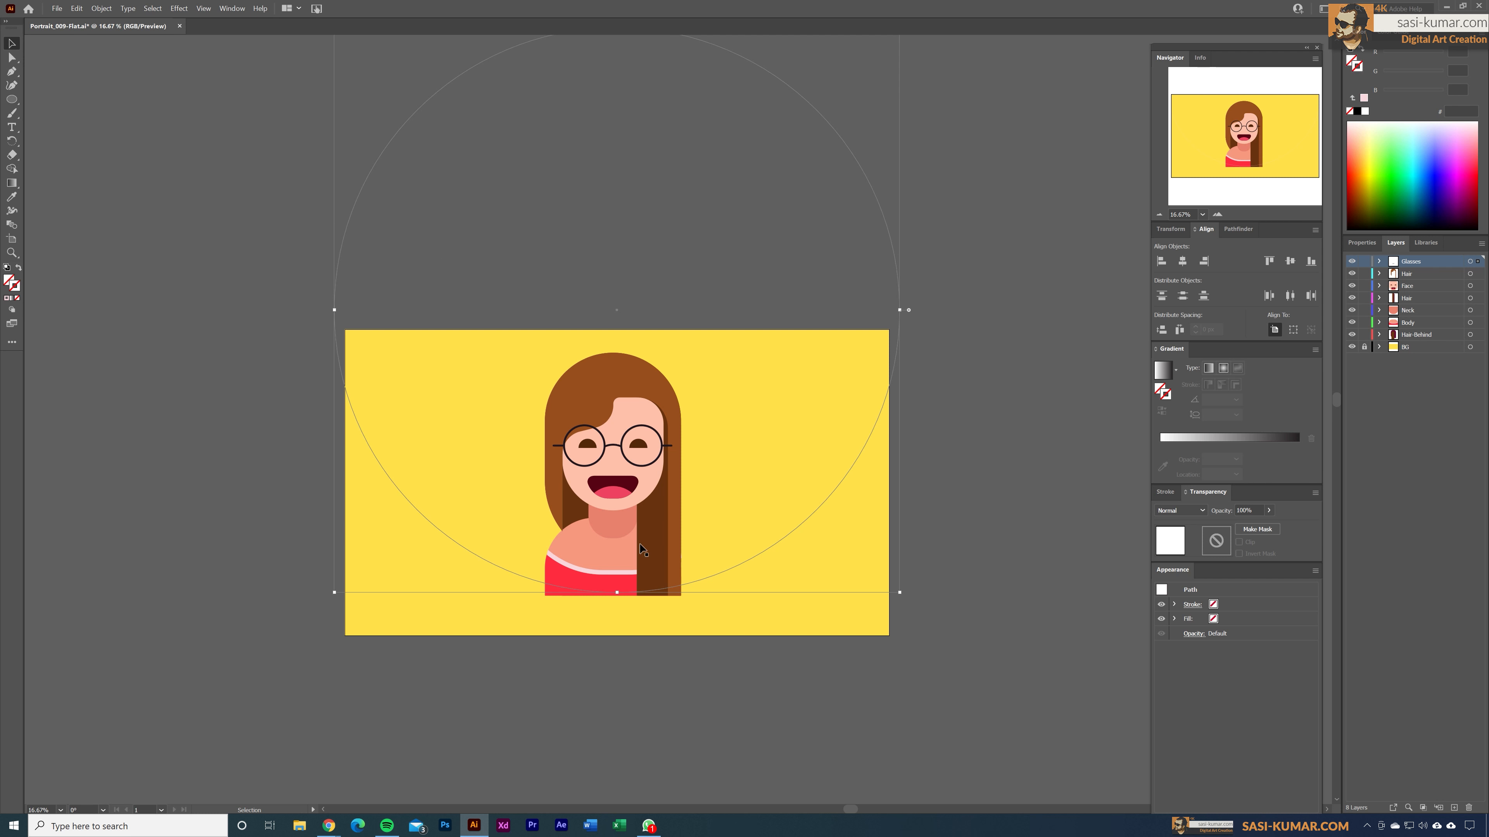
Move the large circle from the Glasses layer to the Body layer, pasting it in the same place.
click(858, 506)
click(597, 591)
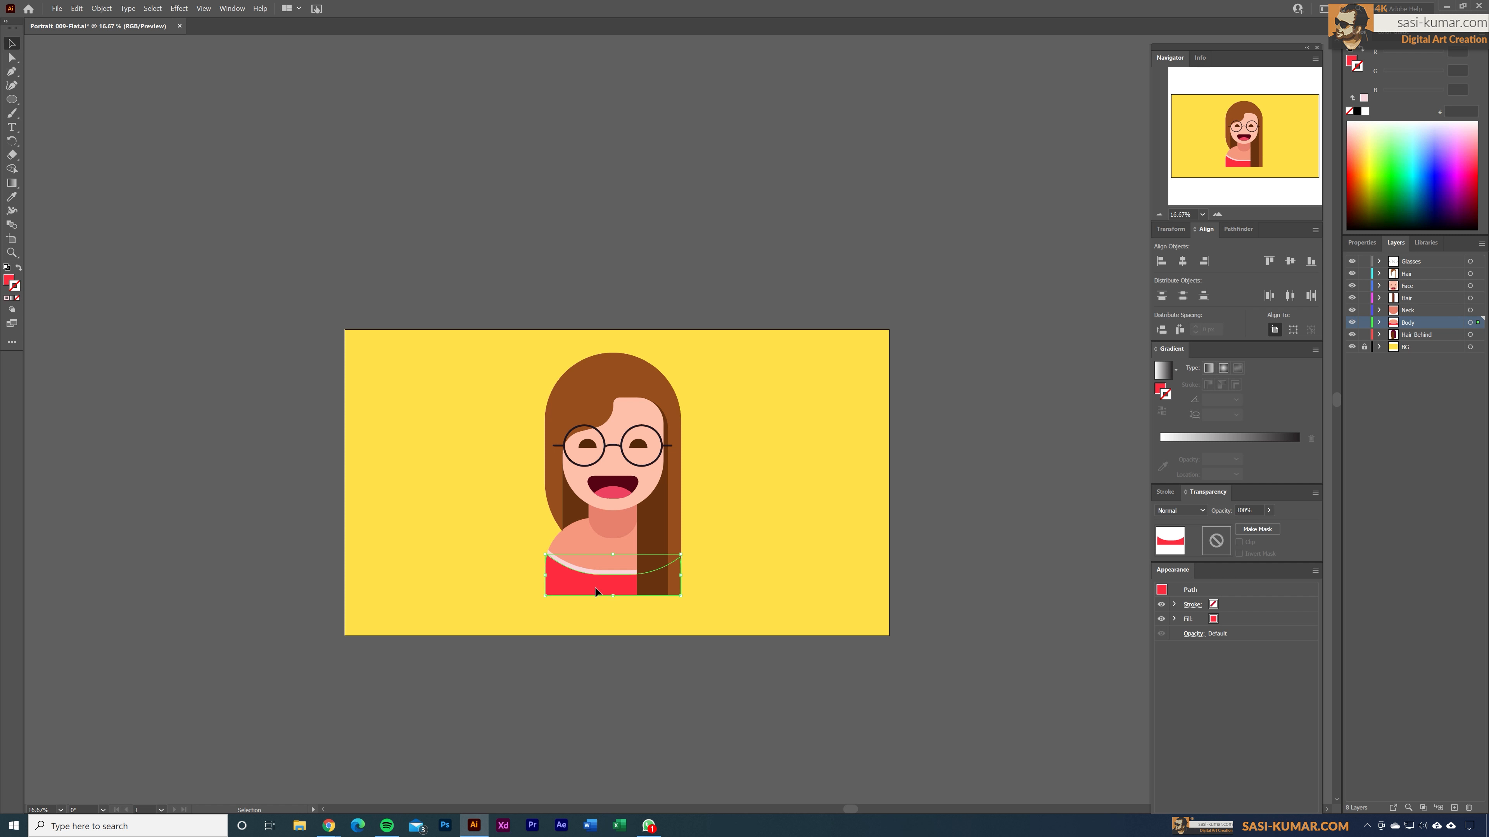
drag(596, 591, 604, 668)
key(ctrl+z)
key(ctrl+shift+v)
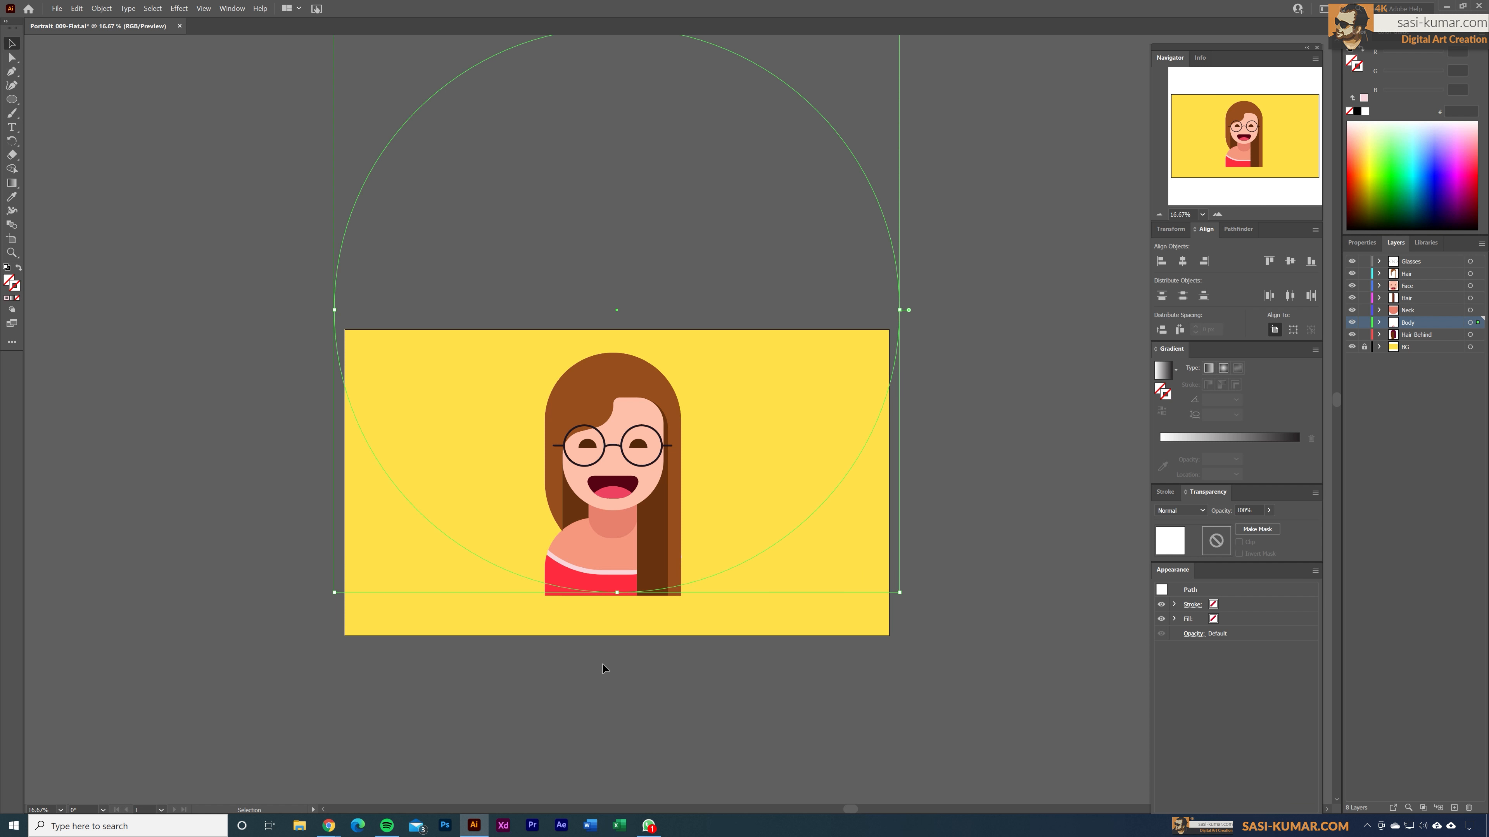
Trim the red top along the large circle's lower arc with Shape Builder, removing the part outside the circle.
shift+click(551, 593)
key(shift+m)
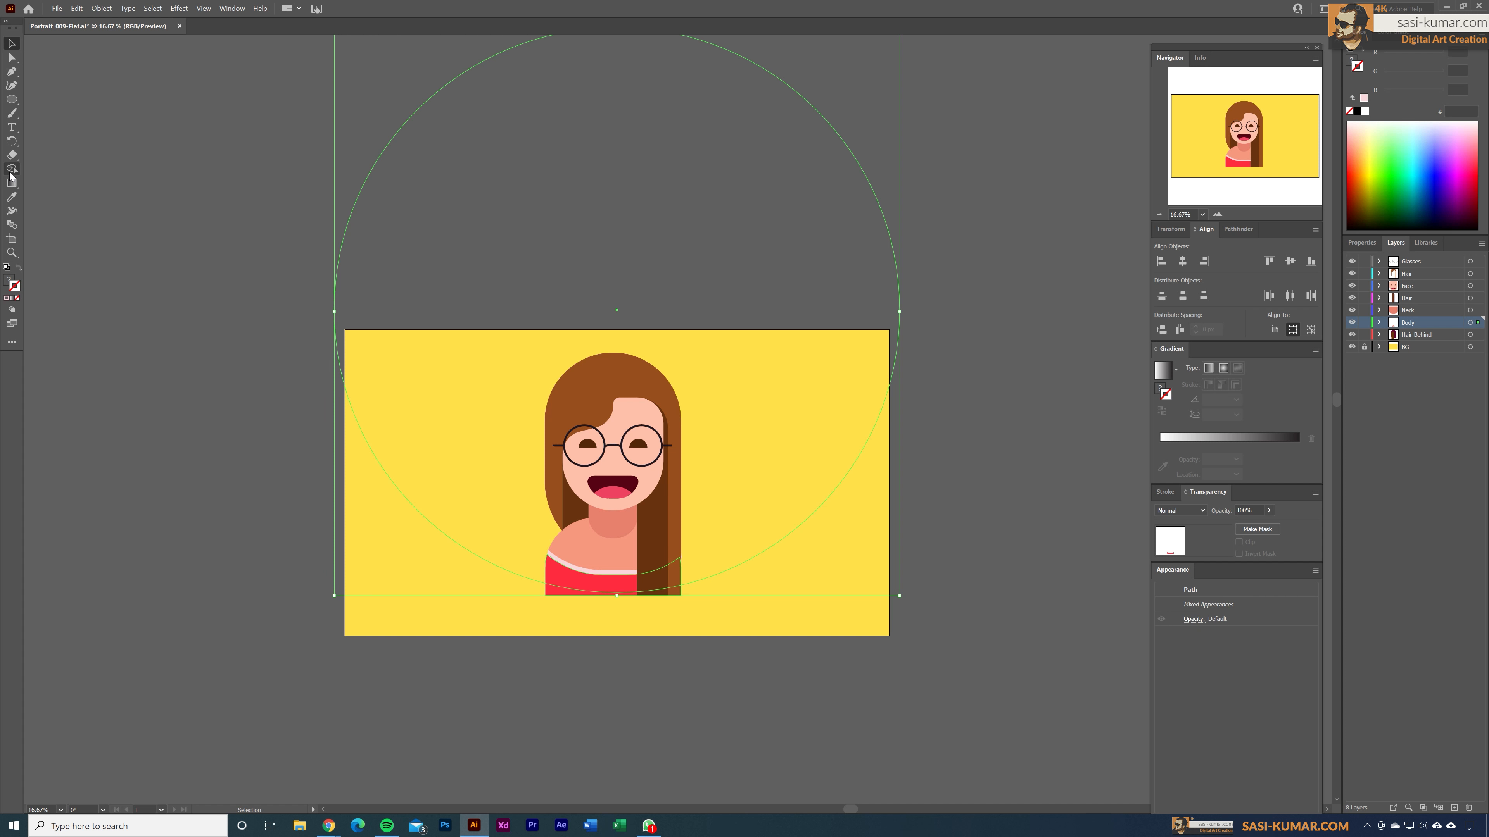
key(ctrl+equal)
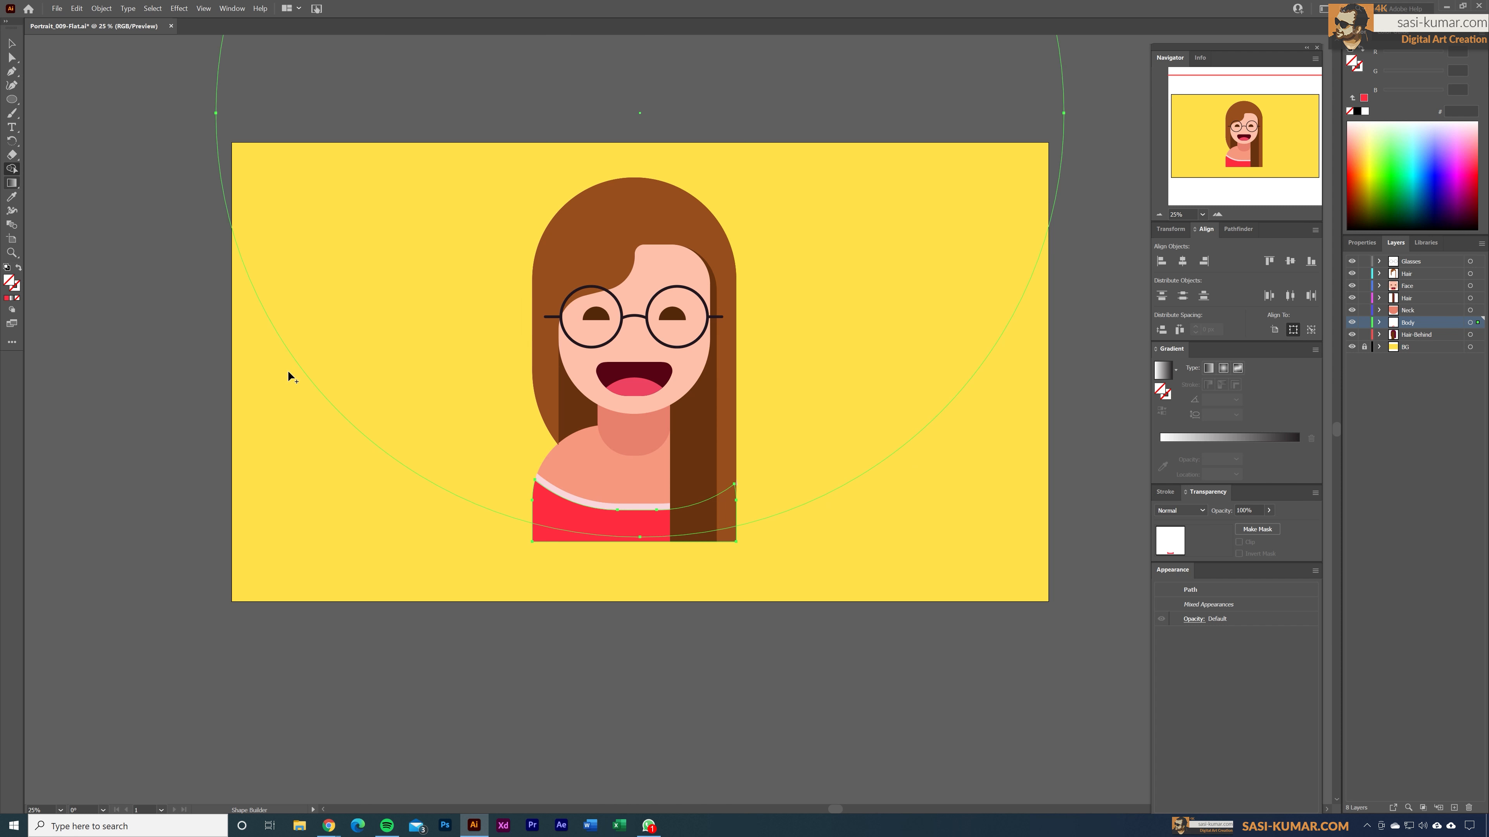
alt+click(542, 536)
key(v)
click(493, 570)
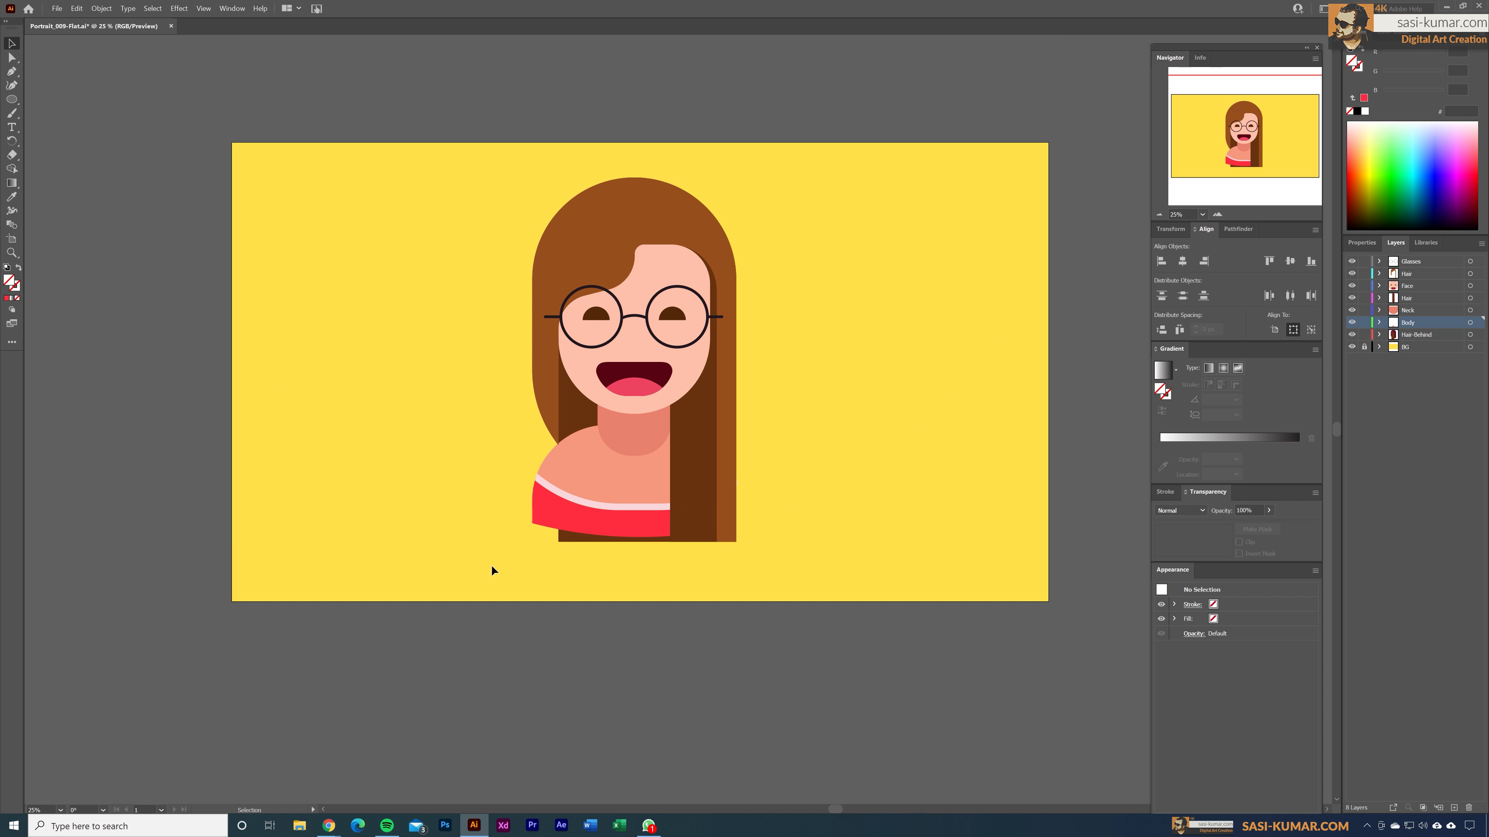
Transfer the large circle from the Body layer to the Hair Behind layer in place and select the rear hair panel with it.
drag(351, 557, 412, 437)
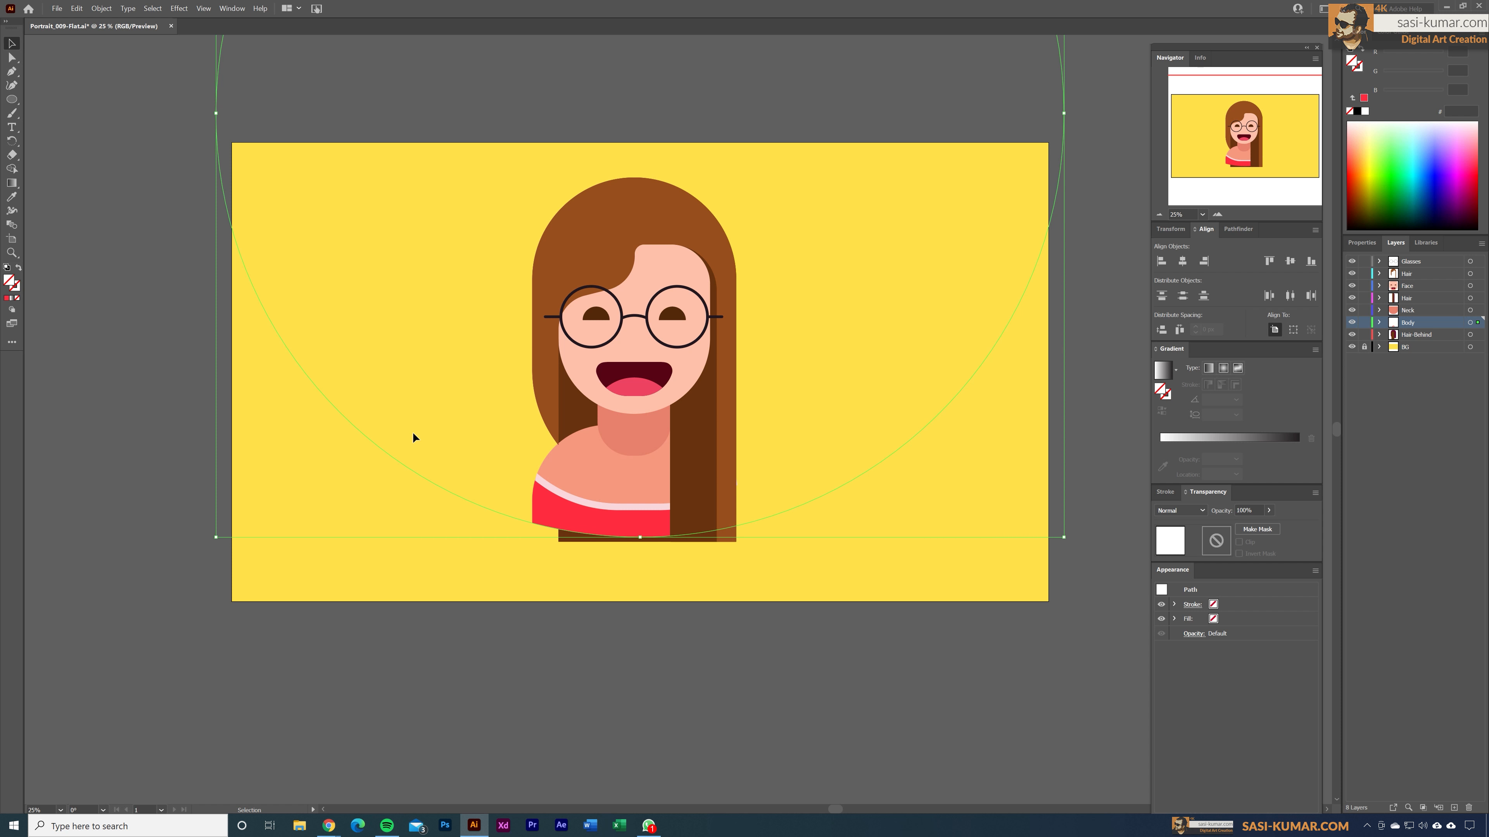
key(Delete)
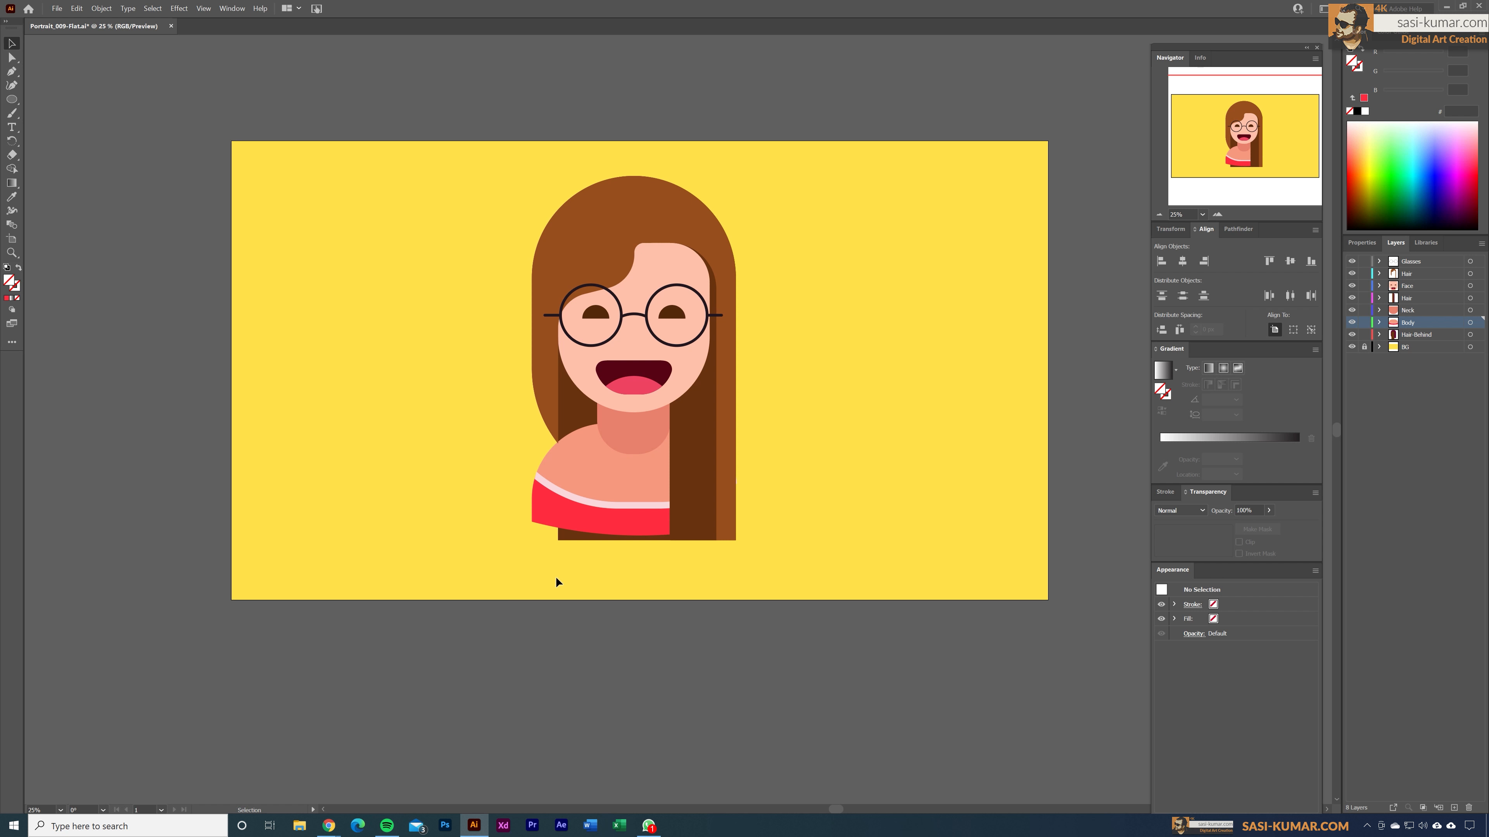
click(568, 539)
drag(567, 539, 561, 572)
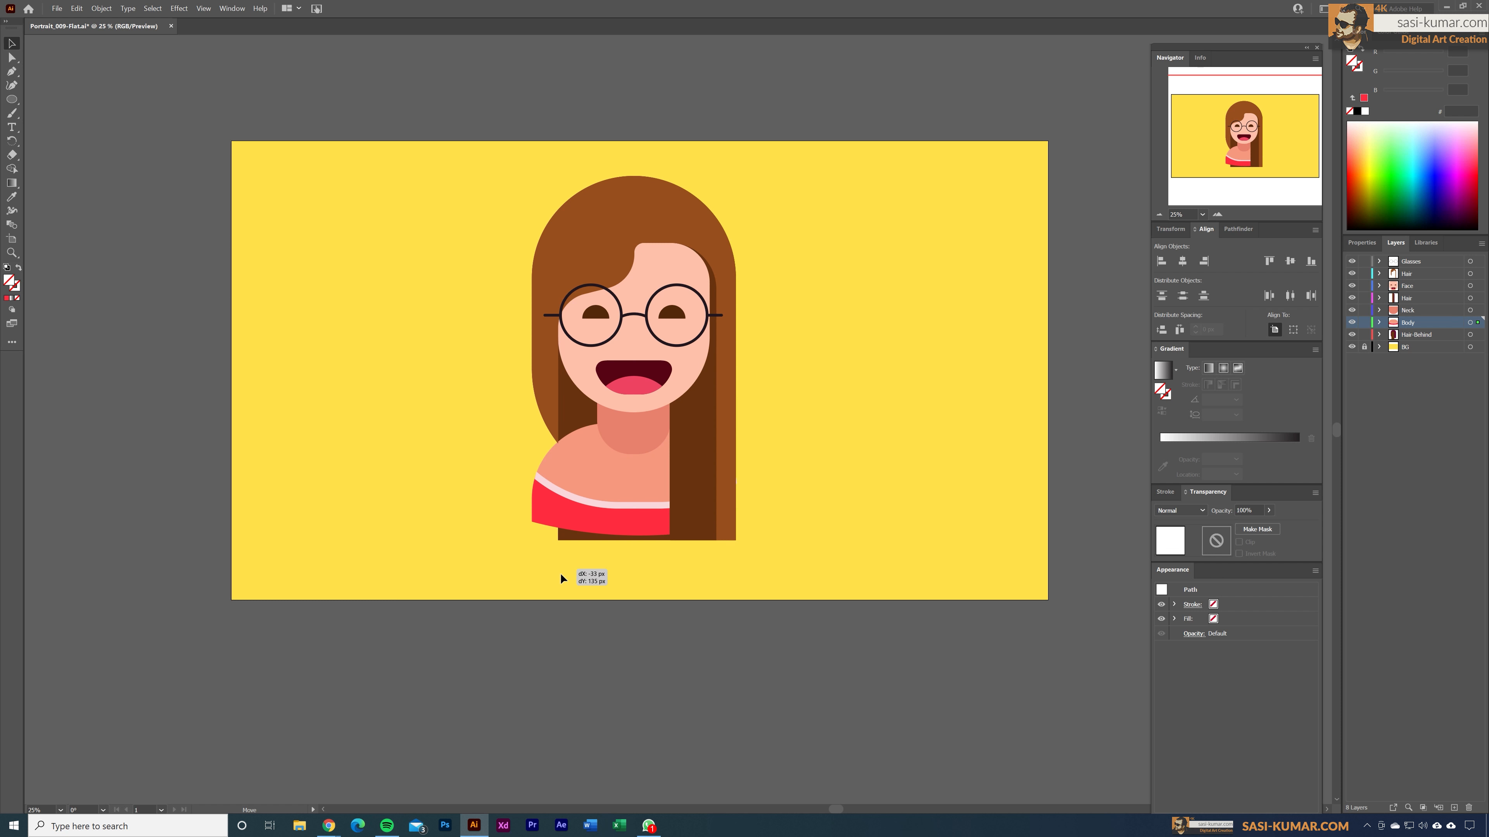
key(Delete)
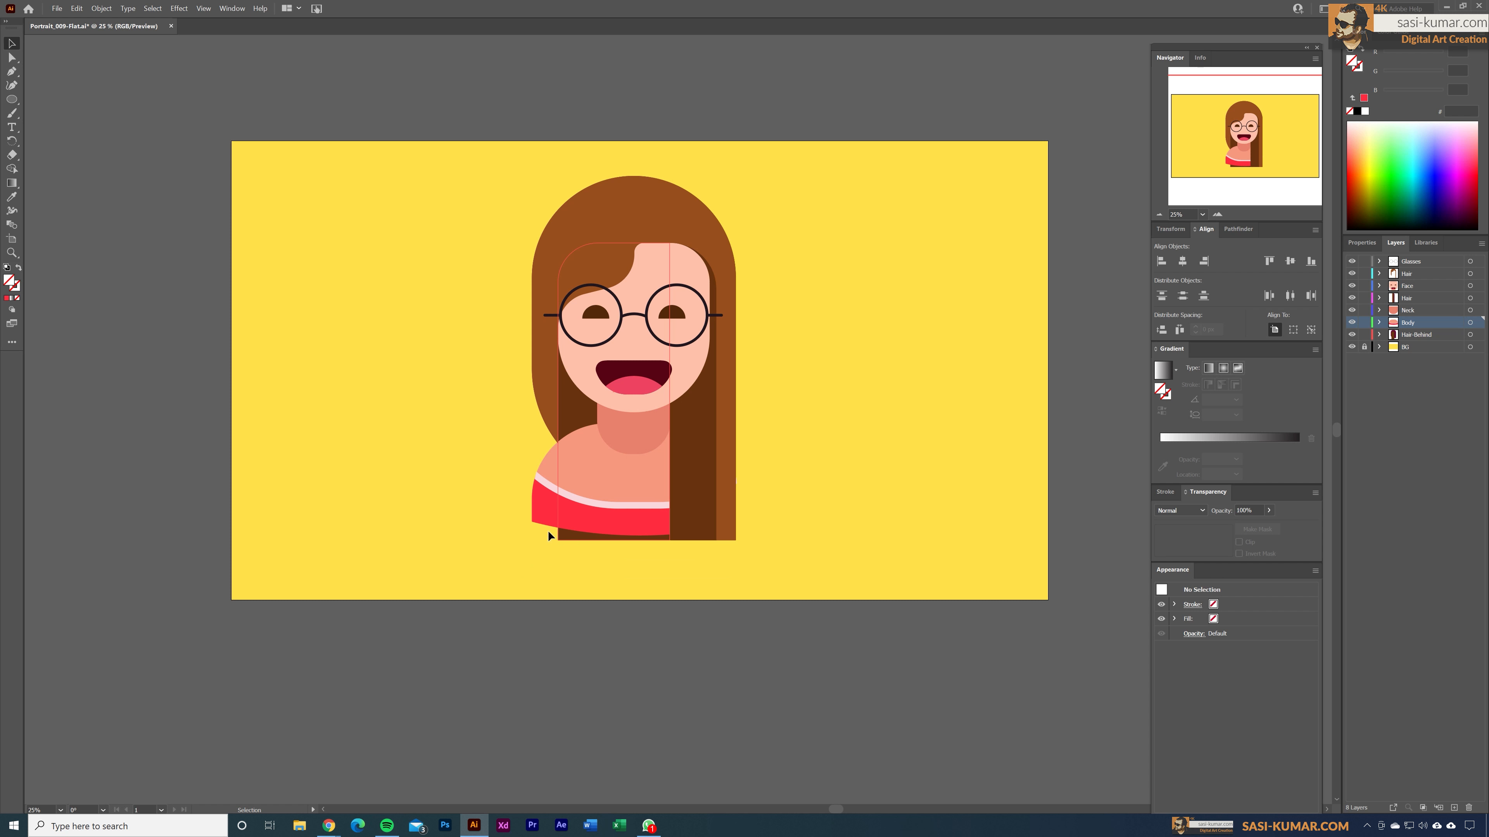
click(569, 539)
double_click(572, 542)
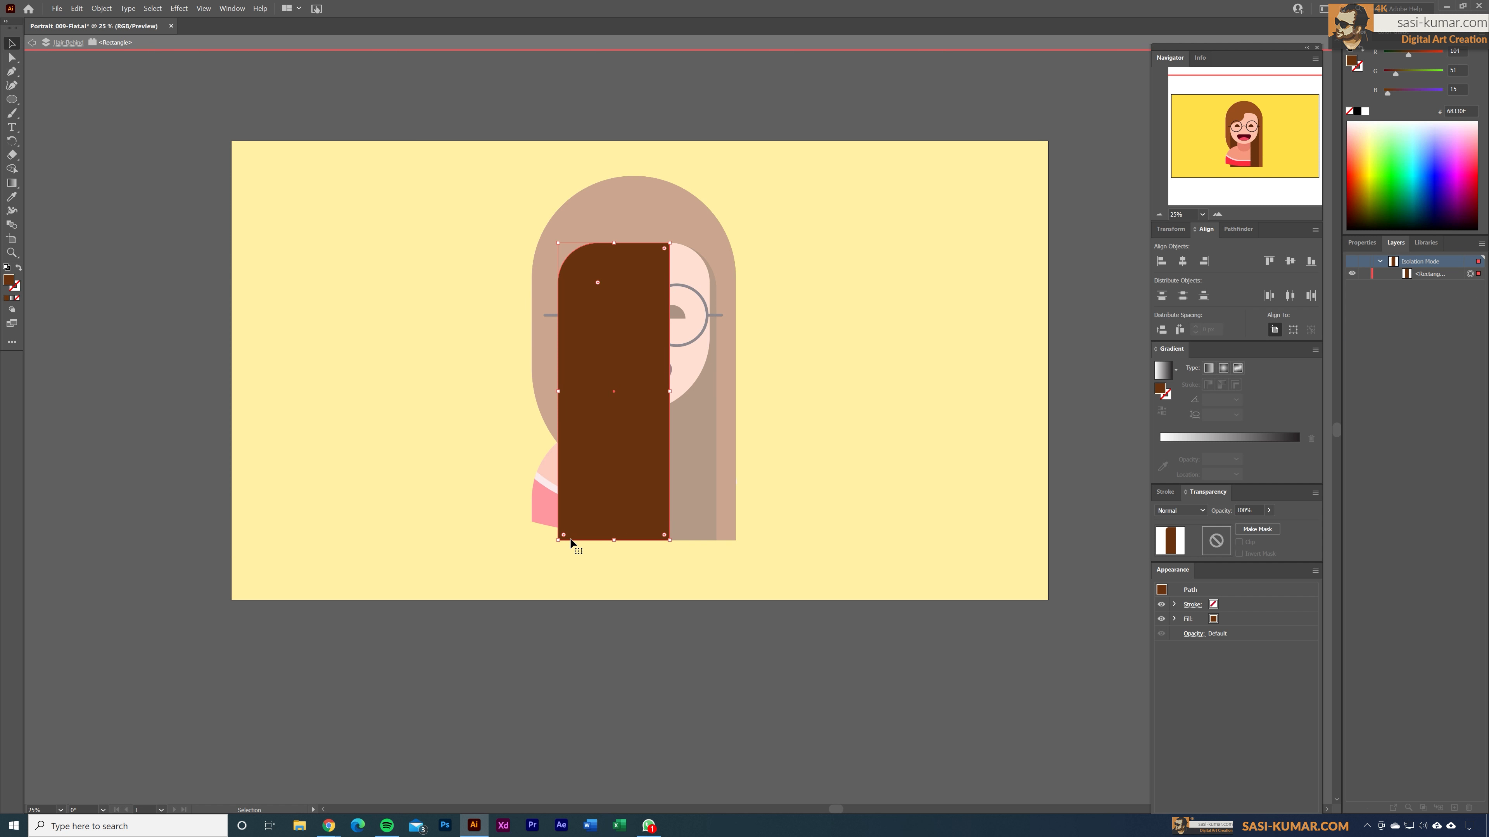
double_click(565, 583)
click(573, 533)
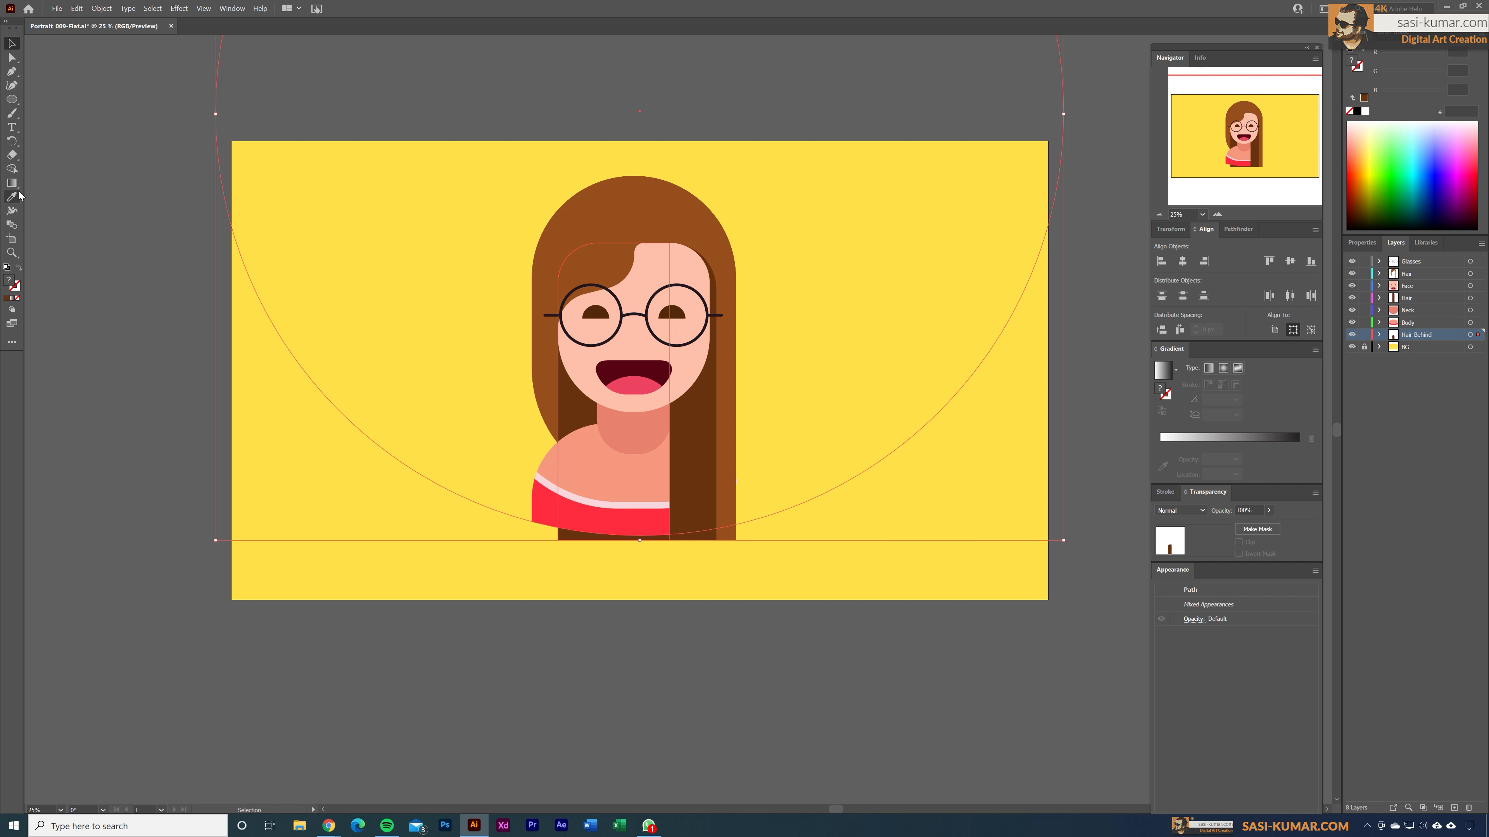
Remove the part of the rear hair panel that extends below the circle's arc with Shape Builder.
click(12, 169)
alt+click(571, 539)
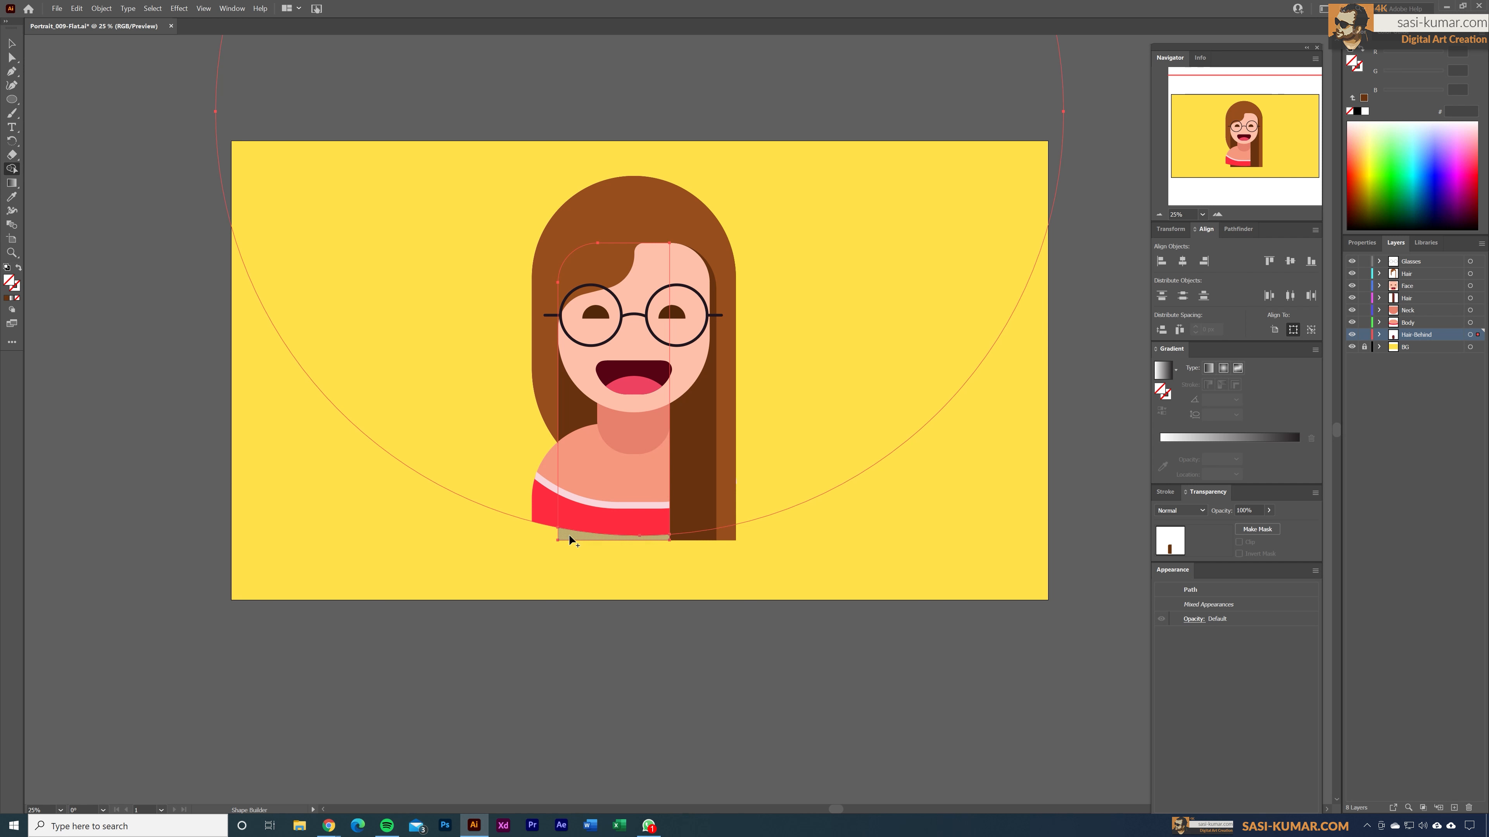
key(v)
click(529, 572)
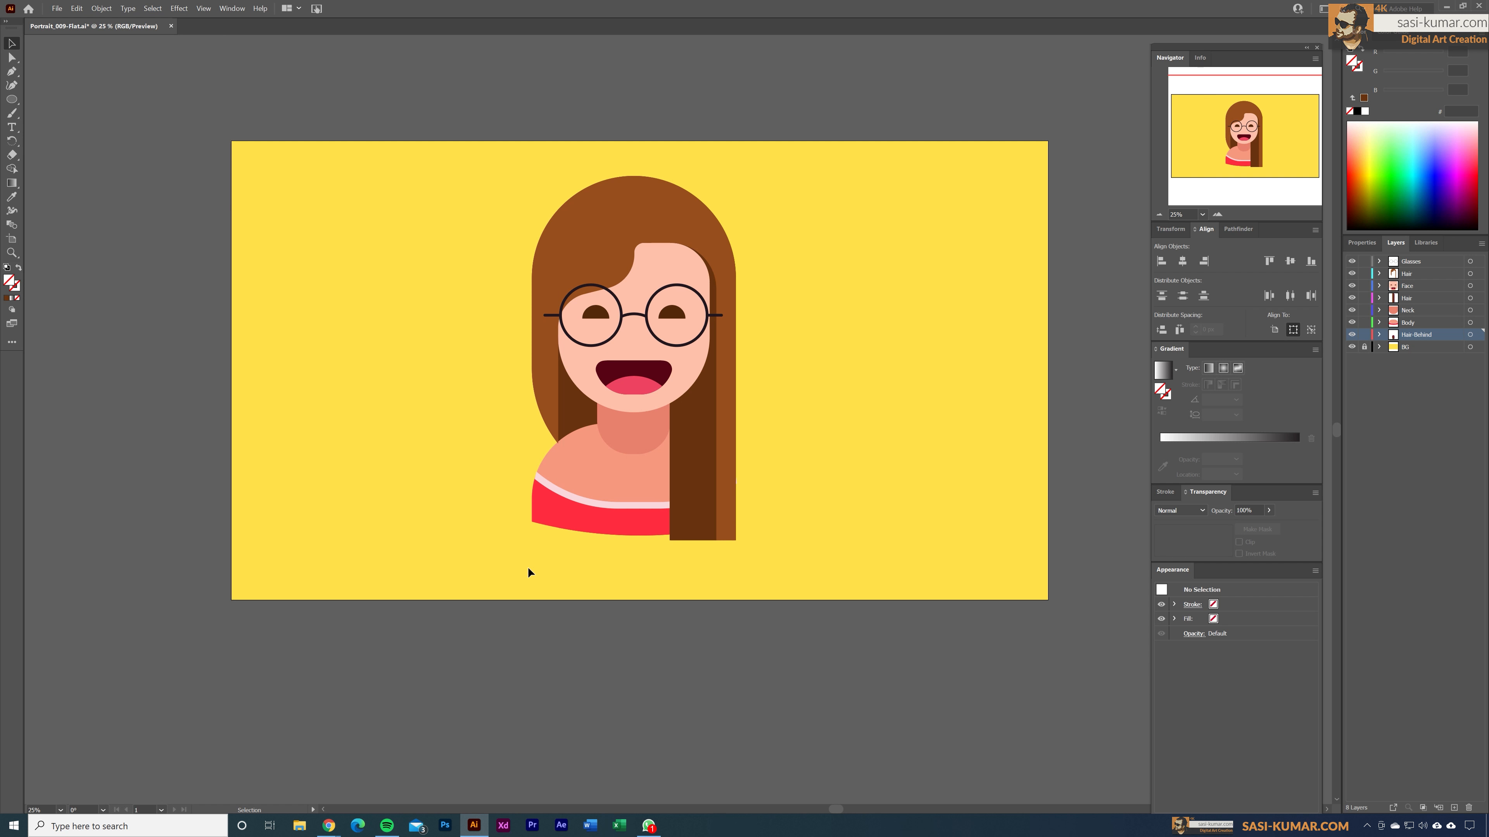
Move the large circle in place from the Hair Behind layer to the Hair layer below Face.
click(565, 538)
click(467, 543)
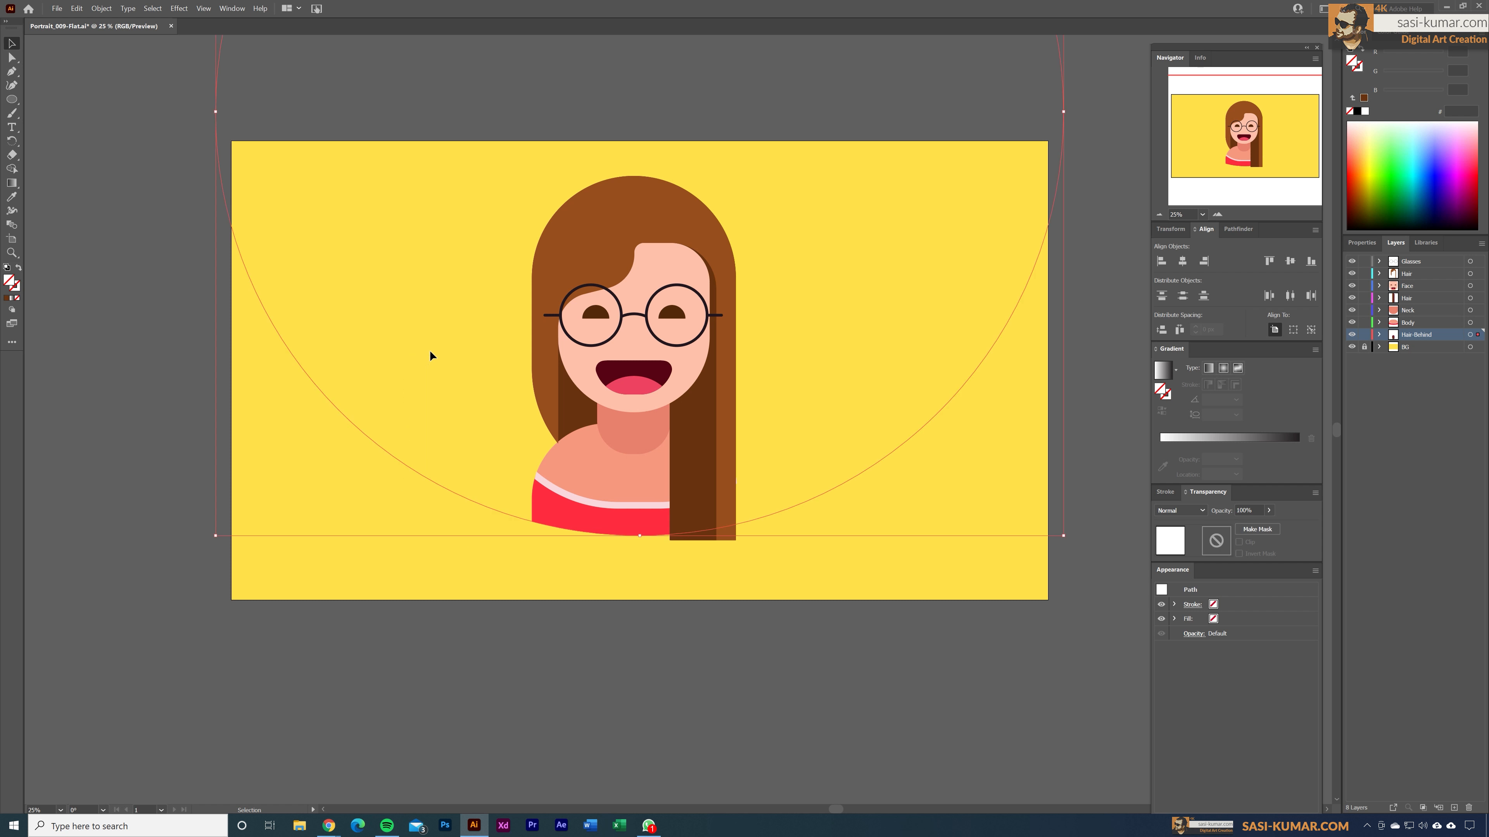
click(701, 539)
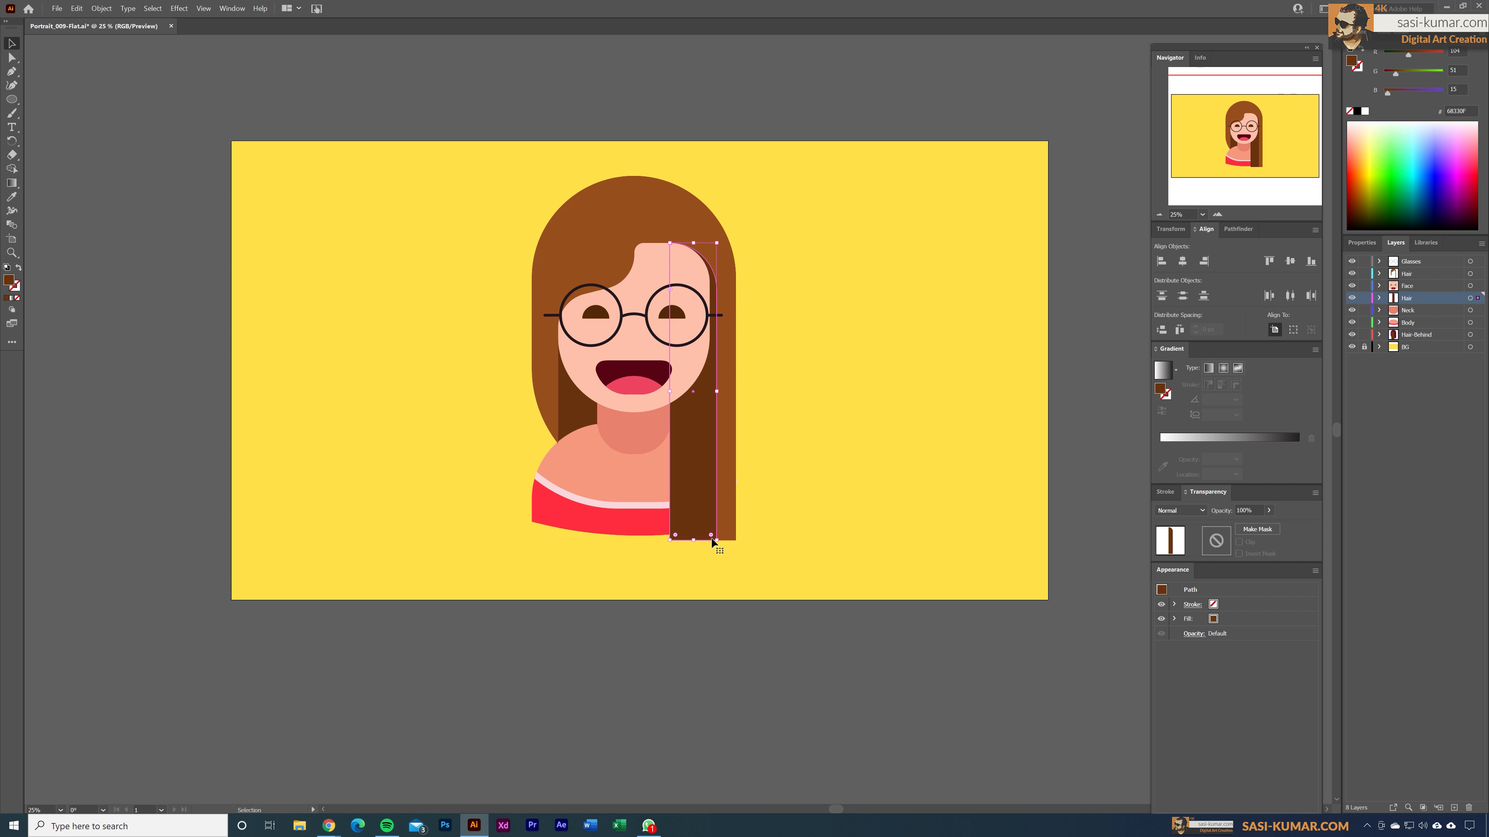
click(726, 537)
click(732, 563)
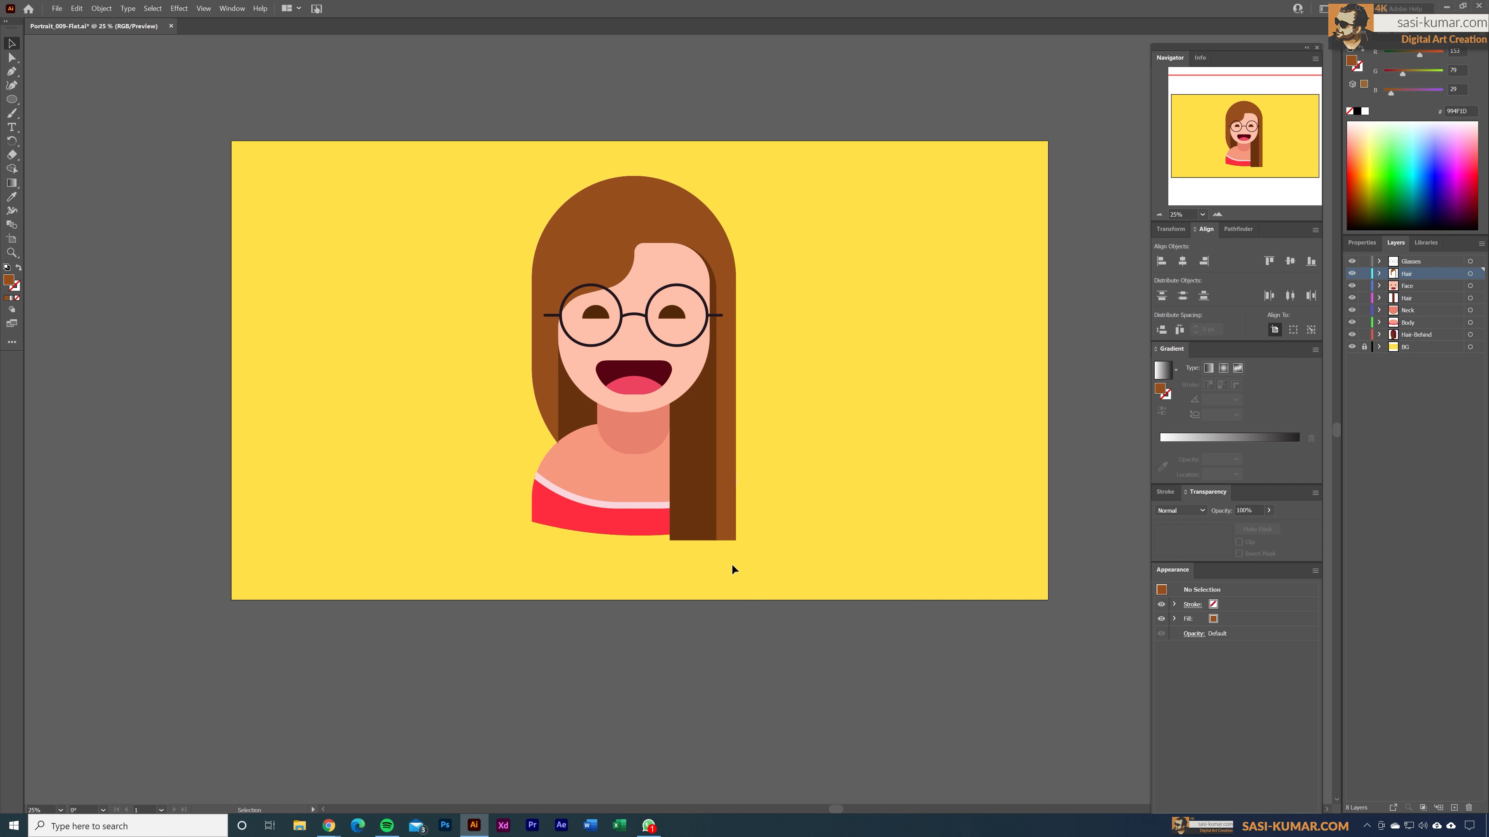
click(697, 511)
ctrl+click(696, 511)
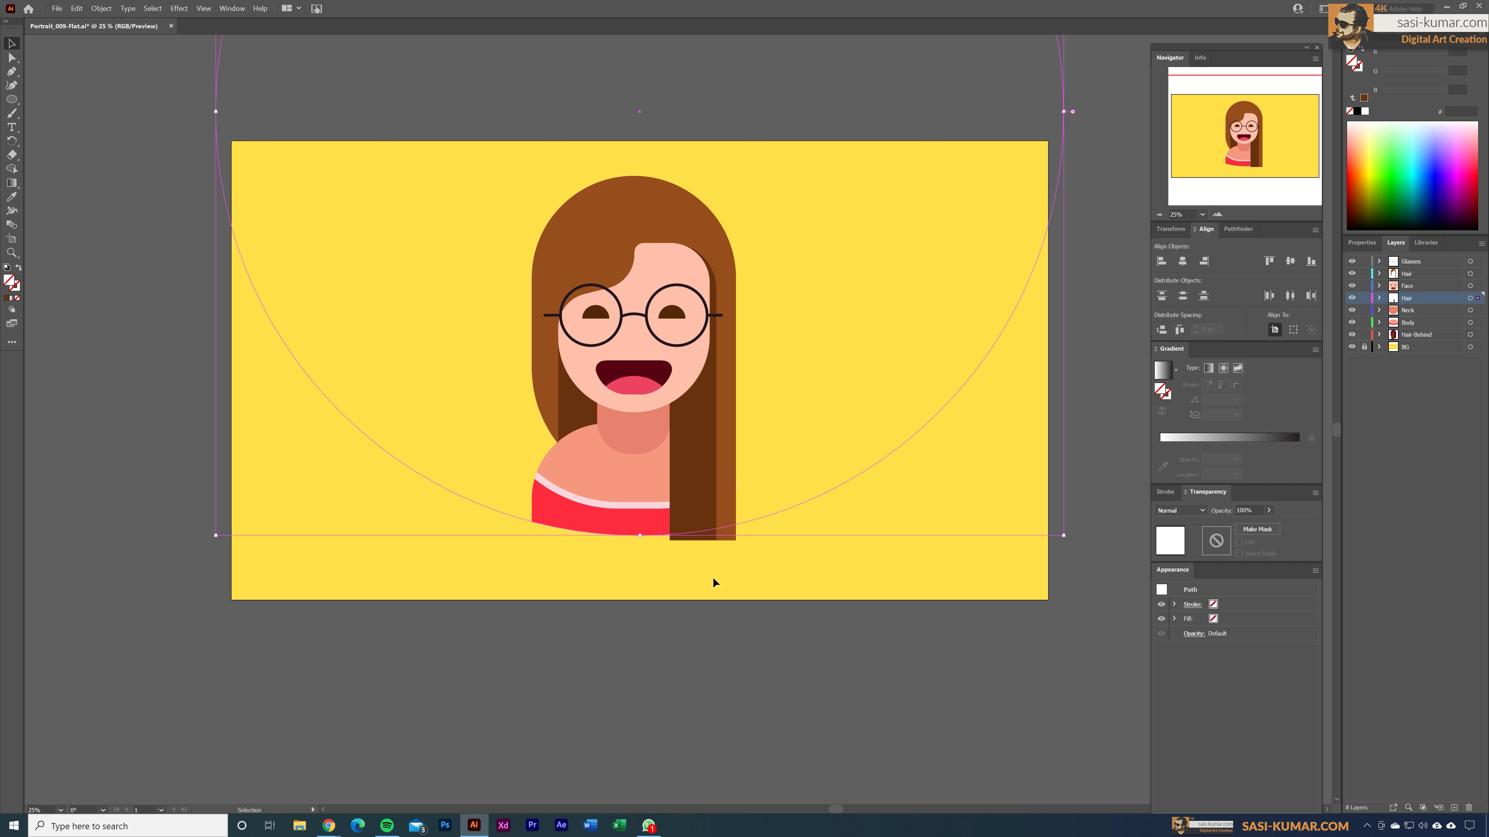
Trim the bottom of the dark brown front hair strand along the circle's arc with Shape Builder.
shift+click(711, 540)
click(12, 169)
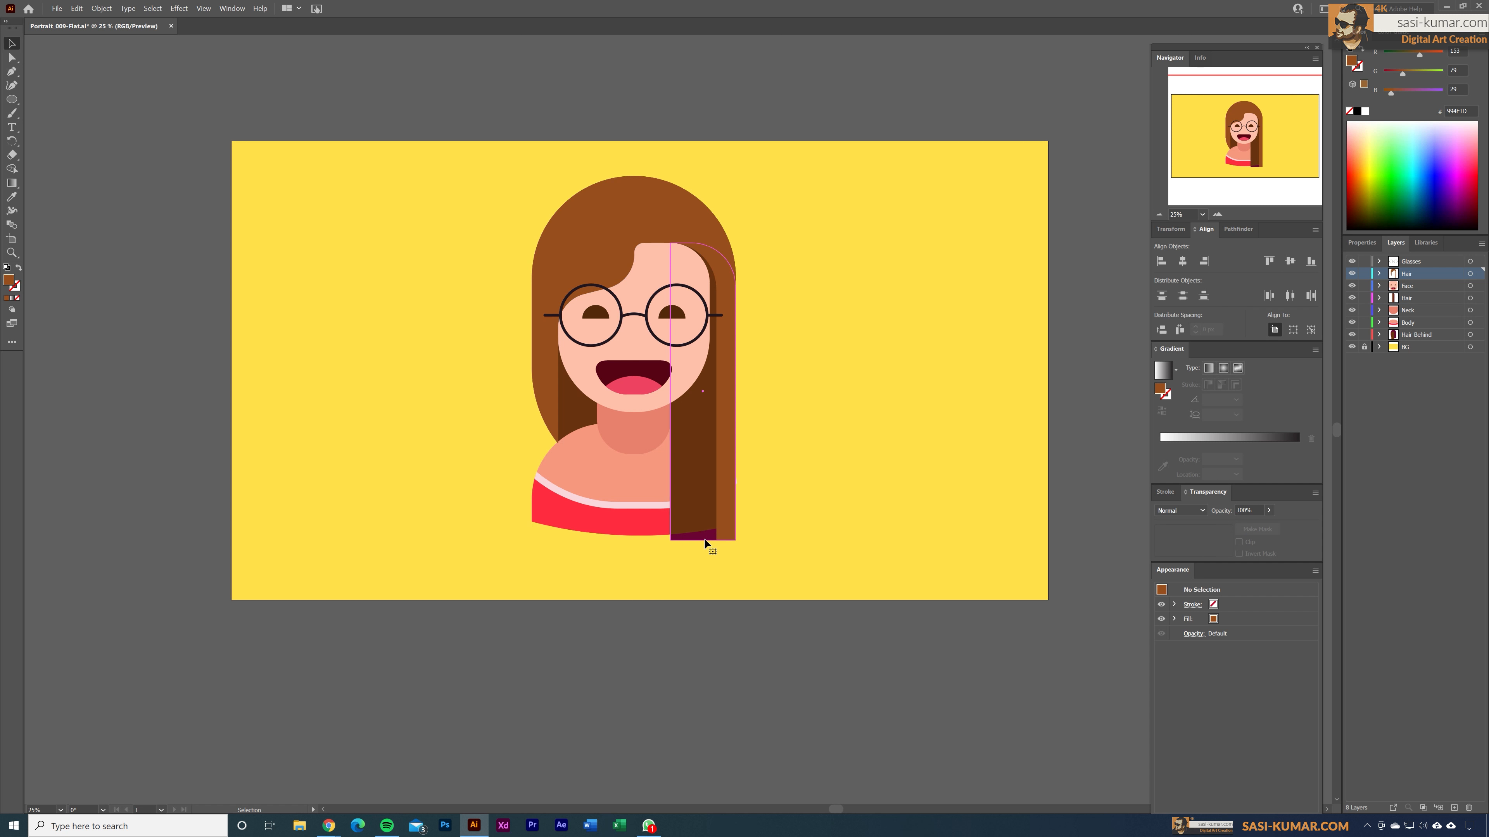
click(711, 528)
key(v)
shift+click(697, 535)
click(12, 168)
alt+click(707, 536)
key(v)
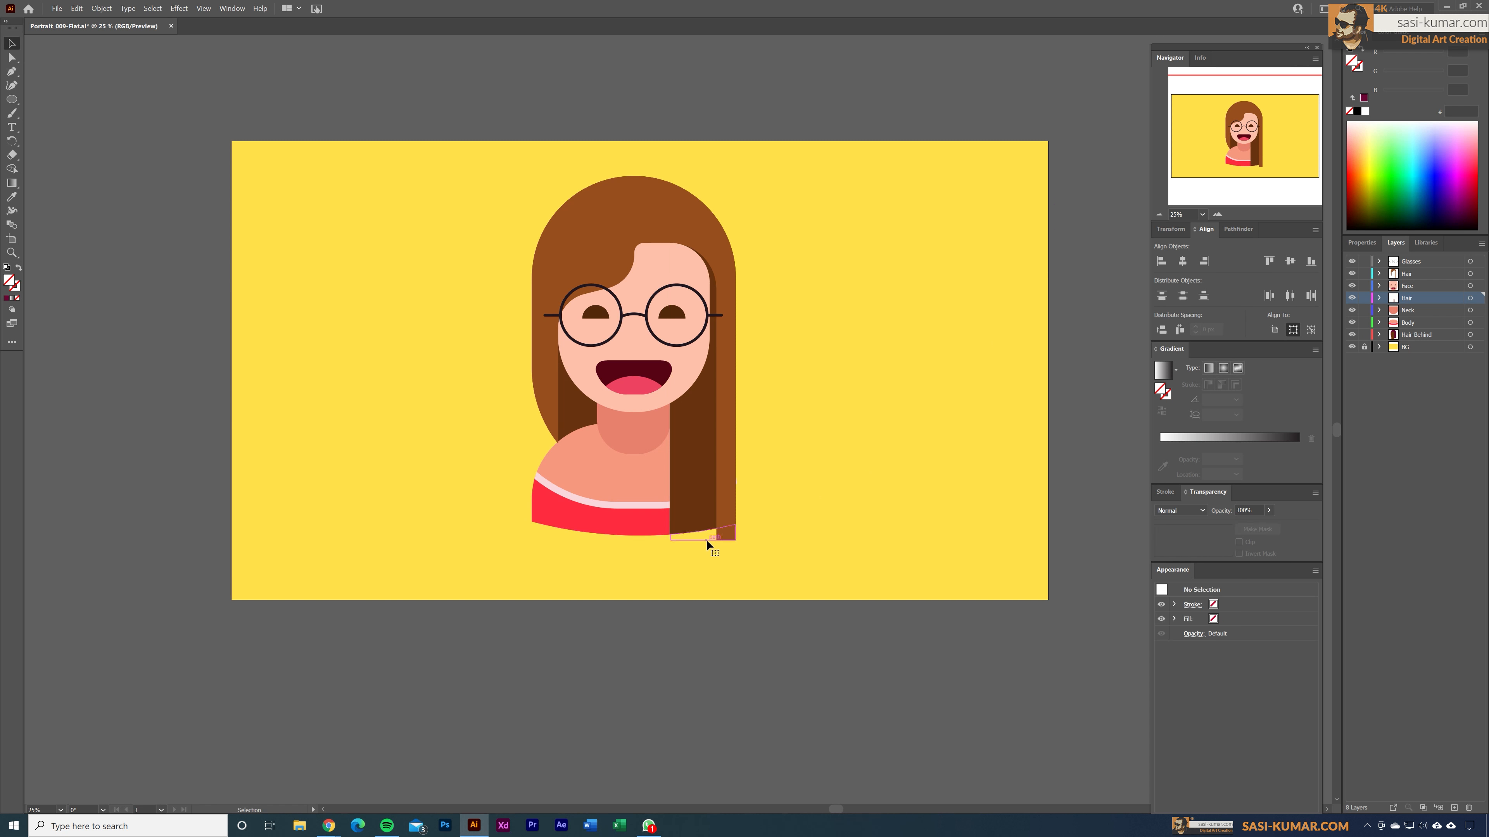
Move the large circle to the Hair layer above Face and trim the lighter brown hair's bottom end along its arc.
click(724, 534)
click(717, 593)
click(724, 531)
shift+click(538, 532)
key(ctrl+7)
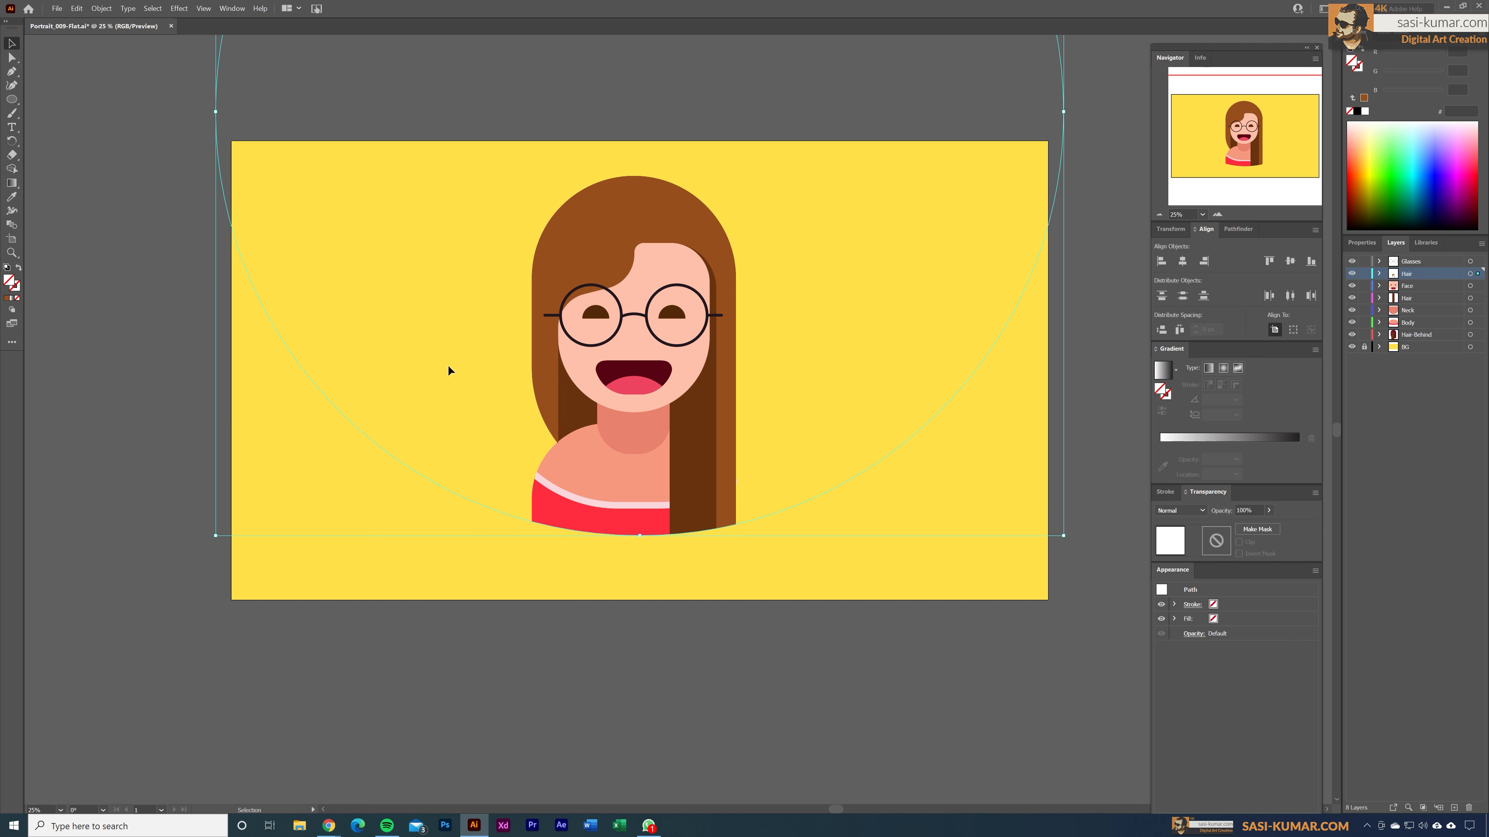
Remove the large trimming circle from the Hair layer above Face.
click(671, 546)
scroll(618, 674, down, 1)
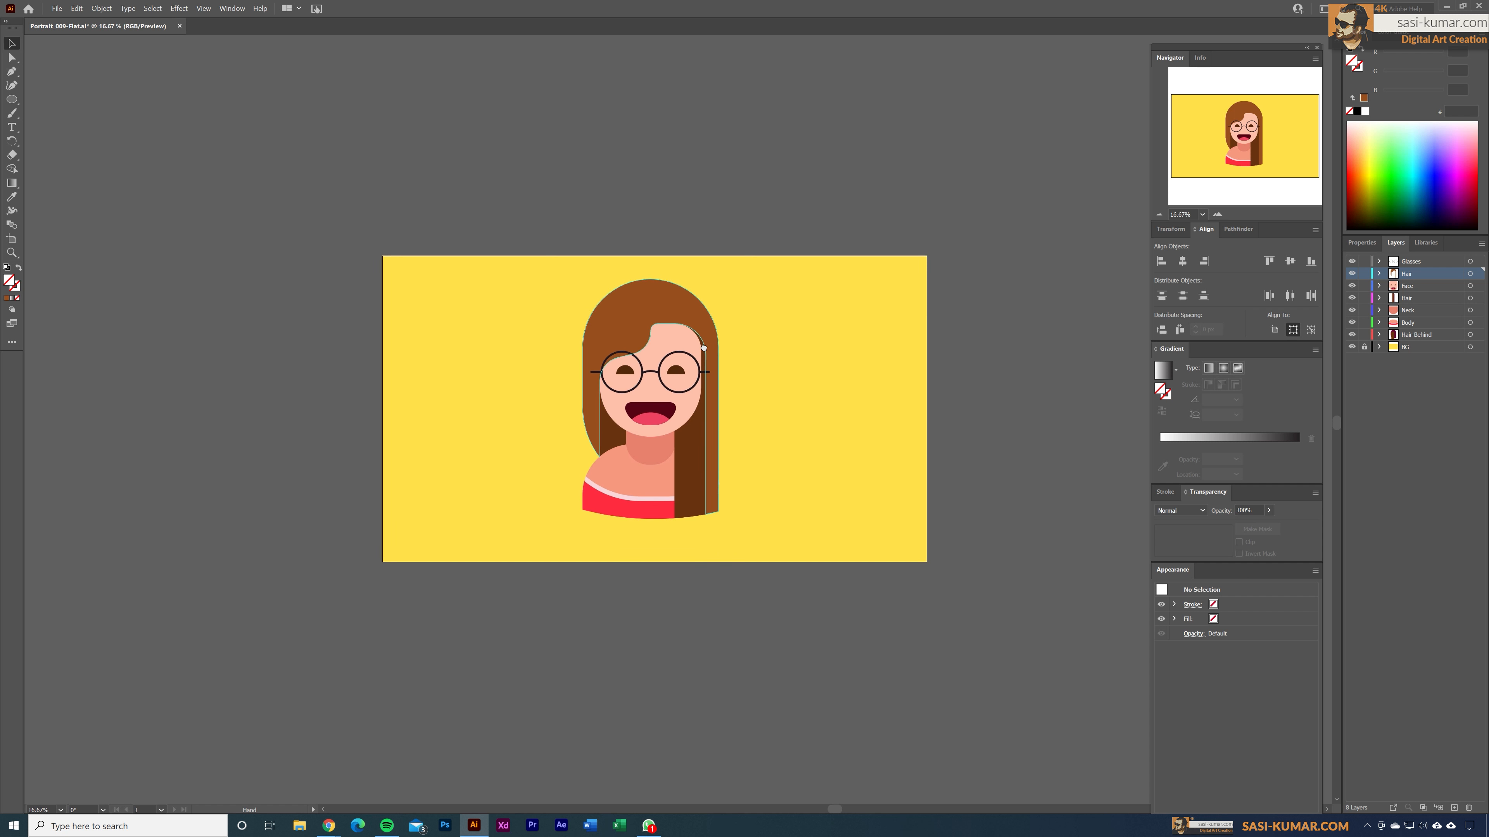
scroll(677, 566, up, 1)
scroll(686, 598, down, 1)
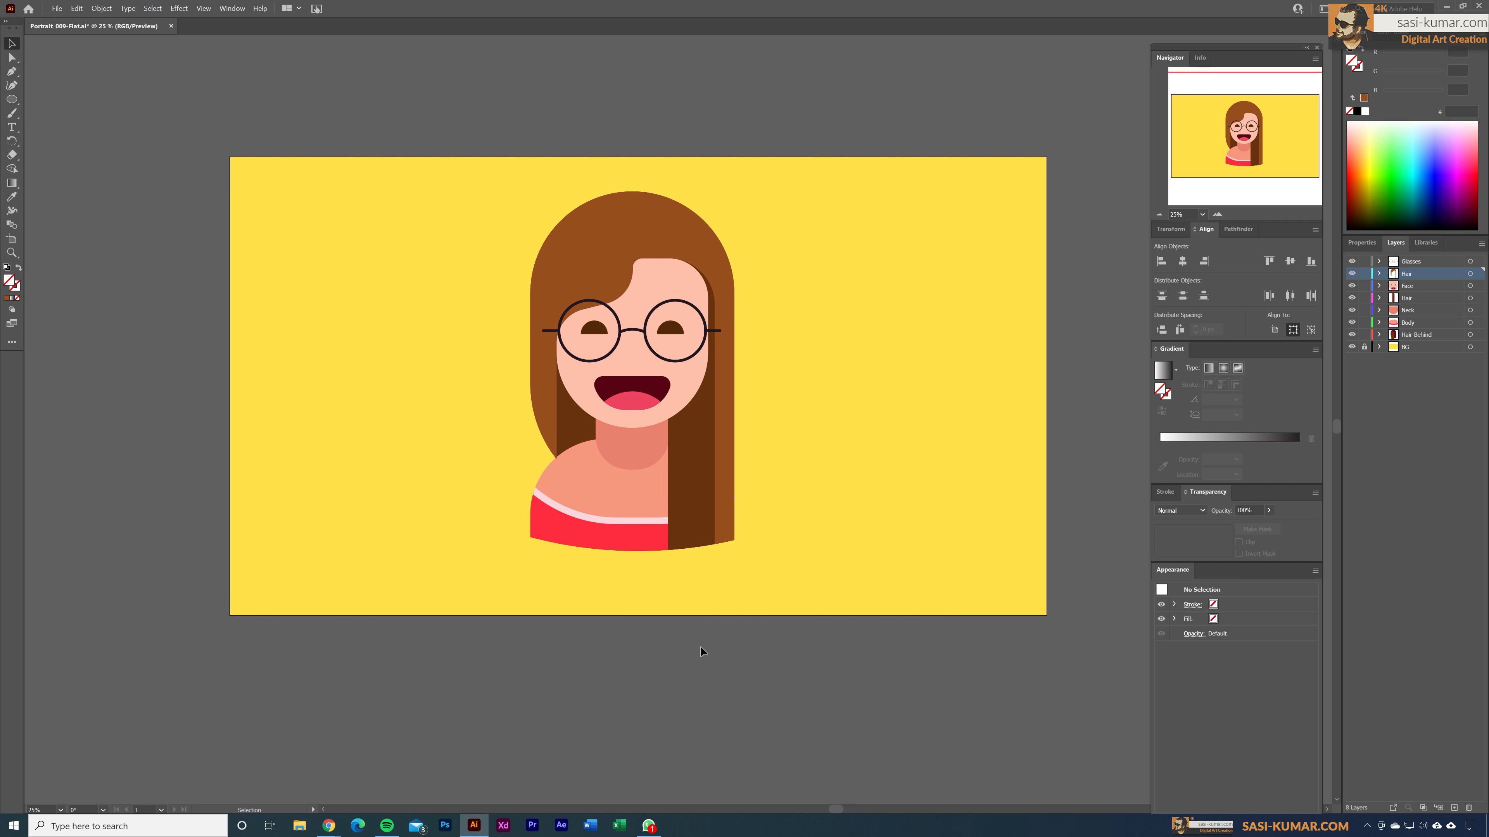
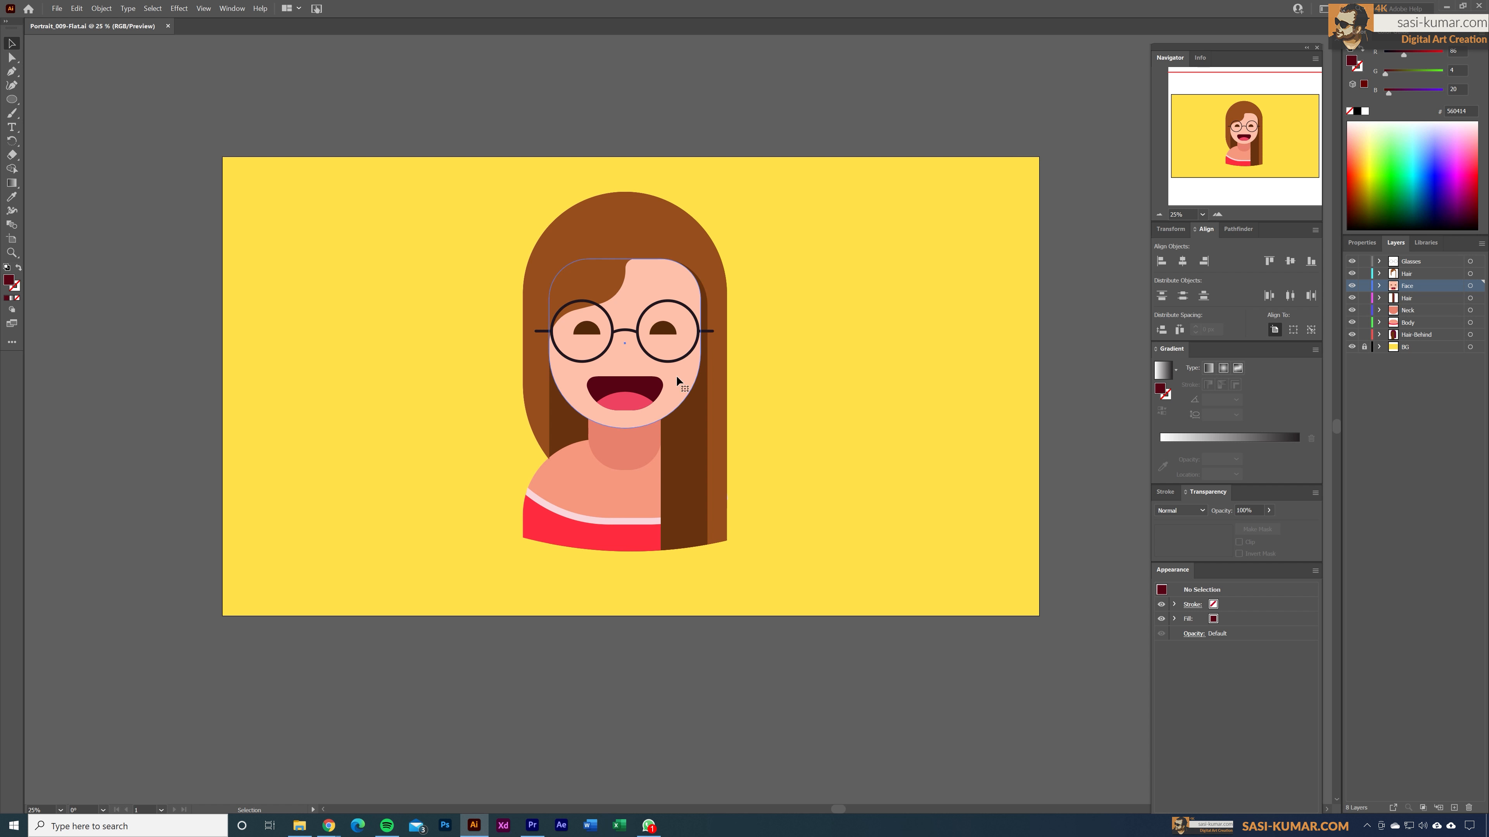
Duplicate the face shape in front of itself and enlarge the copy proportionally about its center.
click(676, 376)
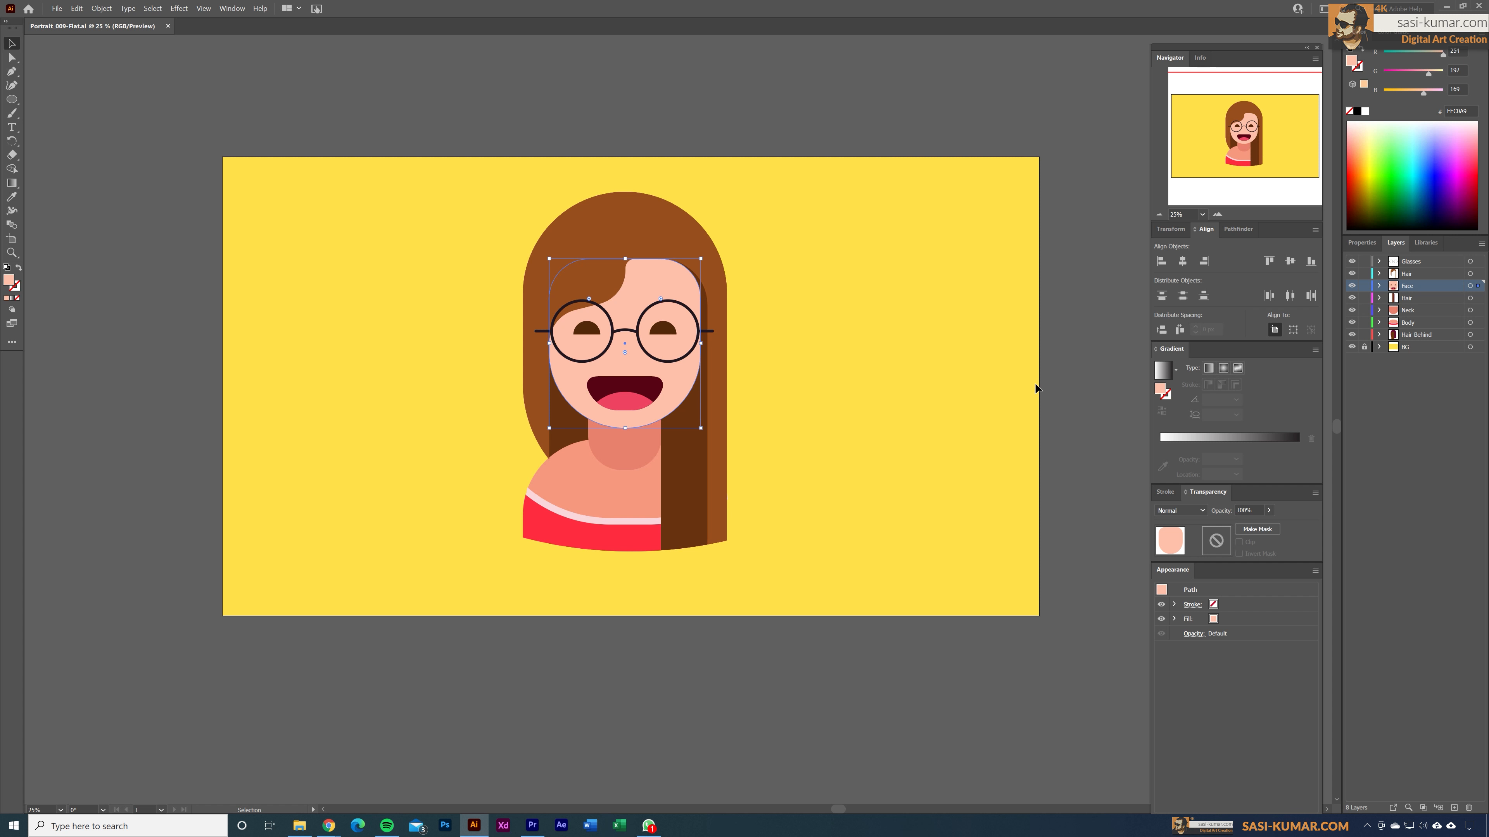
click(1085, 338)
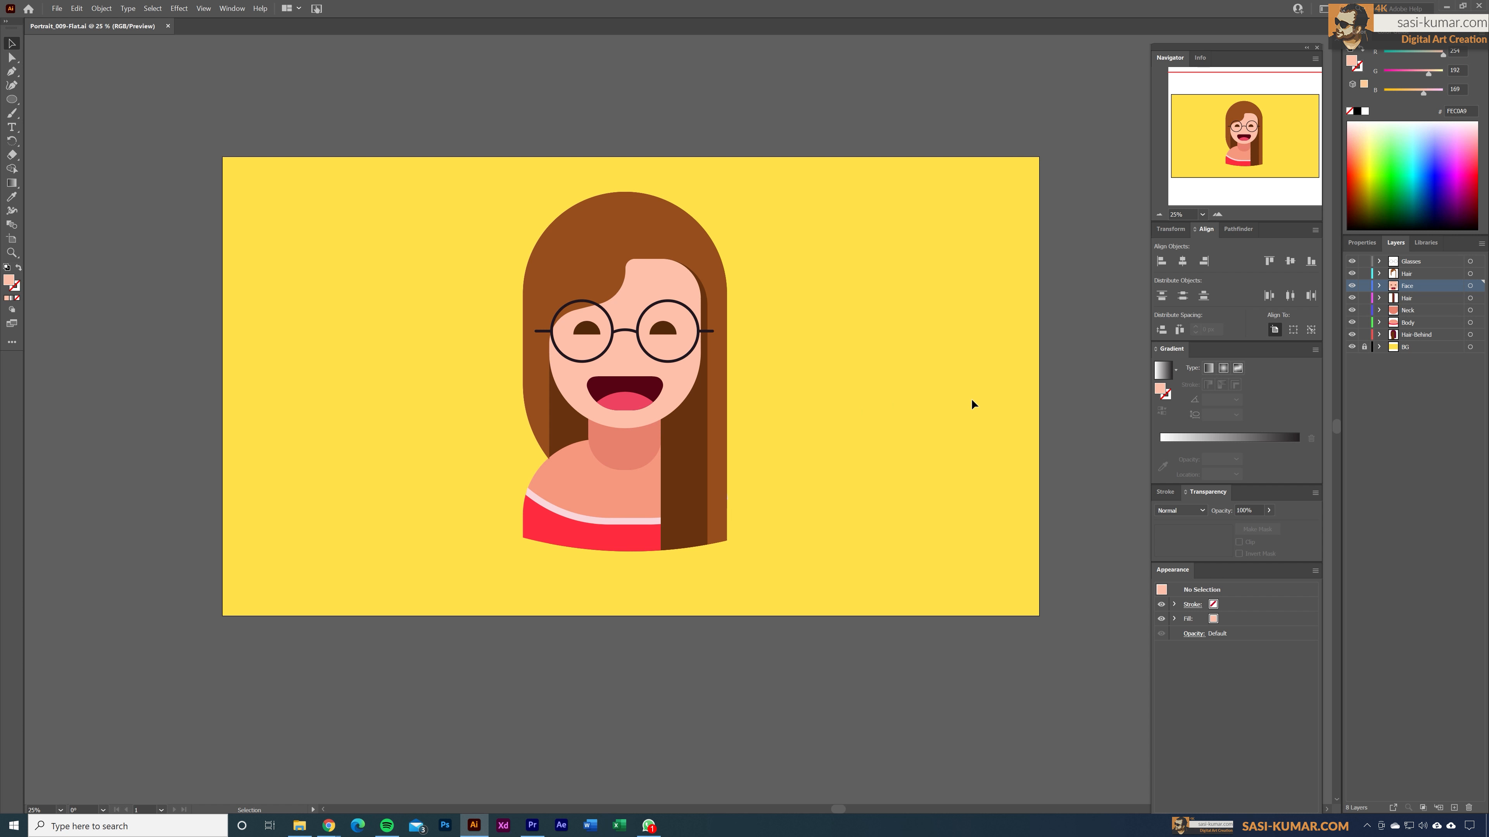
key(ctrl+z)
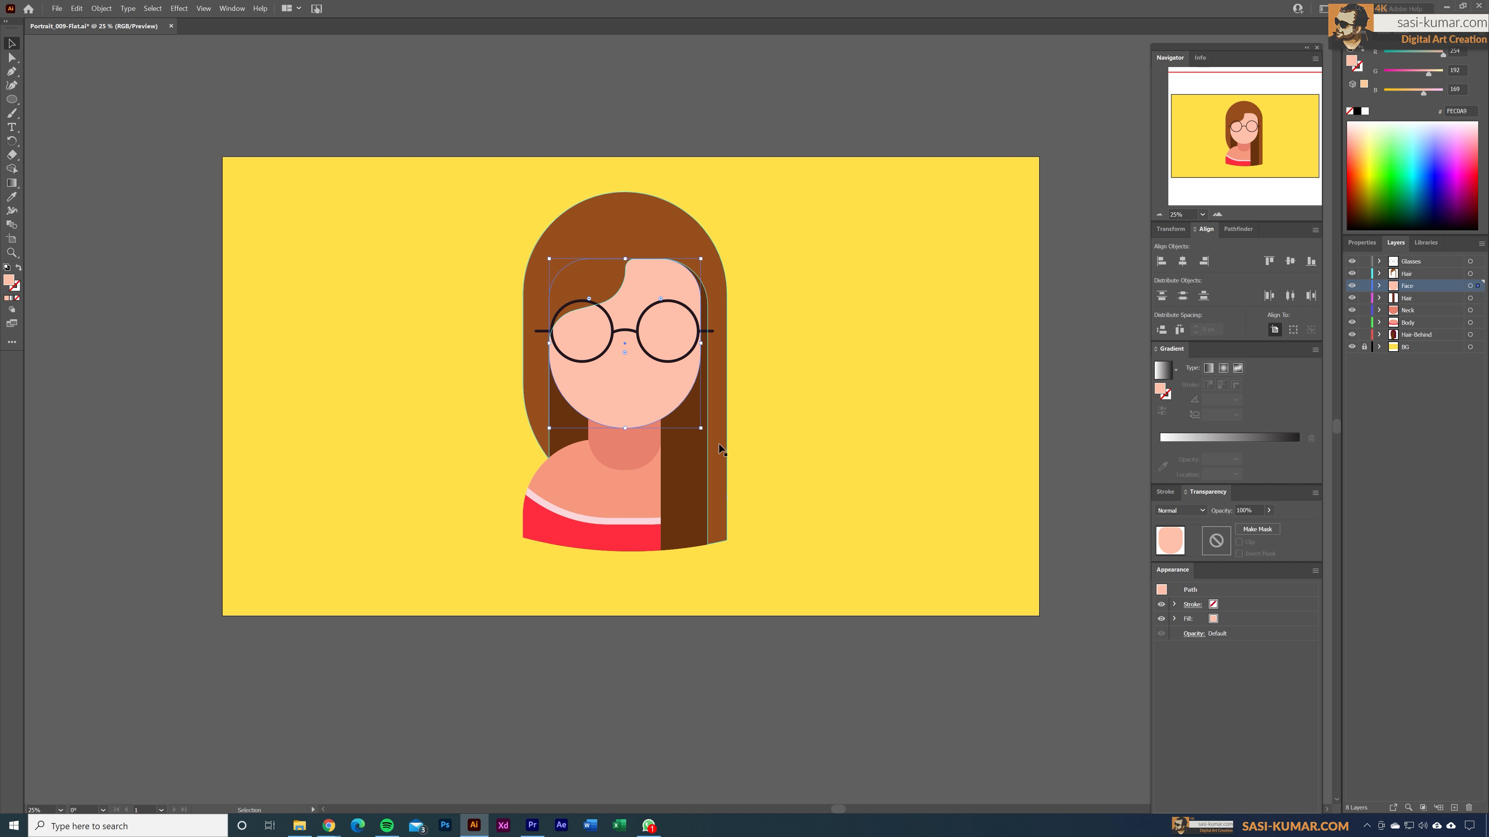
drag(701, 428, 719, 449)
Swap the enlarged face copy's fill and stroke, and move the outline up slightly over the head.
key(x)
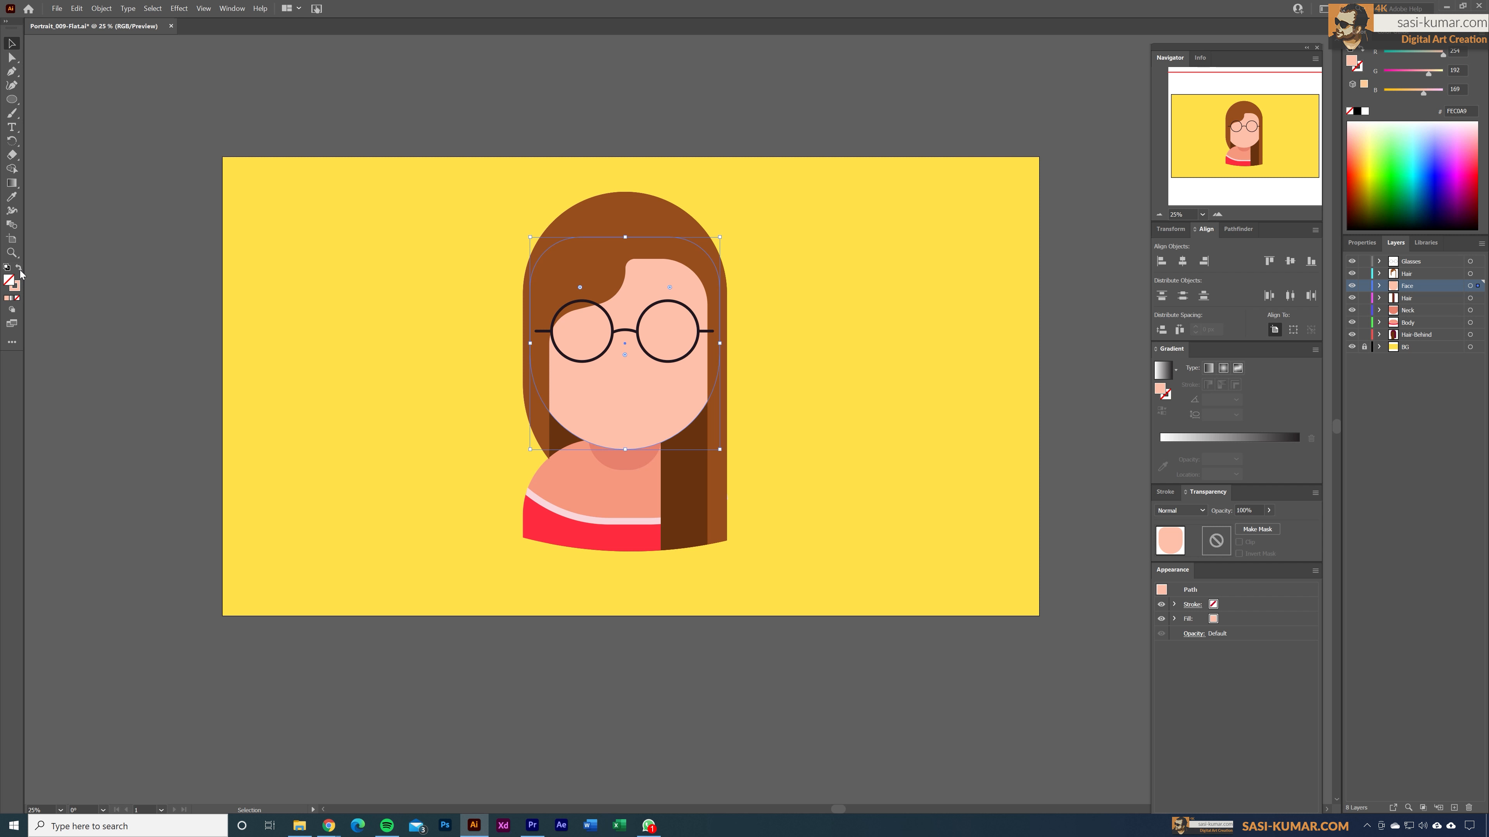
click(19, 269)
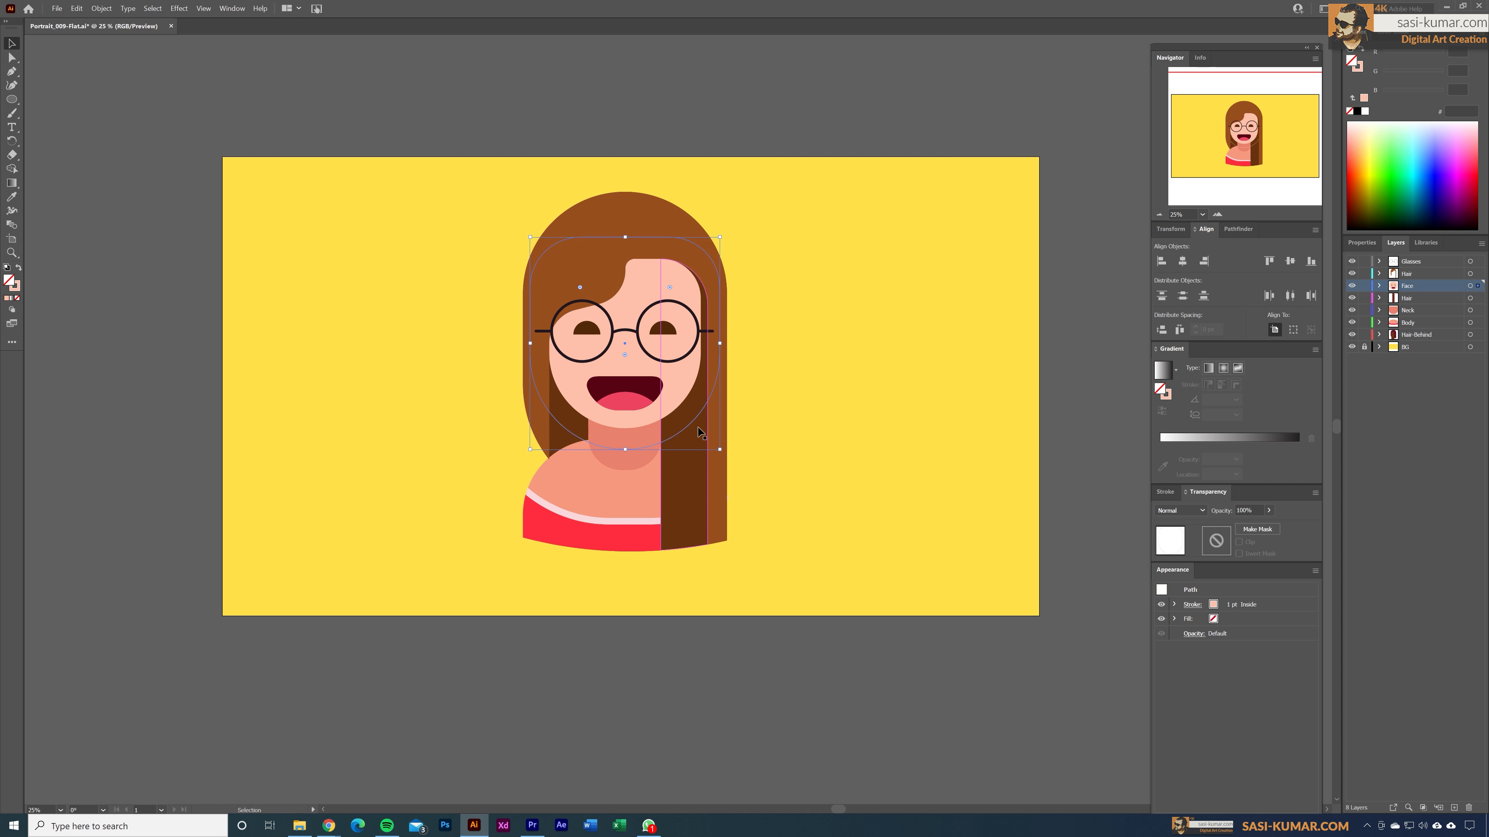
drag(689, 431, 691, 417)
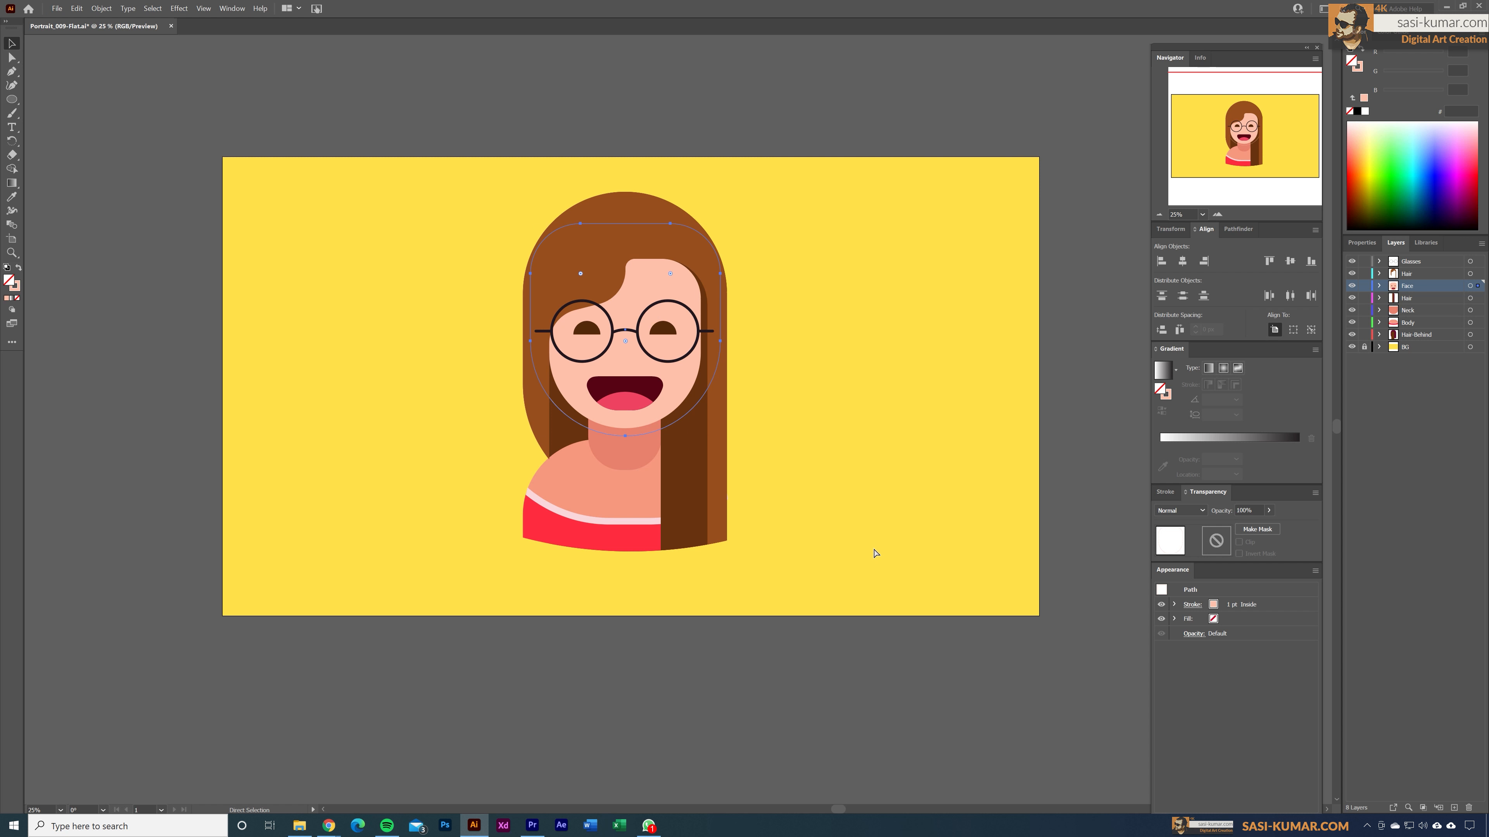
Transfer the enlarged face outline in place into isolation mode for the dark brown front hair strand.
click(874, 551)
click(687, 427)
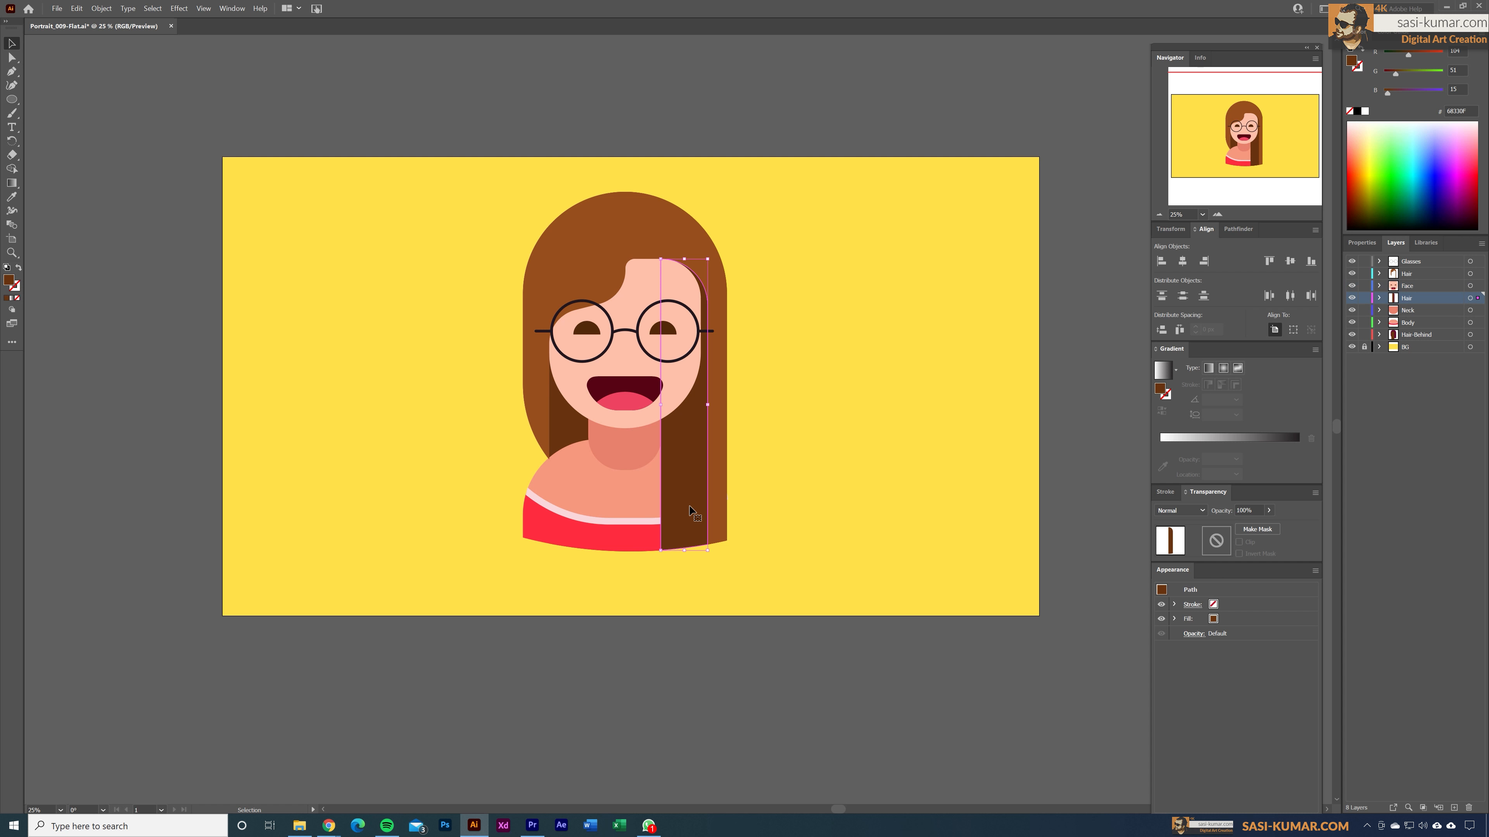
double_click(687, 459)
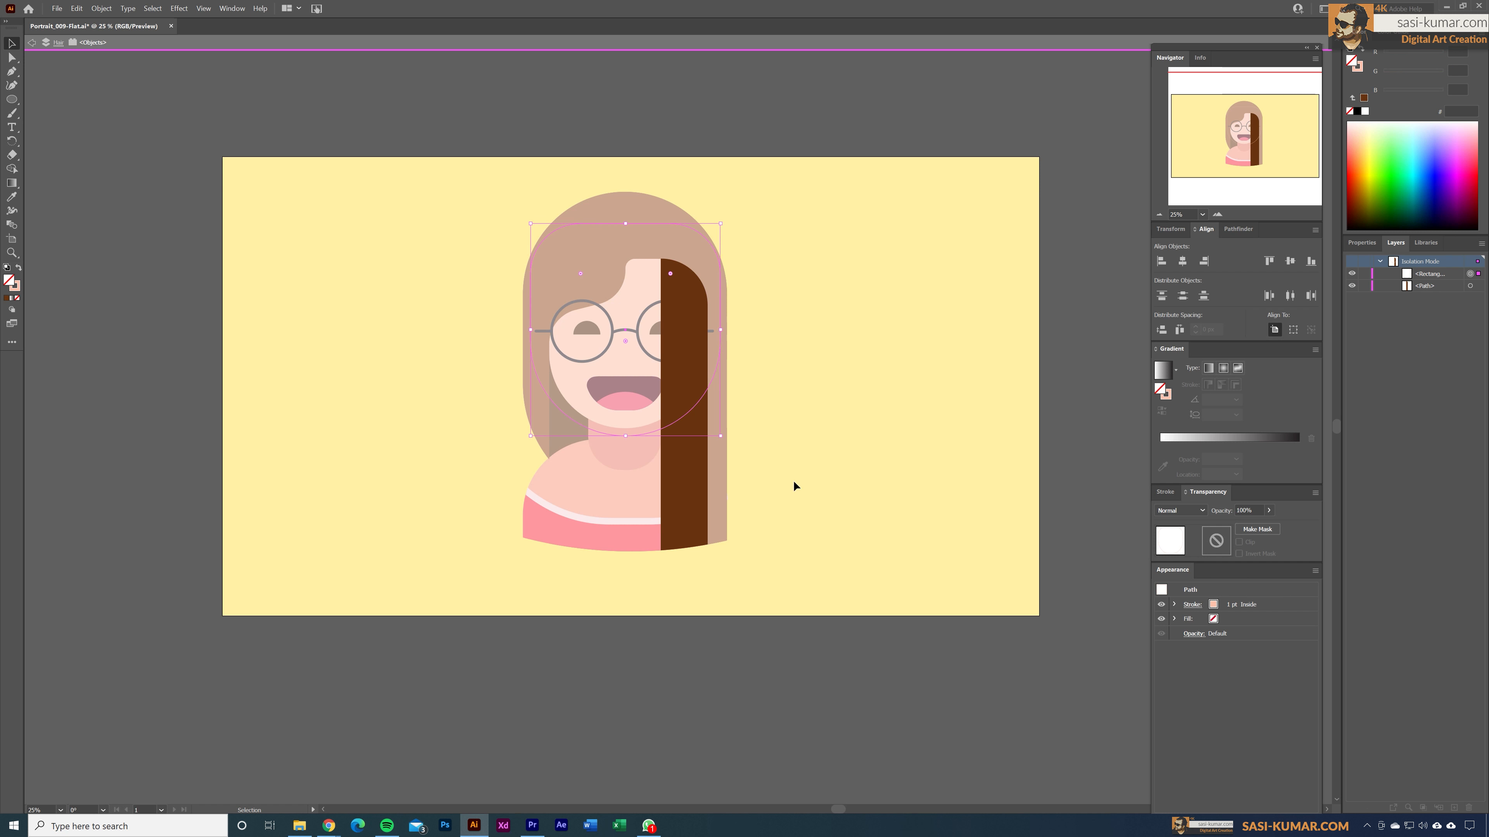
Remove the stroke from the enlarged face outline and split the dark brown front hair strand along it with the Shape Builder tool.
click(17, 298)
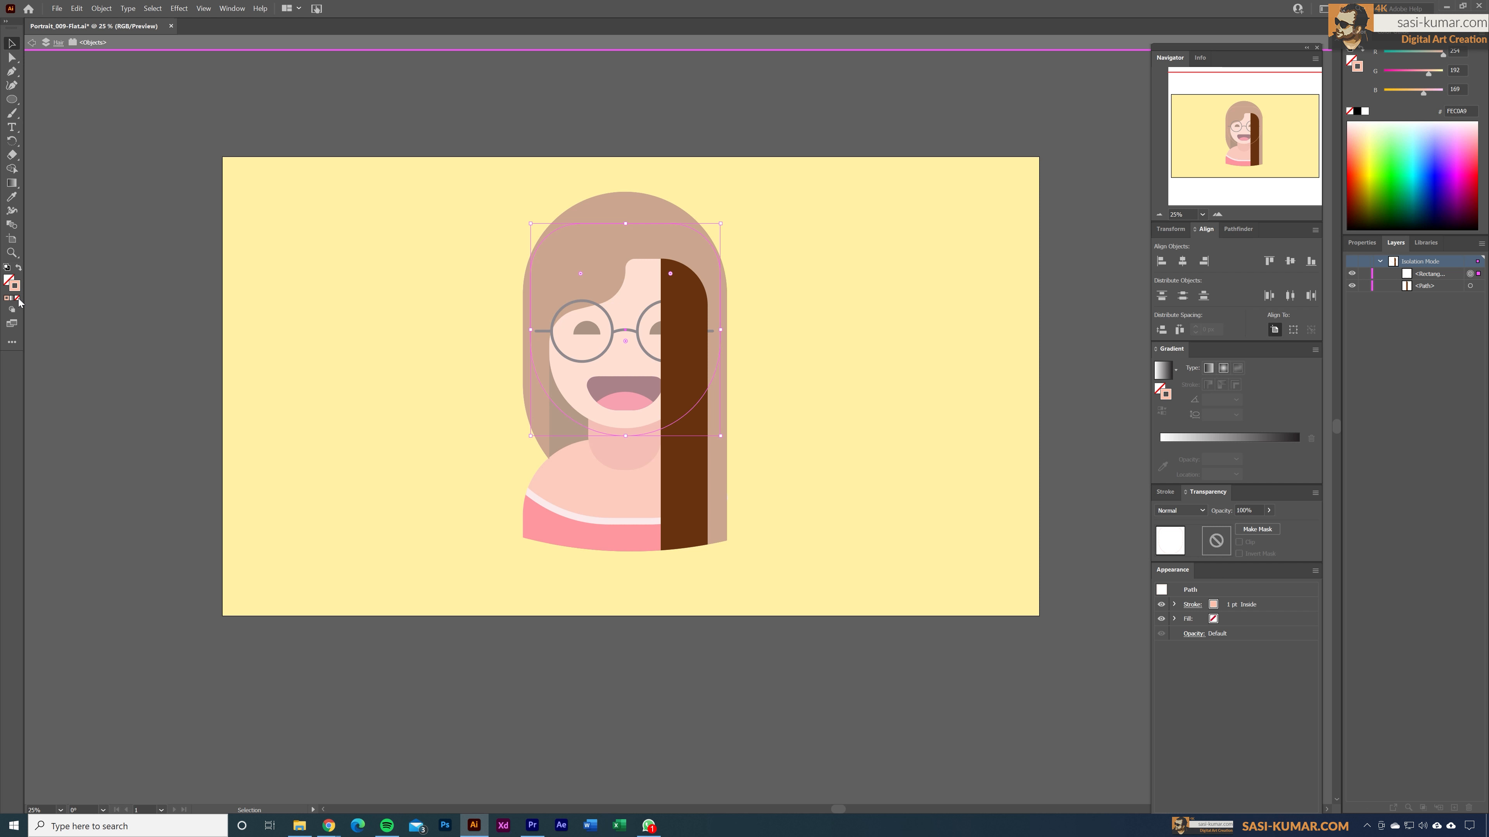
shift+click(681, 494)
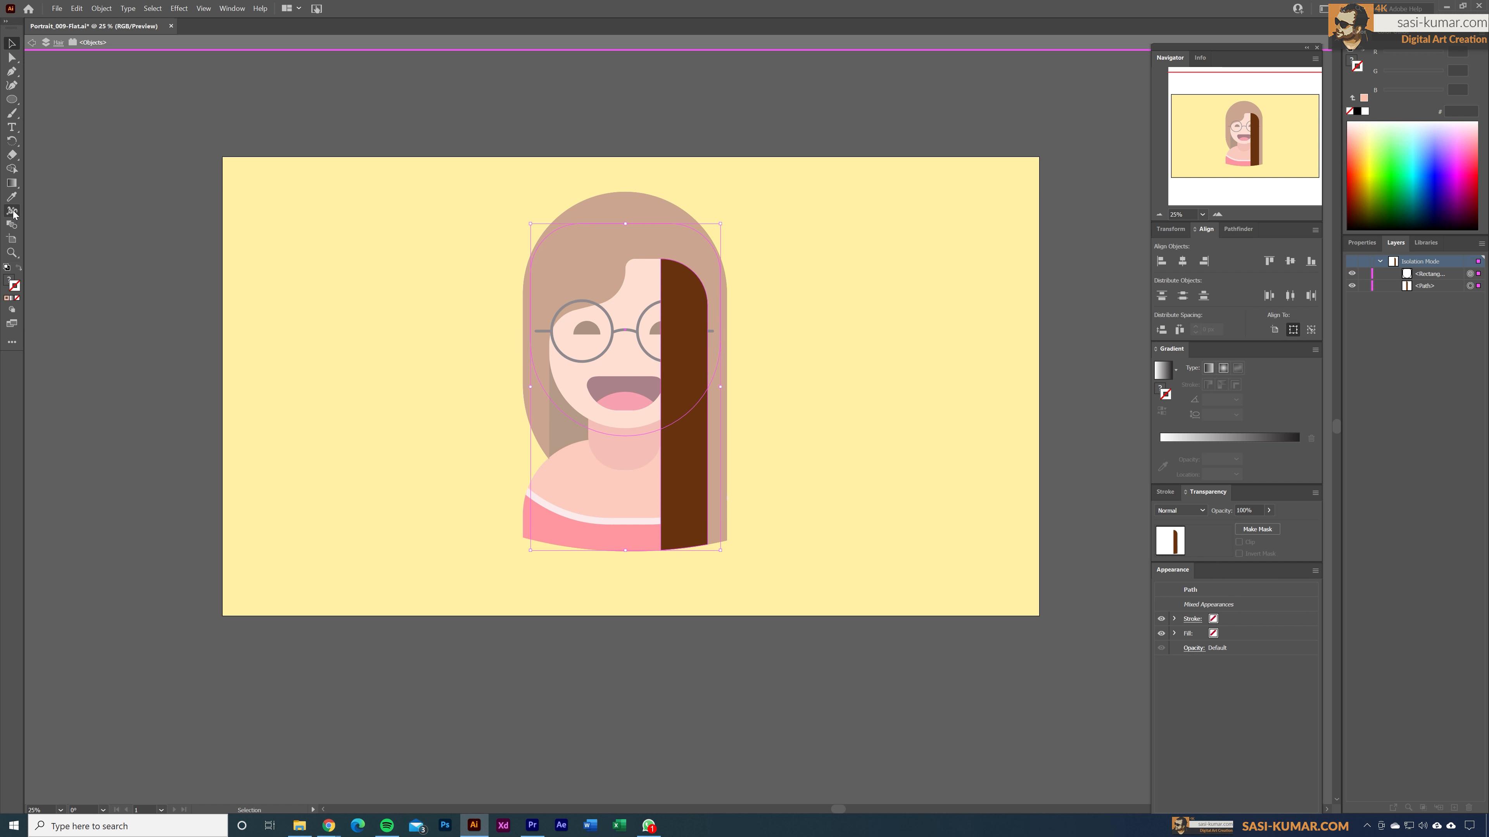
click(11, 168)
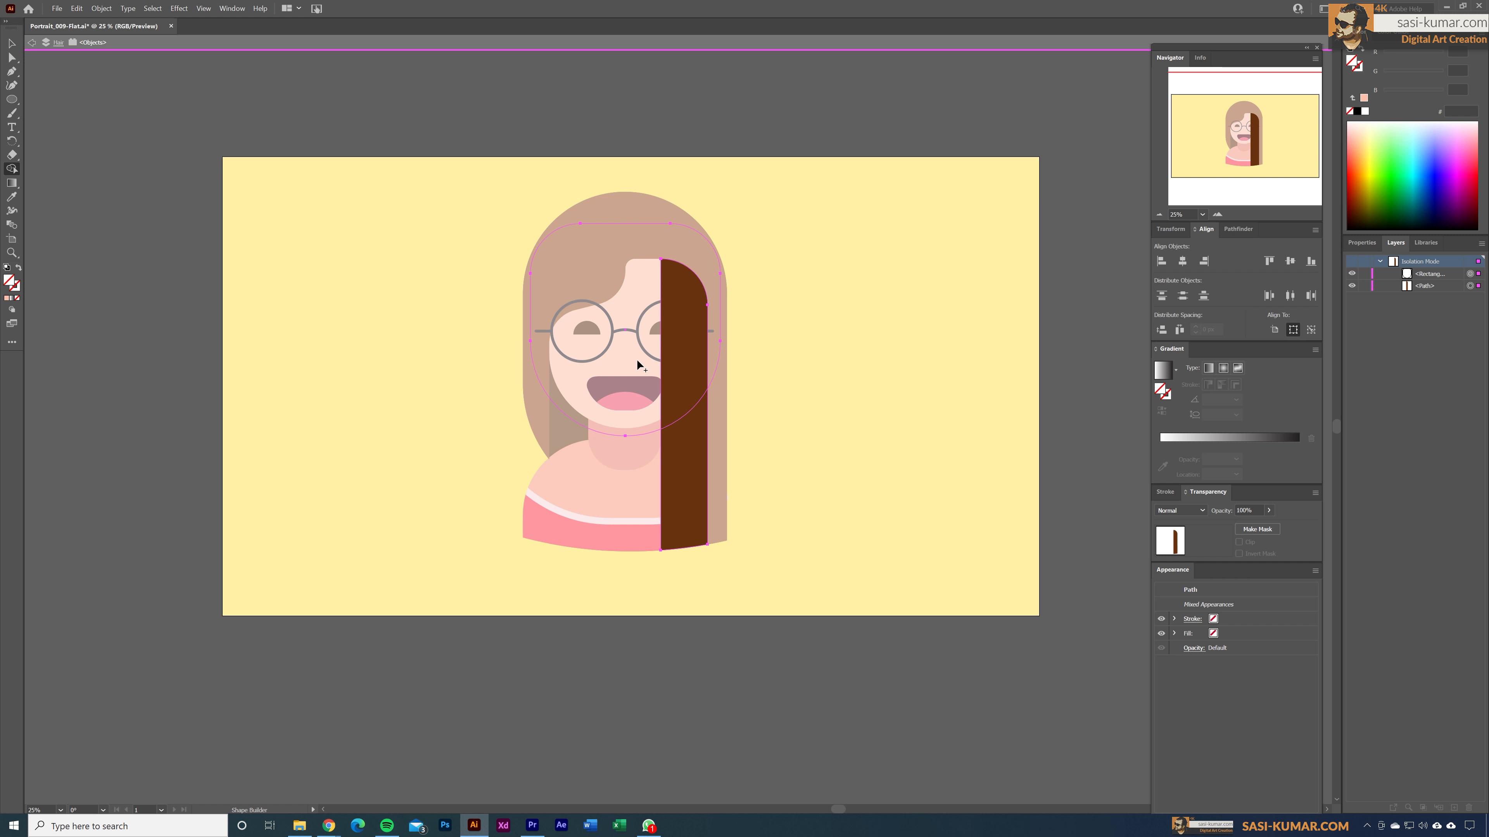
click(628, 390)
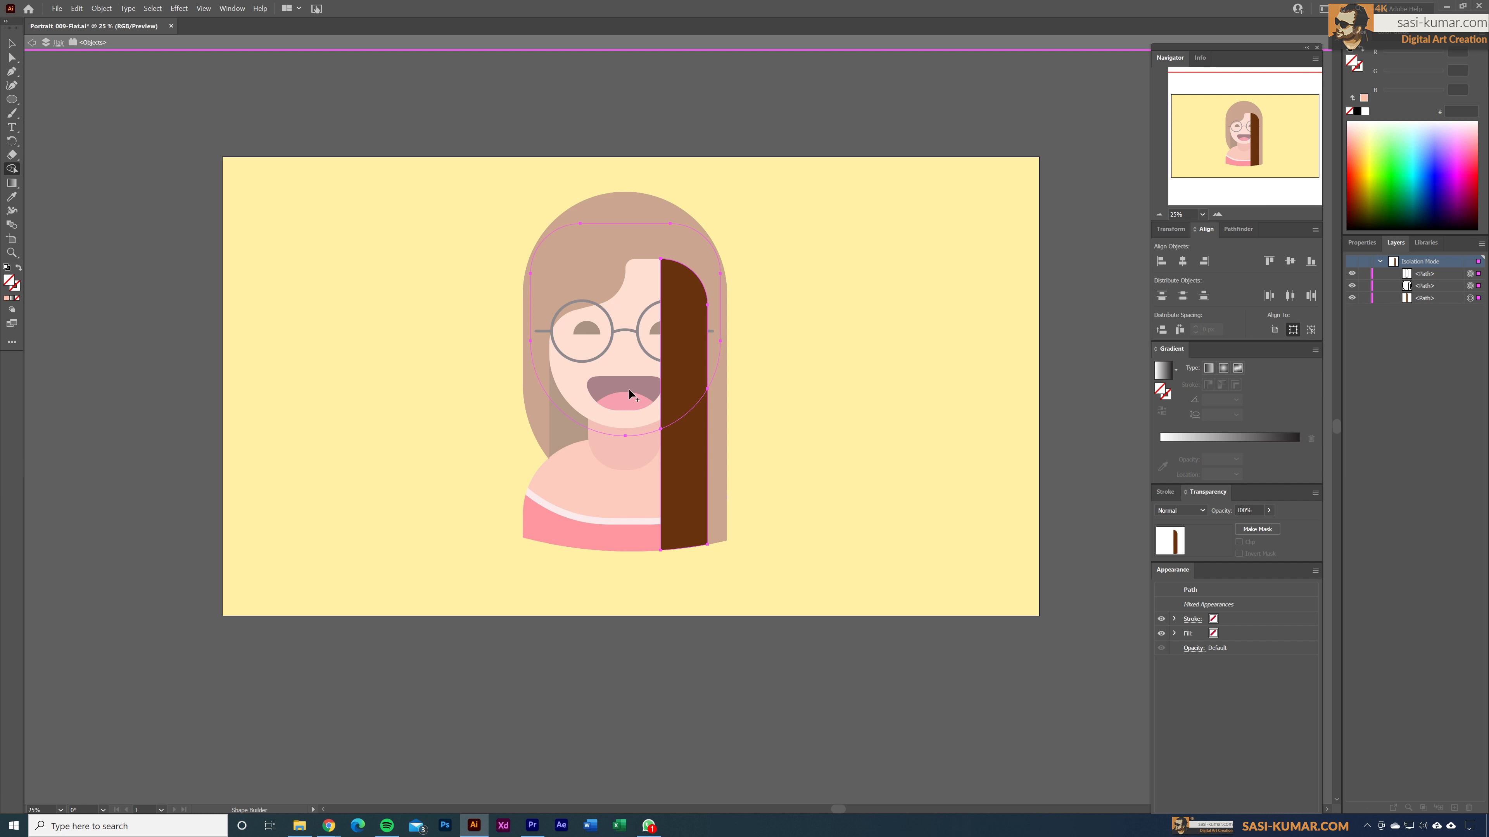
Select the strand's upper overlap piece inside the face outline and sample the strand's brown fill onto it with the Eyedropper.
click(12, 43)
click(715, 150)
click(699, 374)
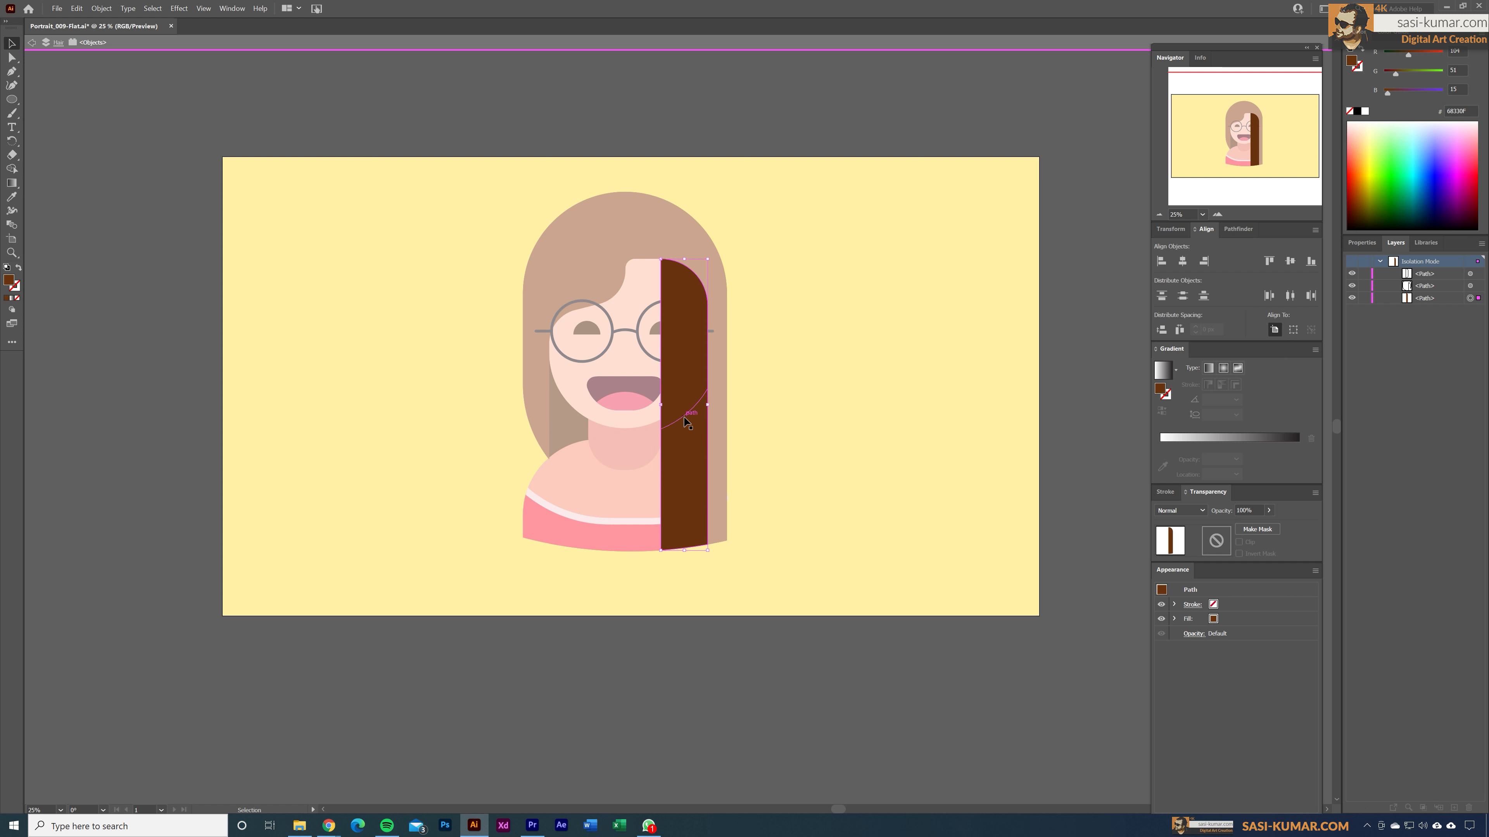
drag(683, 410, 595, 418)
key(ctrl+z)
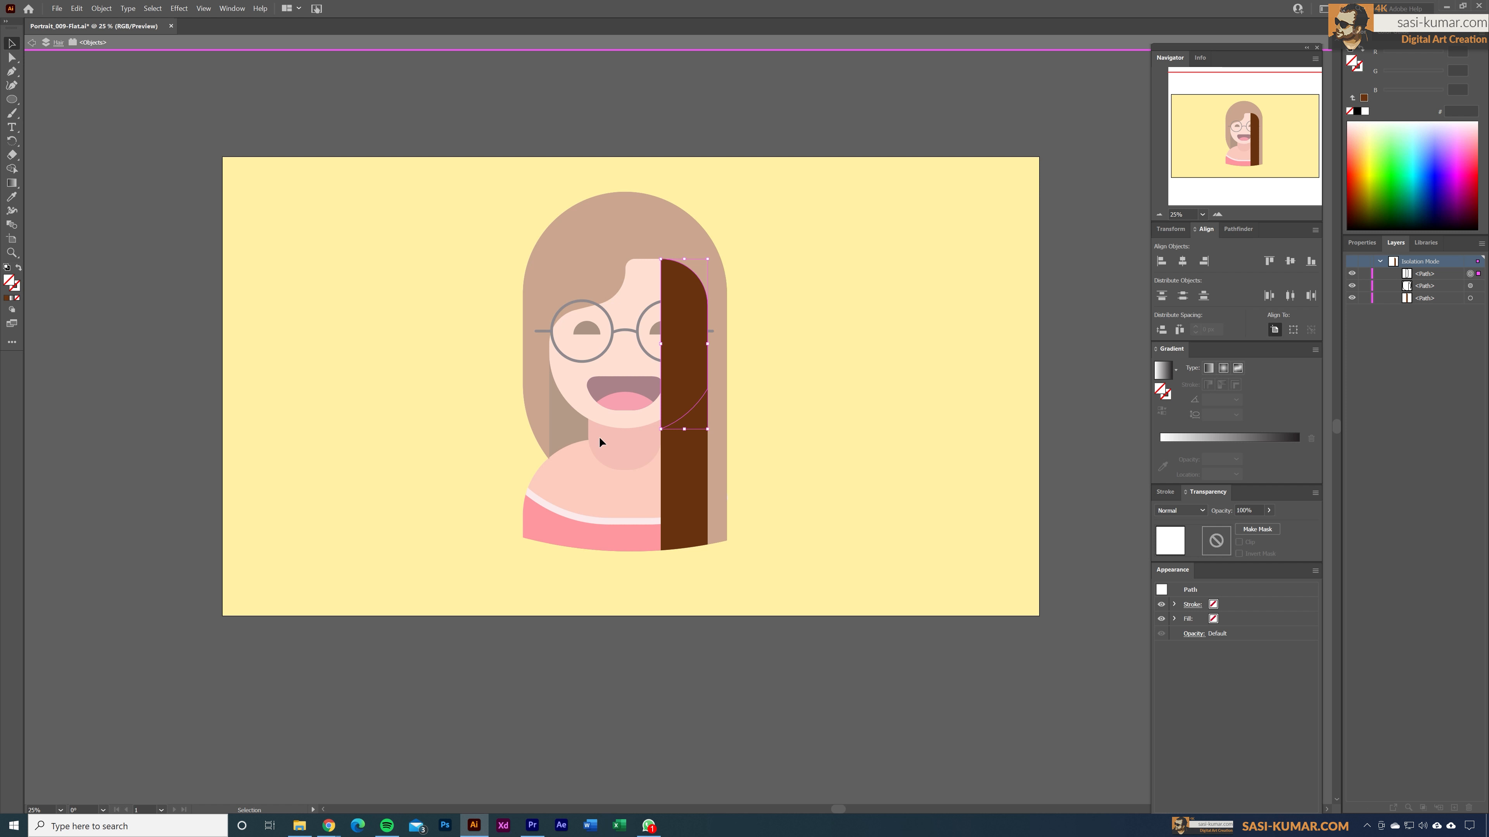
key(i)
click(669, 484)
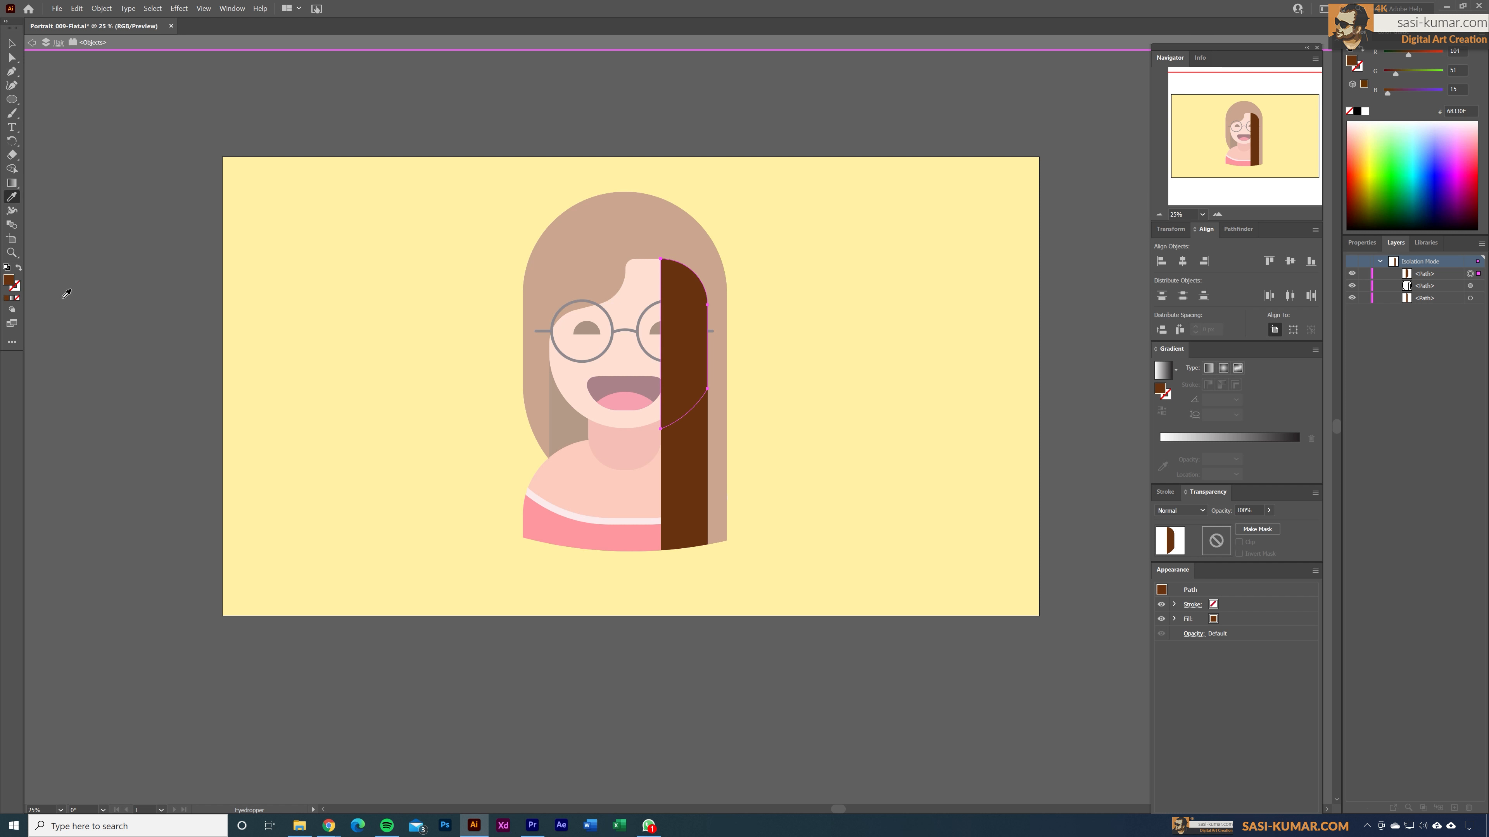
Darken the front strand's upper overlap piece to fill color #4C2409 and leave isolation mode.
double_click(10, 282)
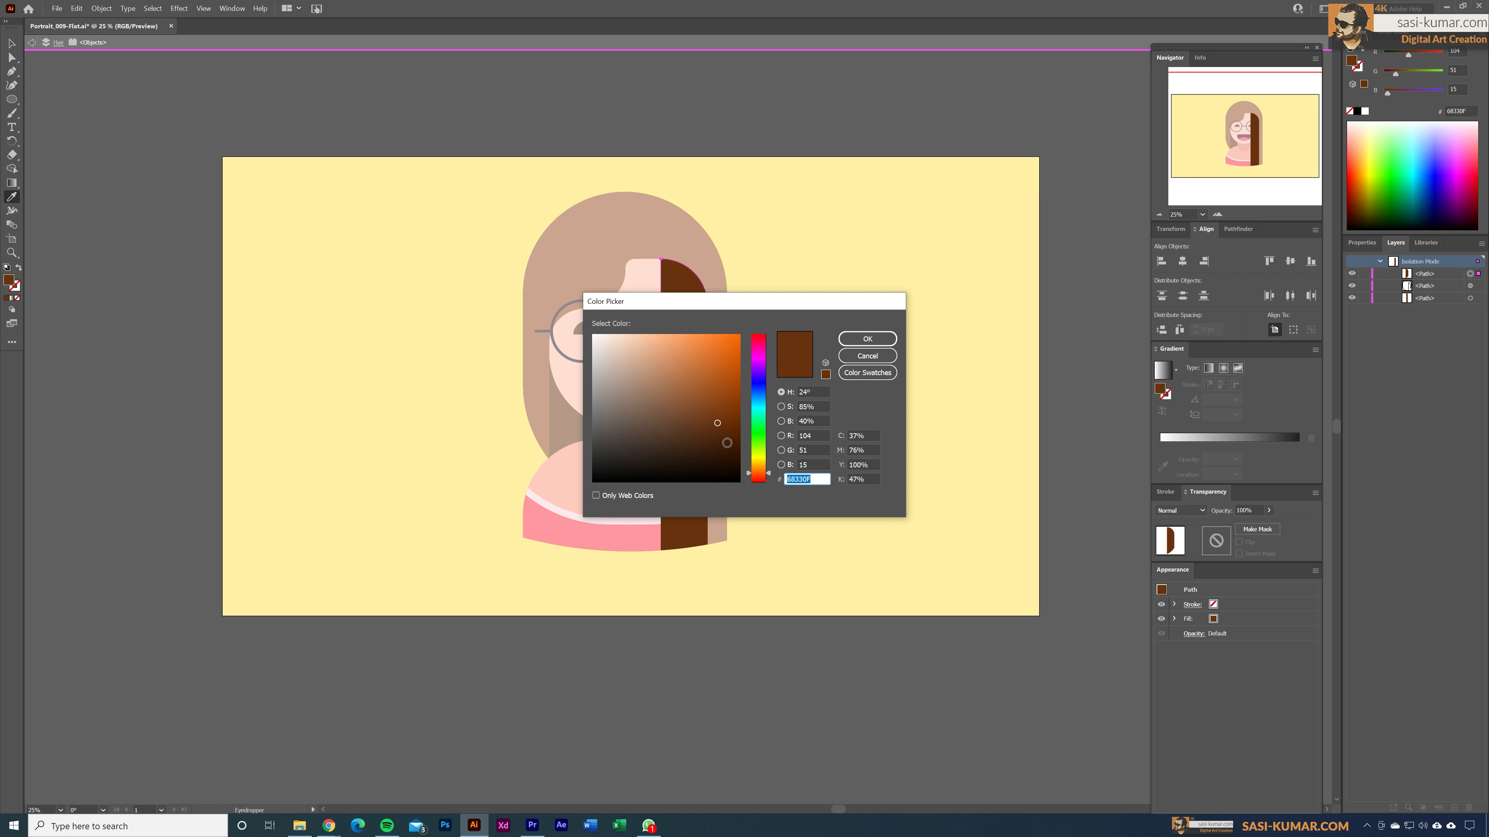
click(724, 439)
click(867, 338)
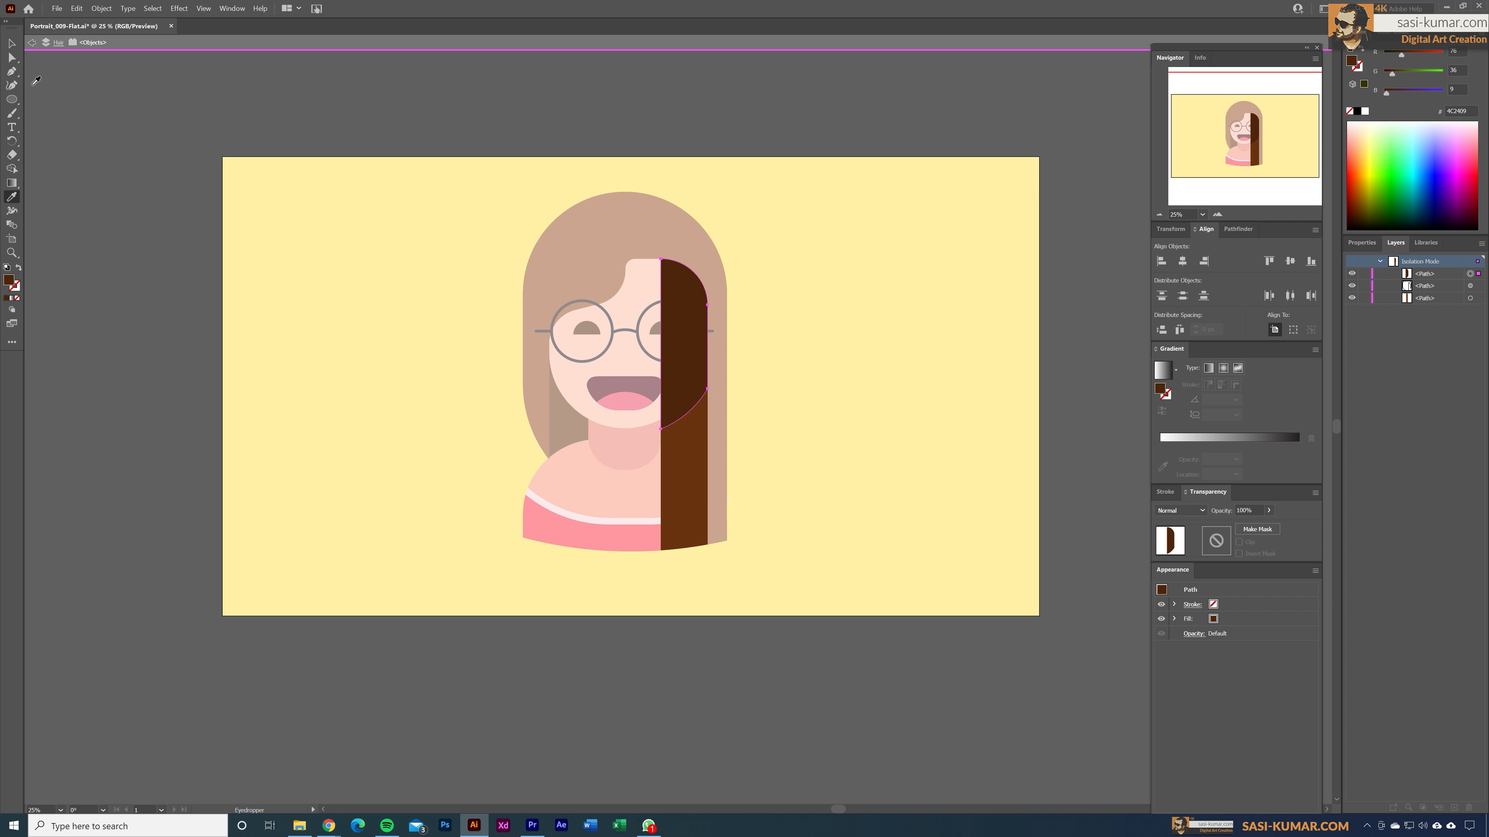
key(v)
key(ctrl+shift+a)
double_click(731, 123)
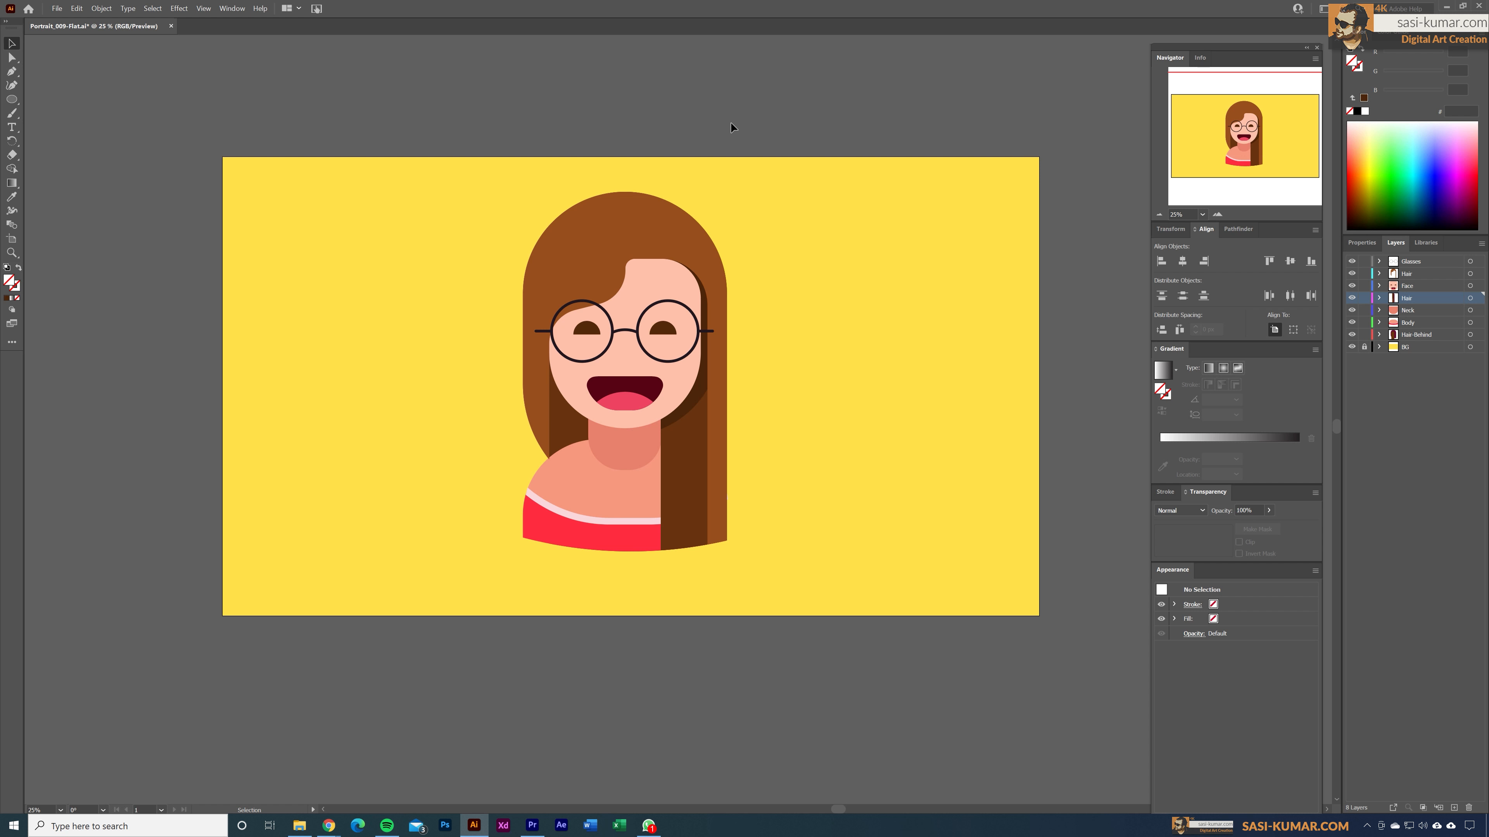
Isolate the dark brown shape in the Hair Behind layer and paste the enlarged face outline in place in front of it.
double_click(574, 437)
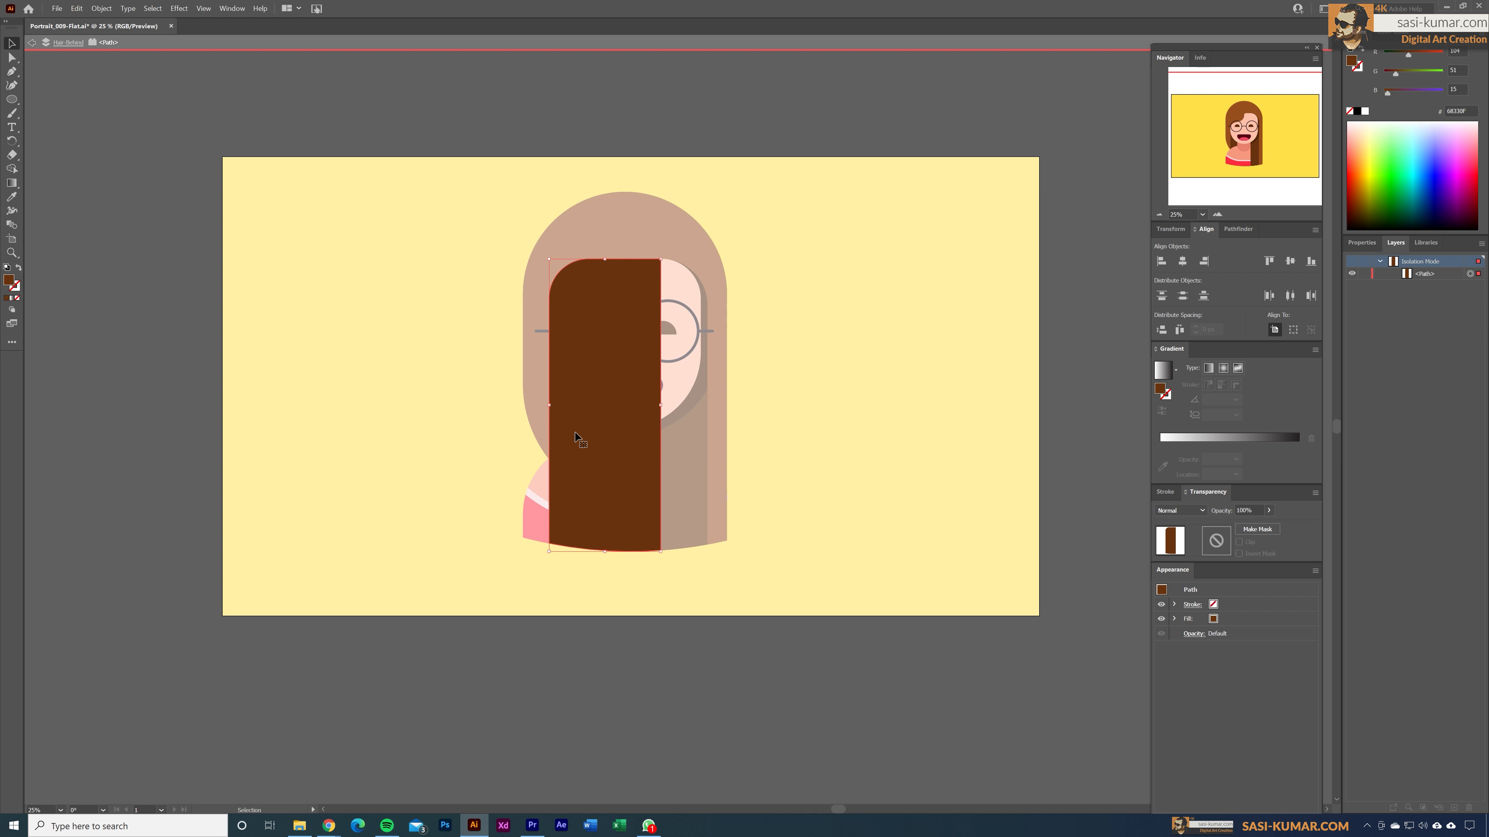
key(ctrl+f)
click(799, 418)
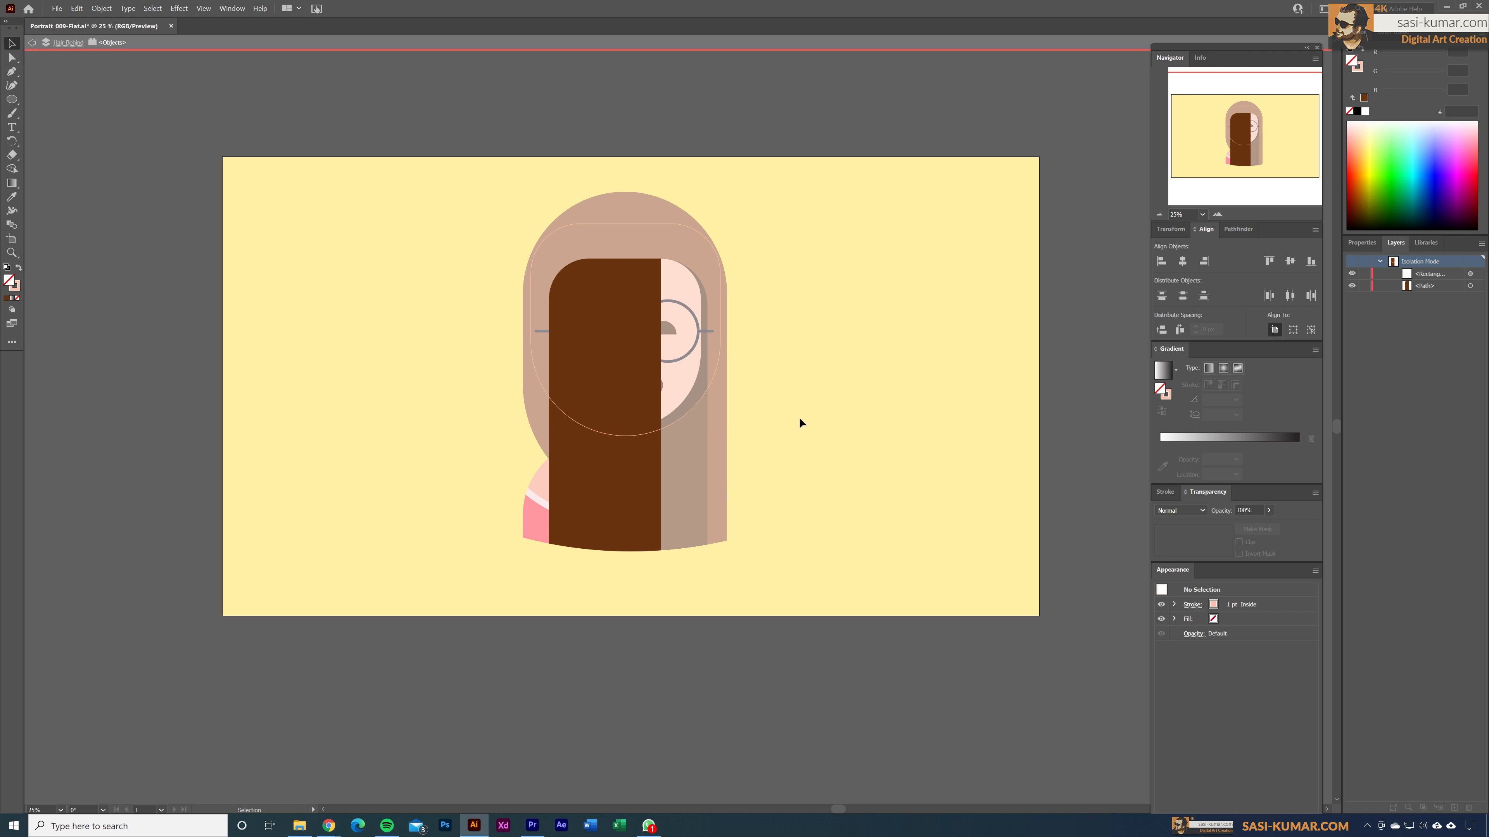
drag(718, 366, 710, 366)
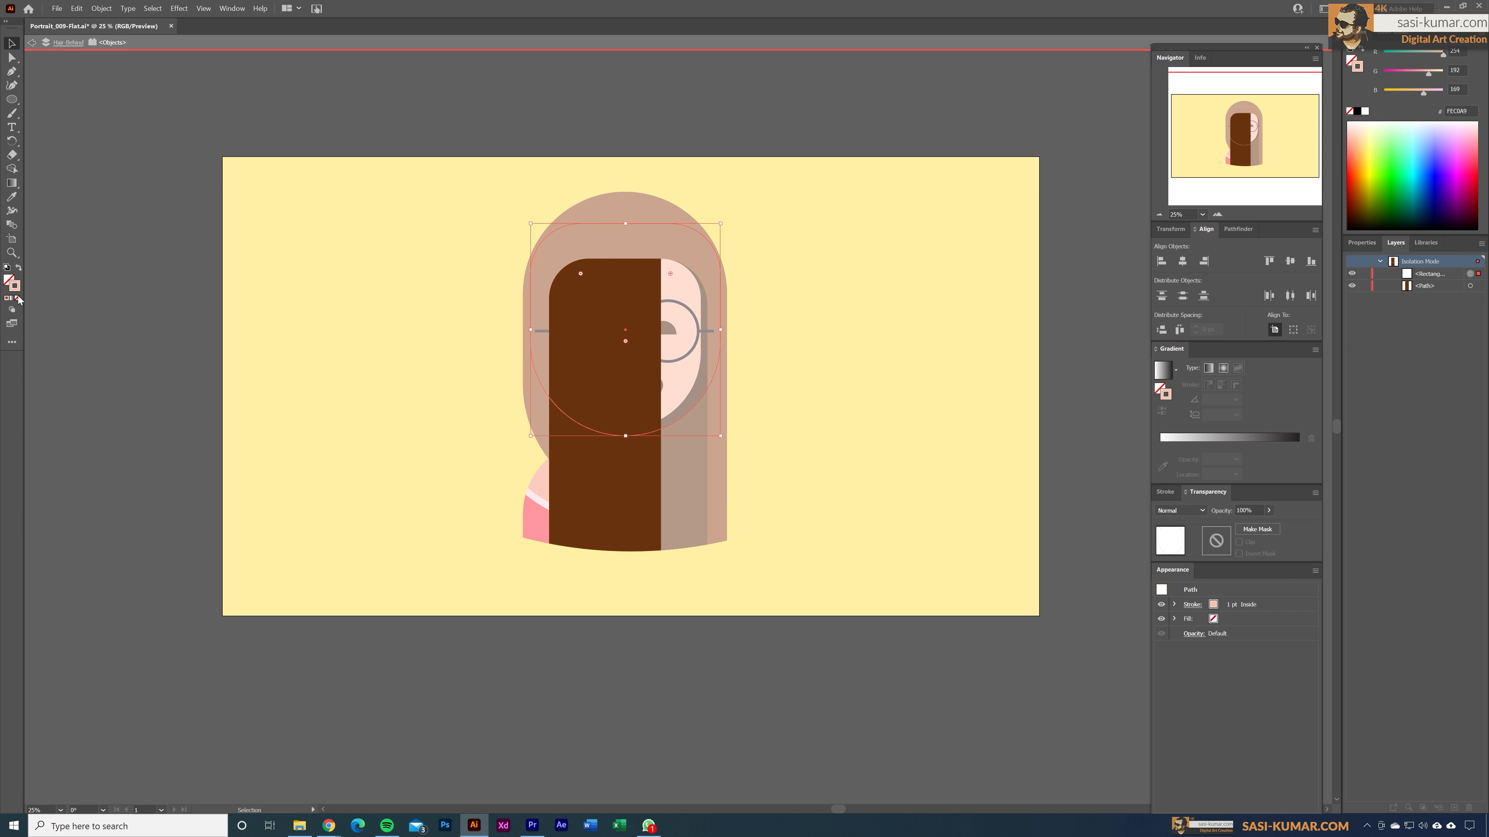
Split the Hair Behind shape along the strokeless face outline with Shape Builder and delete the leftover piece outside the hair.
shift+click(604, 529)
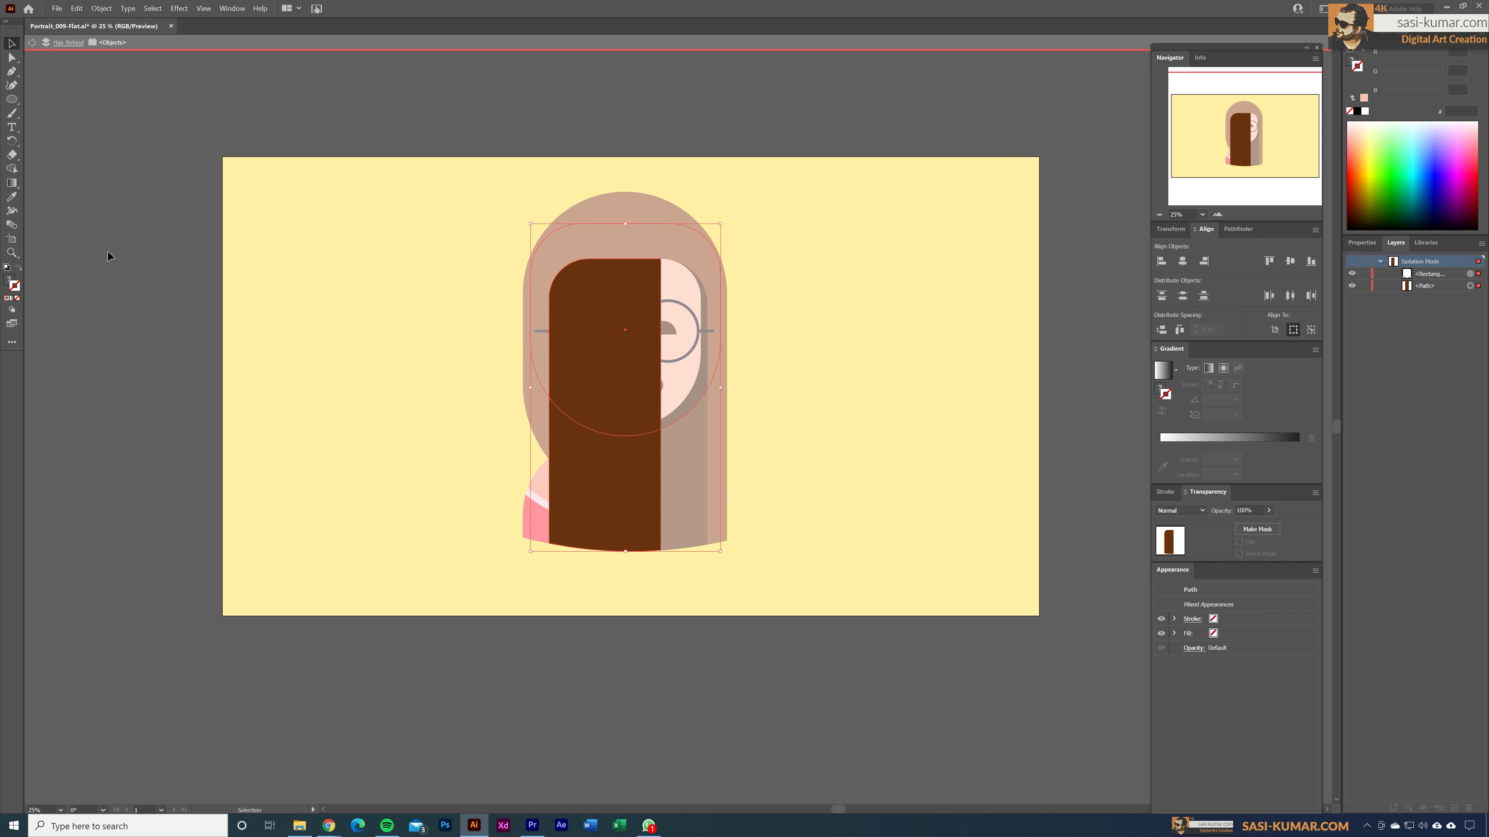
click(12, 169)
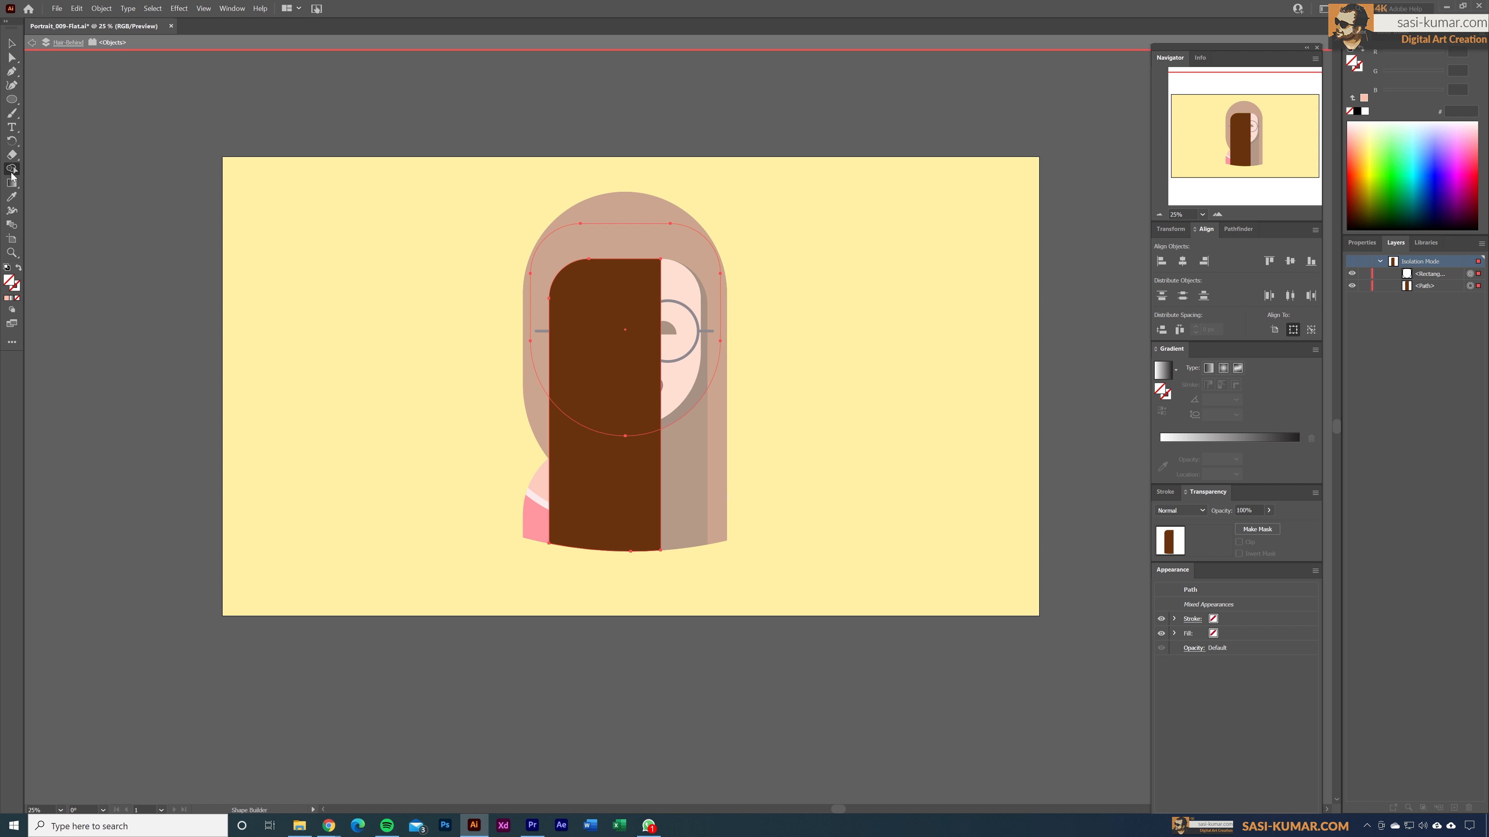
click(538, 326)
click(11, 43)
click(676, 186)
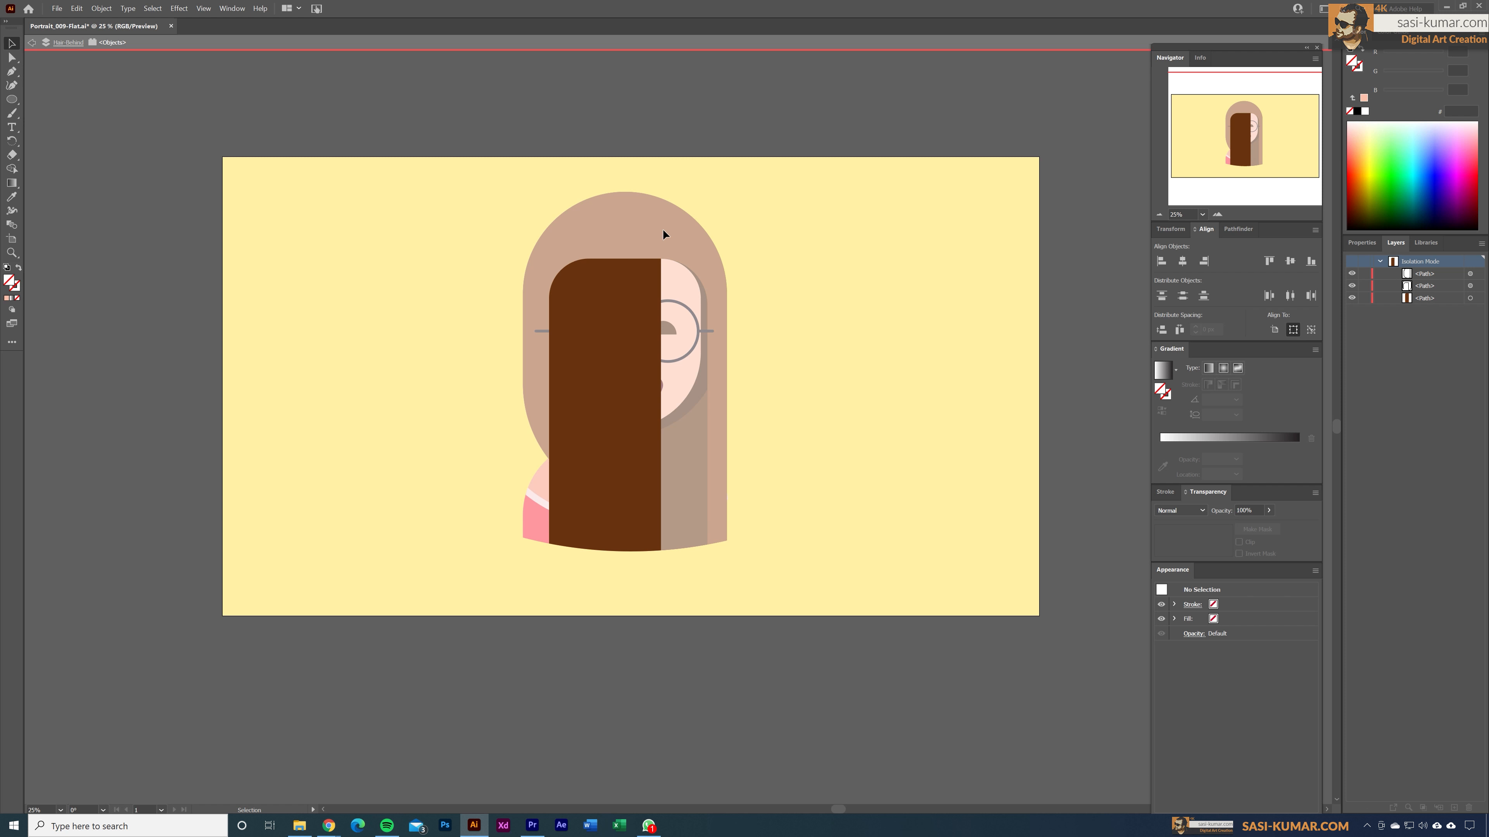
click(668, 239)
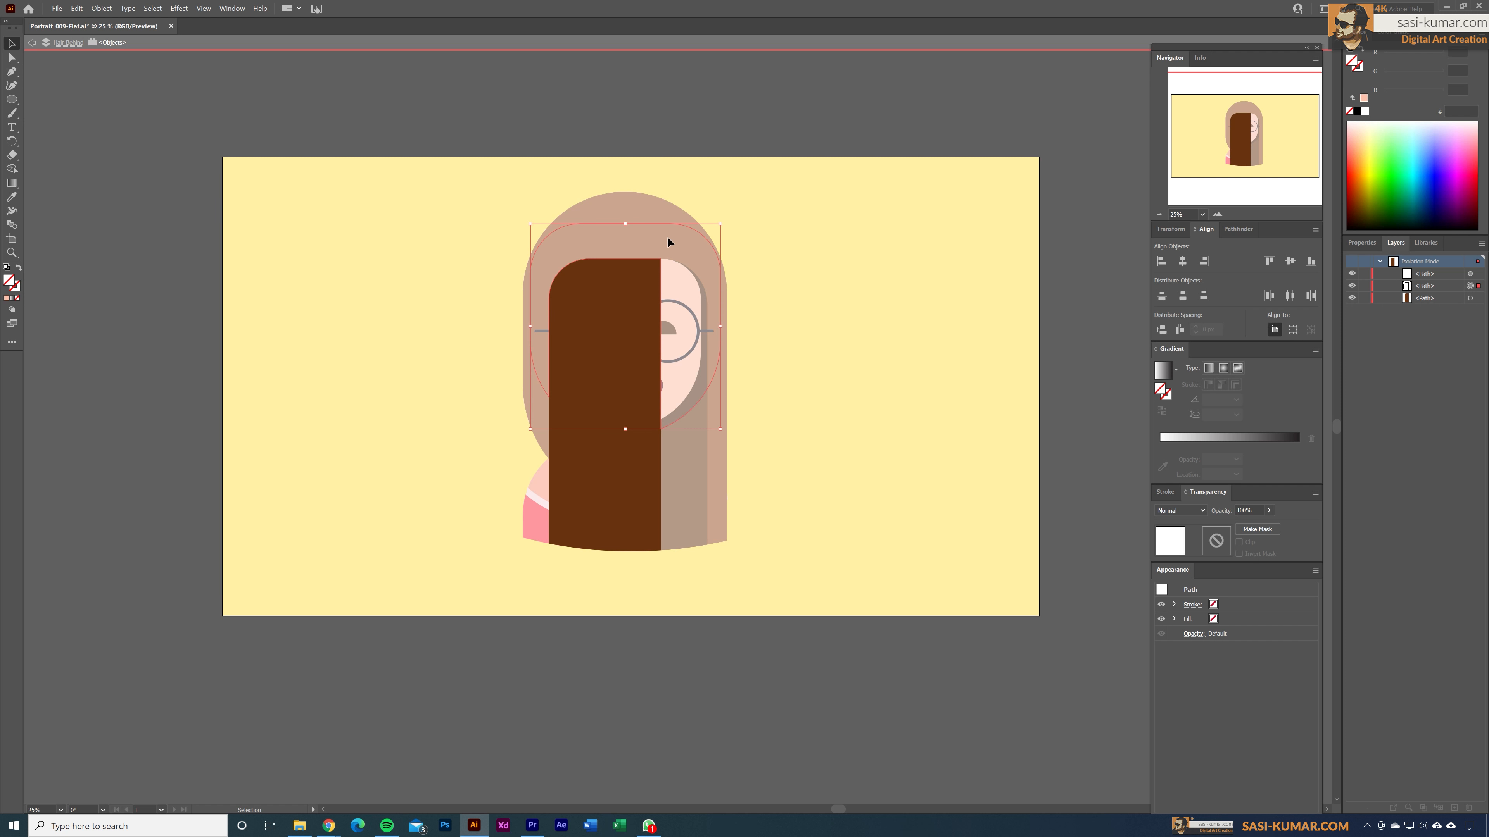
key(Delete)
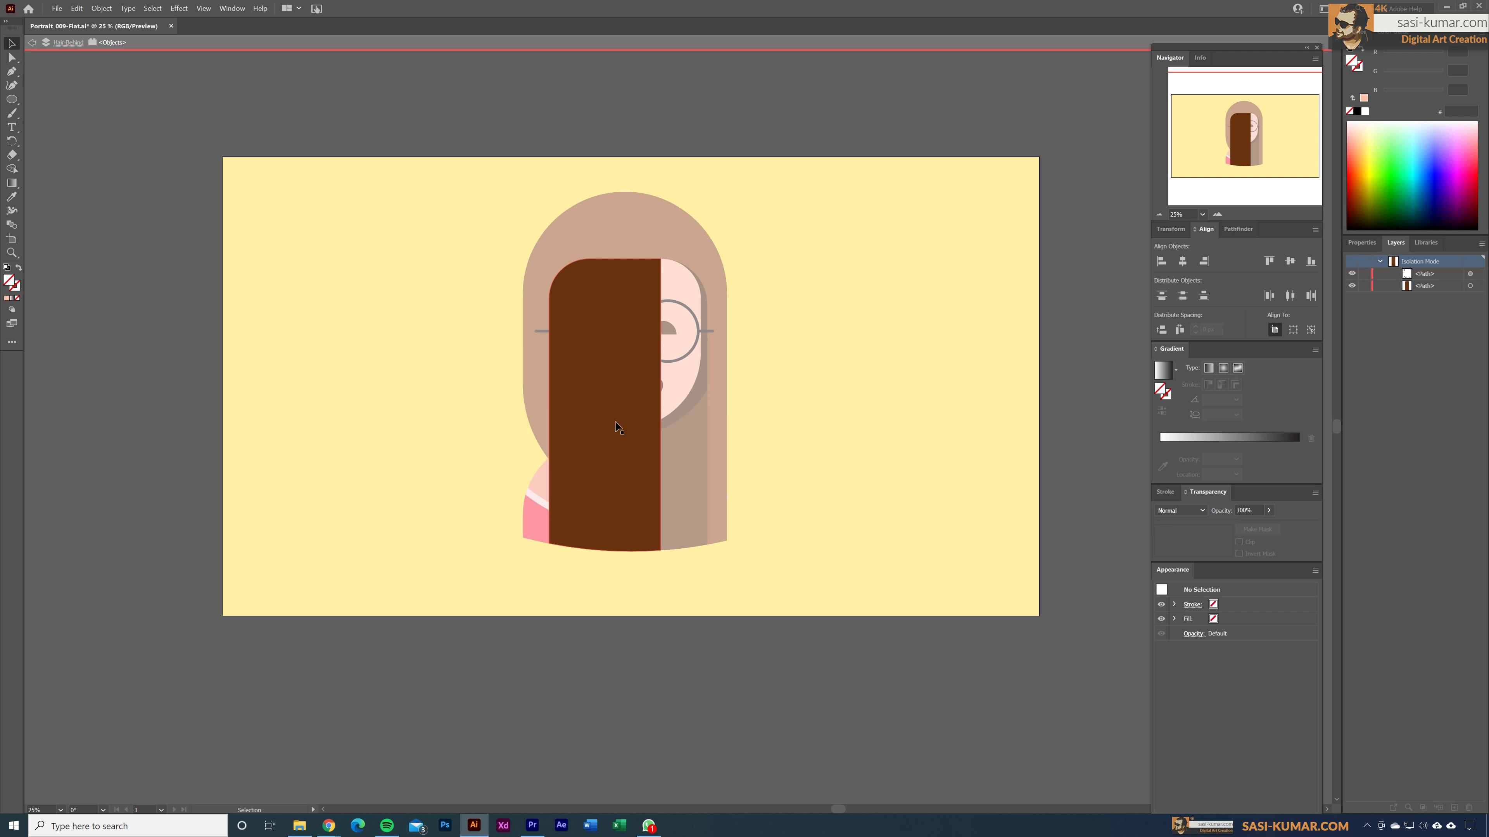
Fill the upper overlap piece of the Hair Behind shape with the front strand's shadow brown #4C2409 and leave isolation mode.
key(ctrl+a)
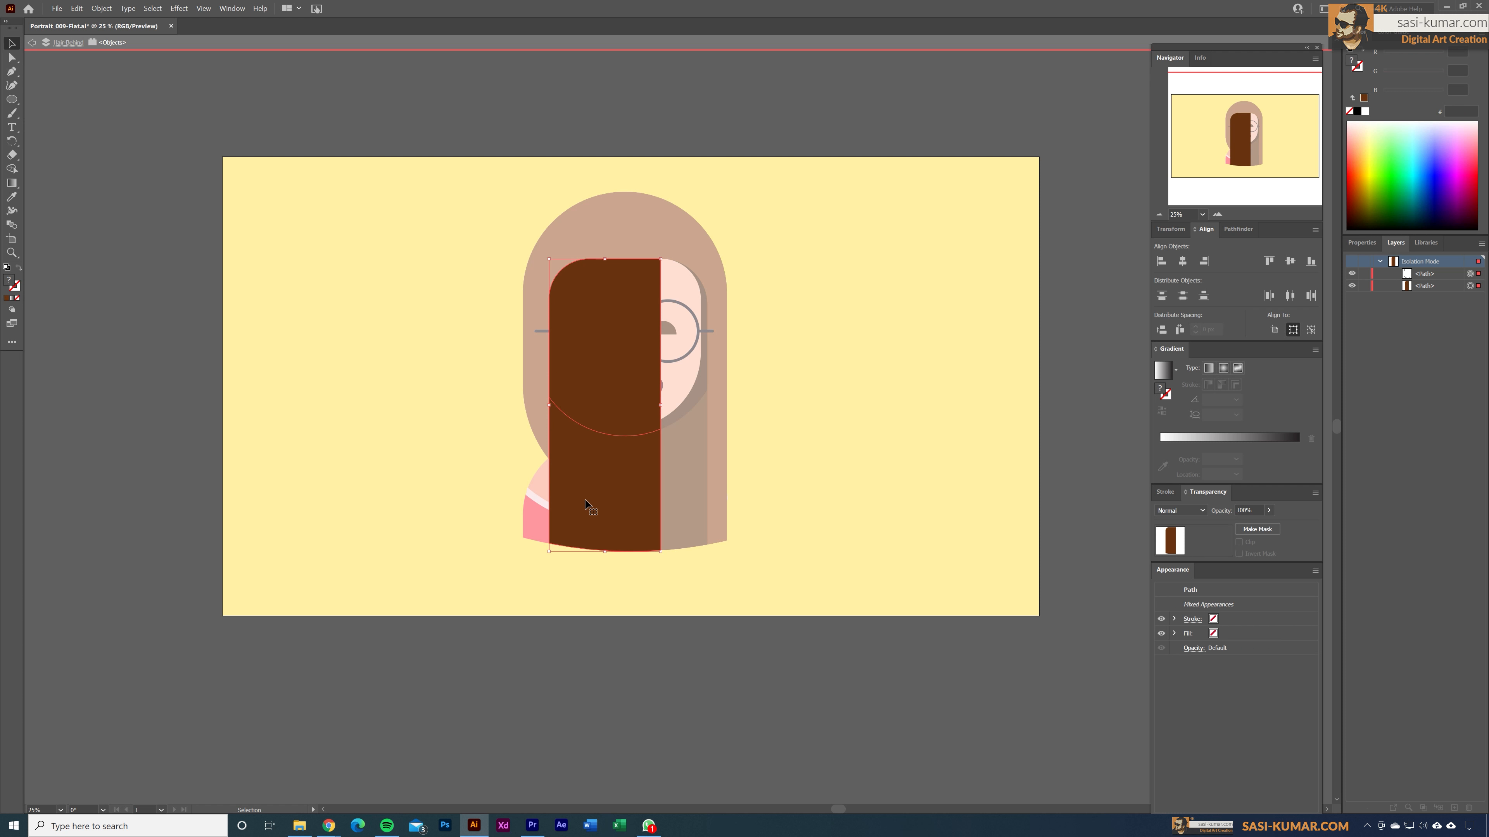
shift+click(587, 505)
key(i)
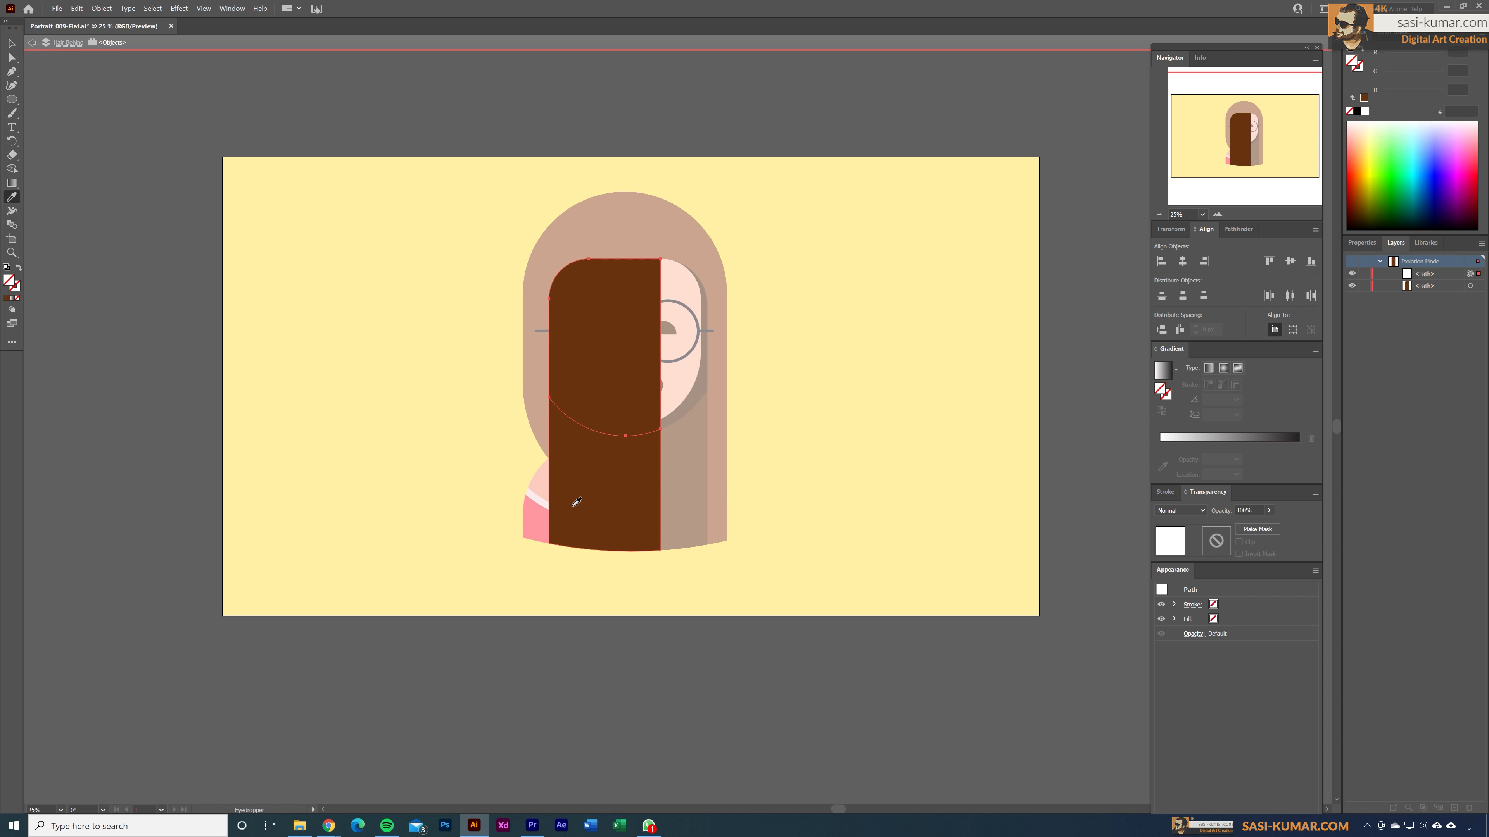
click(588, 492)
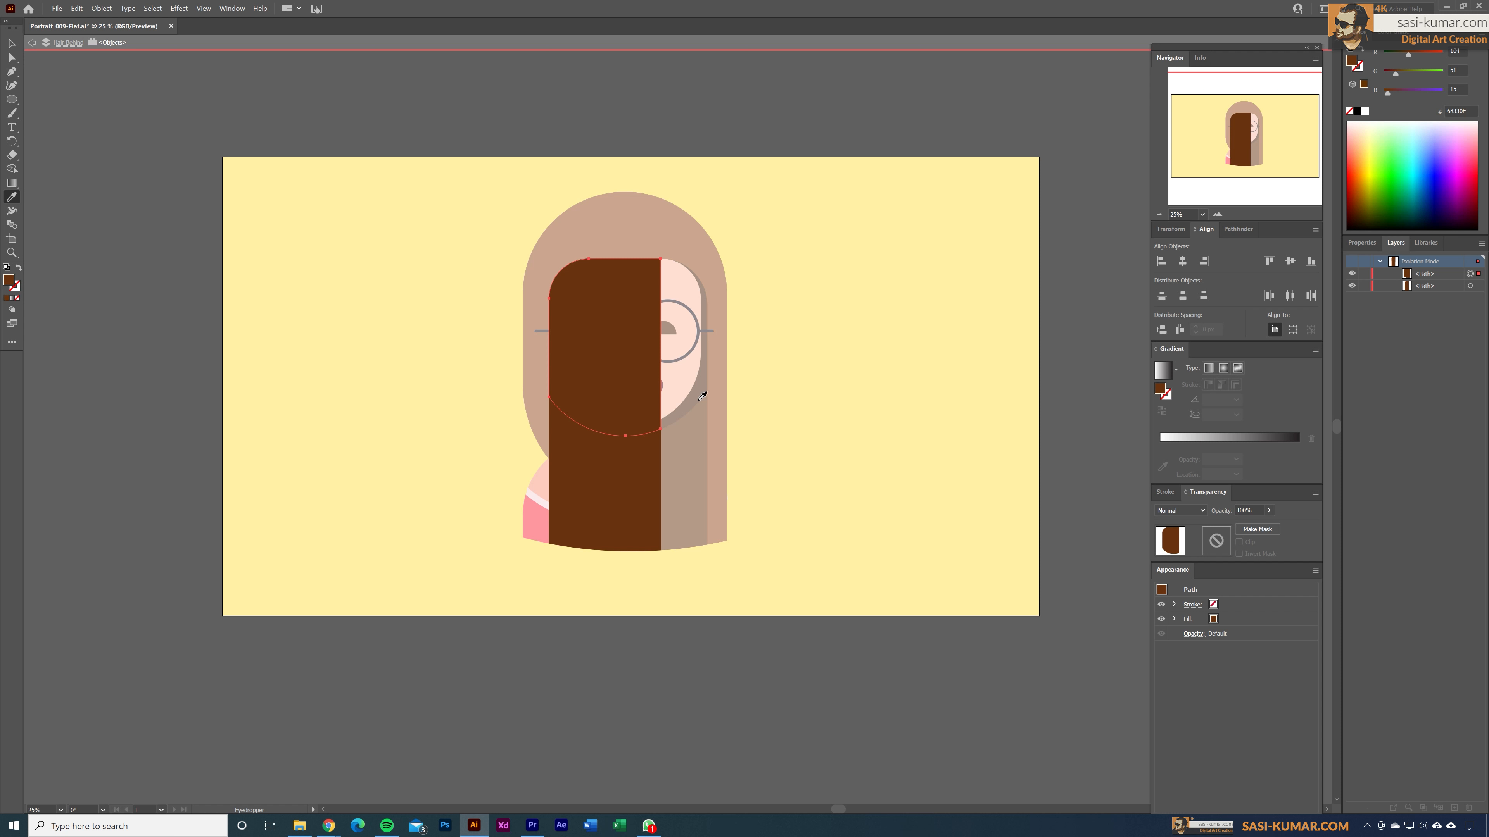
click(13, 44)
double_click(528, 170)
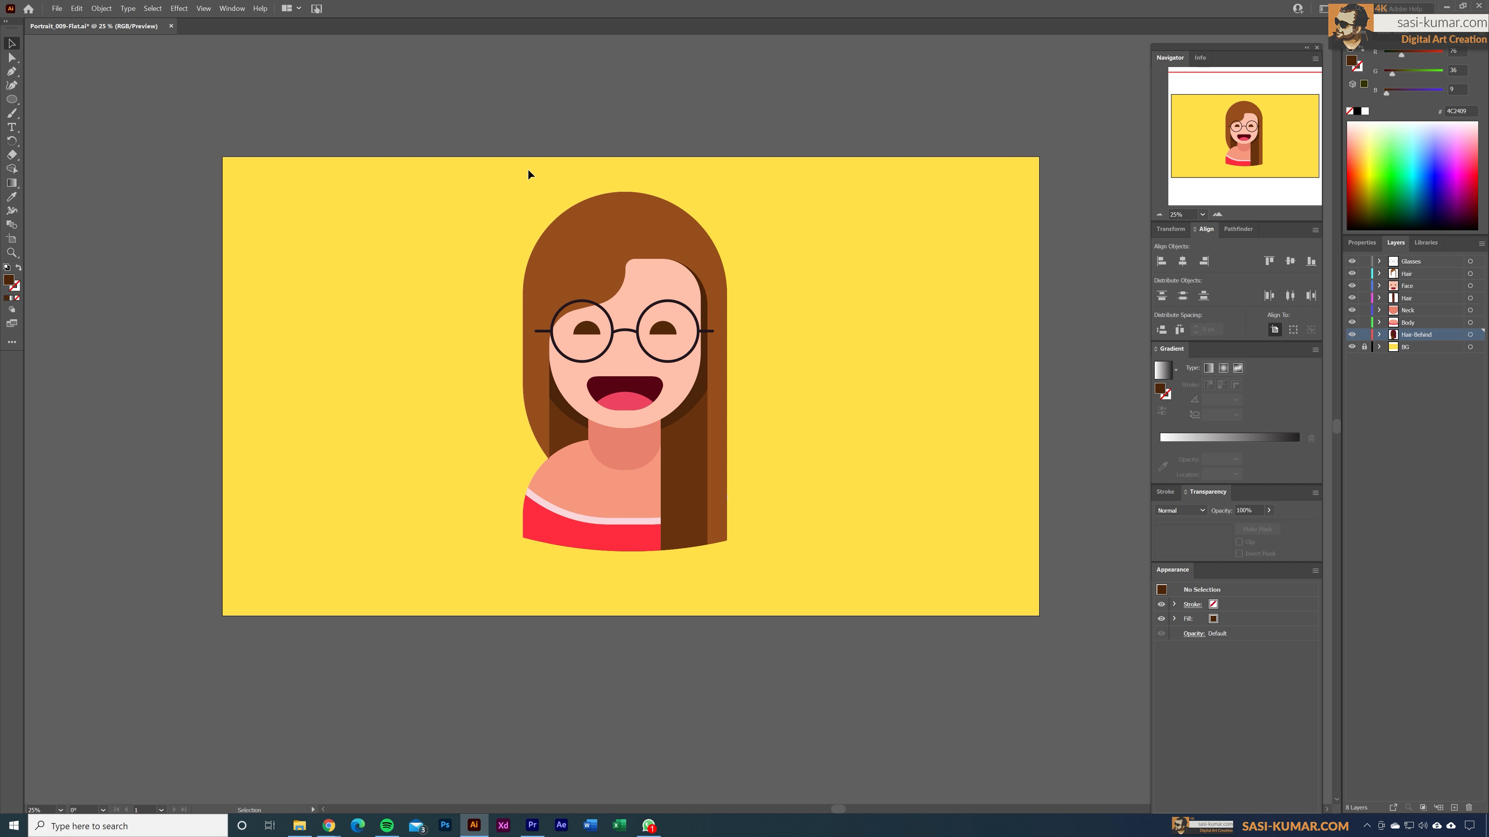
Isolate the neck shape and paste the enlarged face outline in place in front of it.
click(633, 440)
double_click(646, 443)
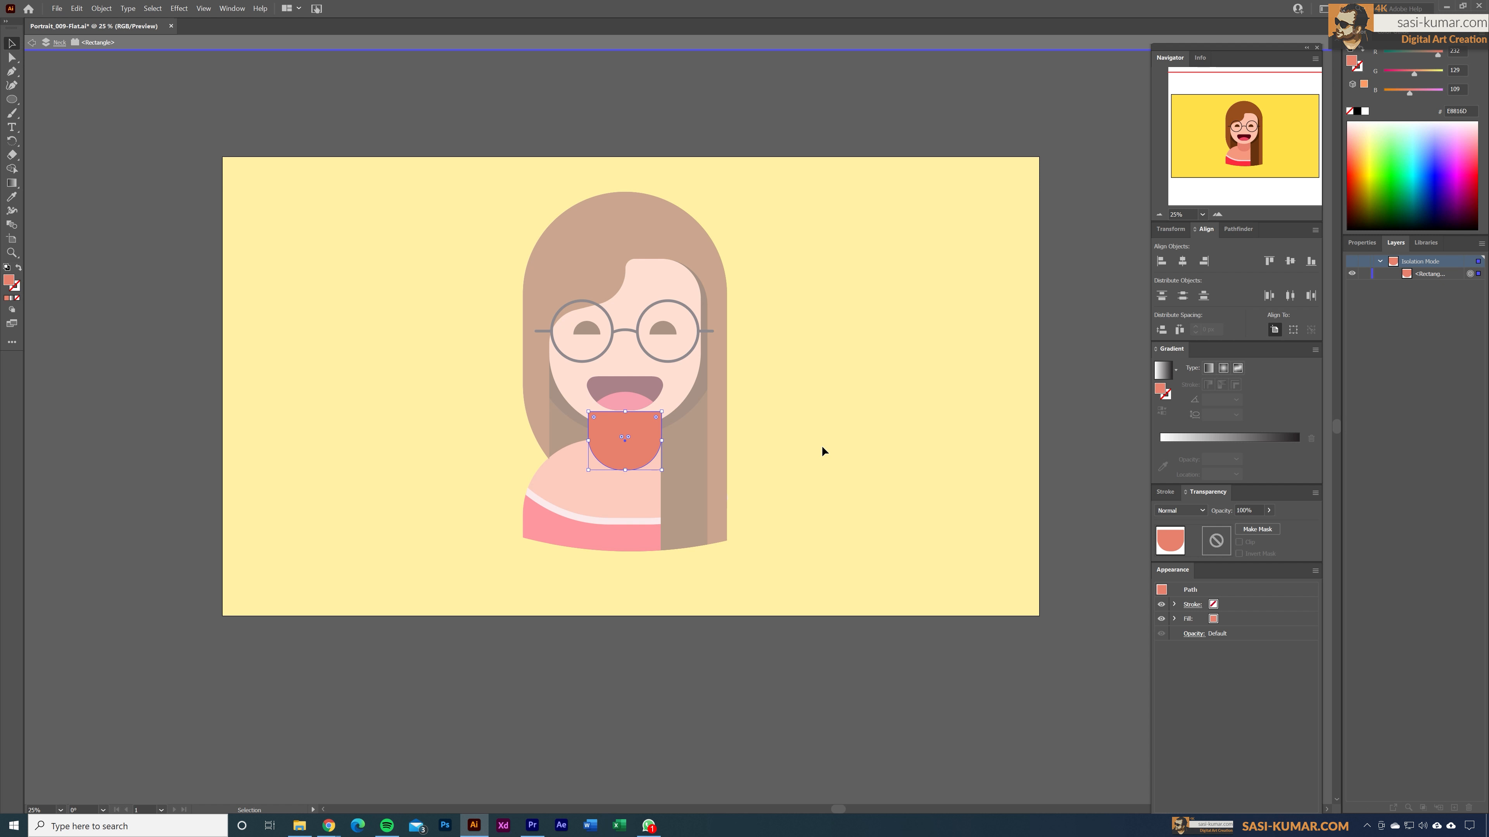
key(ctrl+f)
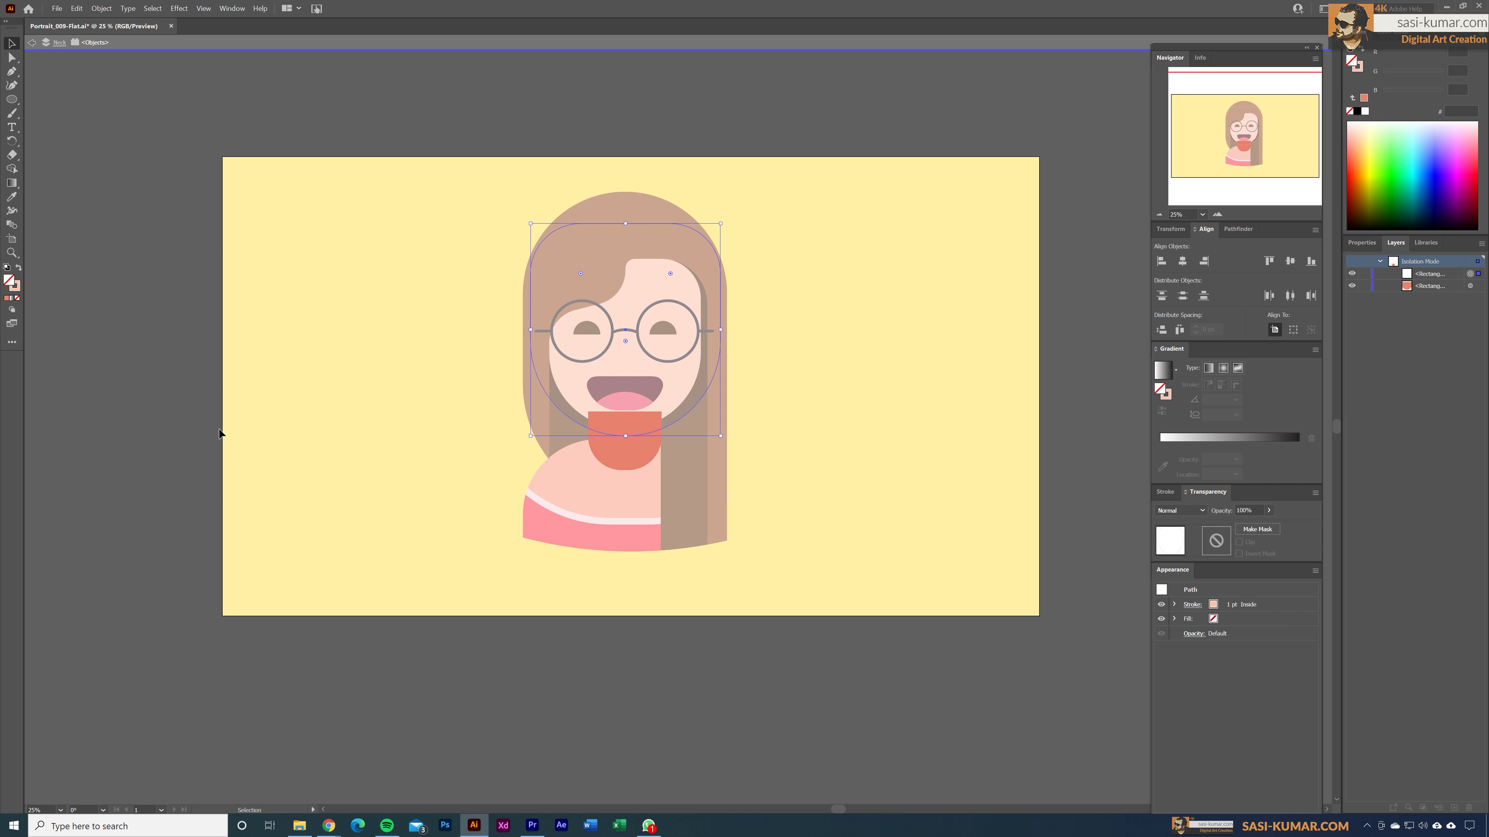
Split the neck along the face outline with the Shape Builder tool and delete the outline piece outside the neck.
click(12, 168)
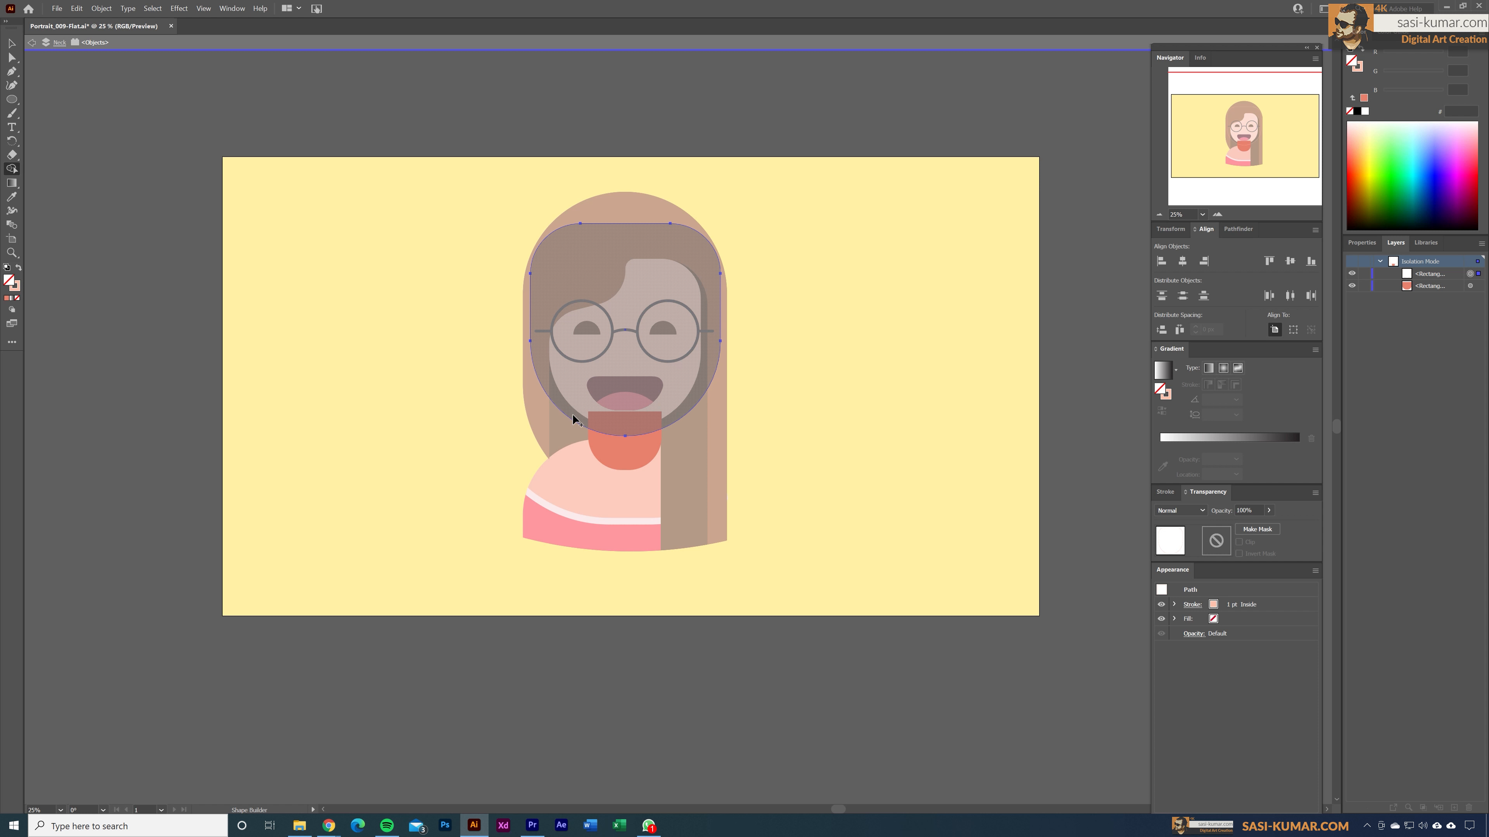
click(11, 46)
drag(840, 326, 511, 486)
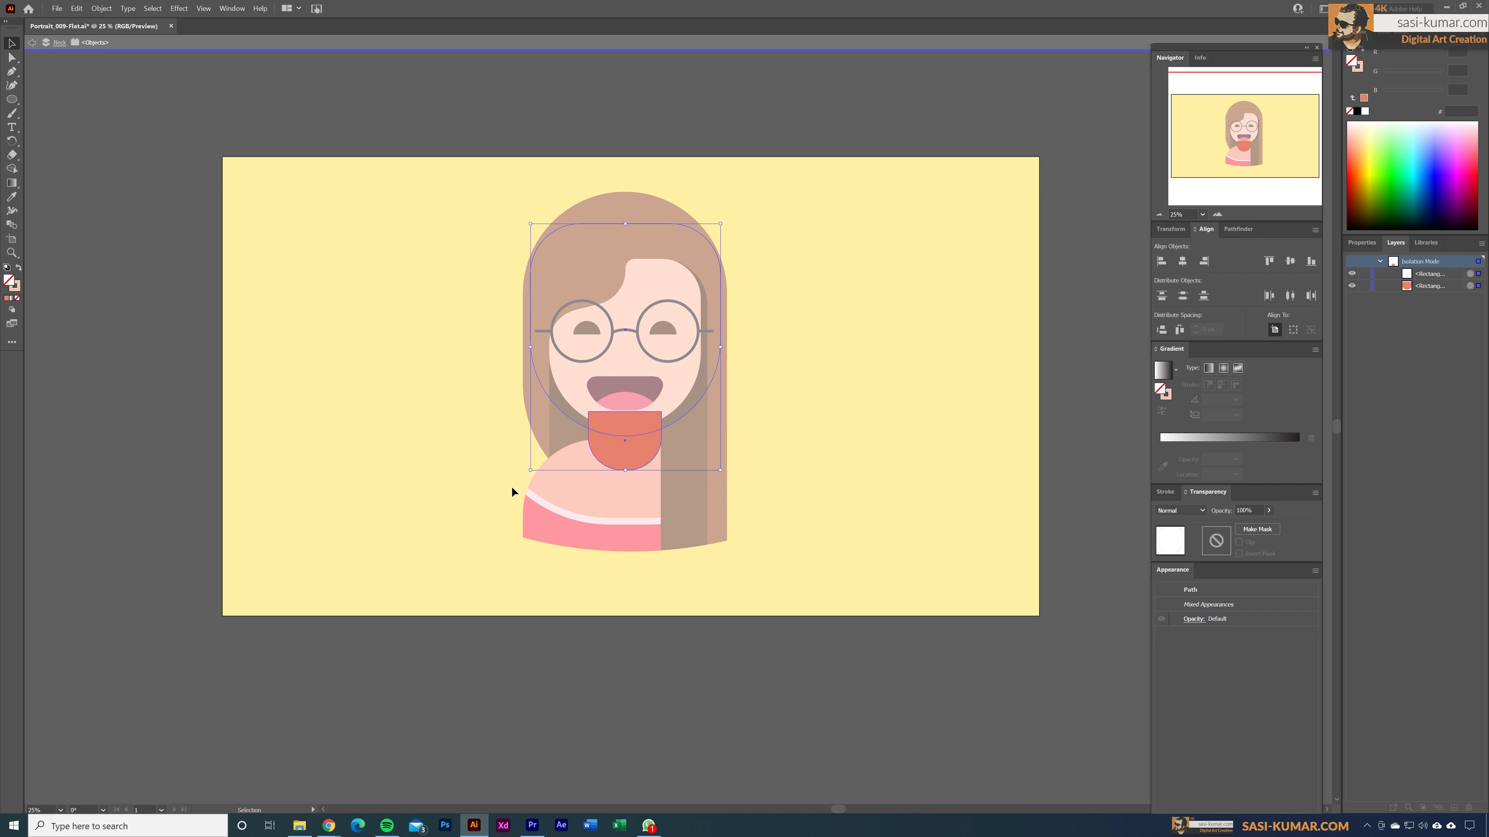
click(11, 169)
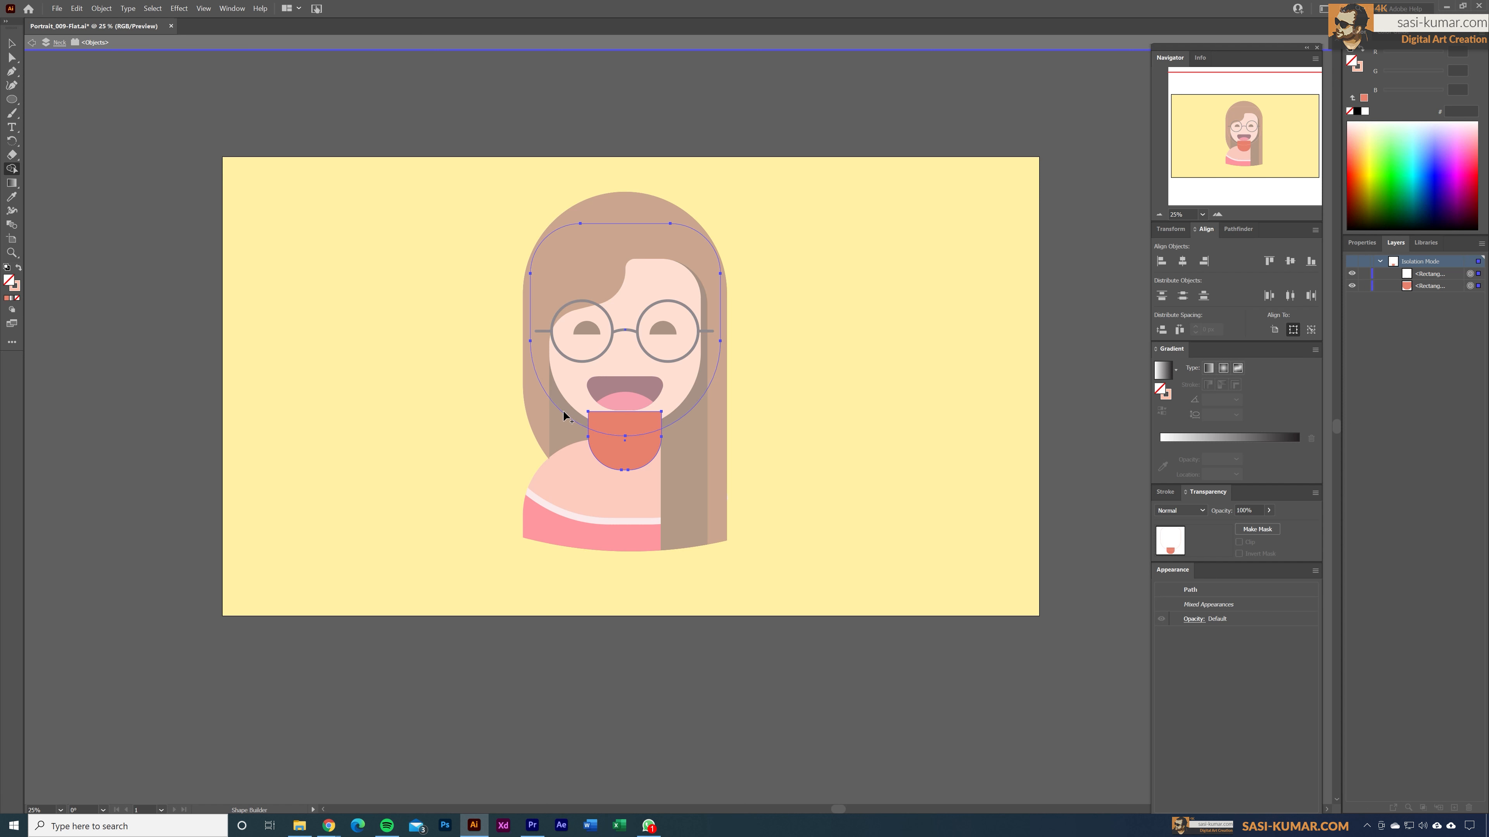
click(563, 412)
click(11, 44)
click(343, 323)
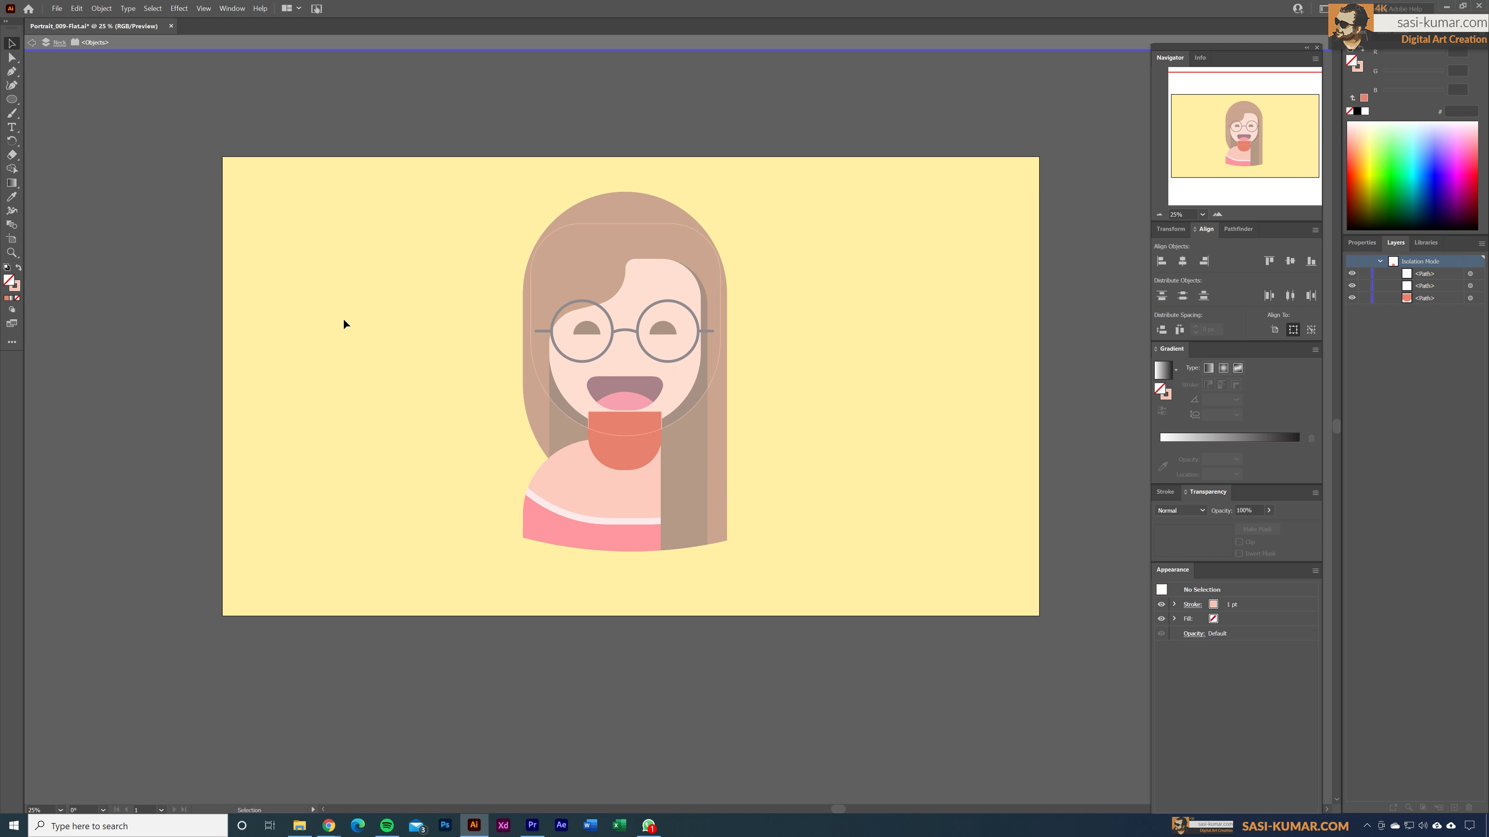
click(564, 378)
key(Delete)
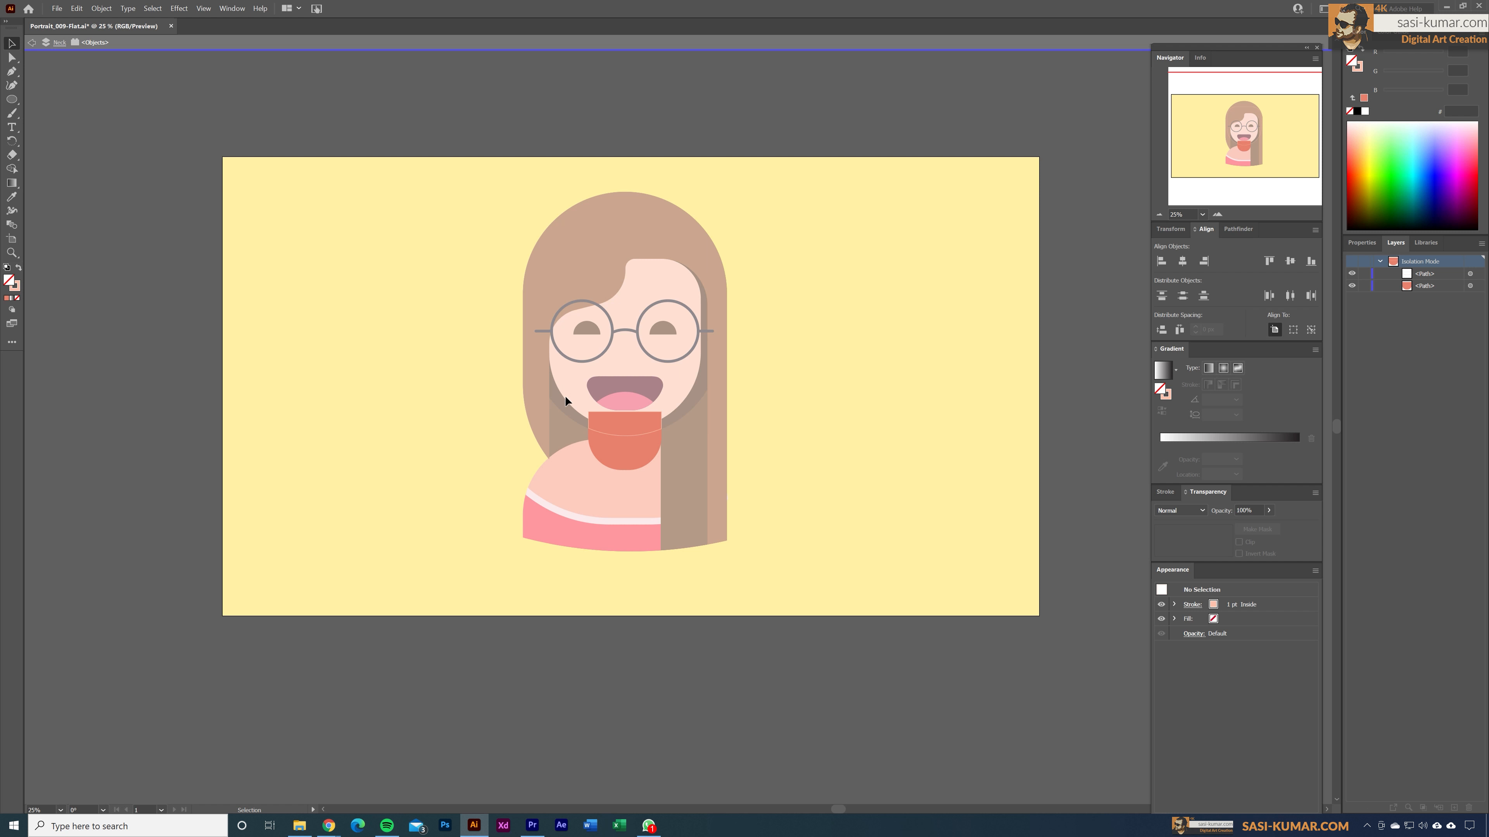
Fill the neck's upper overlap piece with the darker skin tone #CC685A and leave isolation mode.
click(630, 435)
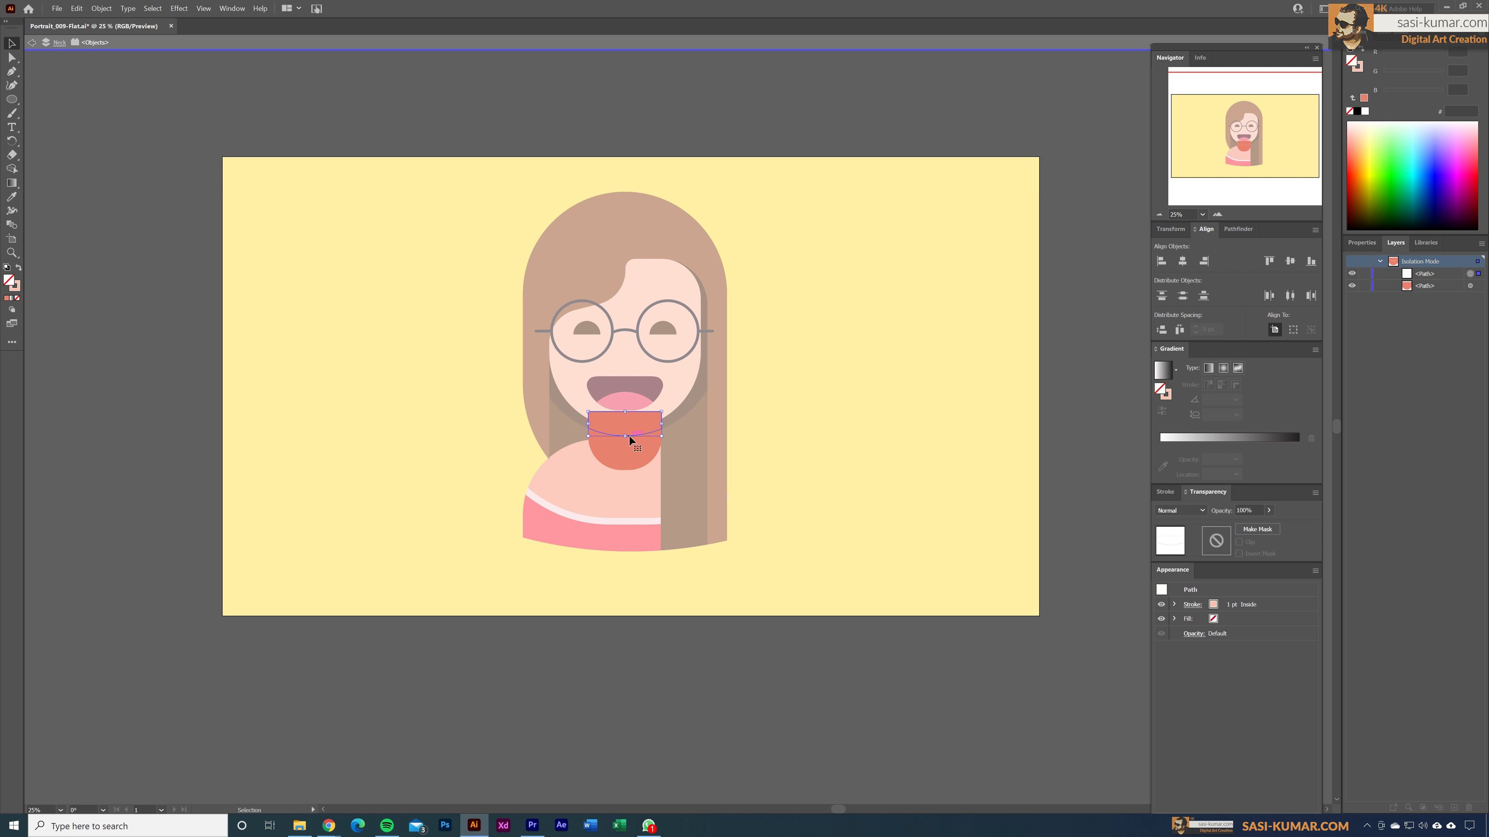
key(i)
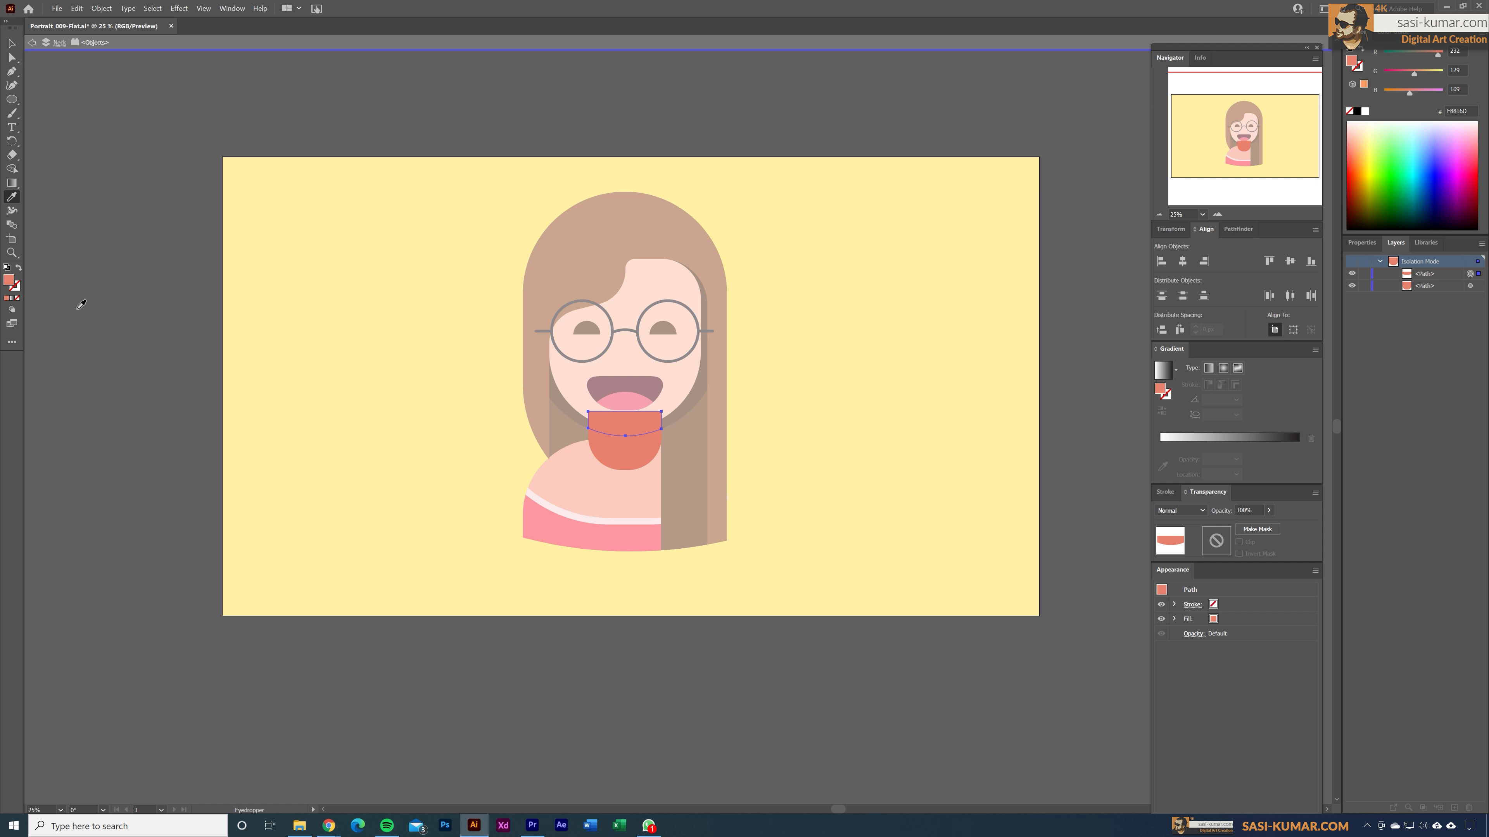
double_click(9, 281)
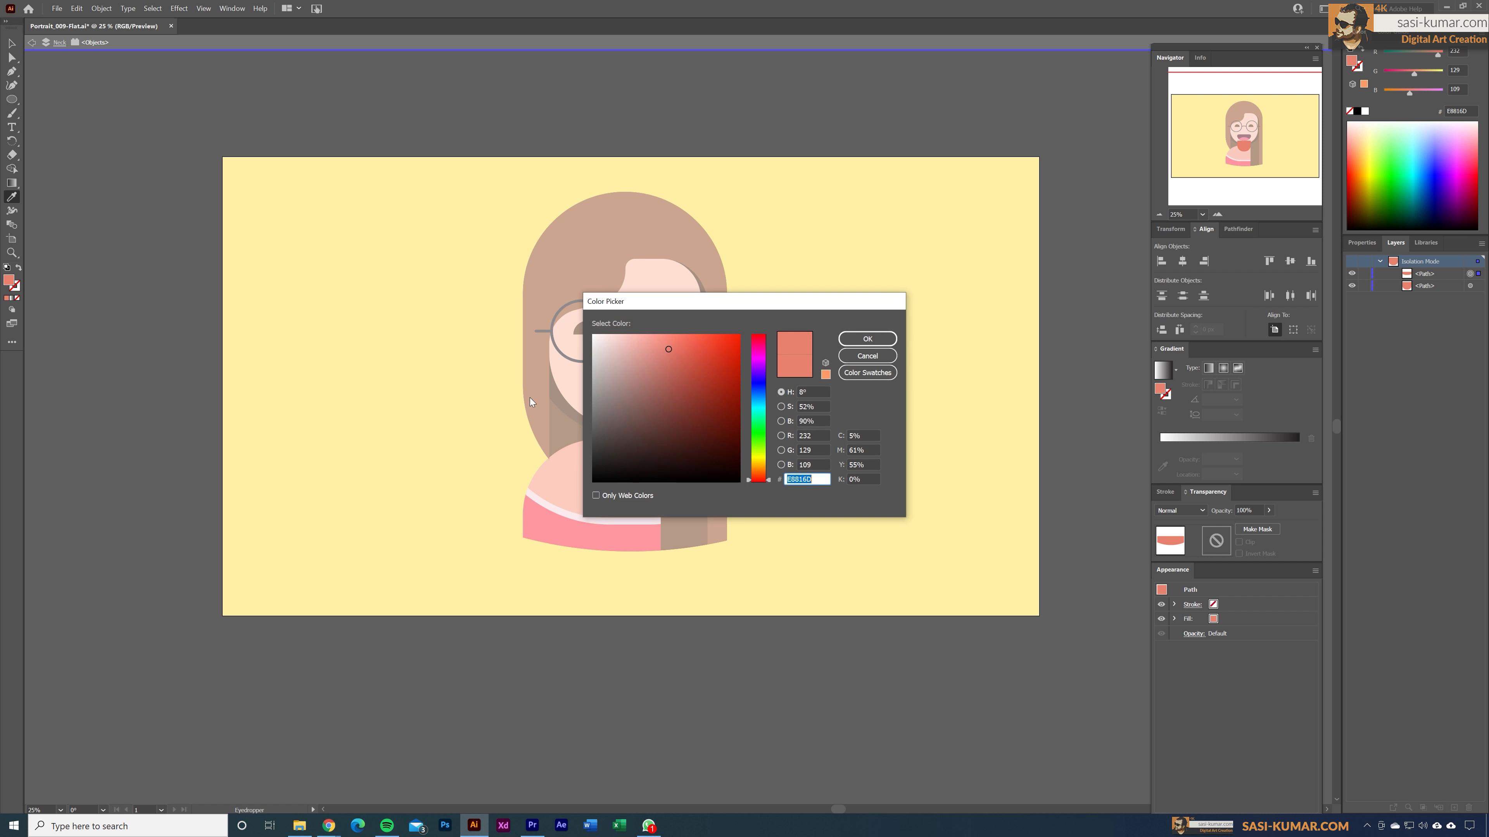
click(680, 368)
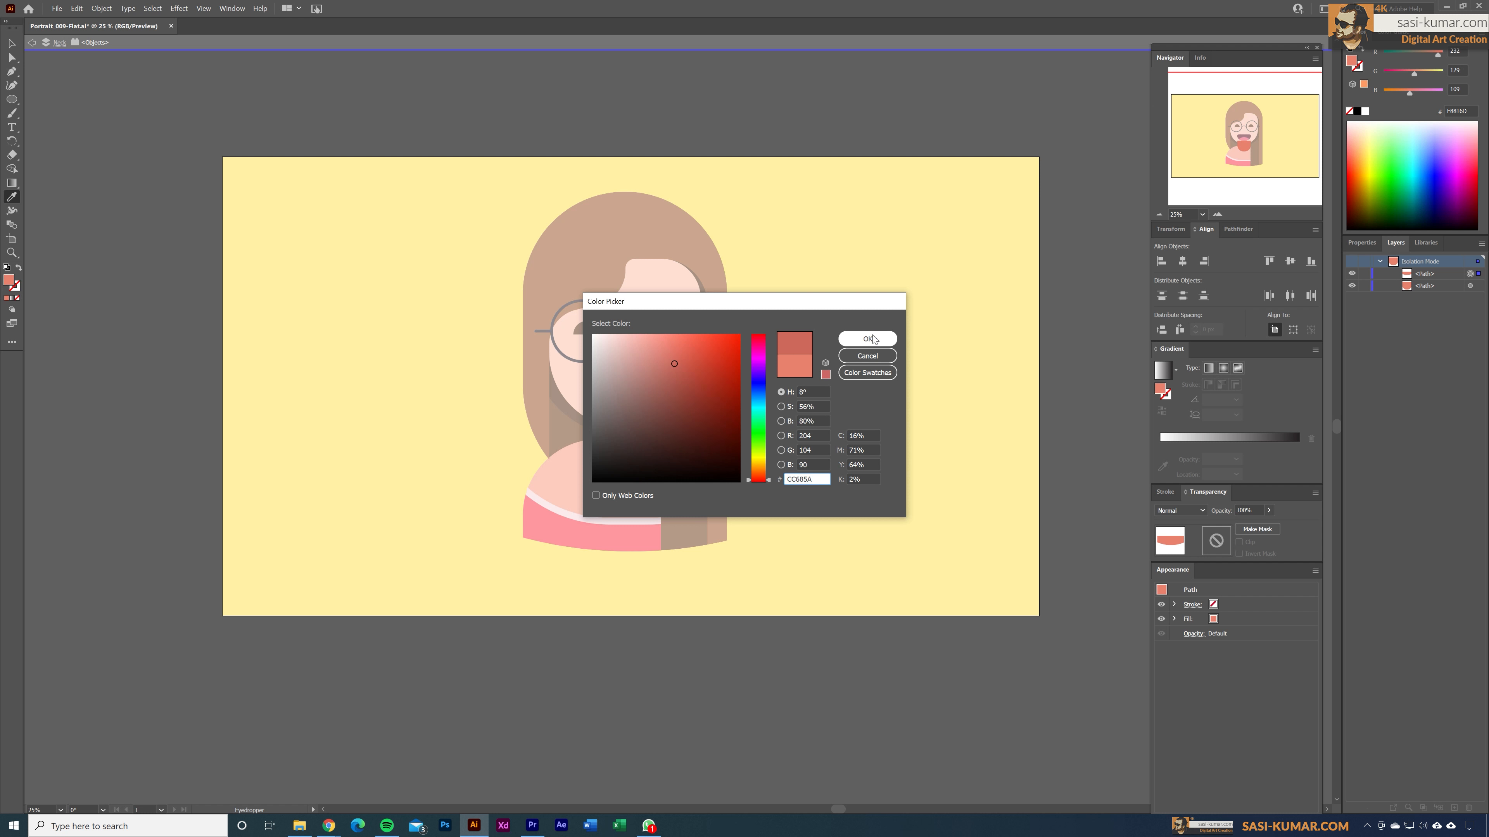
click(868, 339)
click(12, 42)
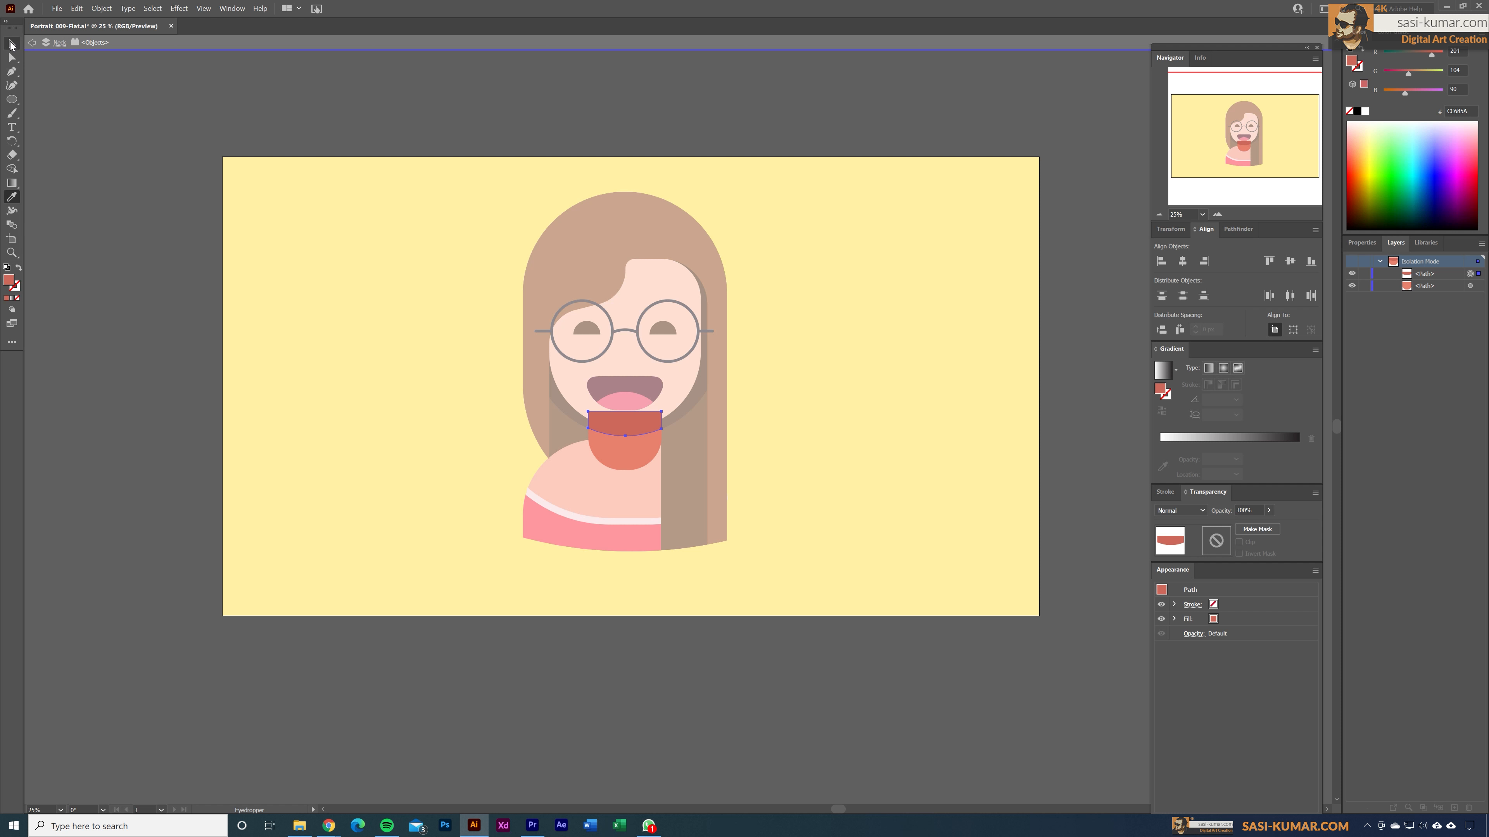
double_click(100, 111)
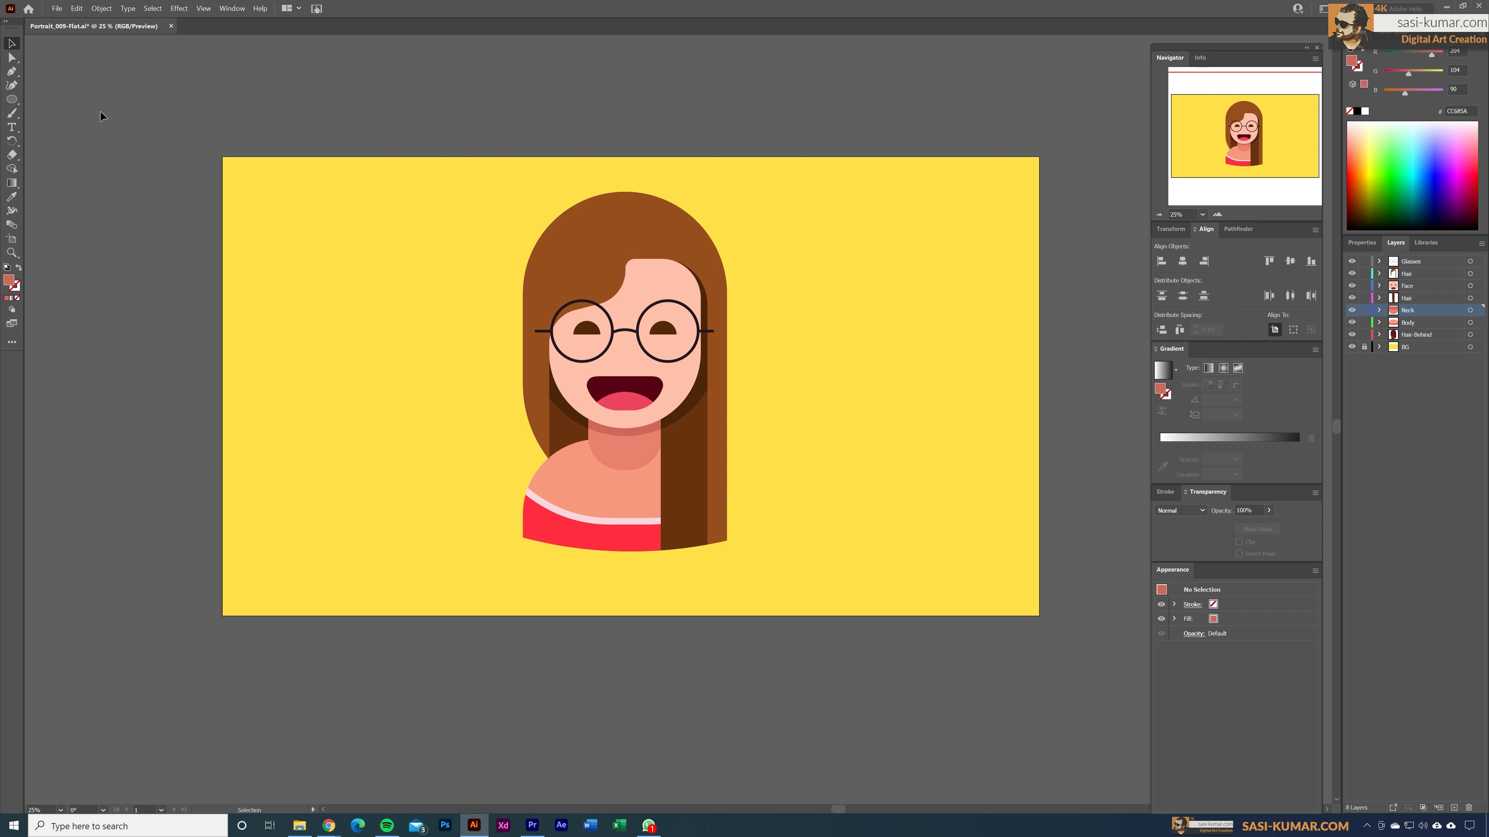
Draw a lens circle on the Glasses layer that fills the round frame over the left eye.
click(1414, 336)
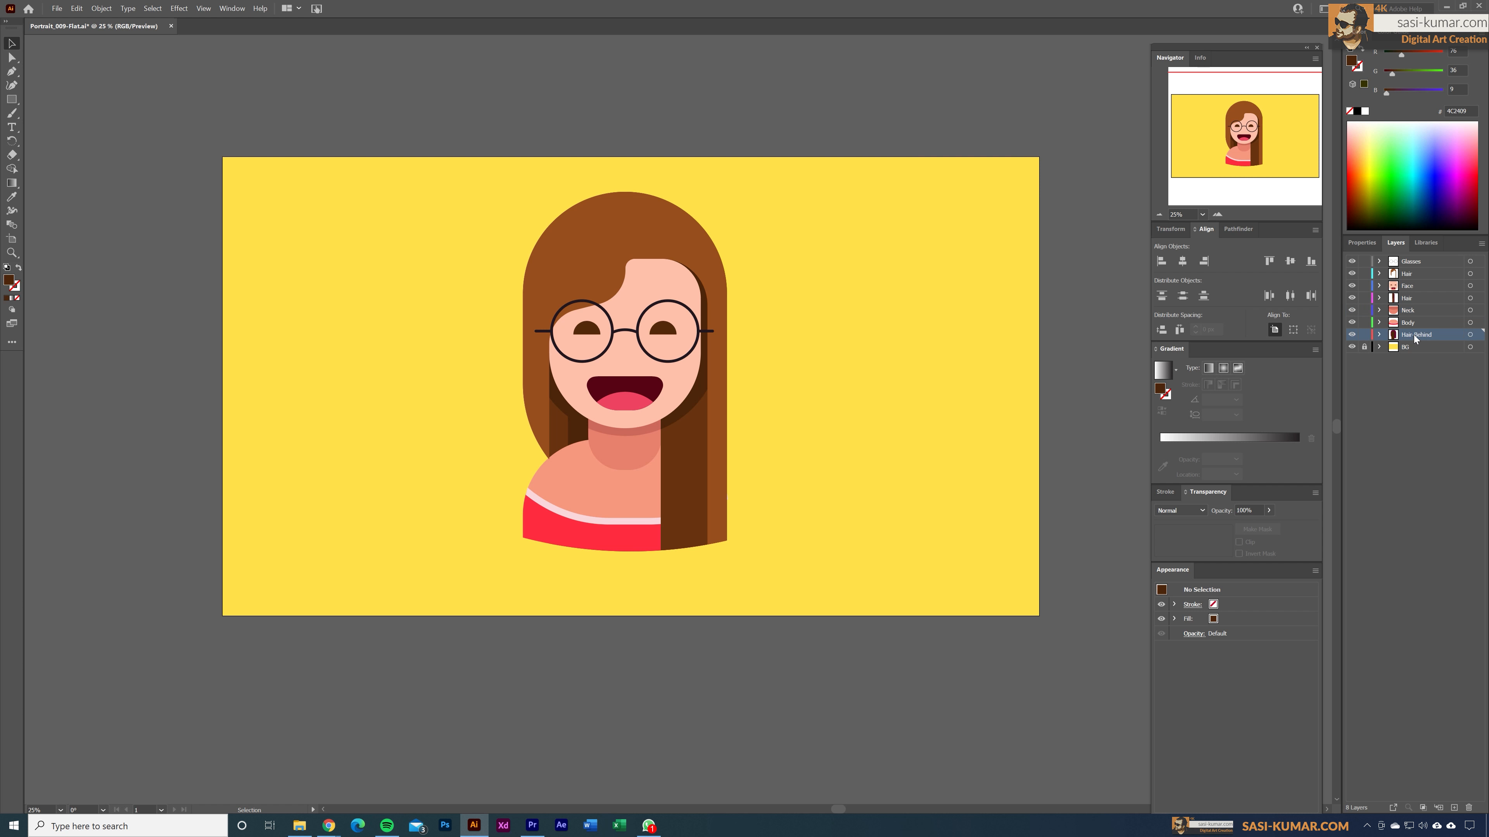
click(1425, 262)
key(ctrl+plus)
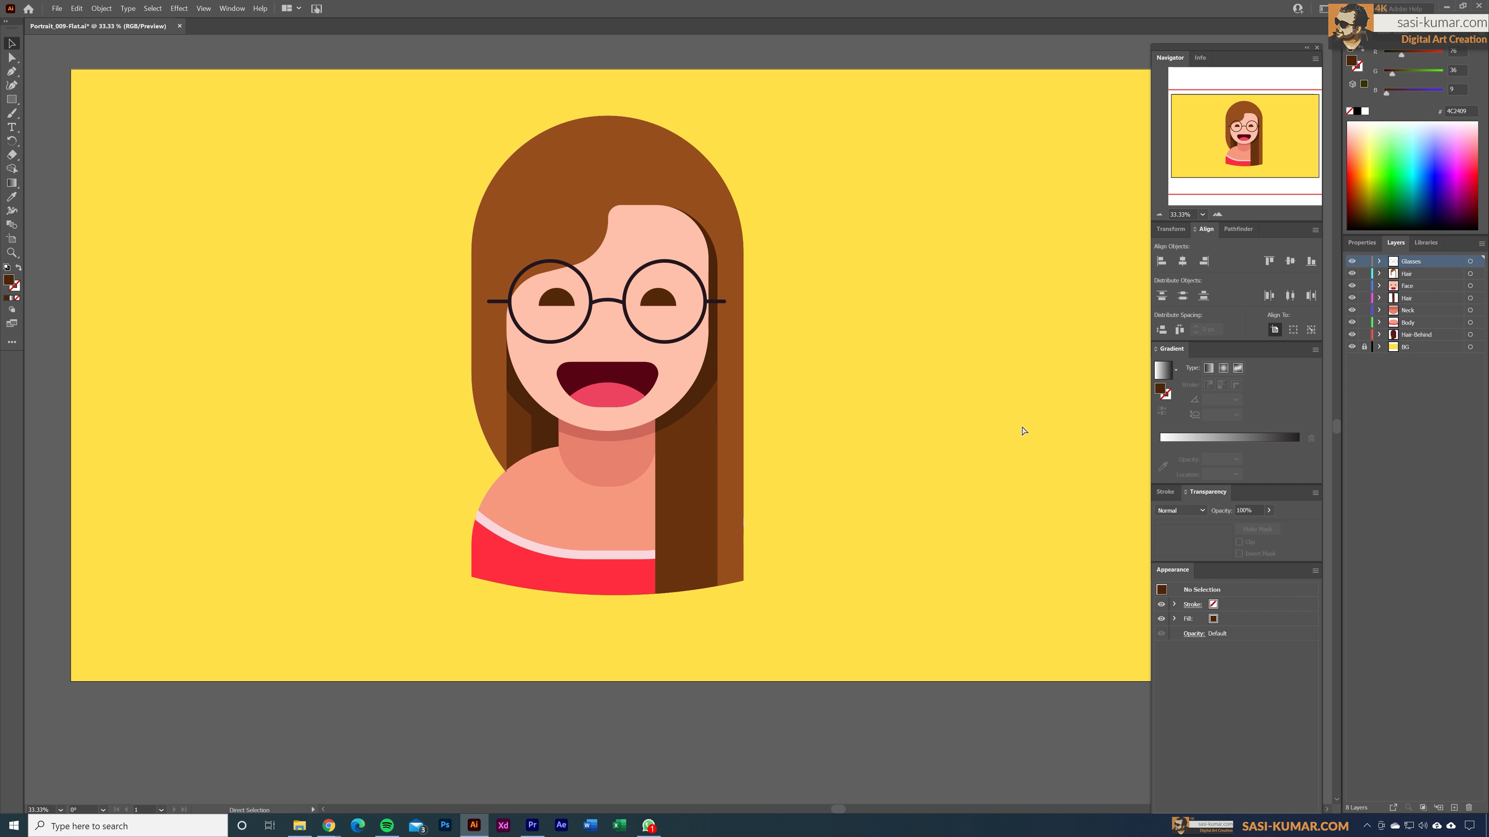
click(12, 100)
drag(11, 105, 47, 121)
drag(486, 242, 542, 298)
click(12, 43)
drag(521, 235, 524, 238)
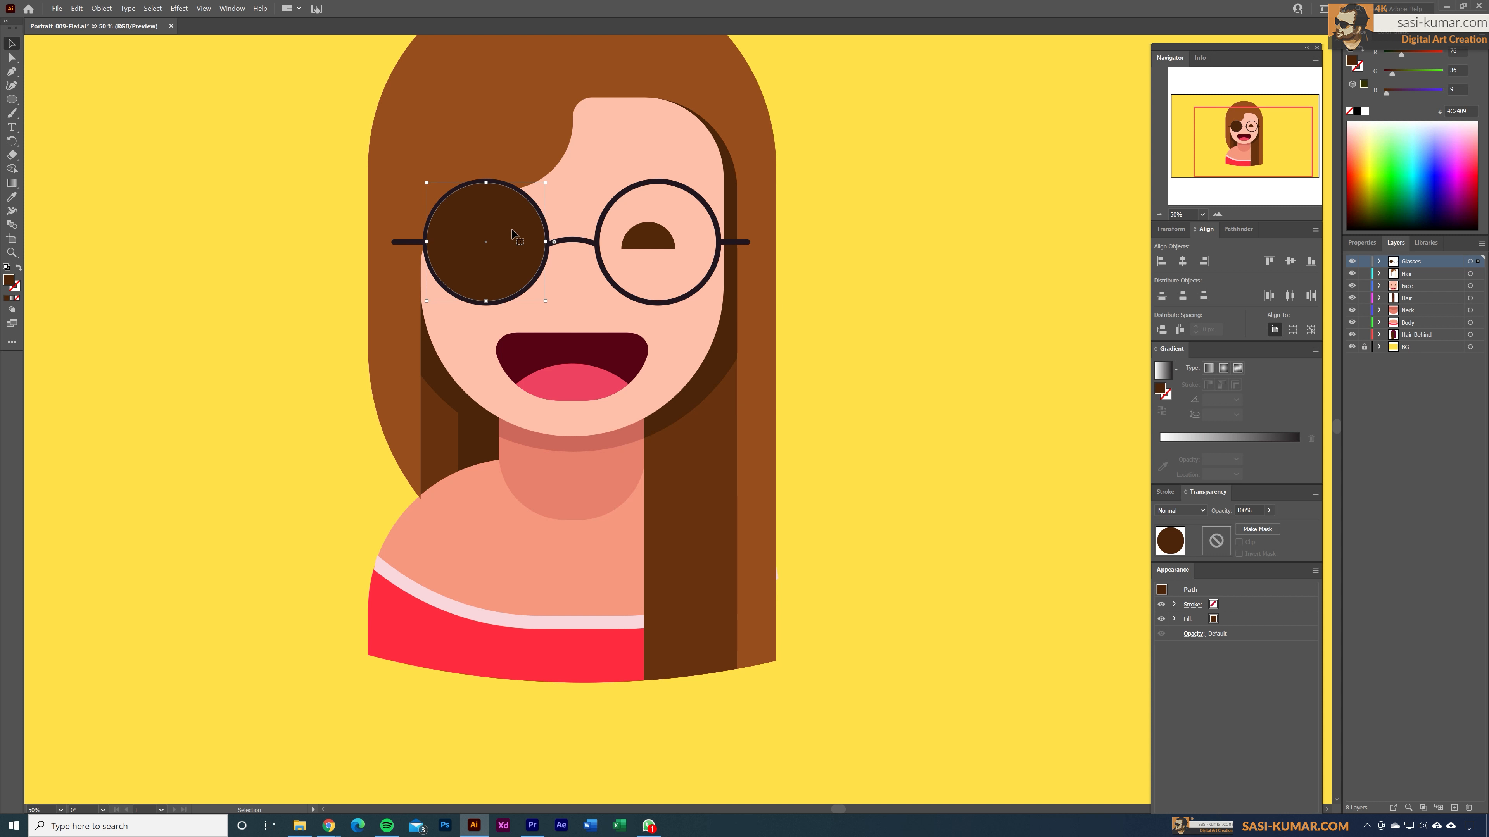
Fill the new lens circle with light cyan #C2F9F9.
double_click(10, 281)
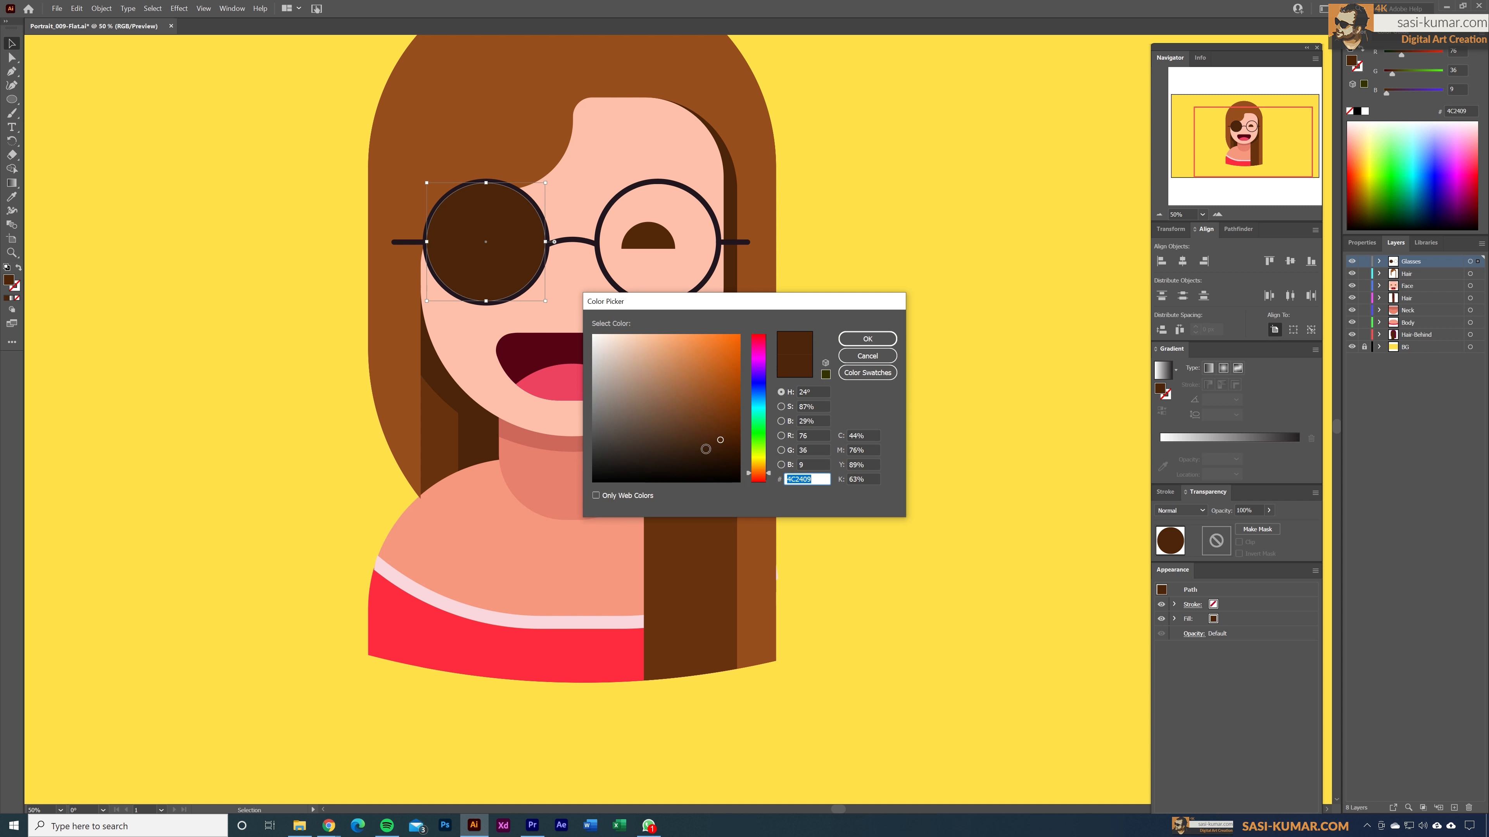
text(0A4949)
drag(657, 368, 625, 337)
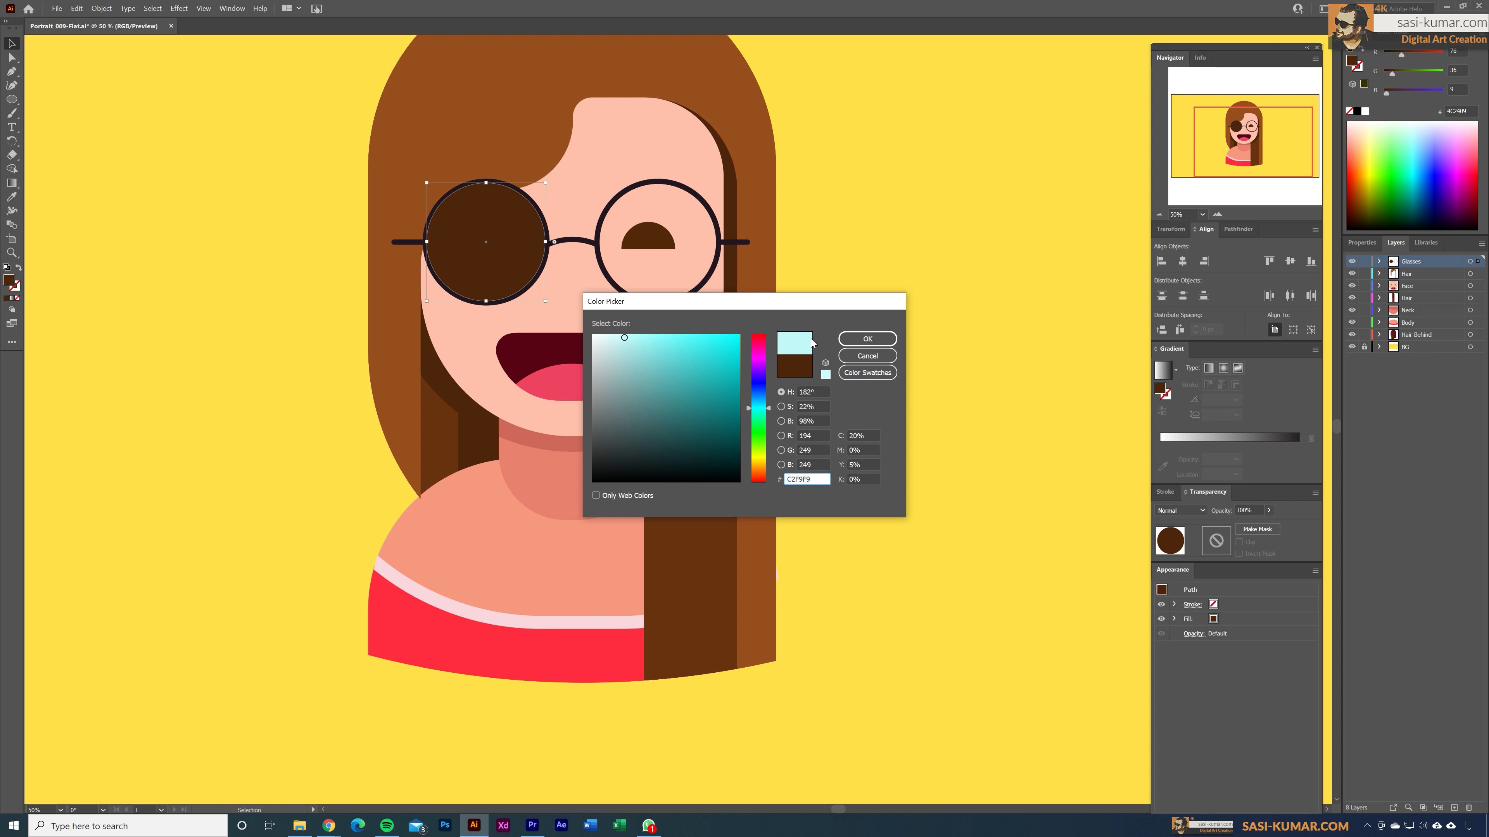
click(866, 339)
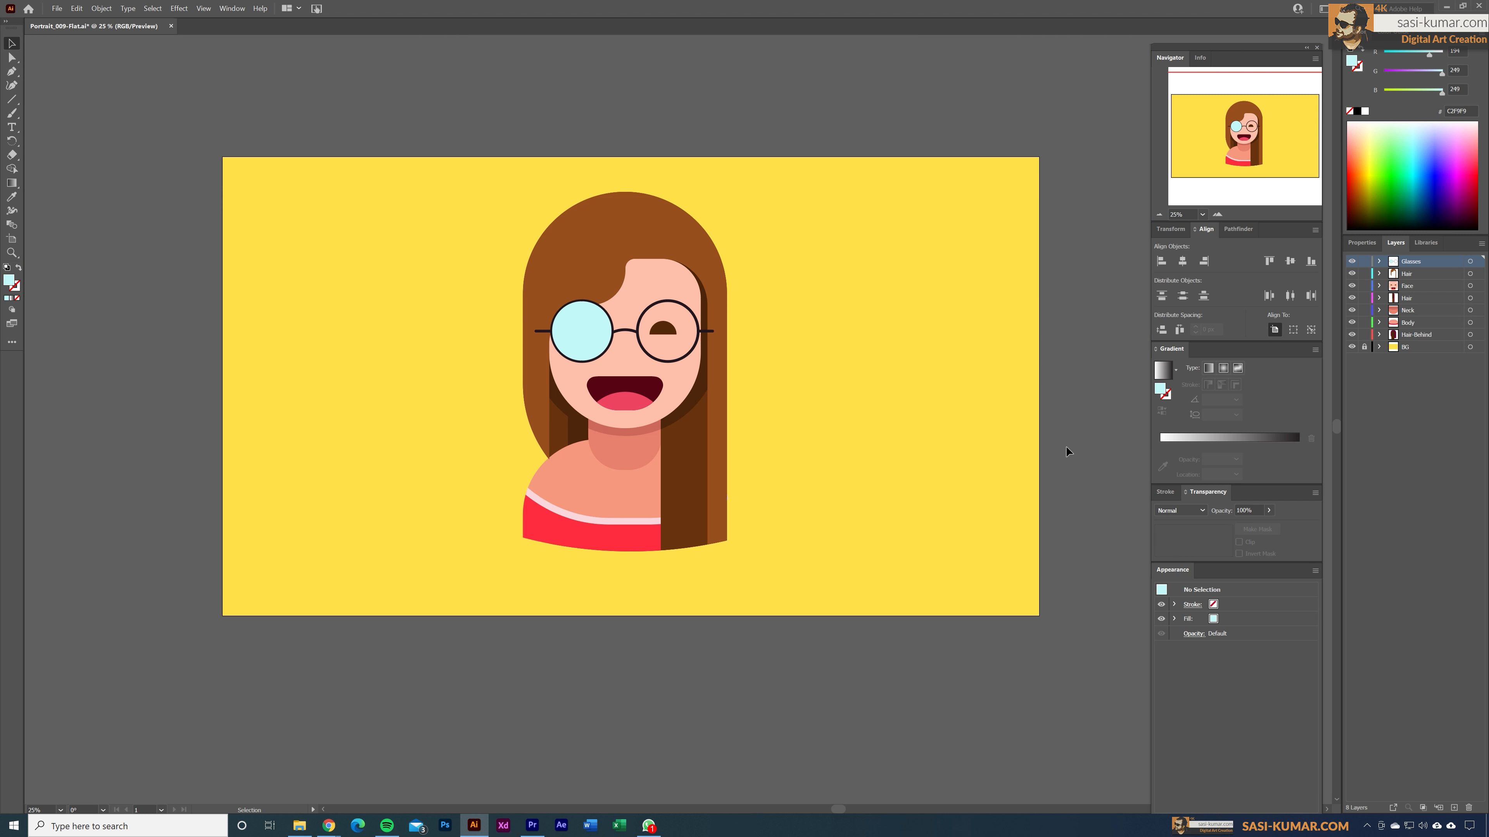
Draw a diagonal line across the cyan lens, extending past its rim, and sample the lens colour onto it.
key(ctrl+=)
key(ctrl+=)
key(ctrl+=)
drag(941, 352, 1064, 531)
key(ctrl+=)
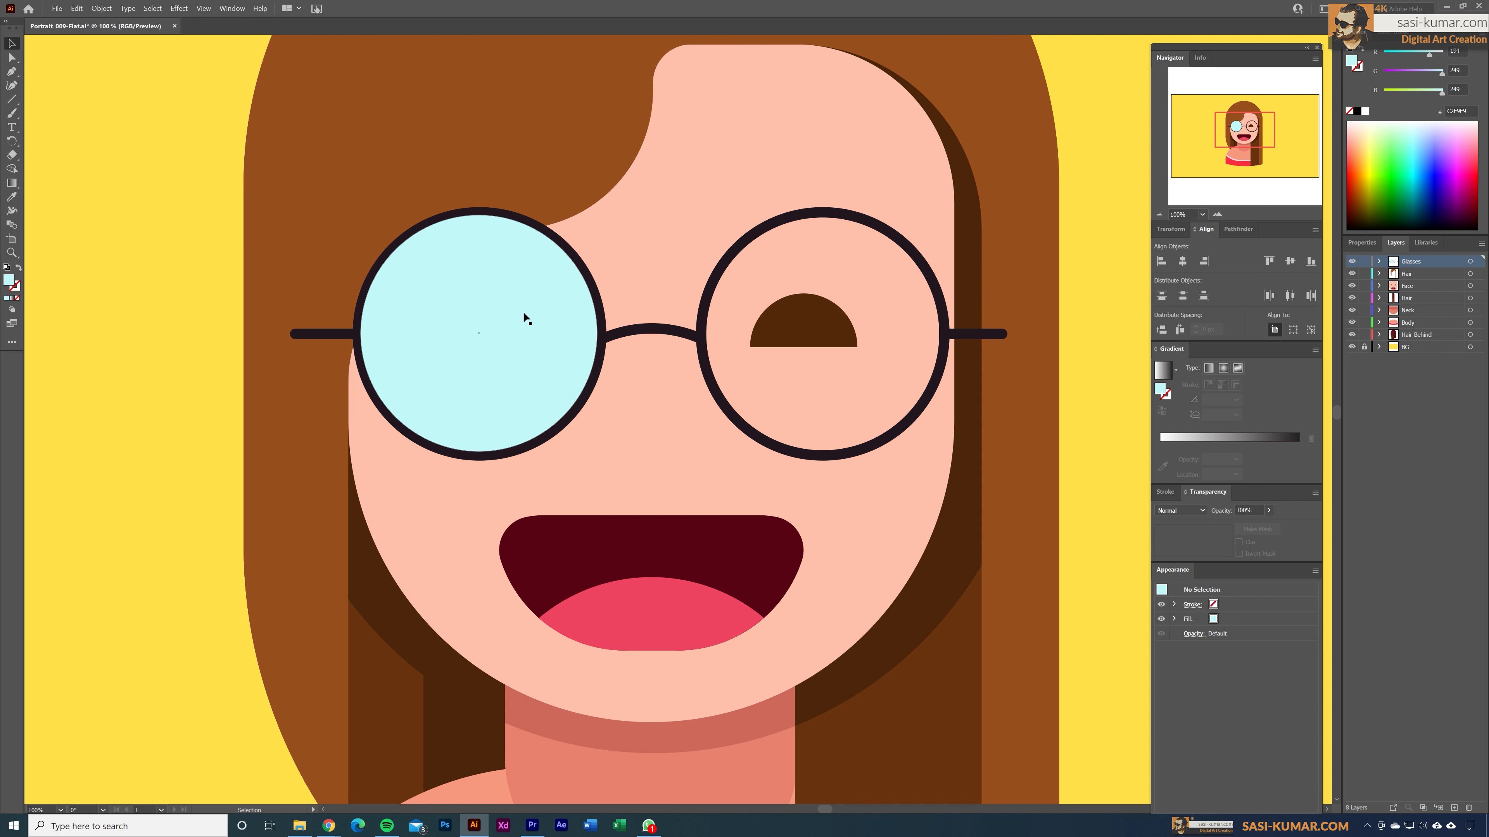
key(backslash)
drag(618, 219, 297, 456)
key(v)
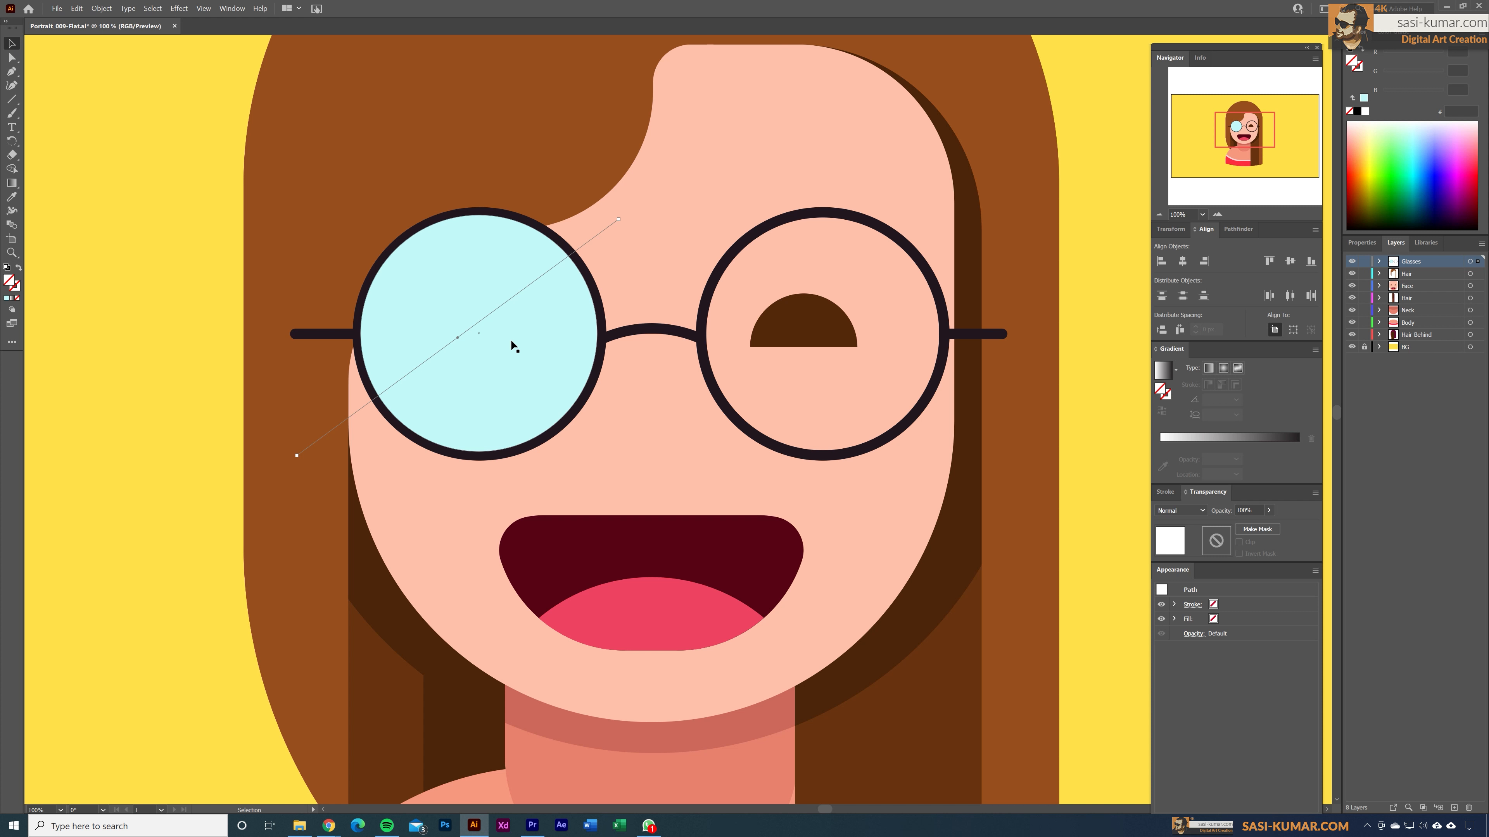
key(i)
click(522, 336)
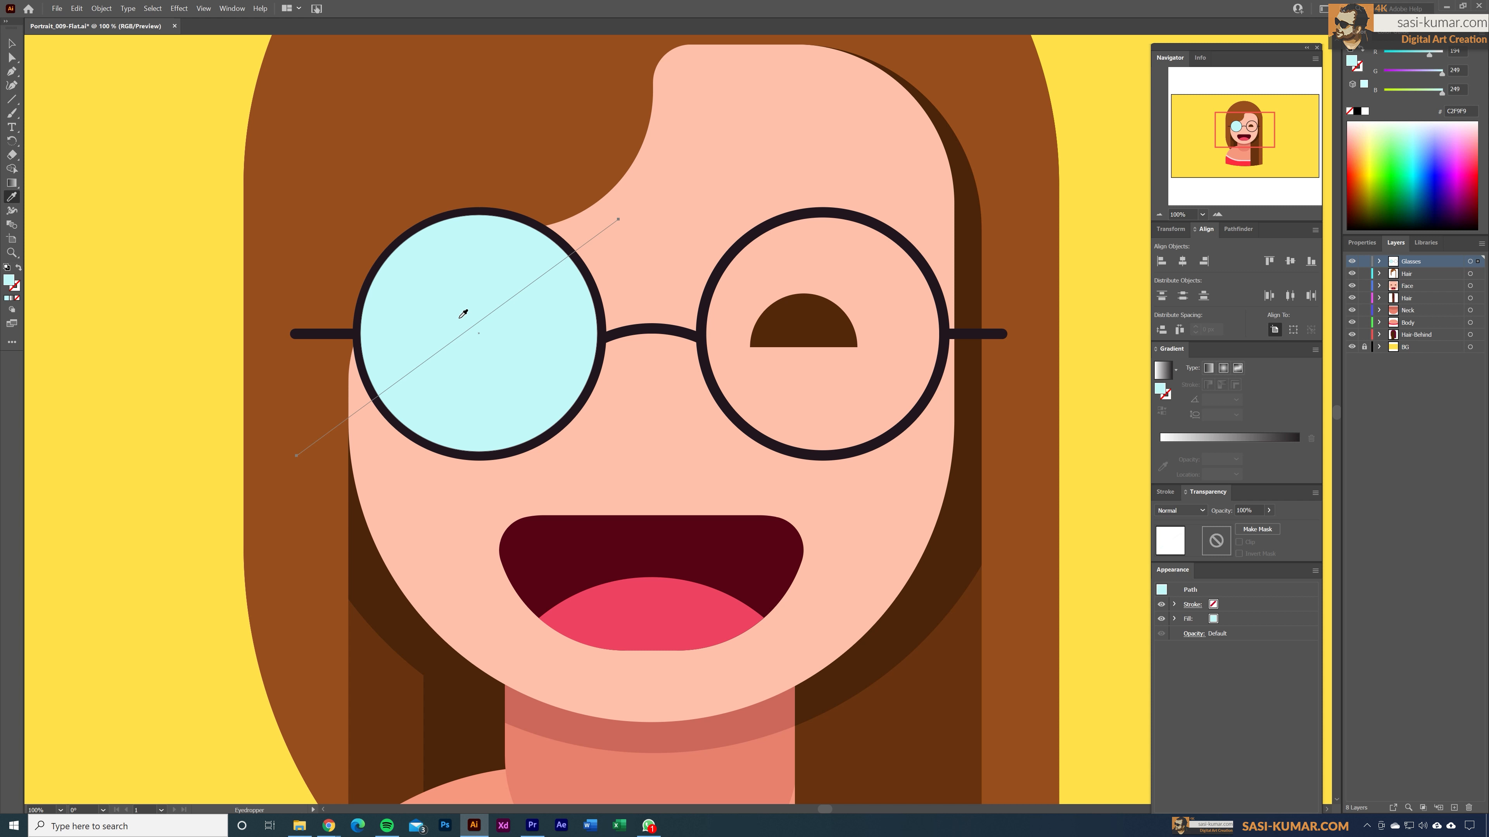
Split the lens along the diagonal line with the Shape Builder tool and delete the leftover line outside the lens.
click(13, 44)
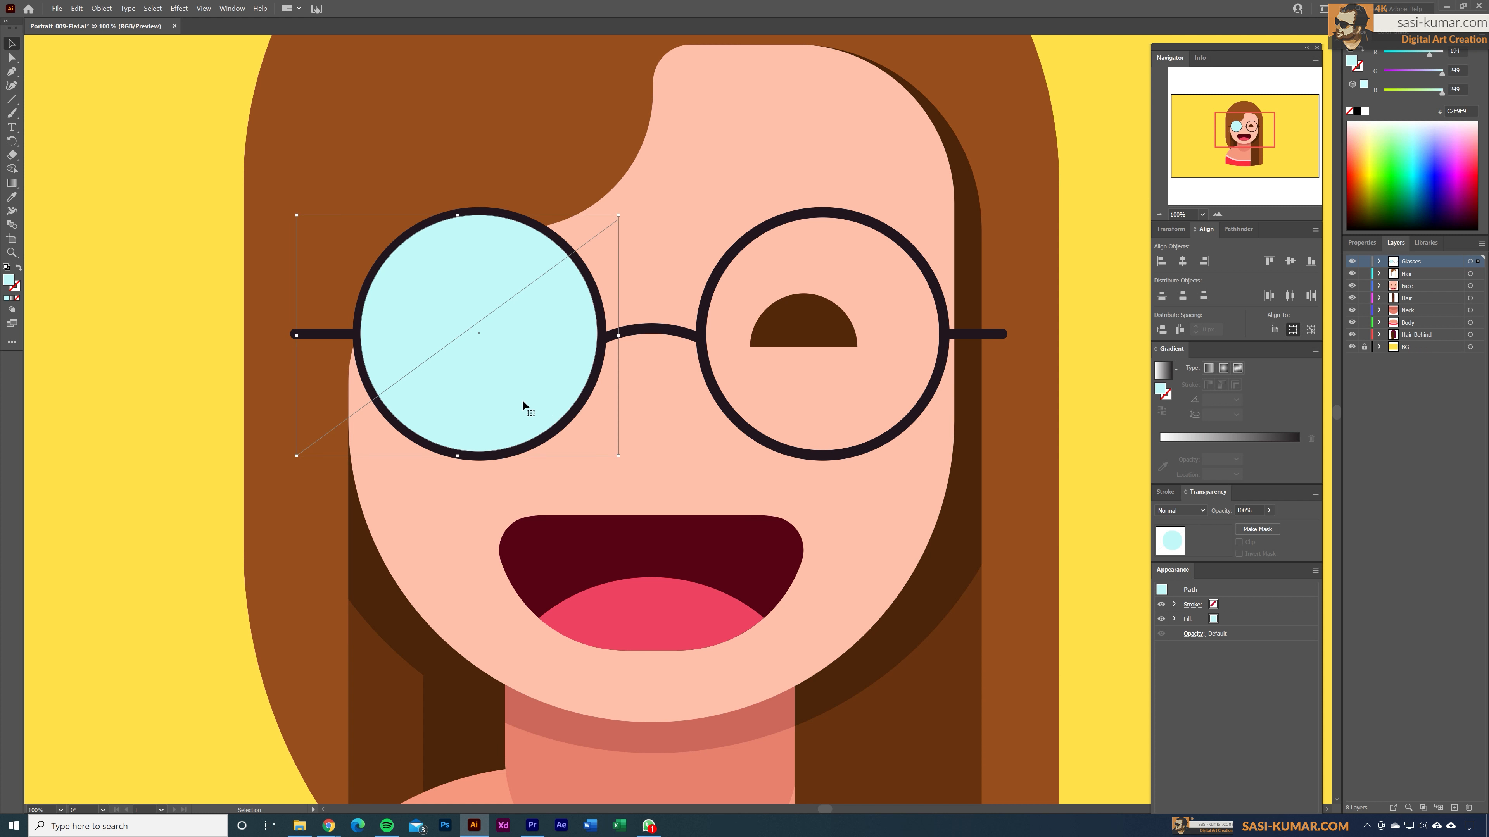
click(11, 169)
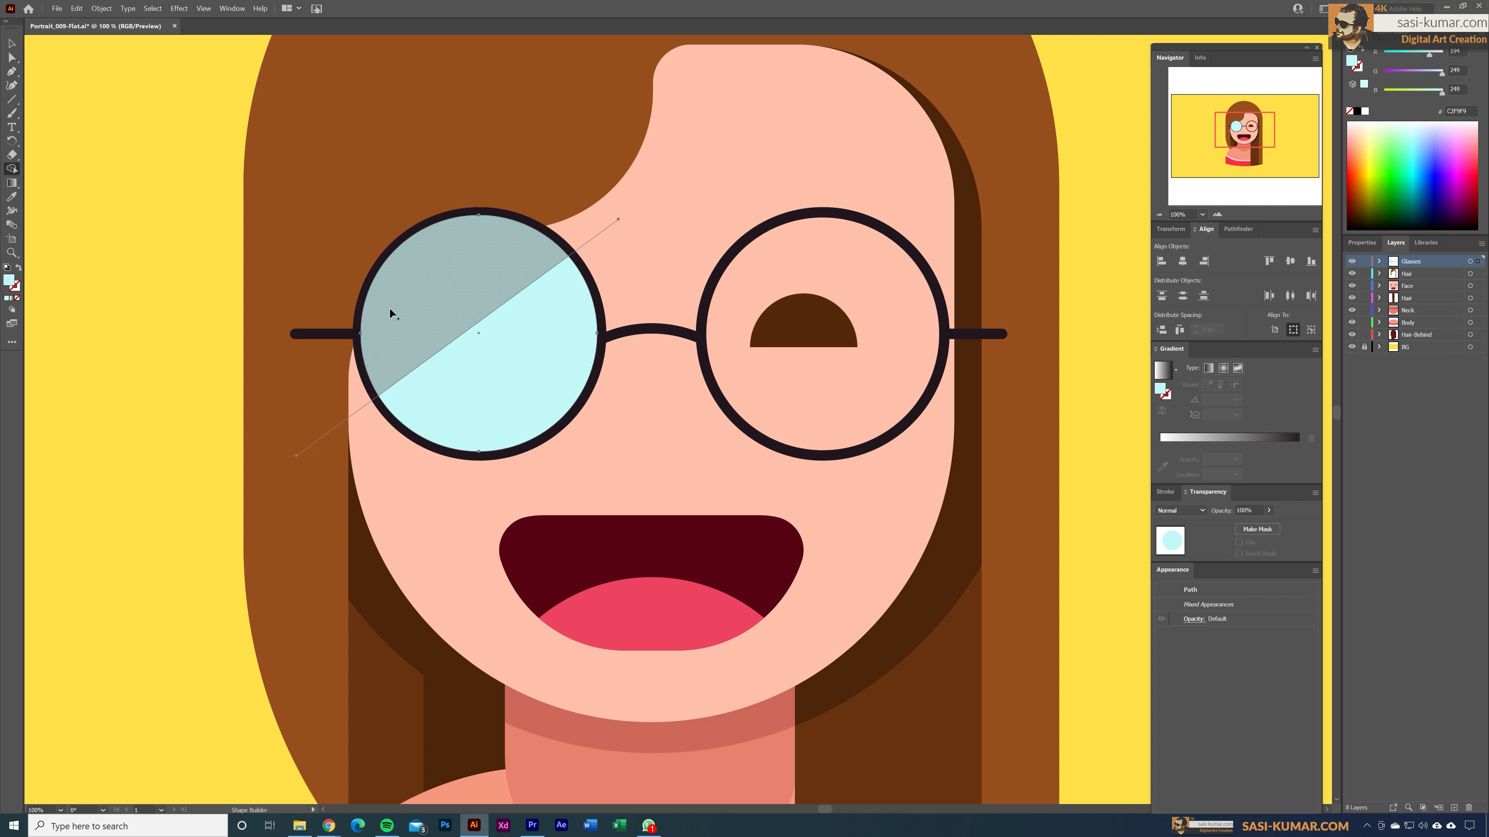
drag(446, 336, 535, 399)
click(12, 44)
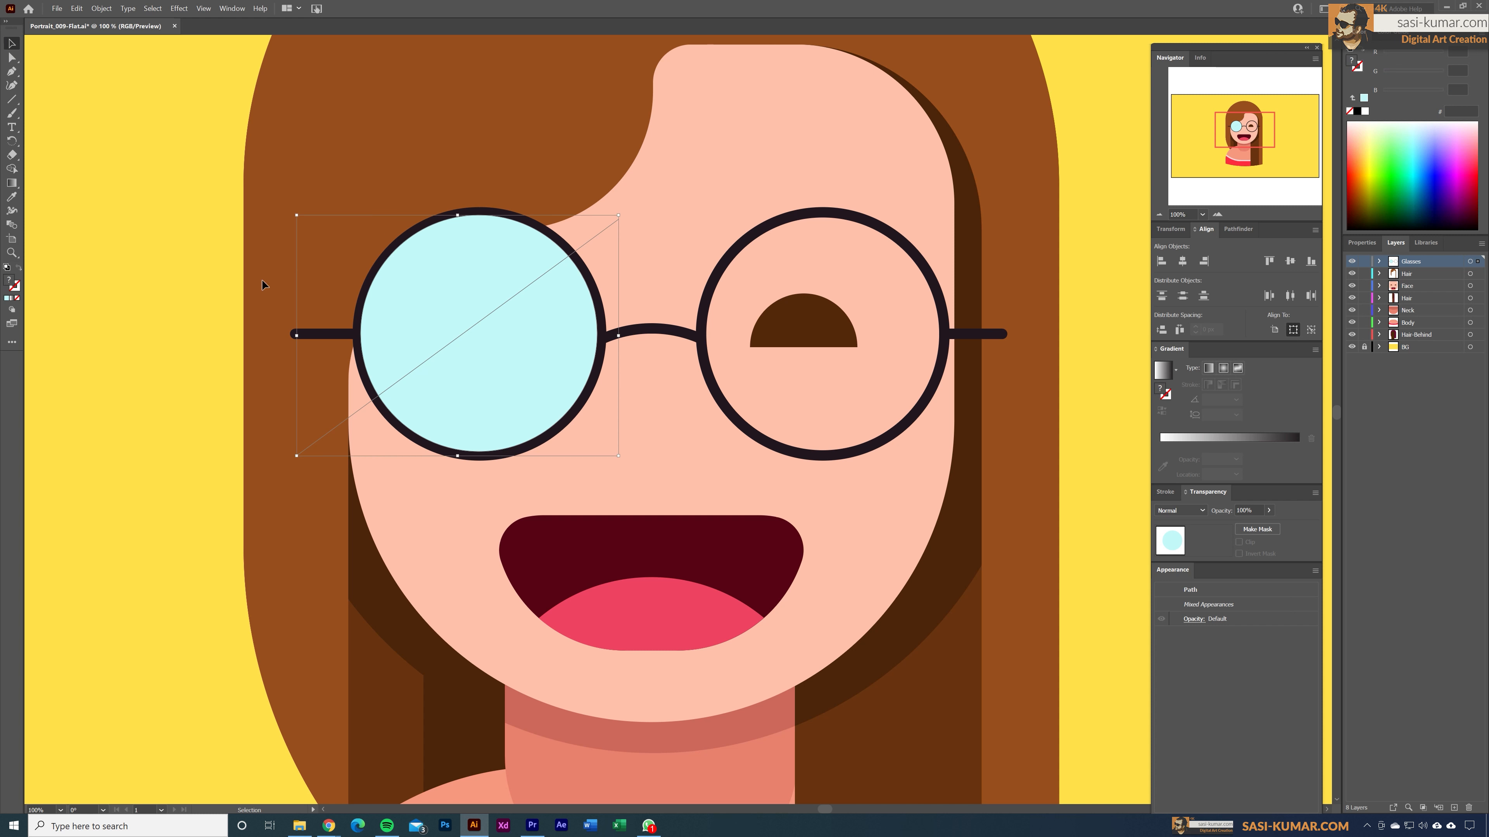
click(350, 415)
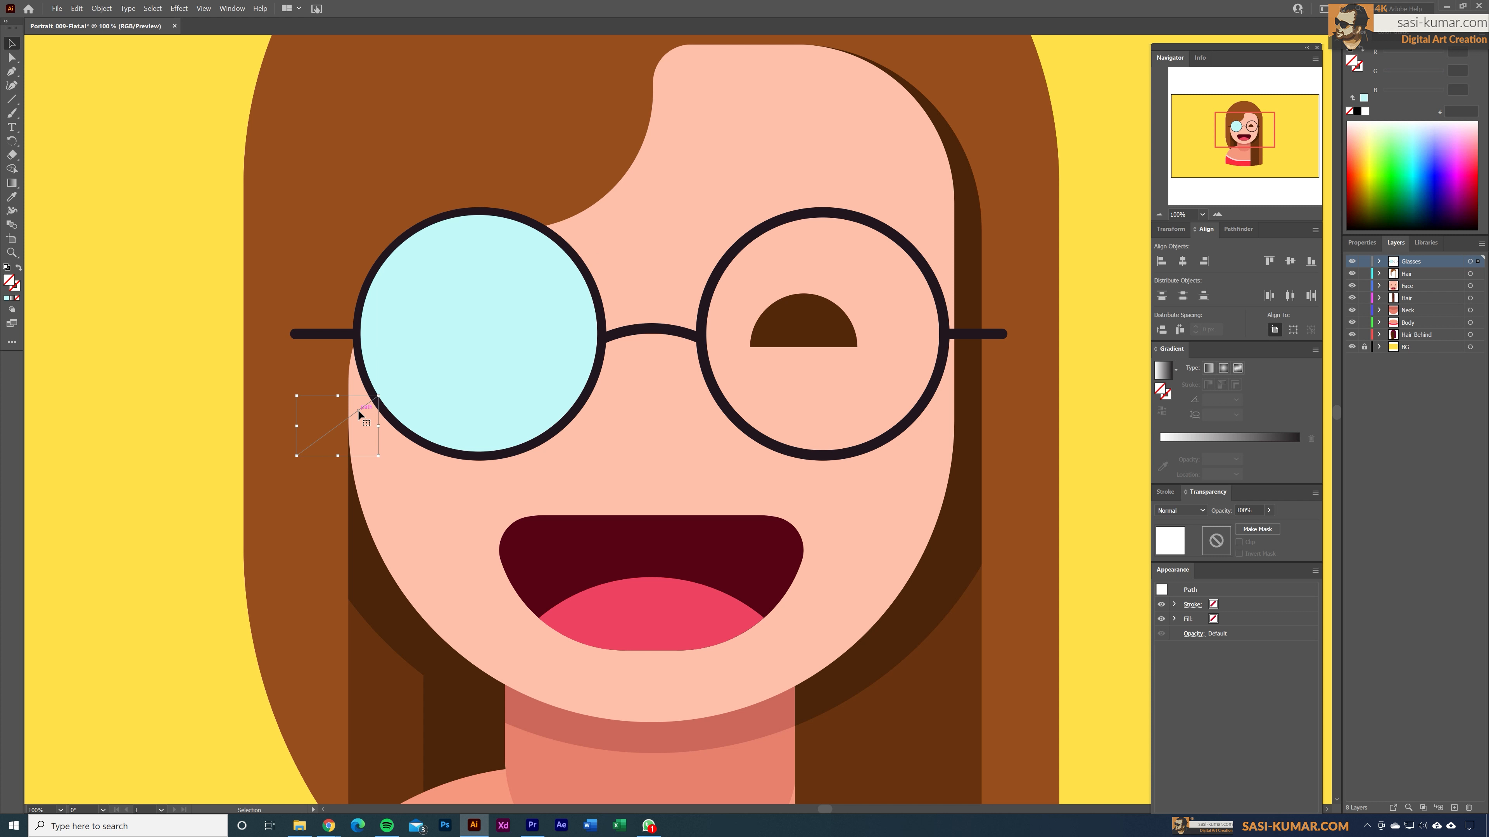
key(Delete)
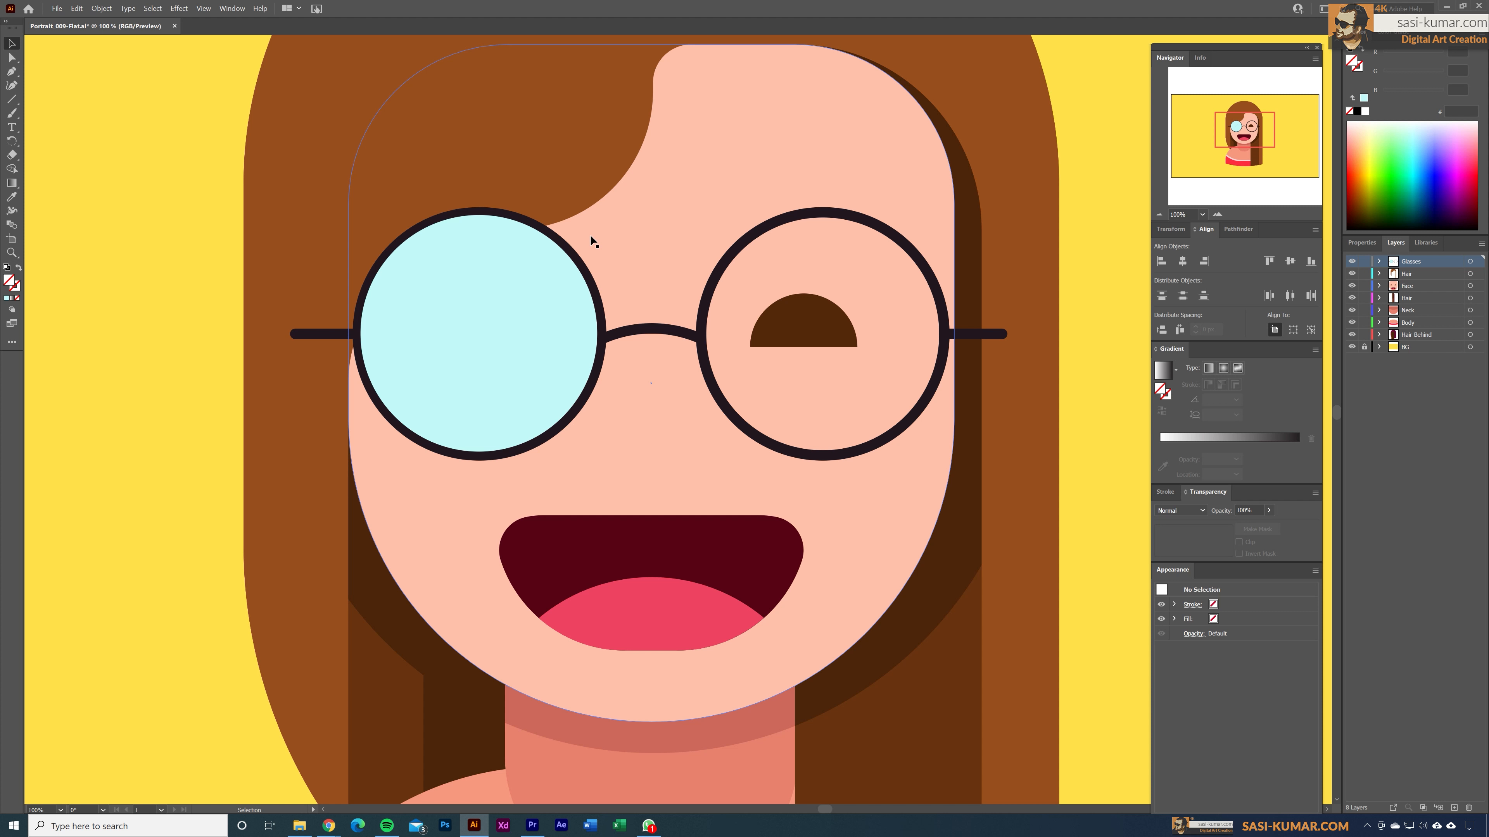
Group the upper and lower halves of the split lens.
click(455, 330)
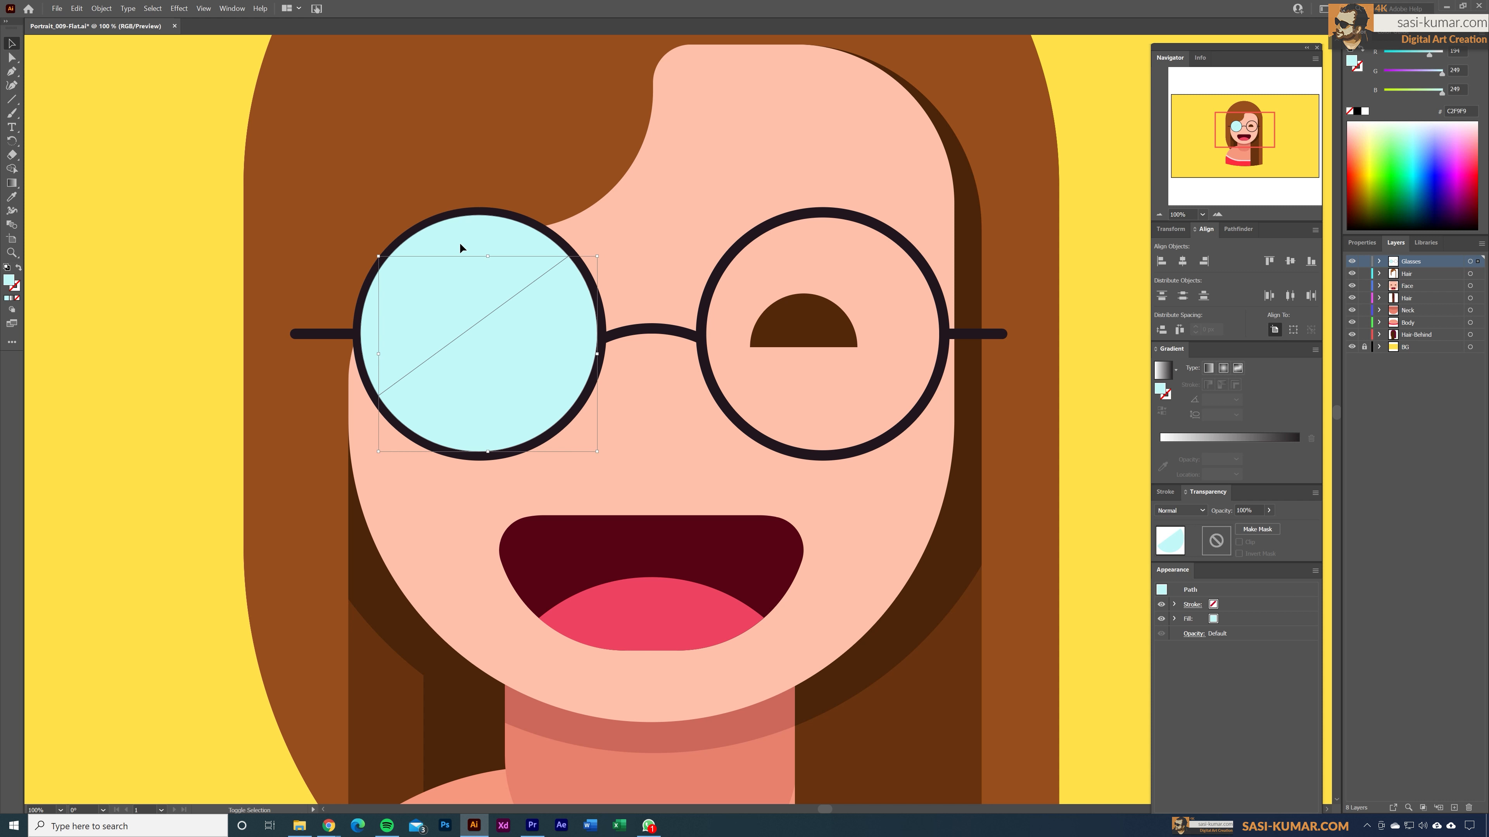
shift+click(406, 281)
key(ctrl+shift+a)
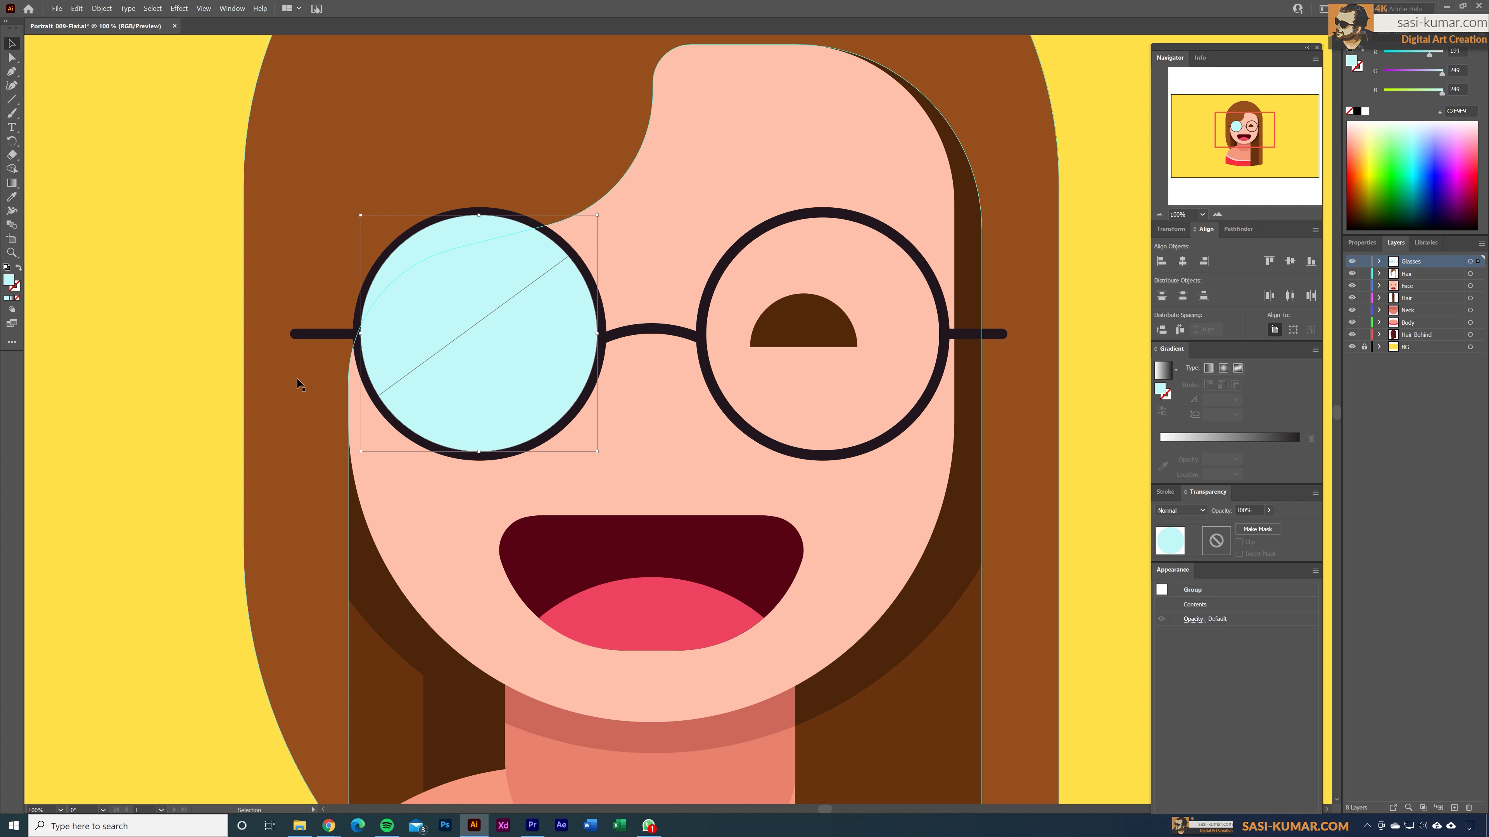
click(452, 269)
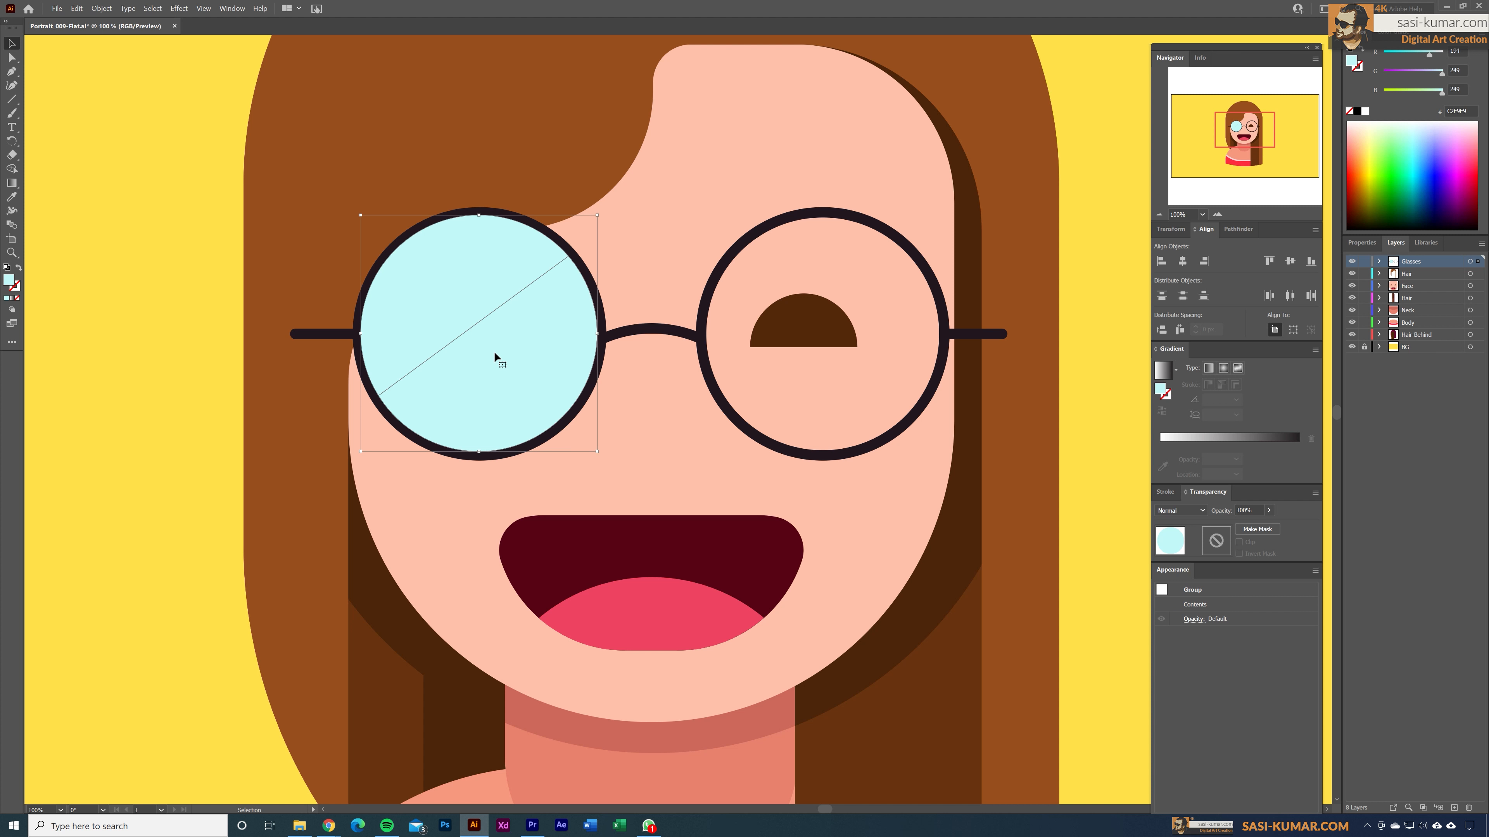
Isolate the lens group, fill its upper half with paler cyan #E3FCFB and leave isolation mode.
double_click(455, 292)
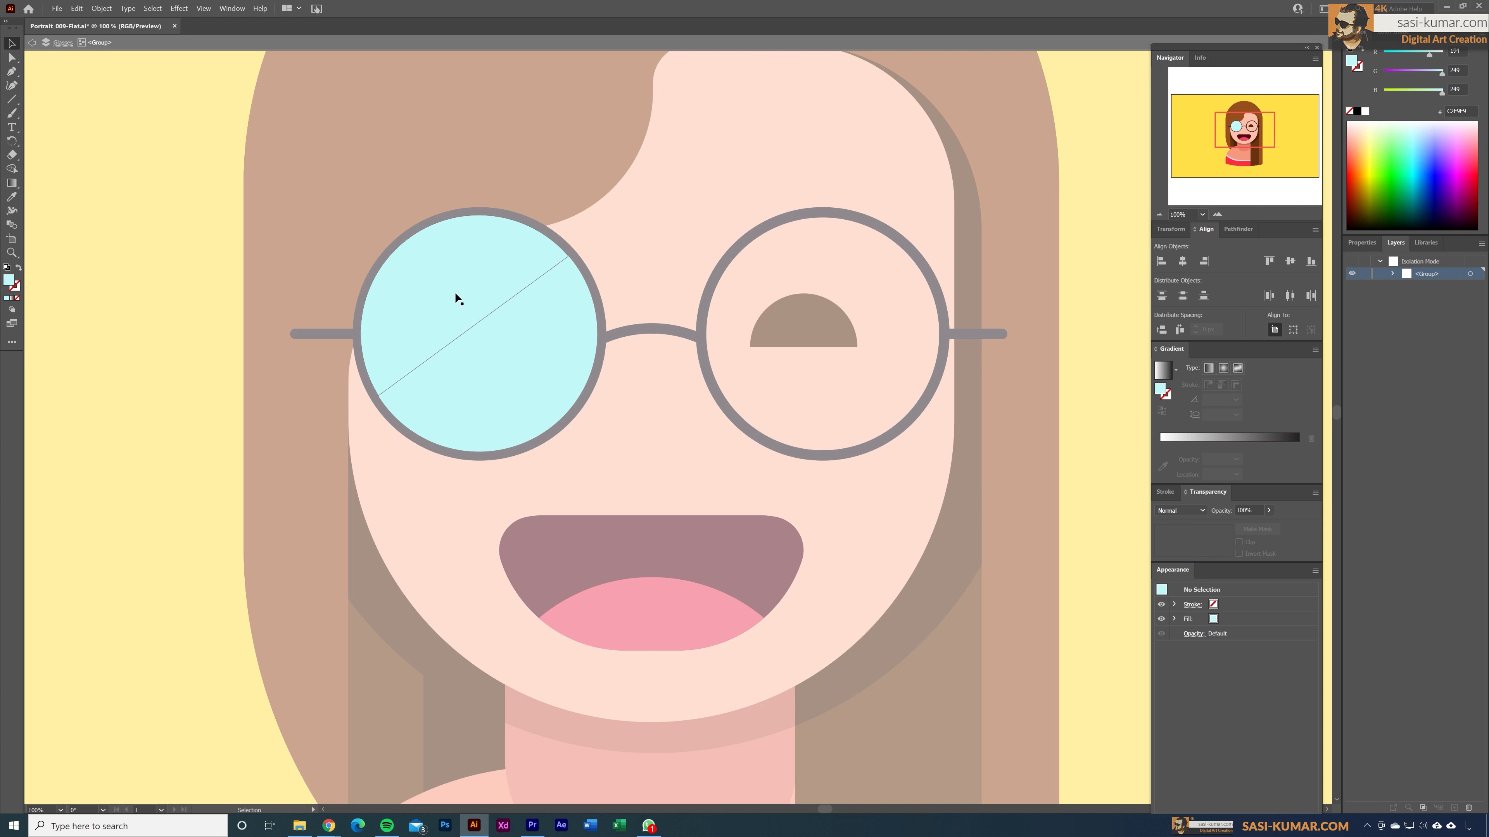
double_click(12, 283)
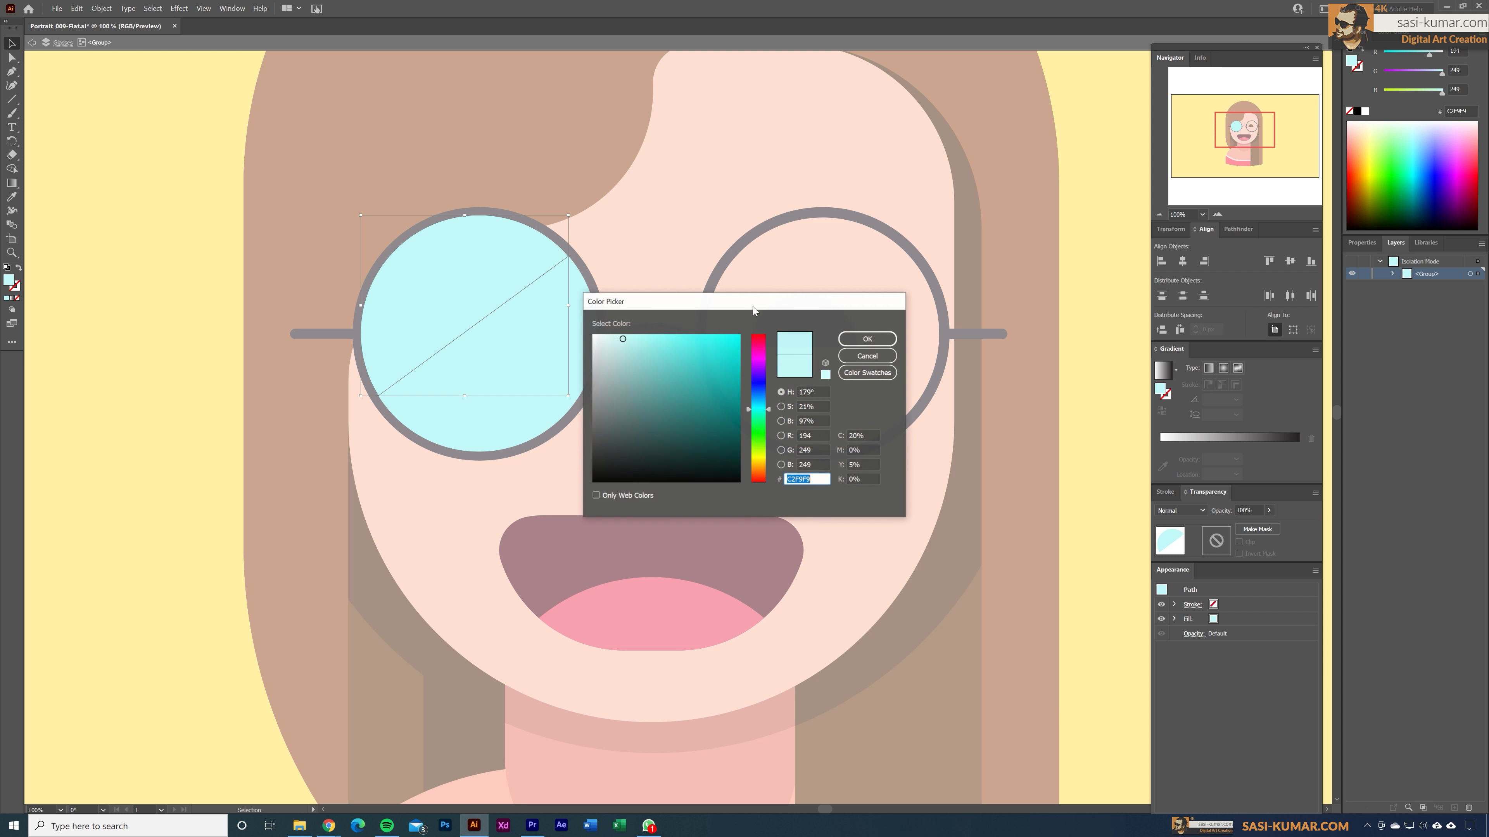
click(607, 337)
click(851, 341)
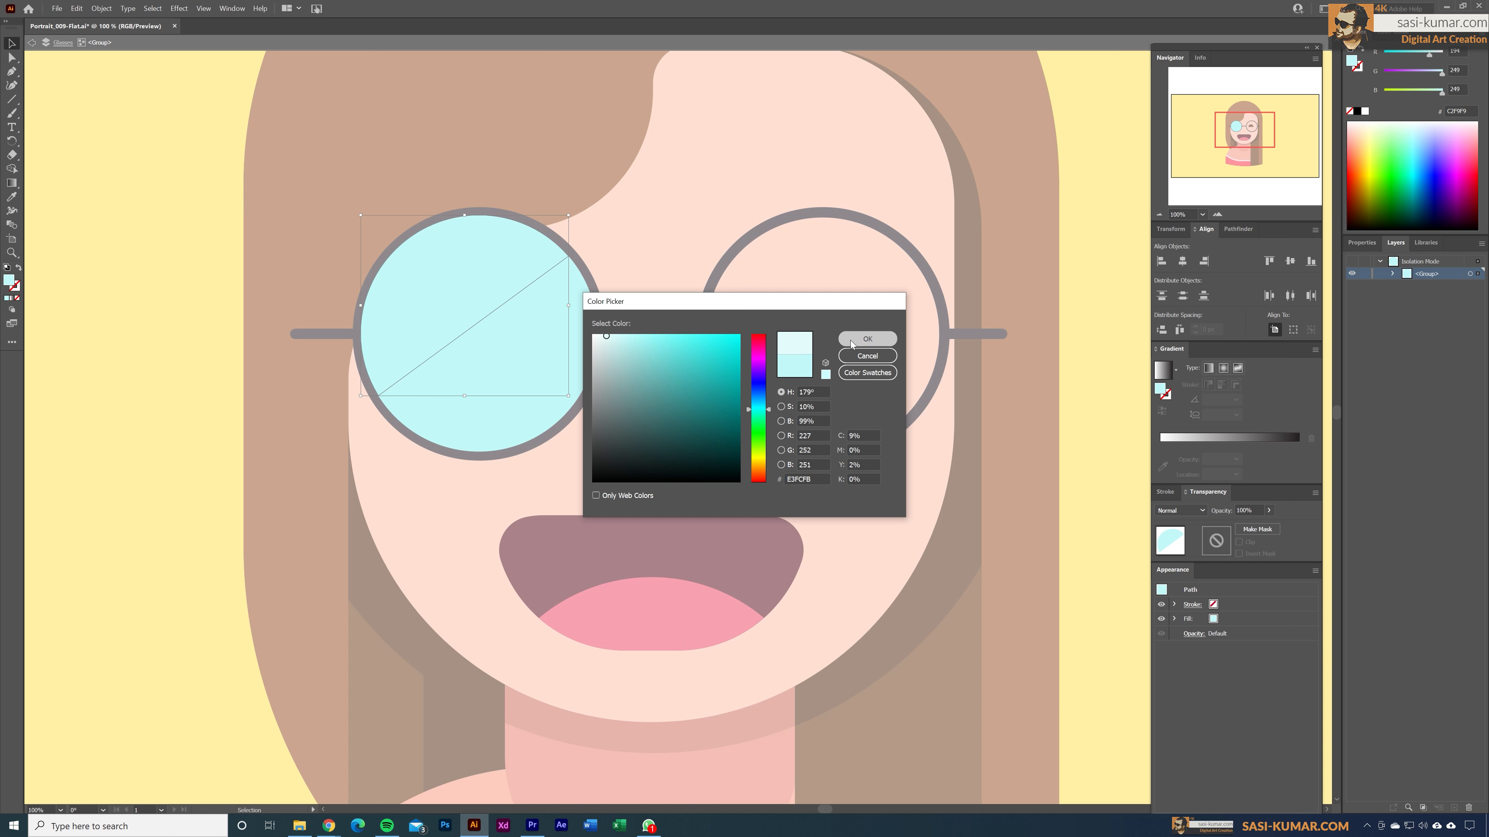
double_click(156, 253)
Set the lens group's blending mode to Color and its opacity to 57%.
click(1199, 511)
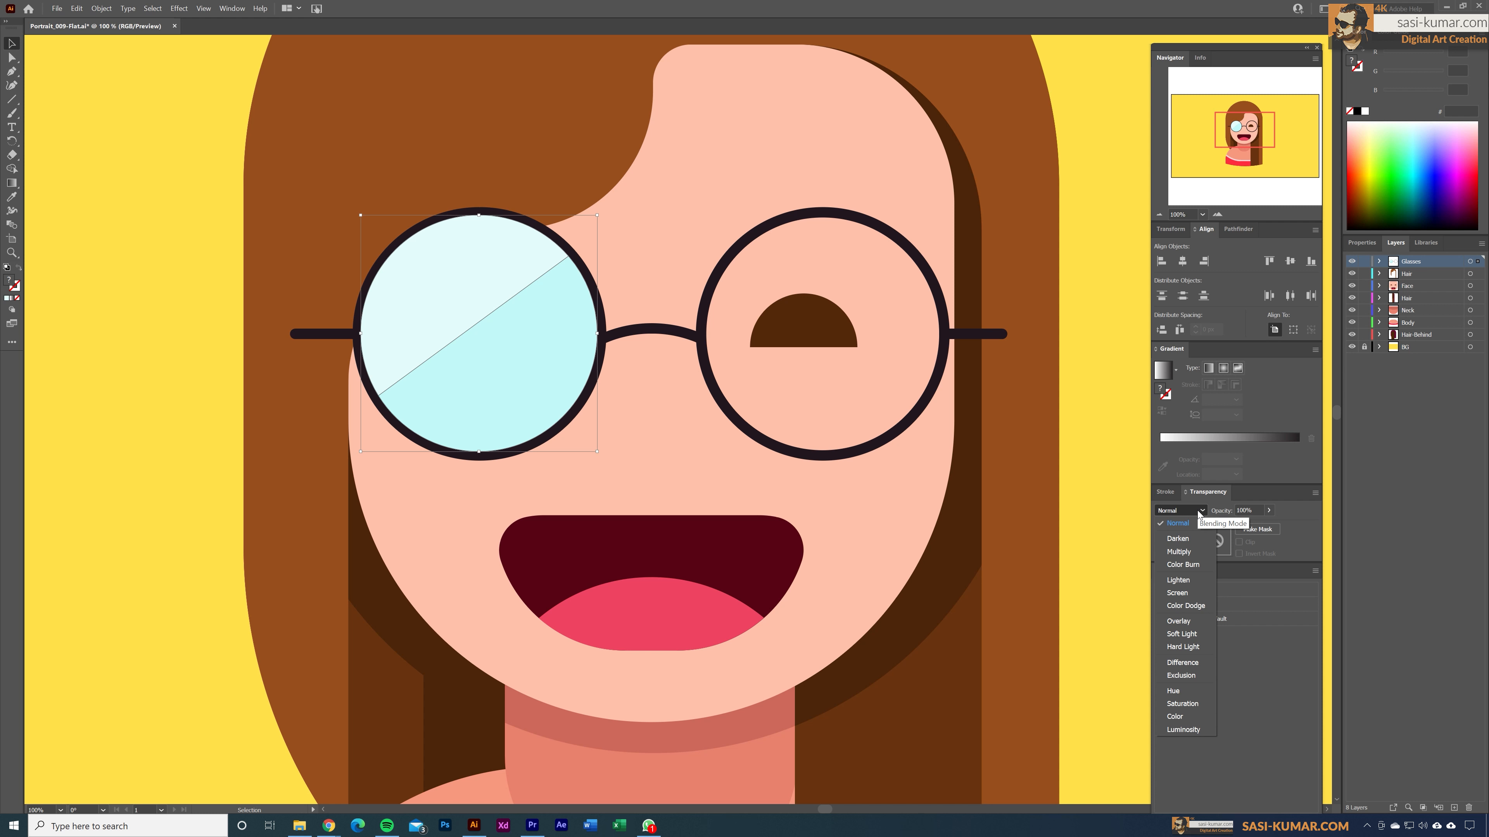
click(1176, 717)
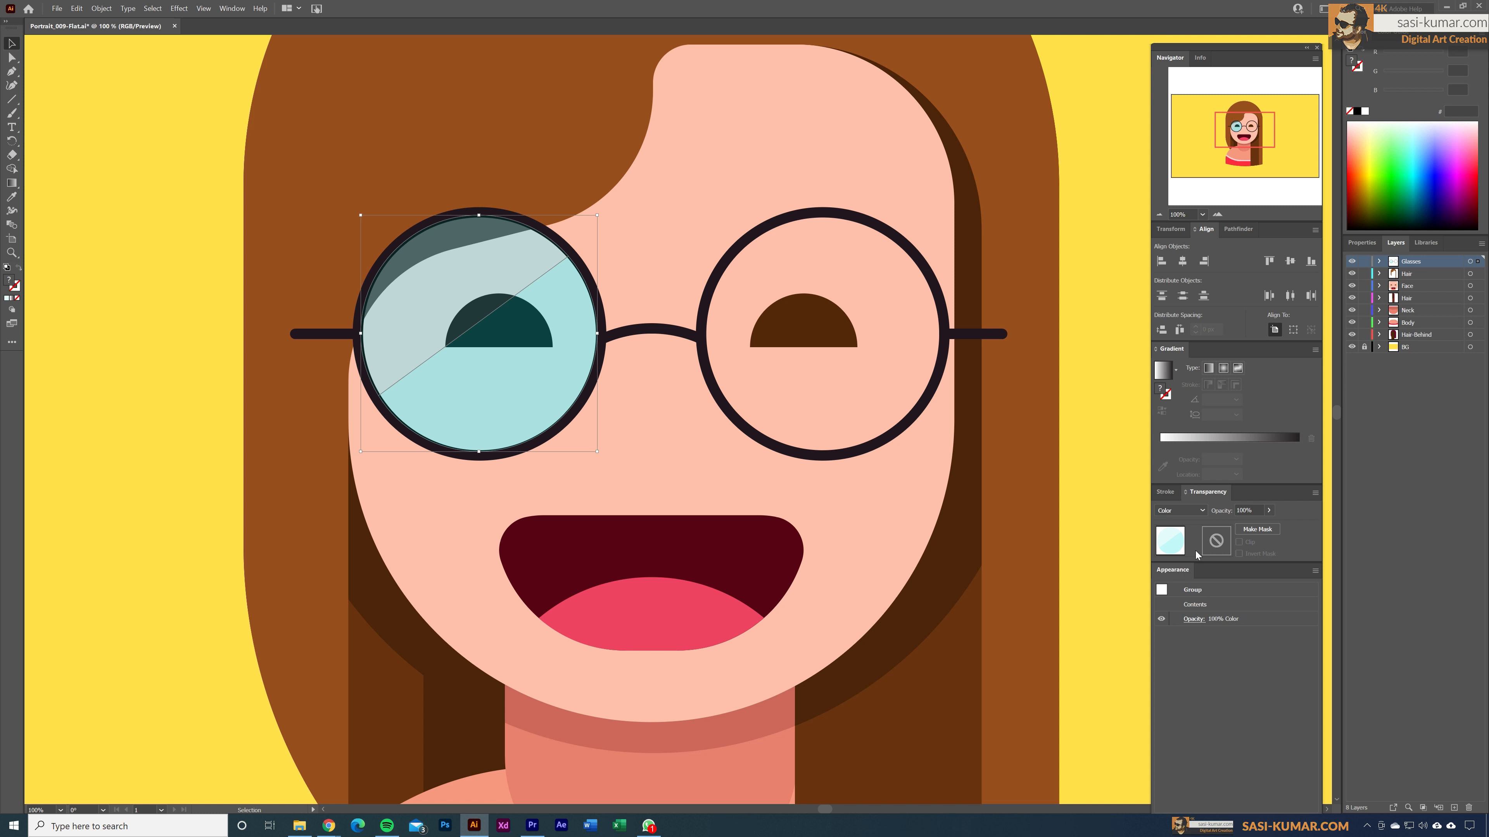
click(1269, 510)
drag(1240, 527, 1248, 526)
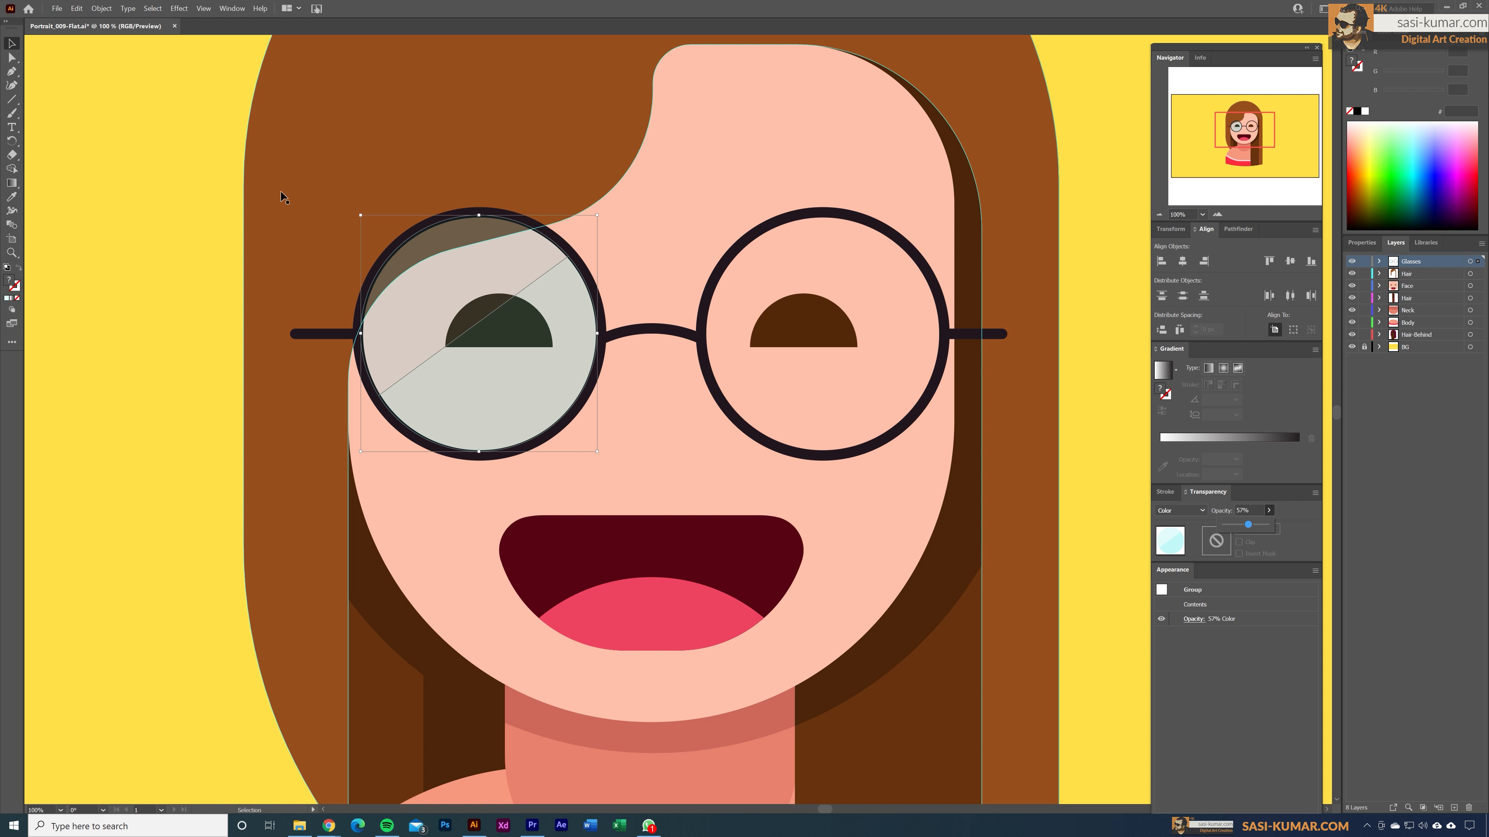
Fill only the upper half of the lens group with white #FFFFFF.
key(a)
click(426, 316)
double_click(10, 281)
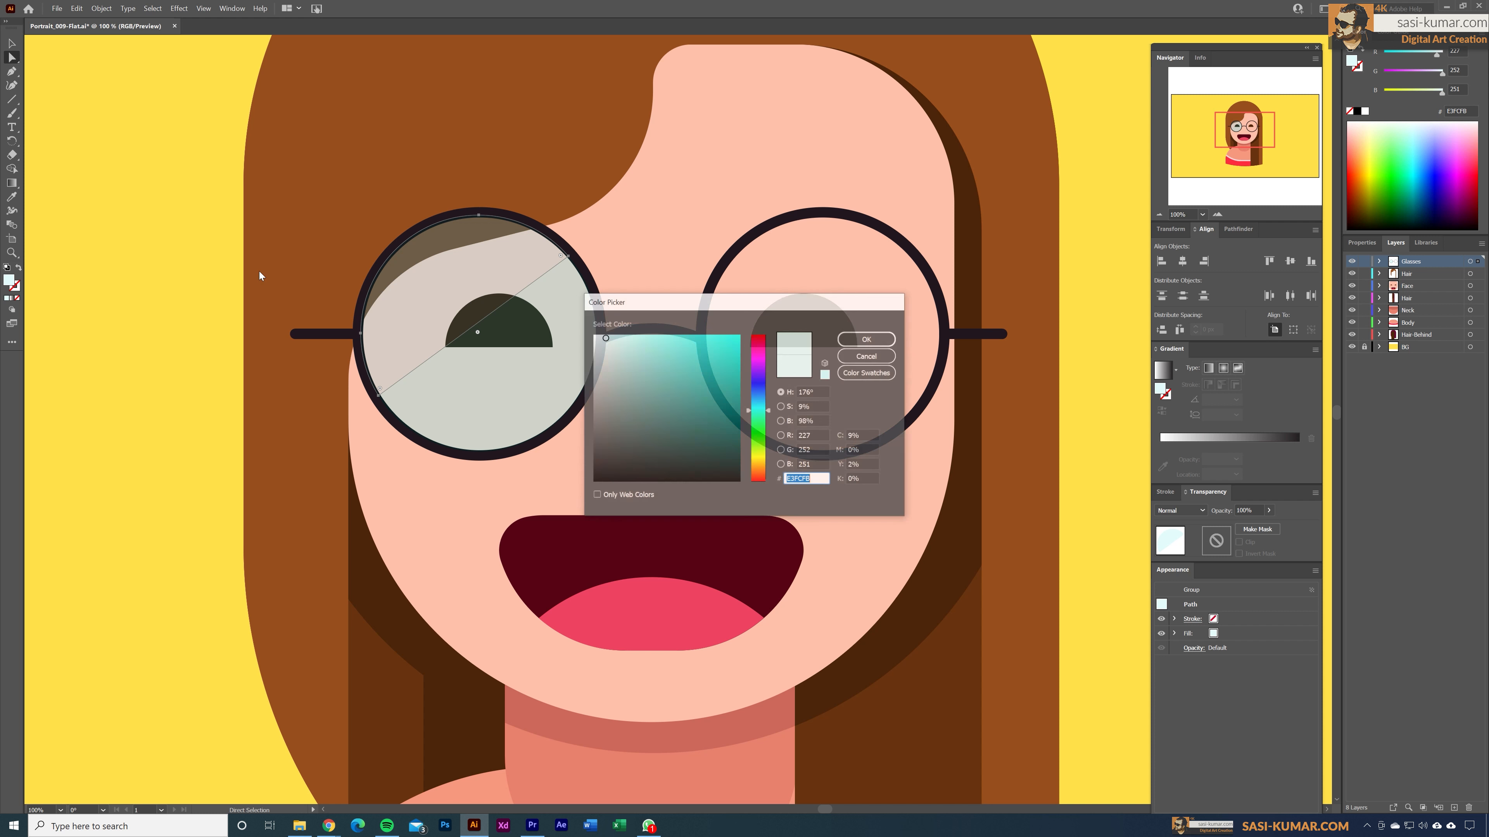
text(ffffff)
key(Return)
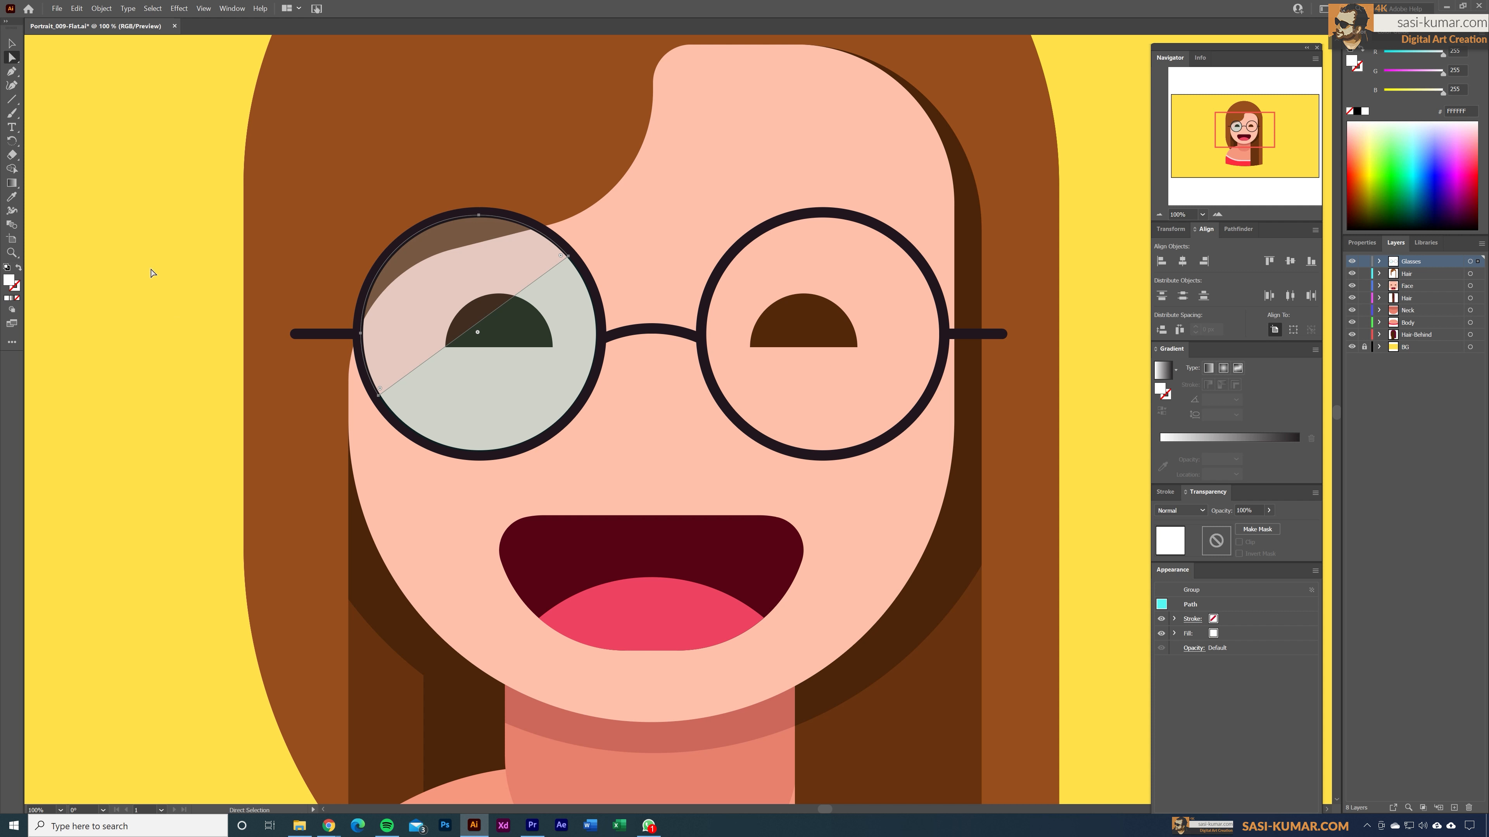
click(150, 262)
key(v)
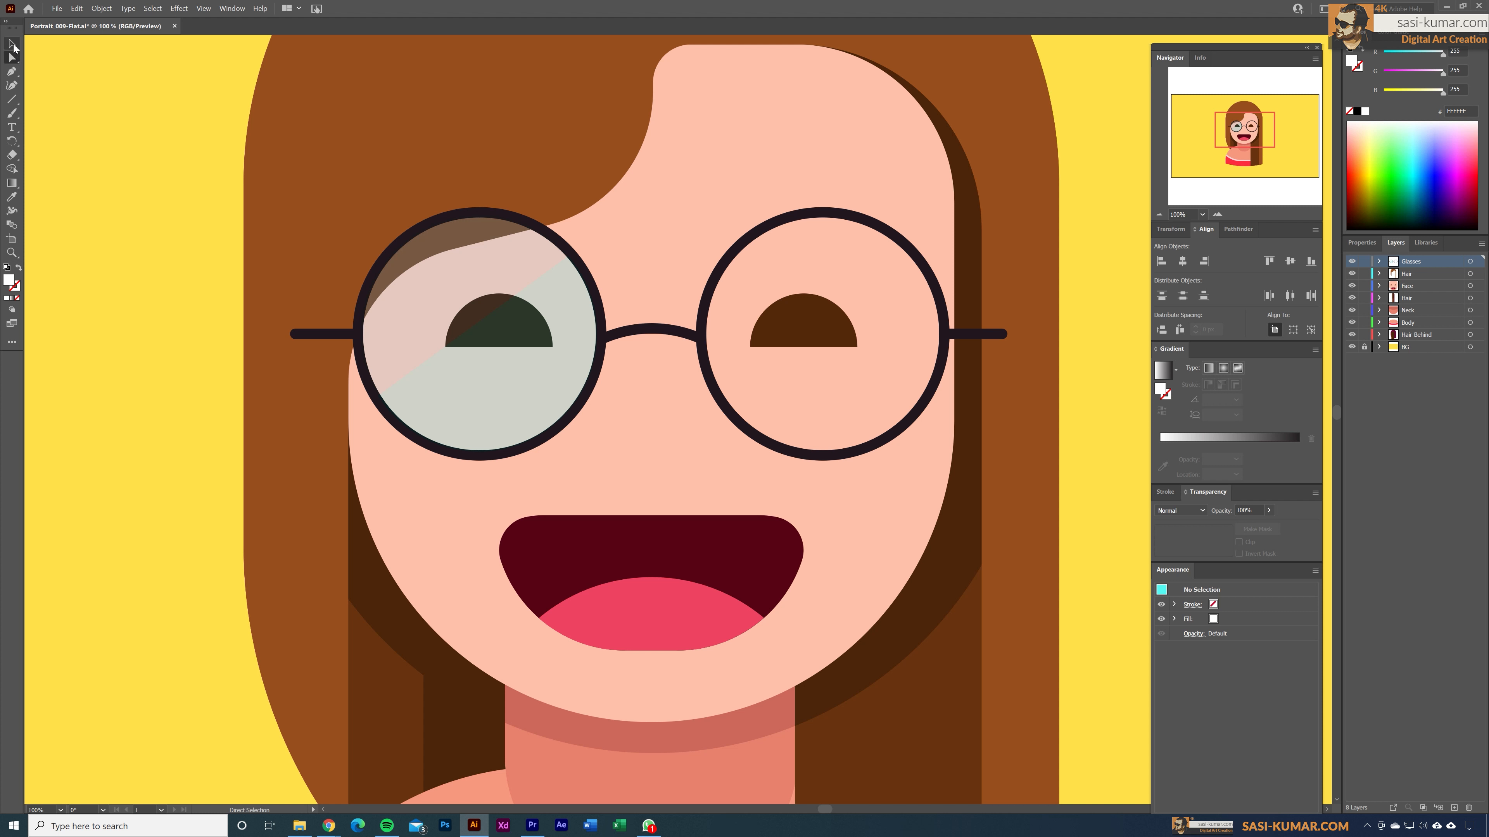
Duplicate the lens group into the round frame over the right eye.
click(515, 415)
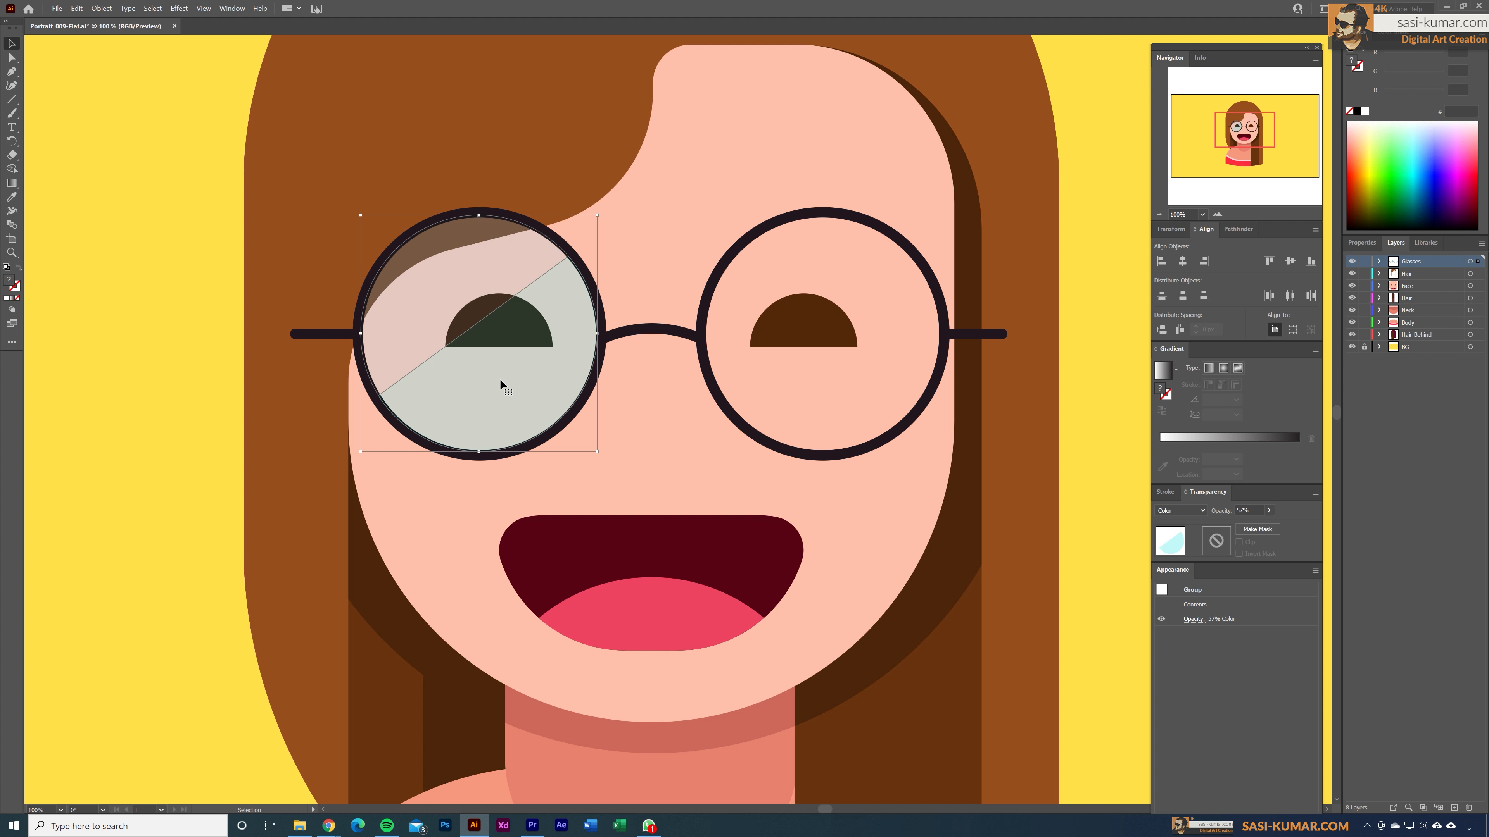
drag(483, 366, 804, 359)
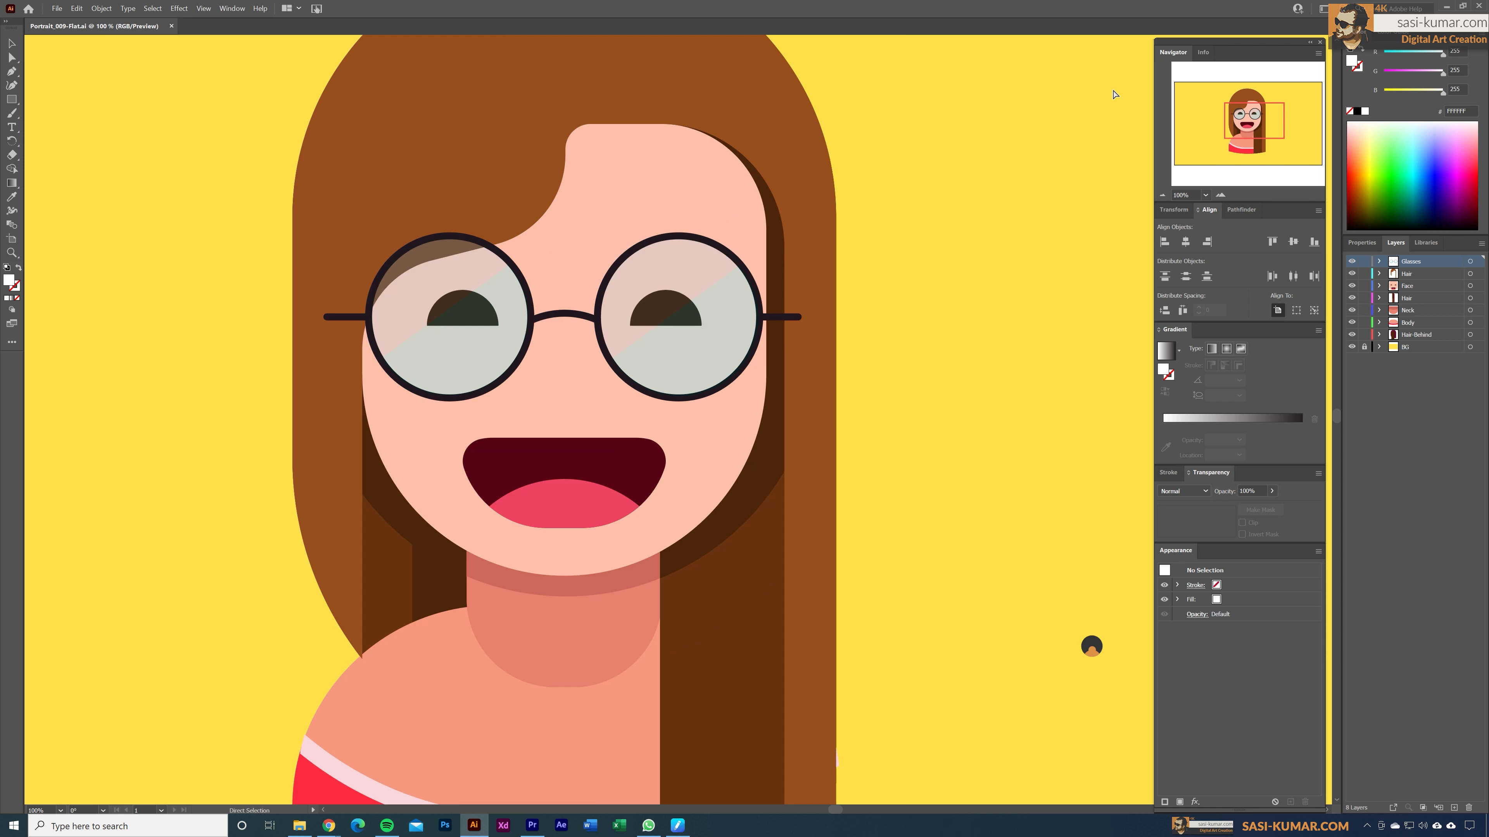
scroll(825, 231, down, 4)
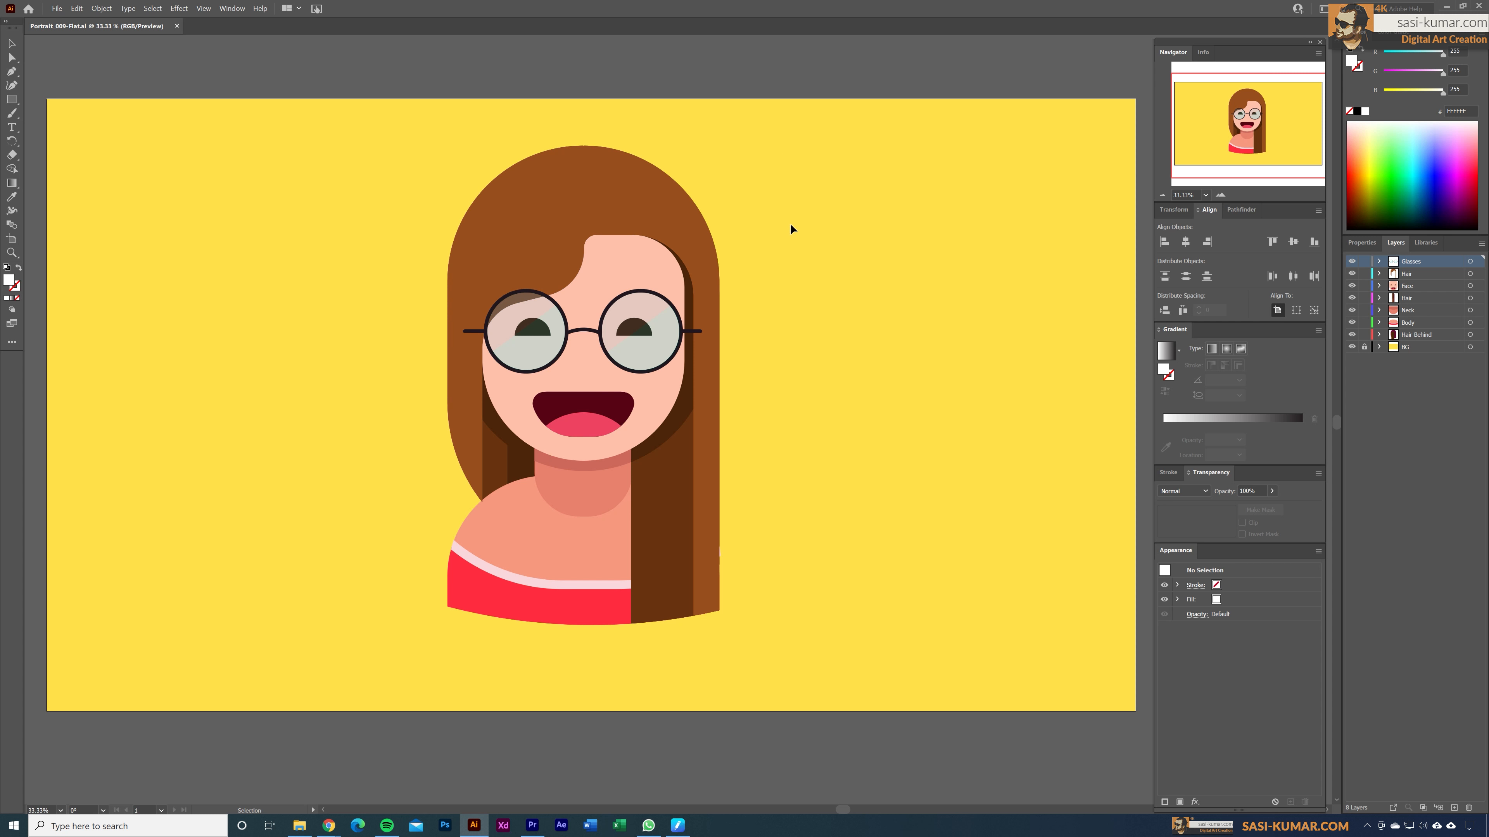
Open Portrait_009-Flat-Light.ai and return to the Portrait_009-Flat.ai document.
click(56, 8)
click(64, 45)
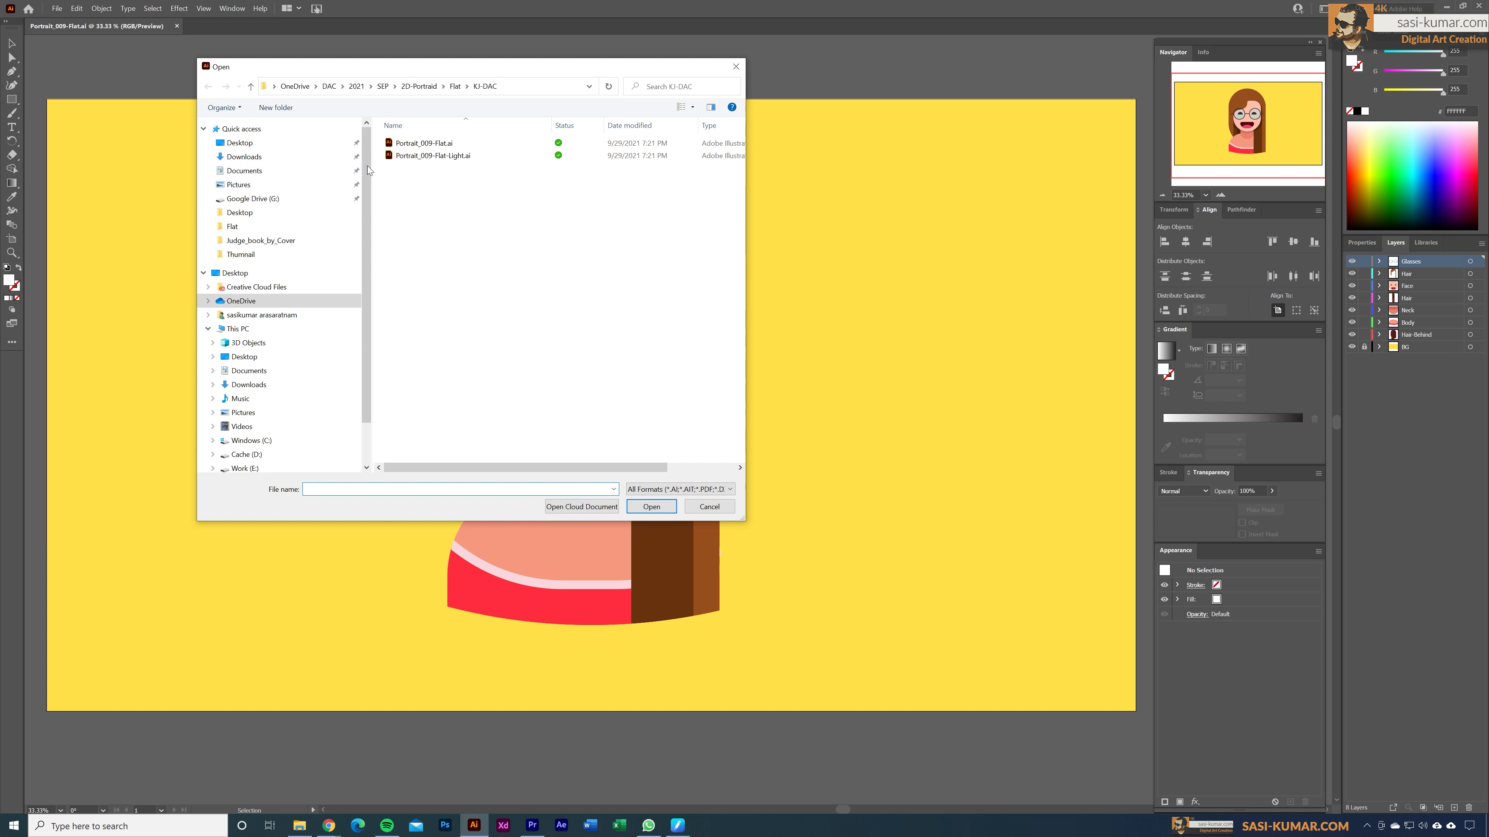
click(433, 156)
click(652, 507)
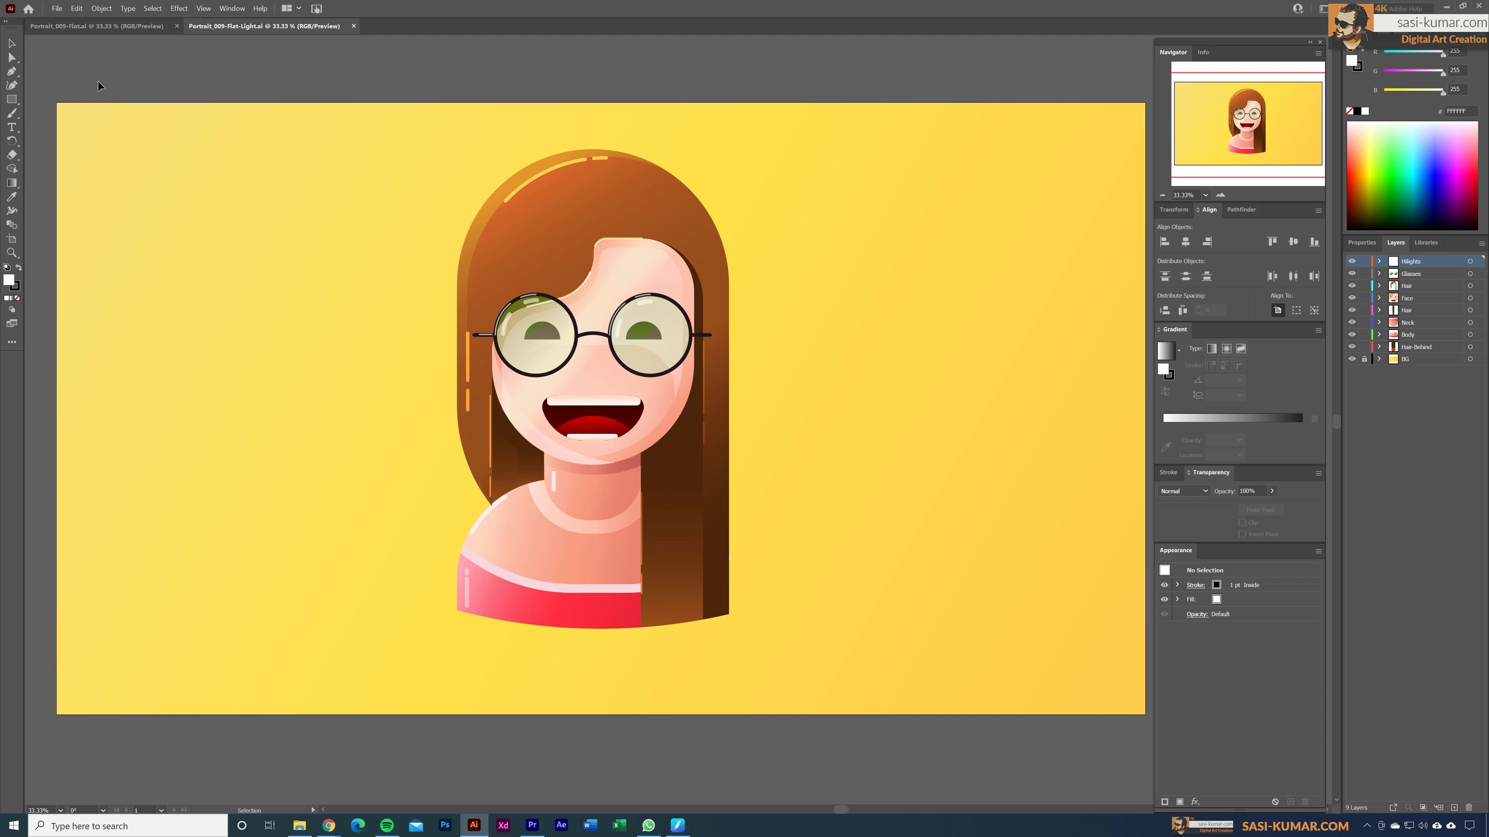
click(115, 26)
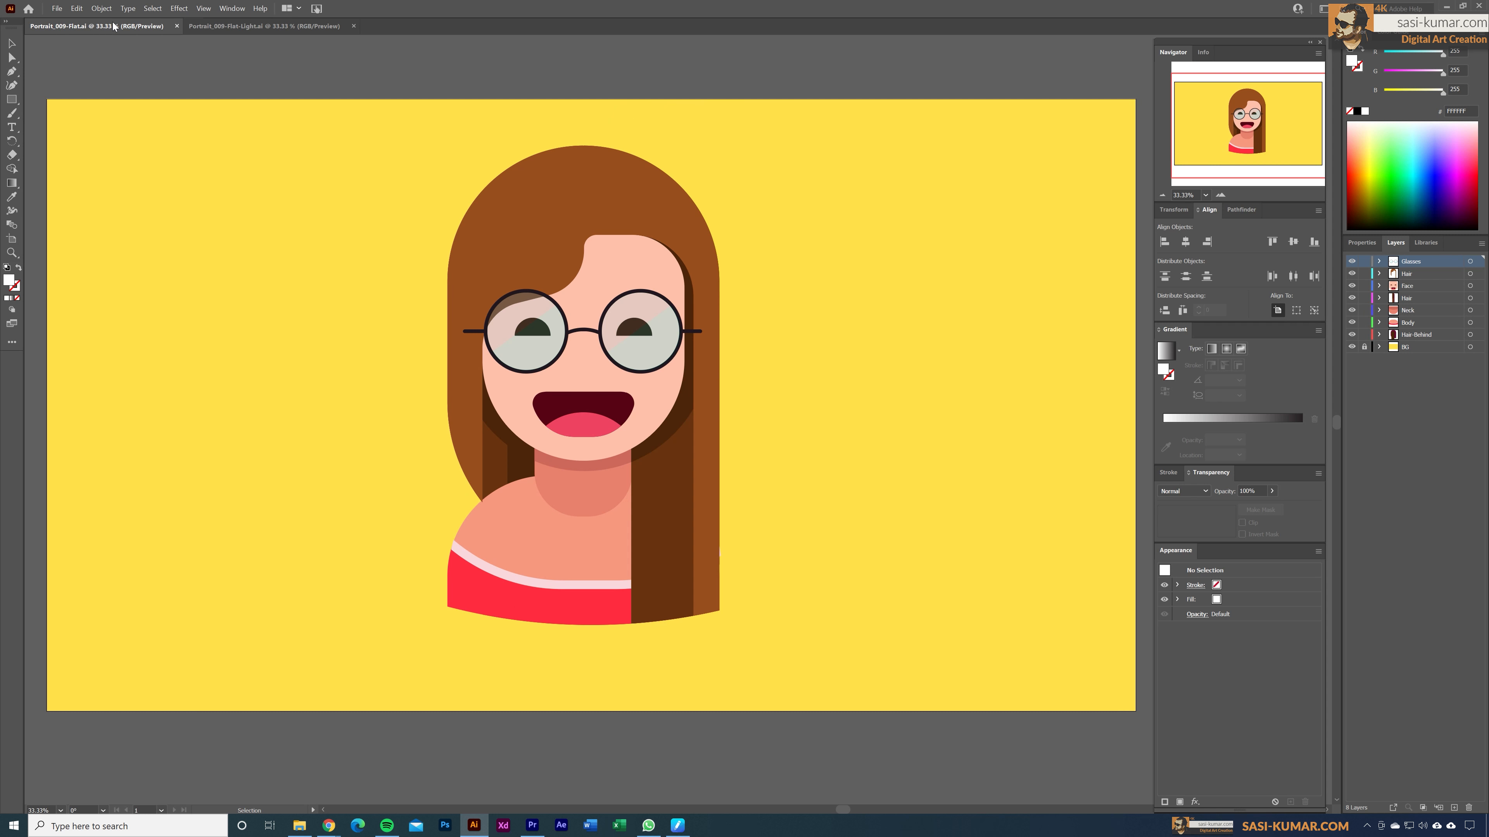